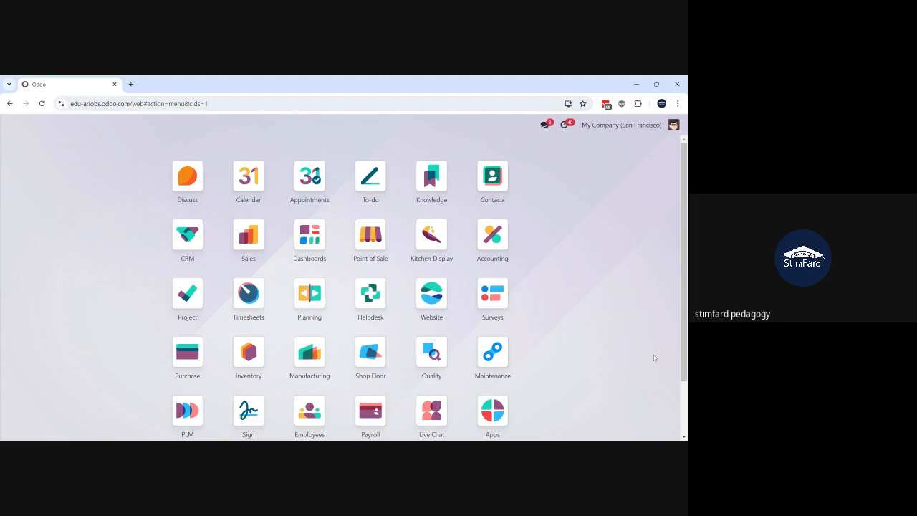
Step: Search the apps for "purch" and open Purchase with its requests for quotation
left_click(648, 290)
type("purch")
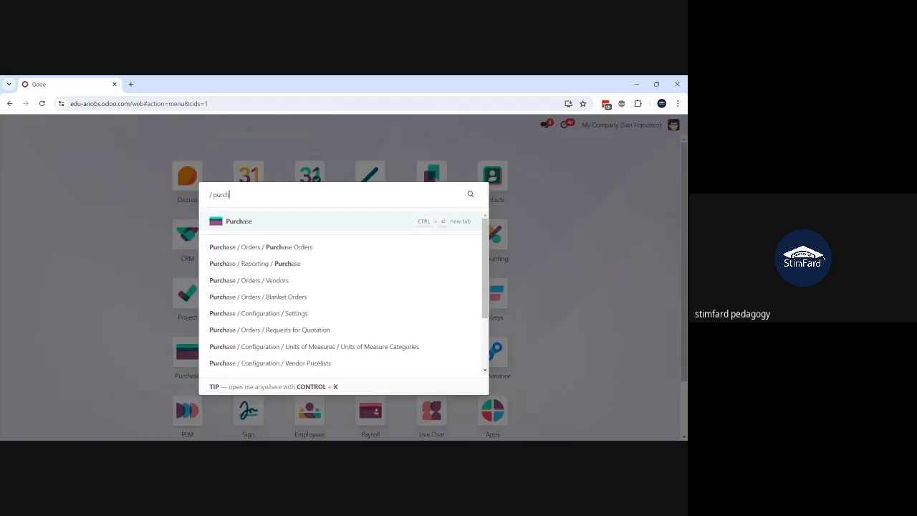
key("Return")
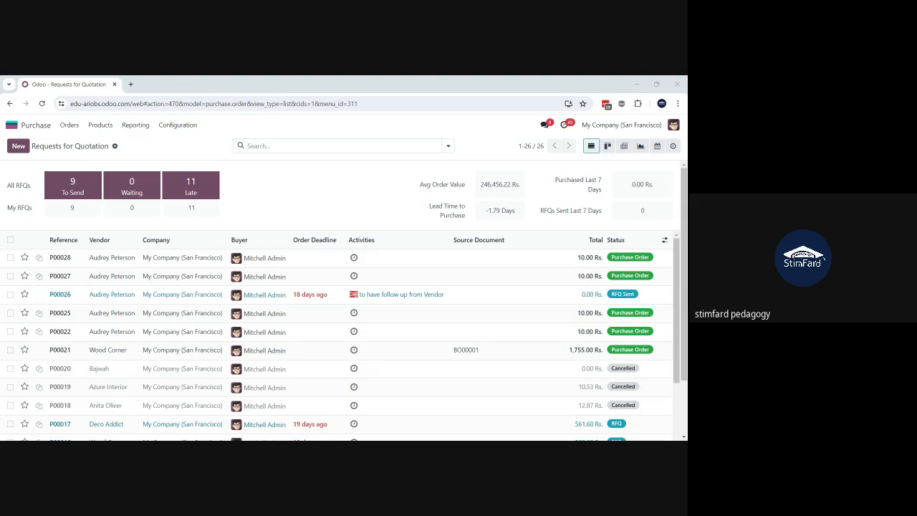
Step: Switch to the blank Excel workbook and enter RFQ in cell A1 as the first purchase process stage
key("alt+Tab")
key("alt+Tab")
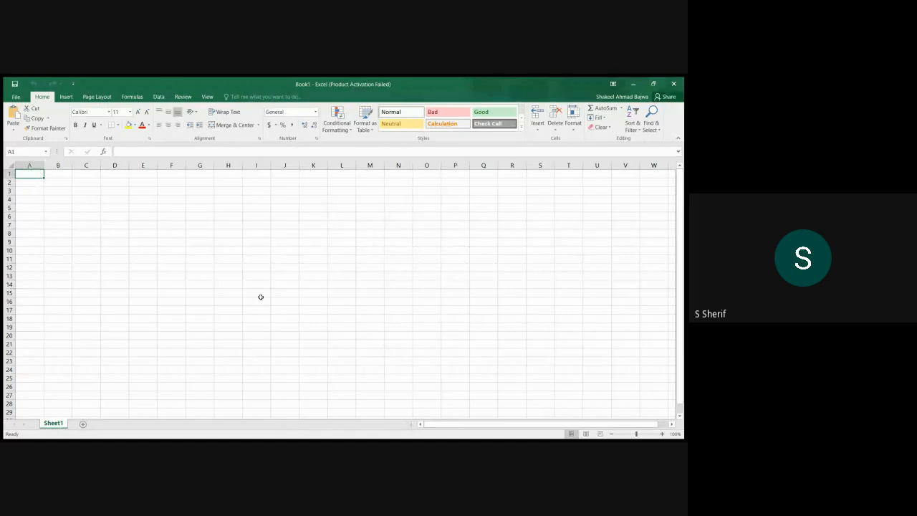
left_click(166, 261)
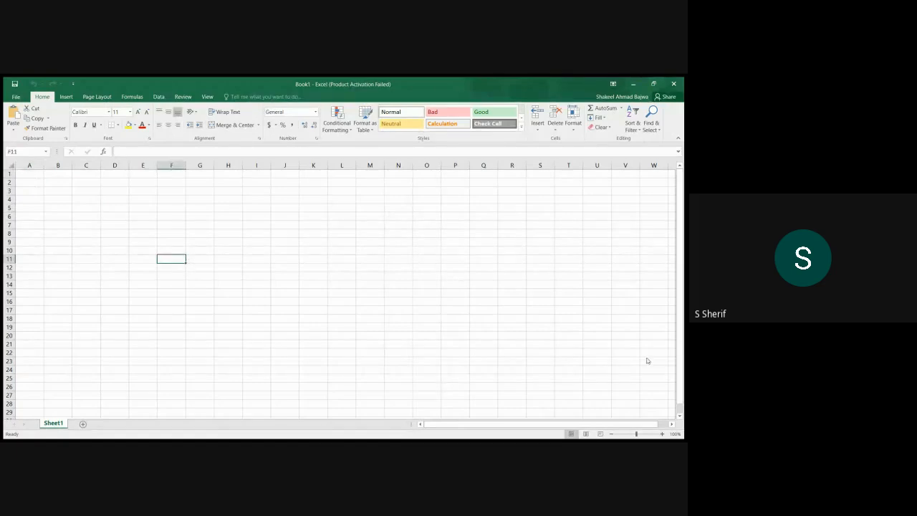
left_click(662, 434)
left_click(662, 434)
left_click(662, 435)
left_click(662, 435)
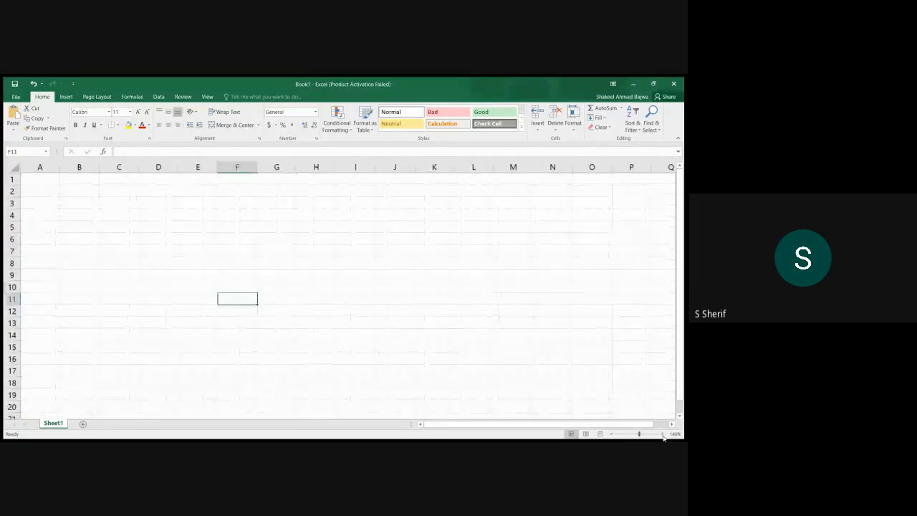
left_click(58, 183)
type("RFQ")
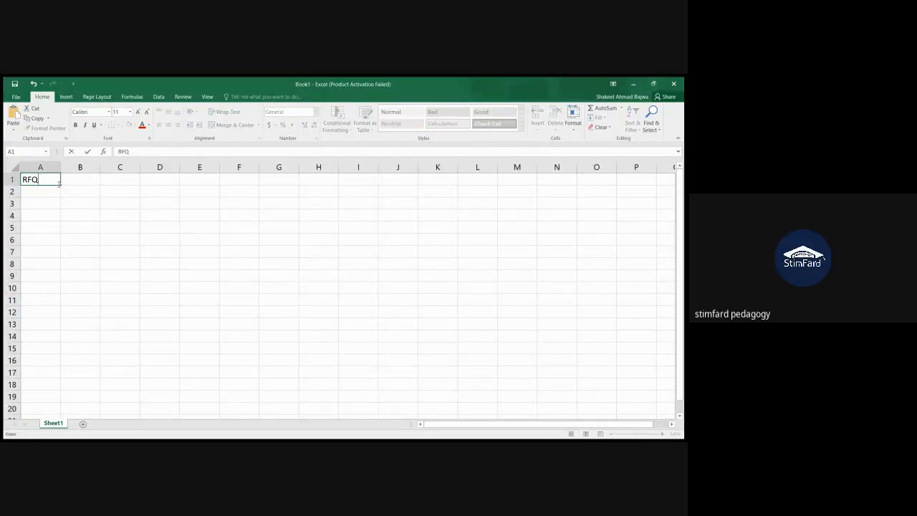
left_click(58, 184)
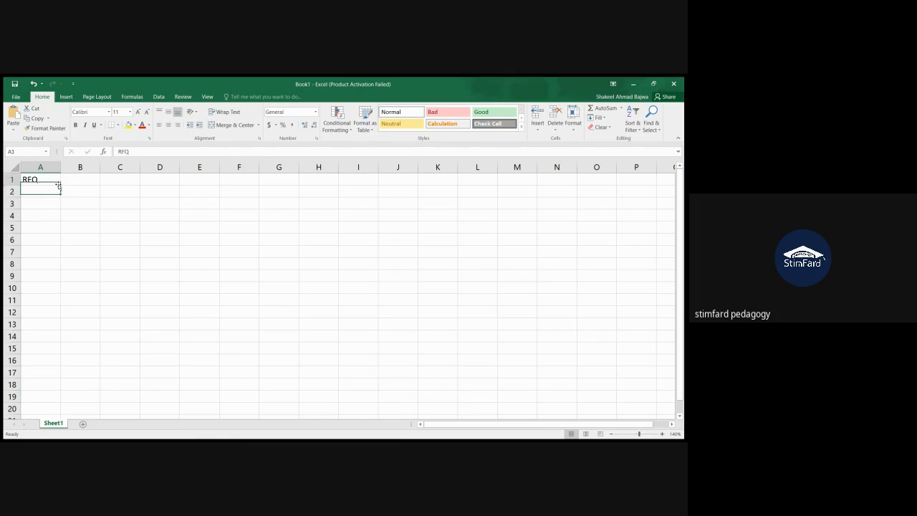
key("Tab")
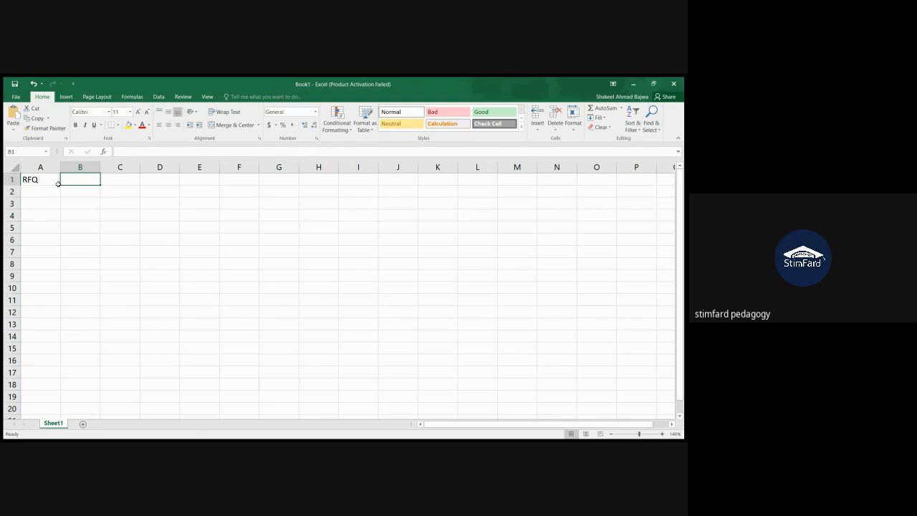
Step: Enter PO in cell A2 and Receipt in cell A3 below the RFQ entry
left_click(59, 184)
left_click(59, 186)
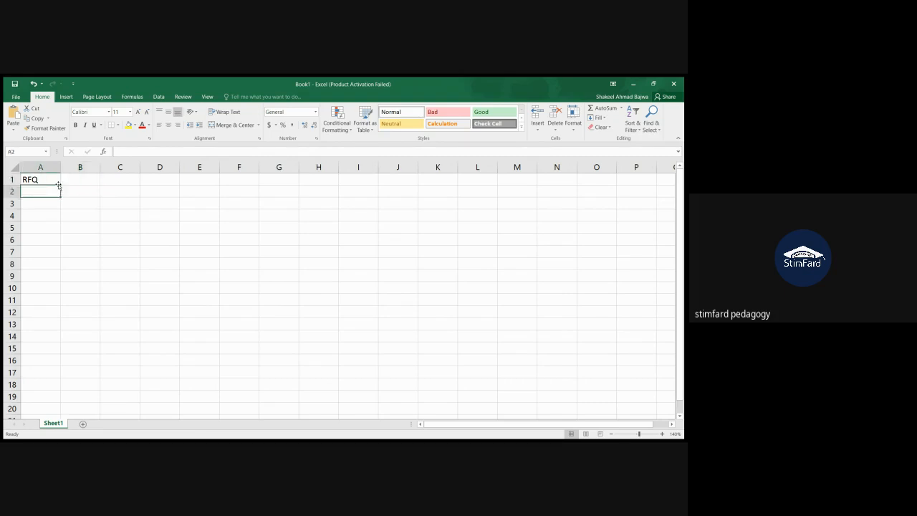
type("PO")
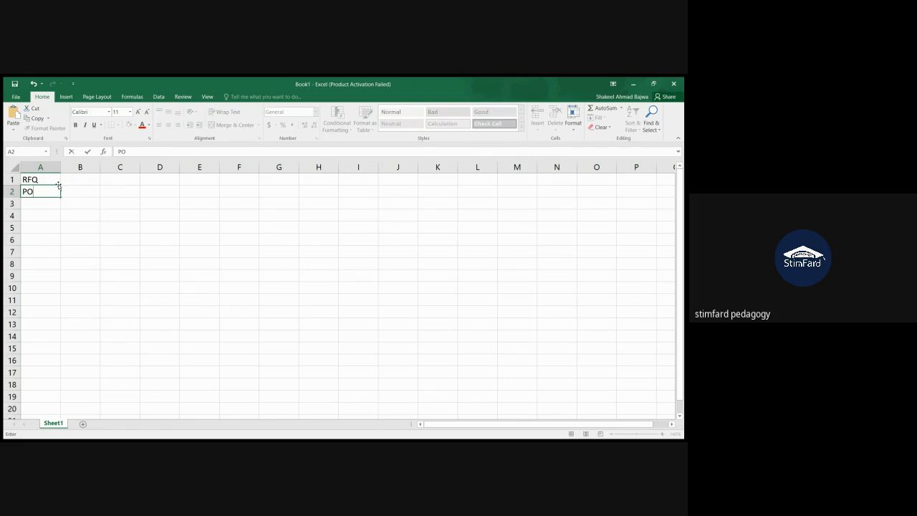
key("Return")
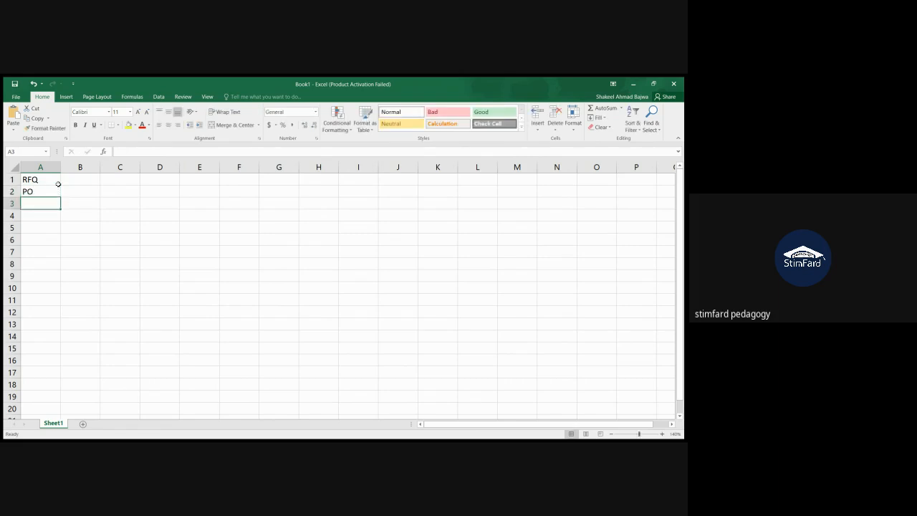
type("RE")
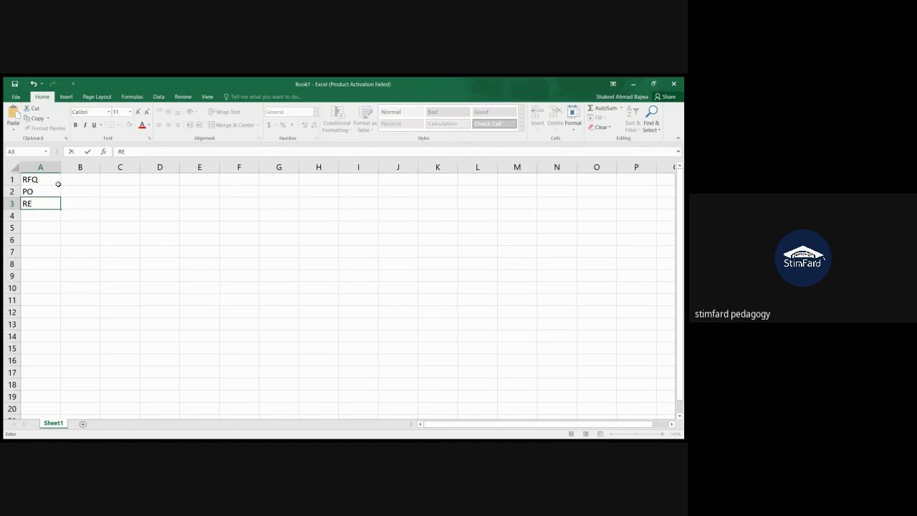
key("BackSpace")
type("eceipt")
key("Return")
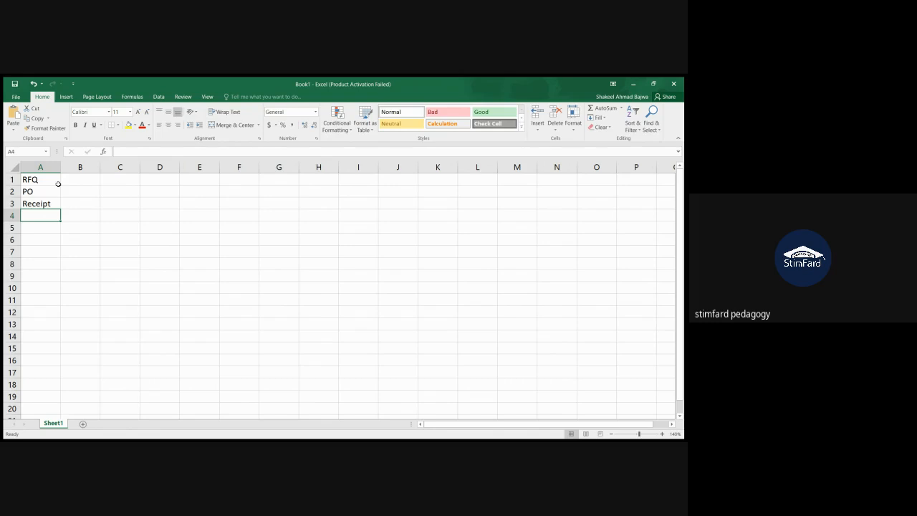
Step: Enter Bill in cell A4 and Payment in cell A5 to complete the list of stages
type("Bilol")
key("BackSpace")
key("BackSpace")
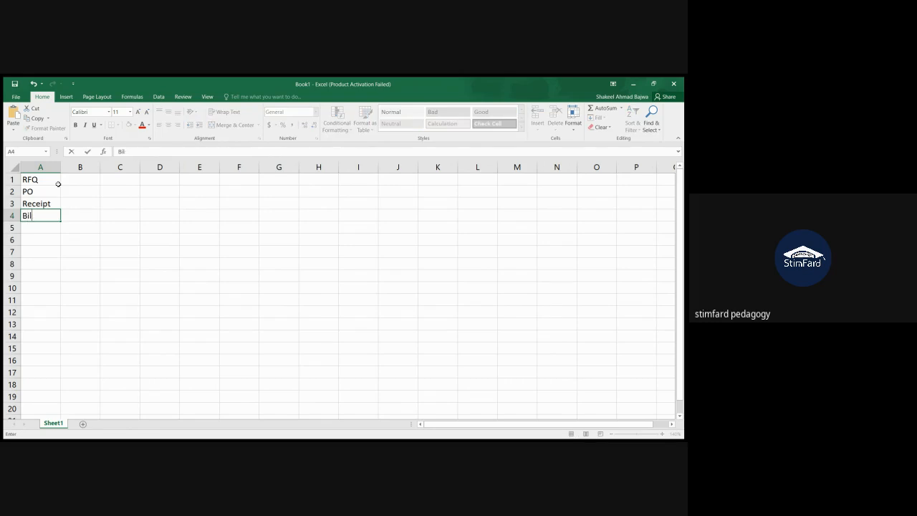
type("l")
key("Return")
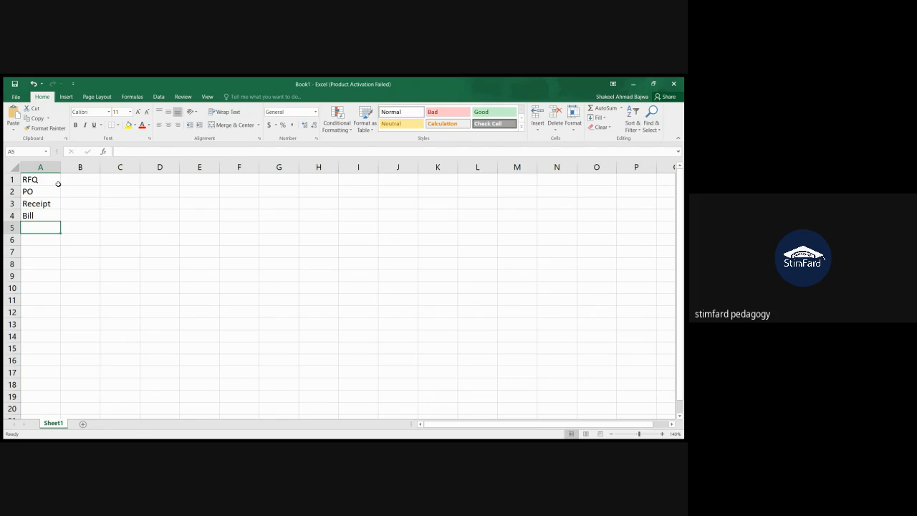
type("Pa")
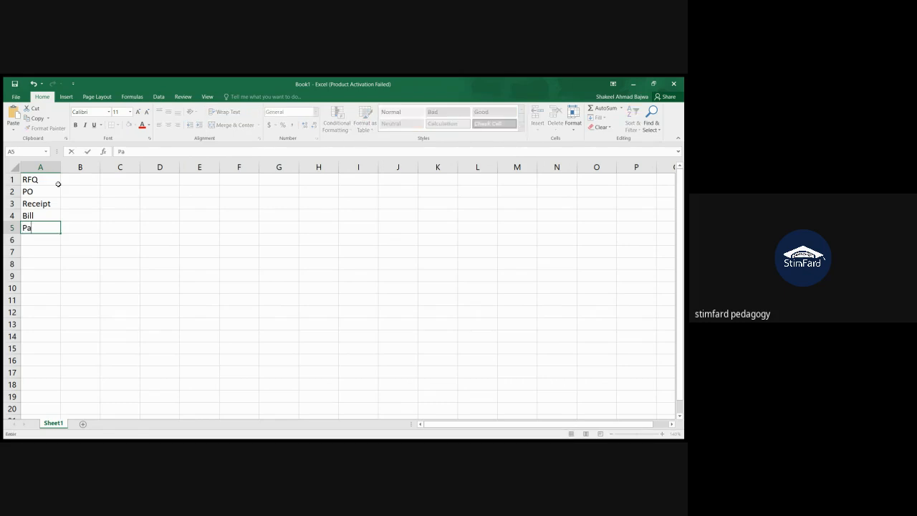
type("yment")
key("Return")
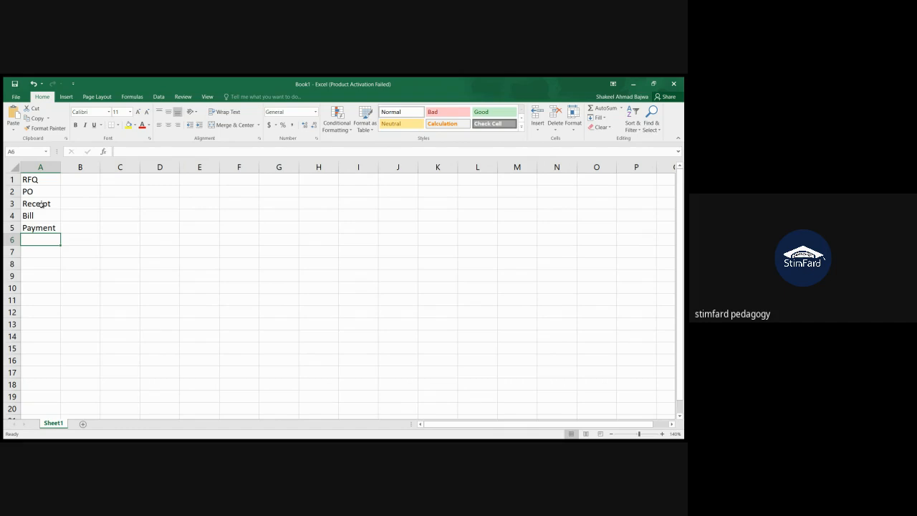
Step: Fill the Receipt, Bill and Payment cells A3:A5 with yellow
left_click_drag(41, 205, 43, 231)
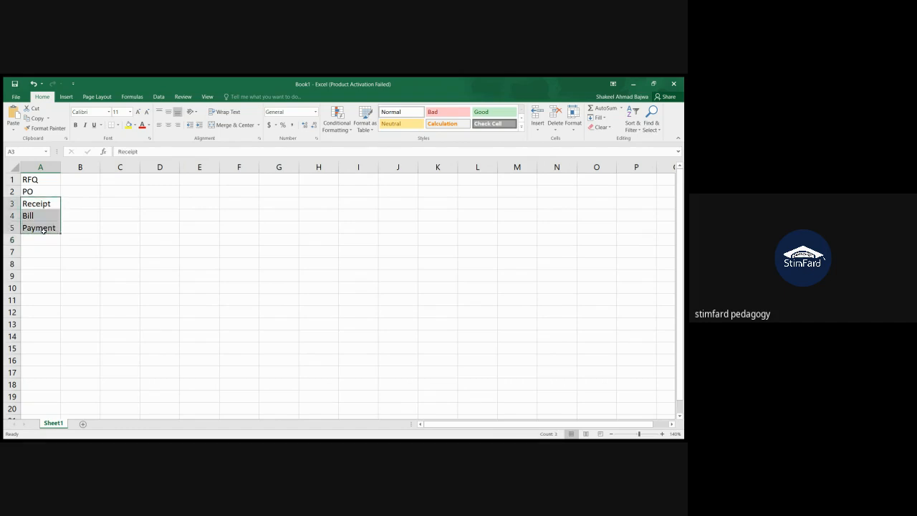
left_click(129, 126)
left_click(90, 224)
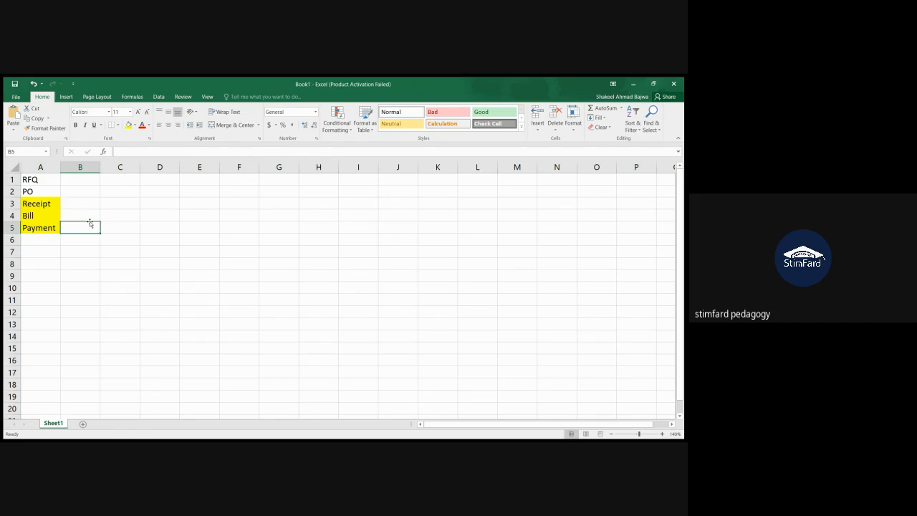
Step: Go through the listed purchase stages cell by cell, from RFQ and PO to Receipt, Bill and Payment
left_click(45, 177)
left_click(44, 193)
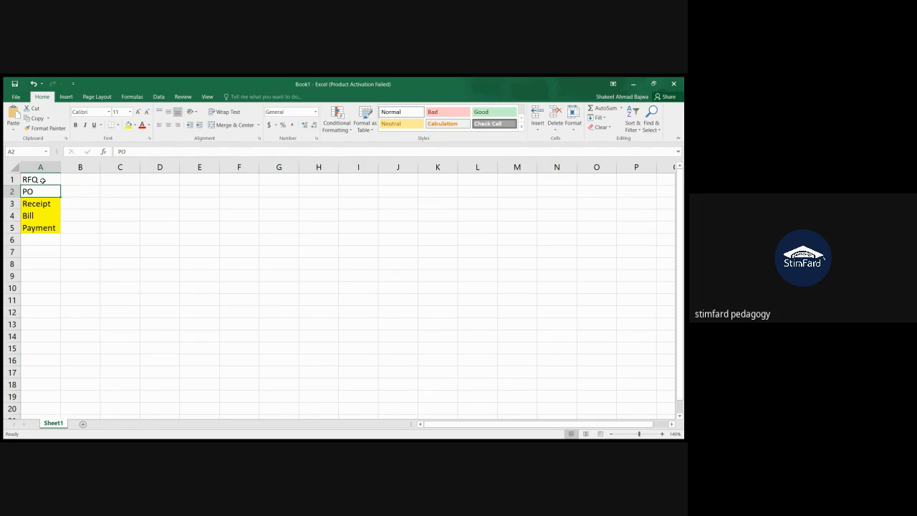
left_click(43, 180)
left_click(44, 190)
left_click(46, 205)
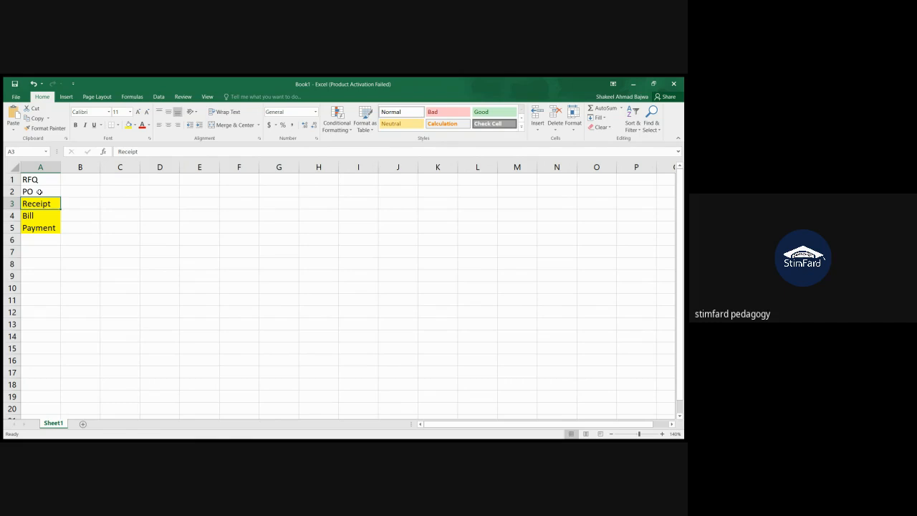
left_click(39, 191)
left_click(46, 204)
left_click(45, 216)
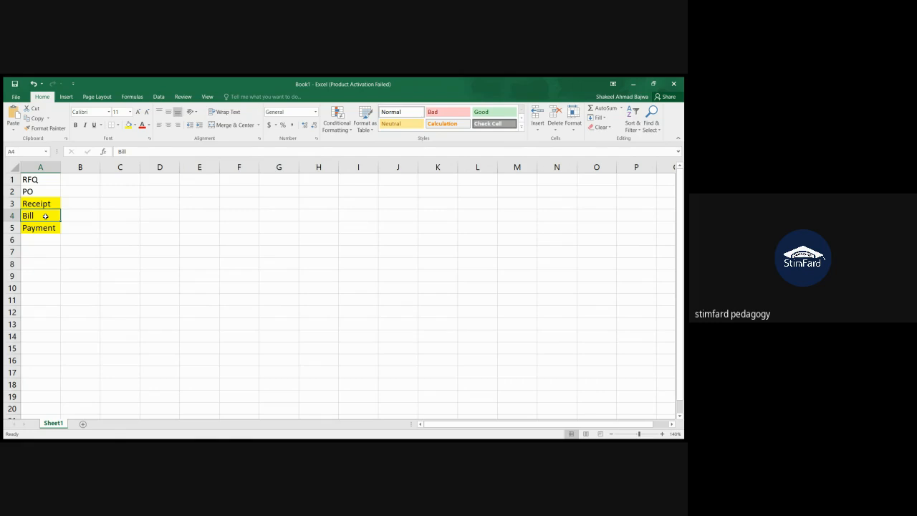
left_click(45, 228)
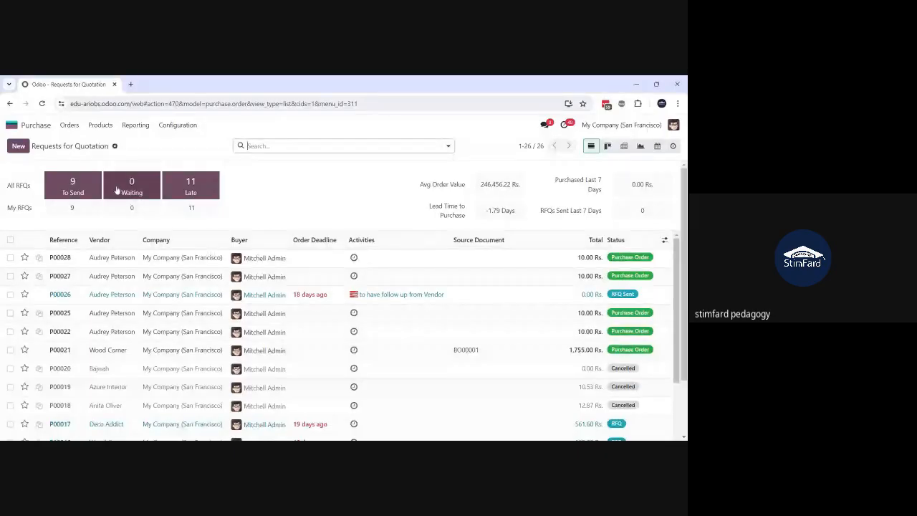
Step: Switch to Odoo, open the first purchase order in the list and go to its Stool (Dark Blue) product record
left_click(98, 261)
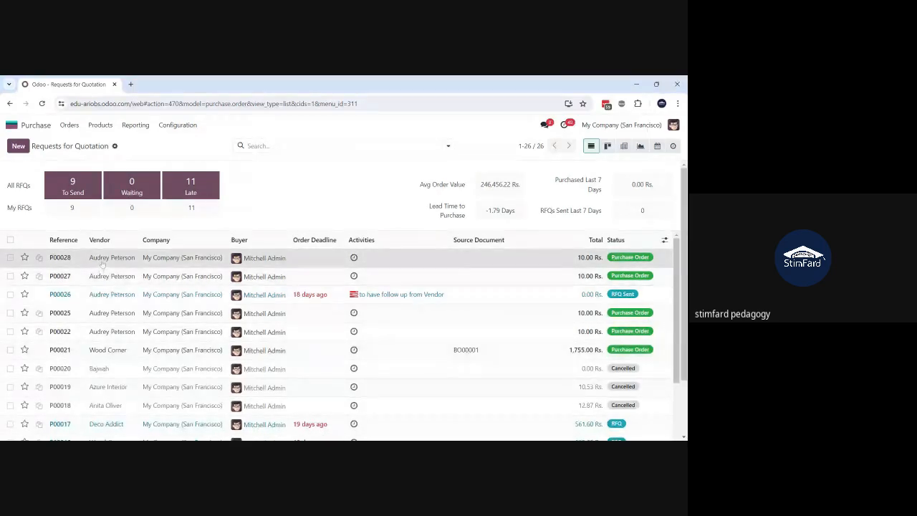
left_click(103, 264)
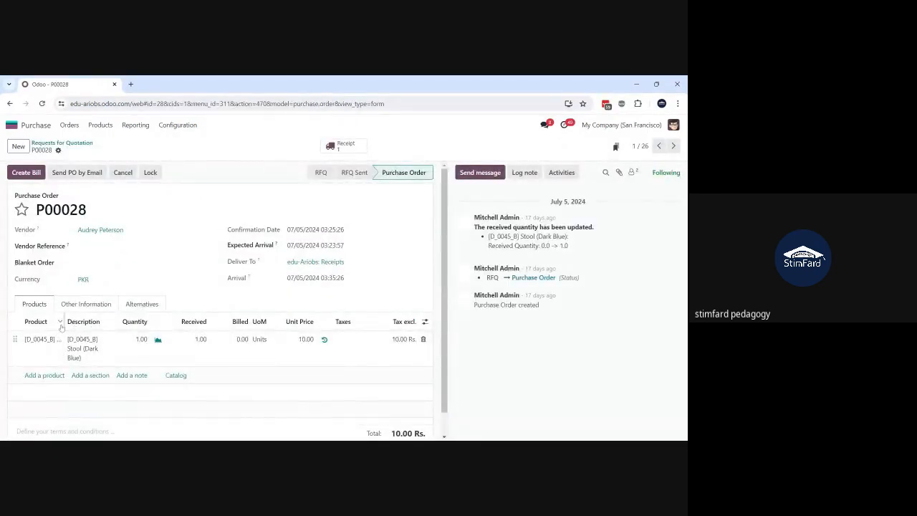
left_click_drag(64, 322, 132, 322)
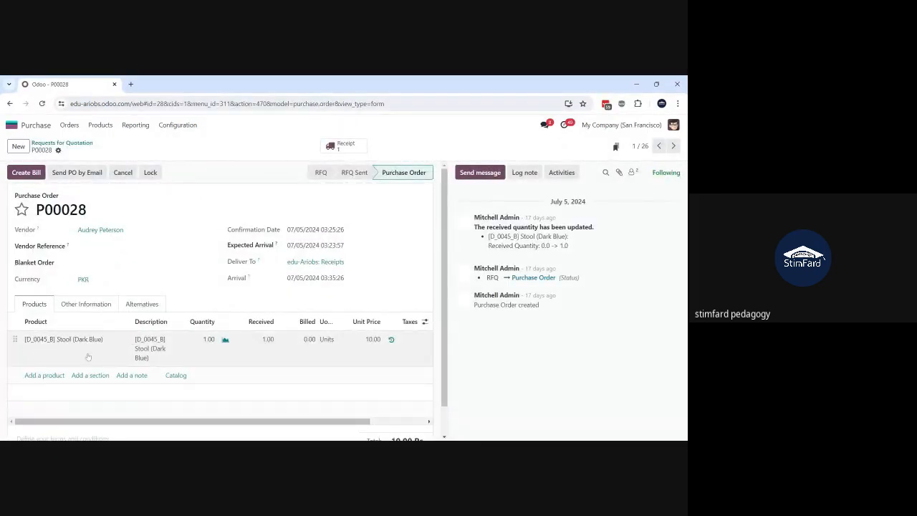
left_click(66, 345)
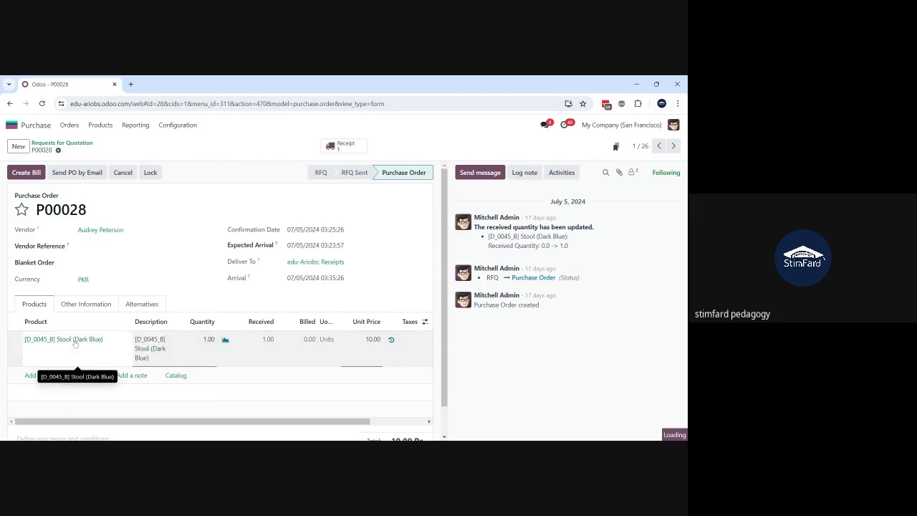
left_click(75, 342)
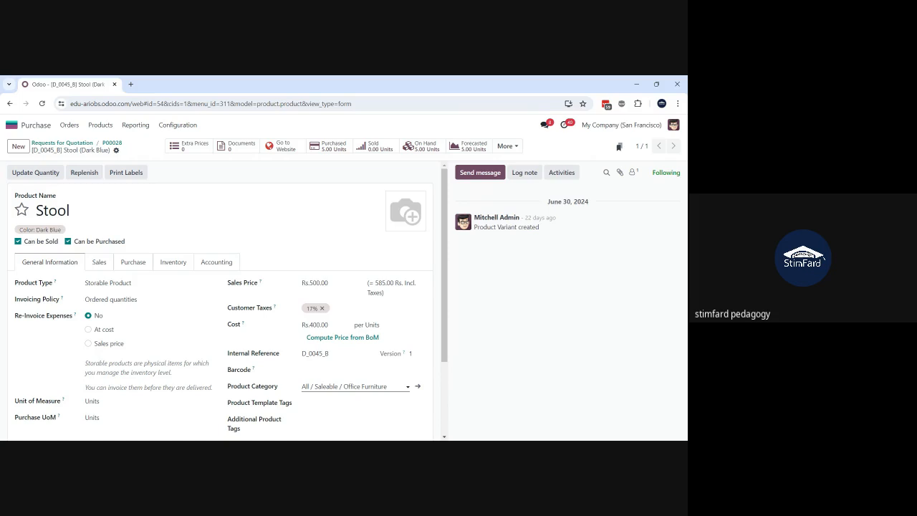
Step: Open the stool's product category, Office Furniture, and look up where Product Categories can be configured
left_click(417, 388)
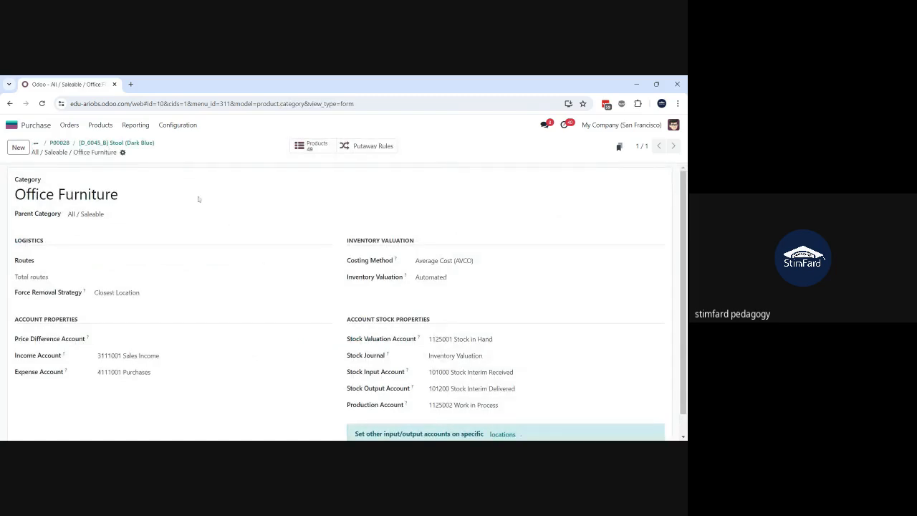
left_click(174, 128)
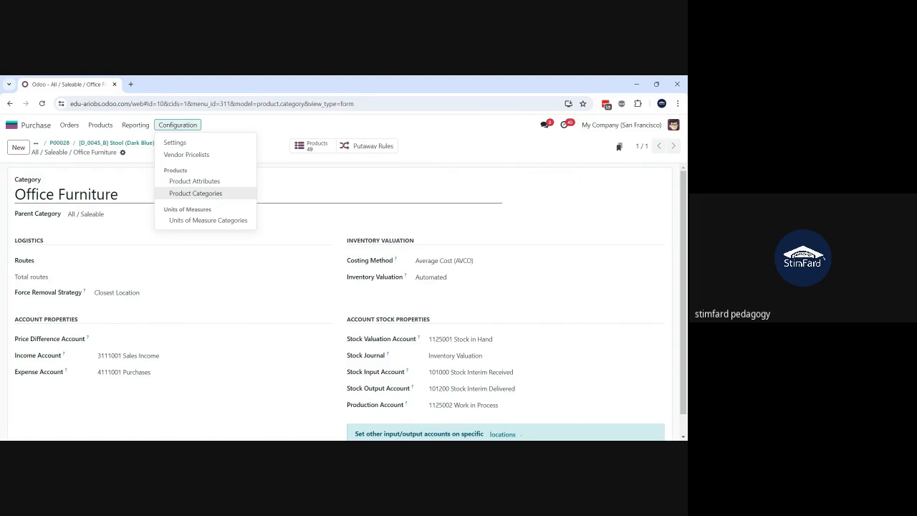
left_click(358, 177)
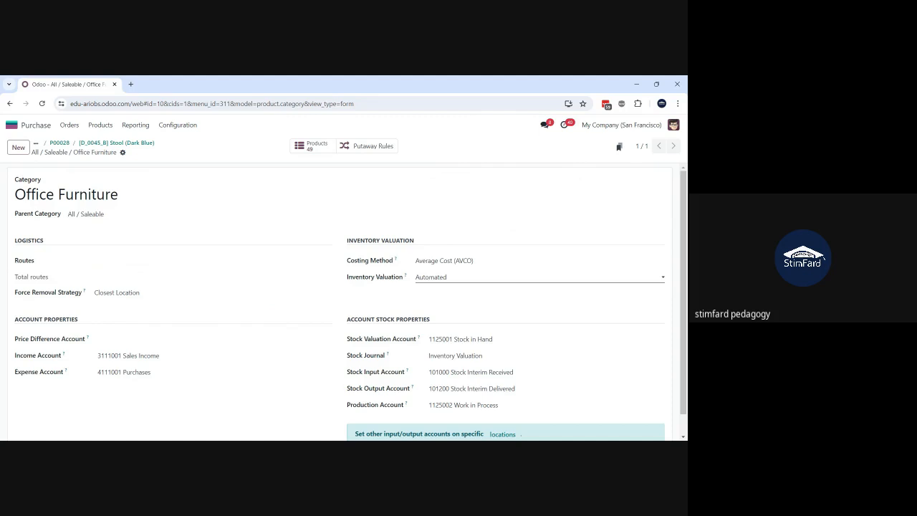
Step: Try Manual inventory valuation on the Office Furniture category and return it to Automated
left_click(454, 292)
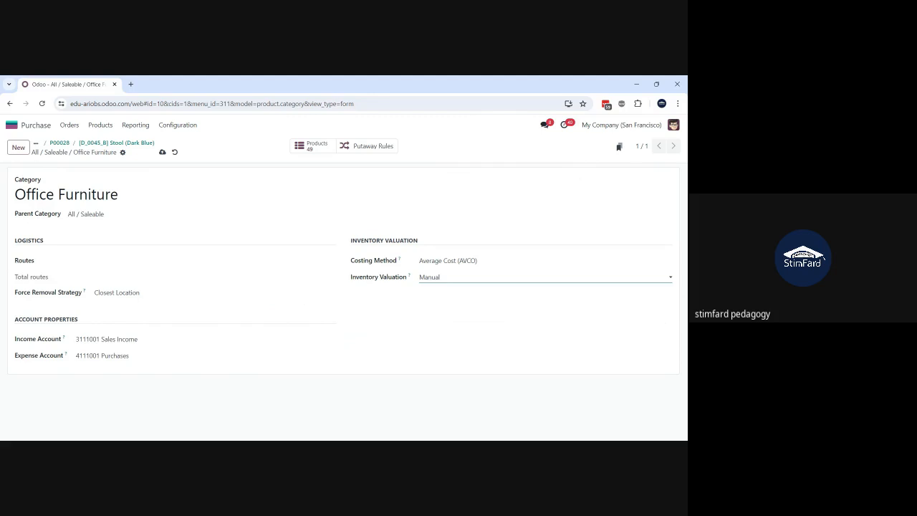
left_click(442, 295)
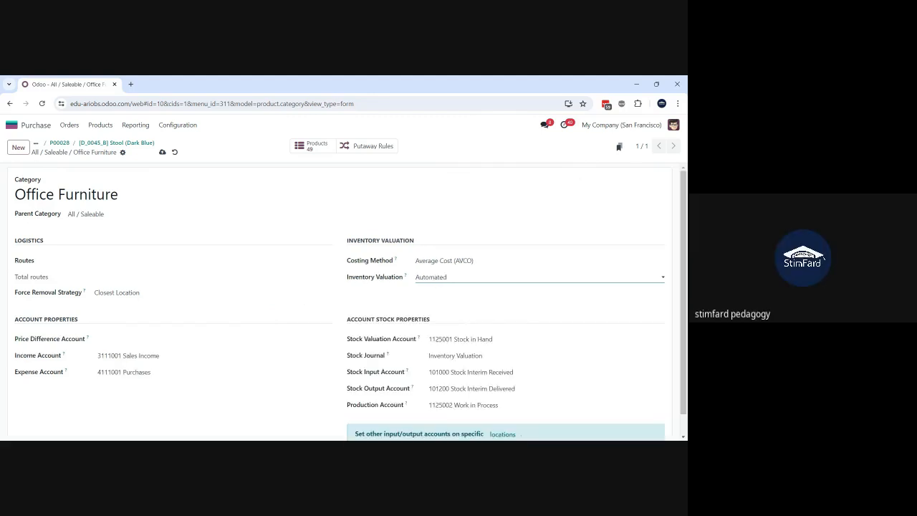
Step: Check the account choices for the Office Furniture category's Stock Valuation Account, then discard the category's unsaved changes
scroll(322, 355, "down", 1)
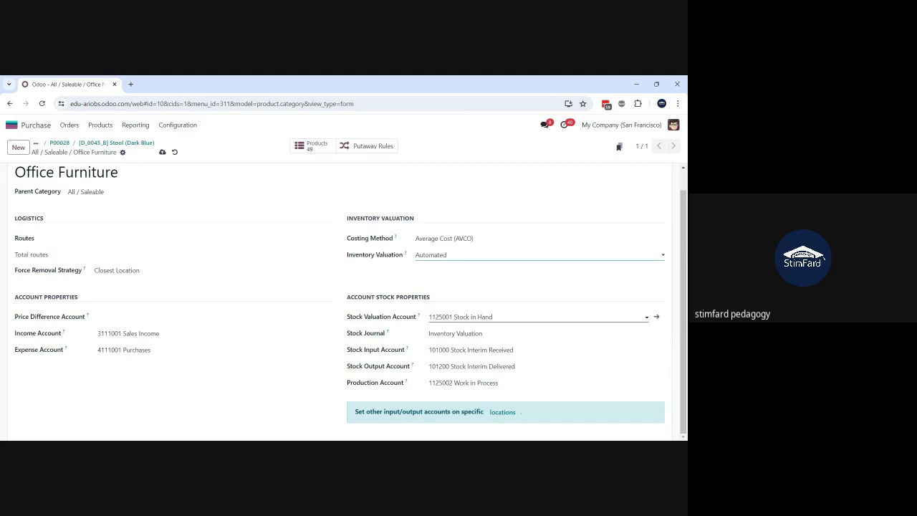
left_click(473, 317)
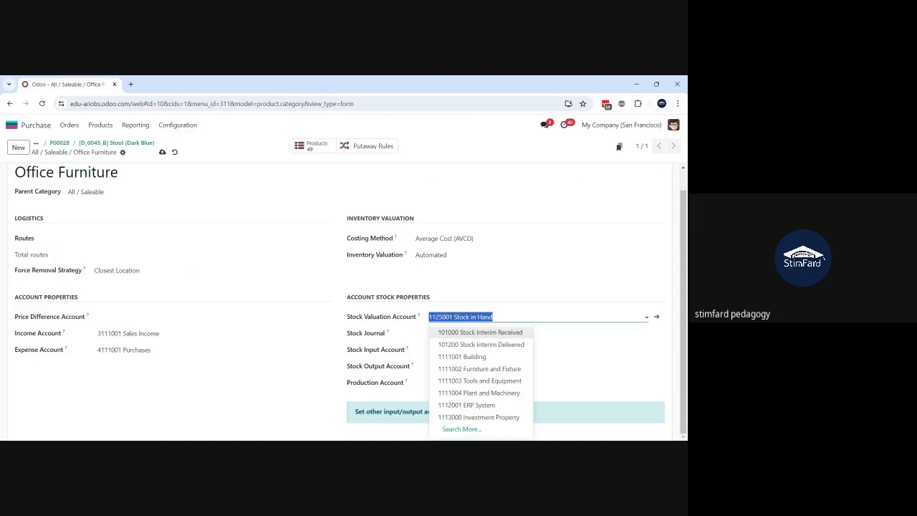
left_click(495, 317)
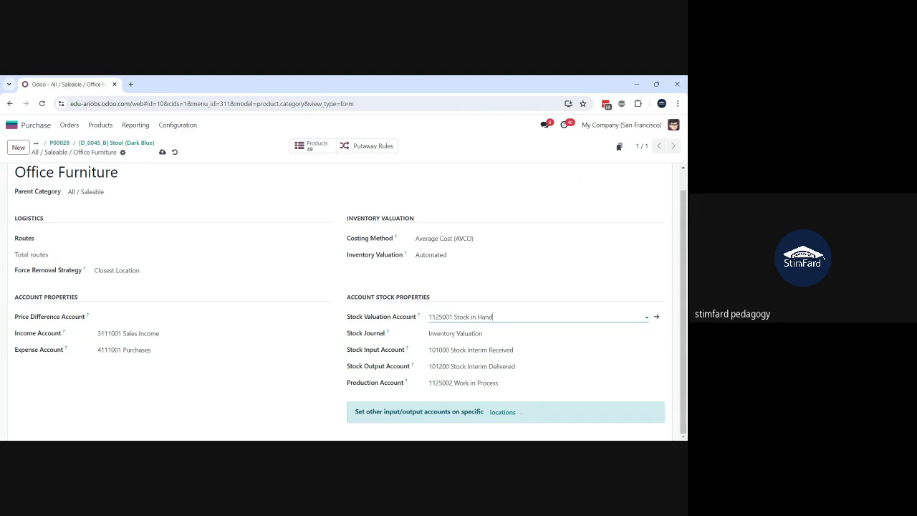
left_click(175, 155)
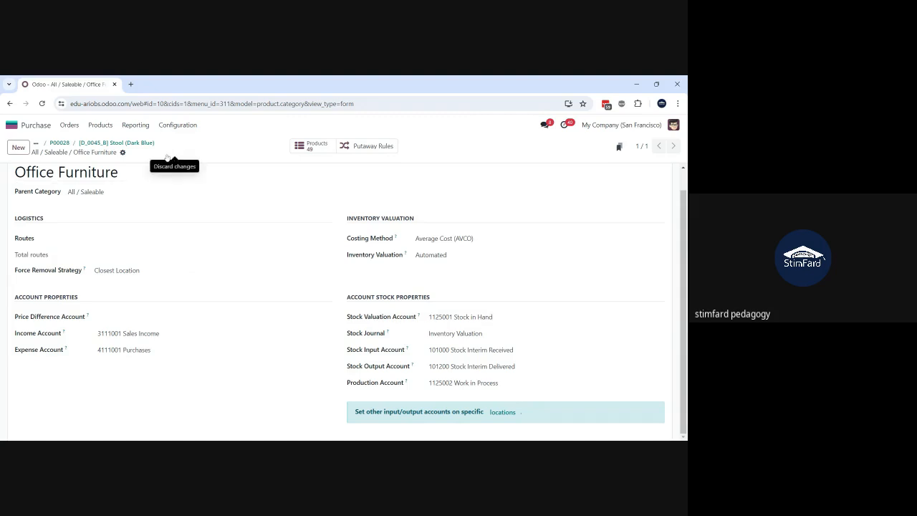
Step: Duplicate the category page in a second browser tab and open the Accounting app's Chart of Accounts there
right_click(98, 89)
left_click(137, 168)
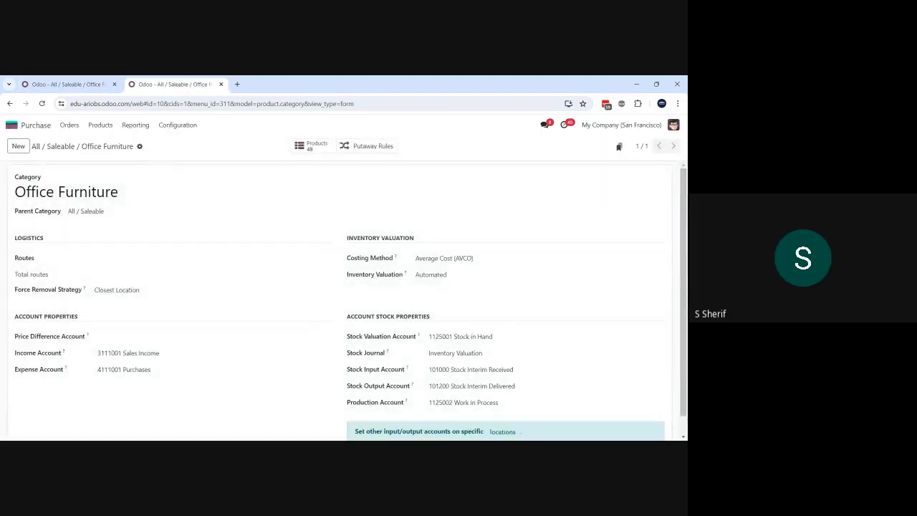
left_click(12, 126)
type("acc")
left_click(254, 228)
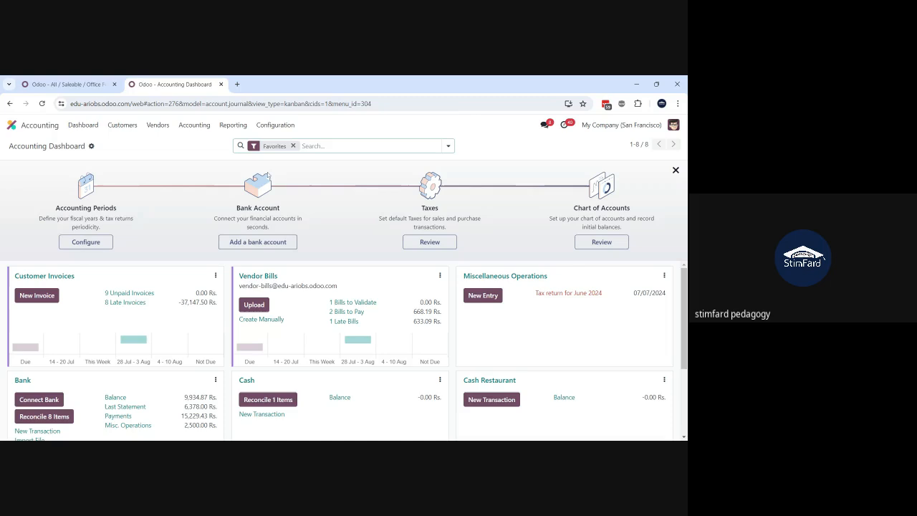
left_click(278, 125)
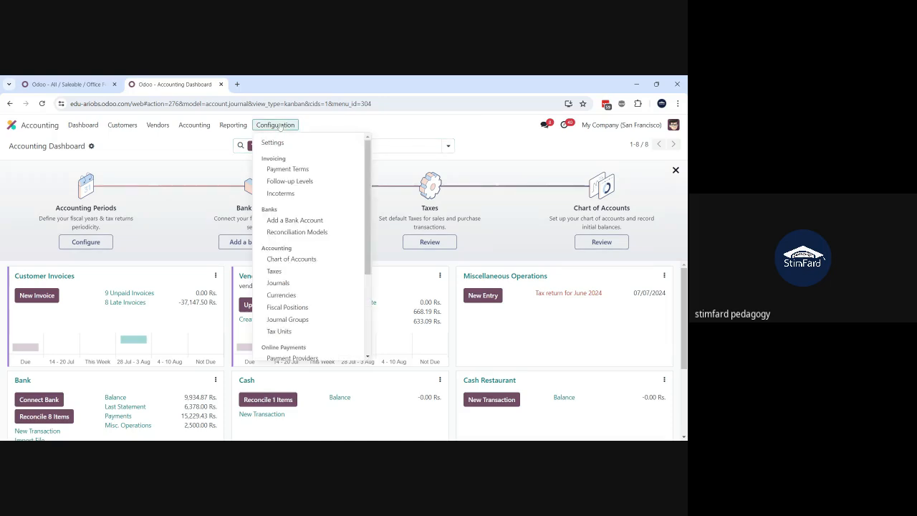
scroll(304, 196, "down", 1)
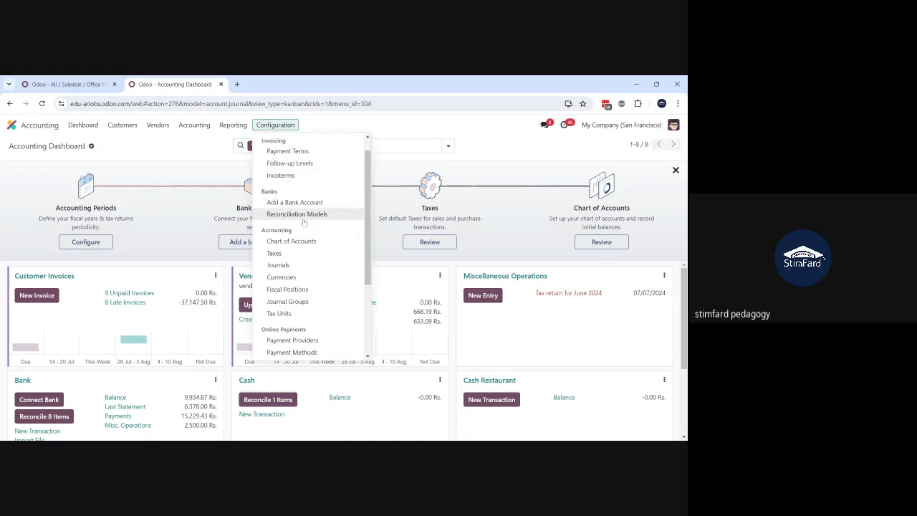
left_click(292, 242)
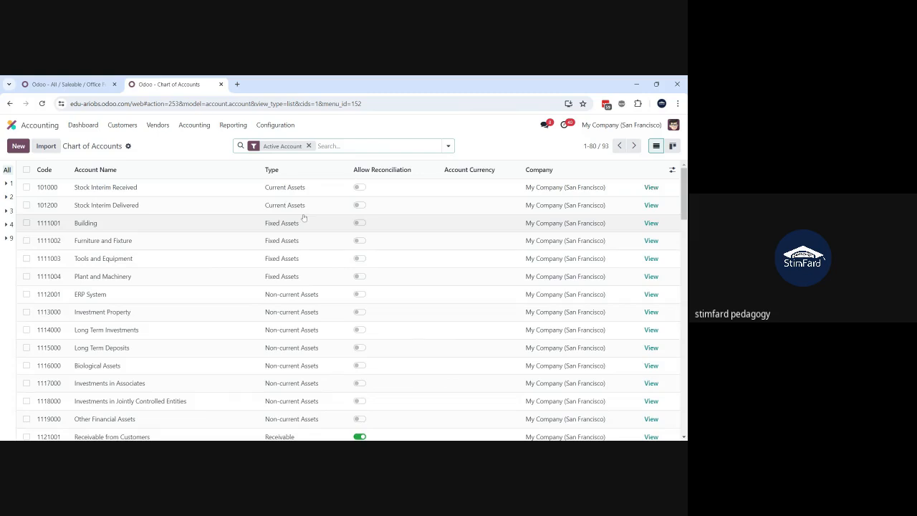
Step: Group the Chart of Accounts by Account Type
left_click(448, 146)
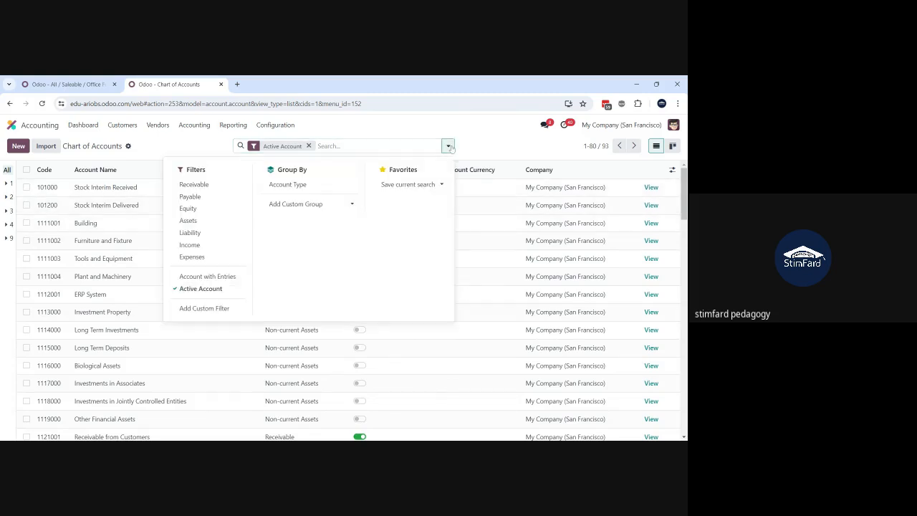
left_click(310, 185)
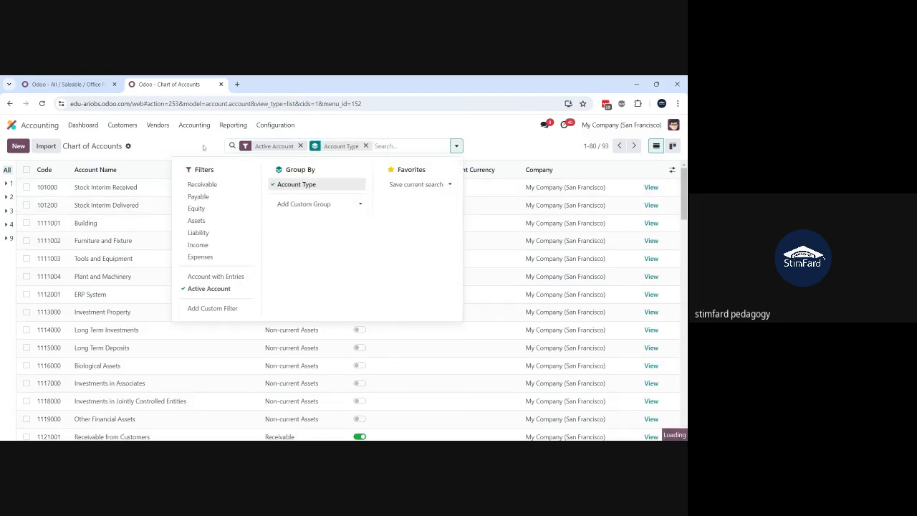
left_click(86, 182)
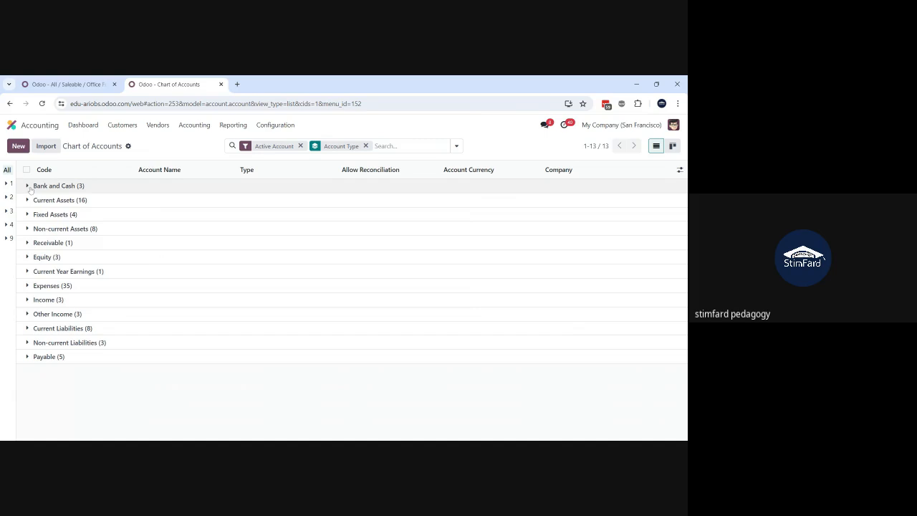
Step: Expand and examine the accounts under Bank and Cash, Current Assets, Receivable, Expenses and Other Income
left_click(29, 188)
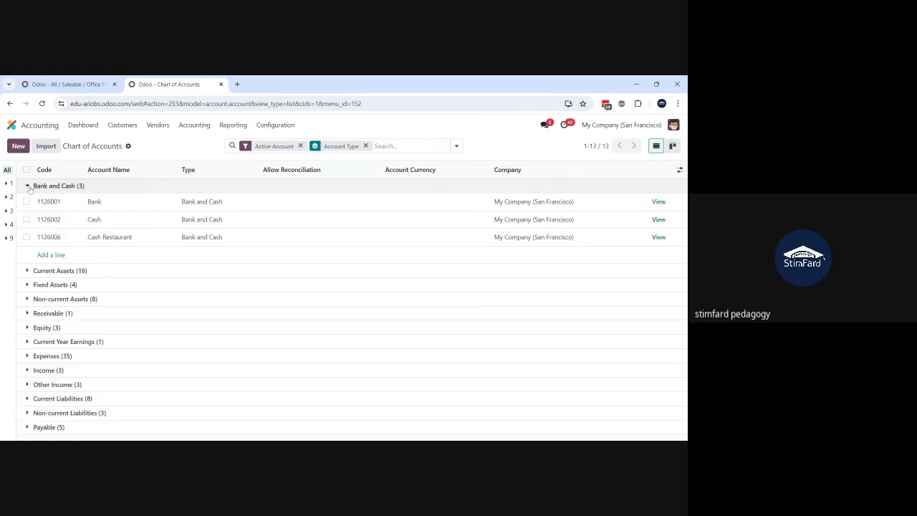
left_click(29, 271)
scroll(30, 283, "down", 5)
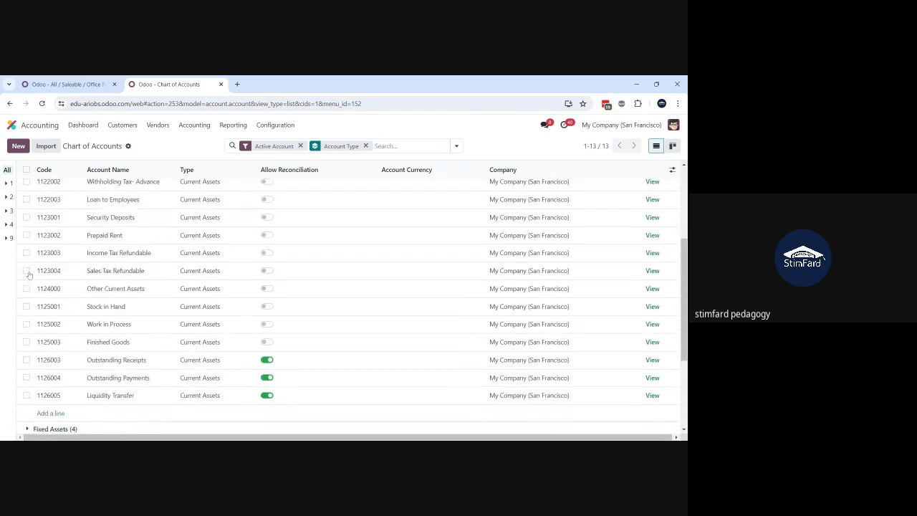
scroll(34, 315, "down", 1)
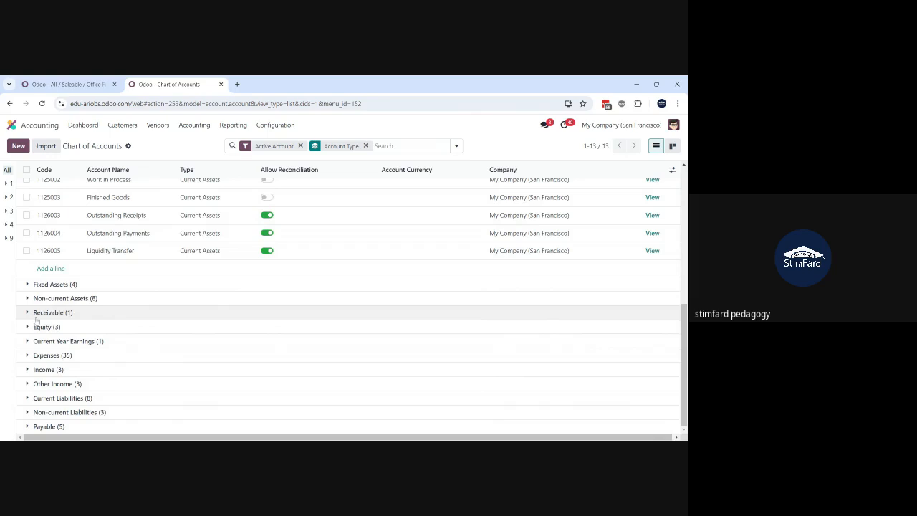
left_click(34, 316)
scroll(33, 337, "down", 1)
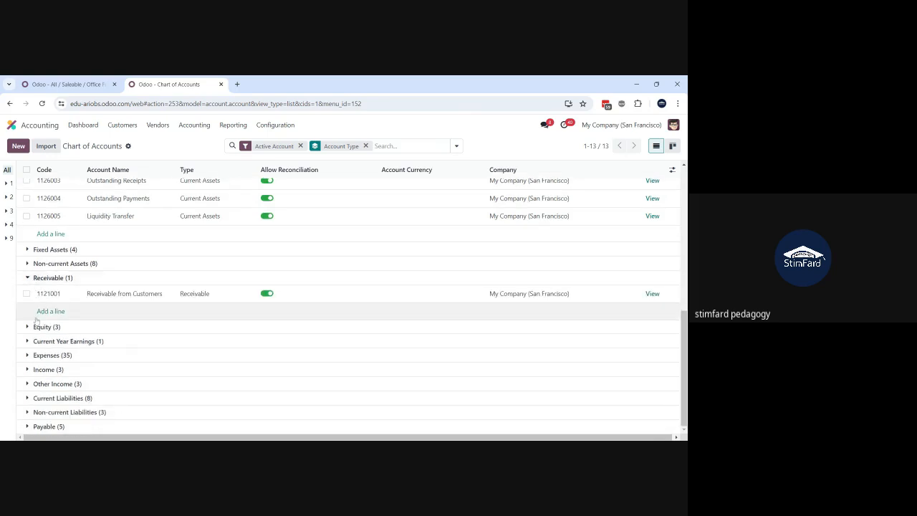
left_click(27, 355)
scroll(43, 287, "down", 5)
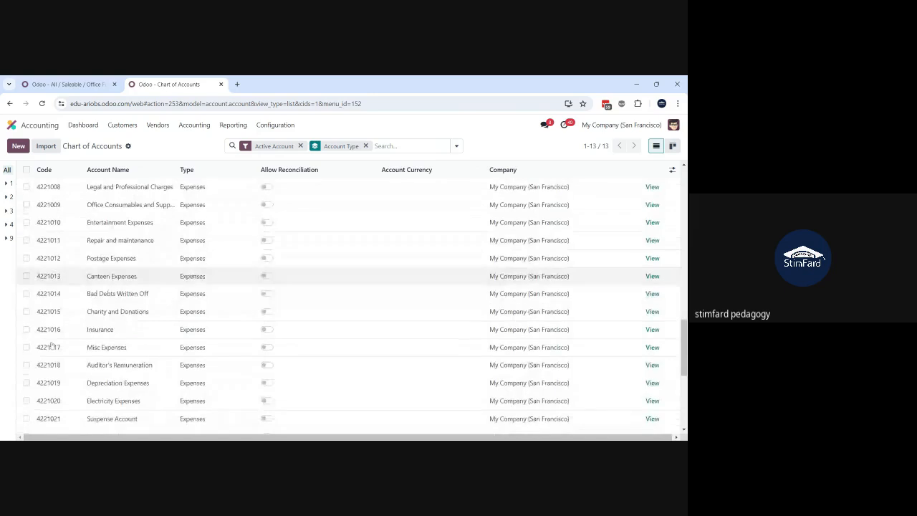
scroll(43, 301, "down", 5)
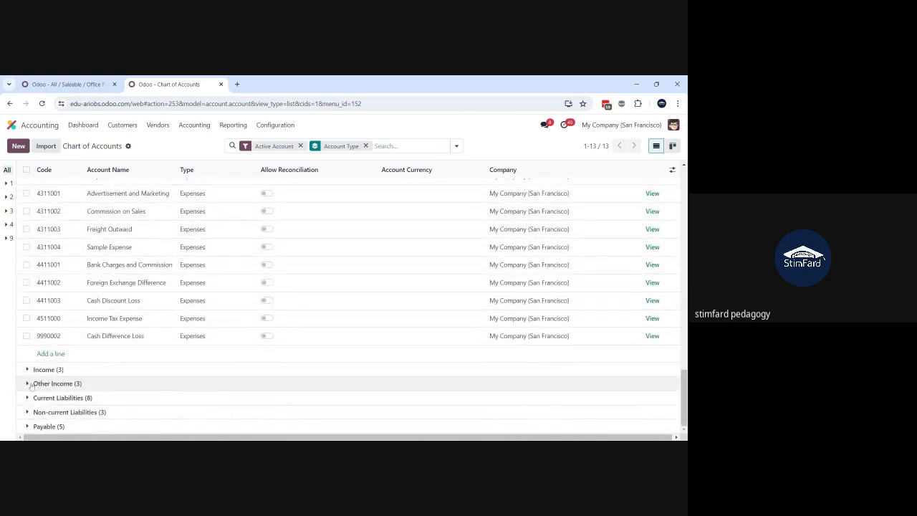
left_click(29, 383)
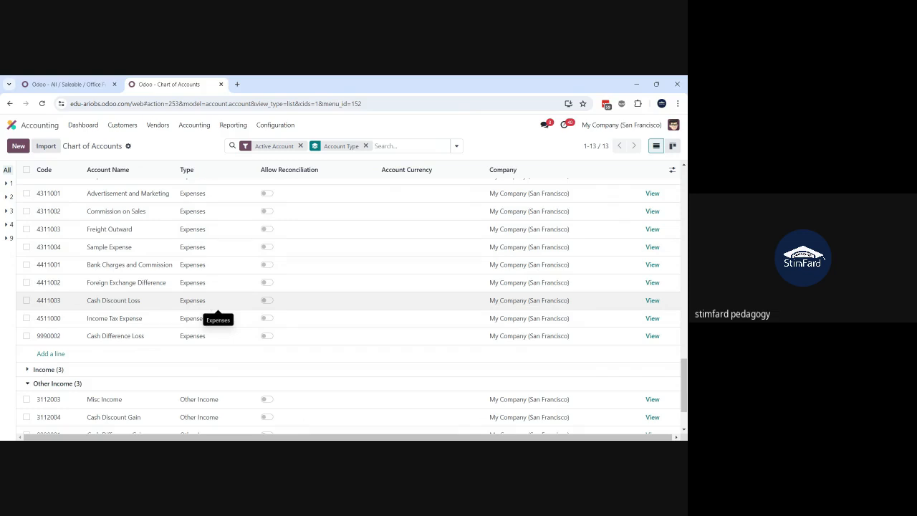
scroll(176, 275, "up", 10)
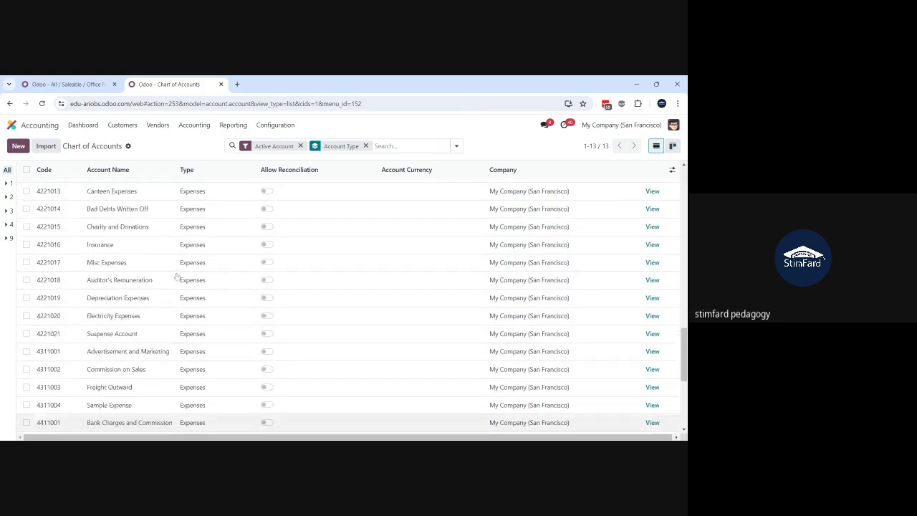
scroll(176, 275, "up", 10)
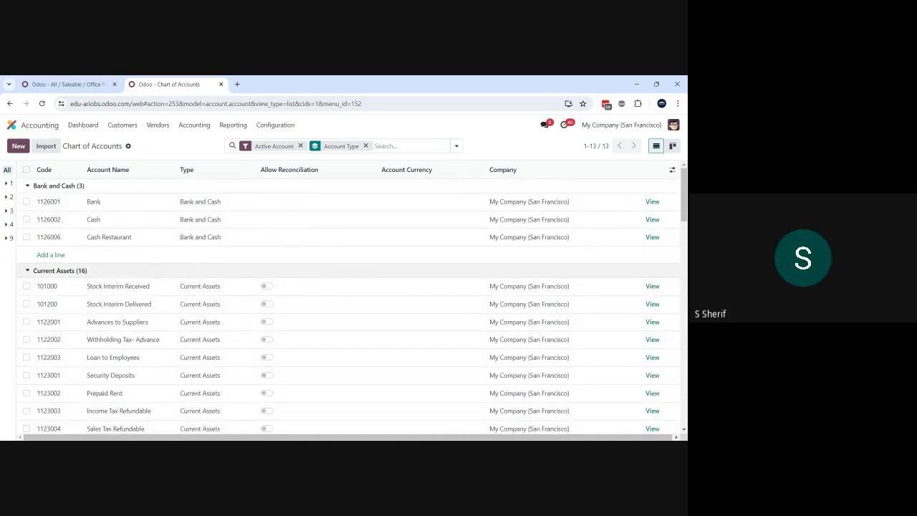
Step: Compare the Office Furniture category's Stock Valuation Account and its selectable accounts with the grouped Chart of Accounts
left_click(79, 84)
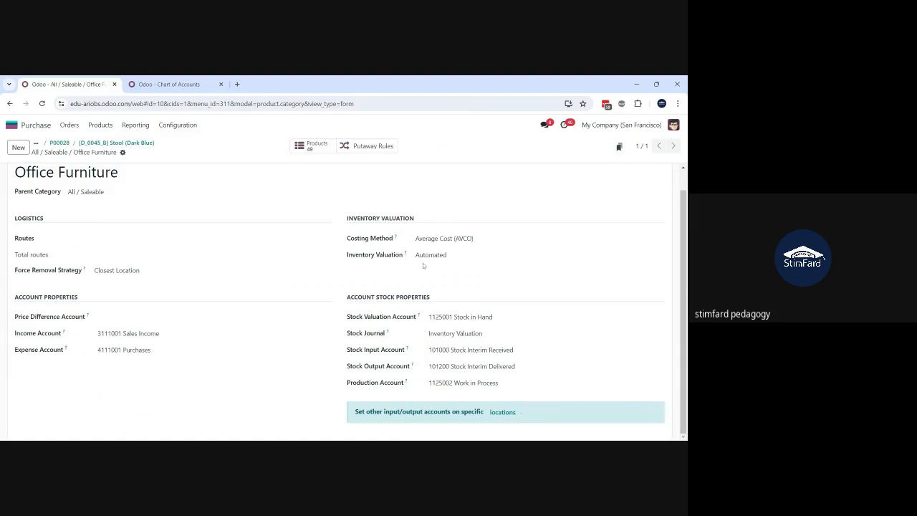
left_click(459, 316)
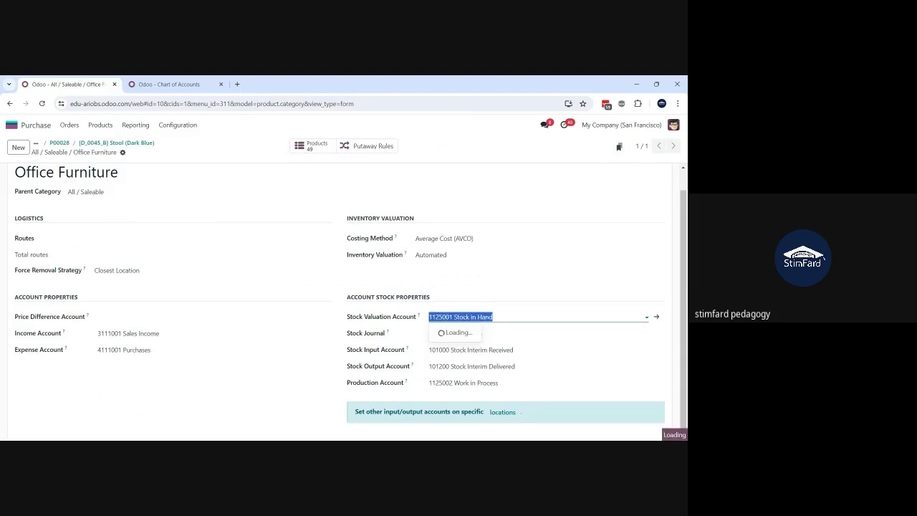
left_click(178, 85)
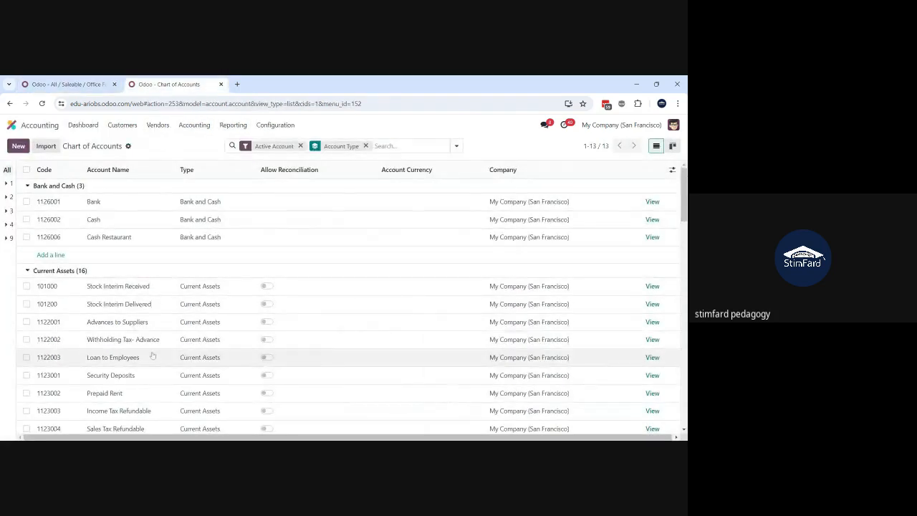
left_click(68, 84)
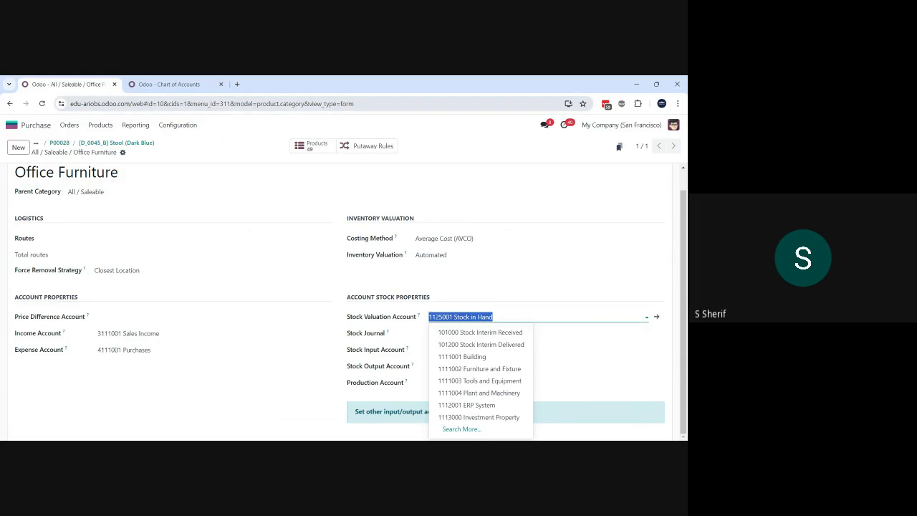
left_click(163, 84)
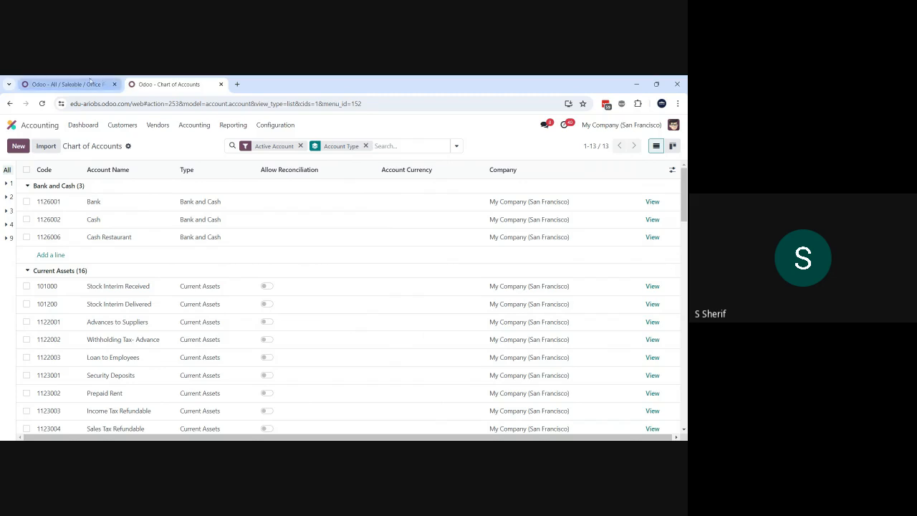
left_click(68, 83)
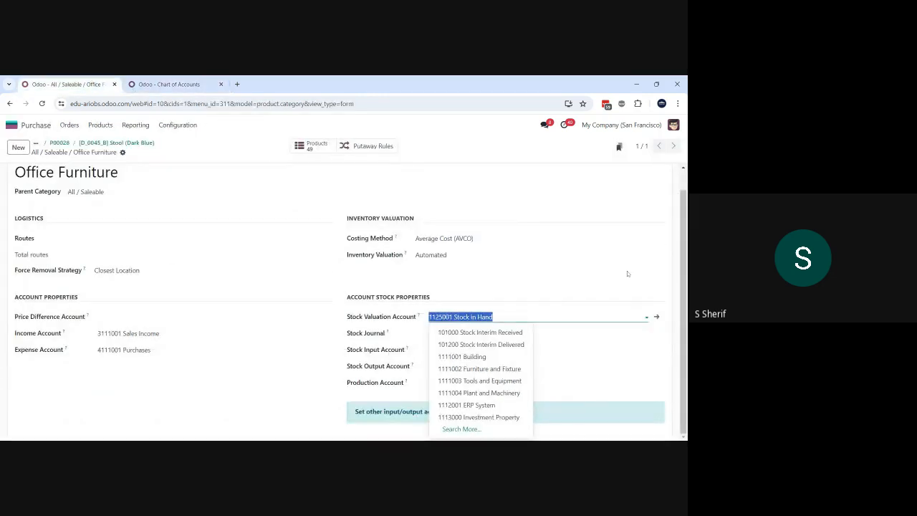
left_click(663, 273)
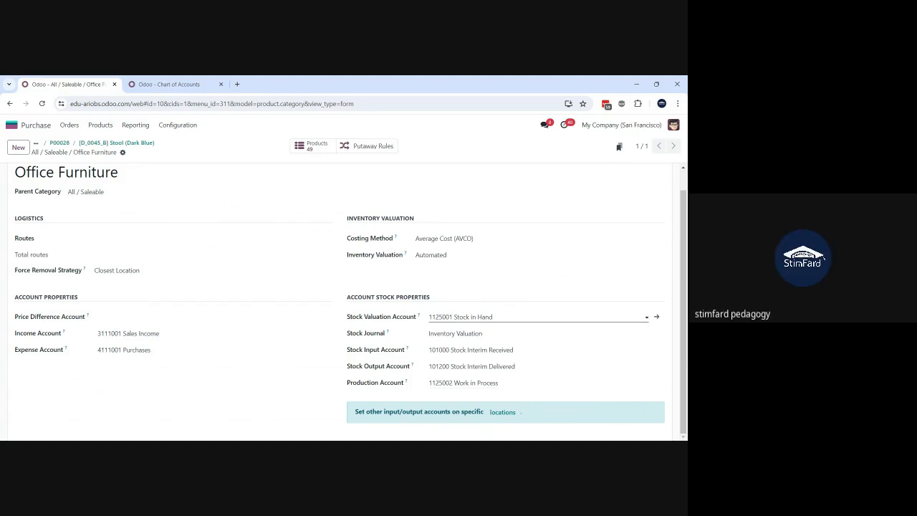
Step: Review the available options for the category's Stock Journal, Stock Input Account and Stock Output Account without changing them
left_click(466, 333)
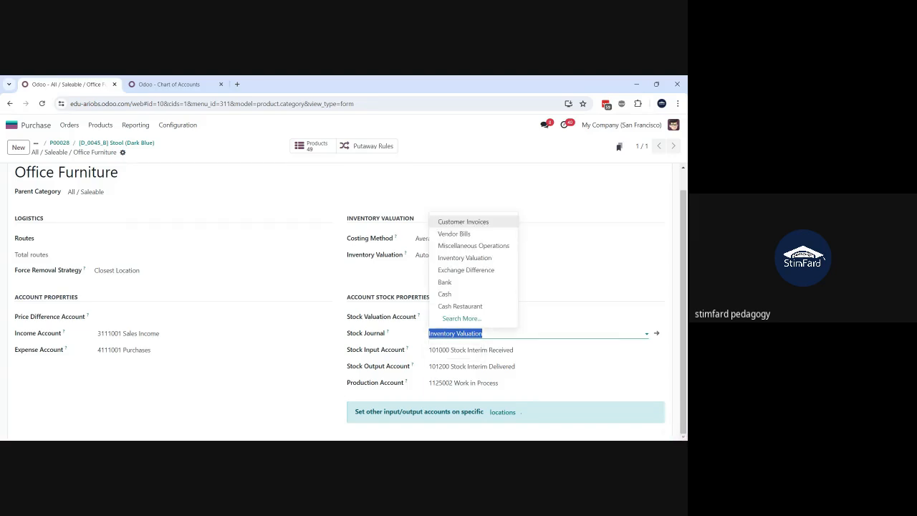
left_click(484, 333)
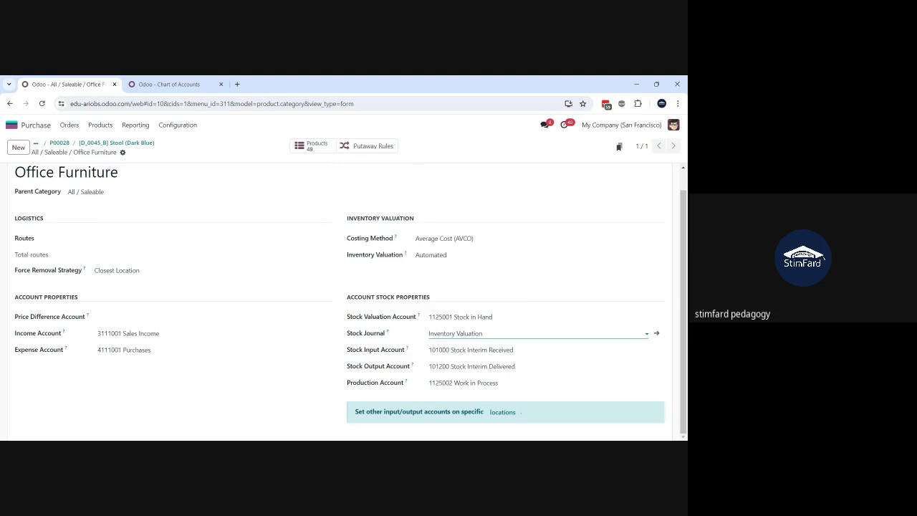
left_click(484, 350)
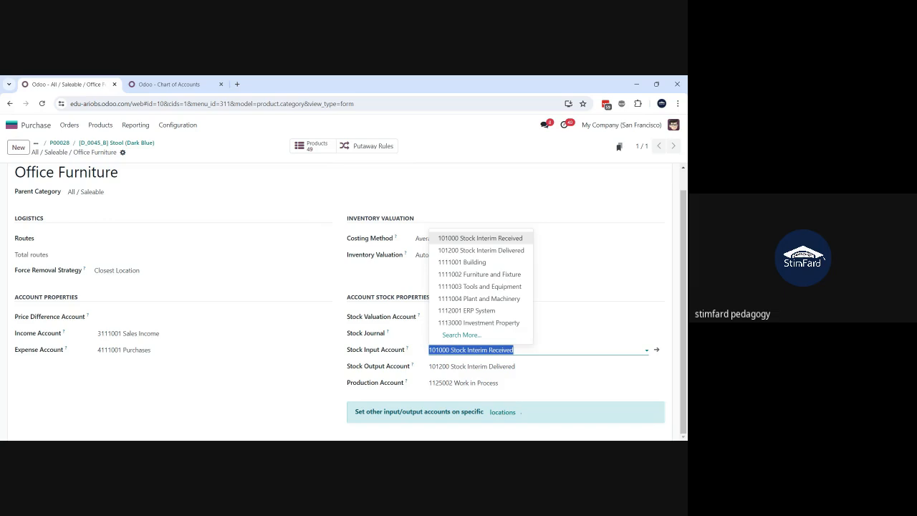
left_click(334, 306)
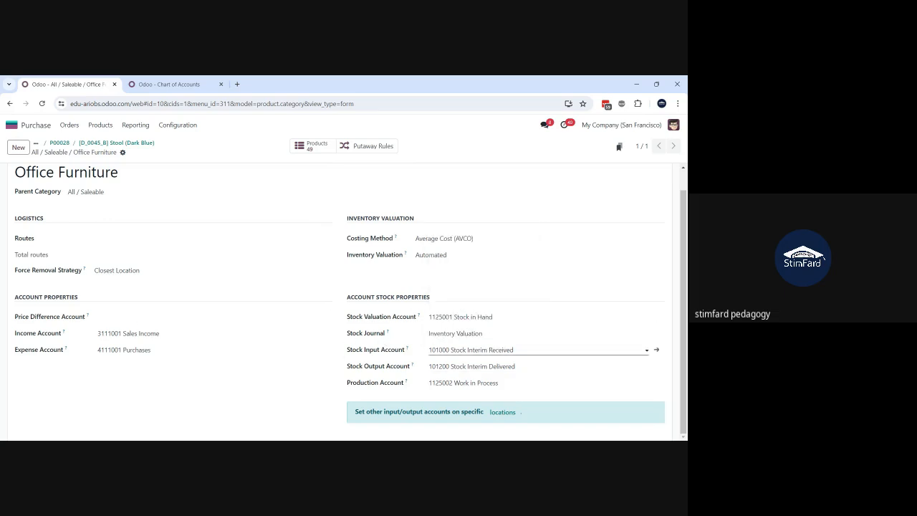
left_click(479, 350)
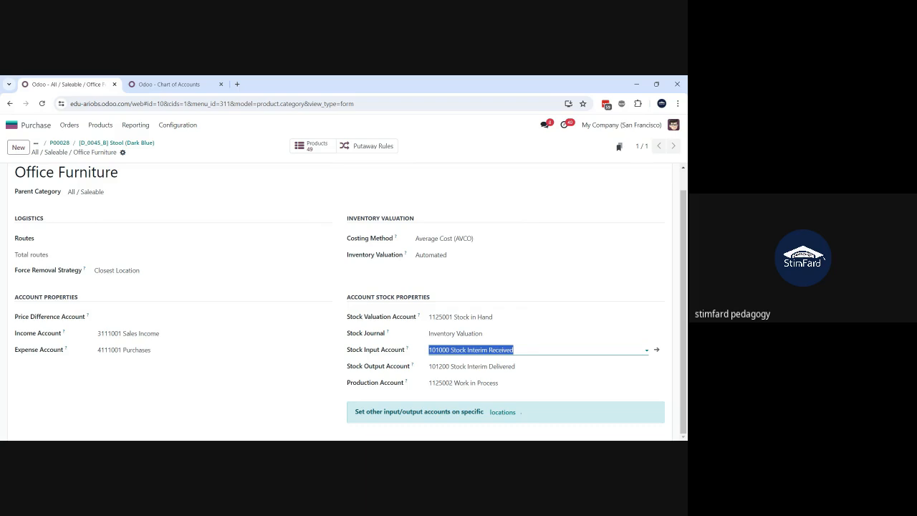
left_click(494, 366)
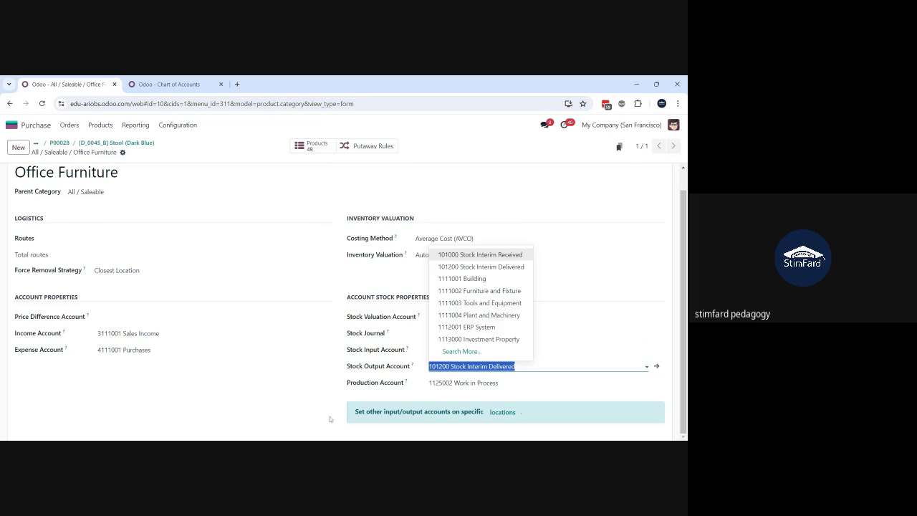
left_click(337, 391)
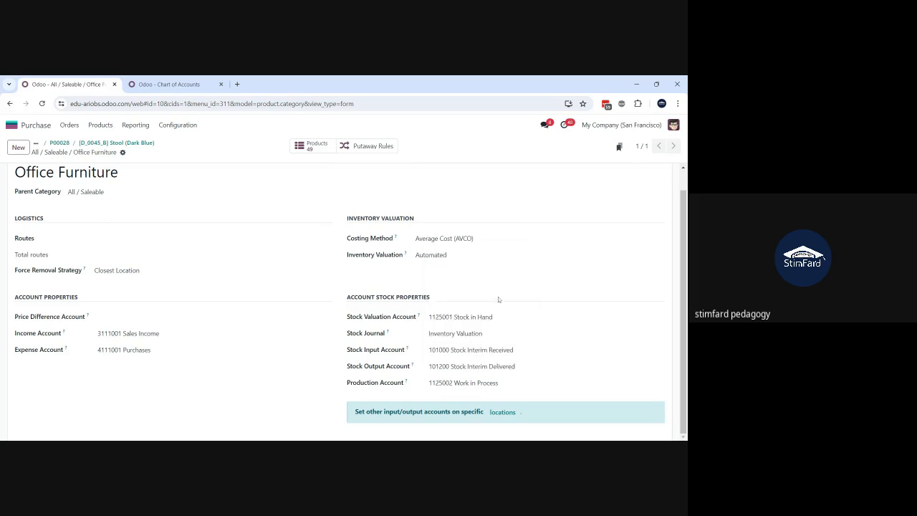
Step: Review the Office Furniture category's Stock Valuation, Stock Input and Stock Output accounts and their selectable options without changing them
left_click(505, 316)
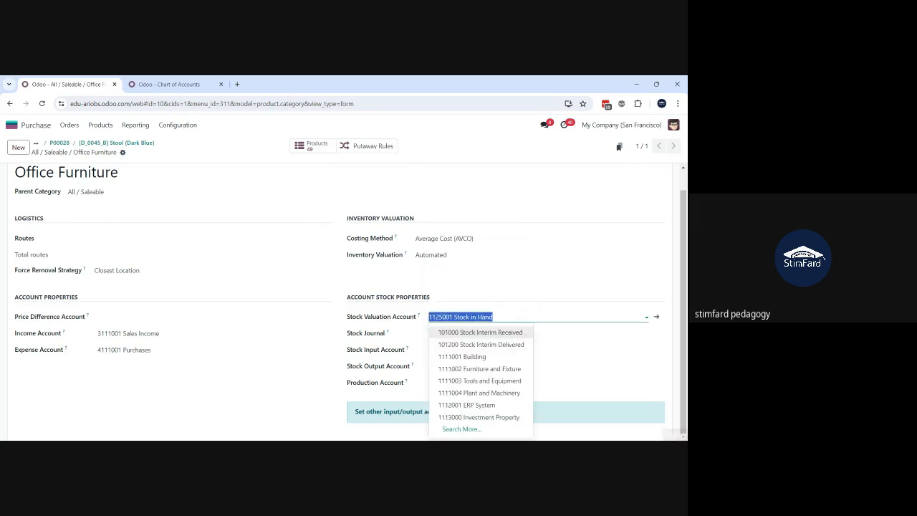
left_click(504, 316)
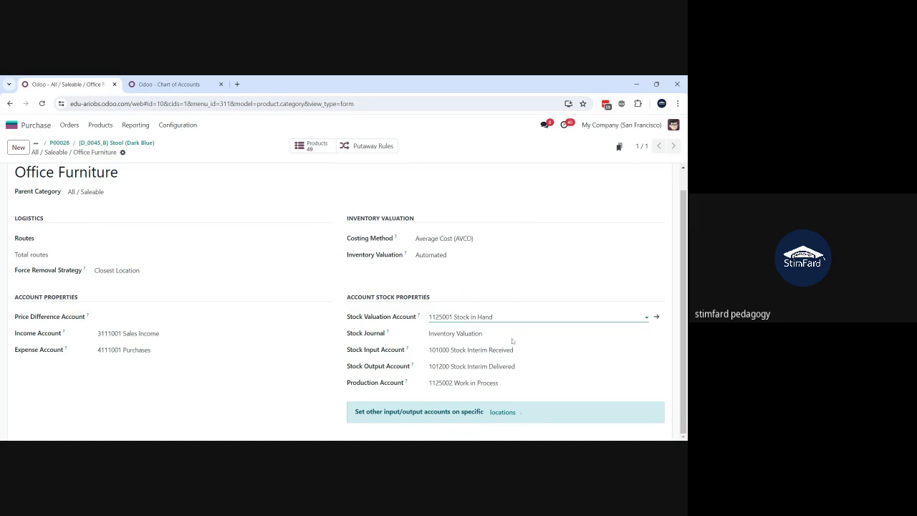
left_click(502, 366)
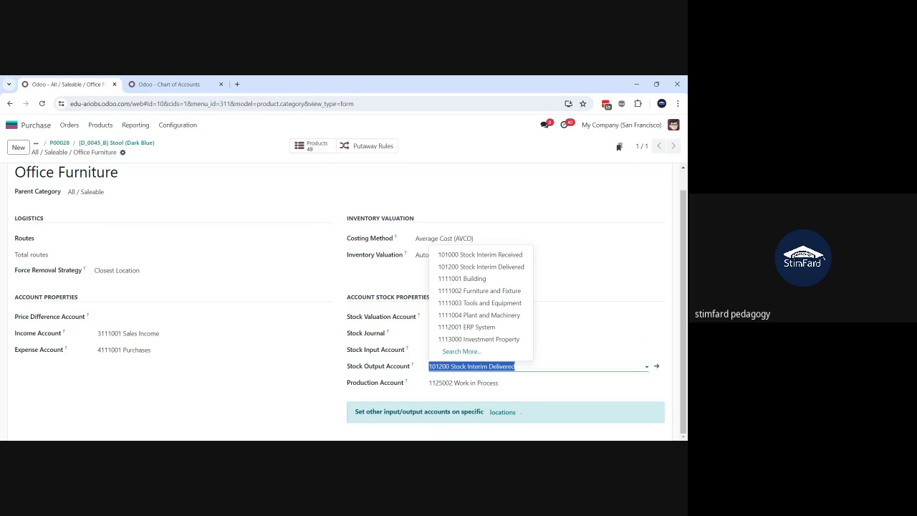
key("shift+Tab")
key("shift+Tab")
key("shift+Tab")
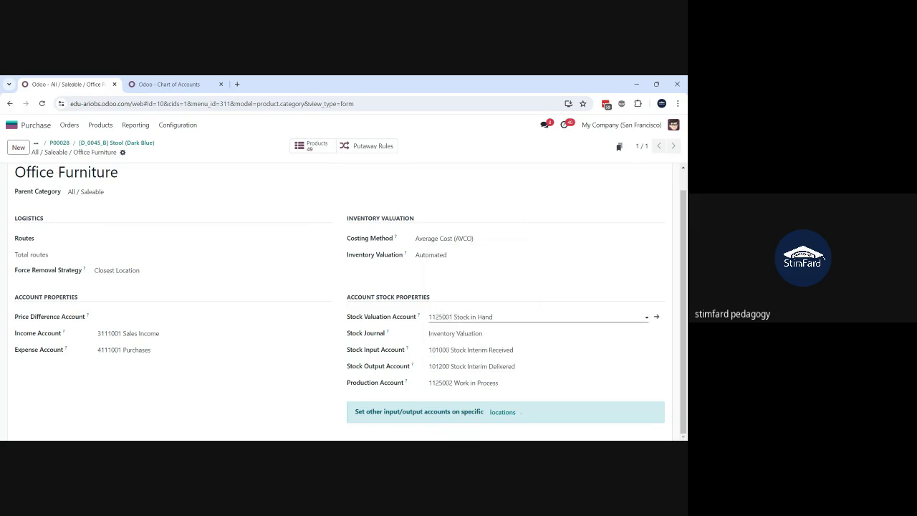
left_click(460, 317)
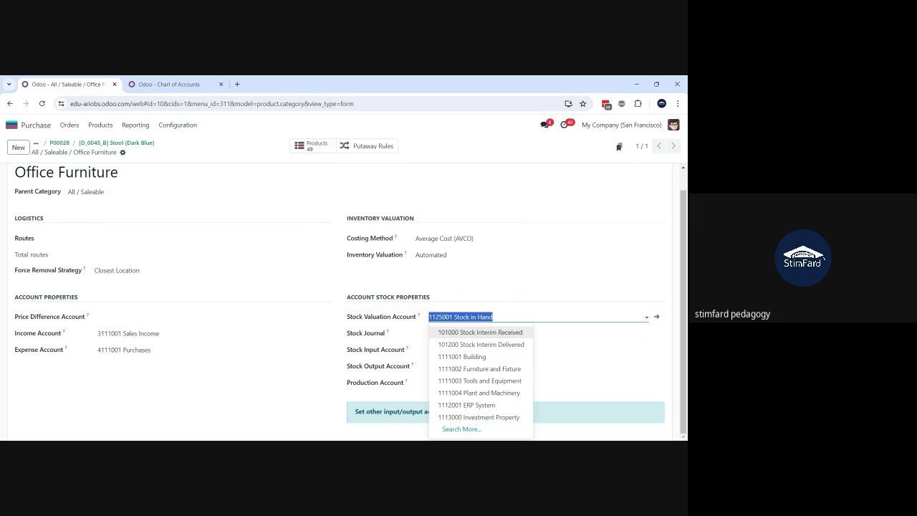
left_click(495, 317)
left_click(471, 349)
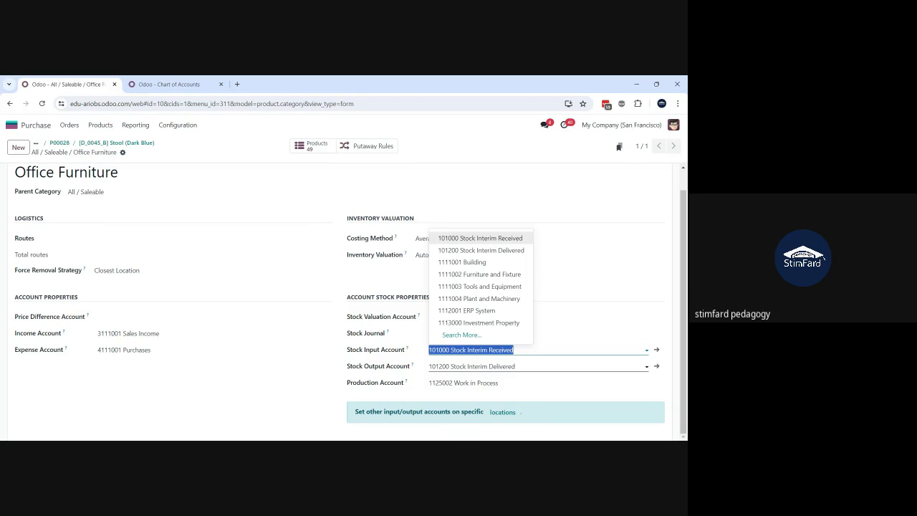
left_click(556, 317)
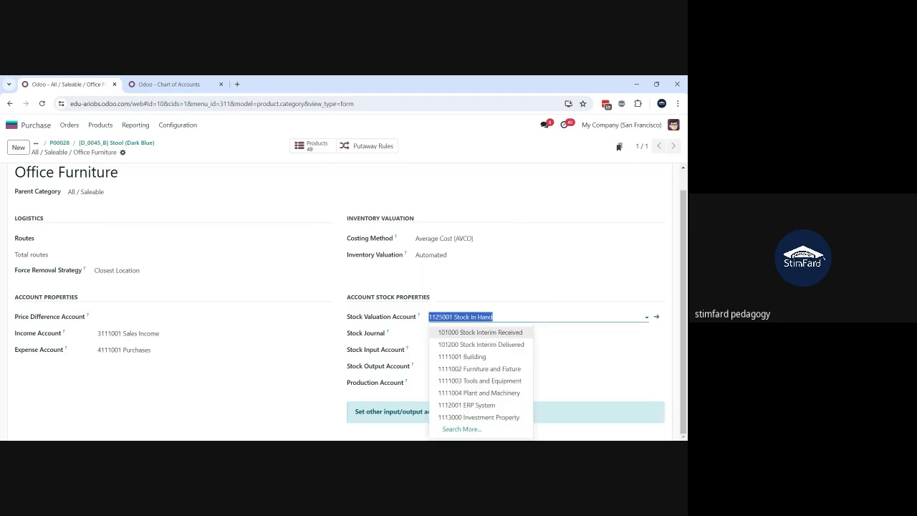
key("Escape")
left_click(530, 366)
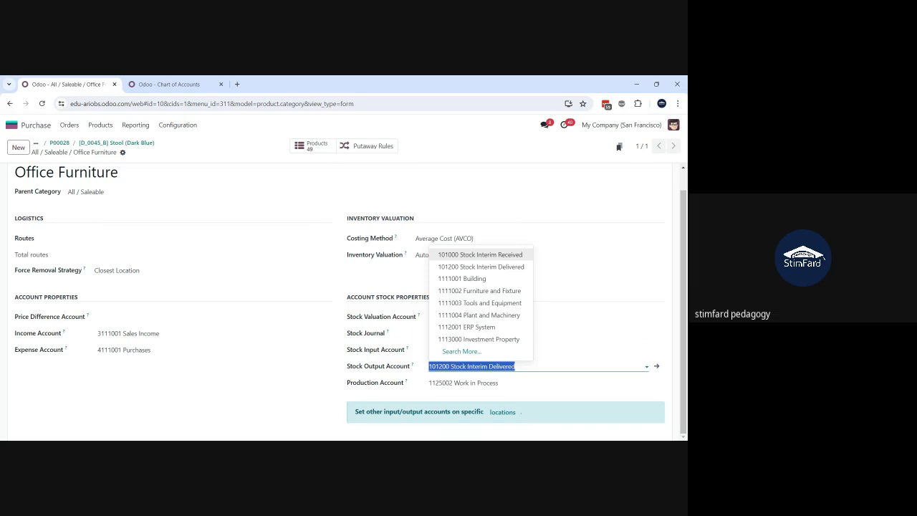
left_click(320, 401)
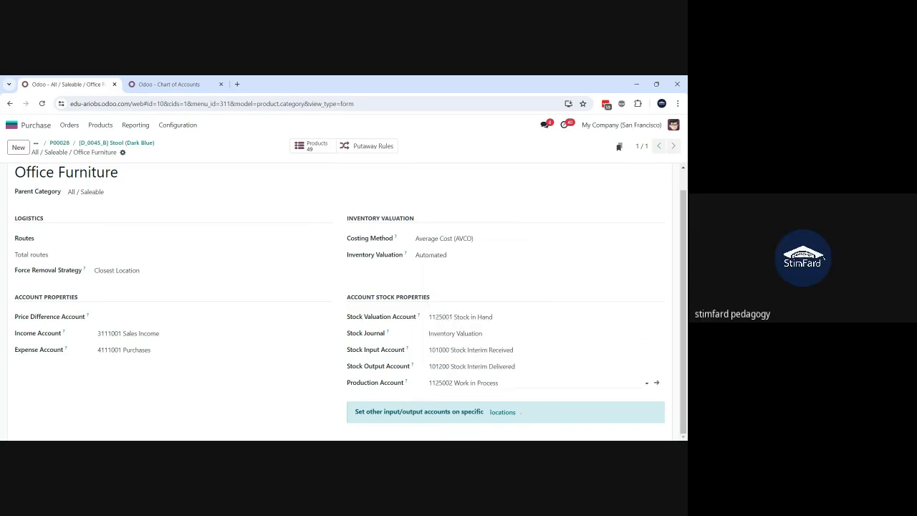
Step: Compare the category's Production Account with its Stock Valuation Account, leaving both assignments as they are
left_click(487, 382)
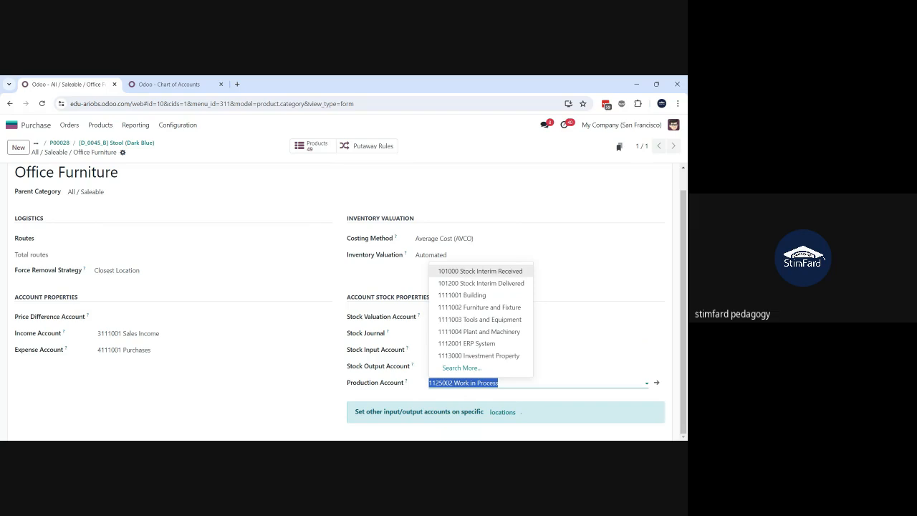
left_click(581, 284)
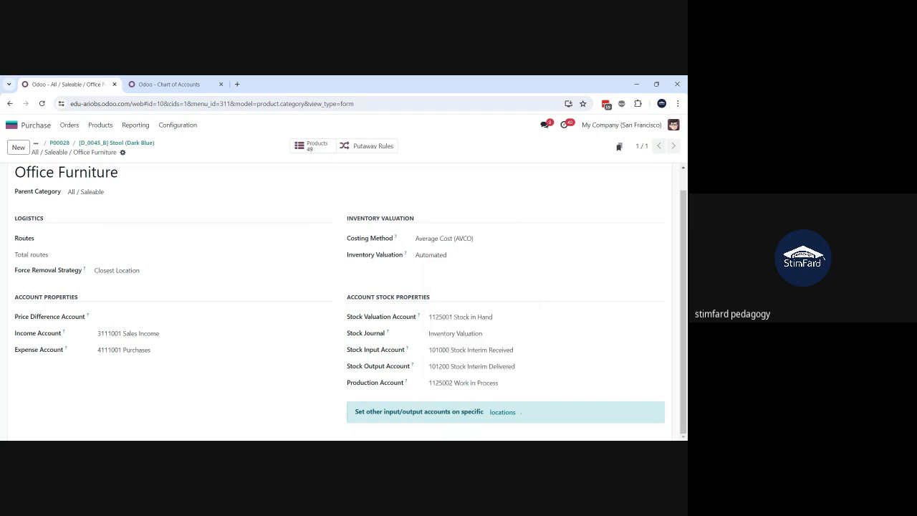
left_click(530, 383)
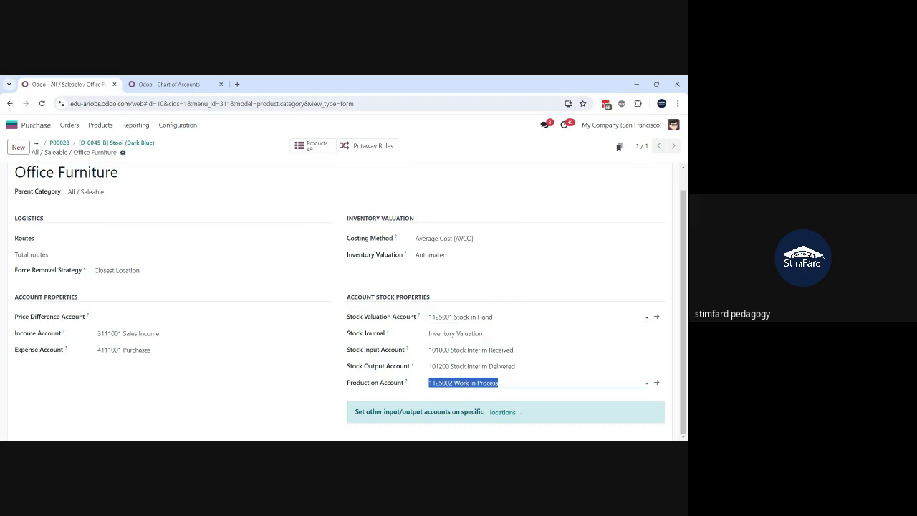
left_click(503, 317)
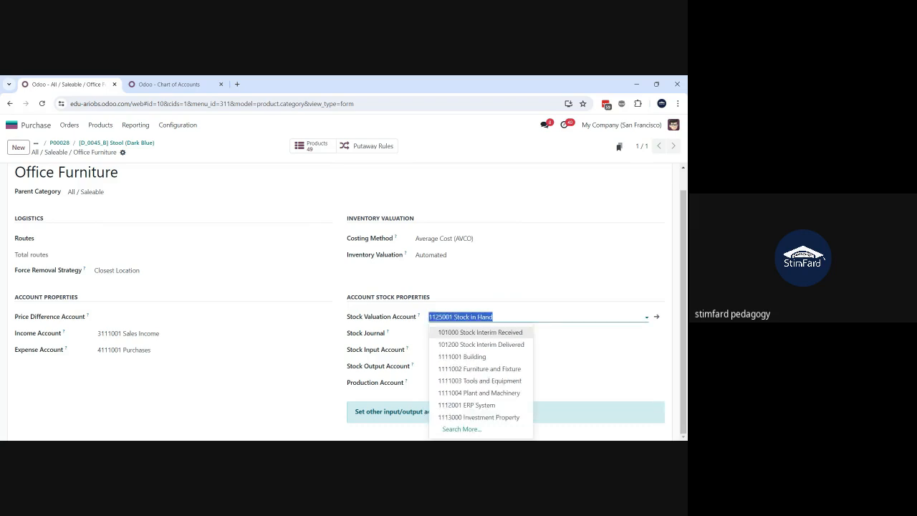
left_click(503, 317)
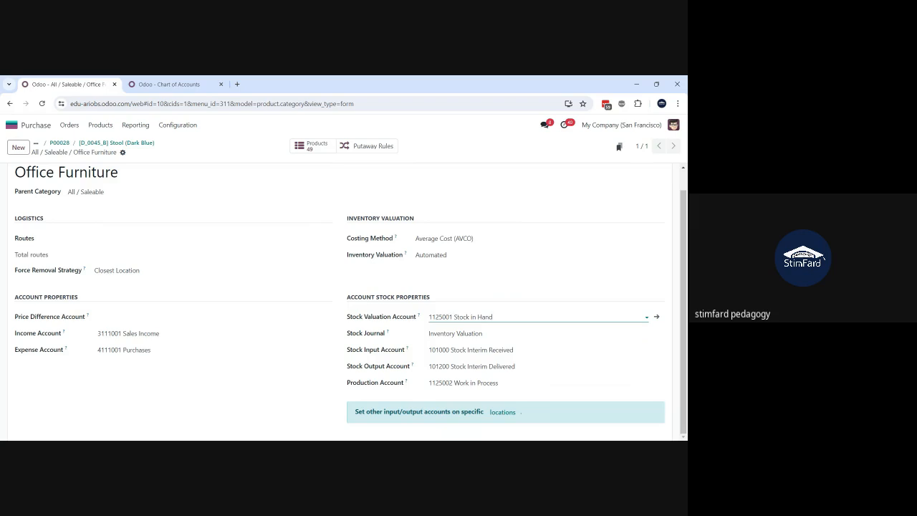
key("ctrl+a")
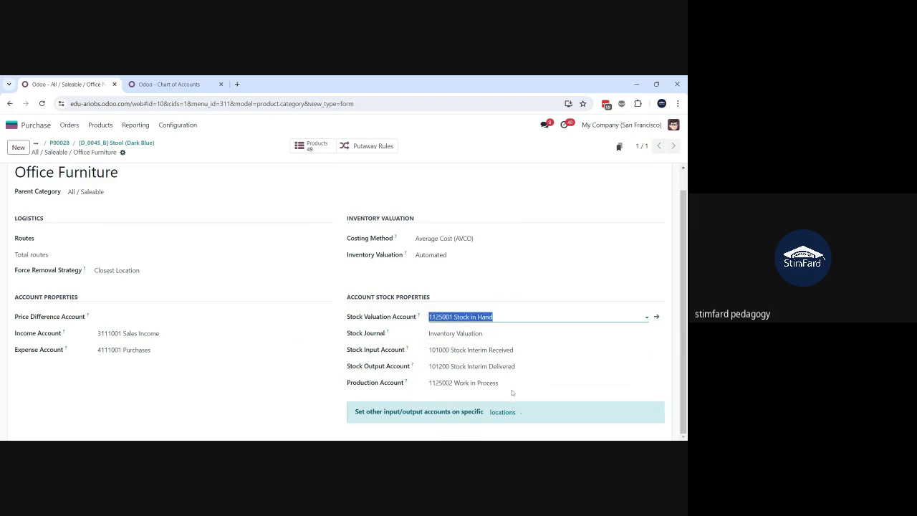
left_click(466, 383)
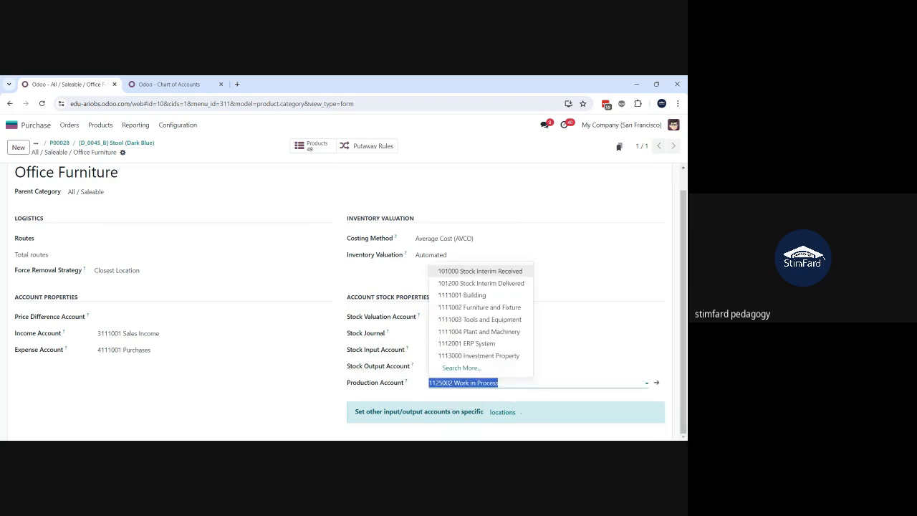
left_click(502, 383)
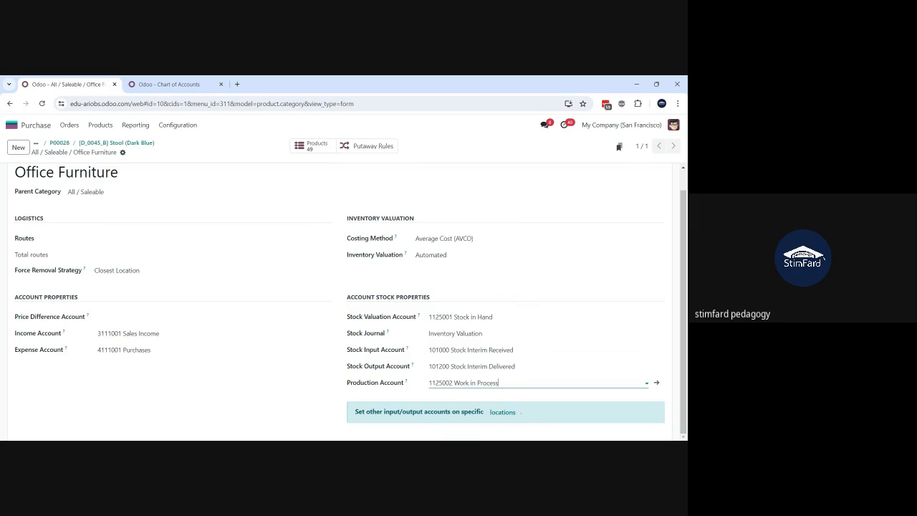
left_click_drag(497, 382, 428, 396)
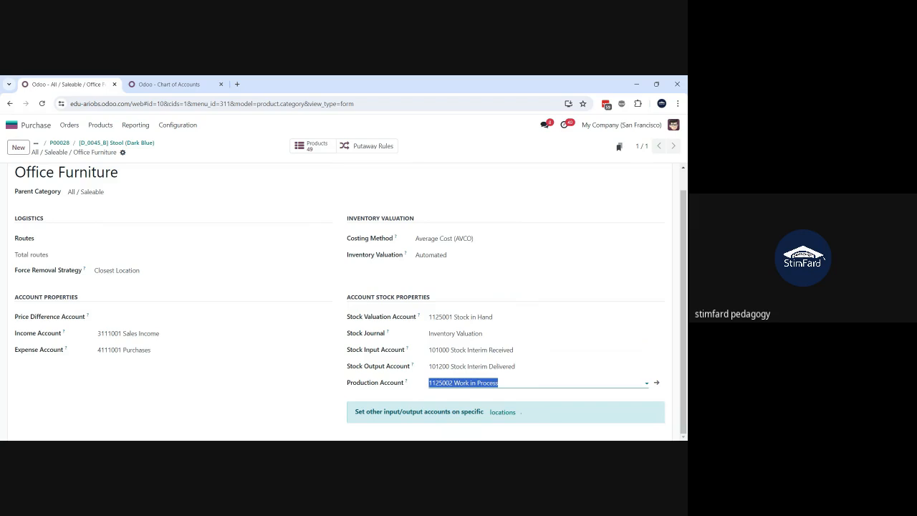
left_click(461, 317)
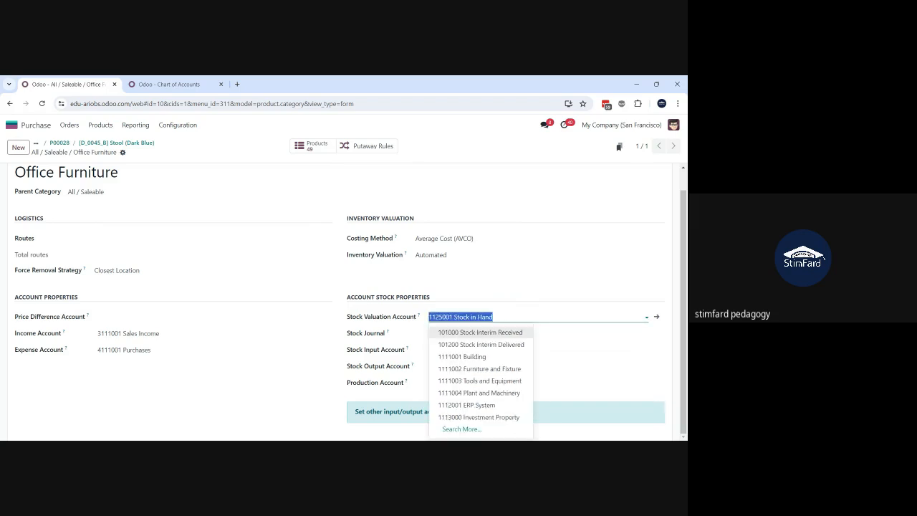
left_click(493, 285)
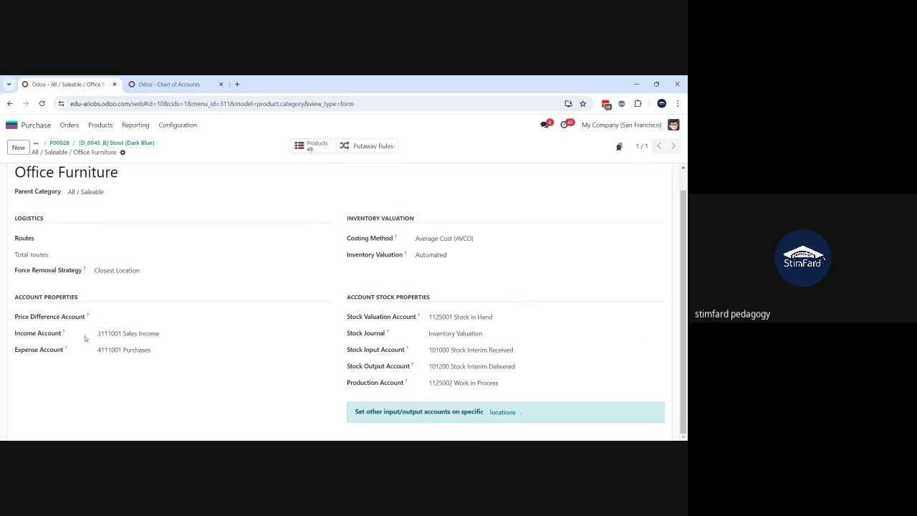
Step: Set the category's Expense Account to 4111003 Cost of Goods Sold and save the category
left_click(149, 334)
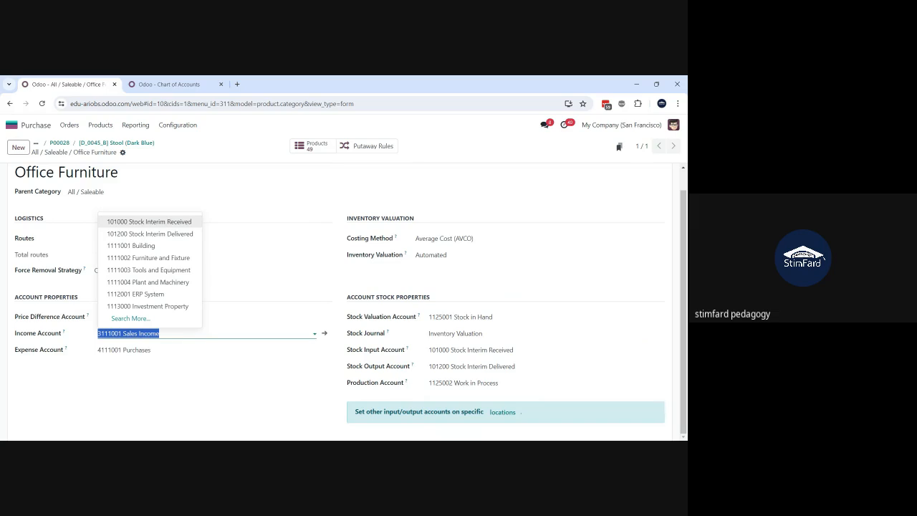
left_click(136, 349)
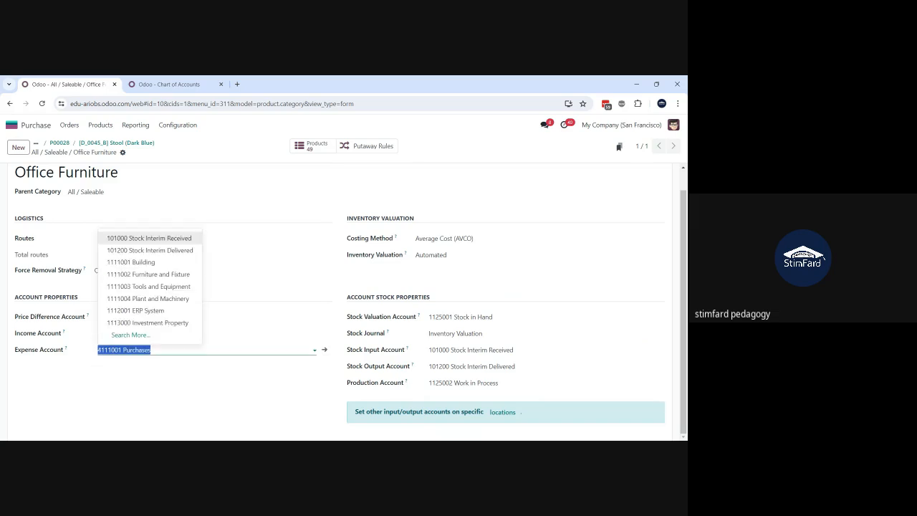
left_click(152, 350)
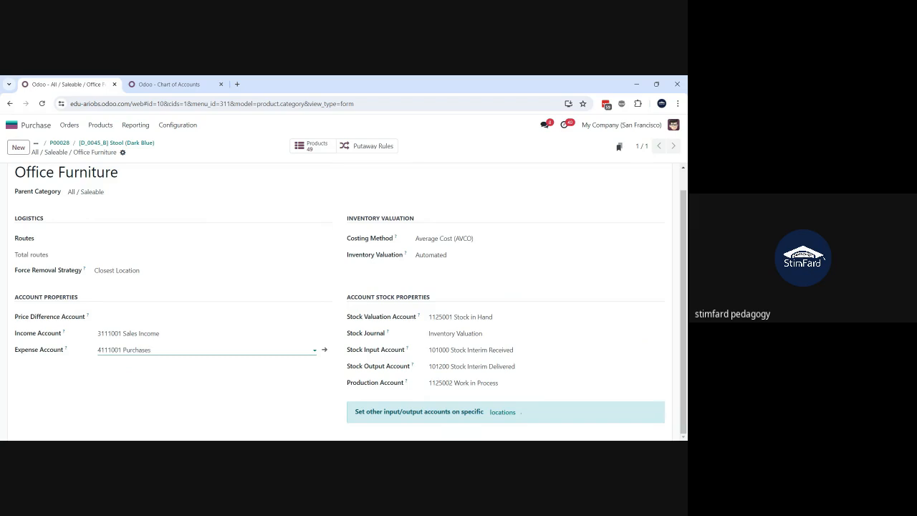
left_click_drag(151, 349, 84, 352)
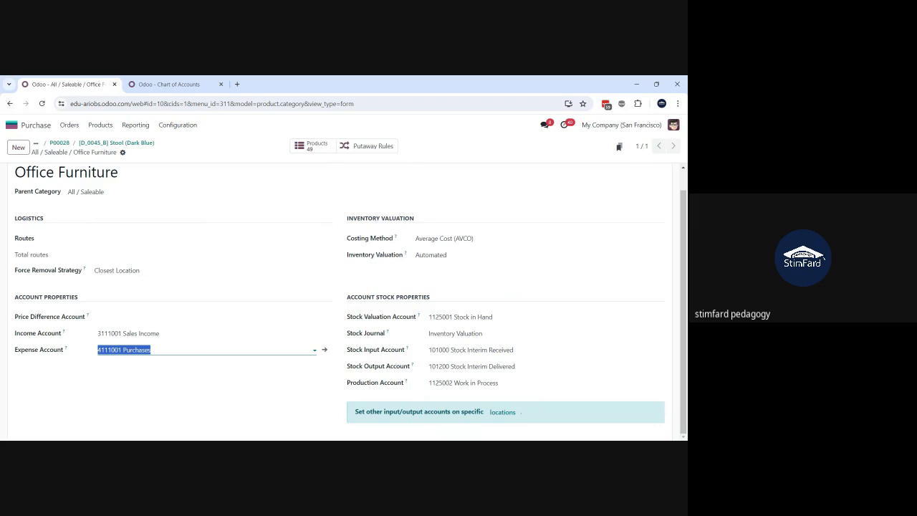
type("cos")
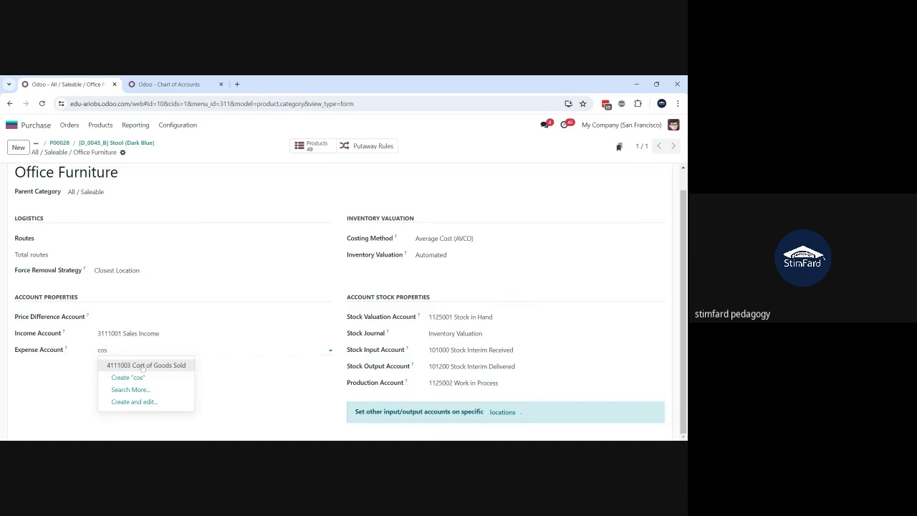
left_click(140, 365)
left_click(162, 153)
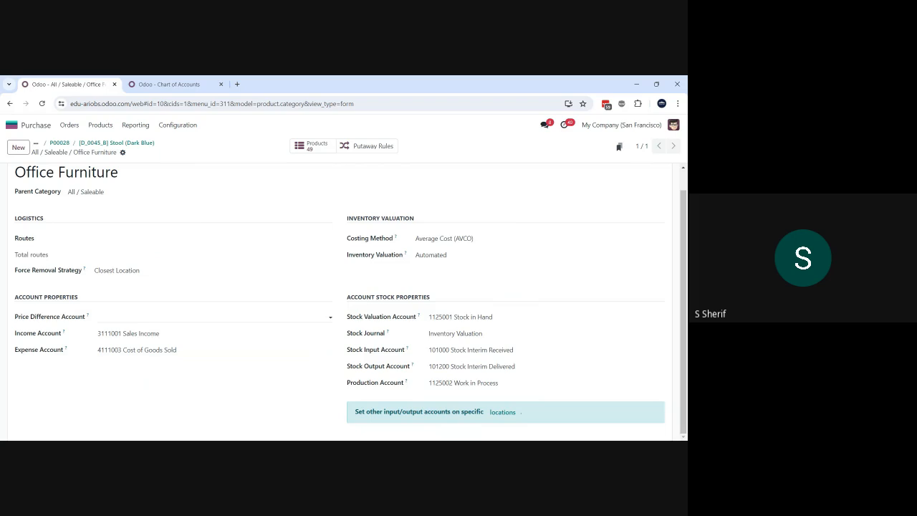
Step: Look through the selectable accounts for the Price Difference Account and search them for "price"
left_click(180, 317)
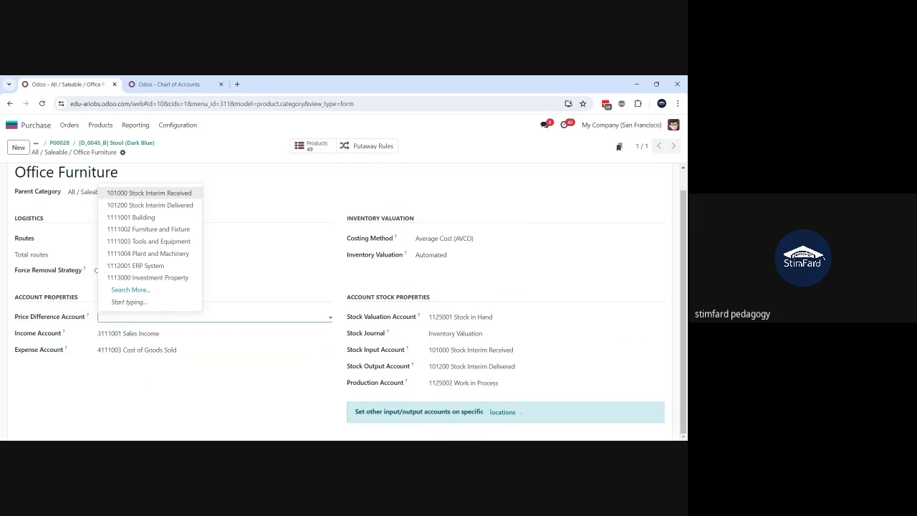
key("Escape")
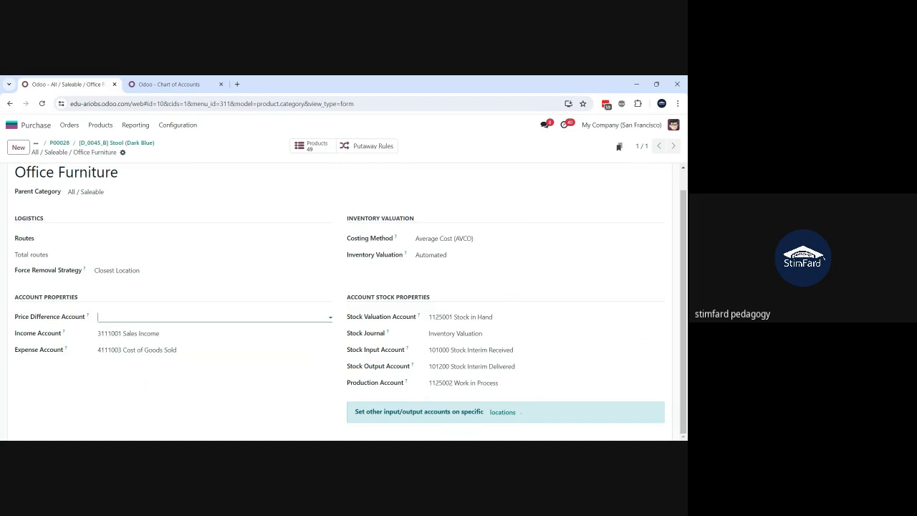
left_click(214, 317)
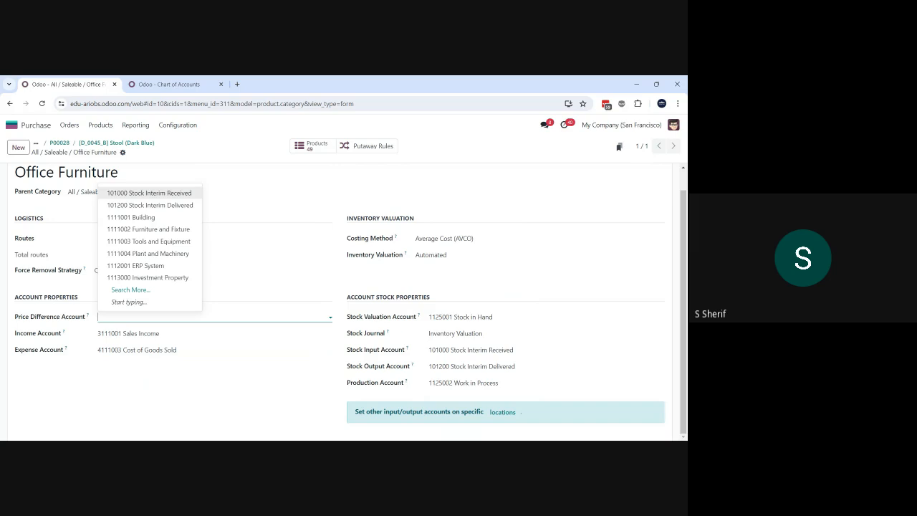
type("pre")
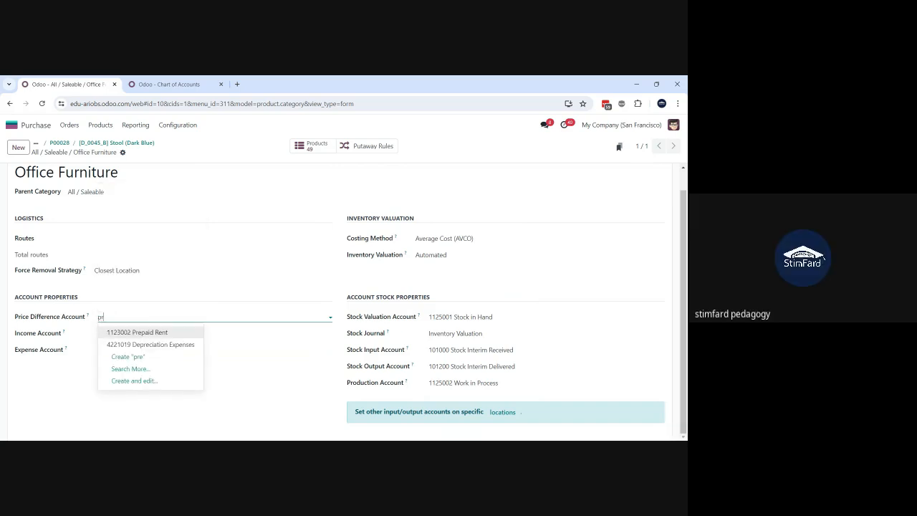
type("ce")
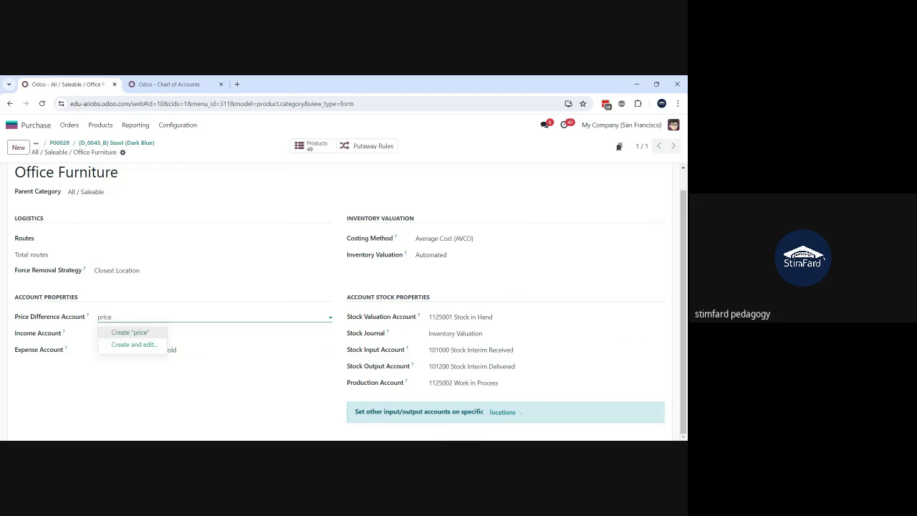
key("BackSpace")
key("BackSpace")
key("BackSpace")
key("BackSpace")
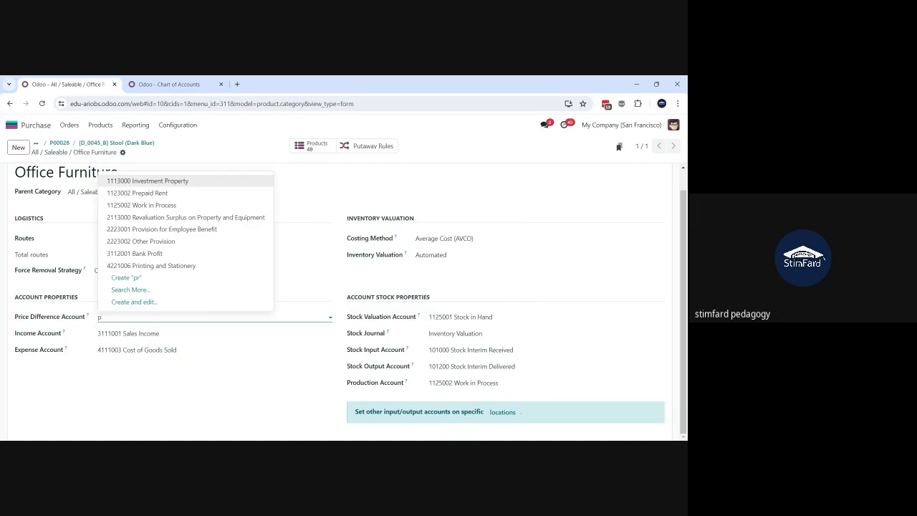
key("BackSpace")
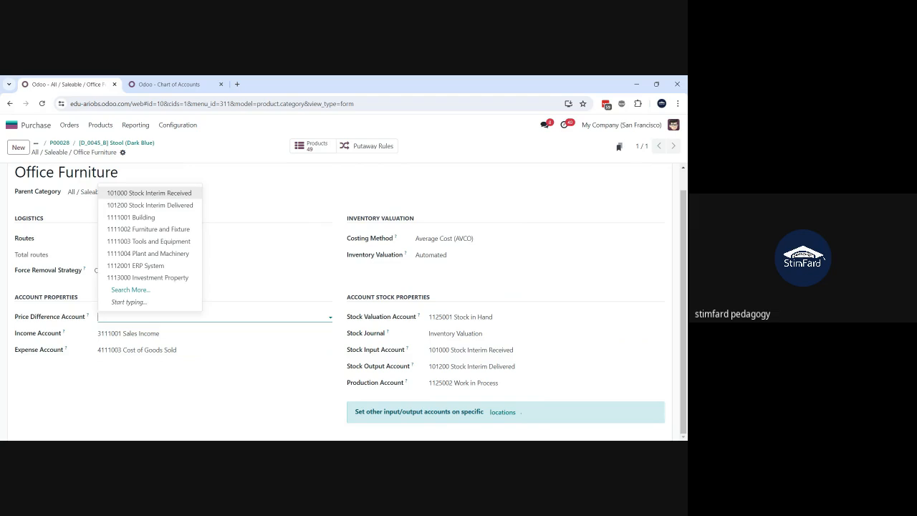
Step: Start creating a new account named Price Difference for the category's Price Difference Account and set its type to Expenses
type("Price Difference")
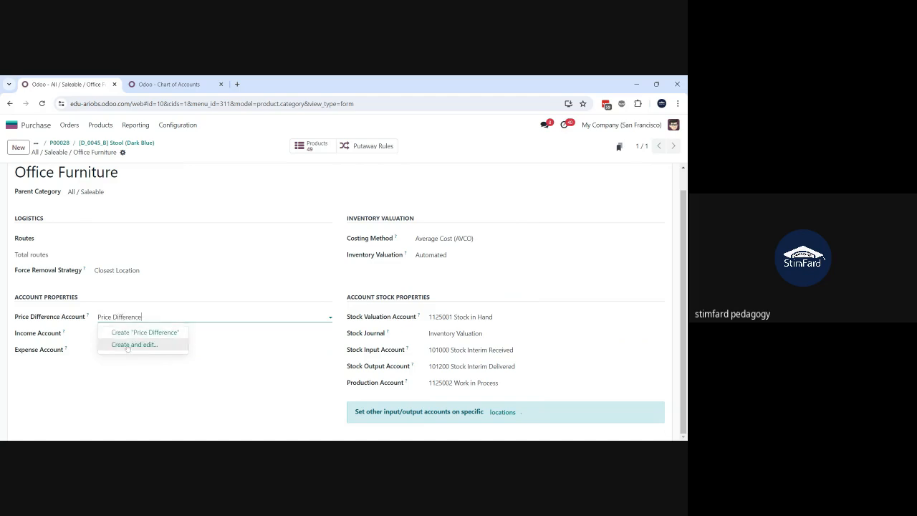
left_click(133, 344)
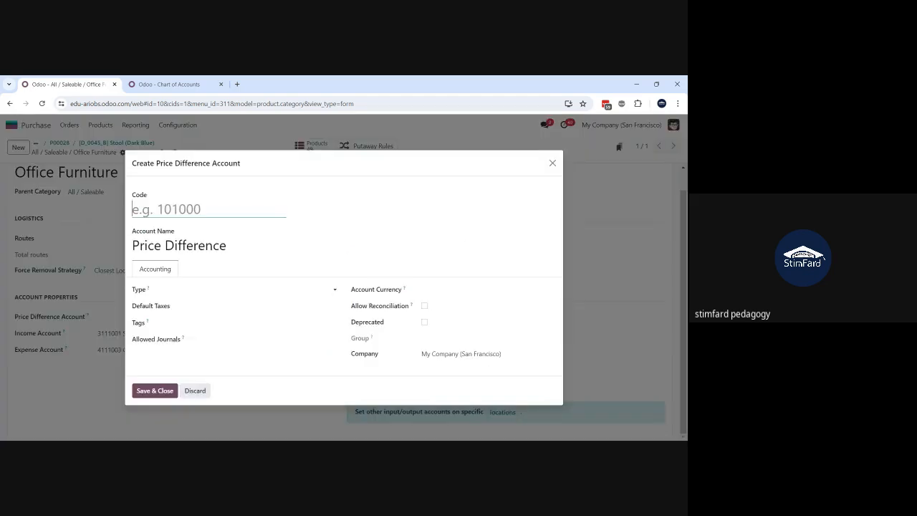
left_click(192, 290)
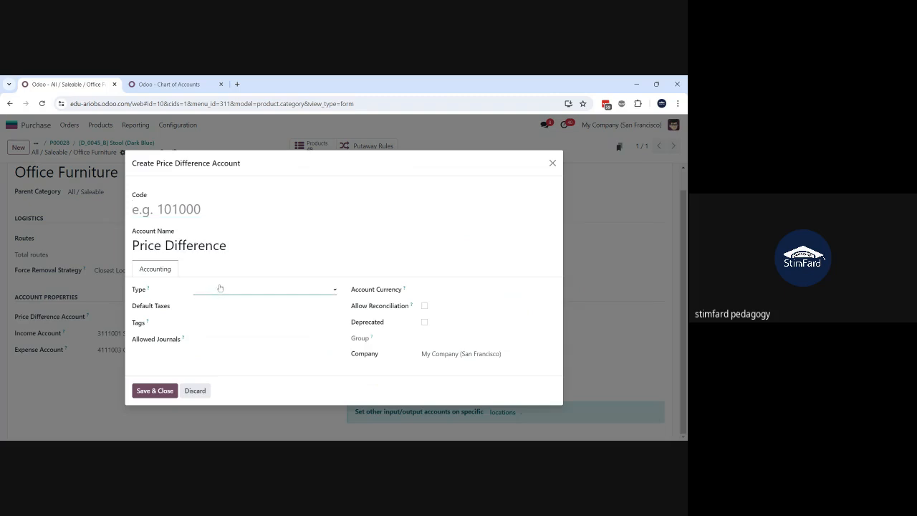
left_click(220, 288)
Step: Give the new Price Difference account the code 101007, save it and save the Office Furniture category
left_click(167, 210)
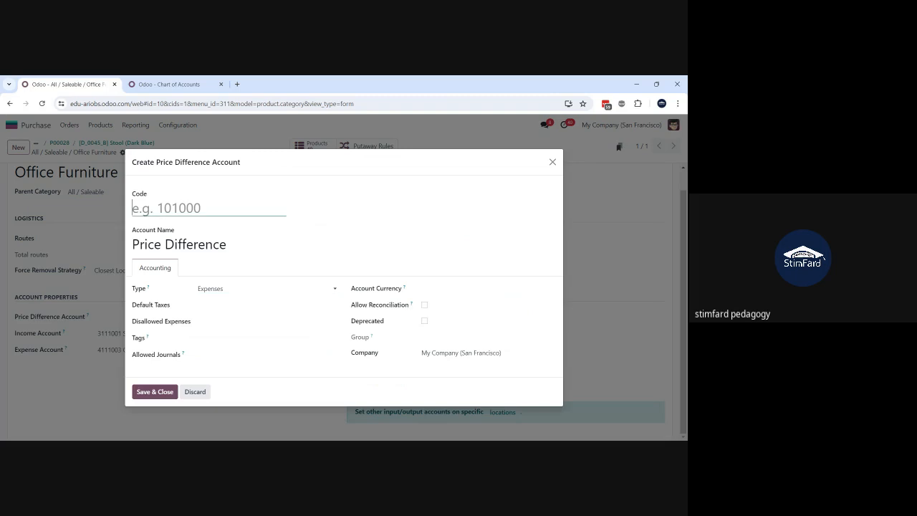
type("101000")
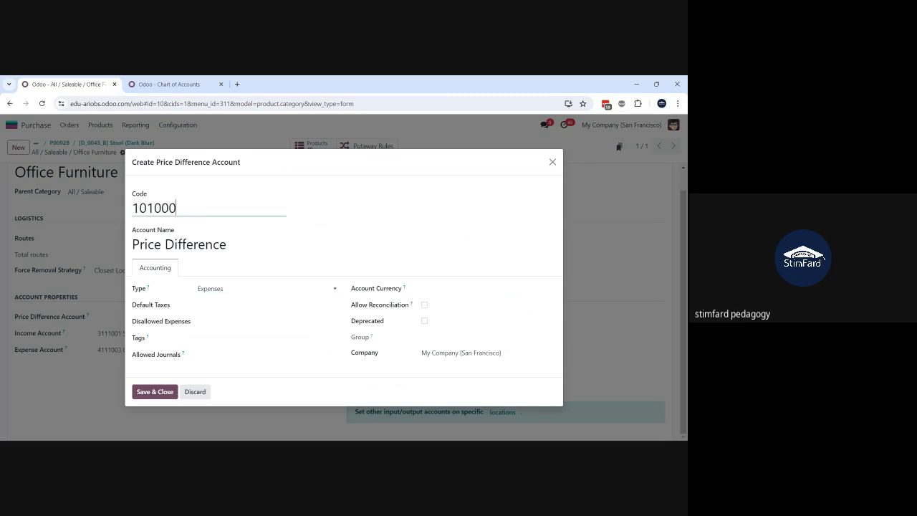
key("BackSpace")
type("7")
left_click(169, 396)
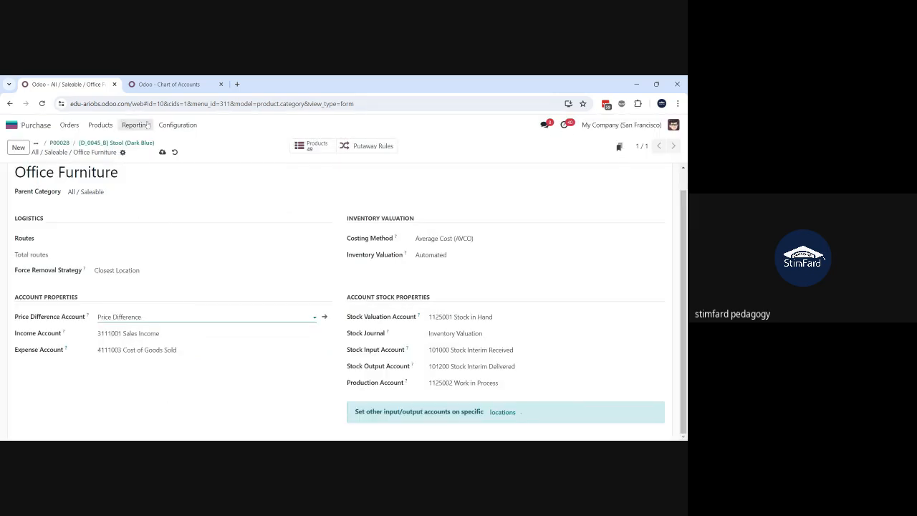
left_click(162, 152)
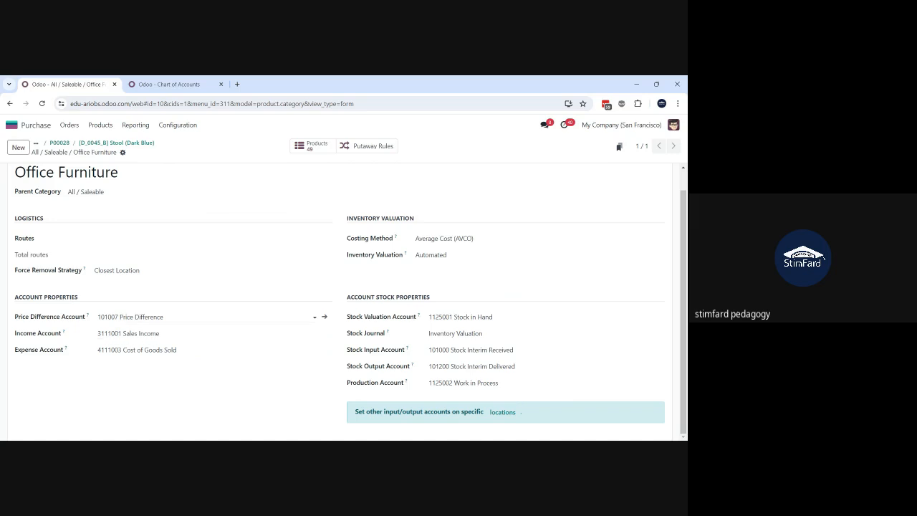
left_click(144, 317)
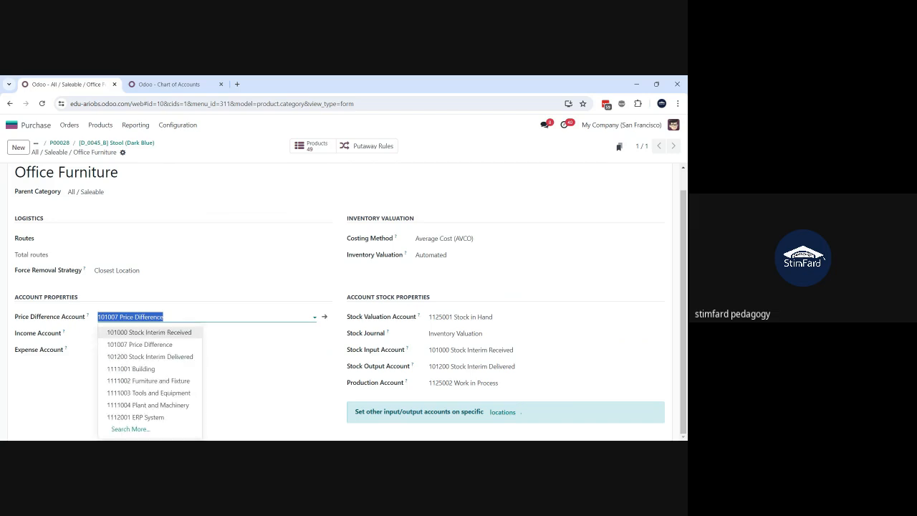
left_click(164, 317)
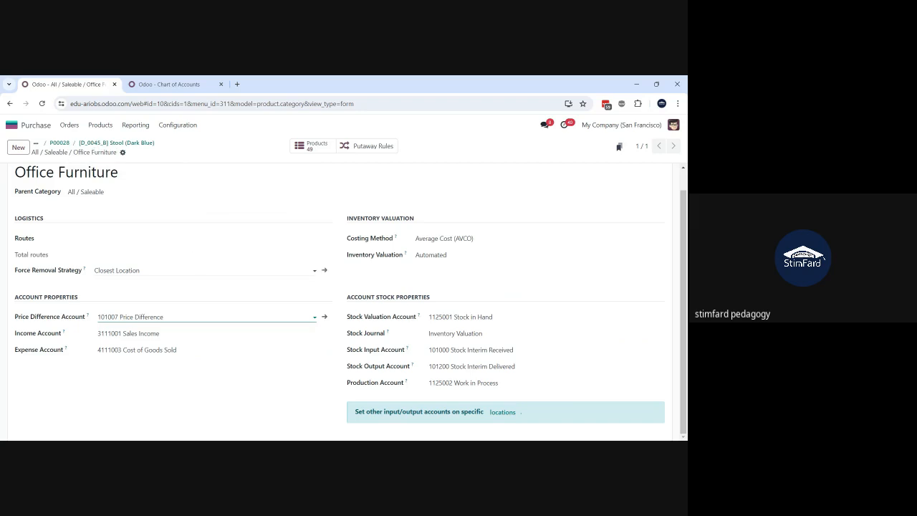
Step: Return to the Stool (Dark Blue) product and examine its own Expense Account and Price Difference Account settings, leaving them empty
left_click(117, 145)
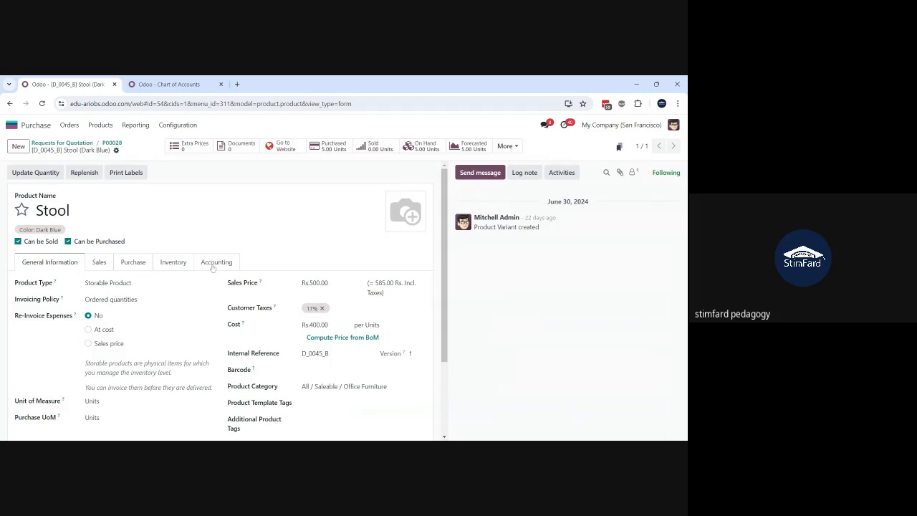
left_click(214, 265)
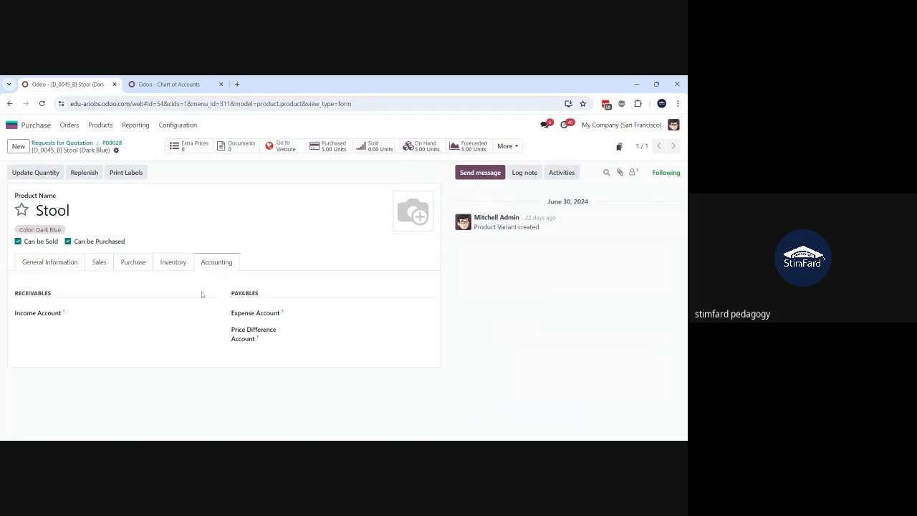
left_click(349, 311)
left_click_drag(295, 331, 230, 340)
left_click(337, 331)
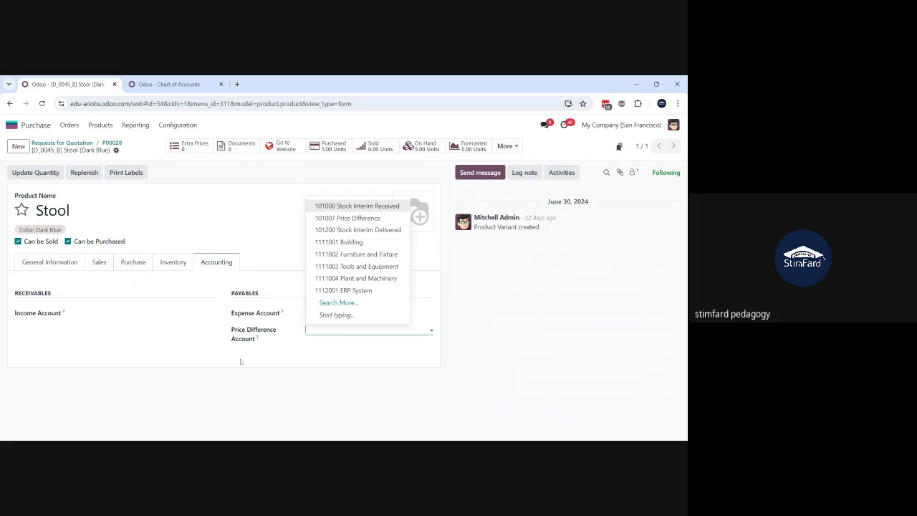
left_click(240, 362)
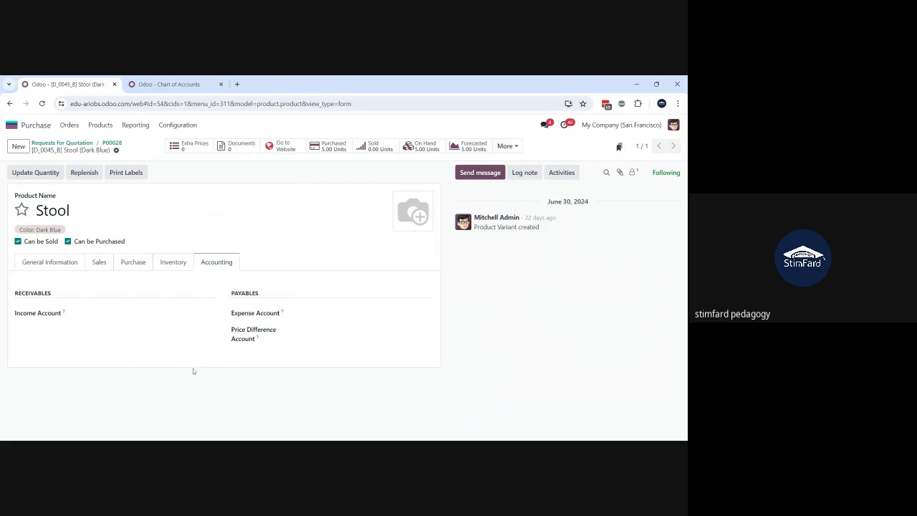
Step: Compare the Stool product's category assignment with its product-level accounting settings
left_click(56, 265)
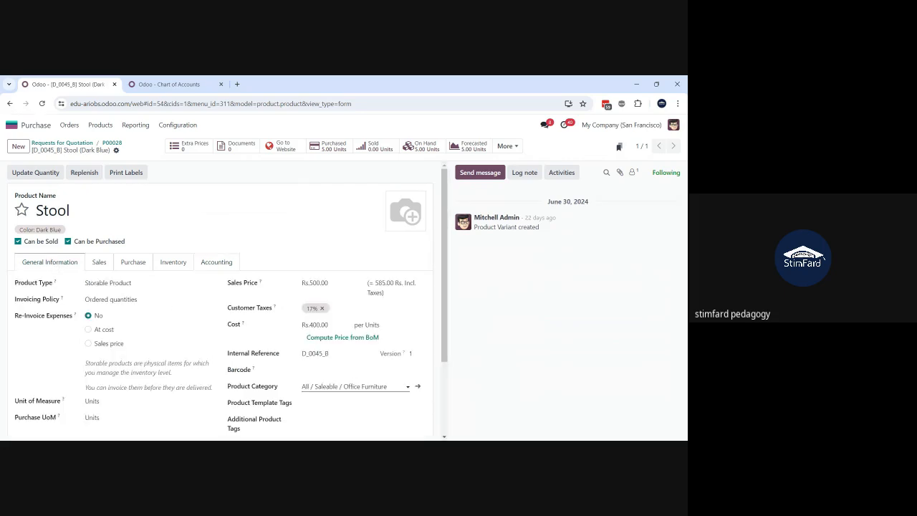
left_click(217, 262)
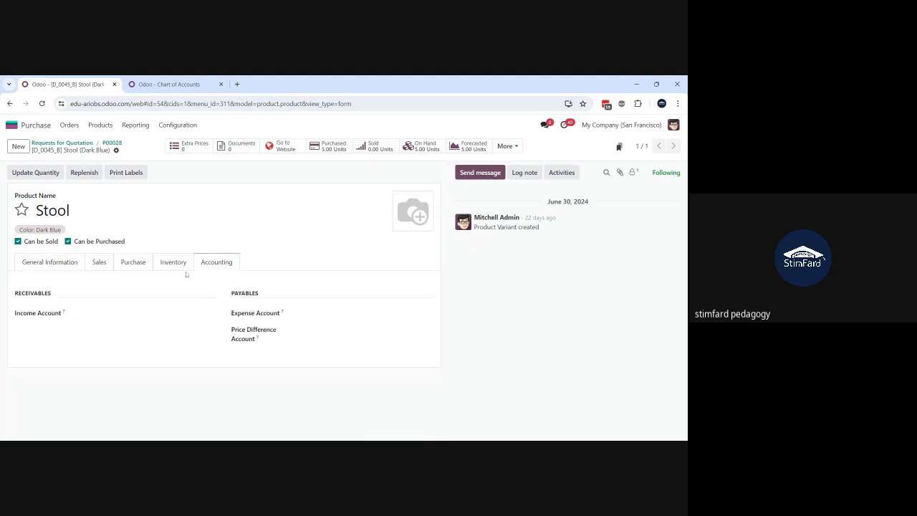
left_click(65, 265)
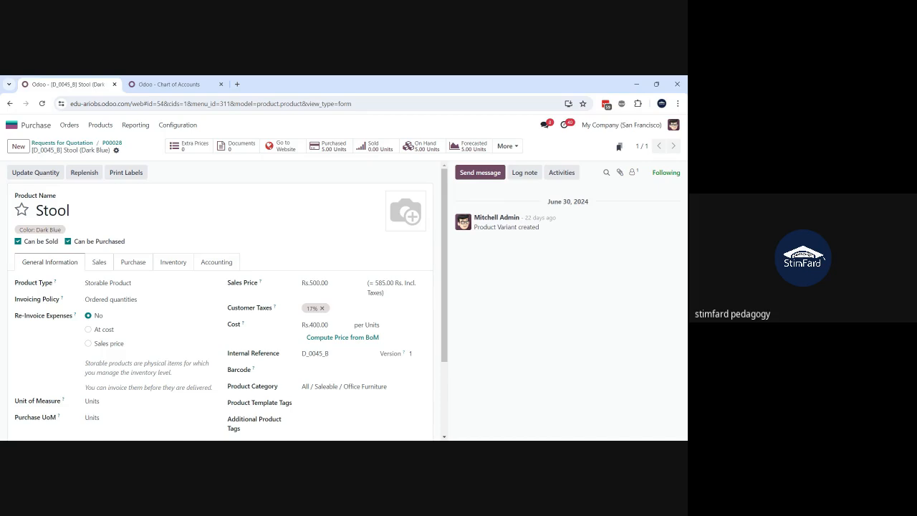
left_click(213, 263)
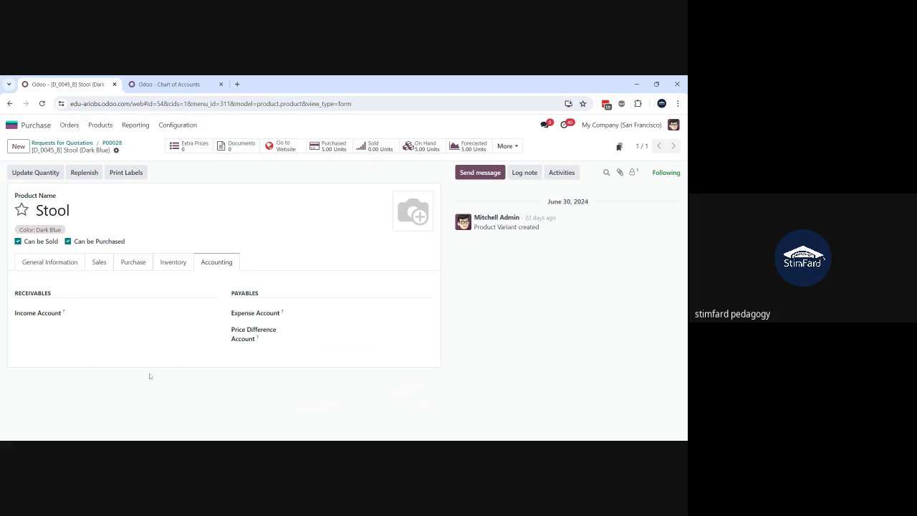
left_click(58, 263)
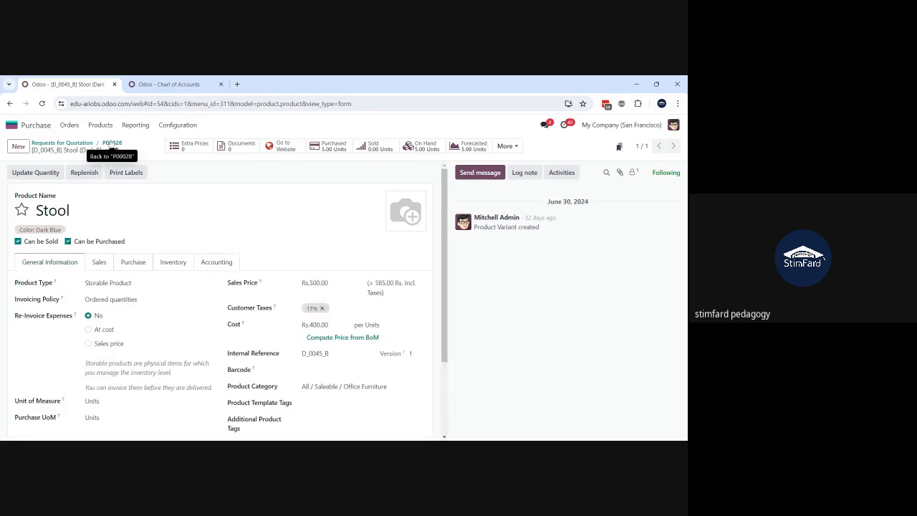
Step: Return to the Stool purchase order, duplicate it and confirm the copy as a purchase order
left_click(112, 144)
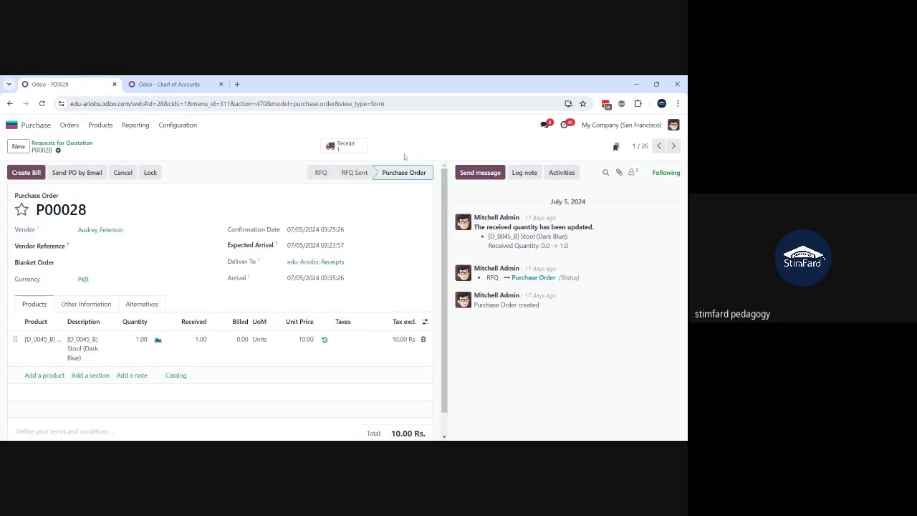
left_click(59, 150)
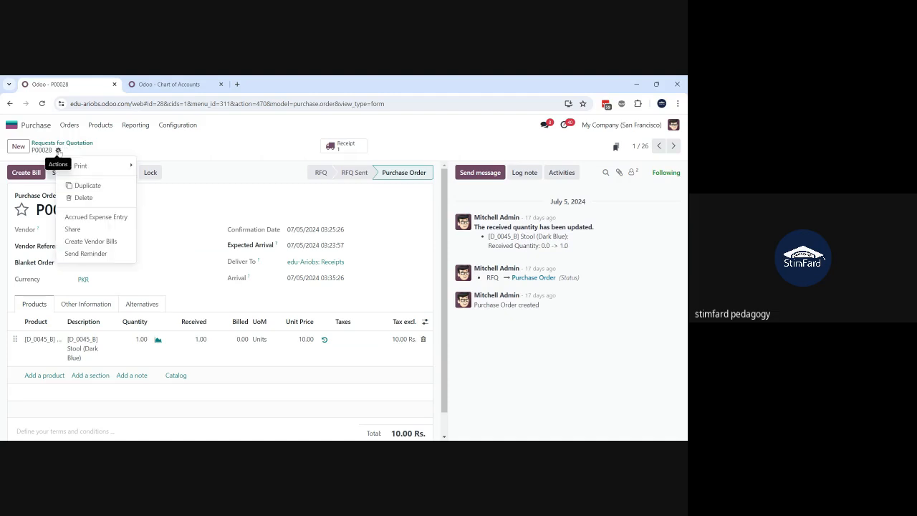
left_click(96, 188)
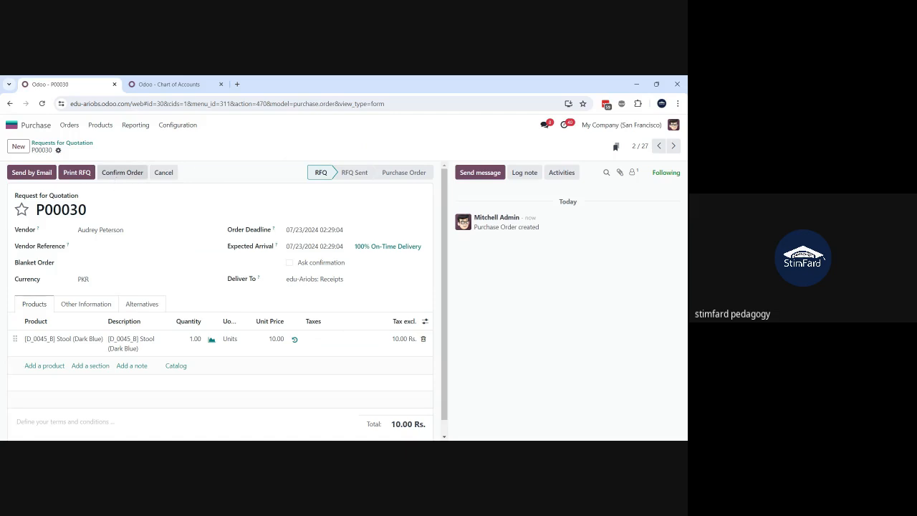
left_click(122, 172)
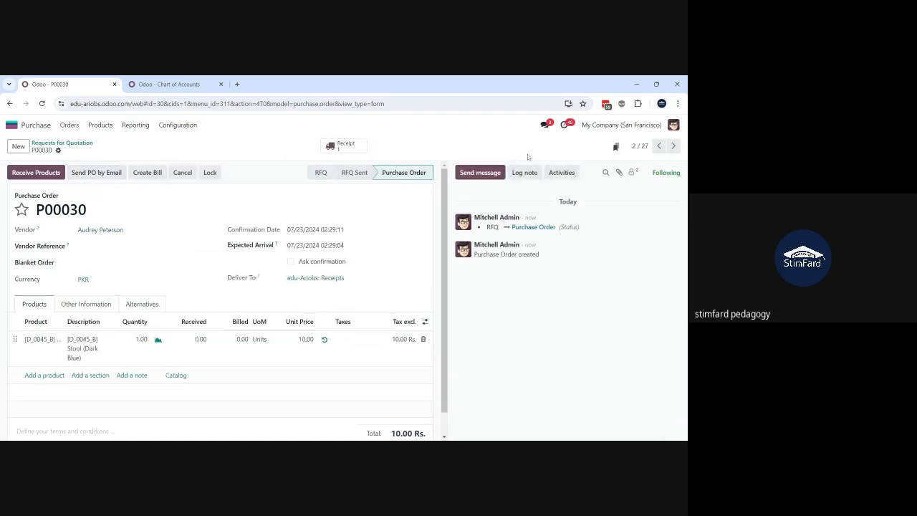
Step: Turn on developer mode and try to validate the new purchase order's receipt
left_click(622, 104)
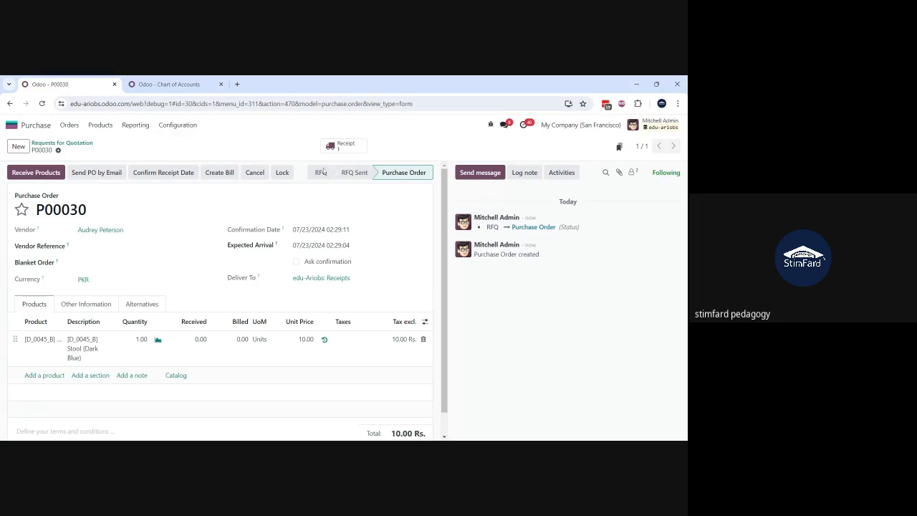
left_click(340, 145)
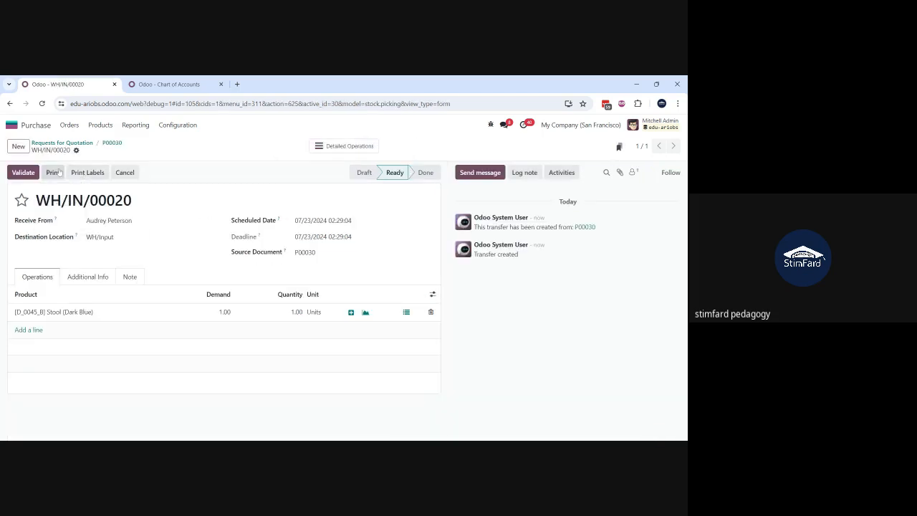
left_click(28, 179)
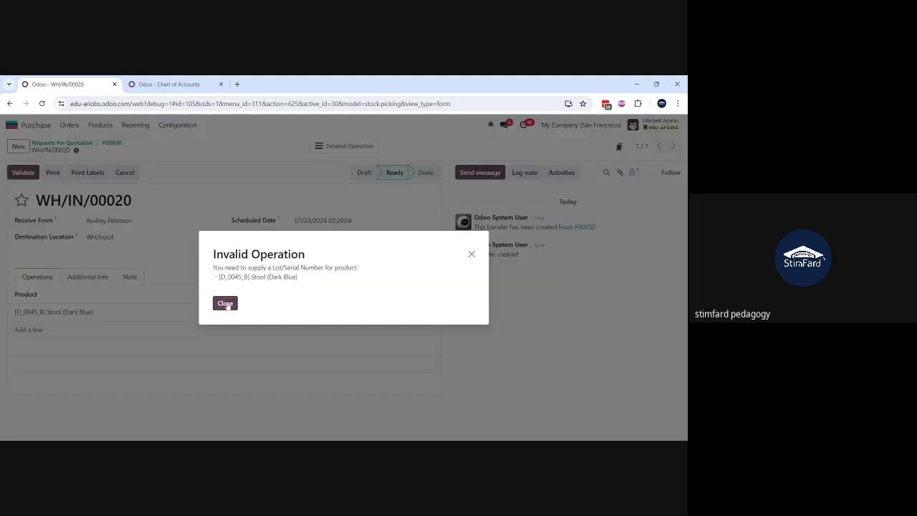
left_click(225, 303)
Step: Assign lot/serial number 14531435 to the Stool line of the receipt, save it and validate the receipt
left_click(406, 312)
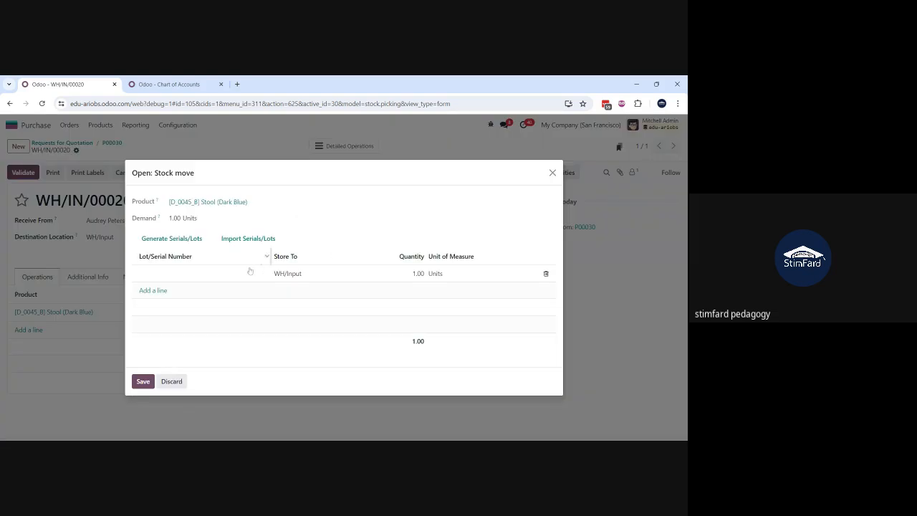
left_click(221, 276)
type("14531435")
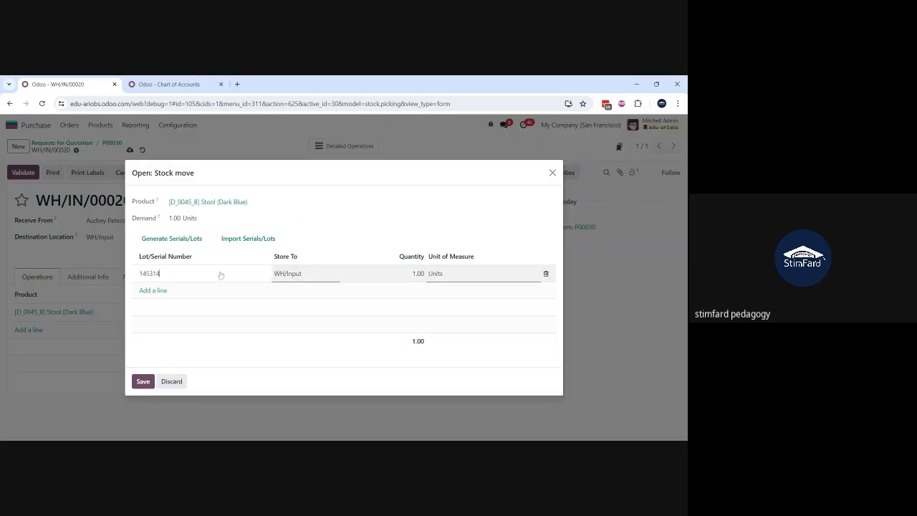
left_click(143, 382)
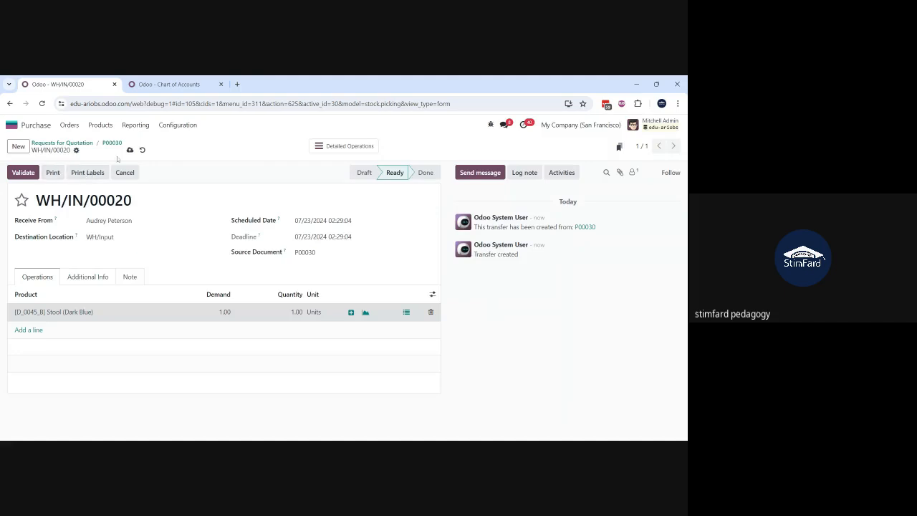
left_click(130, 150)
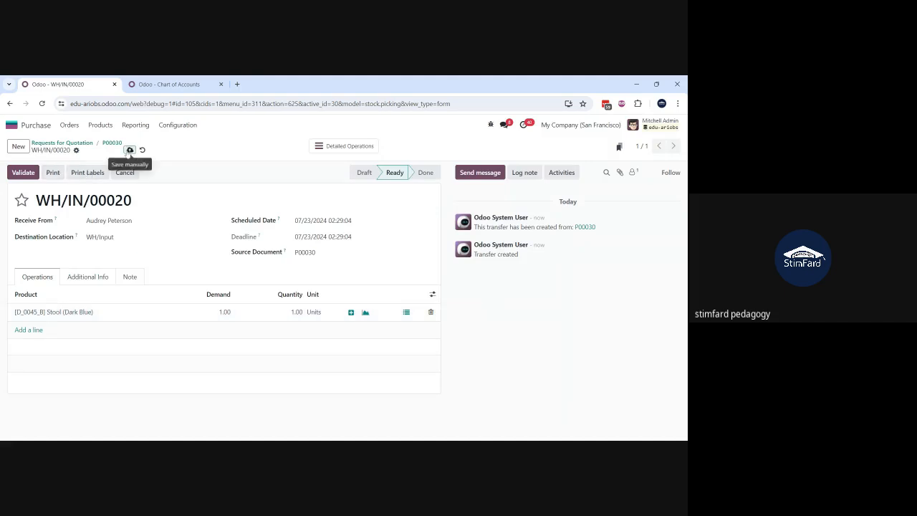
left_click(29, 172)
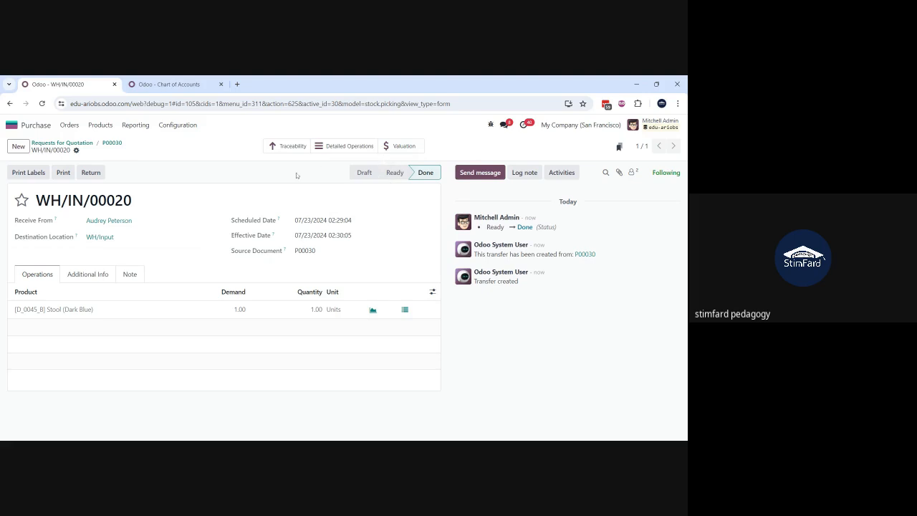
Step: Examine the receipt's stock valuation and the accounts in its journal entry, and return to the requests for quotation list
left_click(396, 148)
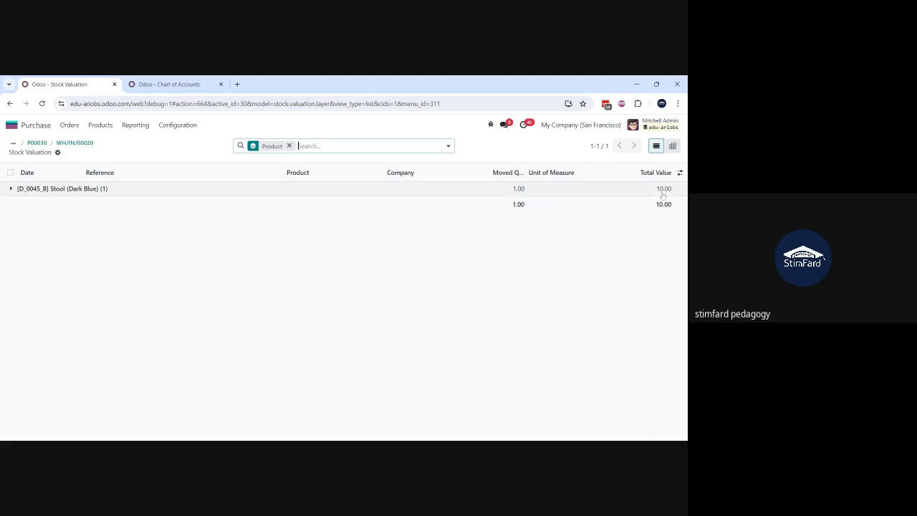
left_click(37, 190)
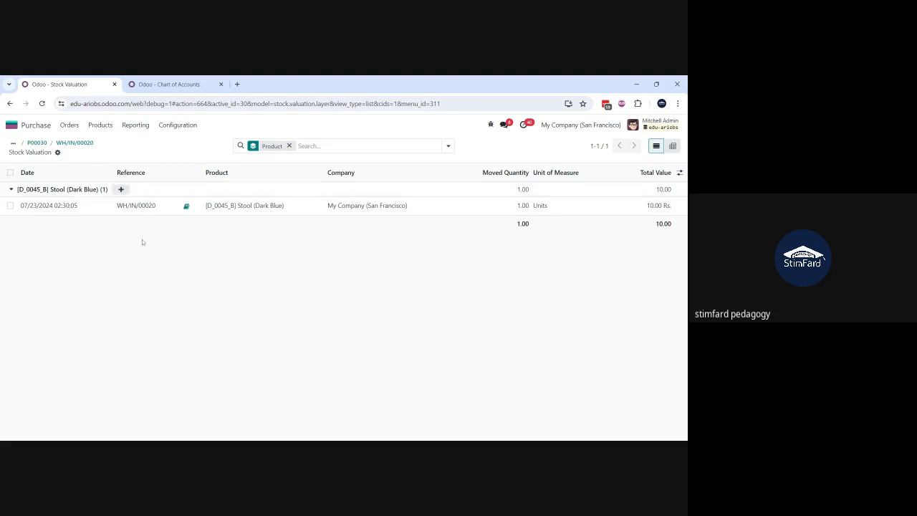
left_click(187, 208)
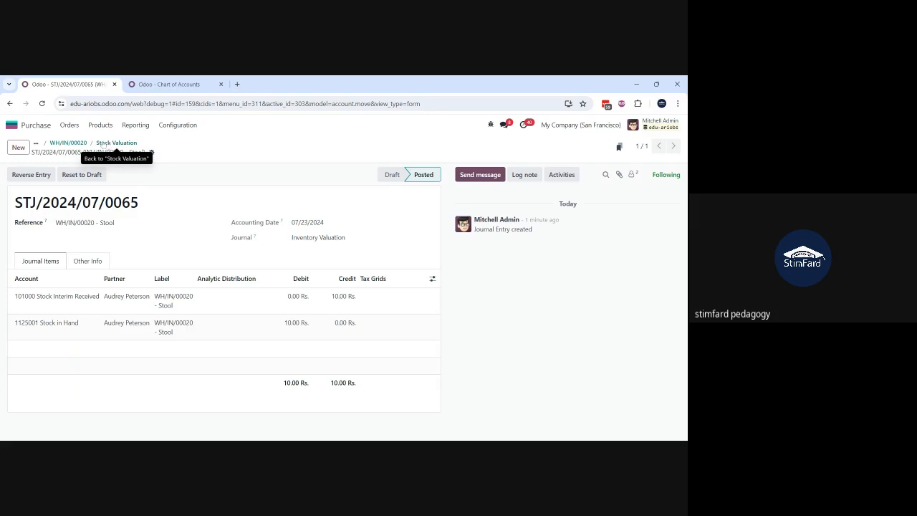
left_click(75, 144)
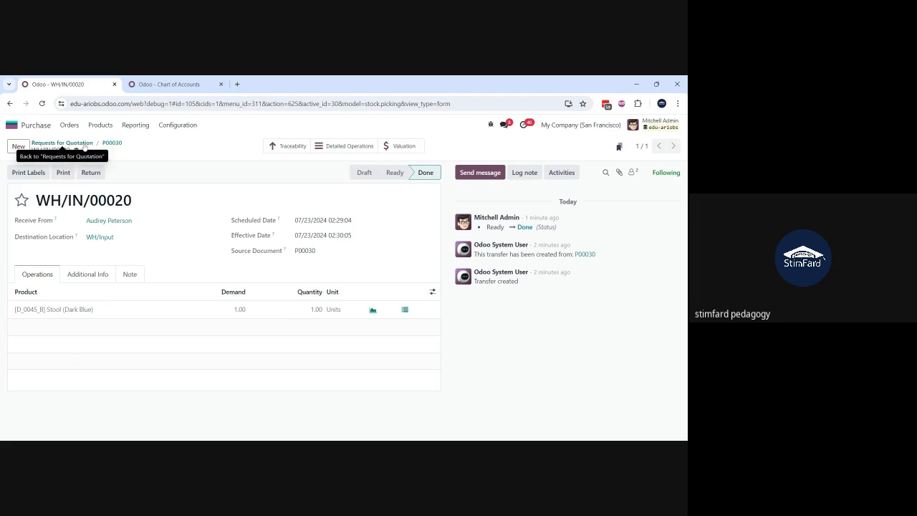
left_click(84, 144)
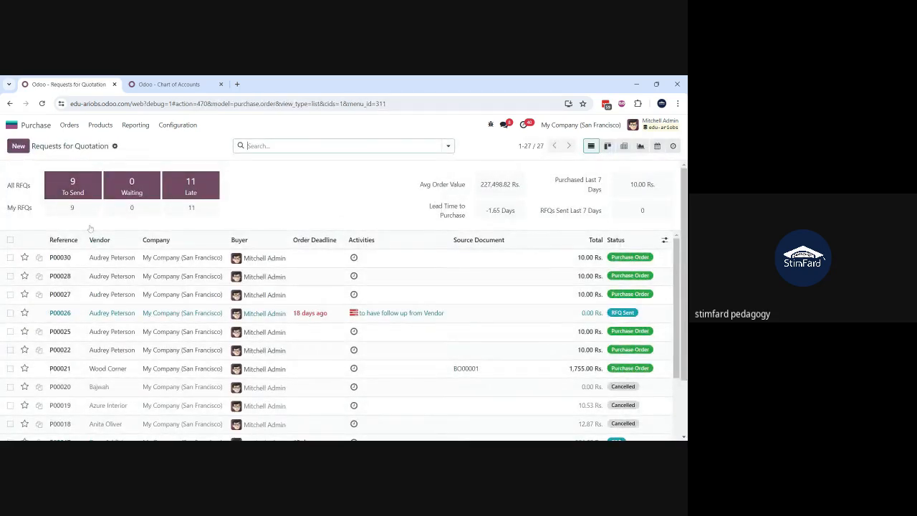
Step: Create a vendor bill from the newest Stool purchase order, set the Stool line's price to 10.50 and save the bill
left_click(85, 259)
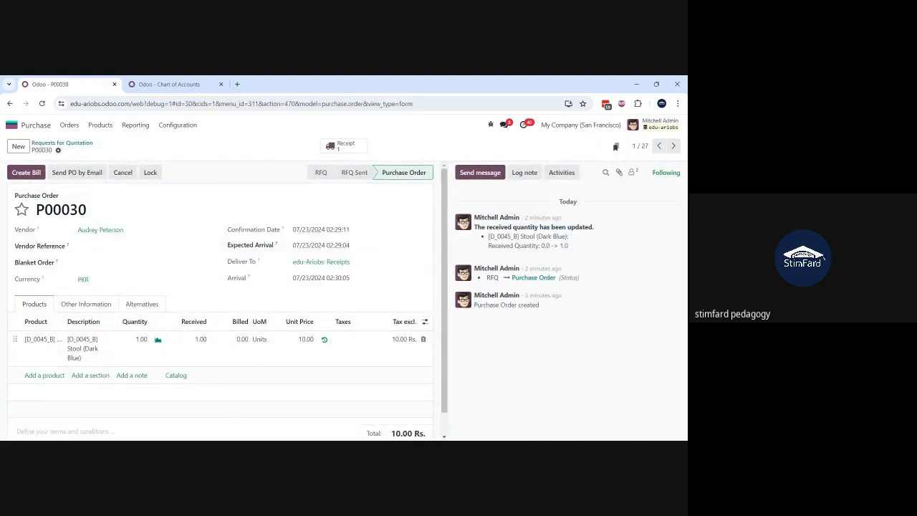
left_click(31, 177)
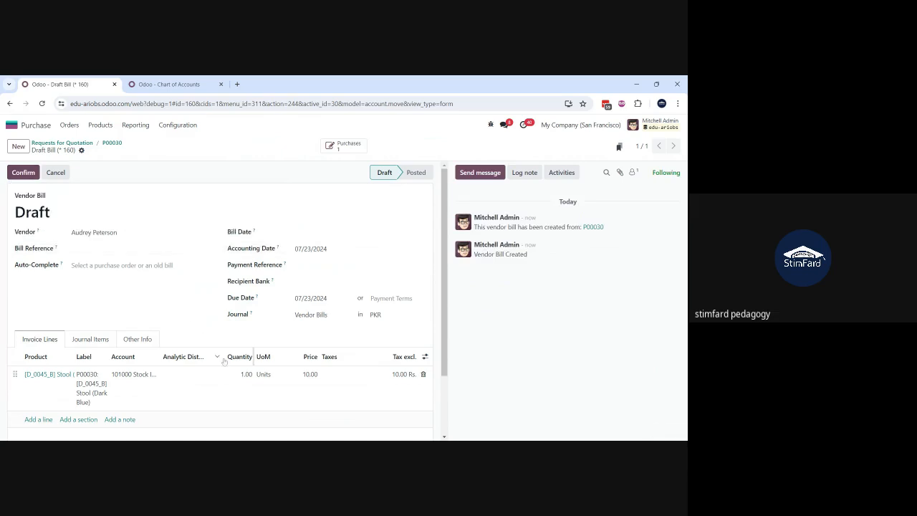
scroll(224, 362, "down", 1)
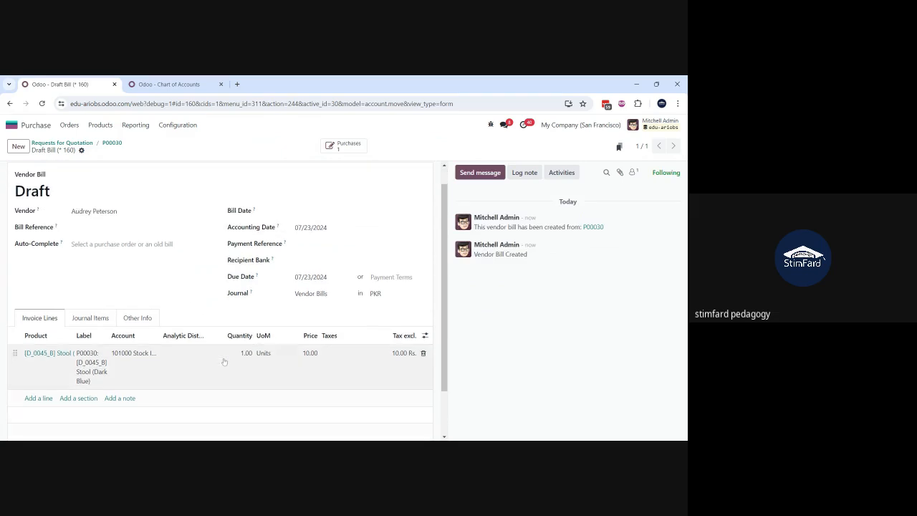
left_click(307, 355)
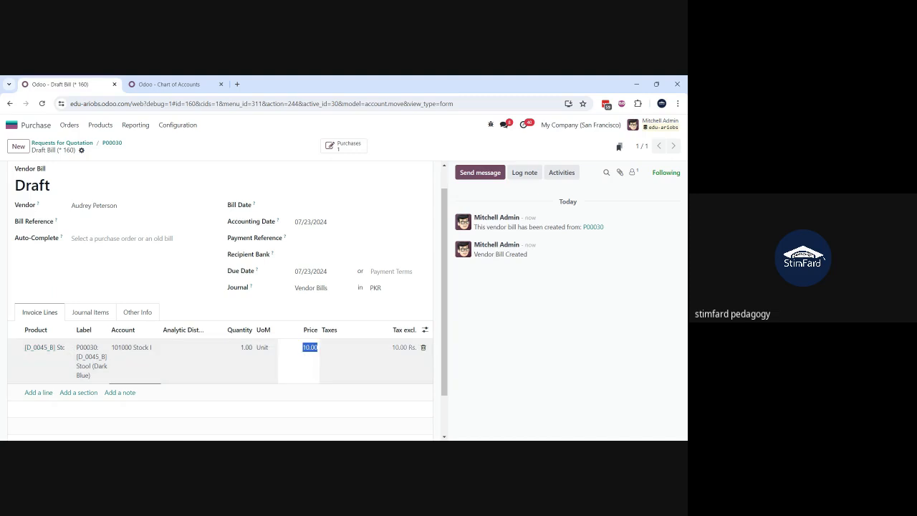
type("10.5")
left_click(517, 339)
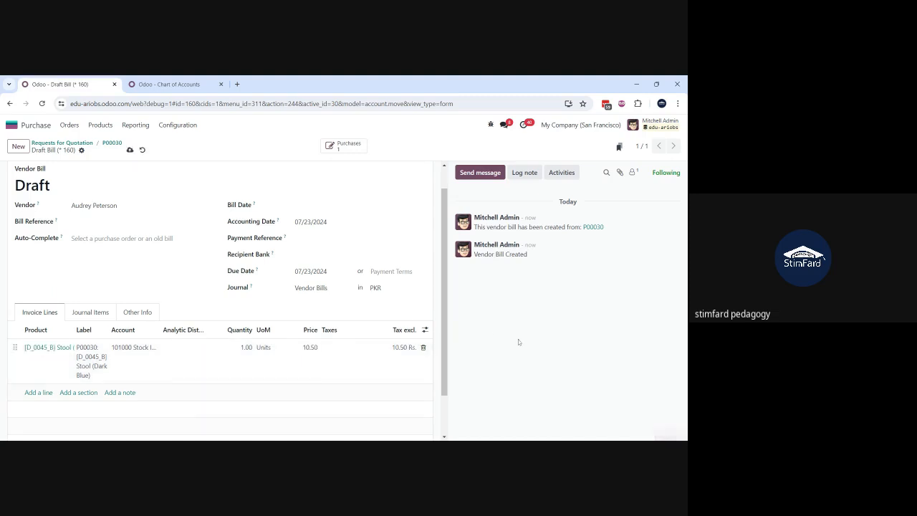
scroll(199, 260, "up", 1)
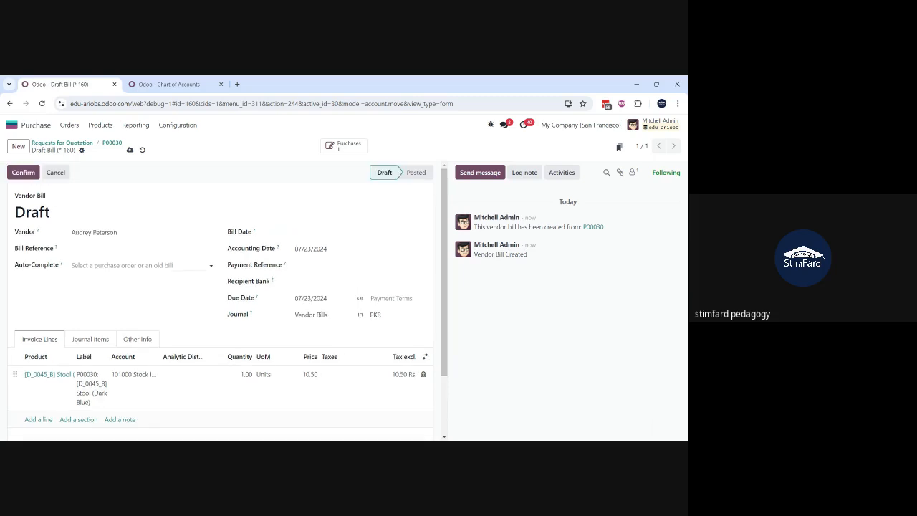
left_click(129, 150)
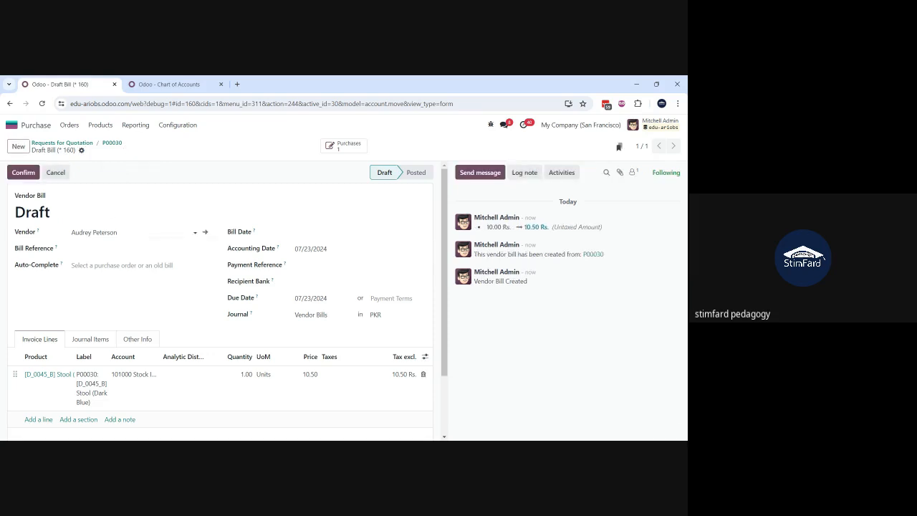
Step: Set the draft vendor bill's bill date to 07/23/2024 and confirm the bill
left_click(315, 233)
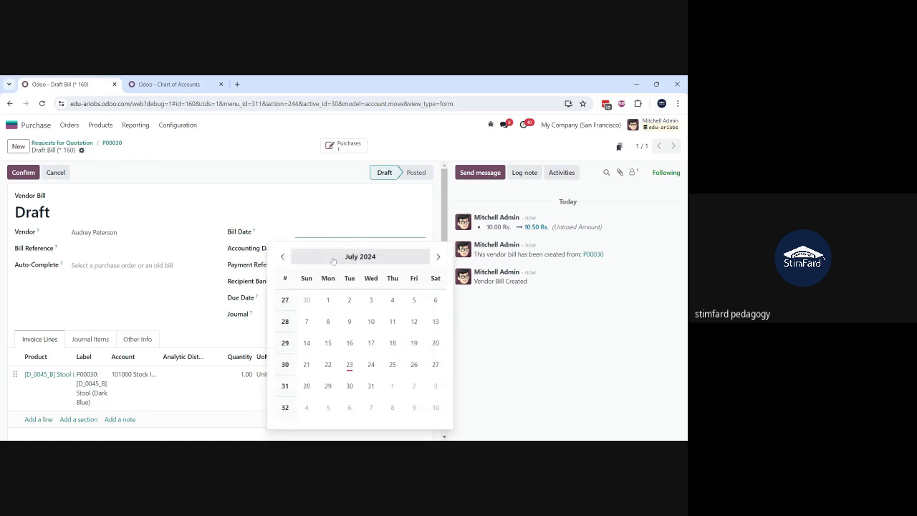
left_click(349, 364)
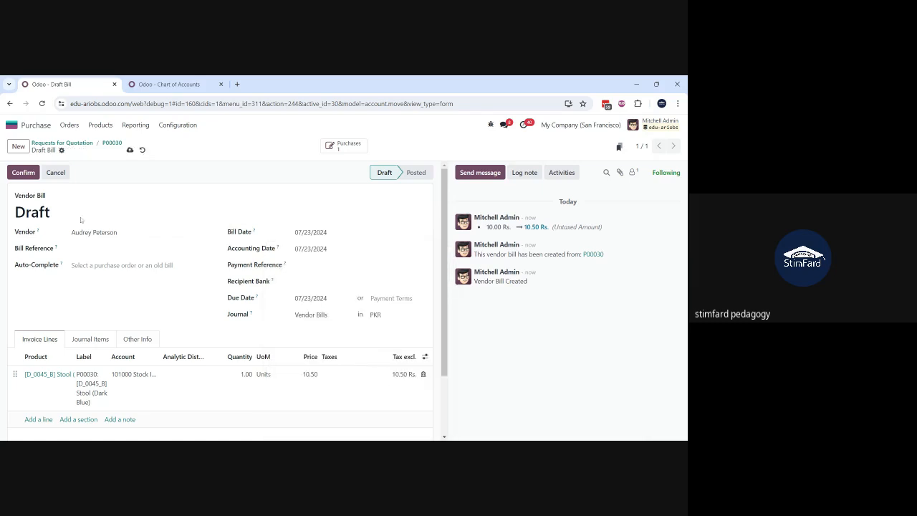
left_click(23, 173)
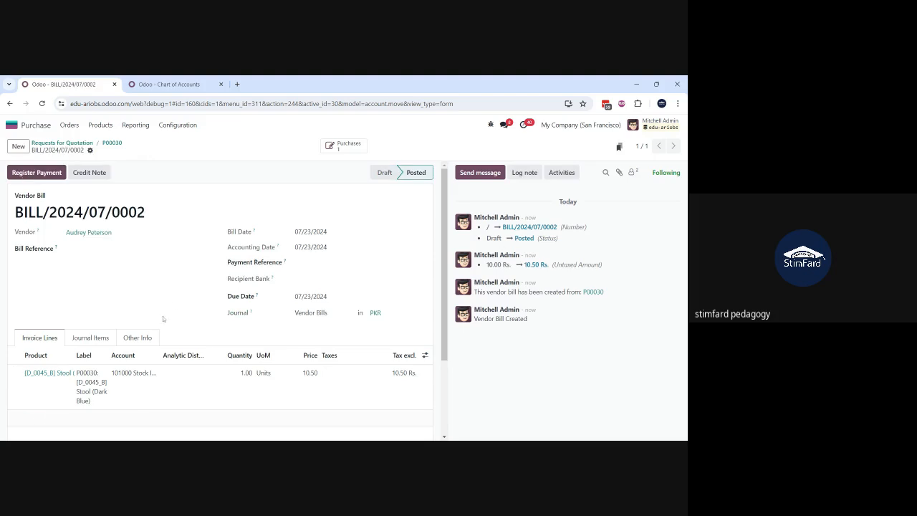
Step: Examine the accounts, debits and credits in the posted vendor bill's journal items
scroll(163, 319, "down", 1)
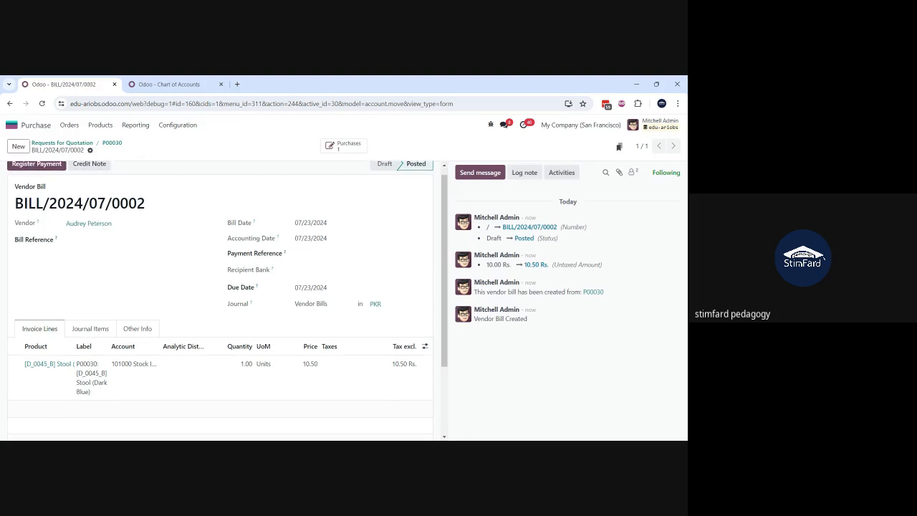
left_click(84, 335)
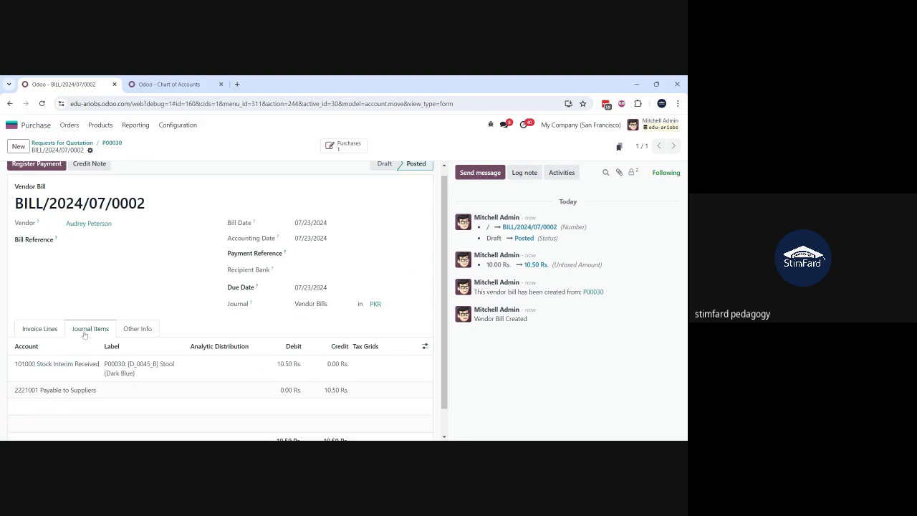
scroll(85, 335, "down", 1)
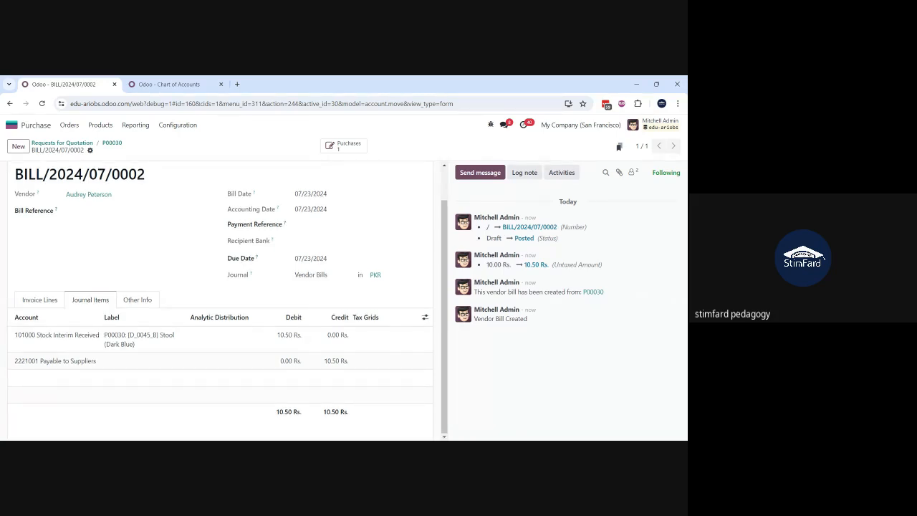
scroll(221, 301, "up", 1)
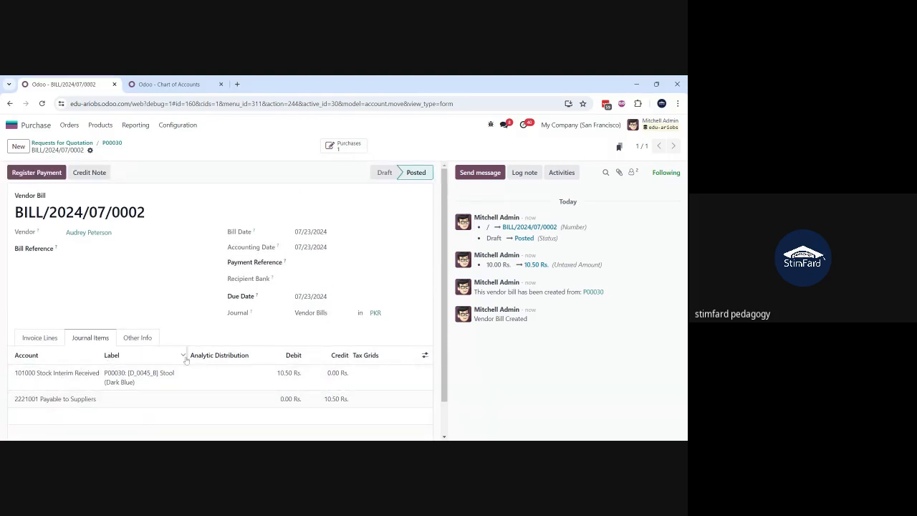
scroll(185, 359, "down", 1)
scroll(186, 360, "up", 1)
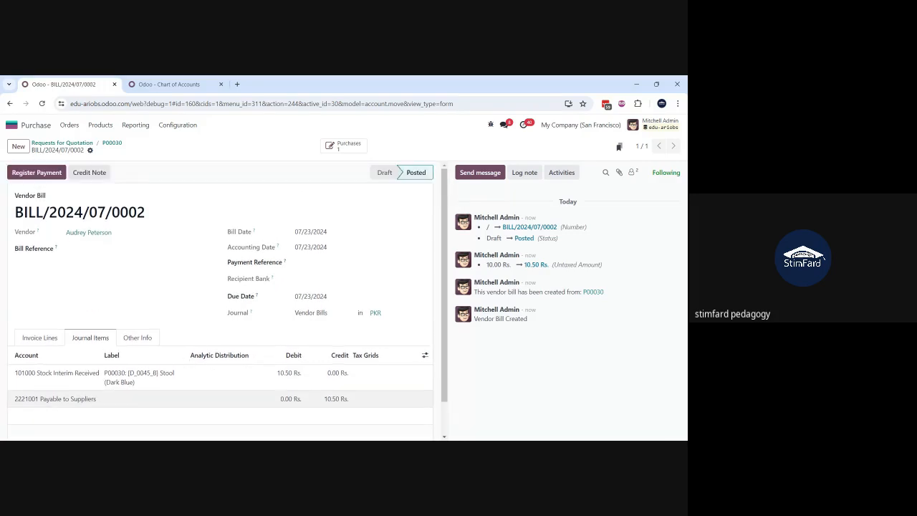
mouse_move(182, 358)
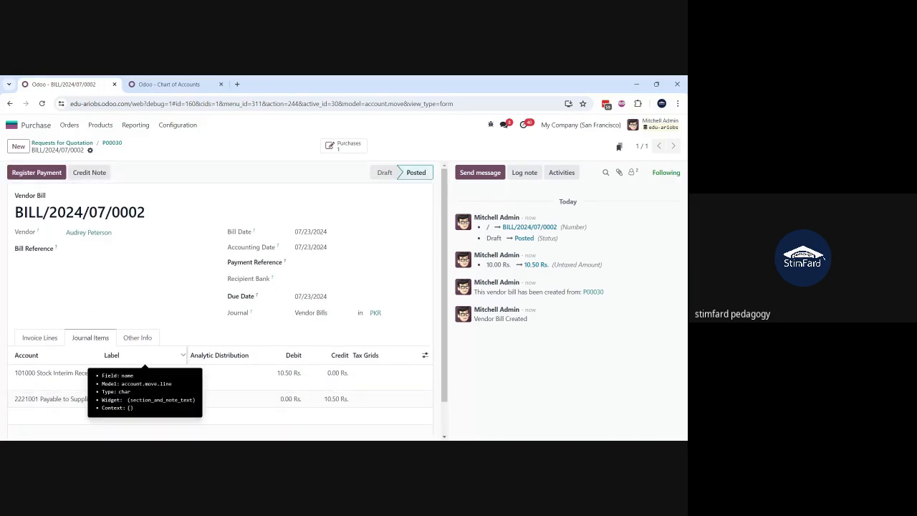
scroll(134, 306, "down", 1)
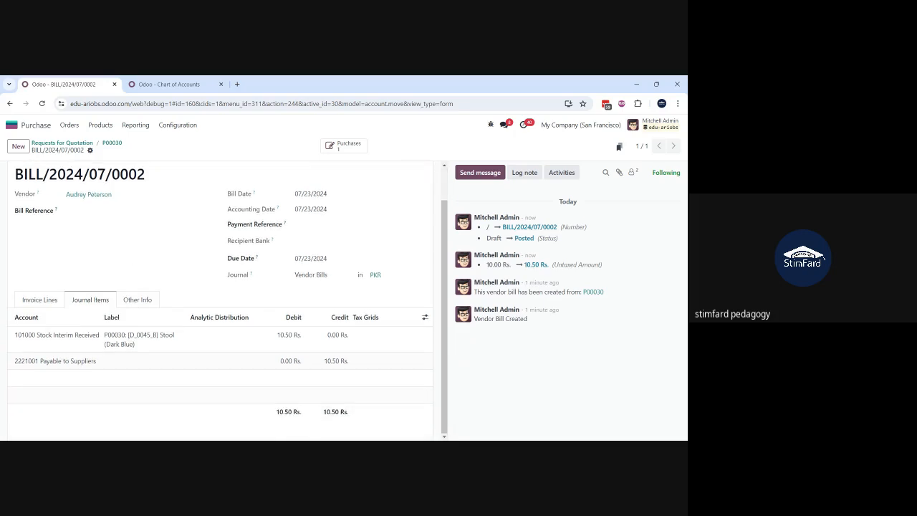
Step: Check the accounts set on the Stool product and its Office Furniture category, and return to the vendor bill
left_click(40, 301)
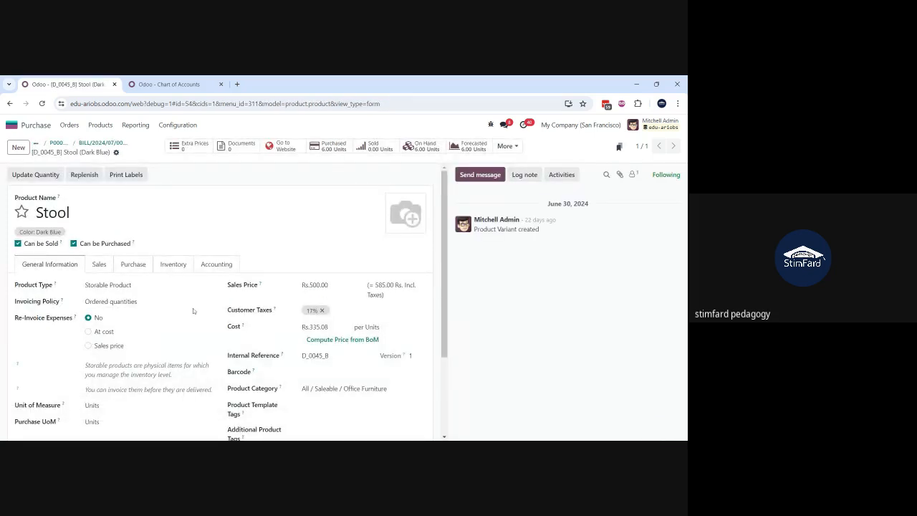
left_click(217, 265)
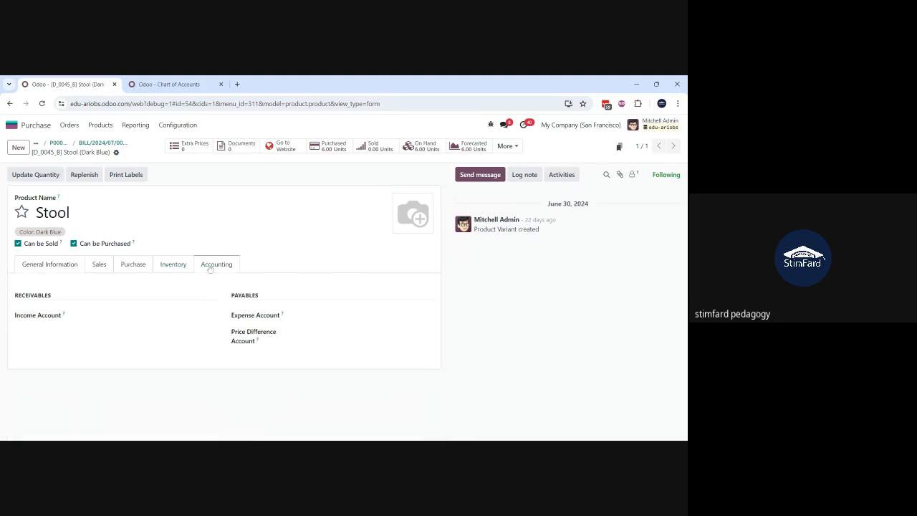
left_click(58, 264)
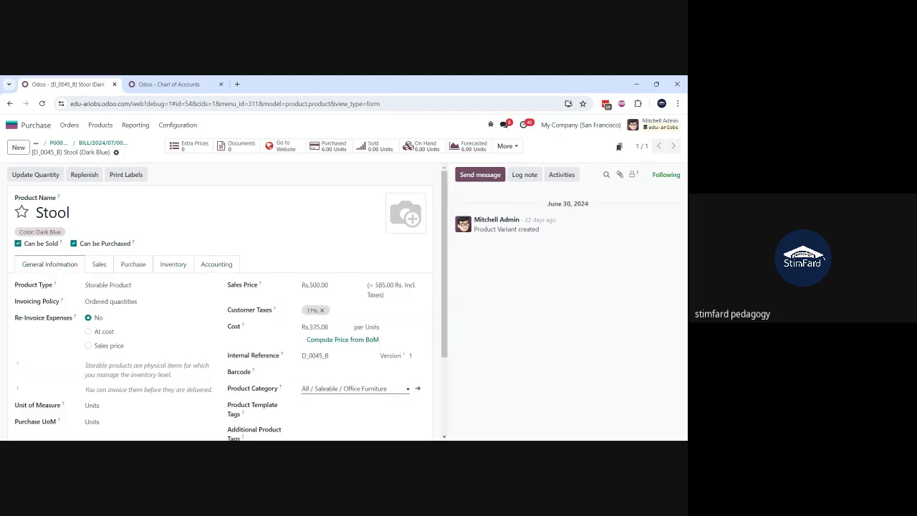
left_click(419, 389)
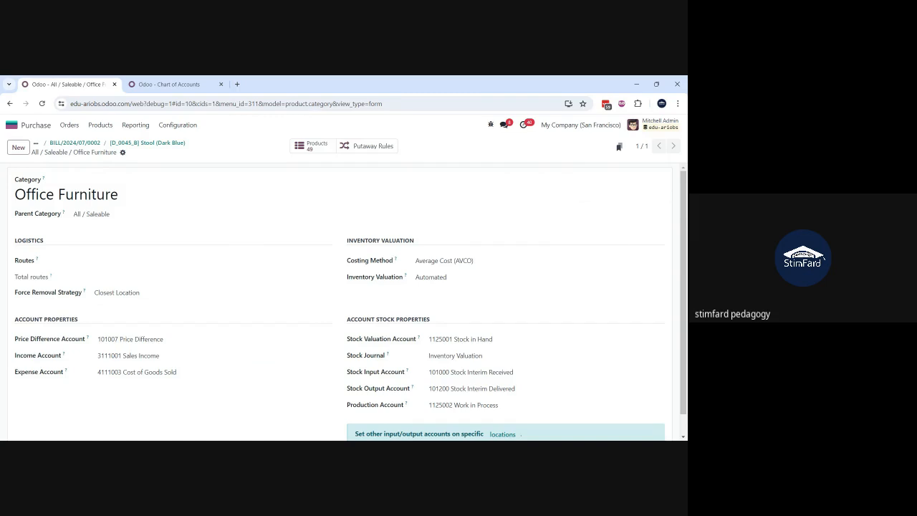
mouse_move(87, 336)
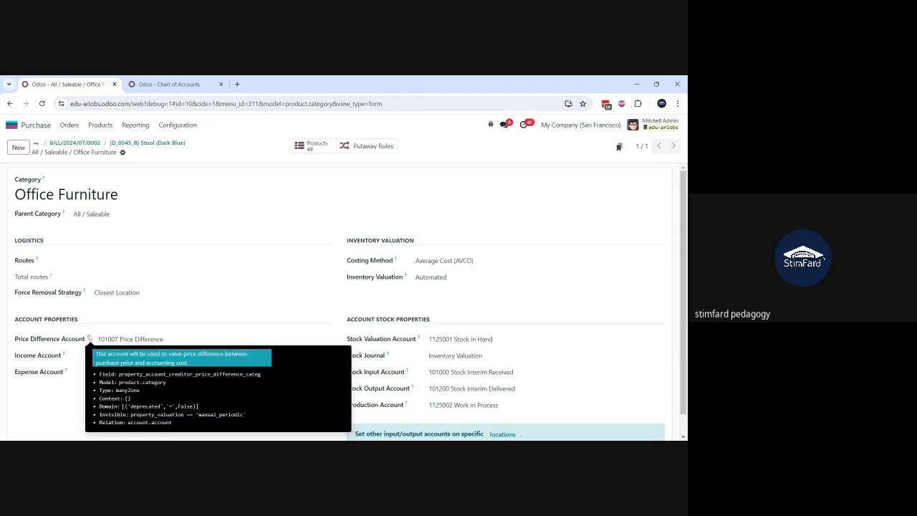
left_click(147, 143)
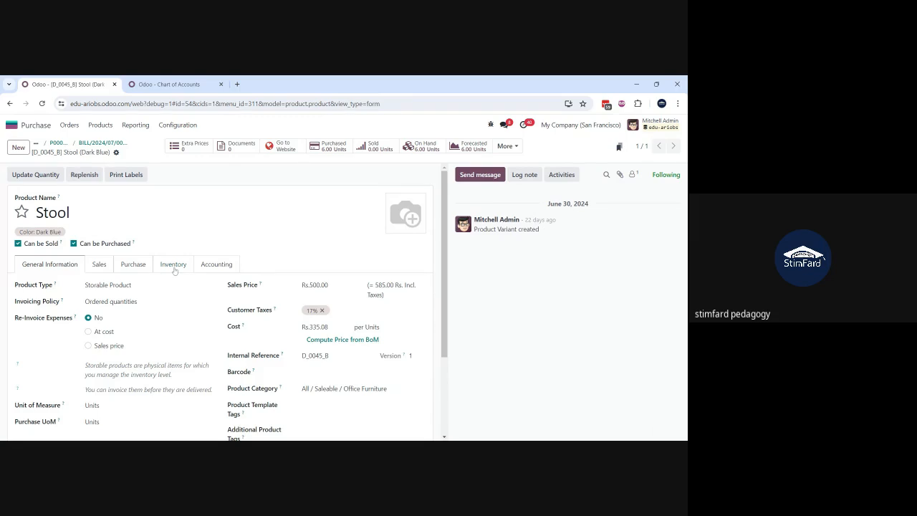
left_click(101, 143)
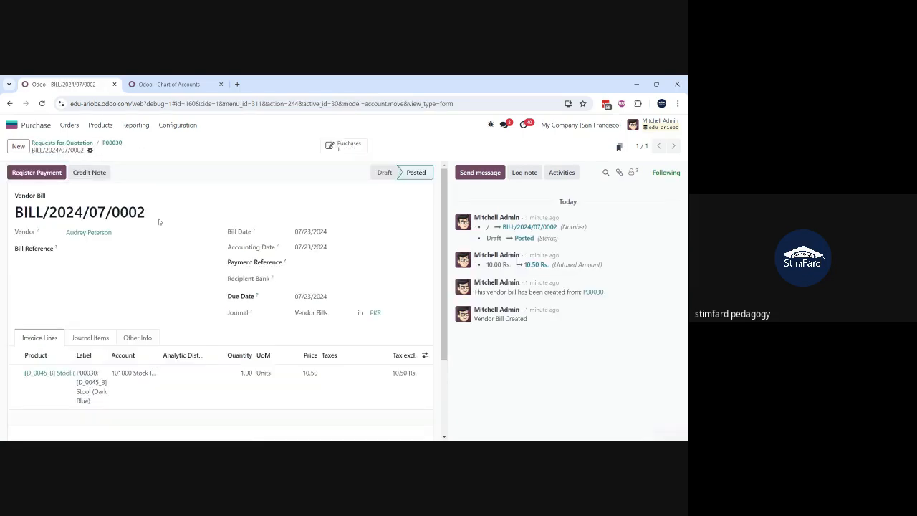
Step: Open the related purchase order's receipt and inspect the journal entry behind the Stool's stock valuation
left_click(337, 147)
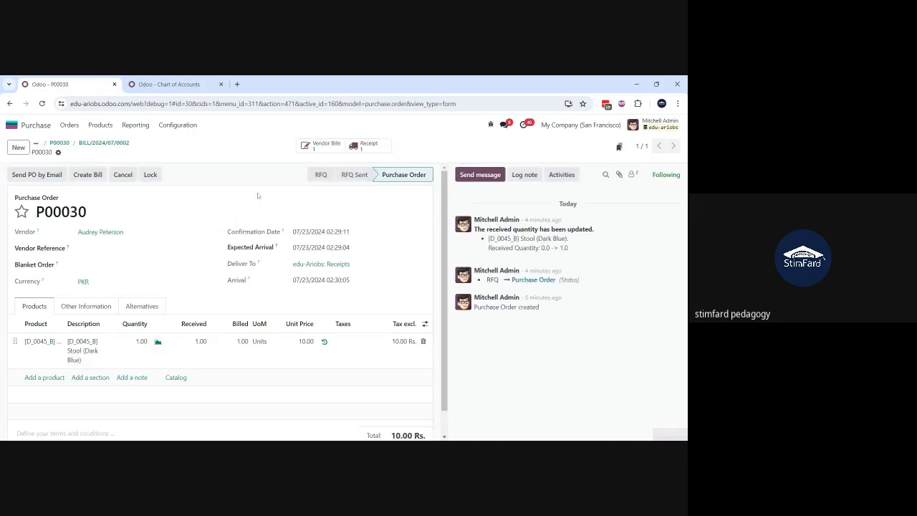
left_click(364, 146)
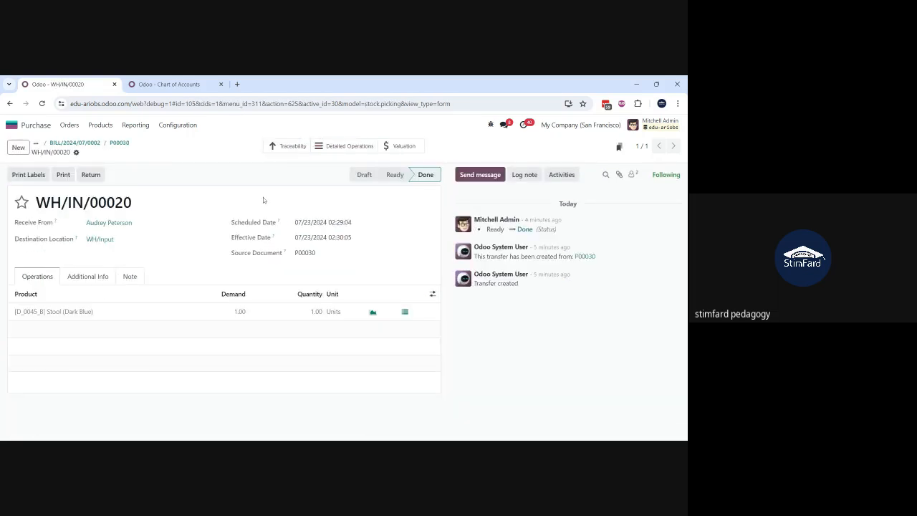
left_click(392, 150)
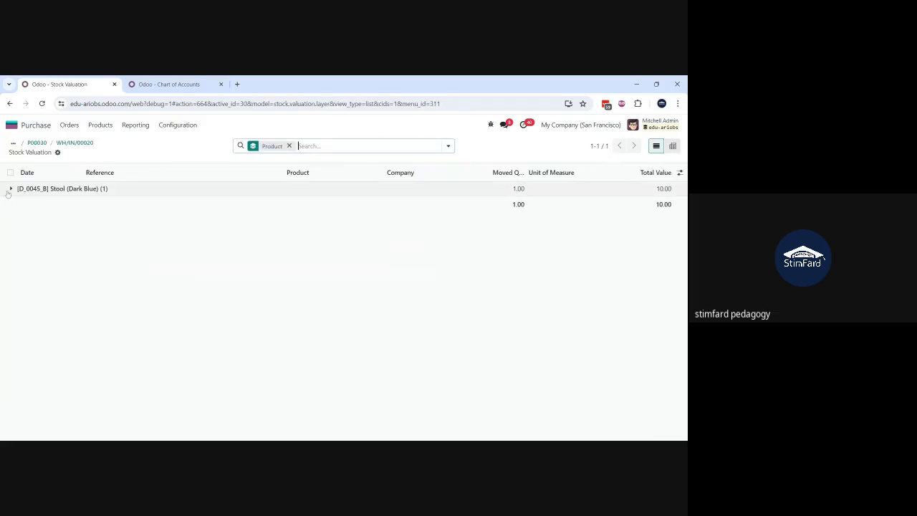
left_click(8, 190)
left_click(186, 206)
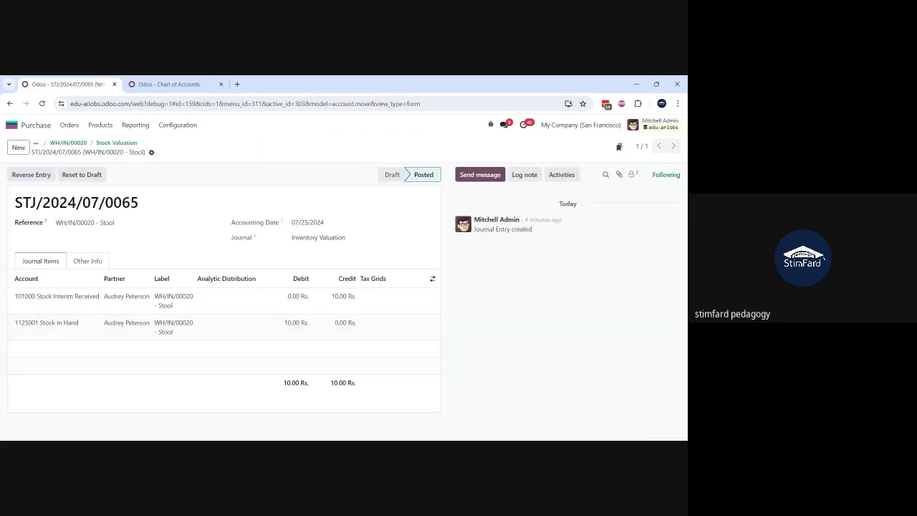
left_click(84, 262)
left_click(34, 263)
Step: Open the general settings in the second Odoo session and search them for "price" options
left_click(169, 84)
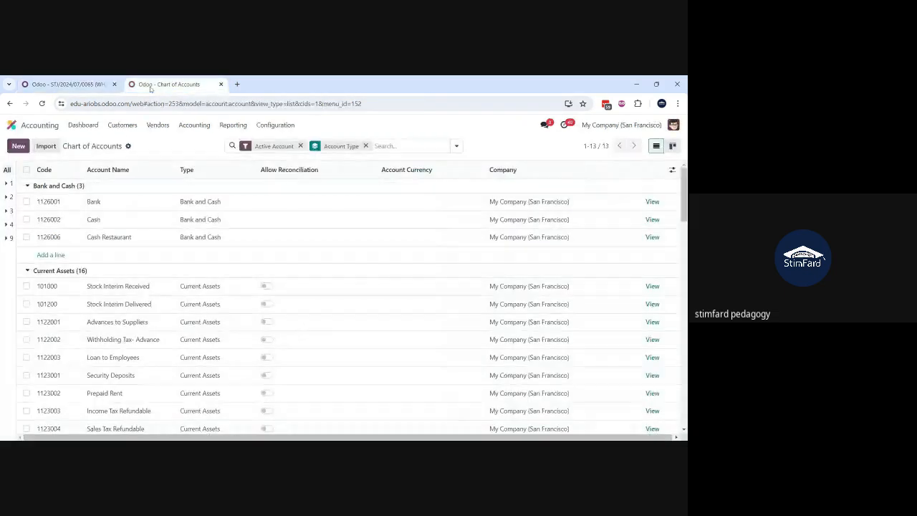
left_click(15, 127)
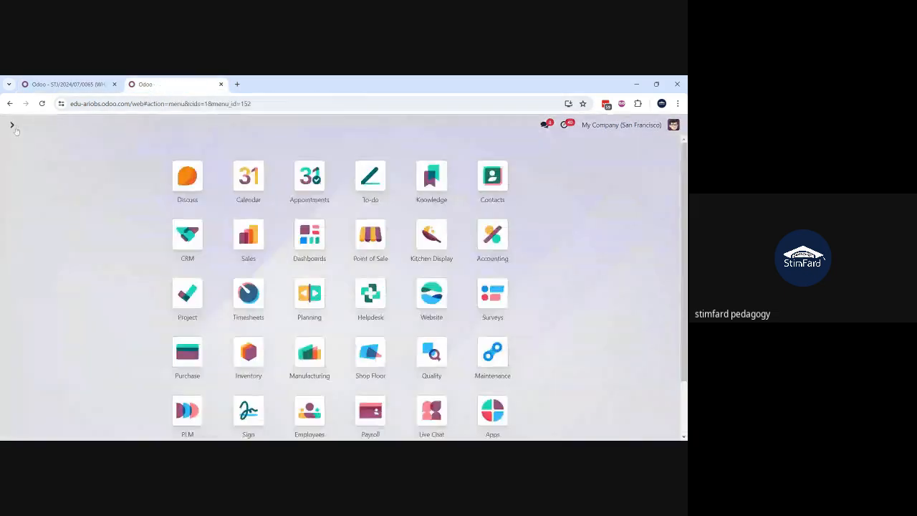
type("sett")
key("Return")
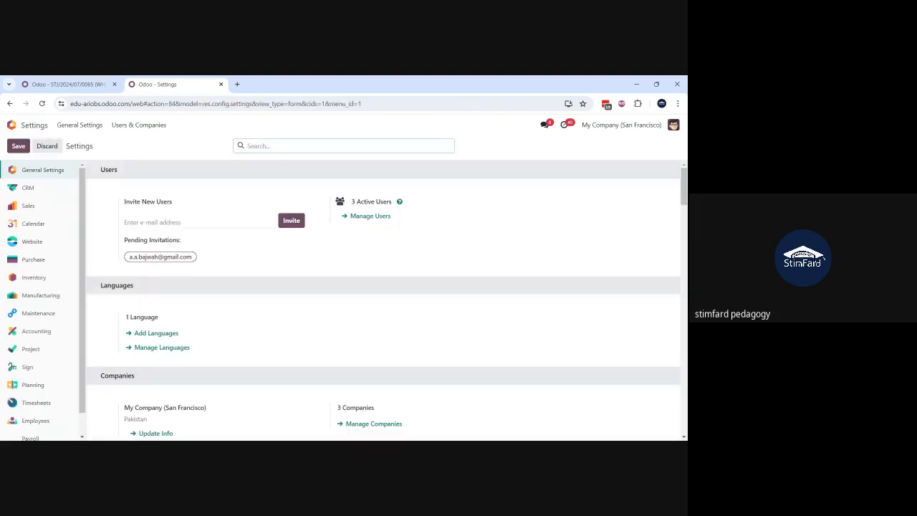
type("price")
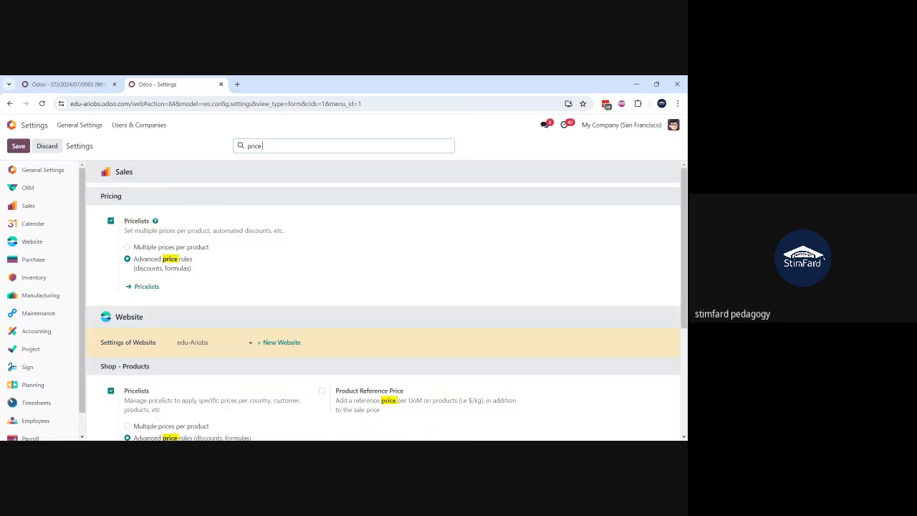
type(" d")
key("BackSpace")
key("BackSpace")
key("BackSpace")
key("BackSpace")
key("BackSpace")
key("BackSpace")
key("BackSpace")
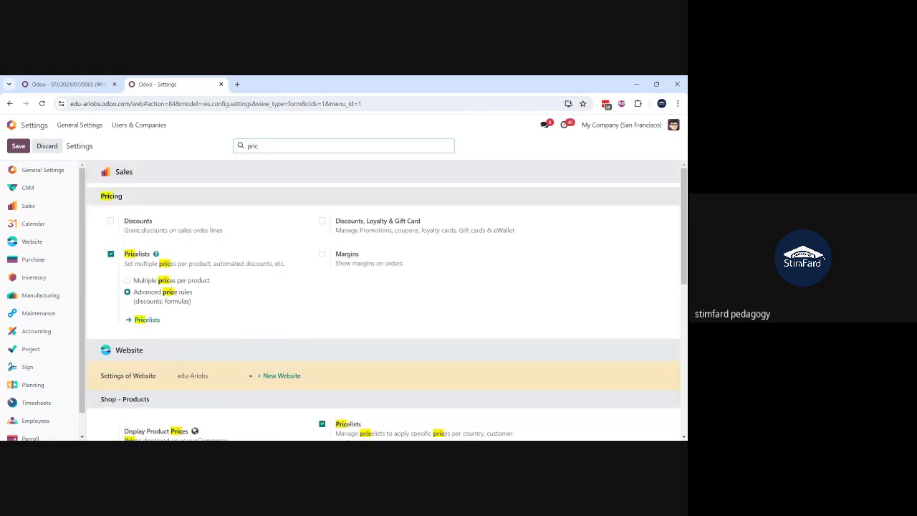
Step: Search the settings for "diff", examine the matching options across all sections, and leave the settings
type("dif")
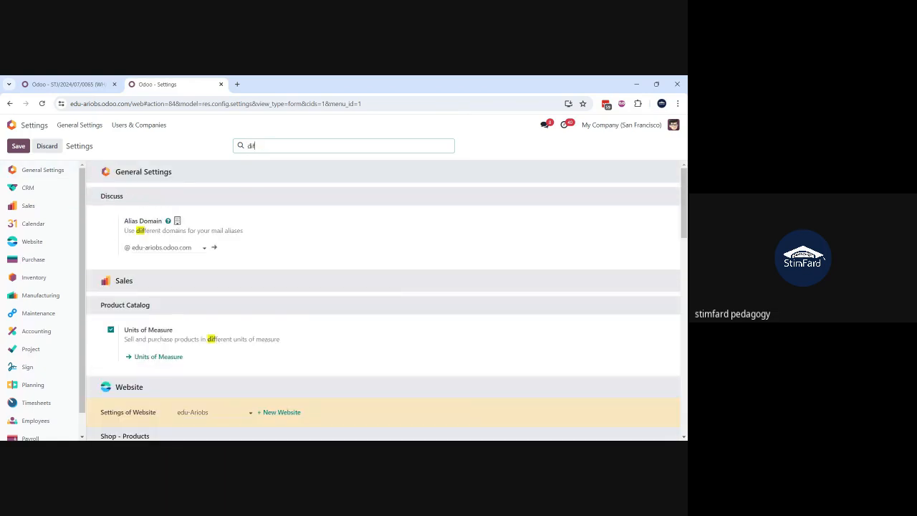
type("f")
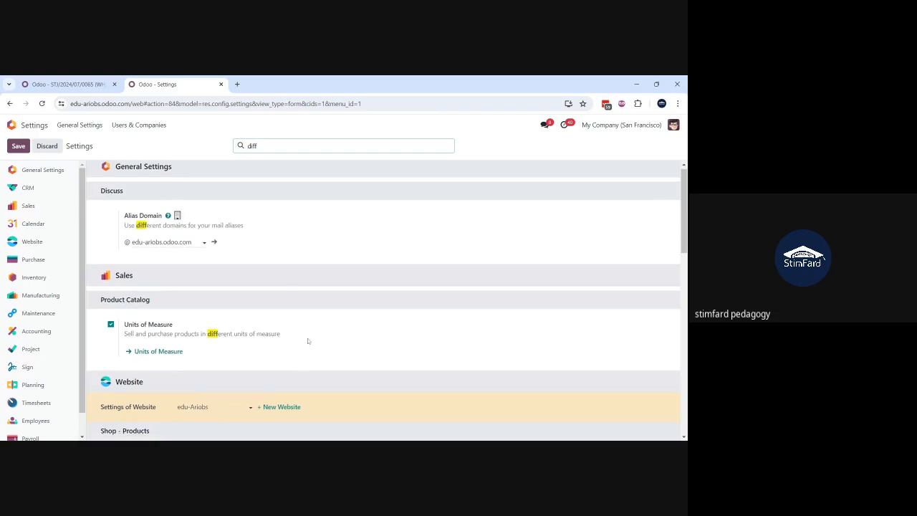
scroll(307, 340, "down", 4)
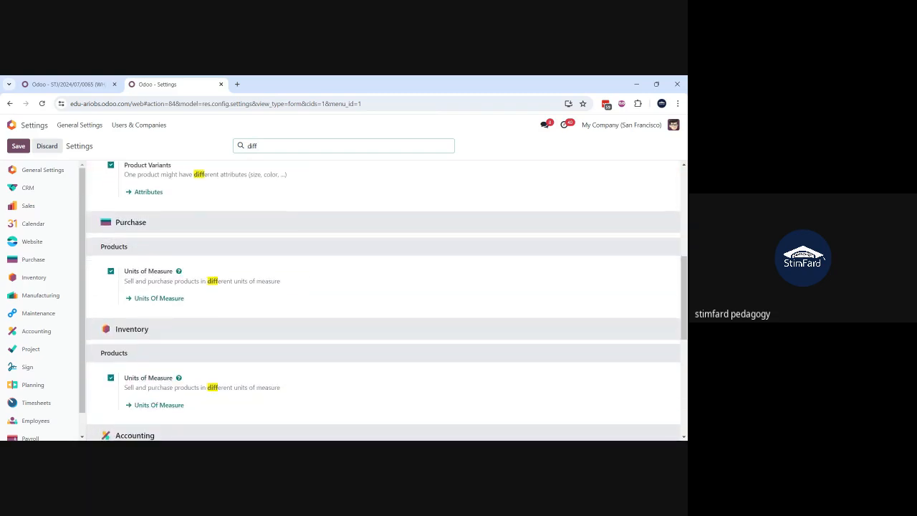
scroll(308, 338, "down", 3)
scroll(308, 339, "down", 5)
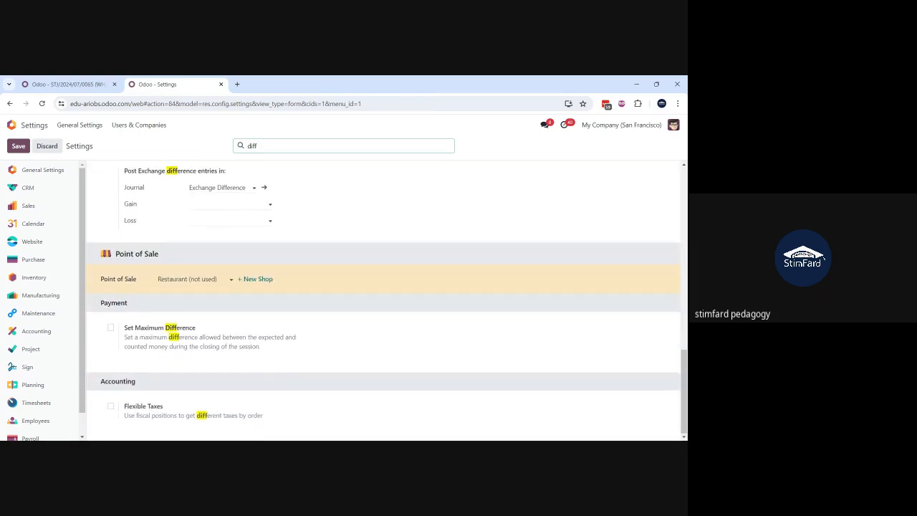
scroll(166, 249, "up", 12)
scroll(159, 242, "up", 1)
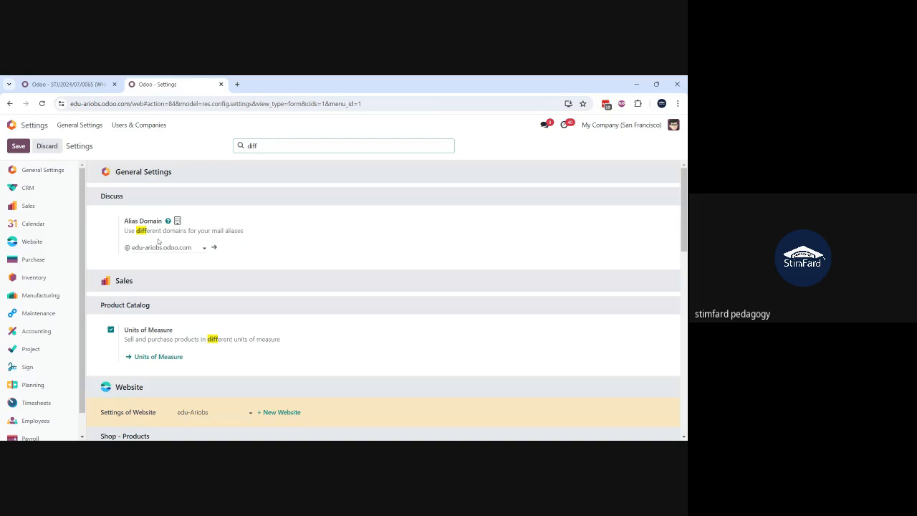
left_click(13, 126)
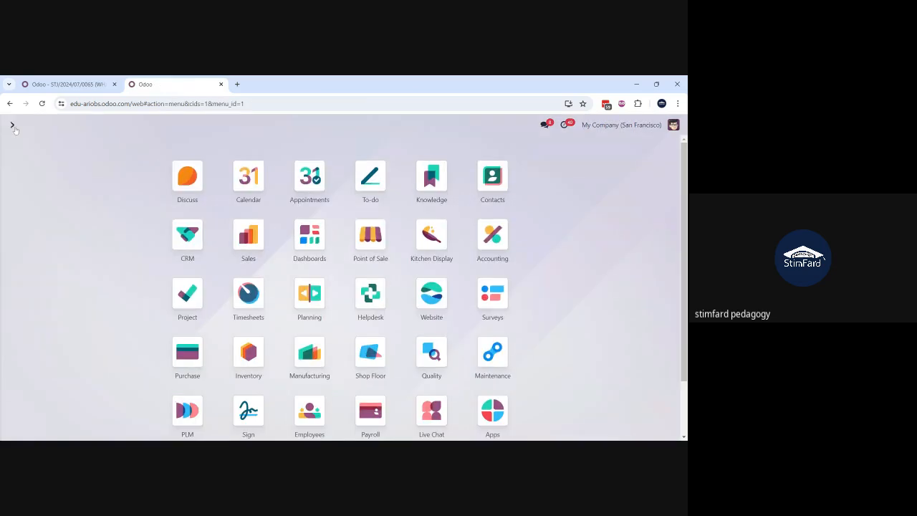
Step: Open the Stool (Dark Blue) product from purchase order P00030, set its Price Difference Account to 101007 Price Difference, and save
left_click(65, 84)
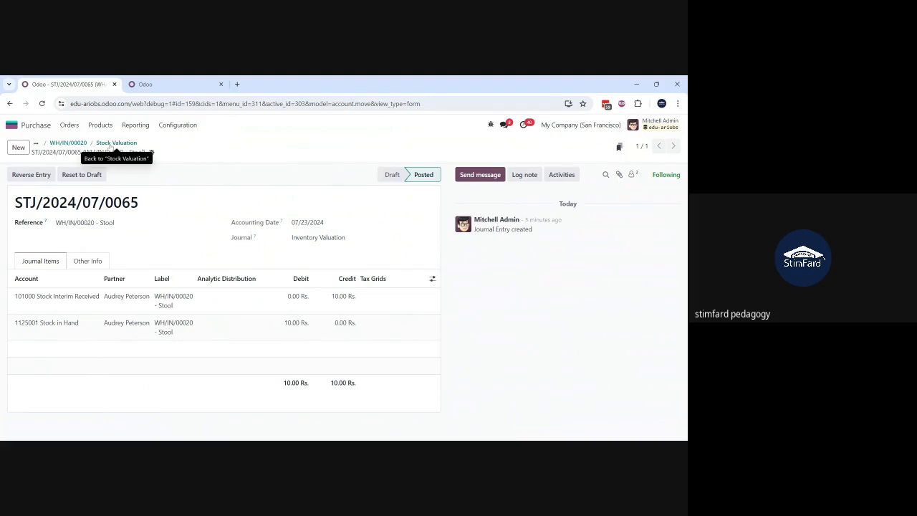
left_click(84, 144)
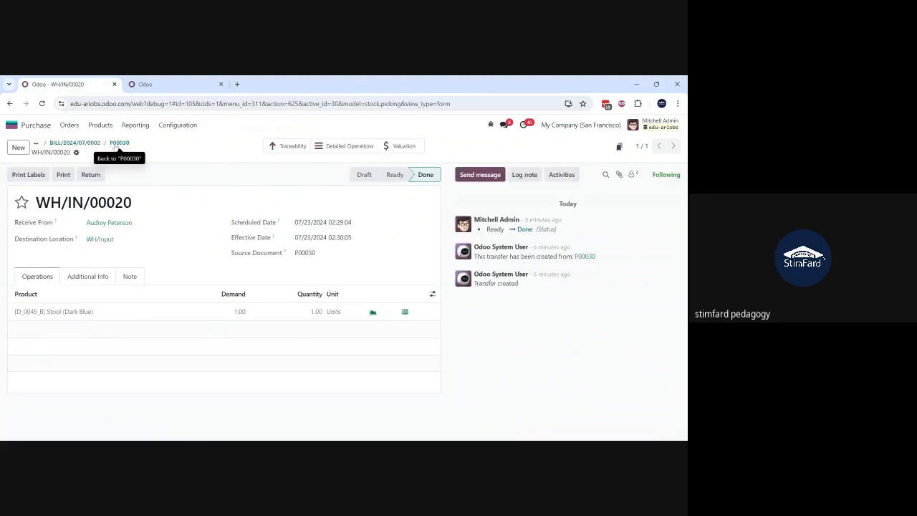
left_click(115, 144)
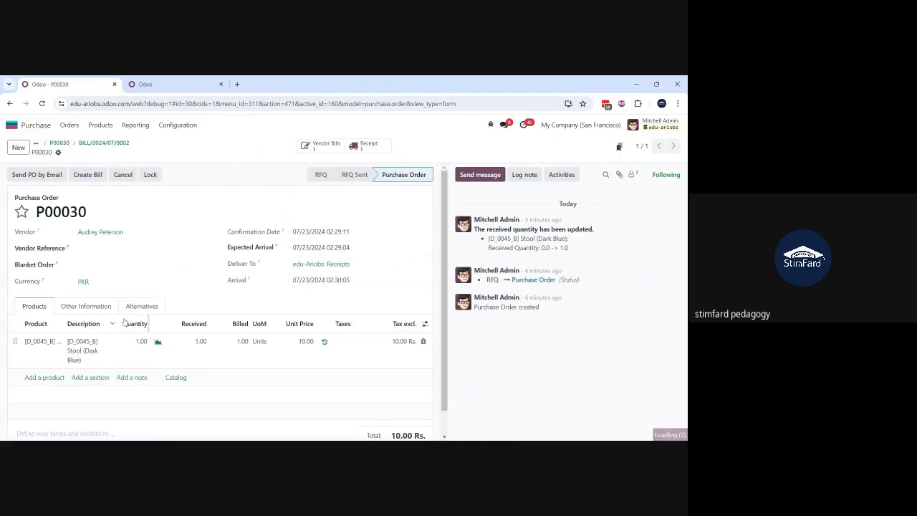
left_click(46, 347)
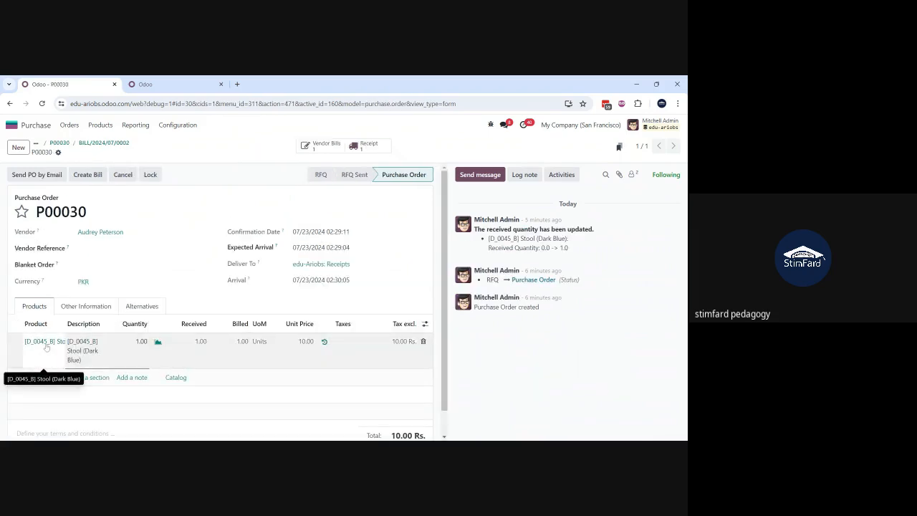
left_click(46, 347)
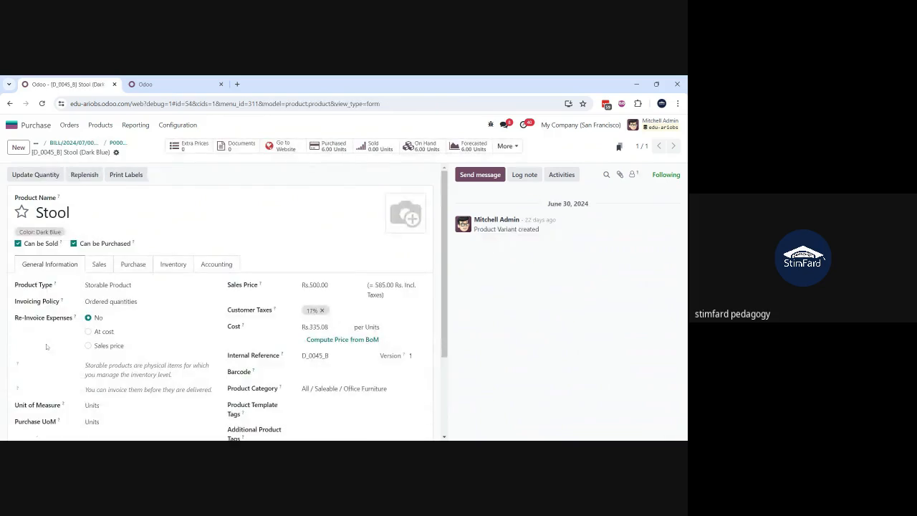
left_click(214, 264)
left_click(367, 332)
type("pr")
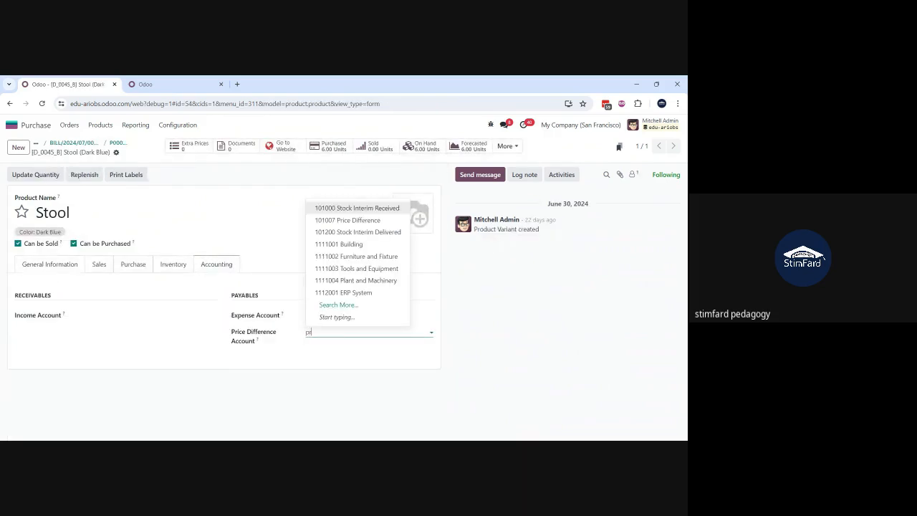
type("ic")
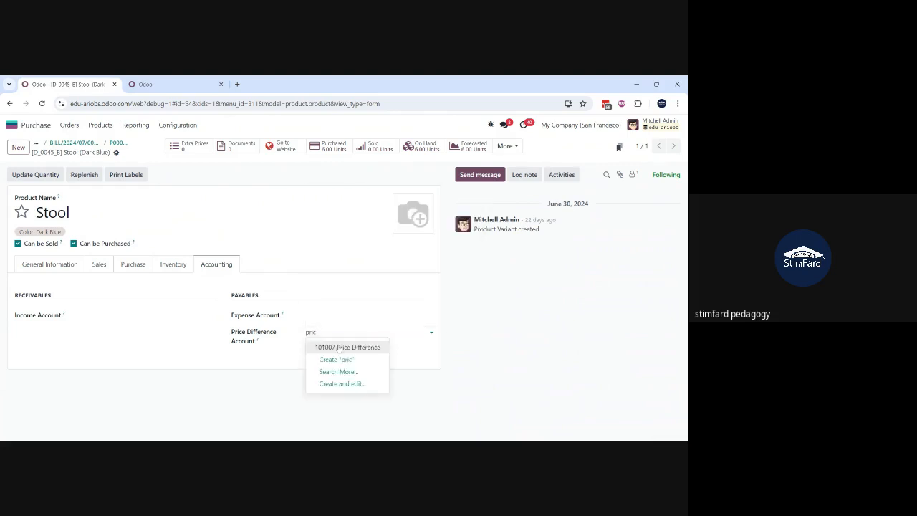
left_click(338, 348)
left_click(137, 153)
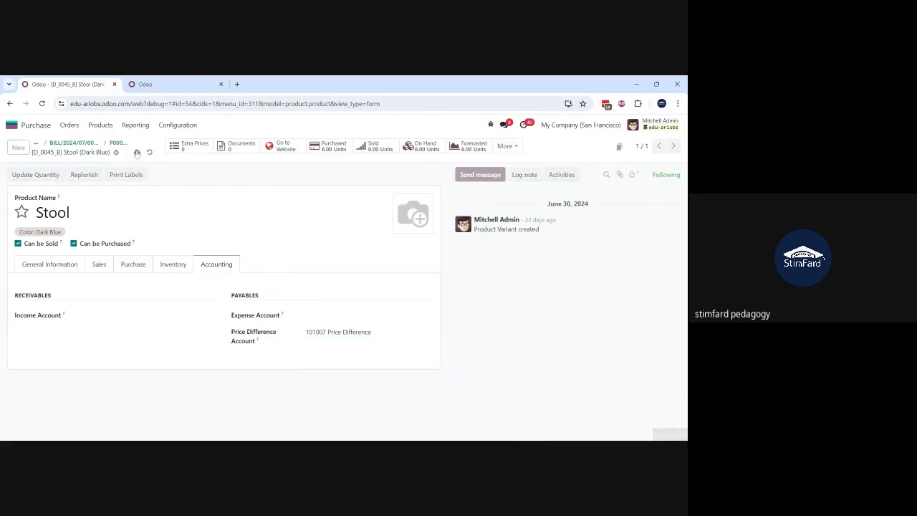
Step: Create a new vendor bill from BILL/2024/07/0002, choose an individual as vendor, and add an invoice line for [D_0045_B] Stool (Dark Blue)
left_click(71, 147)
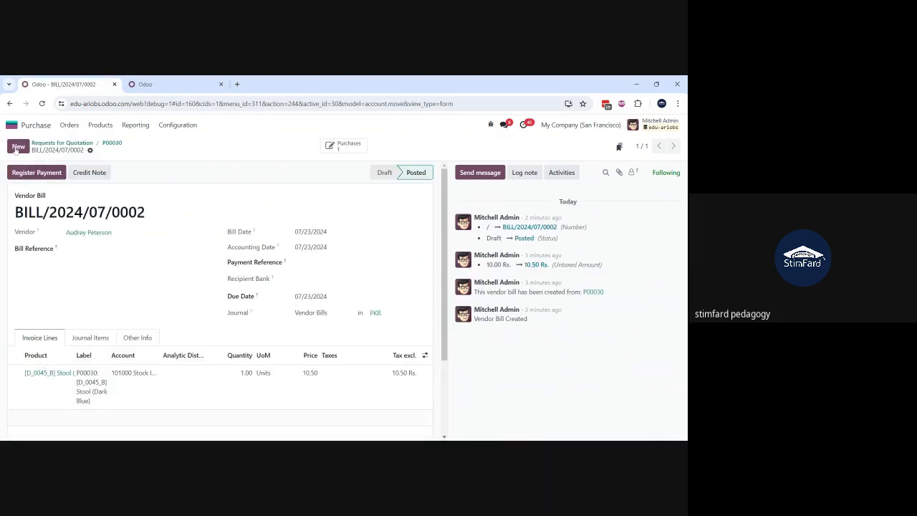
left_click(18, 147)
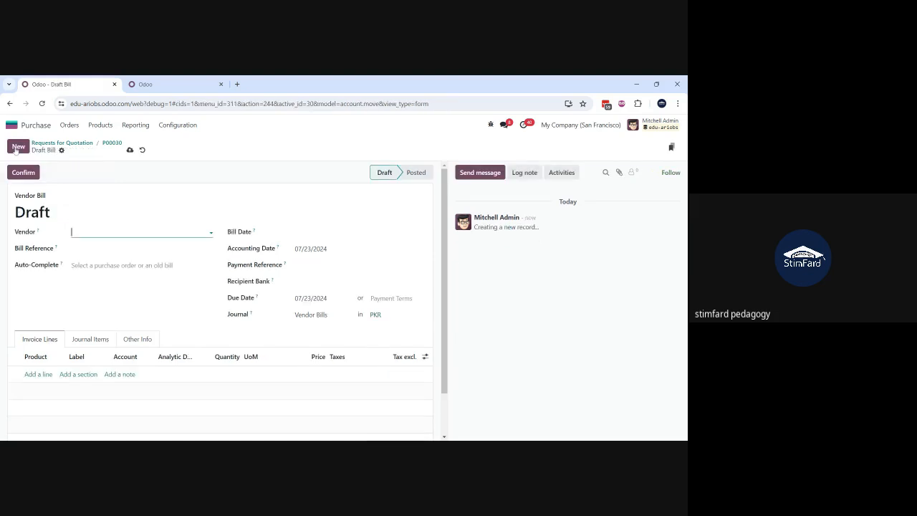
left_click(102, 233)
left_click(117, 285)
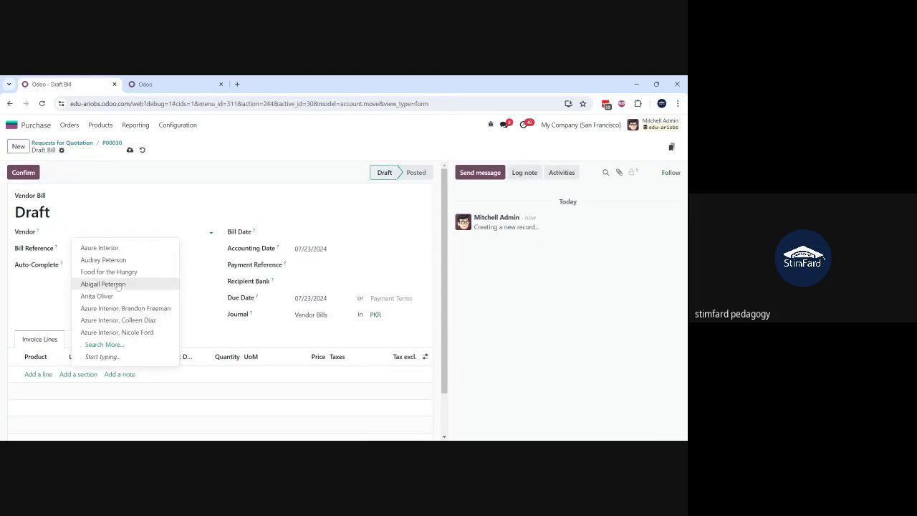
left_click(42, 375)
type("d_00")
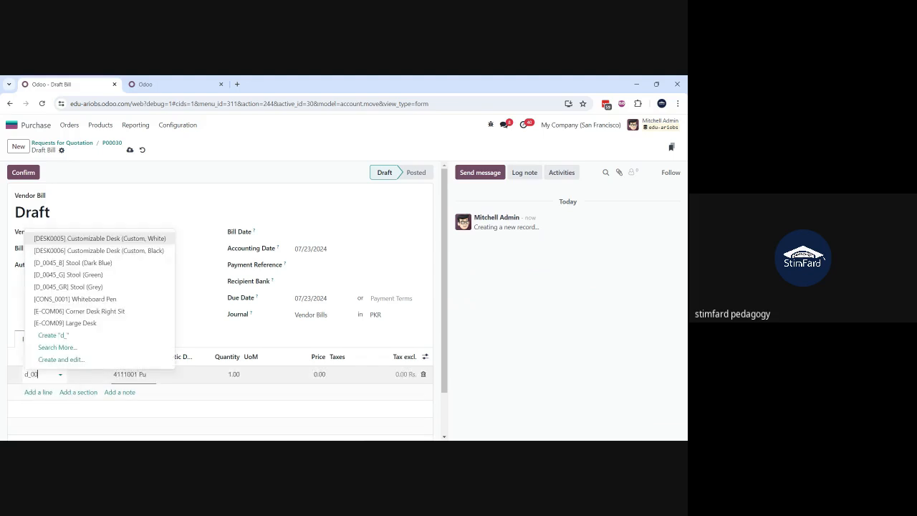
type("45")
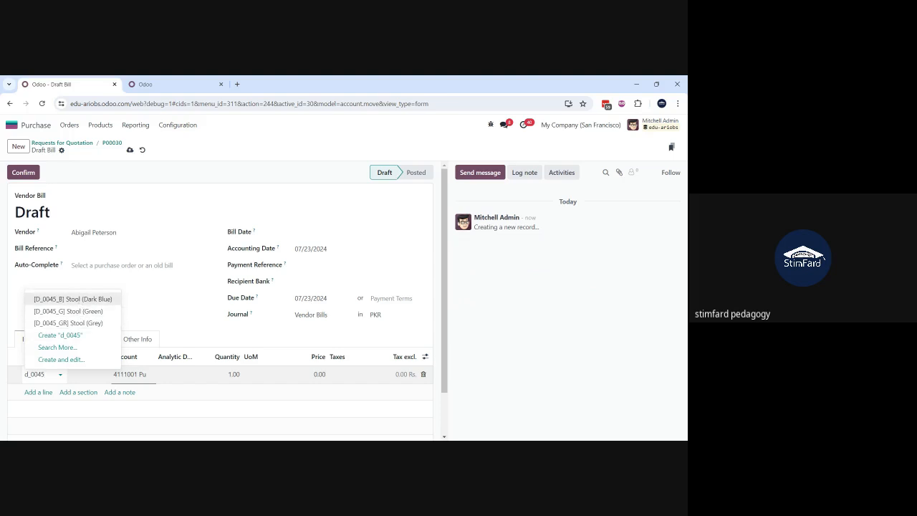
left_click(77, 301)
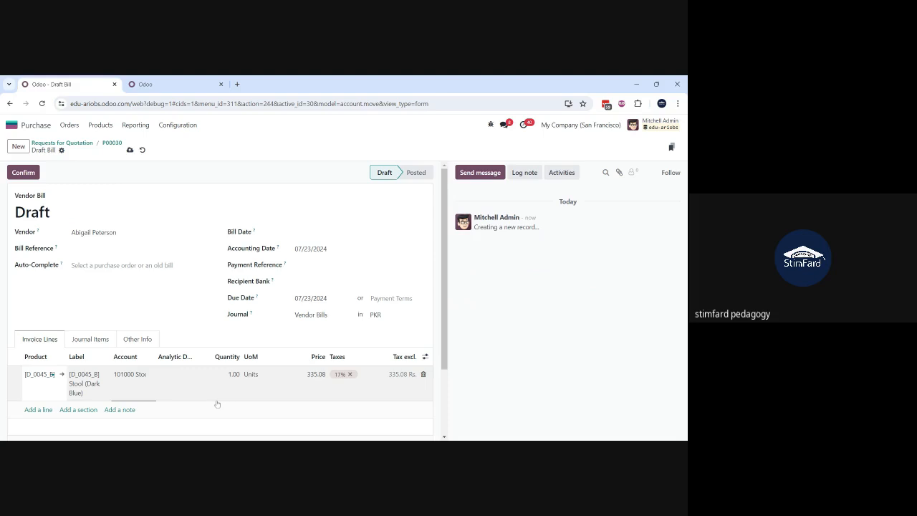
Step: Remove the 17% tax from the Stool line, save the draft bill, and try to confirm it
left_click(351, 375)
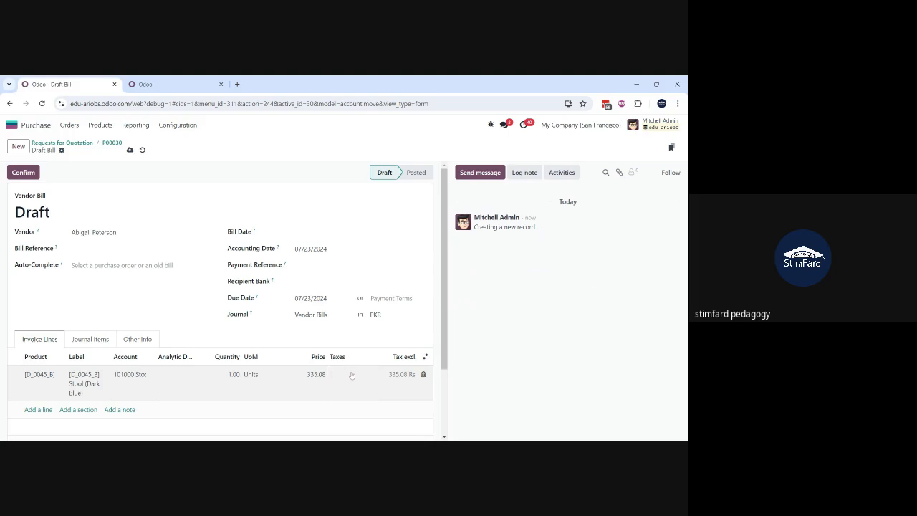
left_click(129, 149)
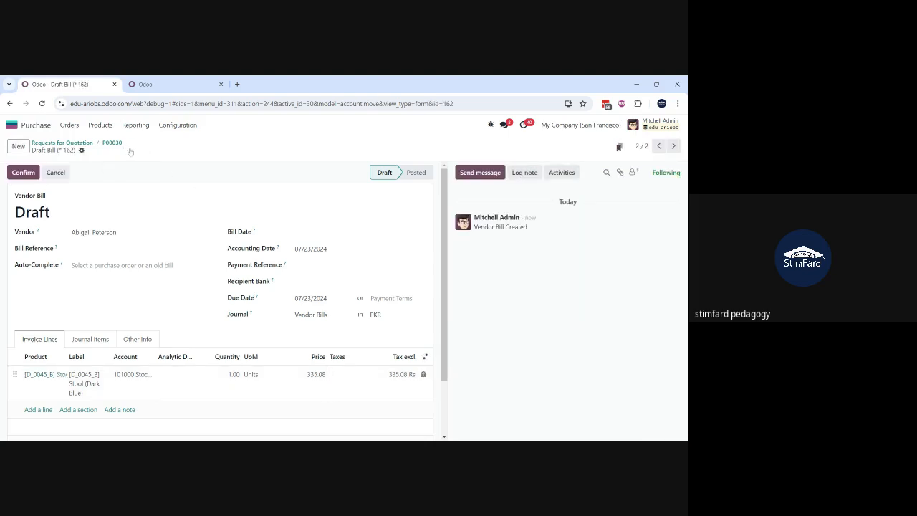
left_click(21, 177)
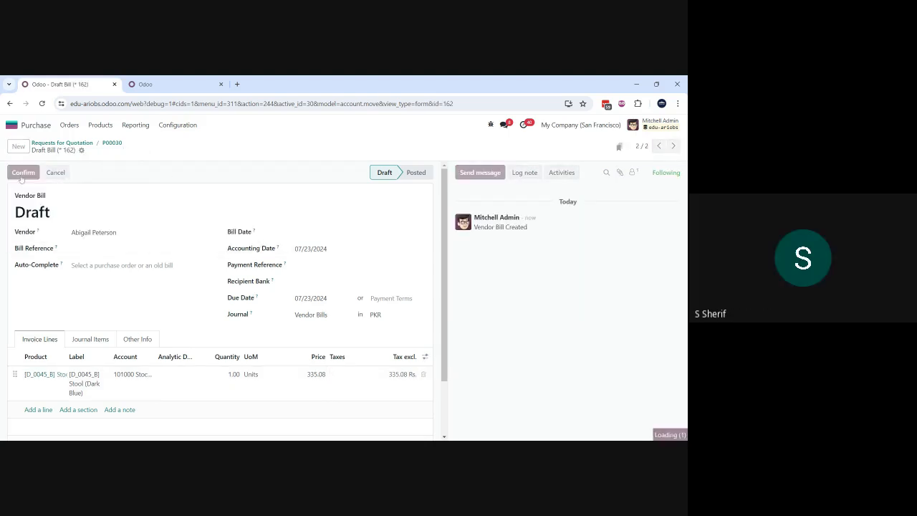
left_click(225, 298)
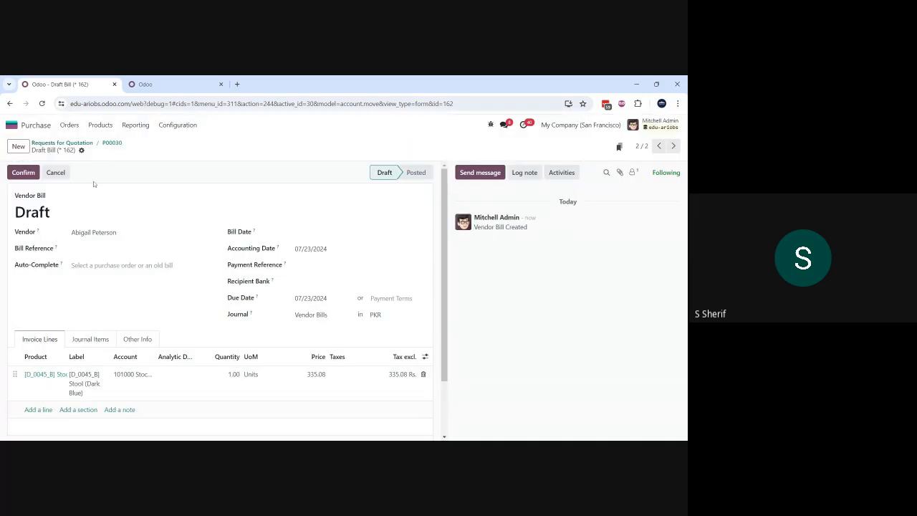
Step: Create a new request for quotation, choose the same vendor as on the draft bill, and add [D_0045_B] Stool (Dark Blue)
left_click(64, 143)
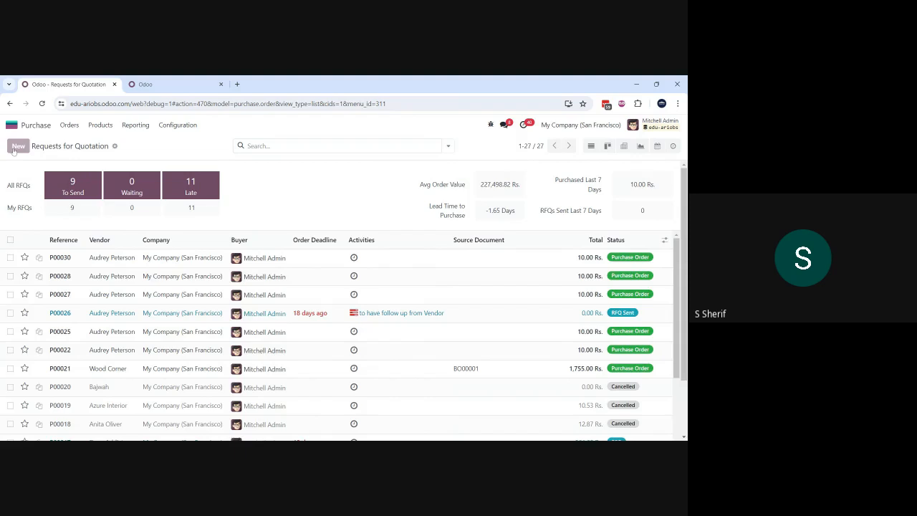
left_click(16, 147)
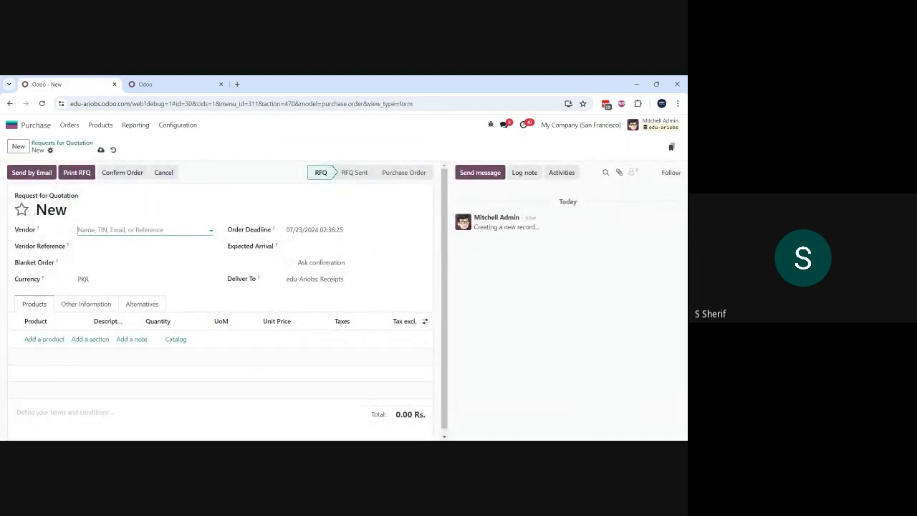
left_click(144, 230)
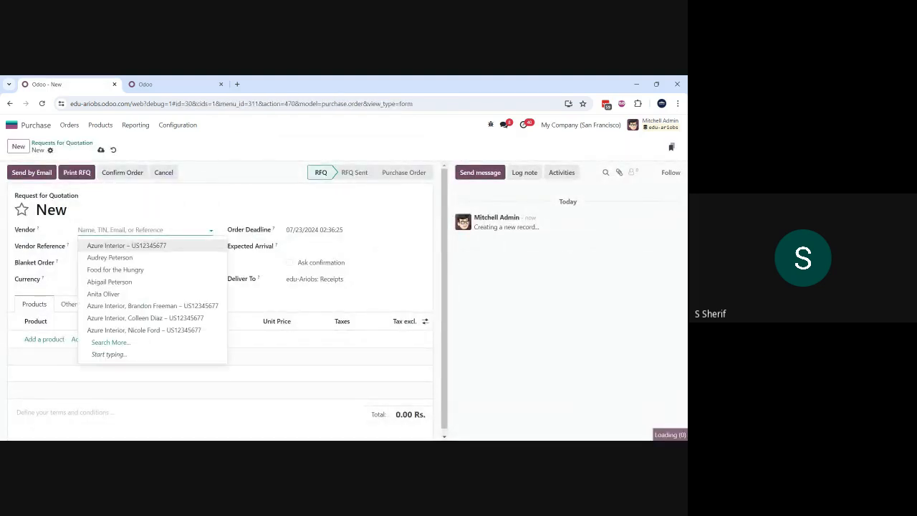
left_click(109, 282)
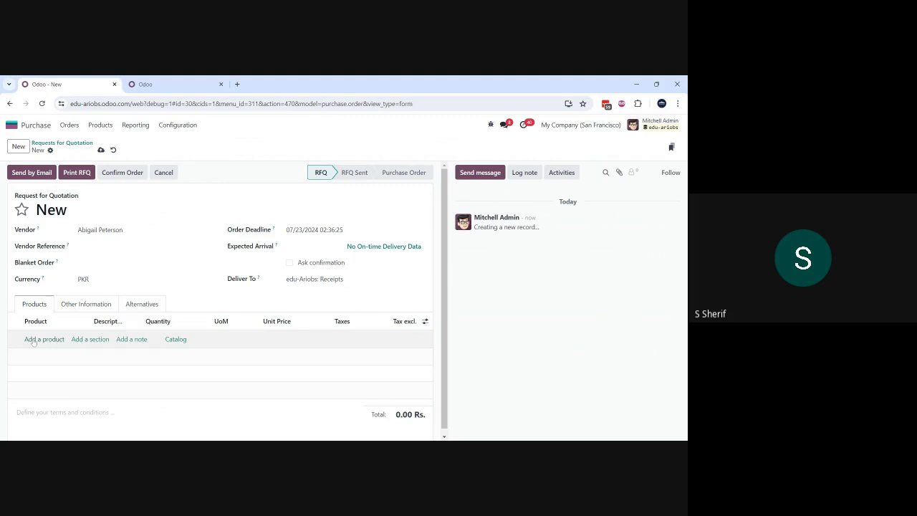
left_click(33, 340)
type("d_0045")
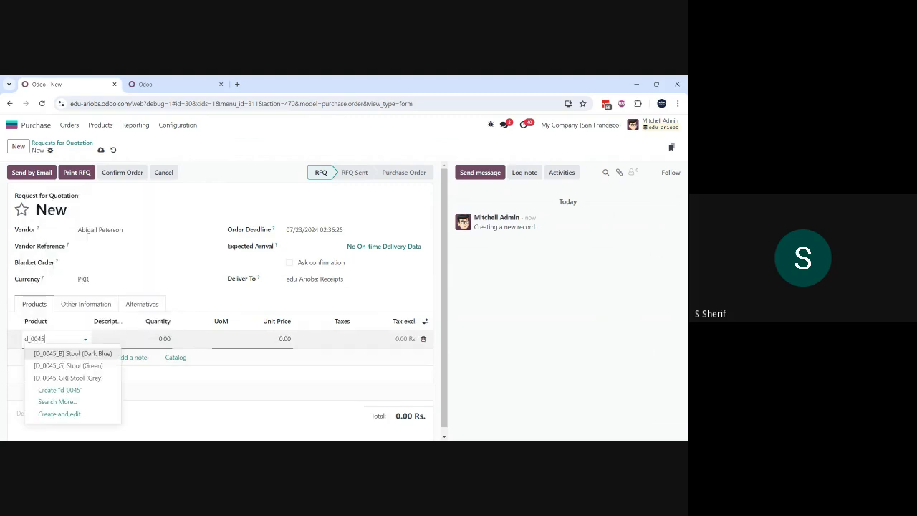
left_click(70, 354)
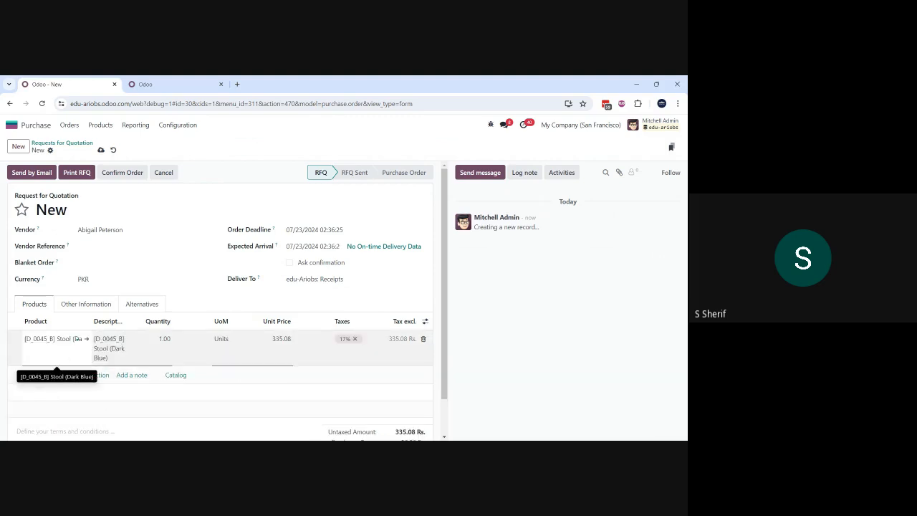
Step: Remove the 17% tax from the Stool (Dark Blue) line, then save and confirm the request for quotation as a purchase order
left_click(344, 340)
left_click(355, 339)
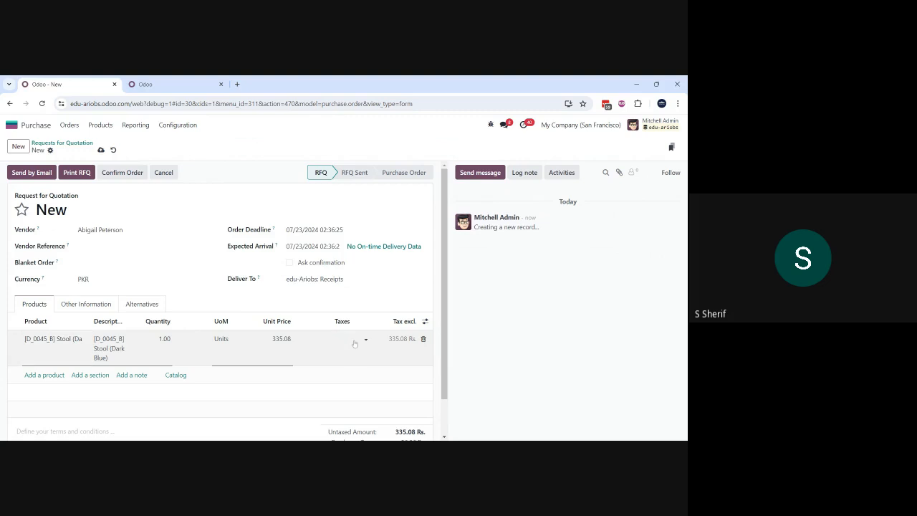
left_click(100, 149)
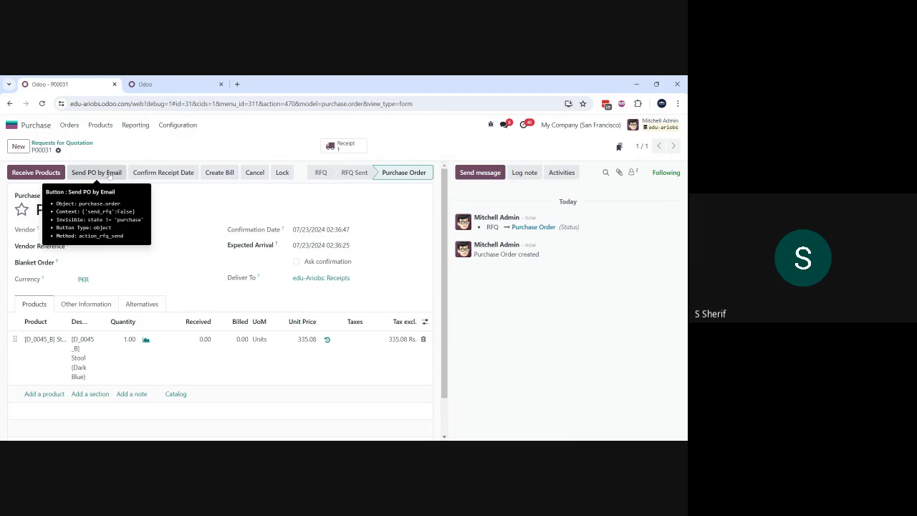
Step: Open the purchase order's receipt, assign lot/serial number 45632 to the Stool (Dark Blue), and validate the receipt
left_click(337, 149)
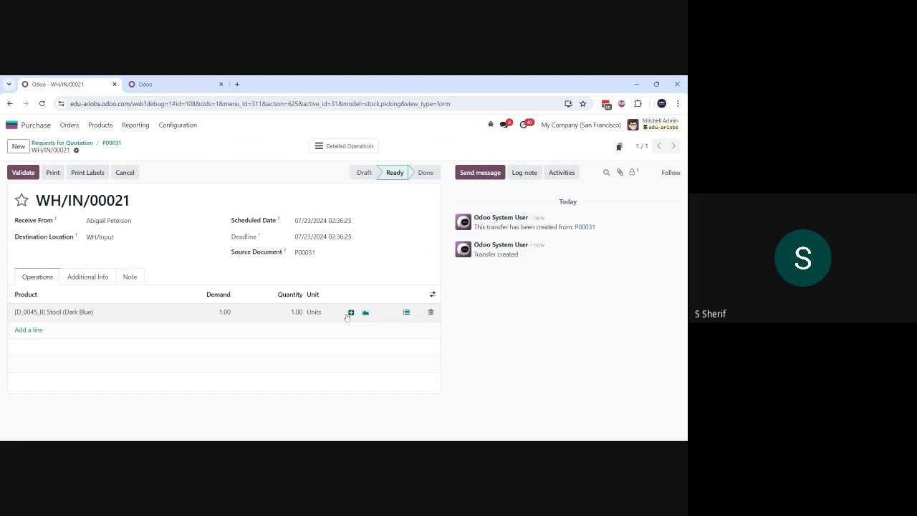
left_click(406, 313)
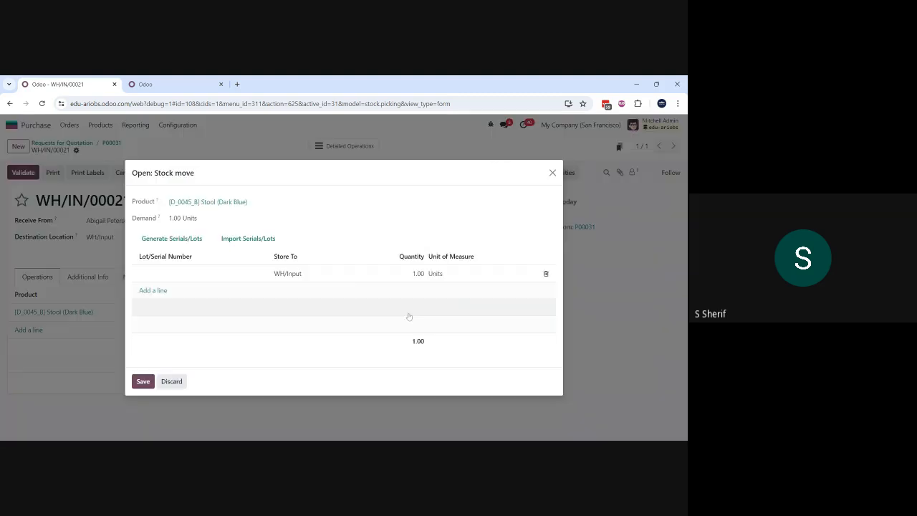
left_click(230, 277)
type("45632")
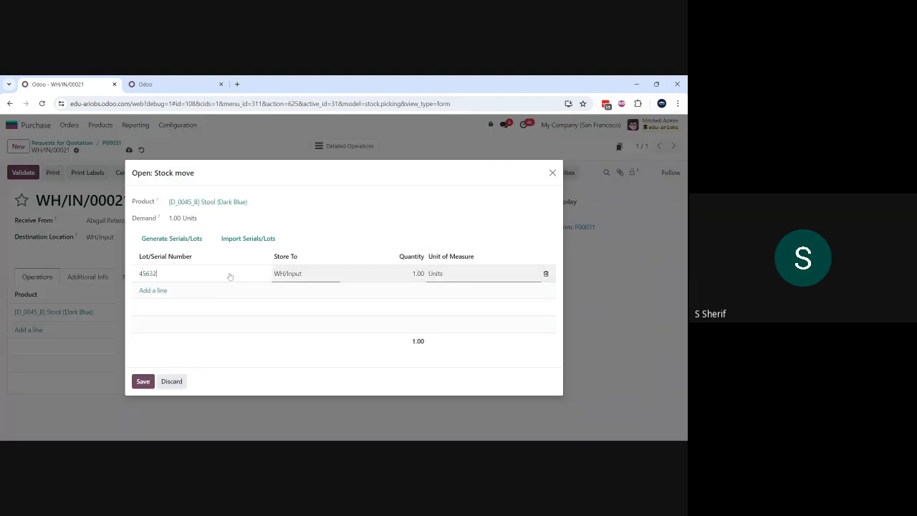
left_click(142, 382)
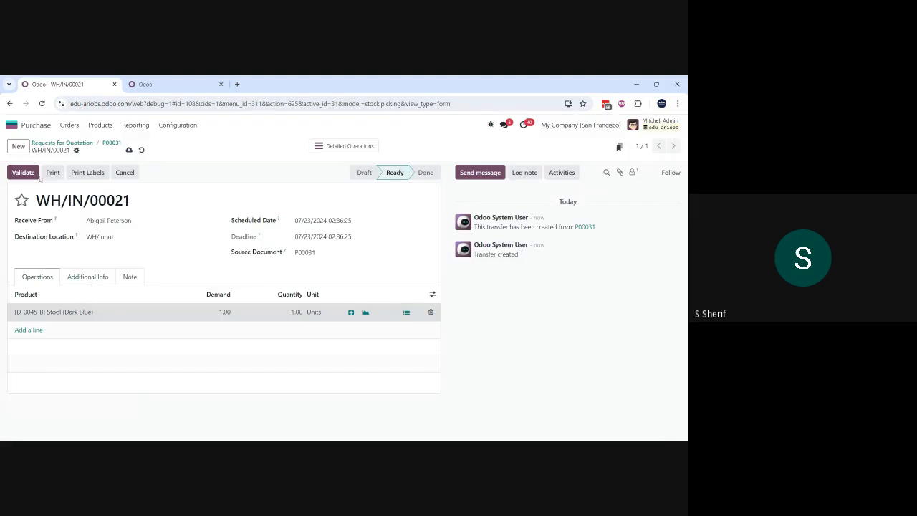
left_click(29, 175)
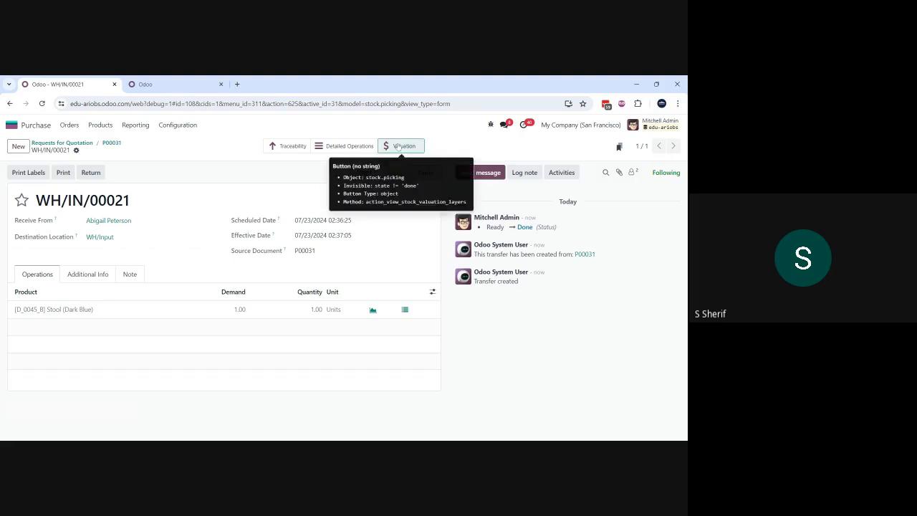
Step: Review the receipt's stock valuation entry for Stool (Dark Blue), and return to the purchase order
left_click(398, 146)
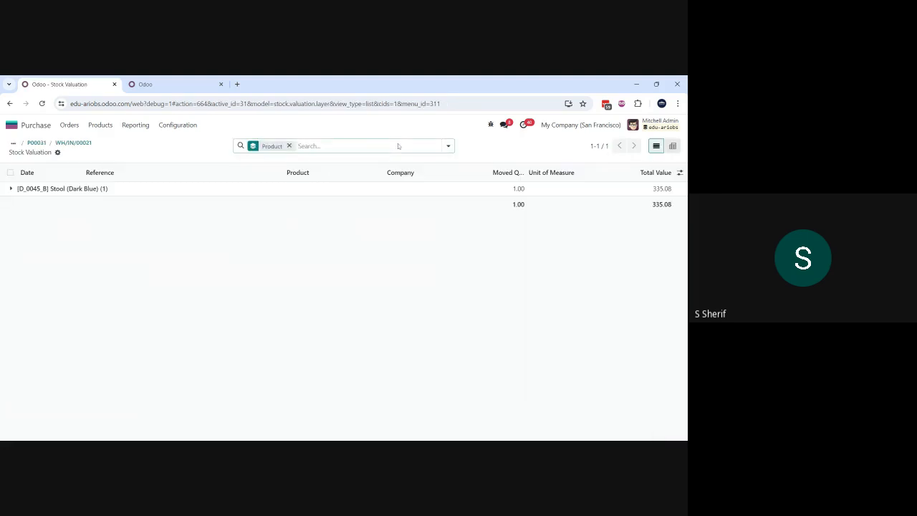
left_click(14, 189)
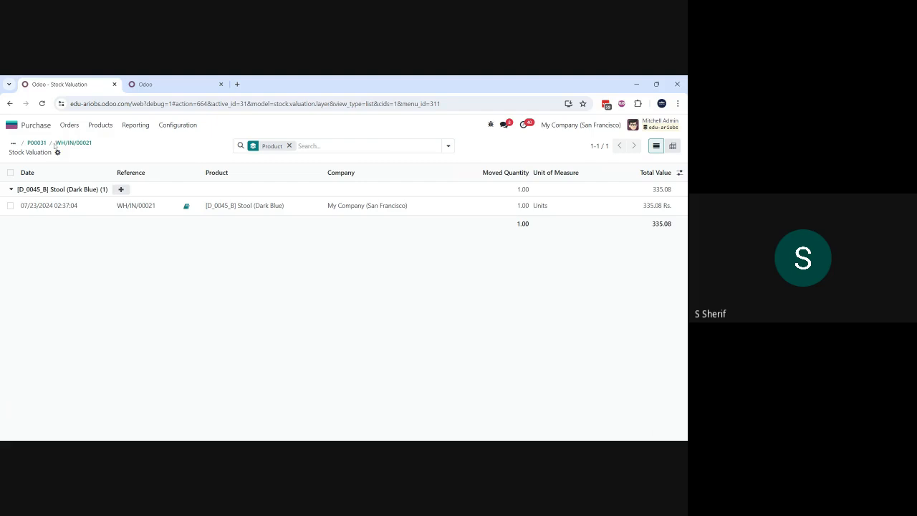
left_click(36, 142)
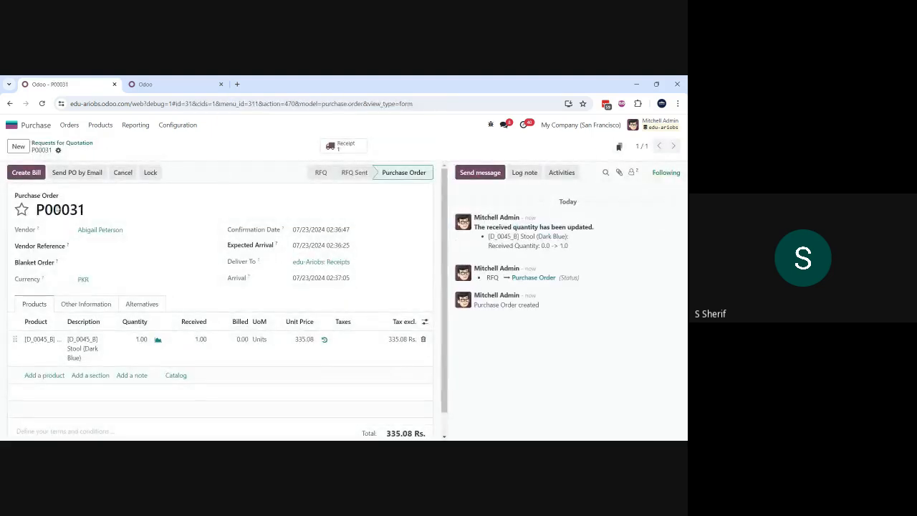
Step: Create a vendor bill from the purchase order, set the Stool line's price to 340, and save the draft
left_click(25, 176)
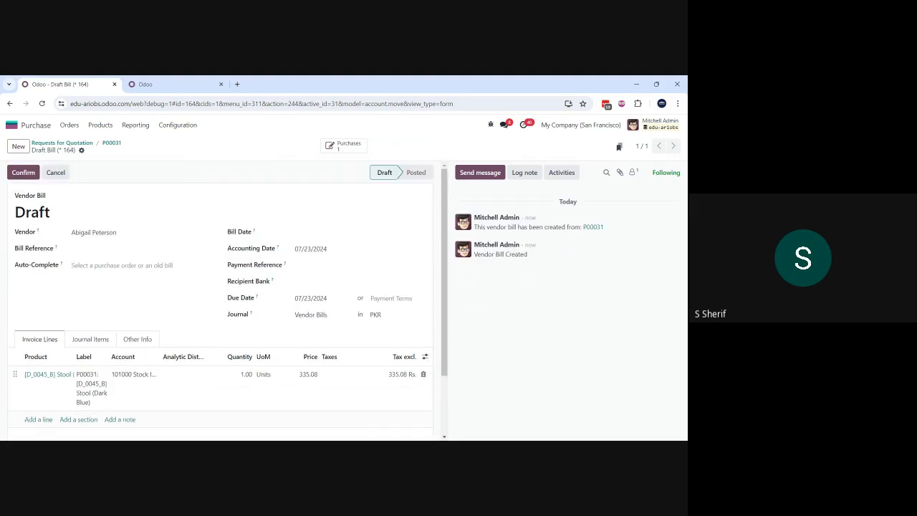
scroll(215, 287, "down", 2)
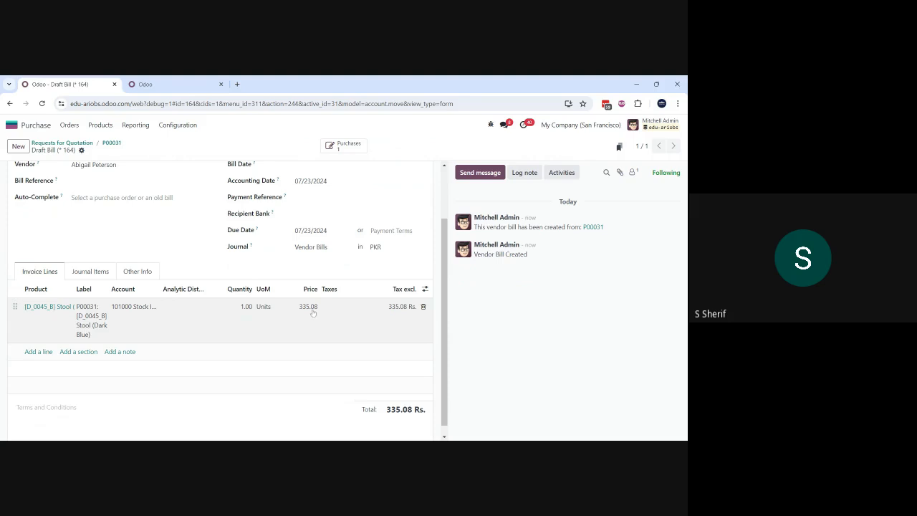
left_click(311, 308)
type("340")
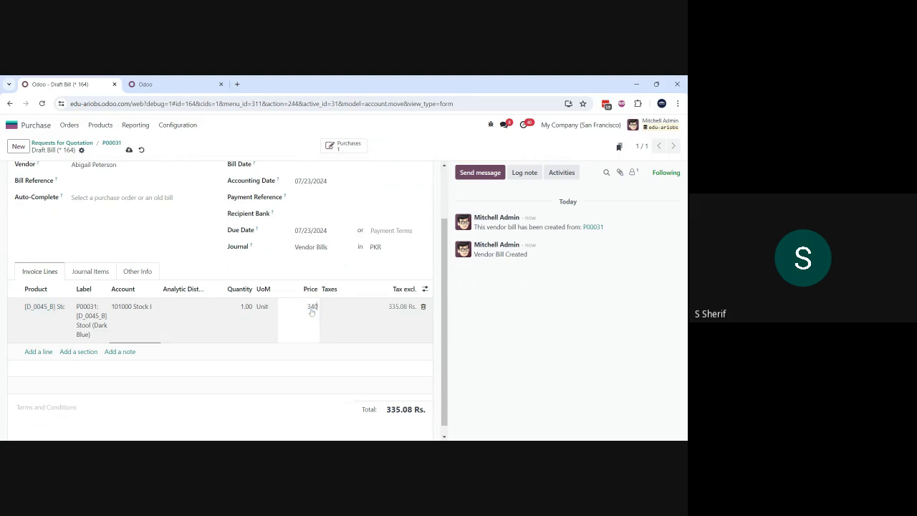
left_click(168, 209)
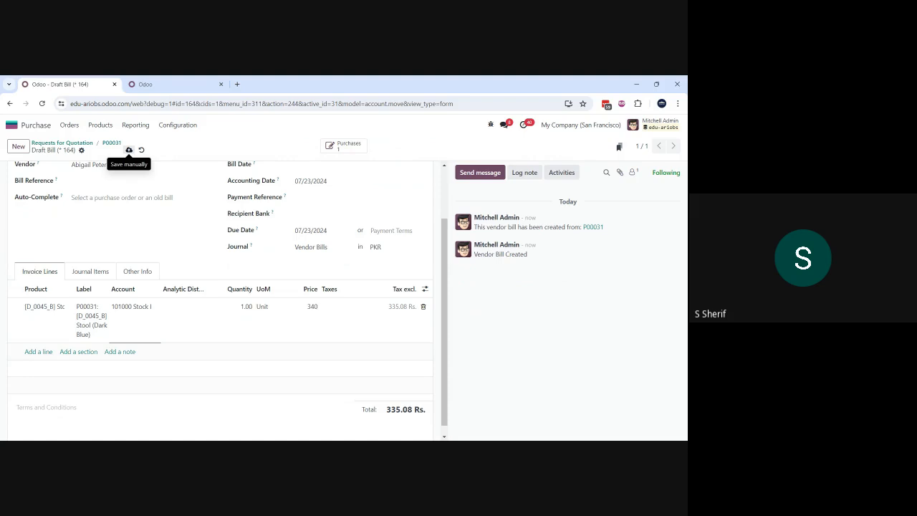
left_click(129, 150)
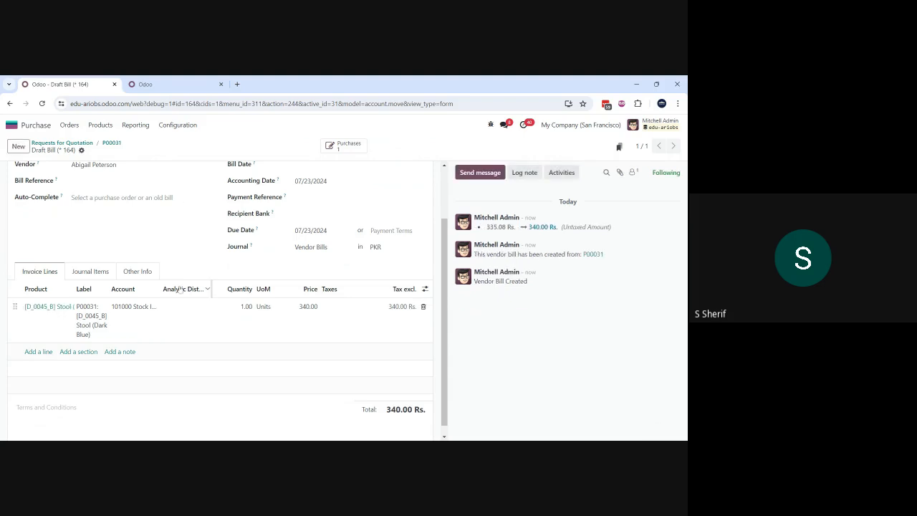
Step: Set the bill date to 07/23/2024 and confirm the vendor bill
scroll(179, 289, "up", 2)
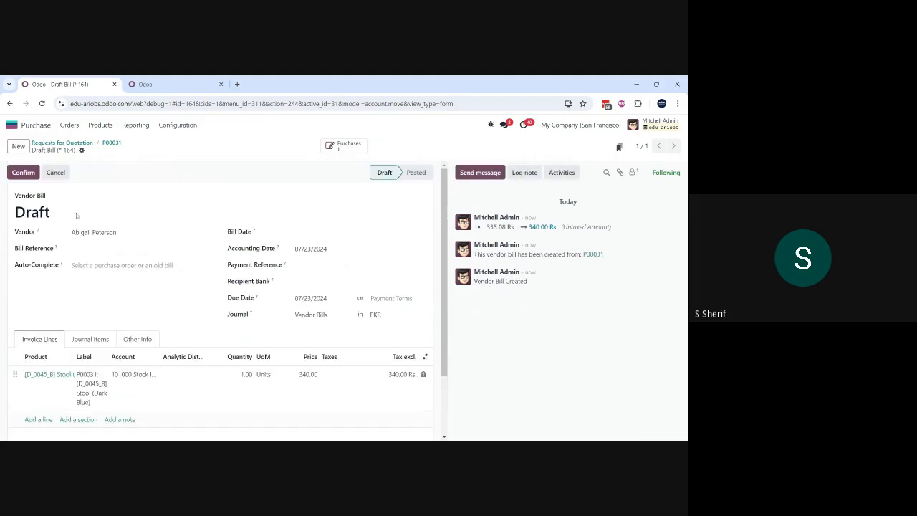
left_click(324, 234)
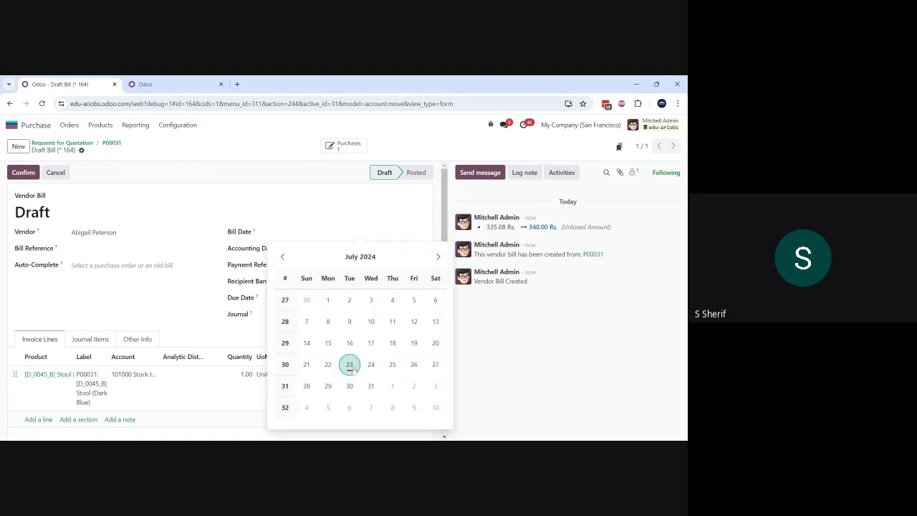
left_click(349, 365)
left_click(129, 150)
left_click(23, 174)
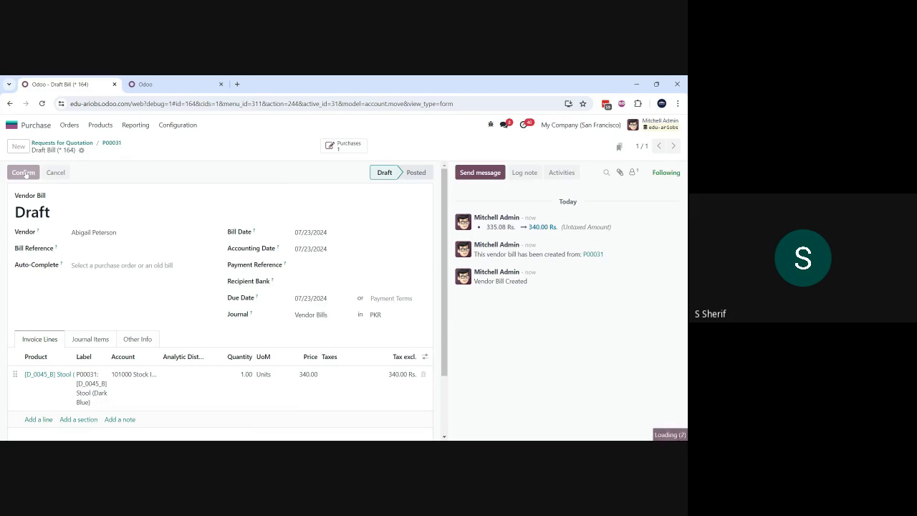
Step: Examine the accounts, debits and credits in the posted vendor bill's journal items
left_click(96, 339)
scroll(96, 340, "down", 1)
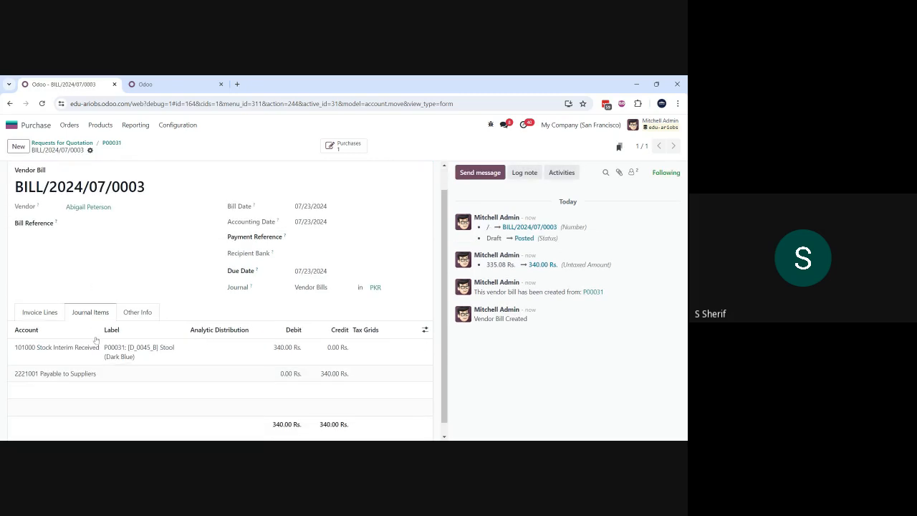
scroll(228, 295, "up", 1)
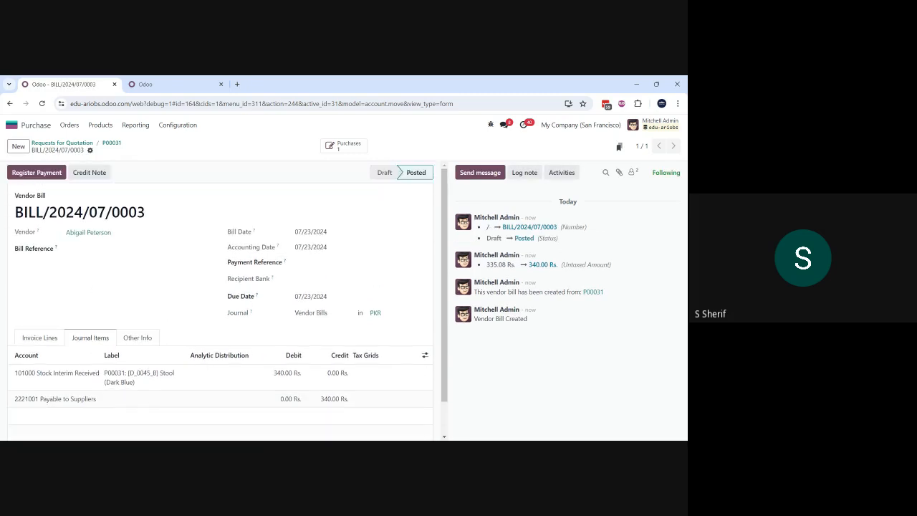
Step: Reopen the Stool purchase order from the requests for quotation list, duplicate it, and confirm the copy
left_click(90, 146)
left_click(124, 256)
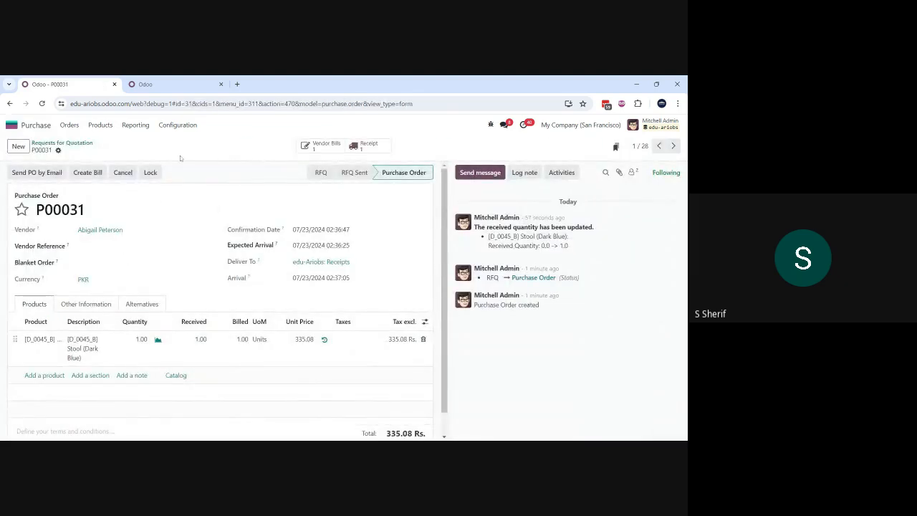
left_click(58, 150)
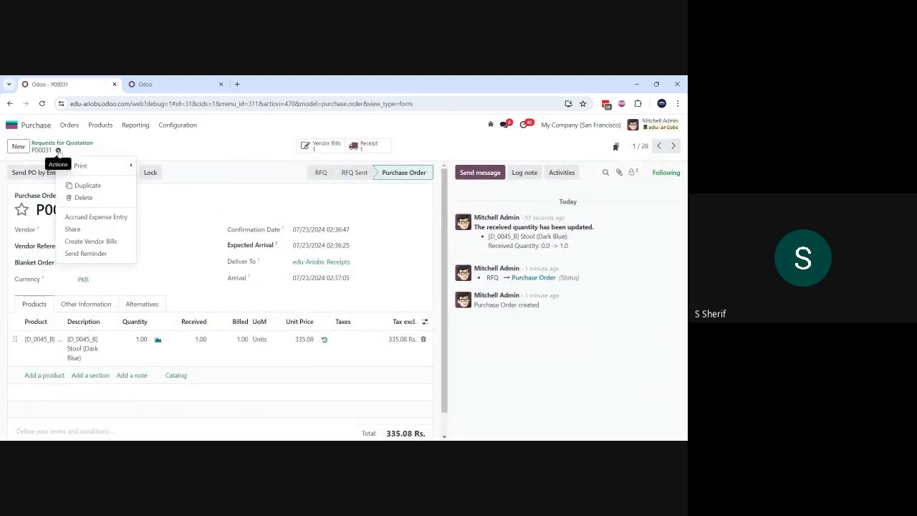
left_click(76, 188)
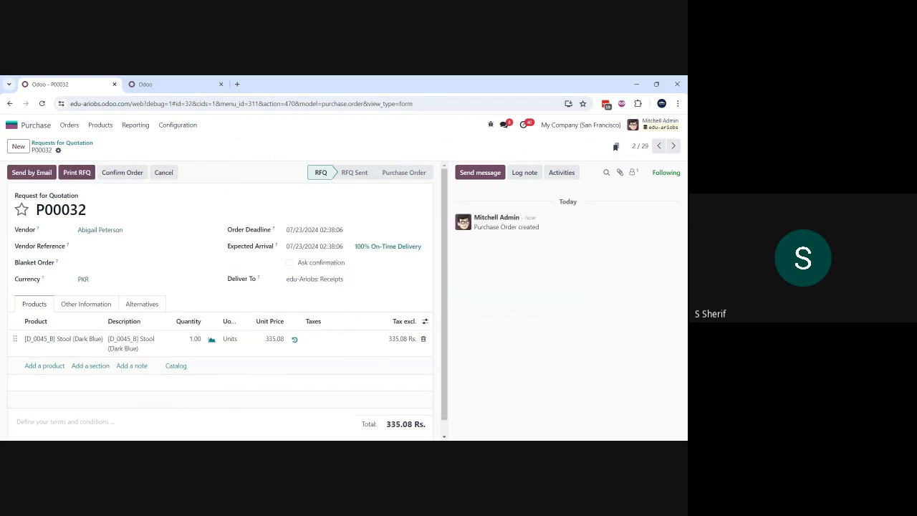
left_click(126, 178)
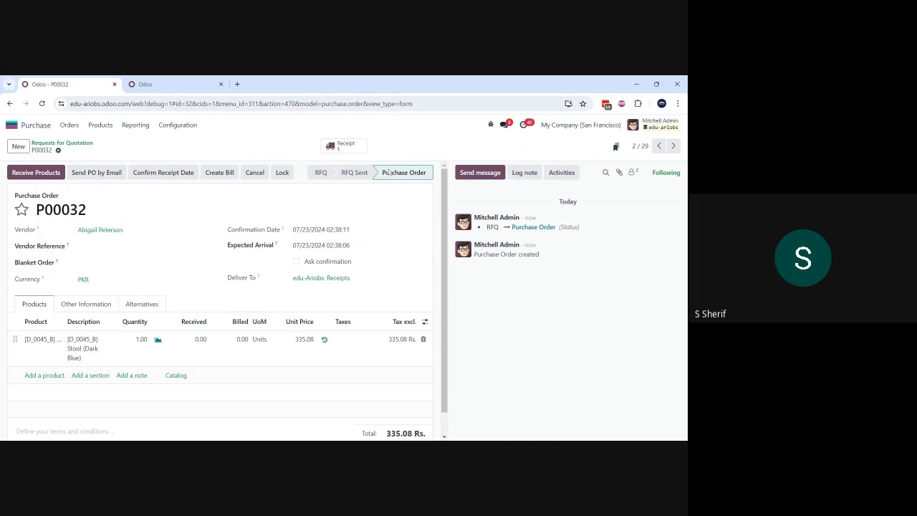
Step: Open the duplicated order's receipt, assign lot/serial number 122 to the Stool (Dark Blue), and validate the receipt
left_click(347, 147)
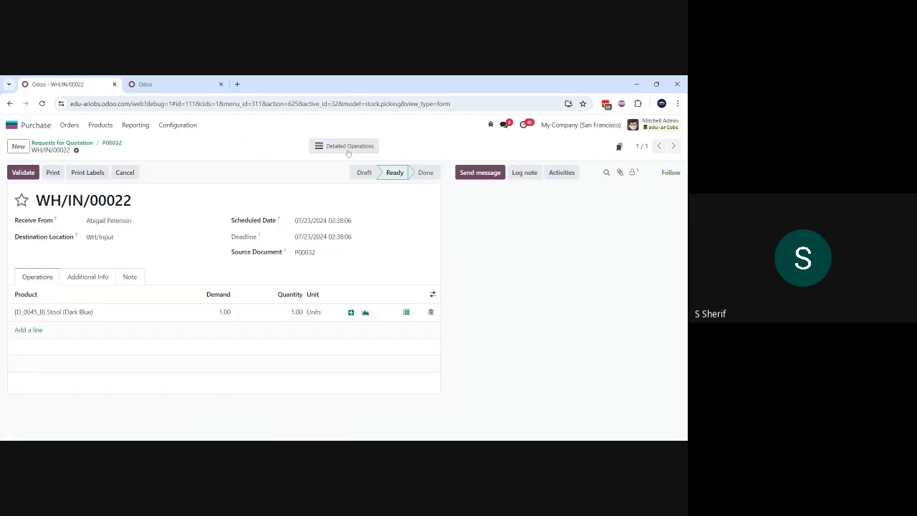
left_click(406, 312)
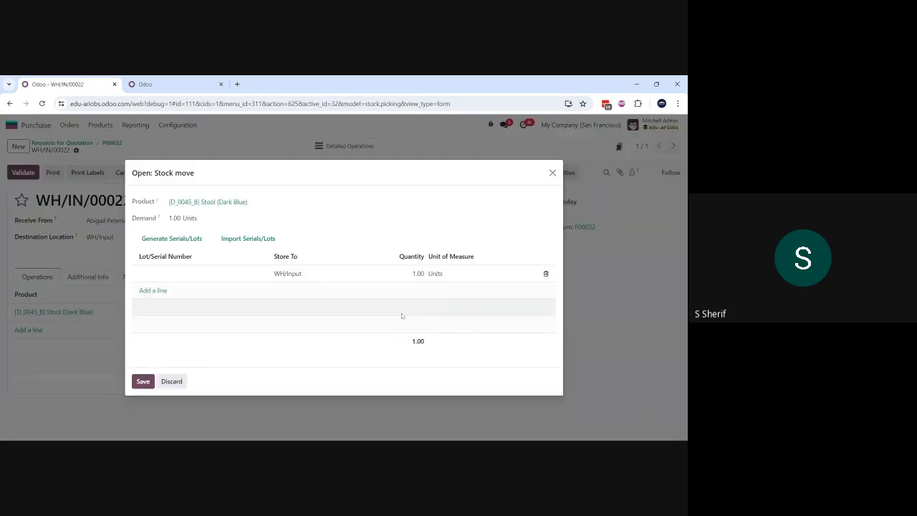
left_click(209, 273)
type("122")
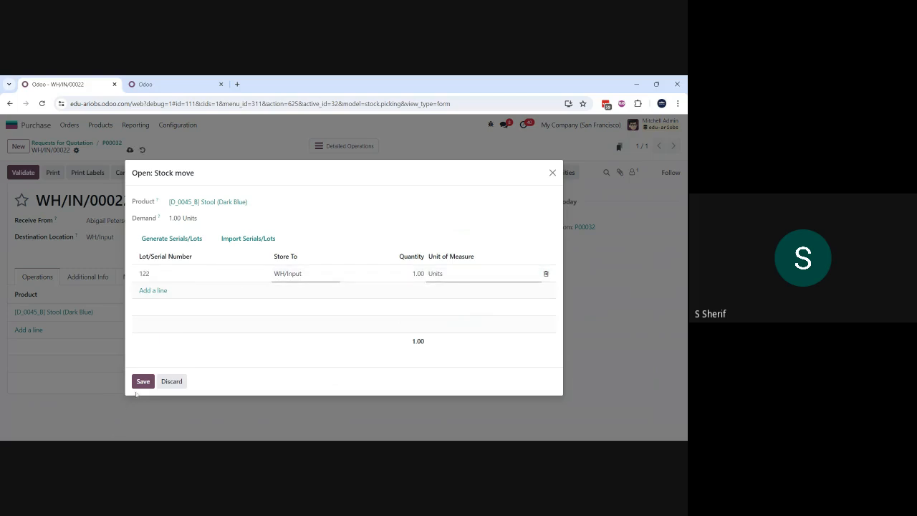
left_click(143, 381)
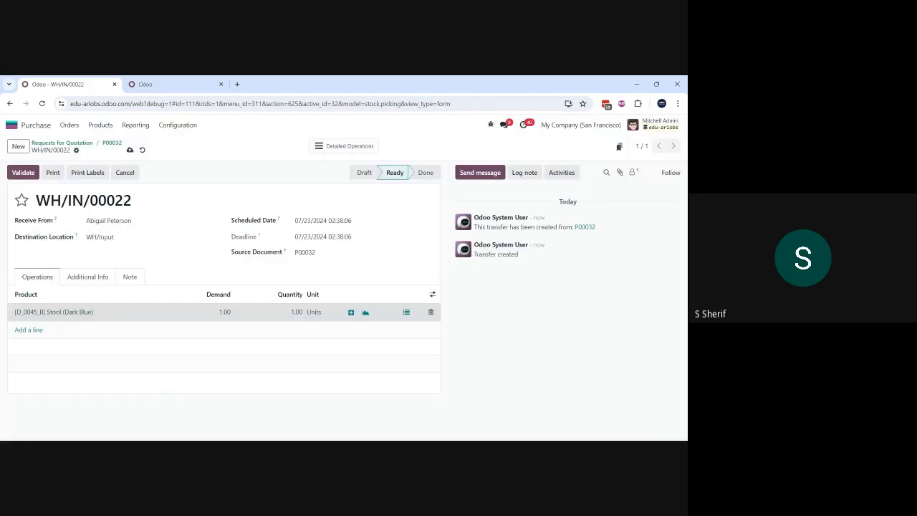
left_click(130, 151)
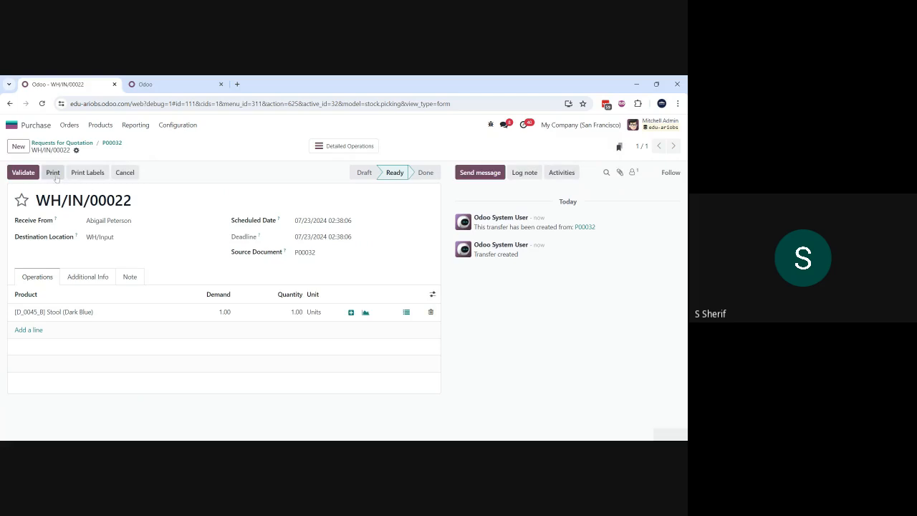
left_click(28, 173)
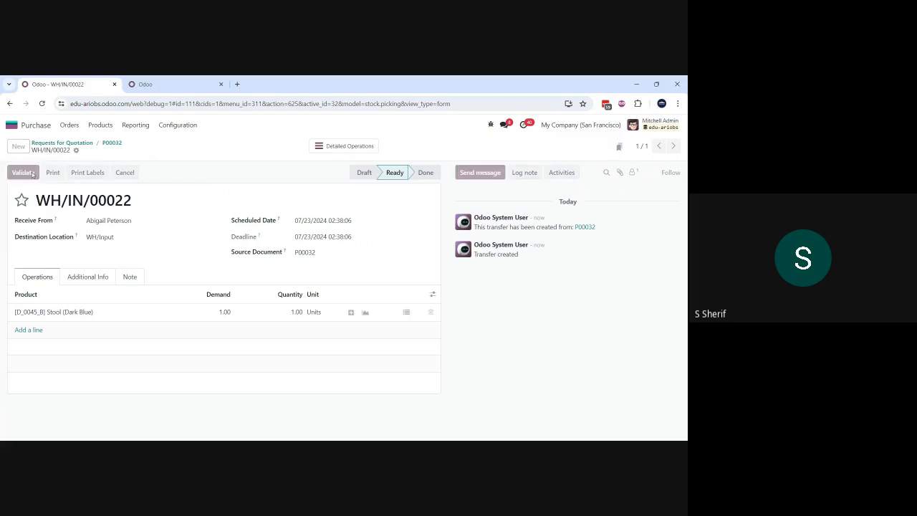
Step: Set the Stool line's unit price to 340 on the duplicated purchase order, save it, and create its vendor bill
left_click(115, 143)
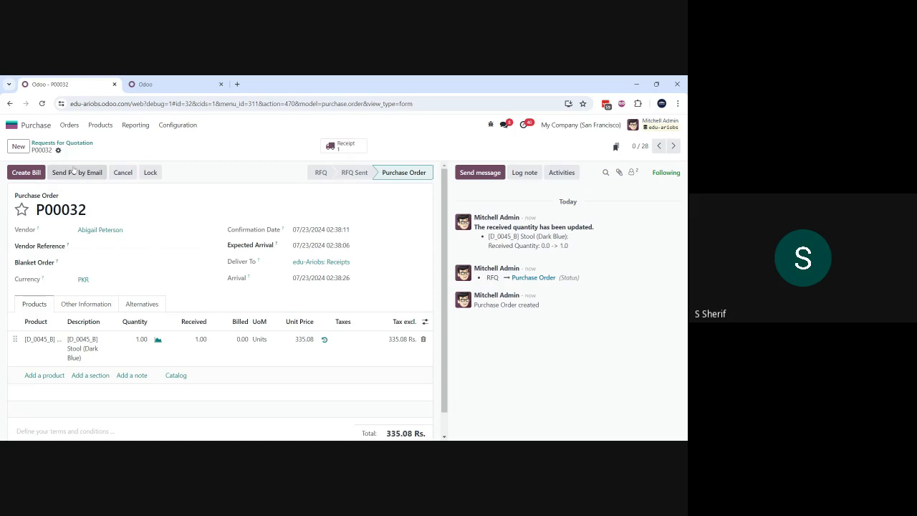
left_click(308, 341)
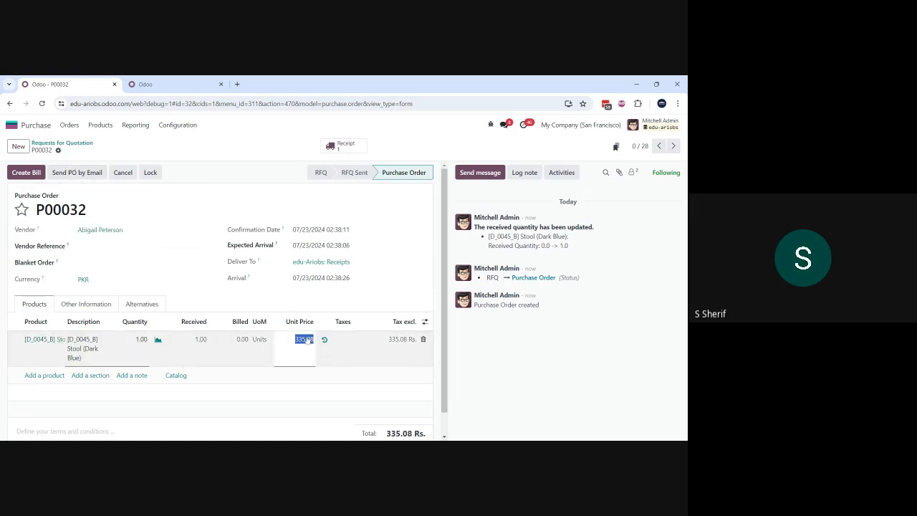
type("340")
left_click(391, 367)
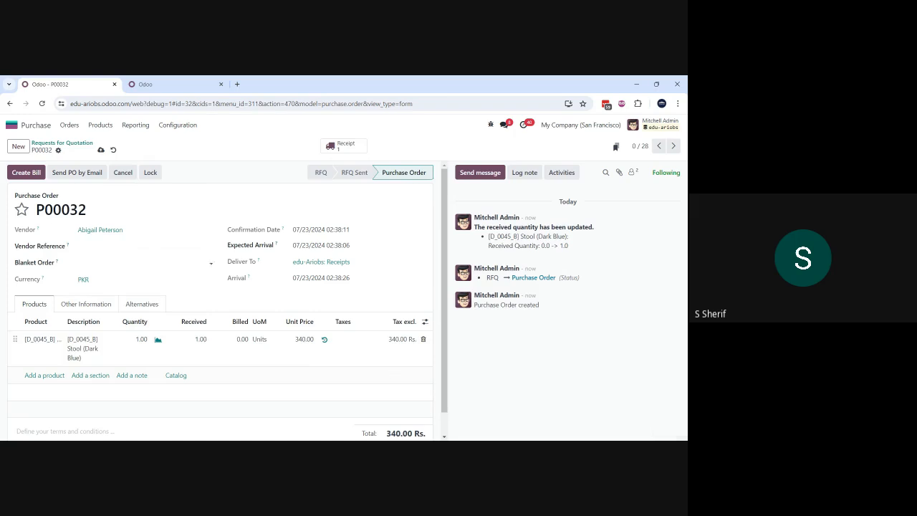
left_click(100, 150)
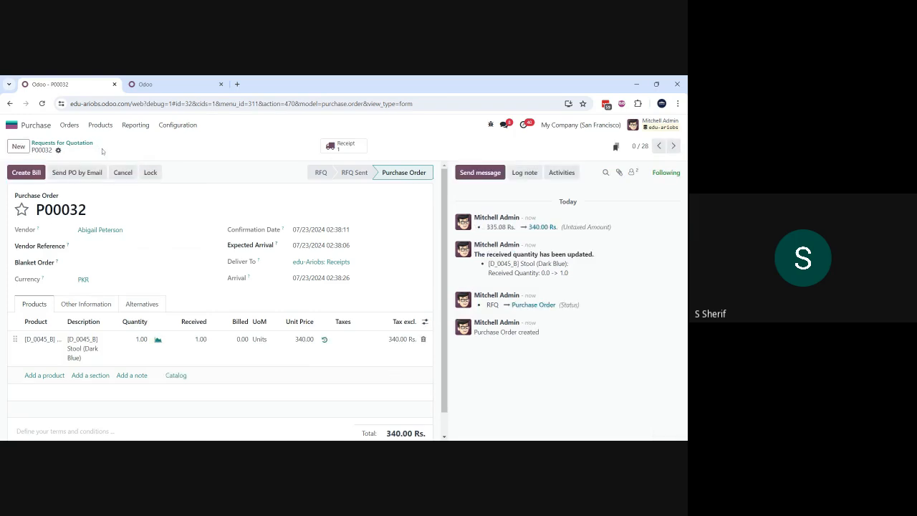
left_click(30, 173)
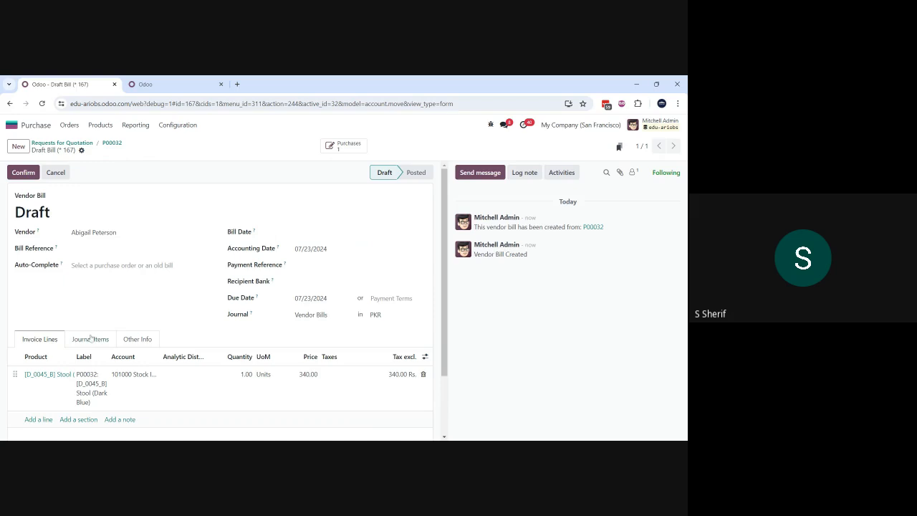
Step: Check the draft vendor bill's journal items, set the bill date to 07/23/2024, save the bill, and confirm it
left_click(89, 340)
scroll(88, 340, "down", 1)
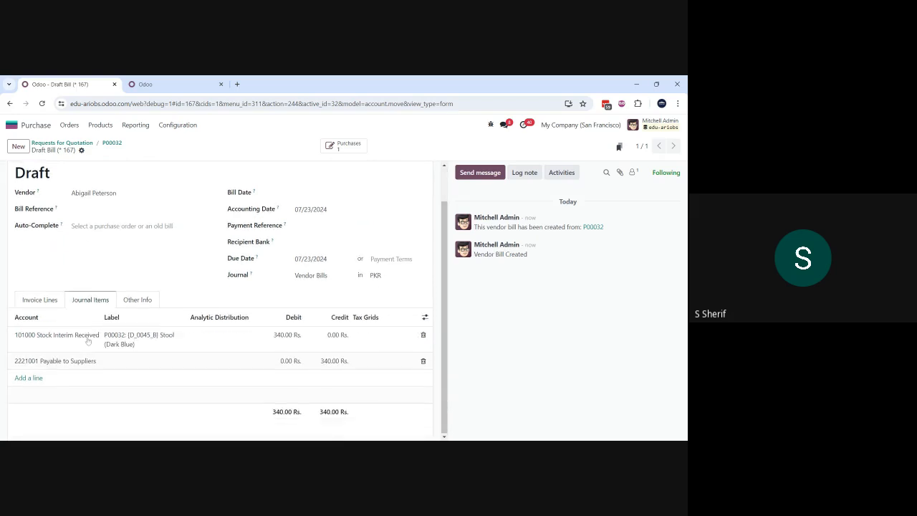
scroll(78, 315, "up", 1)
left_click(23, 172)
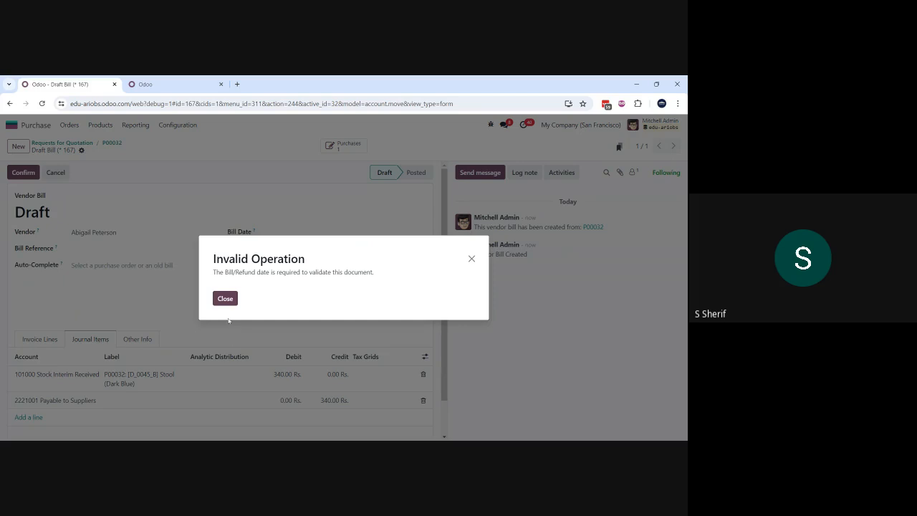
left_click(225, 299)
left_click(310, 234)
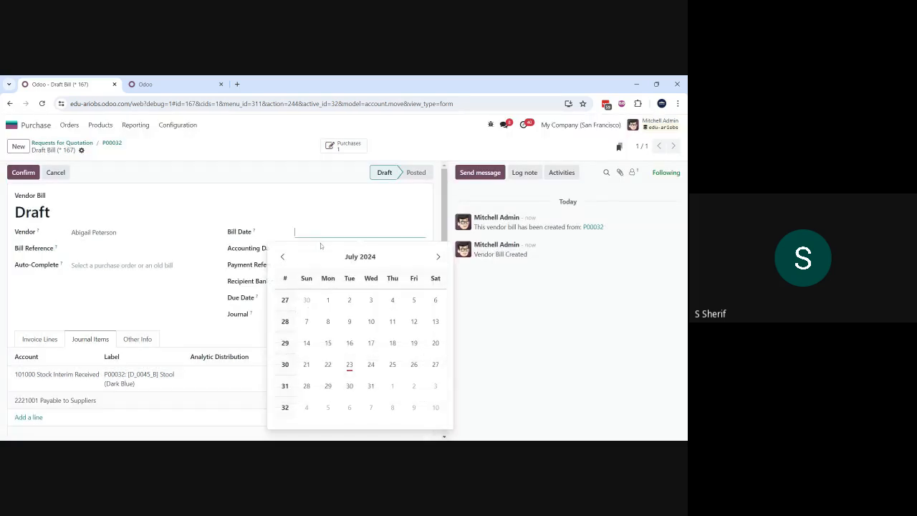
left_click(349, 365)
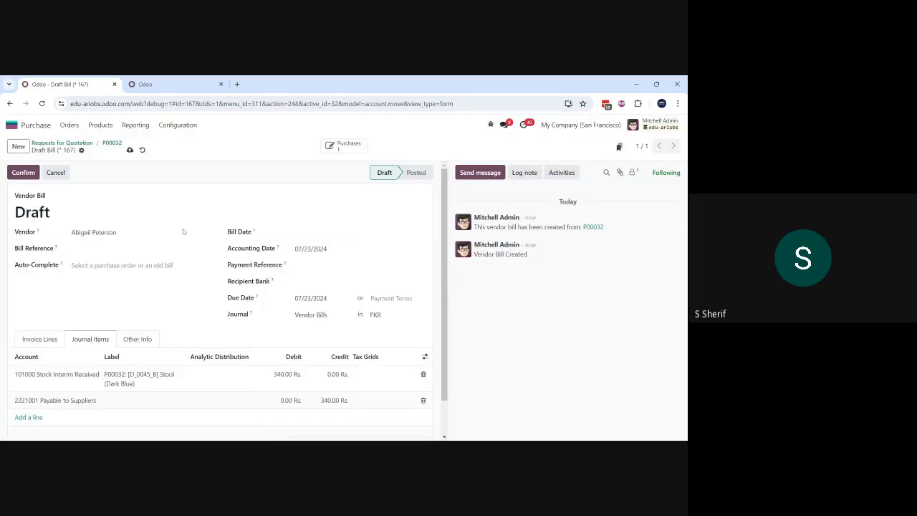
left_click(130, 149)
left_click(24, 174)
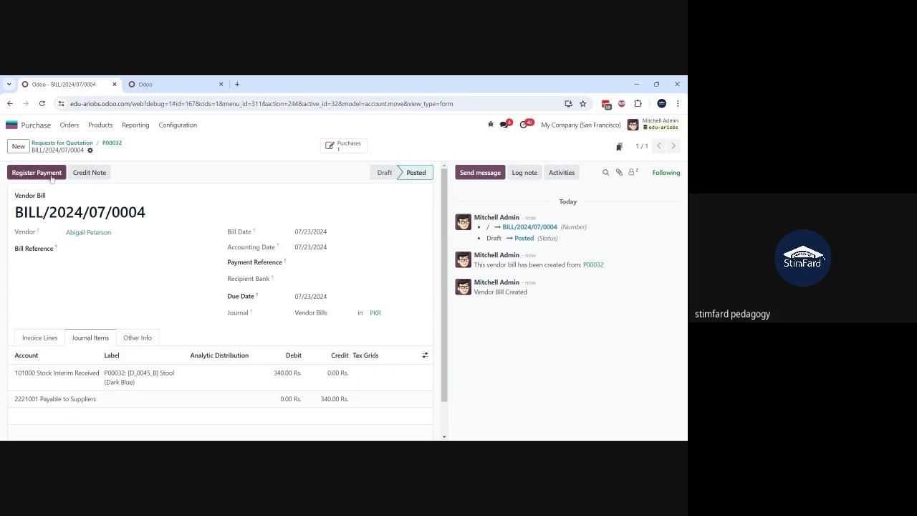
Step: Open the Stool product from the posted bill's invoice line and examine its general information, including cost and product category
left_click(45, 341)
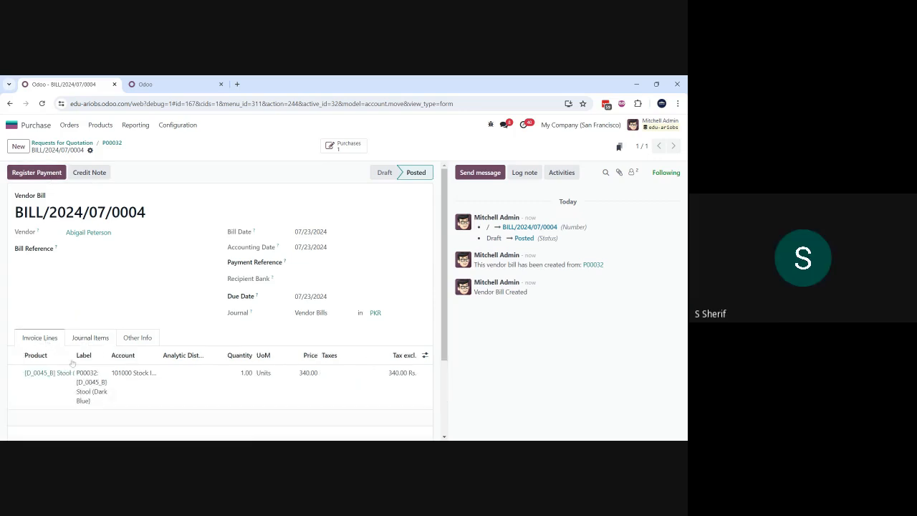
left_click(56, 374)
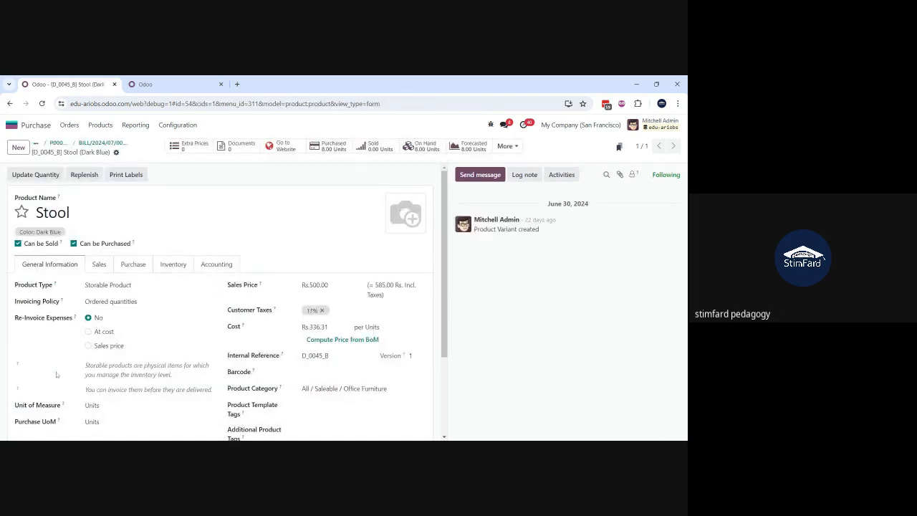
scroll(56, 374, "down", 1)
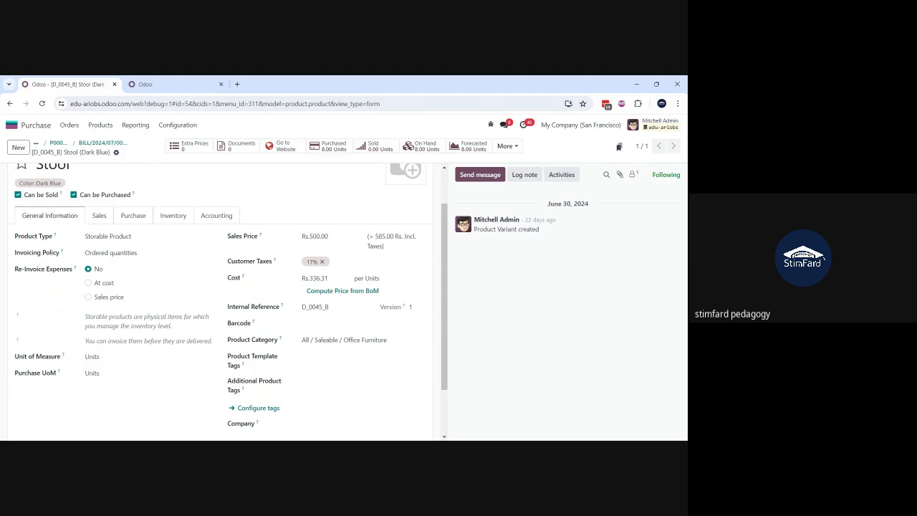
scroll(61, 280, "up", 1)
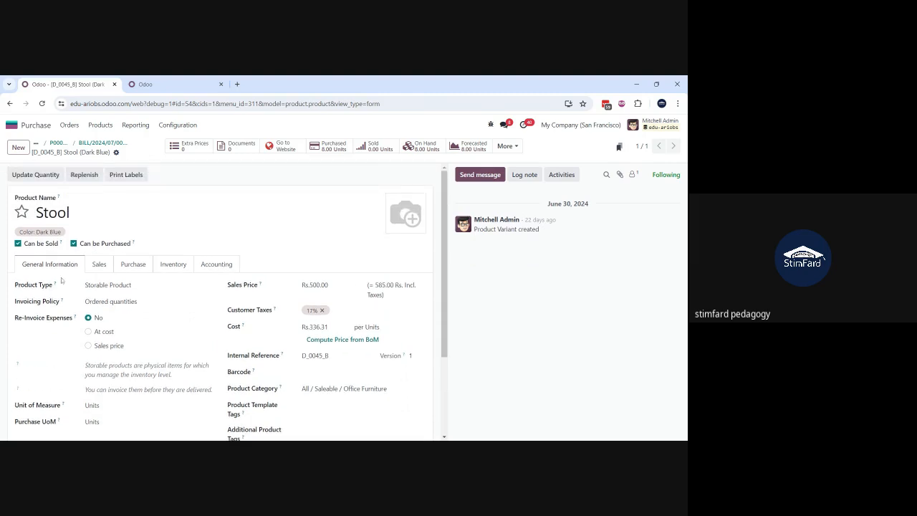
Step: Return to the posted vendor bill and examine the accounts, debits and credits in its journal items
left_click(90, 144)
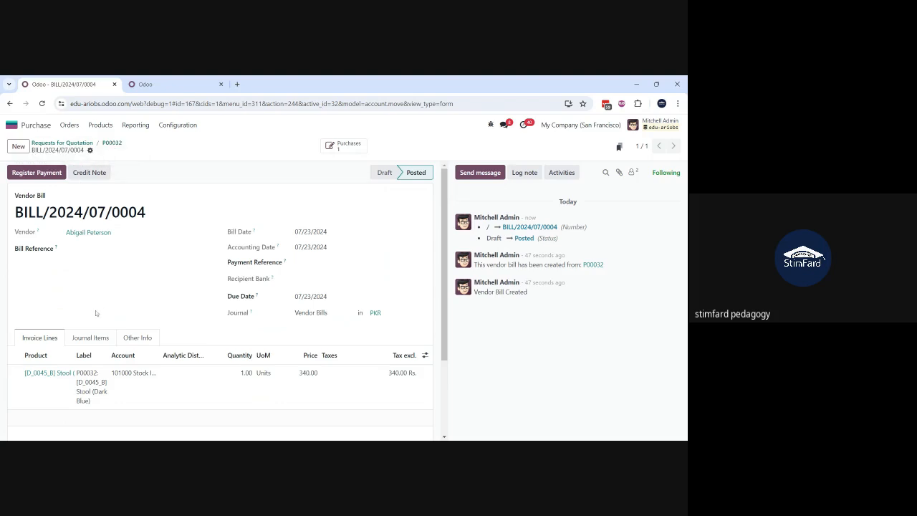
left_click(85, 341)
scroll(84, 343, "down", 1)
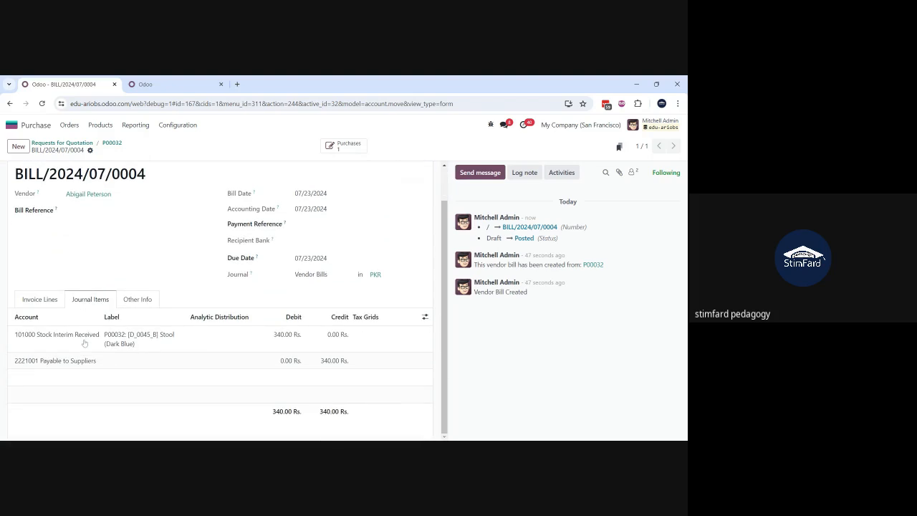
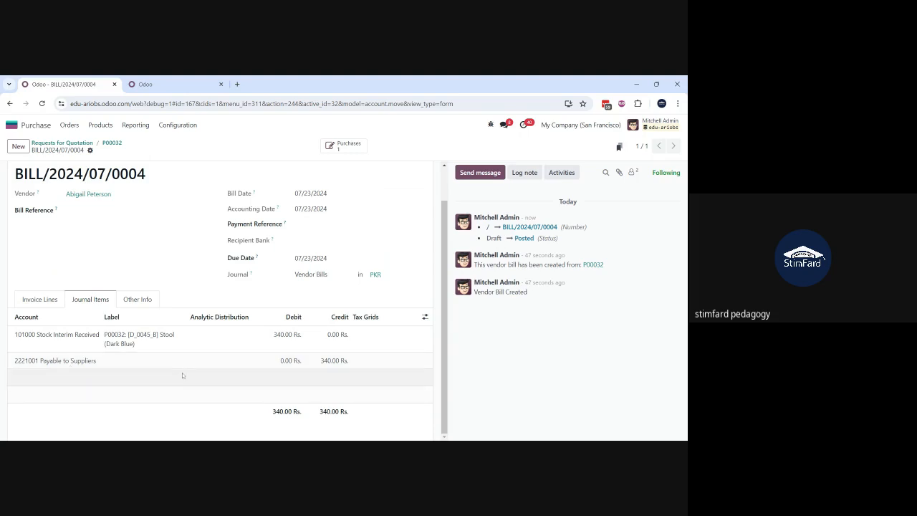
Step: Register a 340.00 Rs. payment for the posted vendor bill through the Bank journal with the Manual method, dated 07/23/2024
scroll(253, 356, "up", 1)
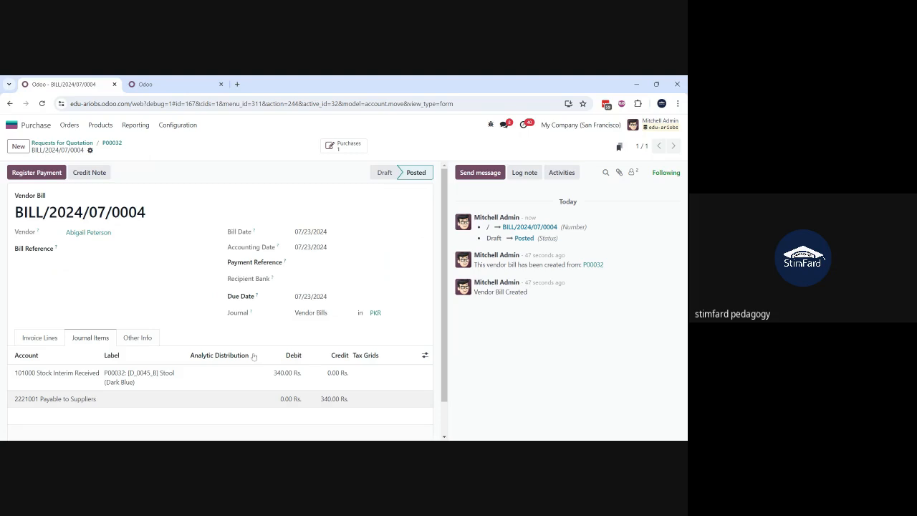
left_click(37, 173)
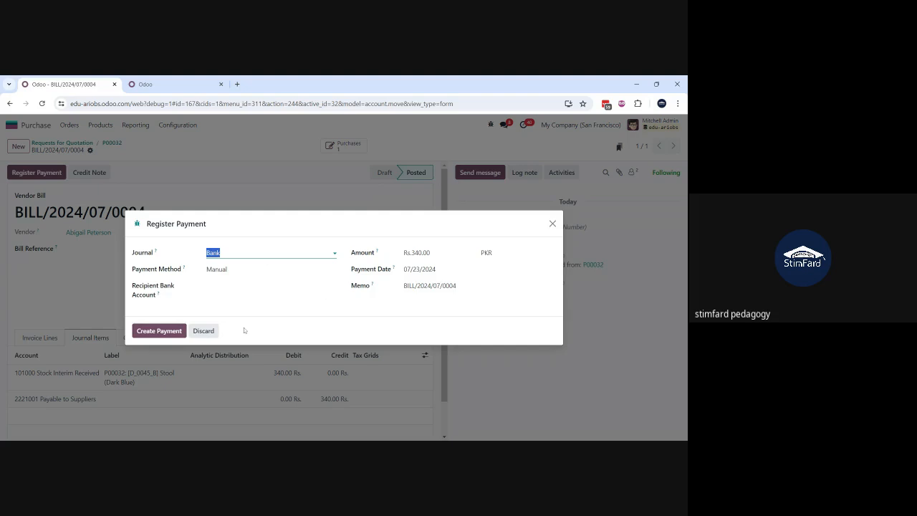
left_click(158, 331)
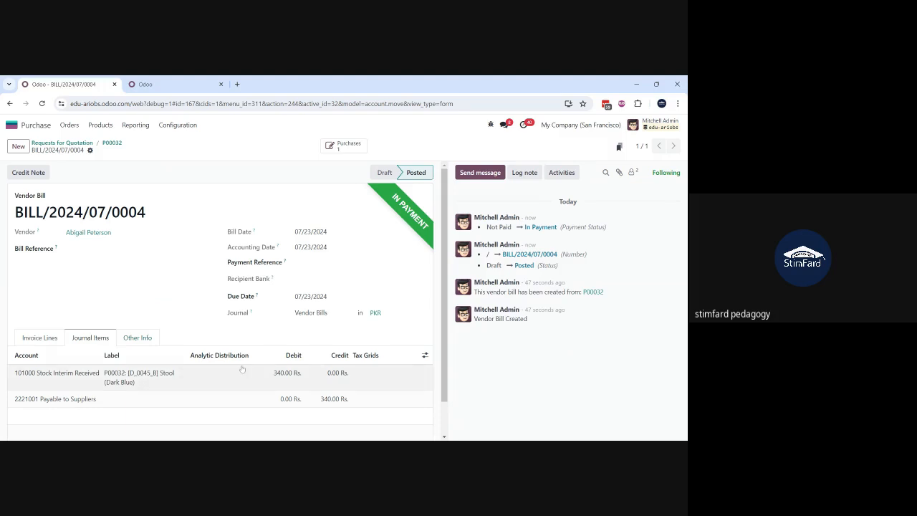
Step: Open the payment linked in the vendor bill's totals and view its journal entry
scroll(242, 369, "down", 1)
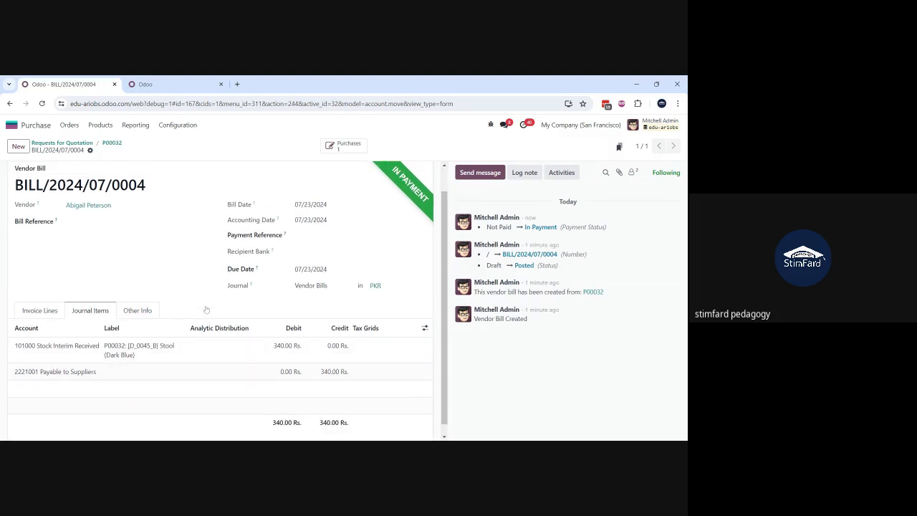
left_click(29, 315)
scroll(27, 320, "down", 2)
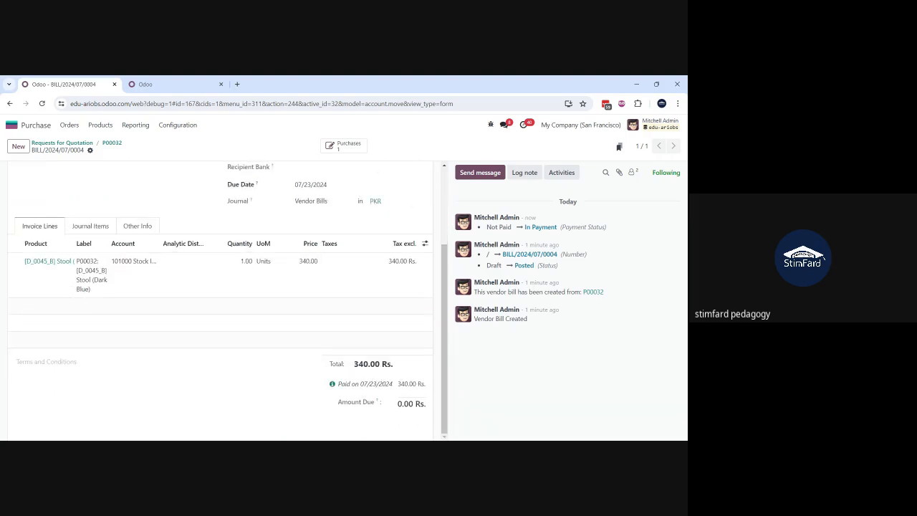
left_click(332, 386)
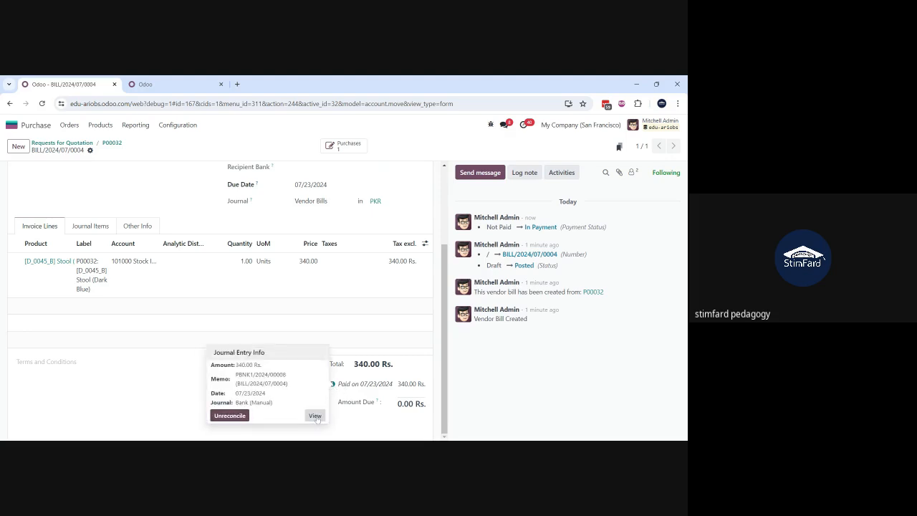
left_click(316, 416)
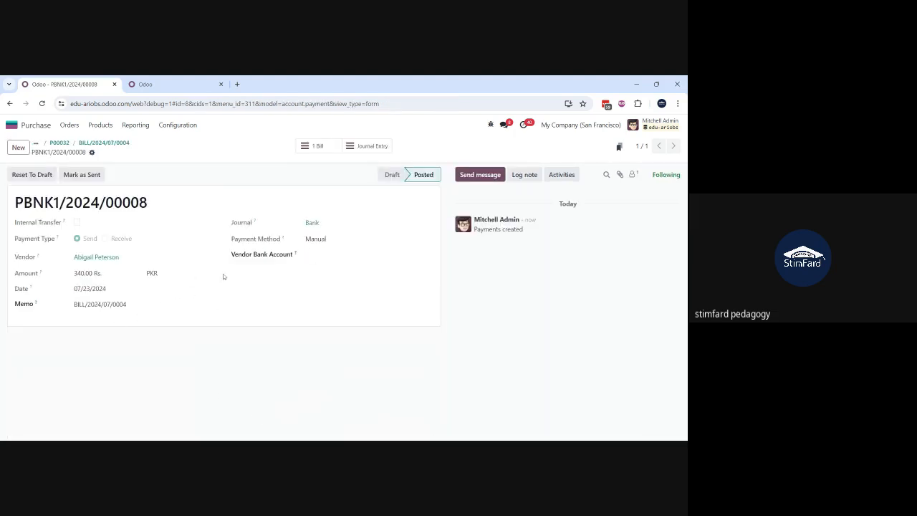
left_click(361, 149)
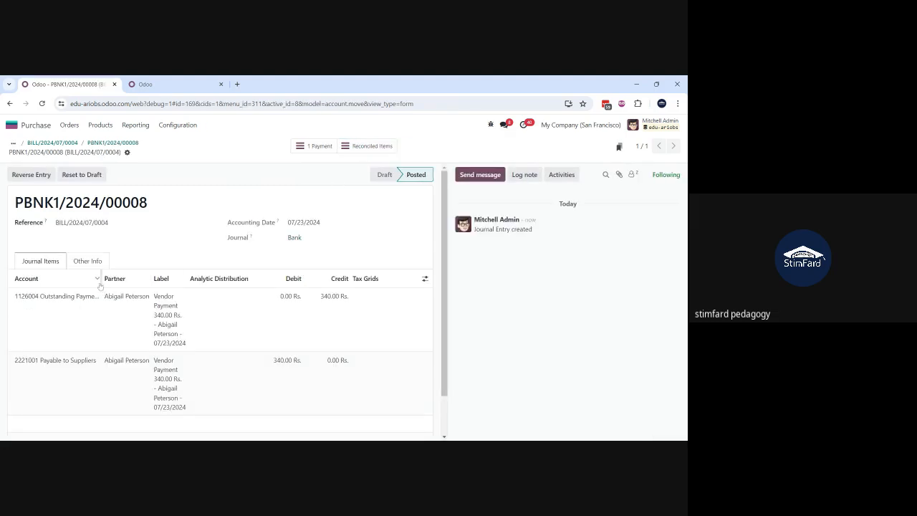
Step: Widen the Account column of the payment entry and examine the Outstanding Payments line and its credit amount
left_click_drag(101, 278, 140, 280)
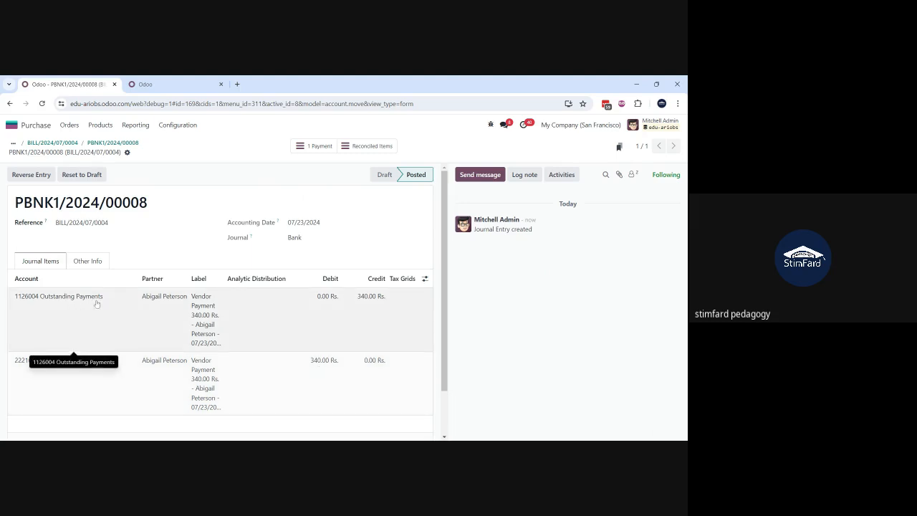
left_click_drag(101, 304, 23, 310)
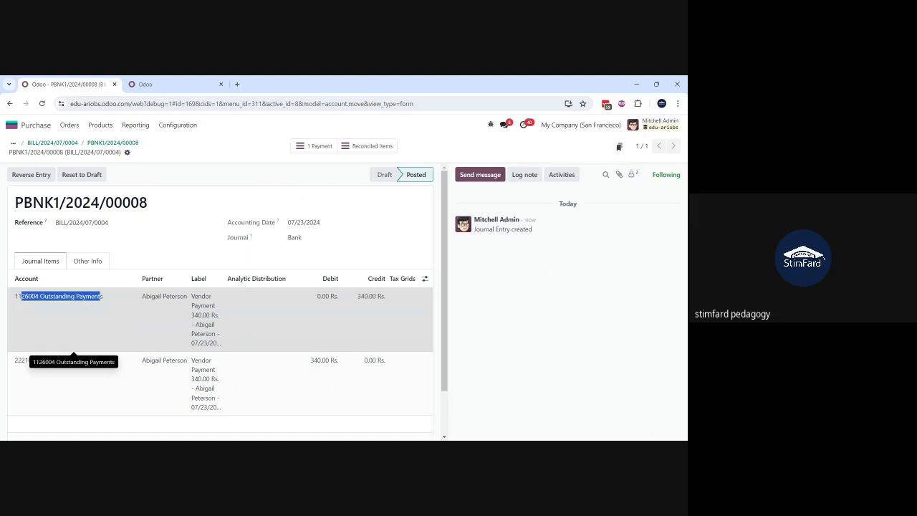
left_click(157, 256)
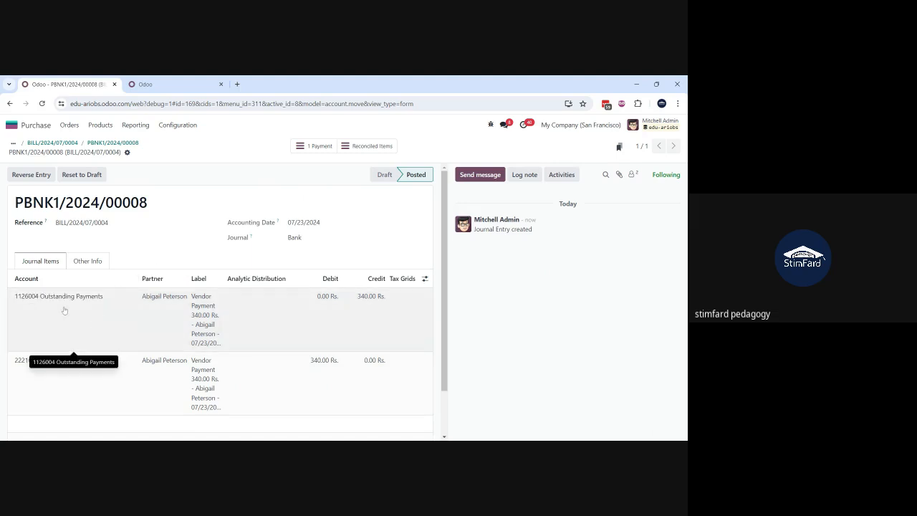
left_click(104, 303)
left_click_drag(104, 304, 13, 302)
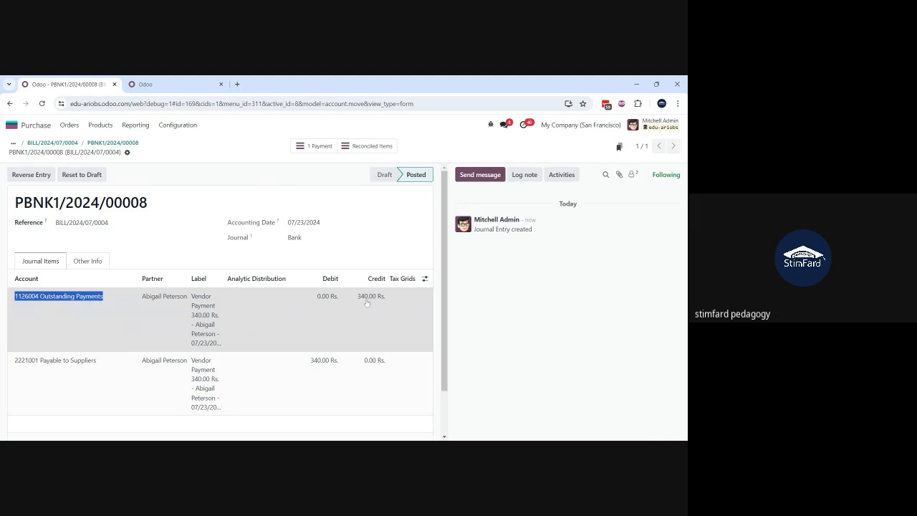
left_click(174, 249)
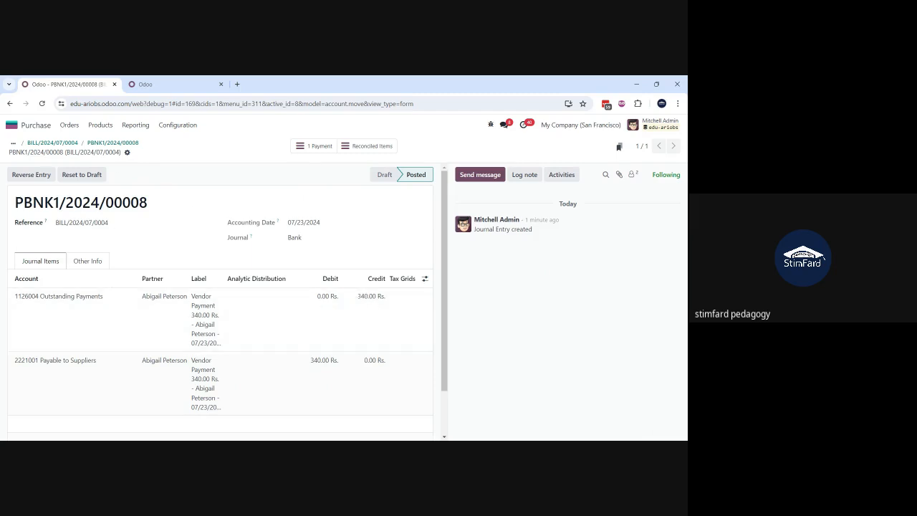
Step: Open Accounting in the second browser tab and list the Bank journal's transactions
left_click(159, 86)
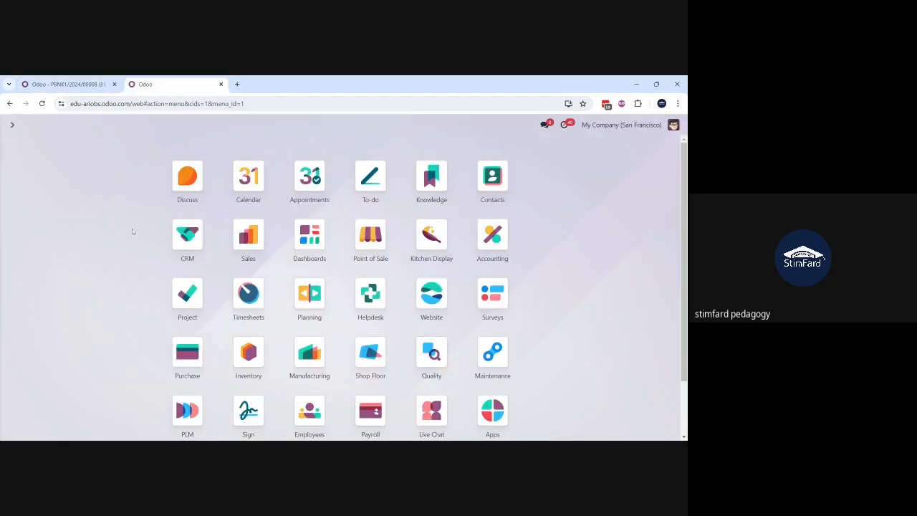
type("acco")
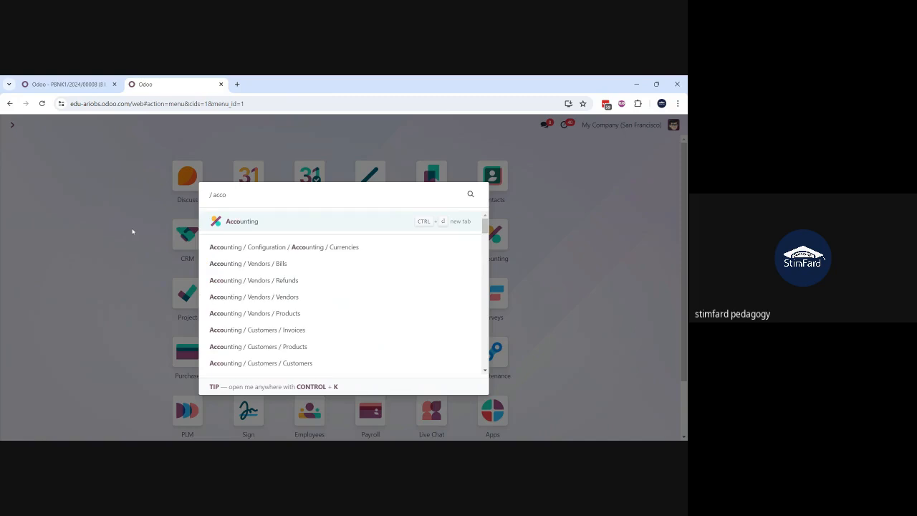
key("Return")
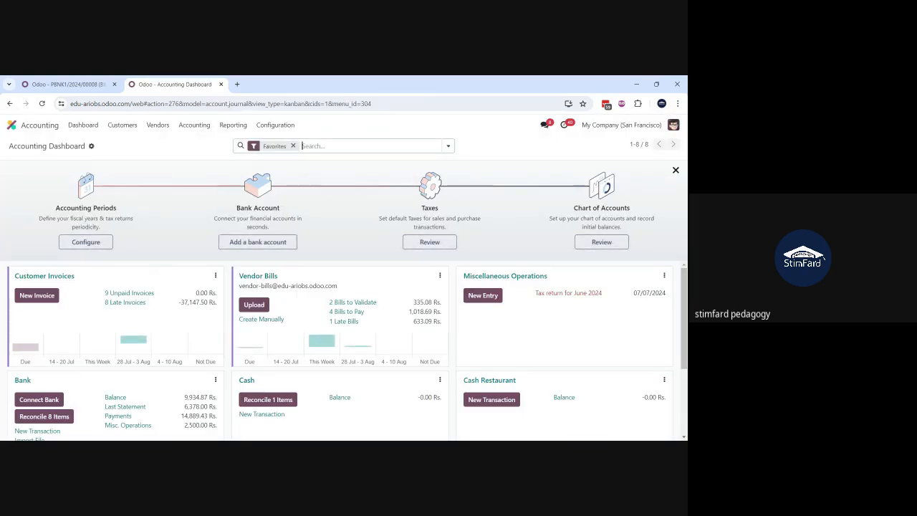
scroll(330, 320, "down", 1)
scroll(331, 320, "up", 1)
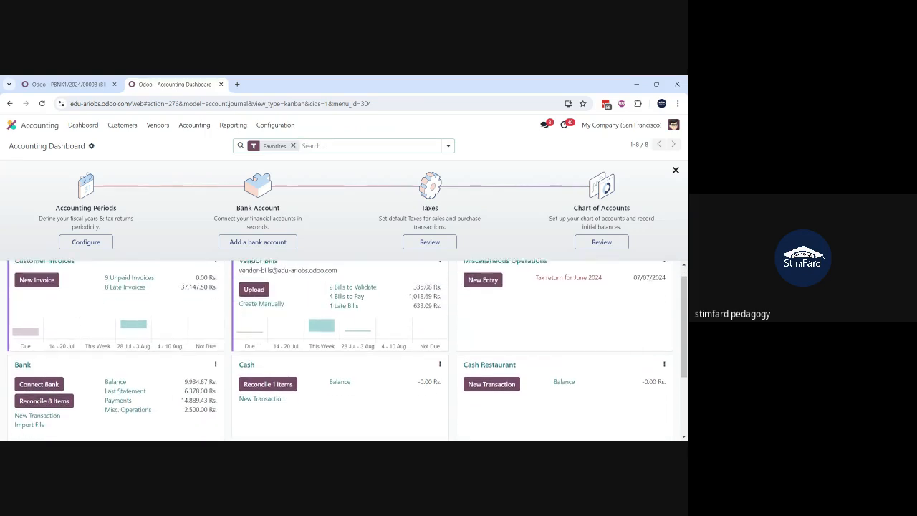
scroll(347, 350, "down", 1)
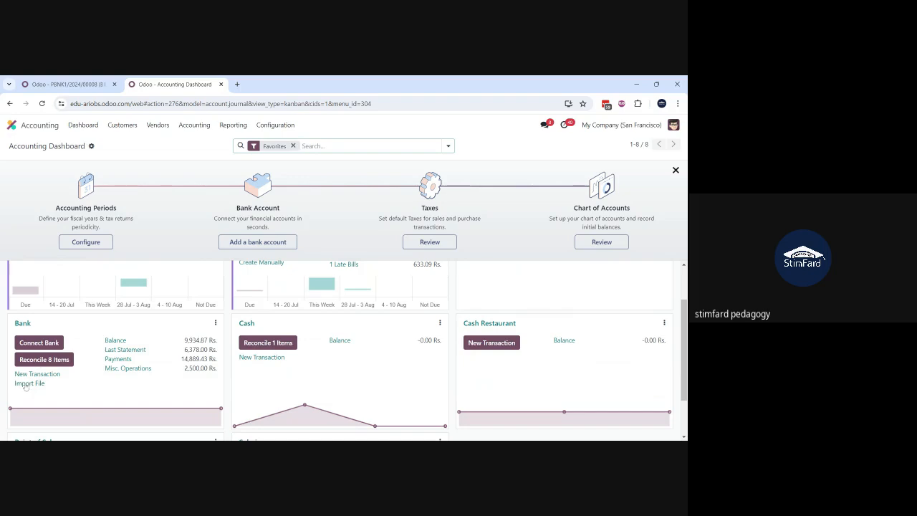
left_click(216, 323)
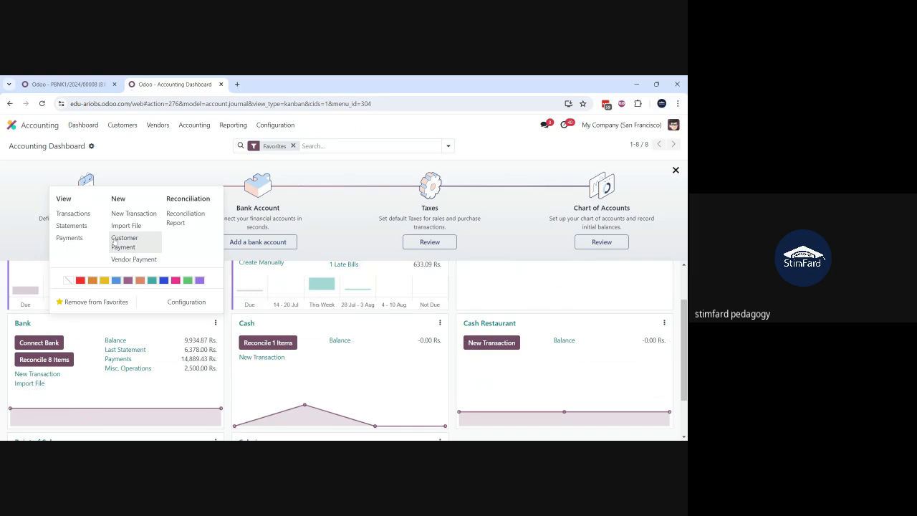
left_click(75, 214)
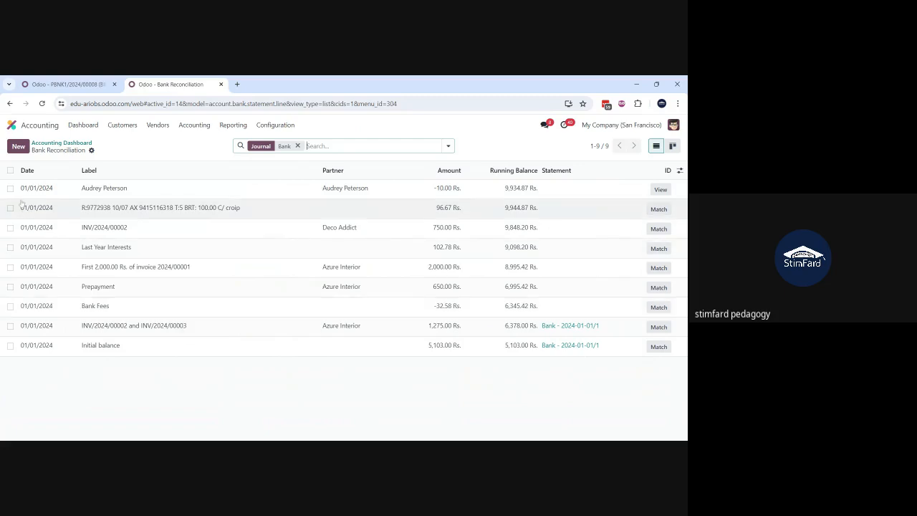
Step: Select only the two bank transactions with amounts -10.00 Rs. and 96.67 Rs., leaving all others unselected
left_click(10, 170)
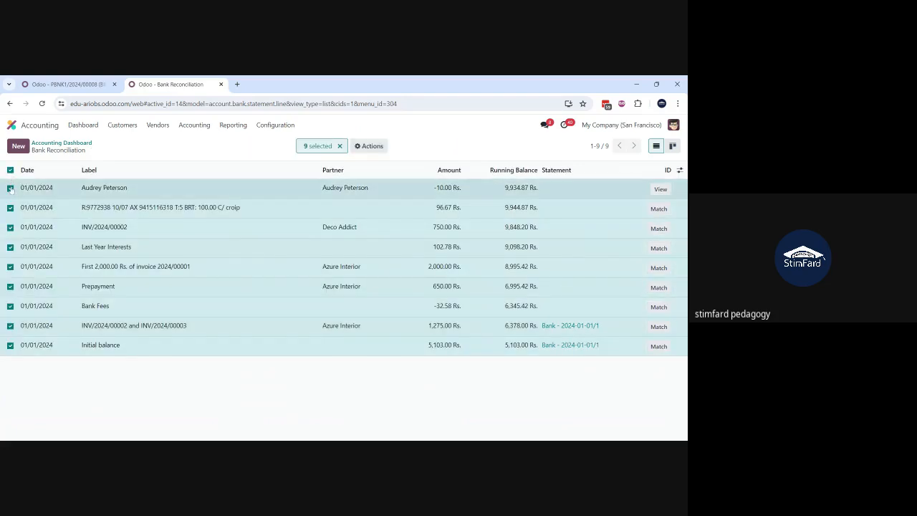
left_click(10, 228)
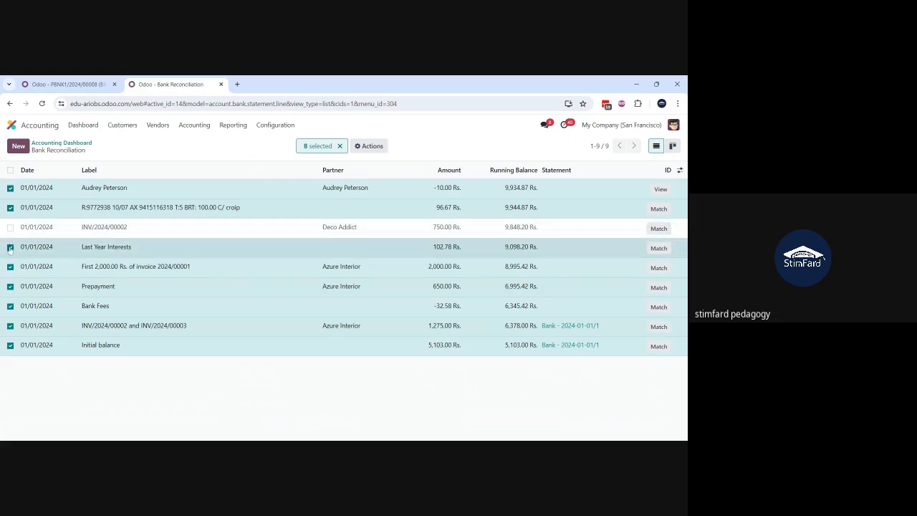
left_click(10, 247)
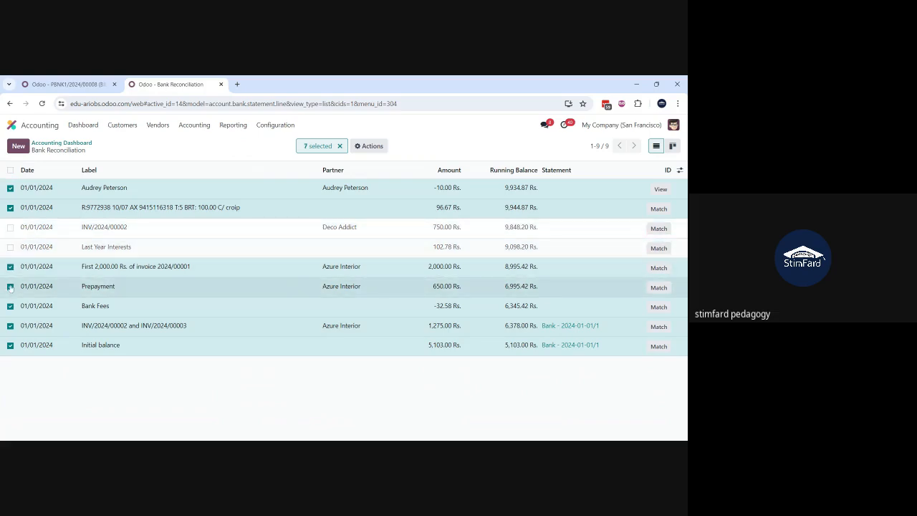
left_click(10, 286)
left_click(10, 307)
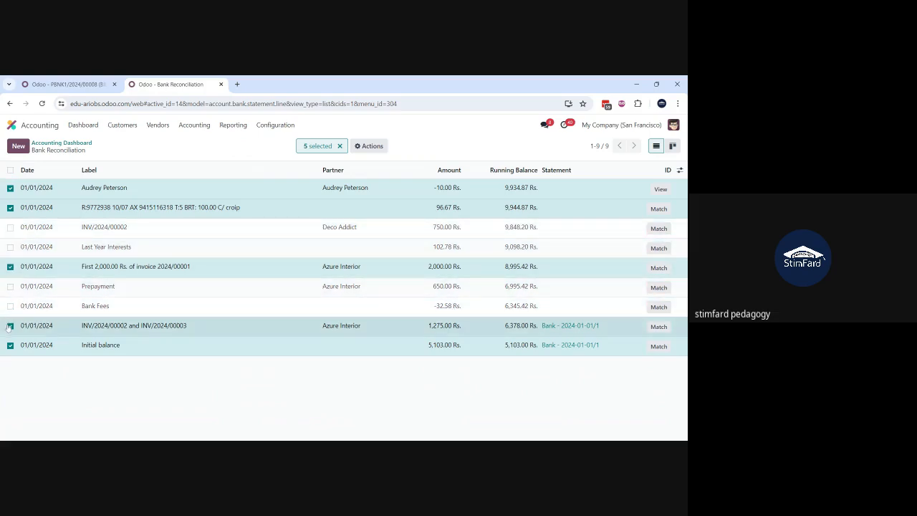
left_click(10, 346)
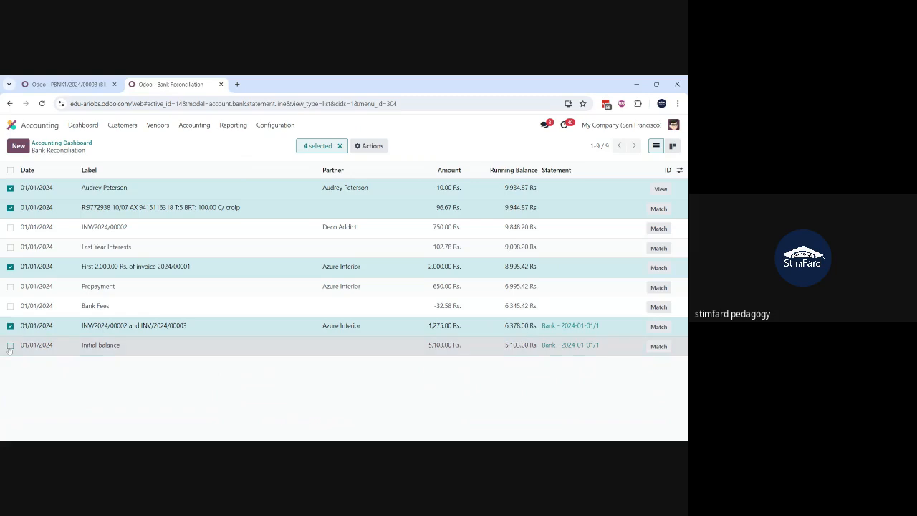
left_click(10, 267)
left_click(10, 325)
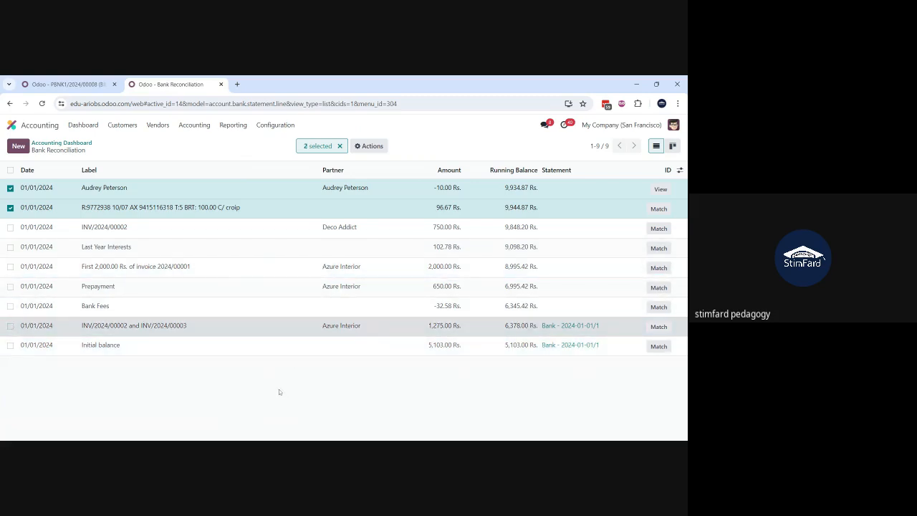
Step: Export the selected bank transactions as XLSX with only the Amount, Date, Label, Partner and Statement fields
left_click(373, 147)
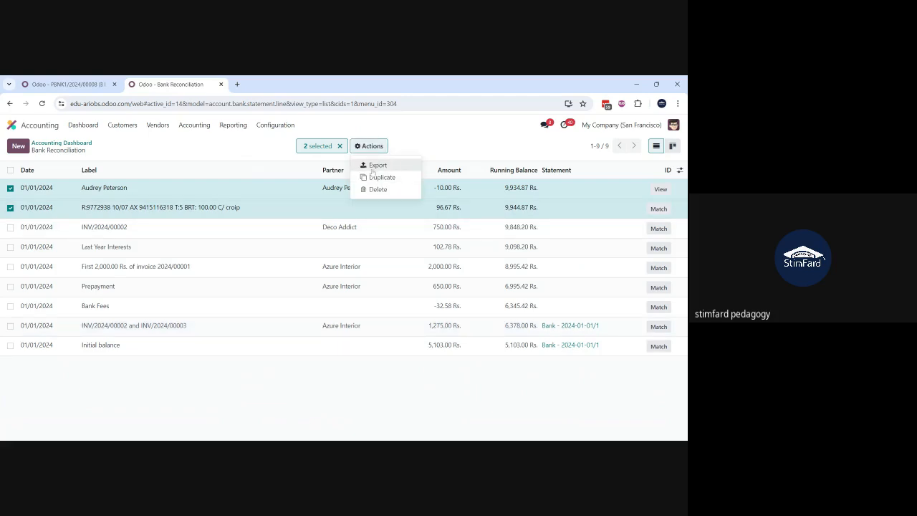
left_click(374, 166)
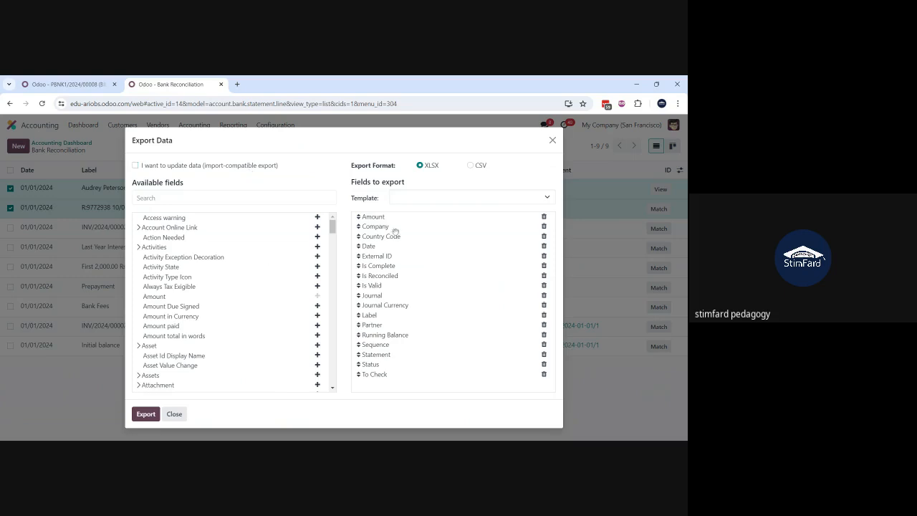
left_click(544, 228)
left_click(544, 227)
left_click(544, 237)
left_click(544, 236)
left_click(544, 237)
left_click(544, 238)
left_click(544, 237)
left_click(544, 237)
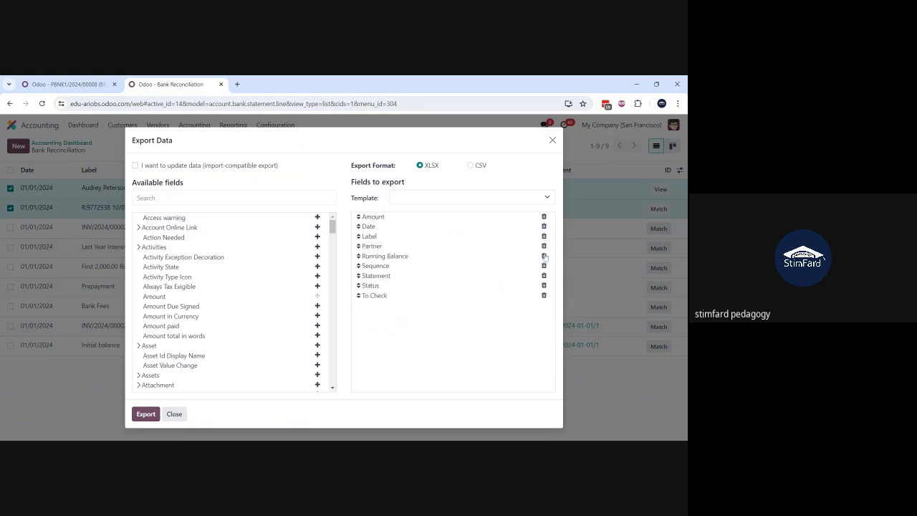
left_click(544, 256)
left_click(544, 256)
left_click(544, 266)
left_click(544, 266)
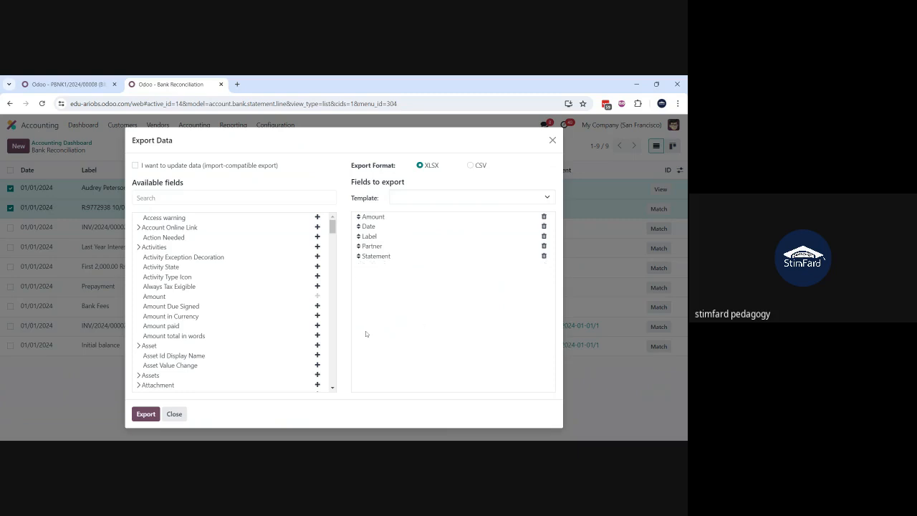
left_click(147, 415)
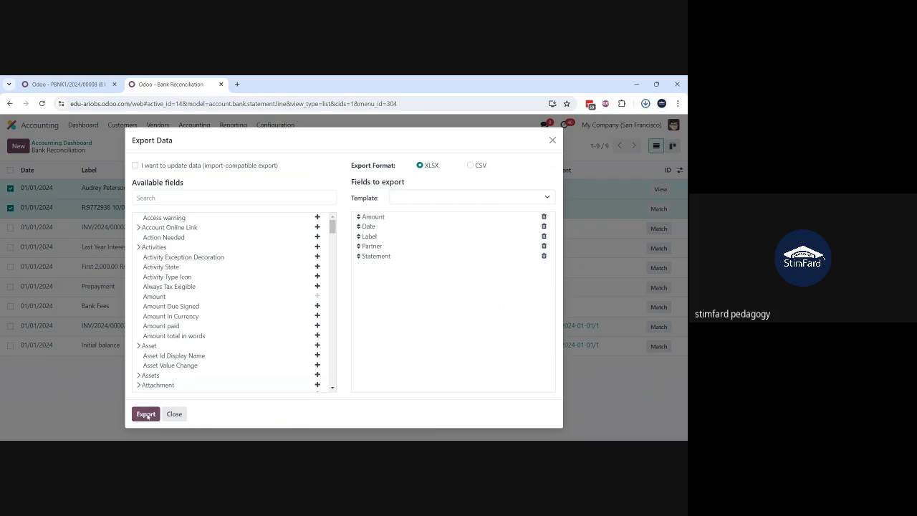
Step: Open the exported bank statement line file in Excel and examine its column headings and two transaction rows
left_click(631, 118)
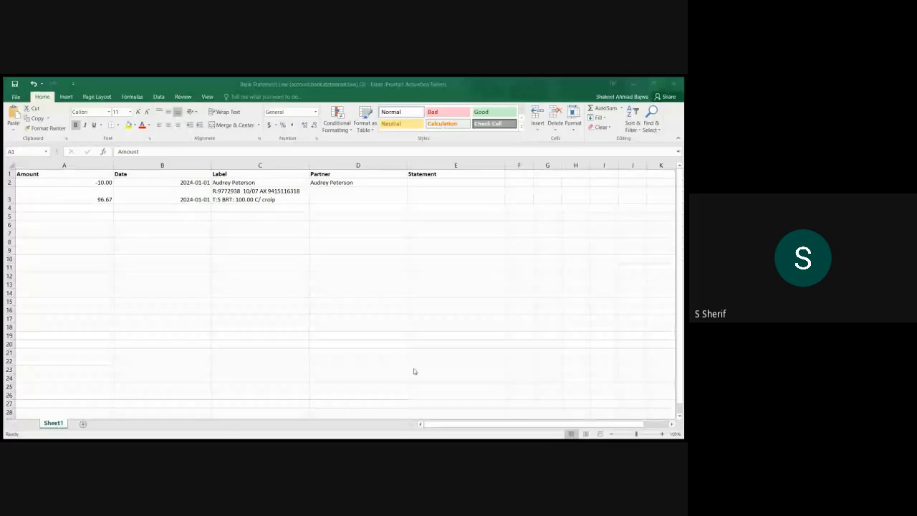
left_click(162, 242)
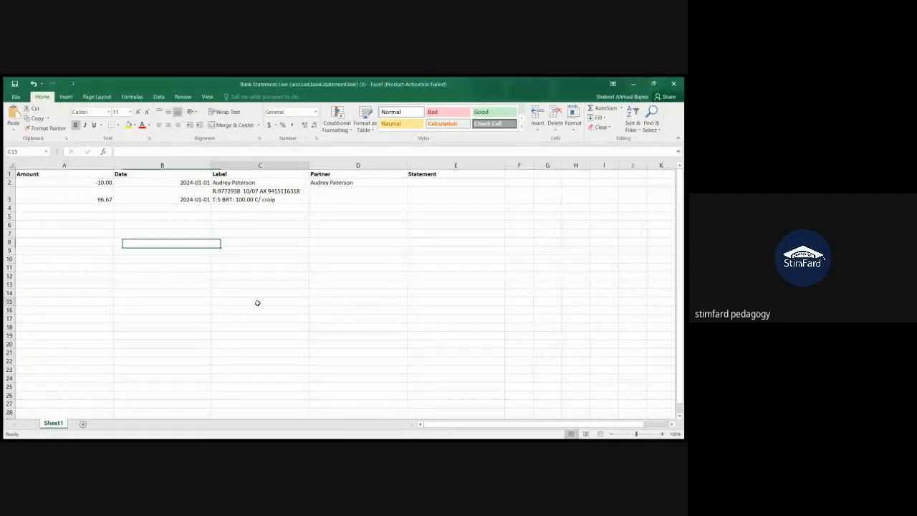
left_click(258, 303)
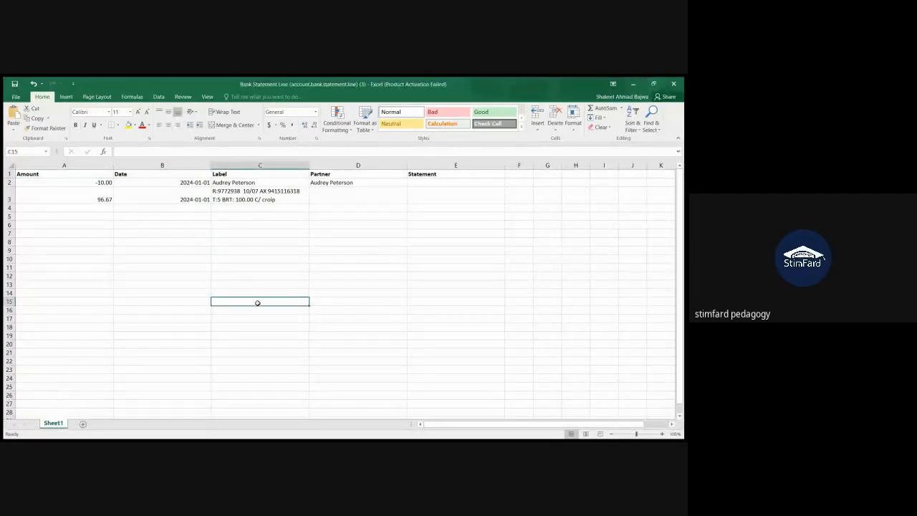
left_click(100, 174)
left_click_drag(120, 170, 412, 201)
left_click(267, 249)
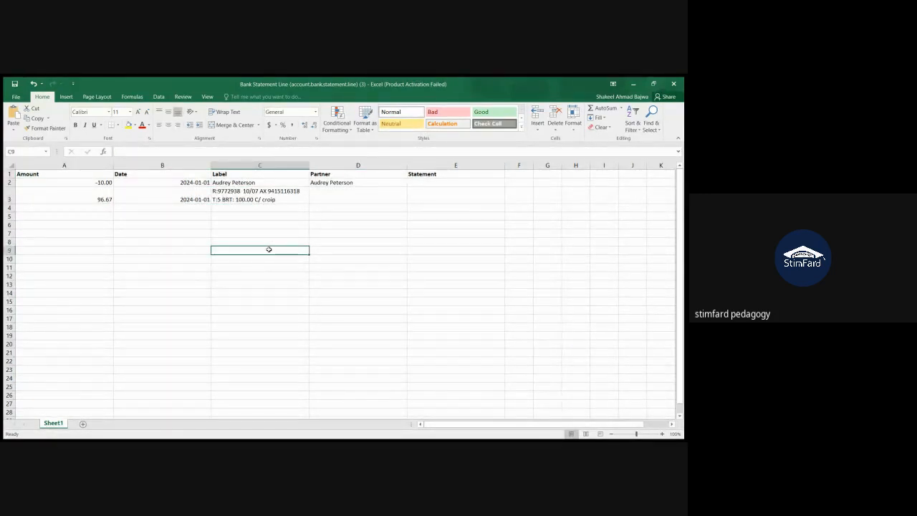
Step: Examine the exported columns from Amount to Statement and the amount, date and partner cells of the transaction rows
left_click(81, 166)
left_click_drag(81, 167, 439, 159)
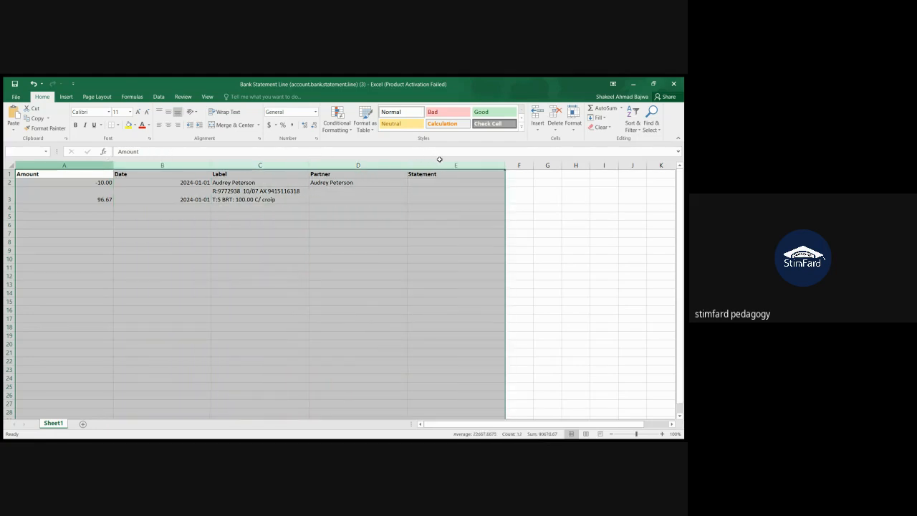
left_click(357, 207)
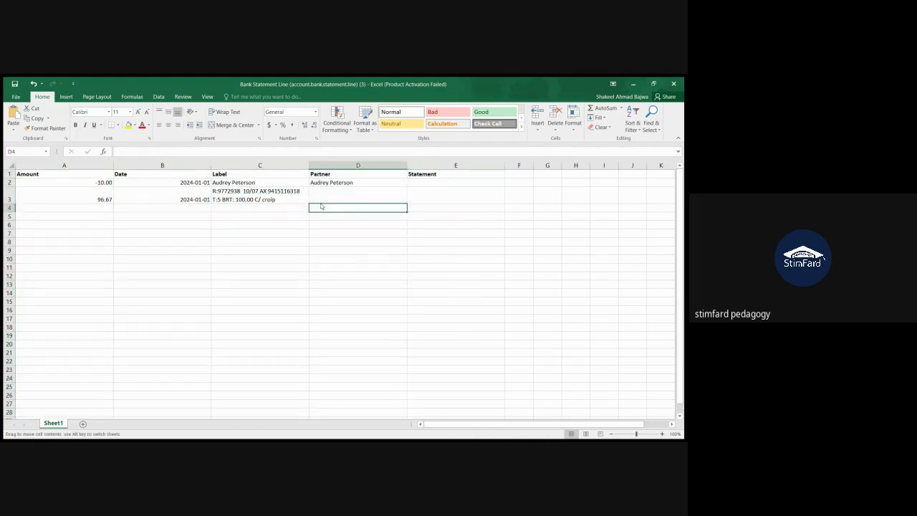
left_click(318, 195)
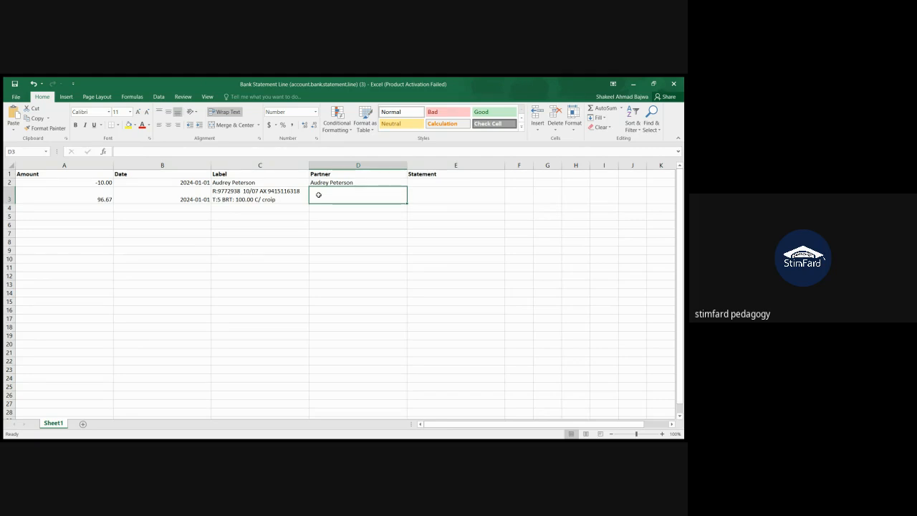
left_click(166, 192)
left_click(122, 184)
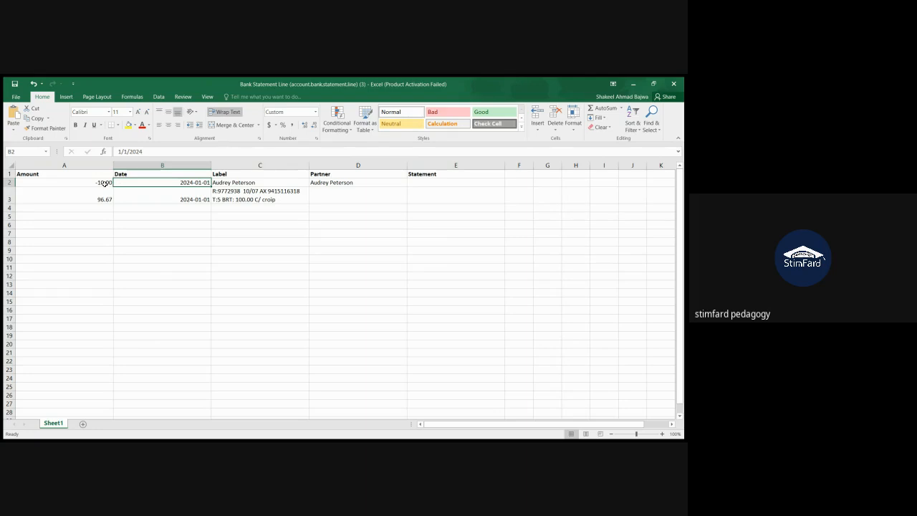
left_click(103, 183)
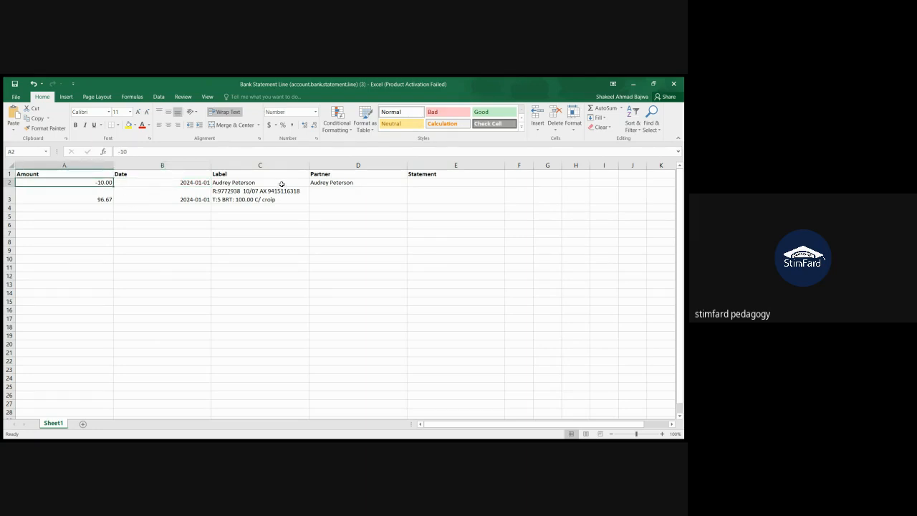
Step: Replace both the Label and the Partner of the -10.00 transaction with the vendor's name copied from the other window
key("alt+Tab")
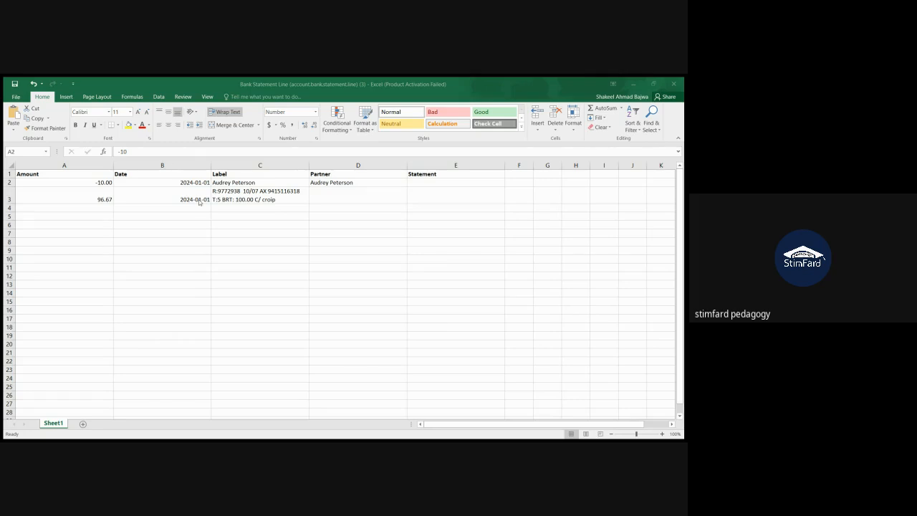
left_click(190, 298)
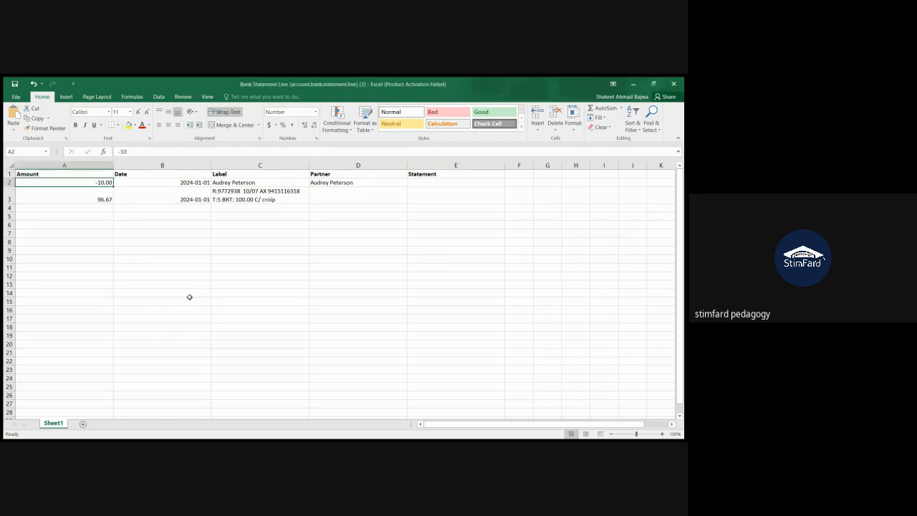
left_click(263, 184)
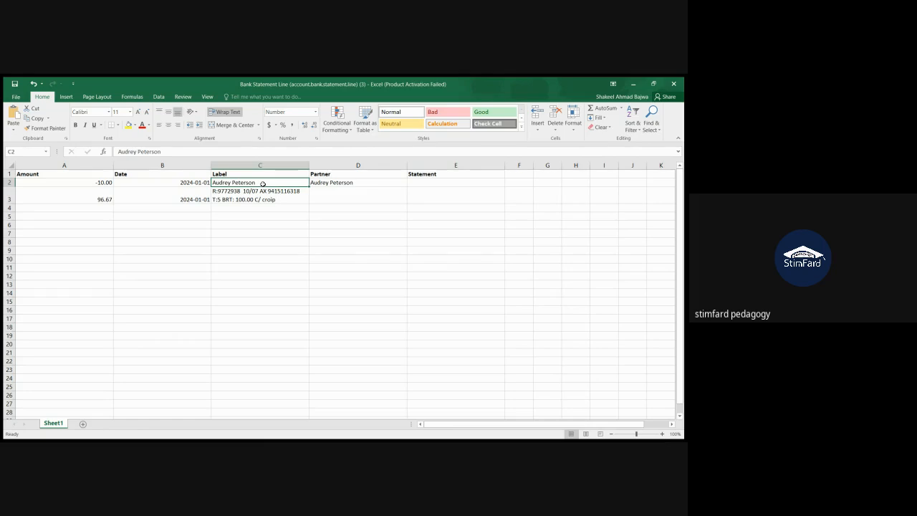
type("Abigail Peterson")
left_click(332, 182)
type("Abigail Peterson")
left_click(320, 193)
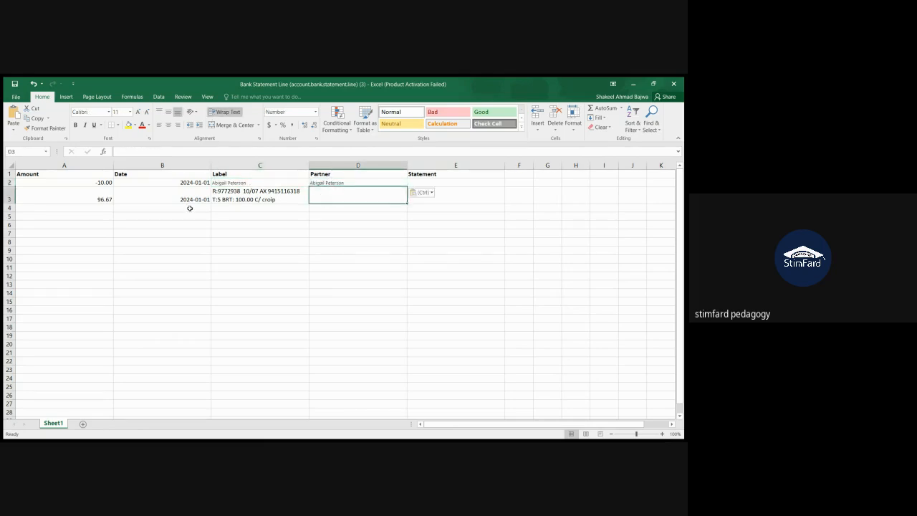
Step: Fill in the empty Partner cell of the 96.67 transaction with the same copied vendor's name
left_click(24, 199)
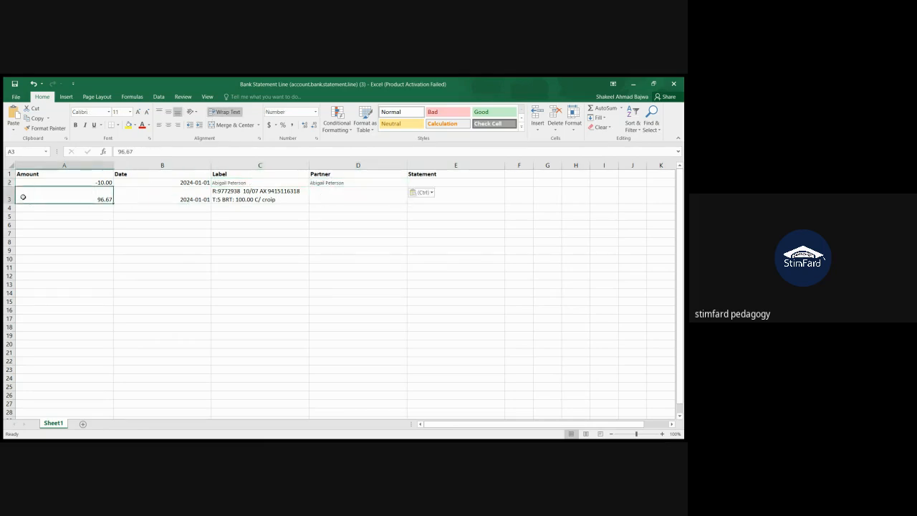
left_click(313, 196)
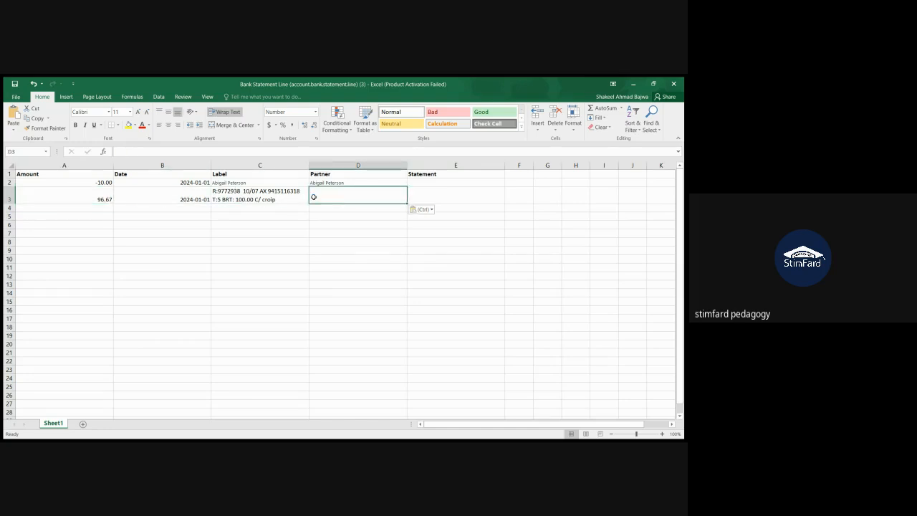
type("Abigail Peterson")
left_click(273, 197)
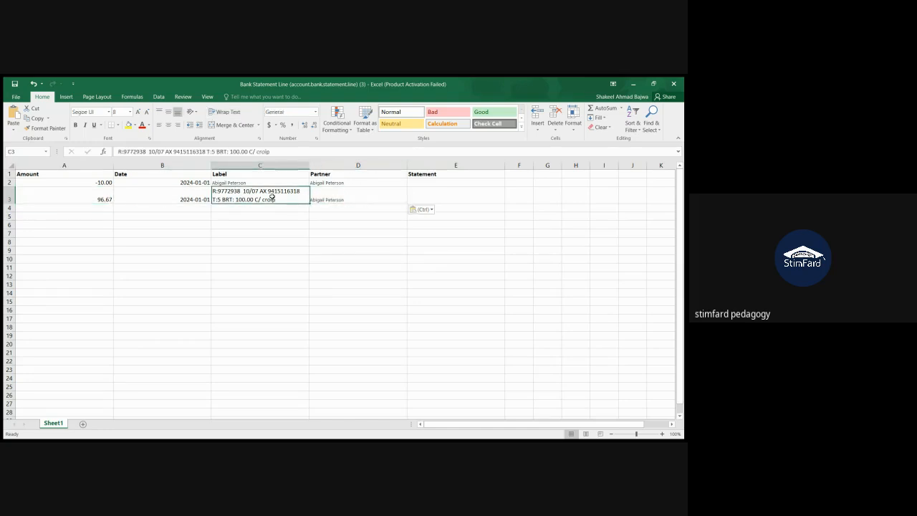
Step: Set the Date of both transaction rows to 2024-07-23, filling the second row from the first
left_click(159, 197)
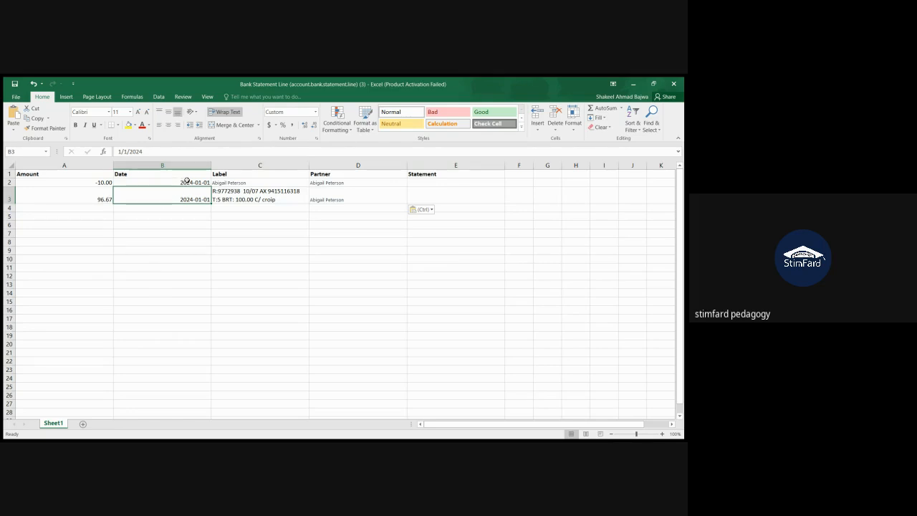
left_click(187, 182)
double_click(187, 182)
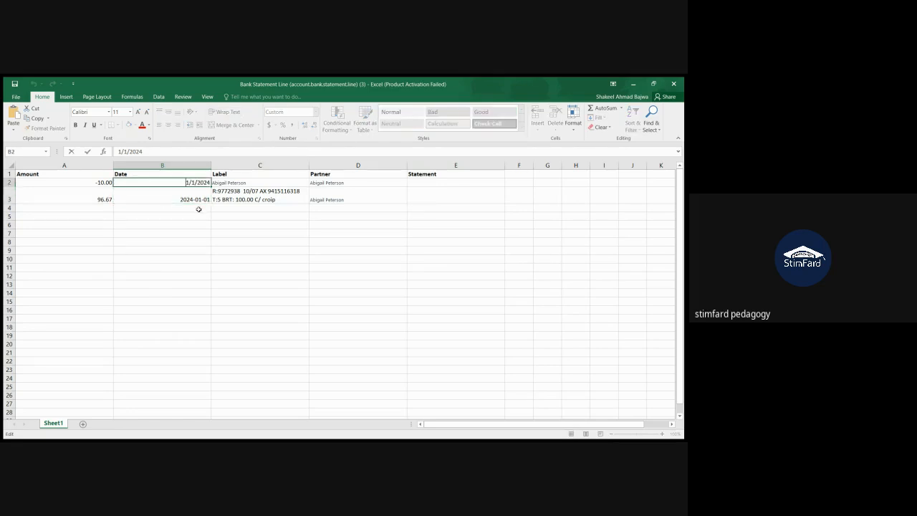
key("Delete")
type("7")
key("BackSpace")
type("23")
left_click(199, 209)
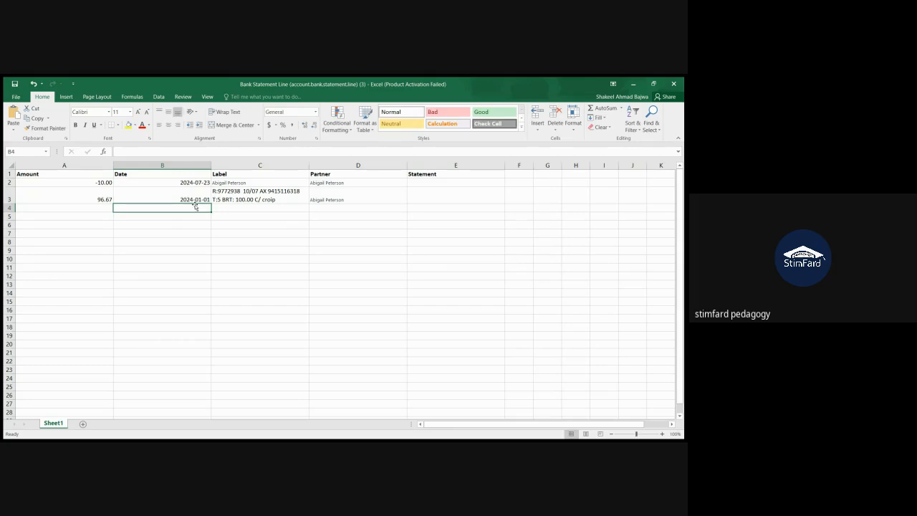
left_click(193, 190)
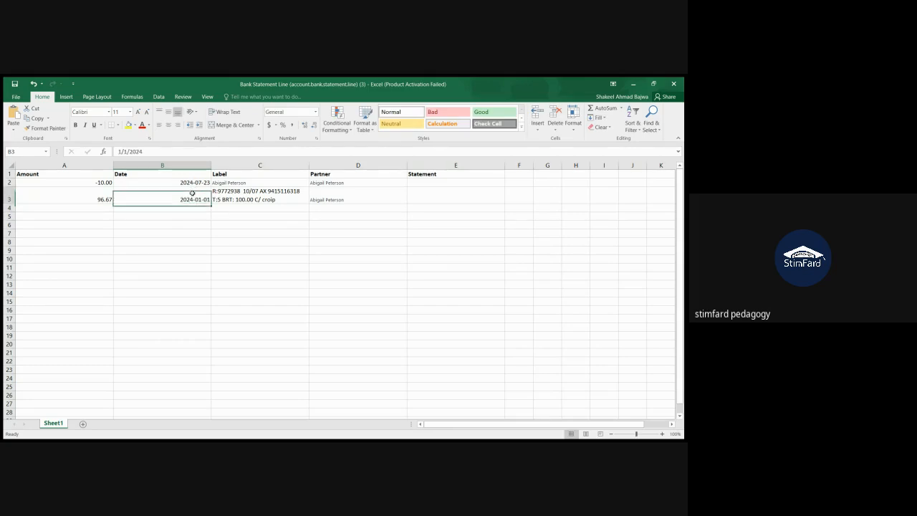
key("ctrl+d")
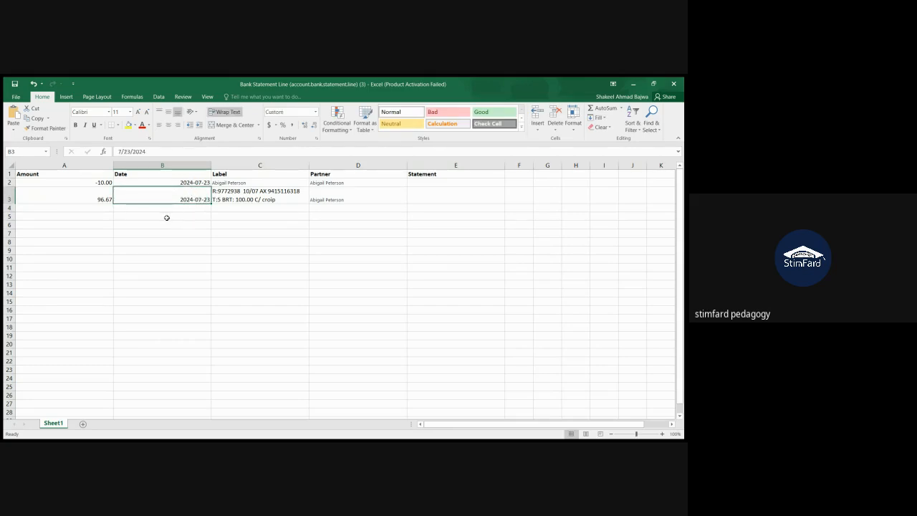
left_click(167, 217)
Step: Set the Amount of the first transaction row to -340
left_click(110, 180)
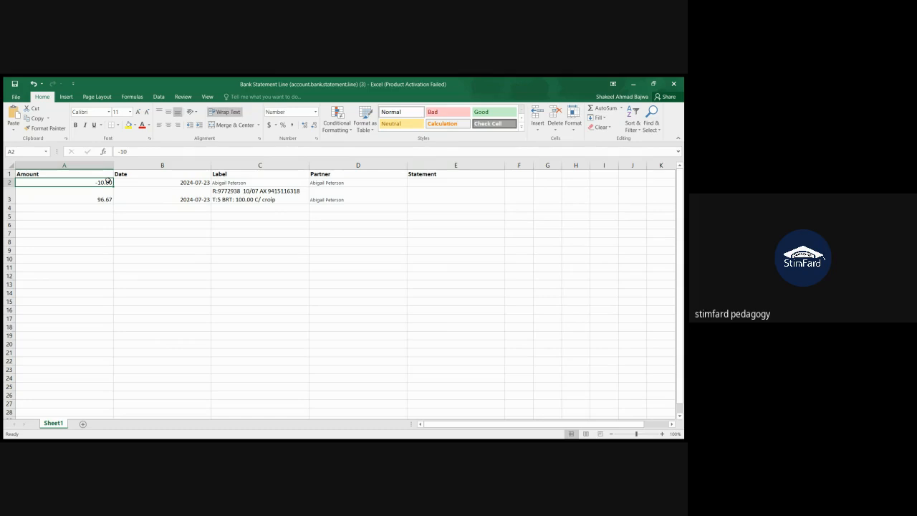
type("-340")
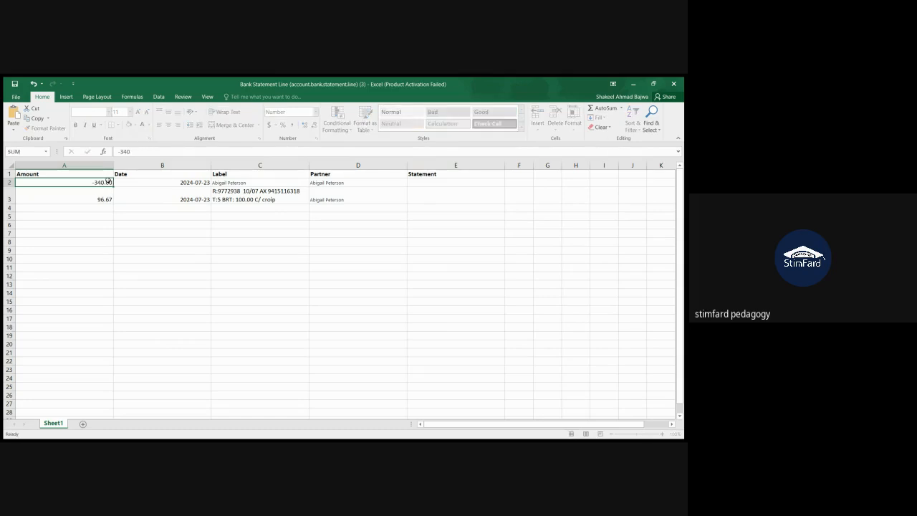
key("Return")
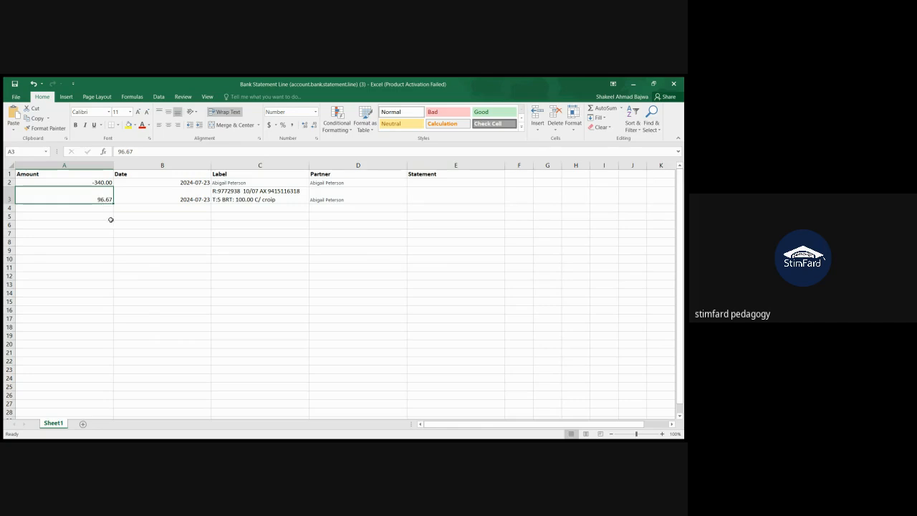
left_click(349, 224)
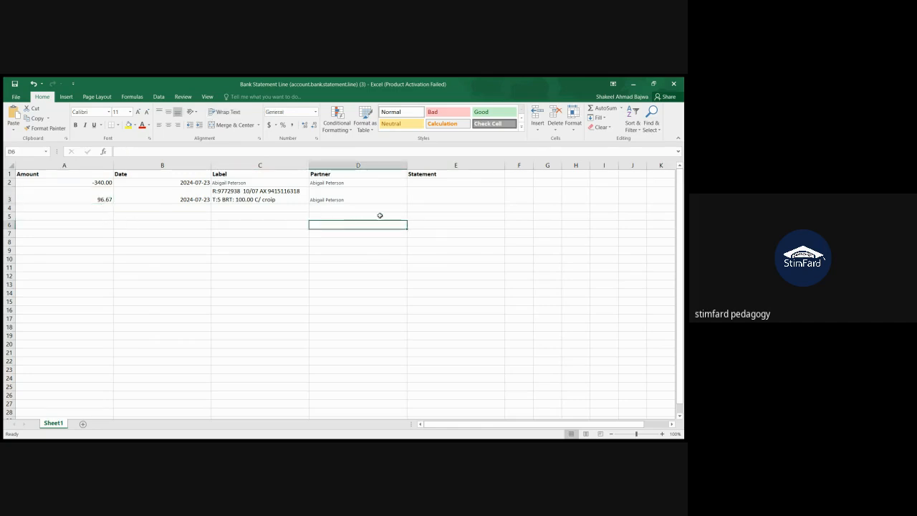
Step: Enter 7/23/2024-1 as the Statement of the -340.00 transaction, building it from the row's copied date
left_click(426, 182)
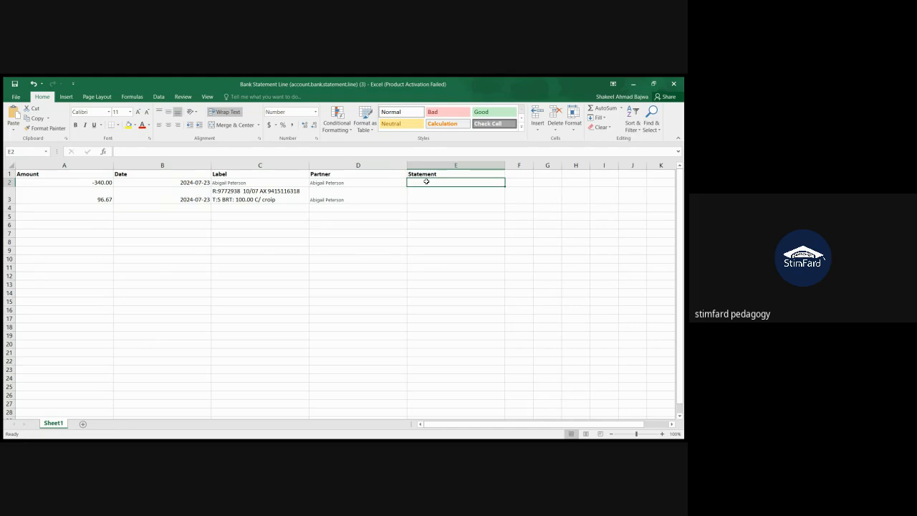
left_click(179, 183)
key("ctrl+c")
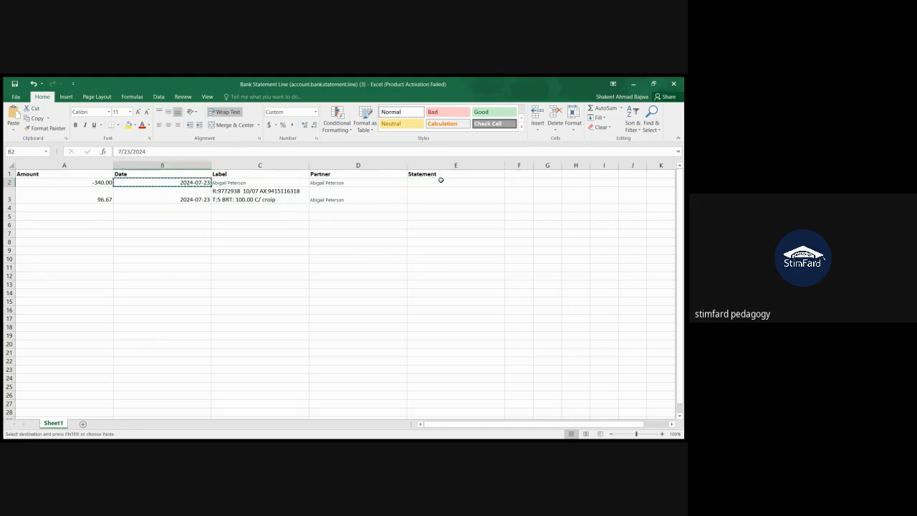
left_click(447, 182)
key("ctrl+v")
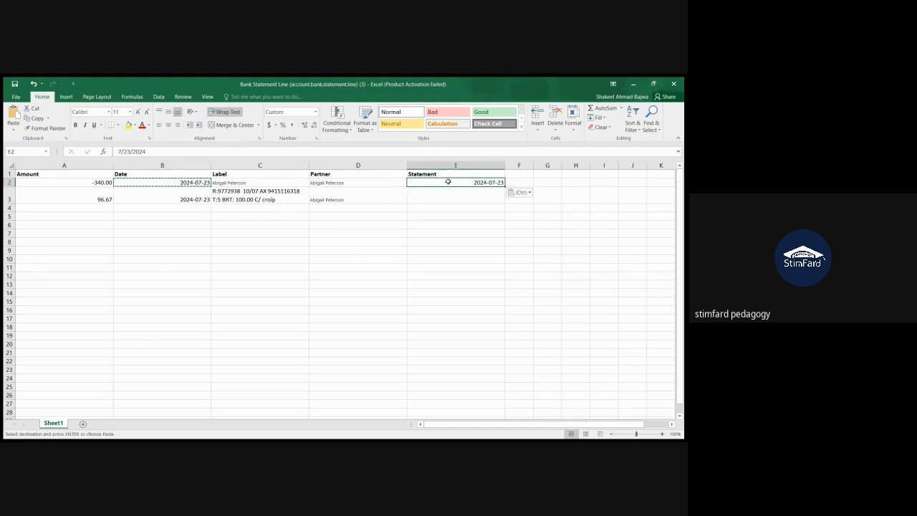
type("-1")
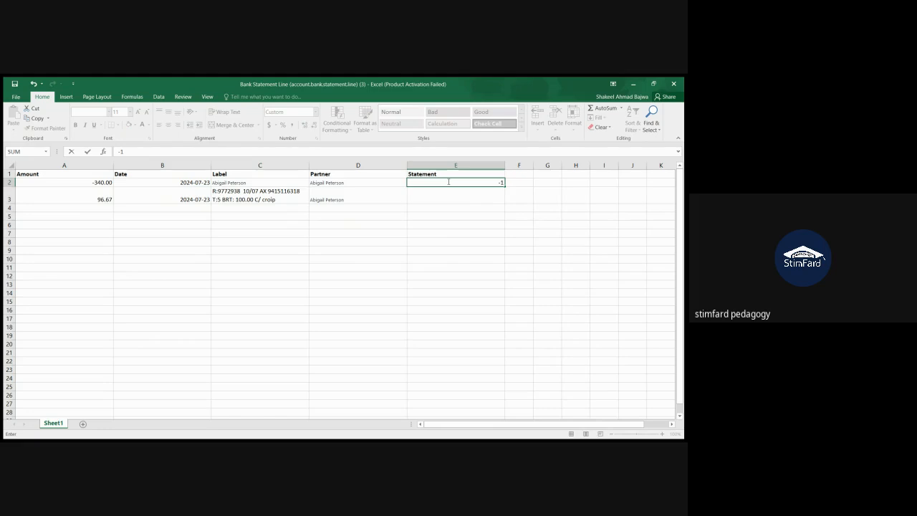
key("ctrl+z")
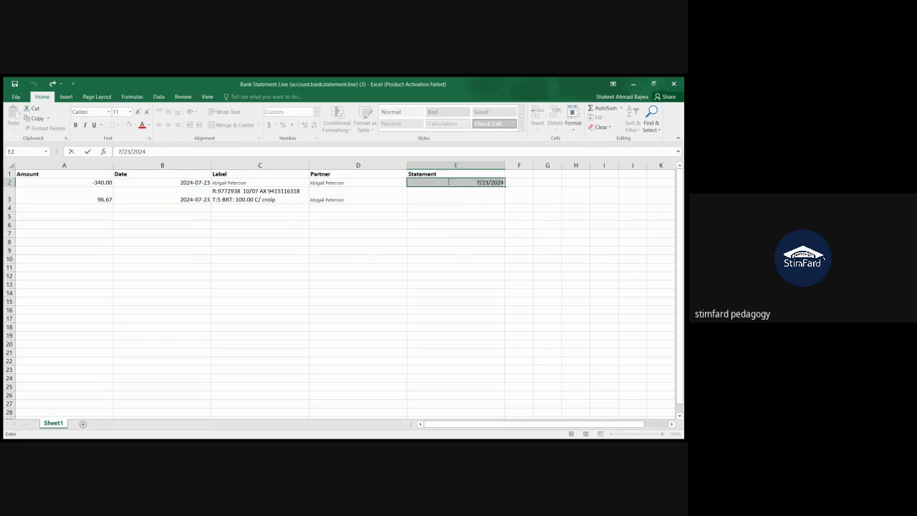
left_click(442, 151)
type("-1")
key("Return")
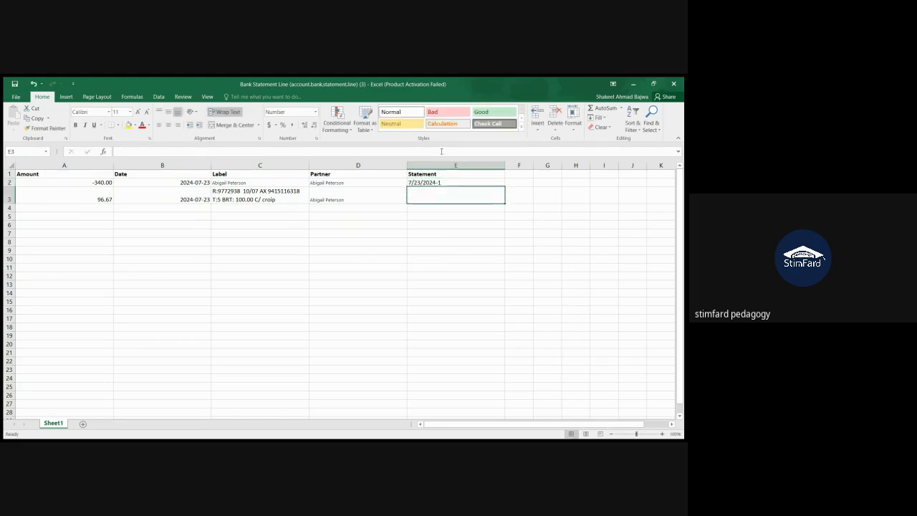
Step: Fill the Statement reference 7/23/2024-1 down to the 96.67 transaction row
left_click(478, 183)
key("Down")
key("ctrl+d")
left_click(425, 238)
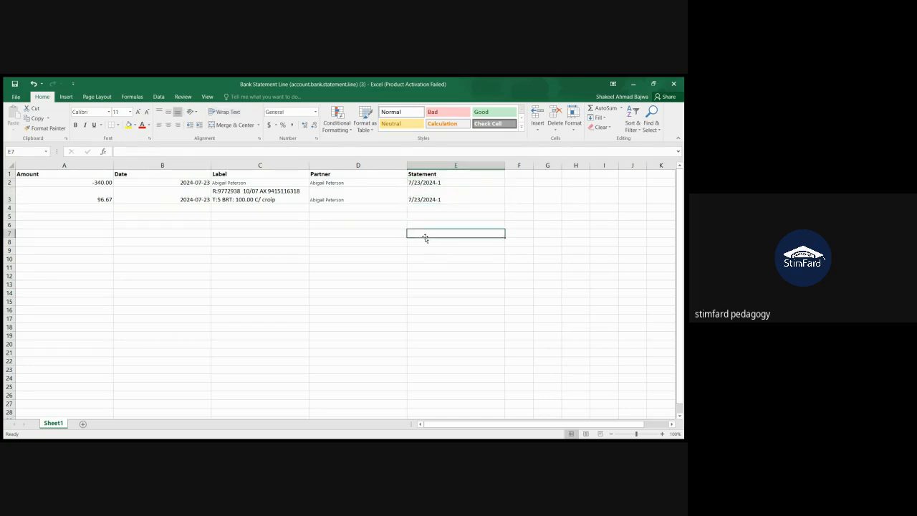
Step: Review the completed statement rows, checking the amounts against the partner assigned to each transaction
left_click_drag(102, 177, 440, 195)
left_click(371, 219)
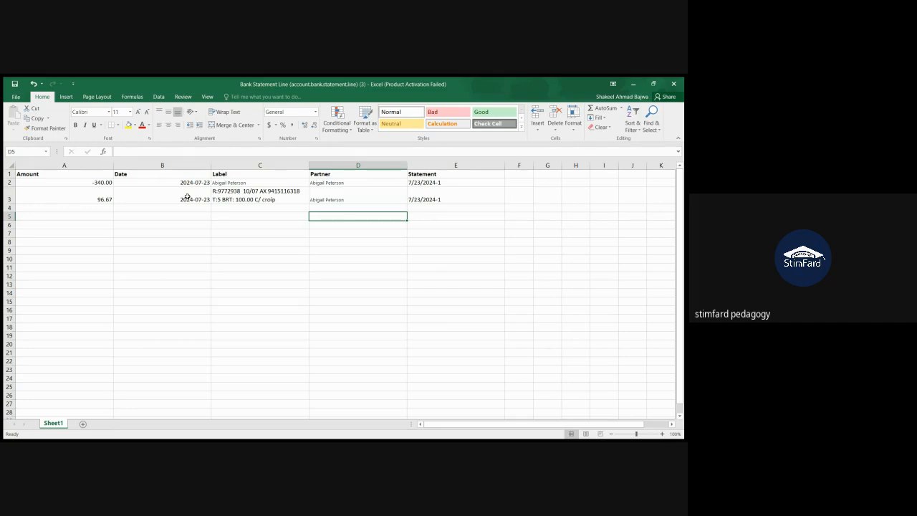
left_click(101, 182)
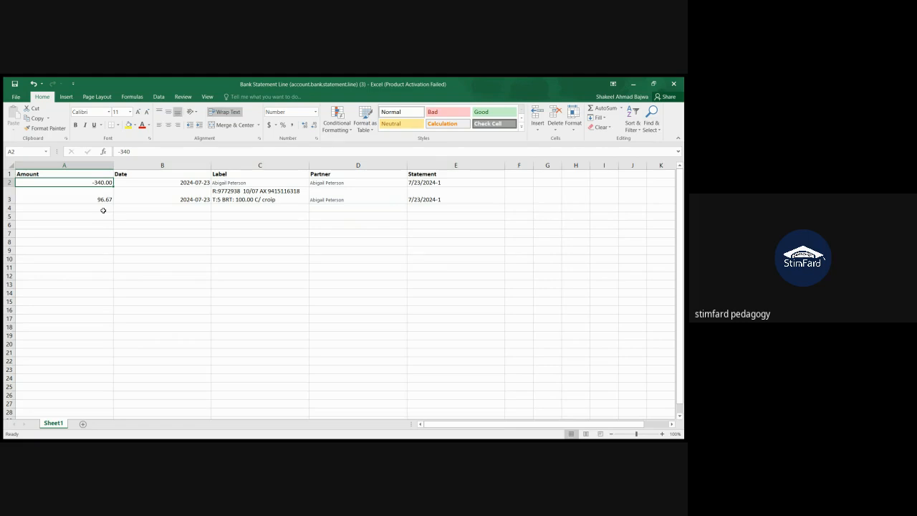
left_click(104, 199)
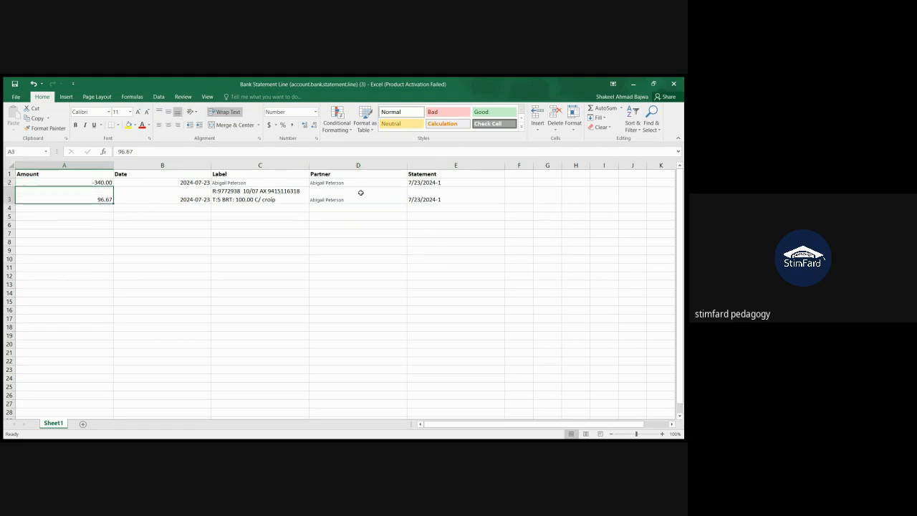
left_click(355, 183)
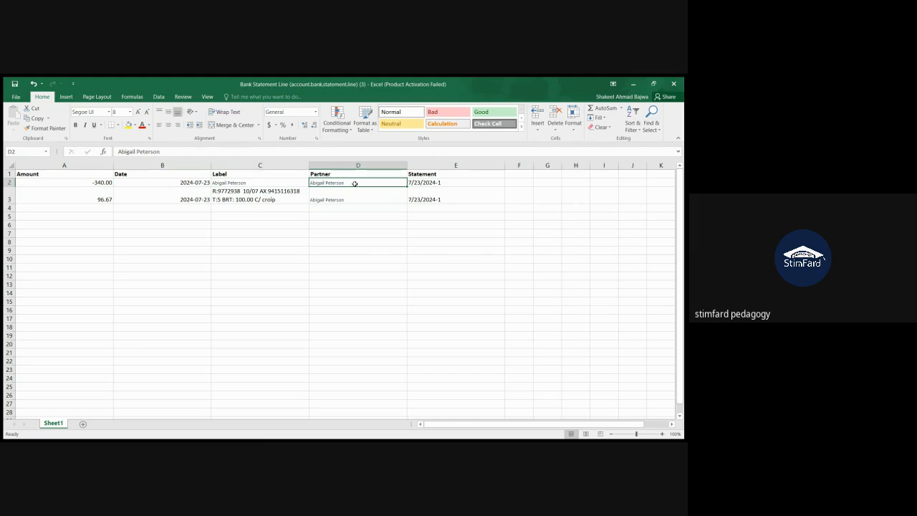
left_click(101, 197)
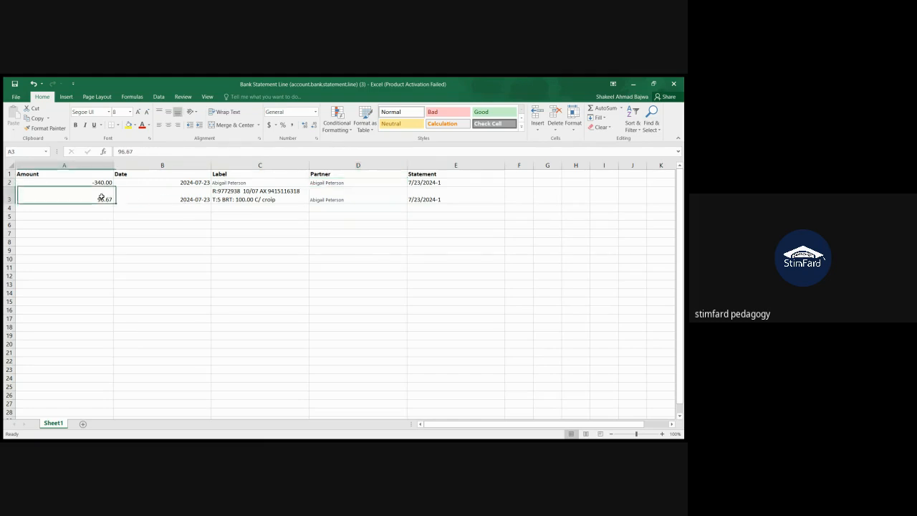
Step: Replace the Partner of the 96.67 transaction with the copied name of a different partner
left_click(346, 204)
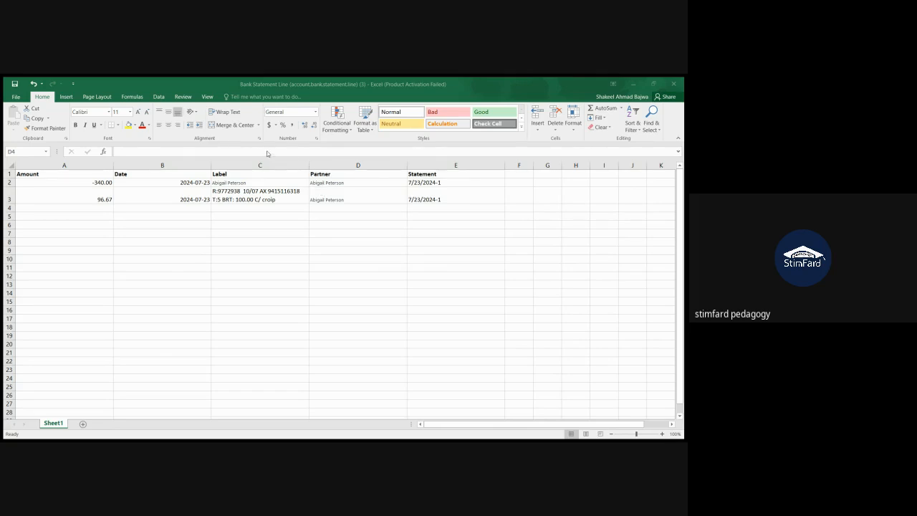
left_click(326, 198)
key("ctrl+v")
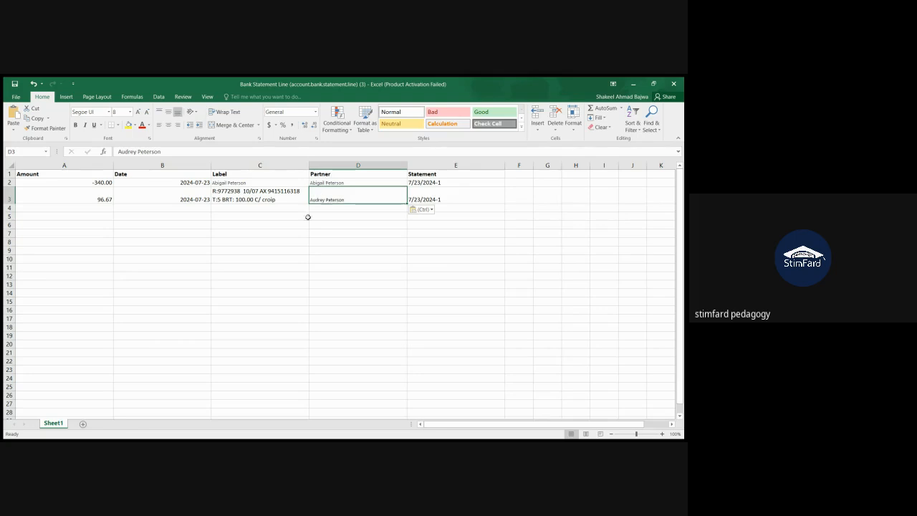
left_click(299, 228)
left_click(437, 240)
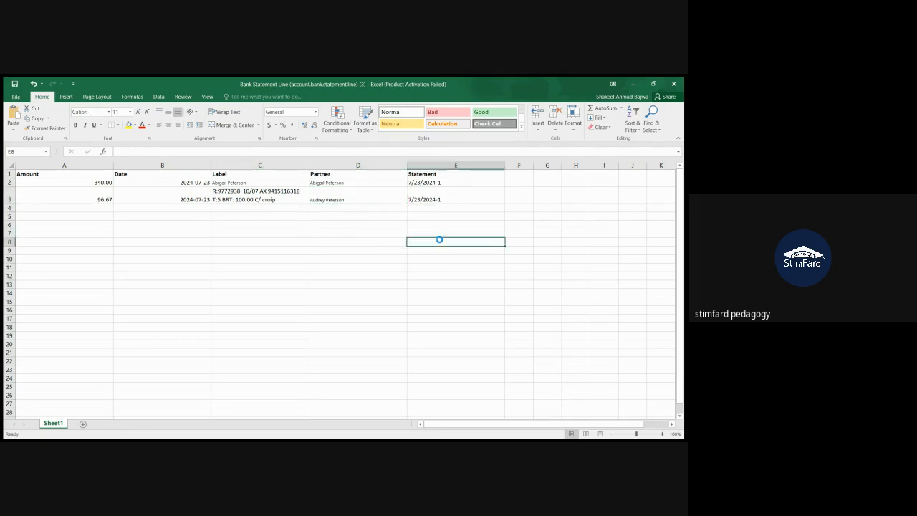
left_click(275, 233)
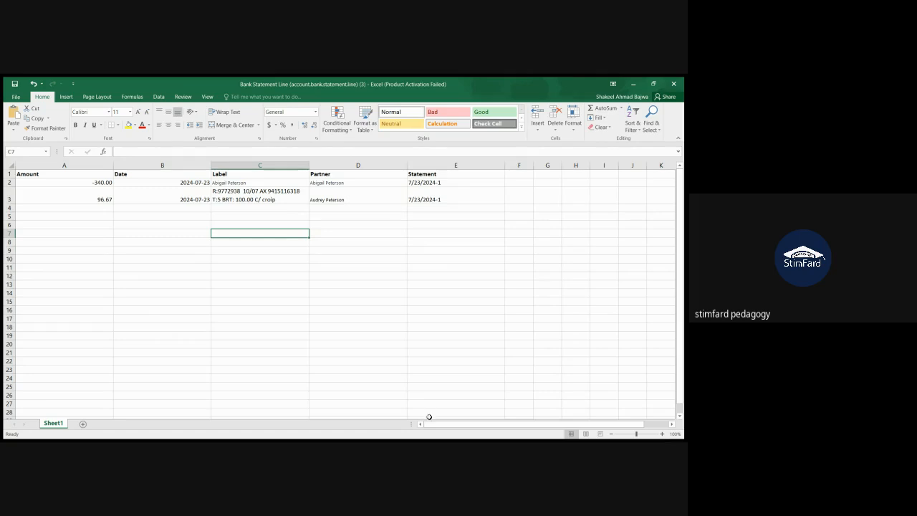
left_click(407, 418)
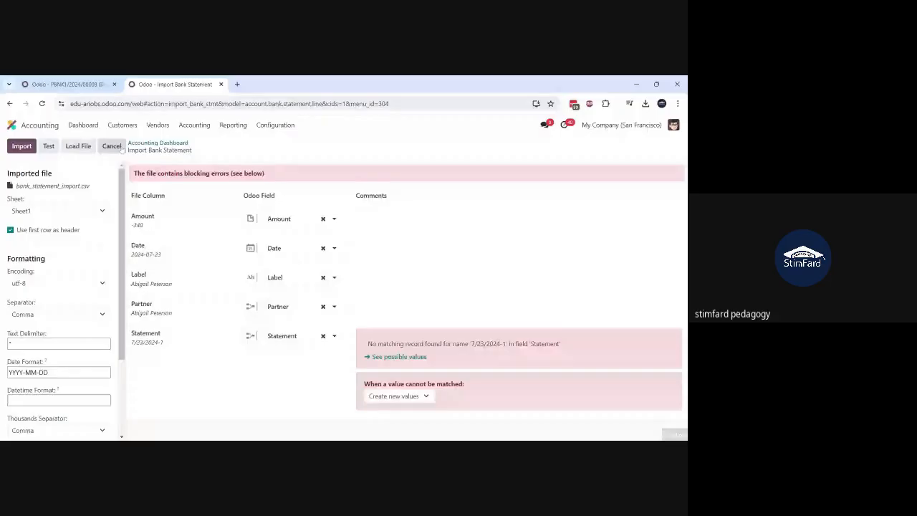
Step: Cancel the pending statement import and load bank_statement_import.csv again for the Bank journal
left_click(111, 146)
scroll(179, 276, "down", 2)
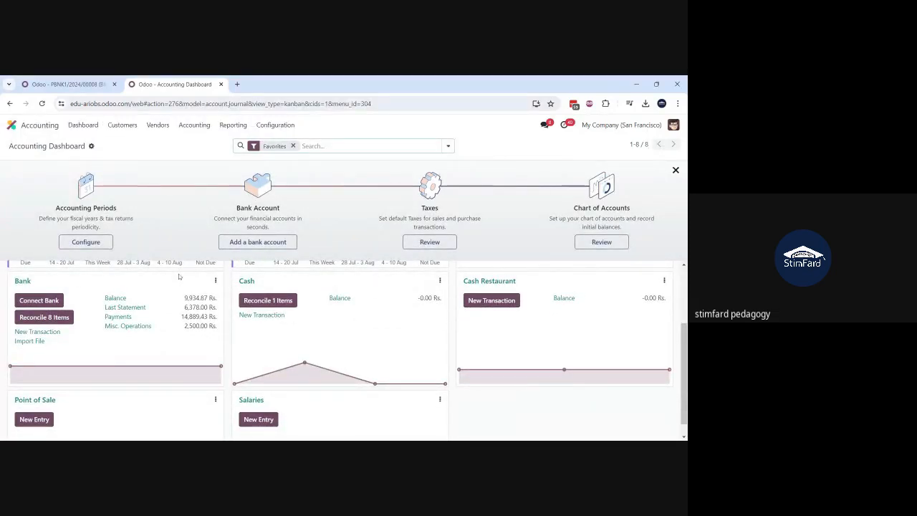
scroll(132, 358, "up", 1)
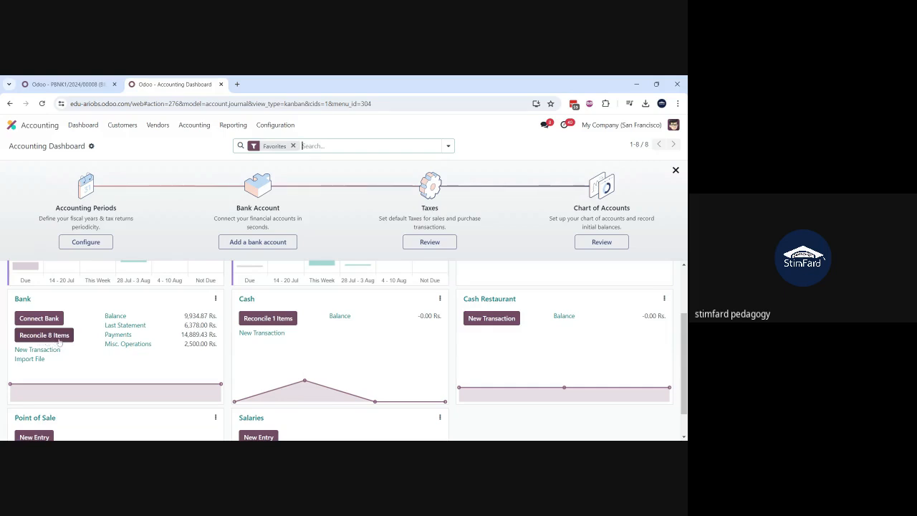
left_click(27, 361)
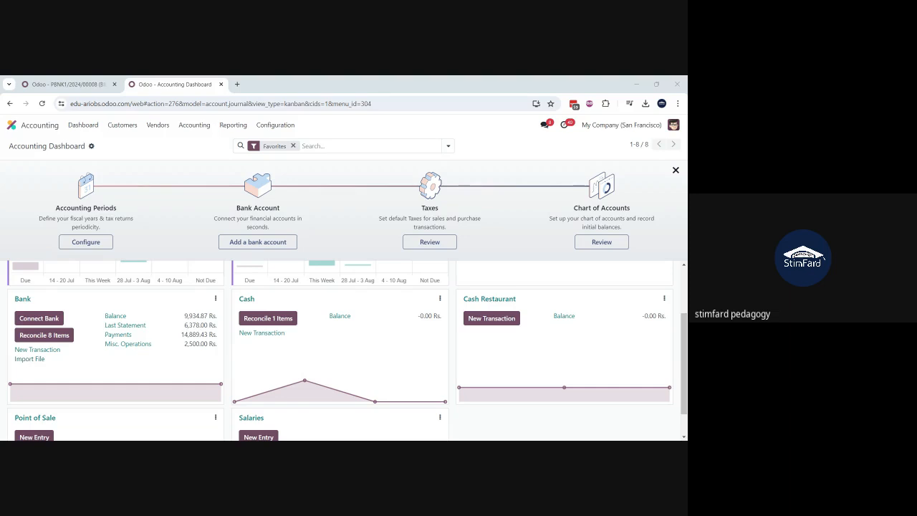
key("Return")
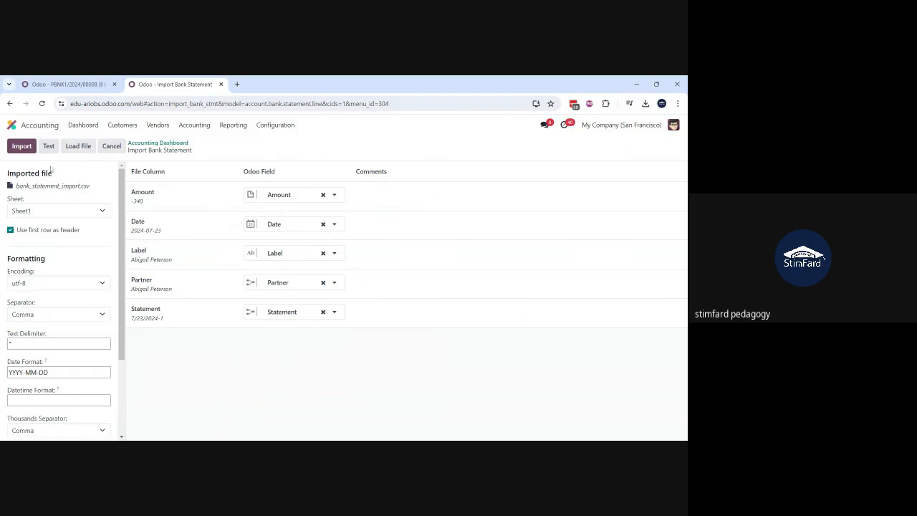
Step: Test the file, set unmatched Statement values to Create new values, and import the bank statement after retesting
left_click(48, 146)
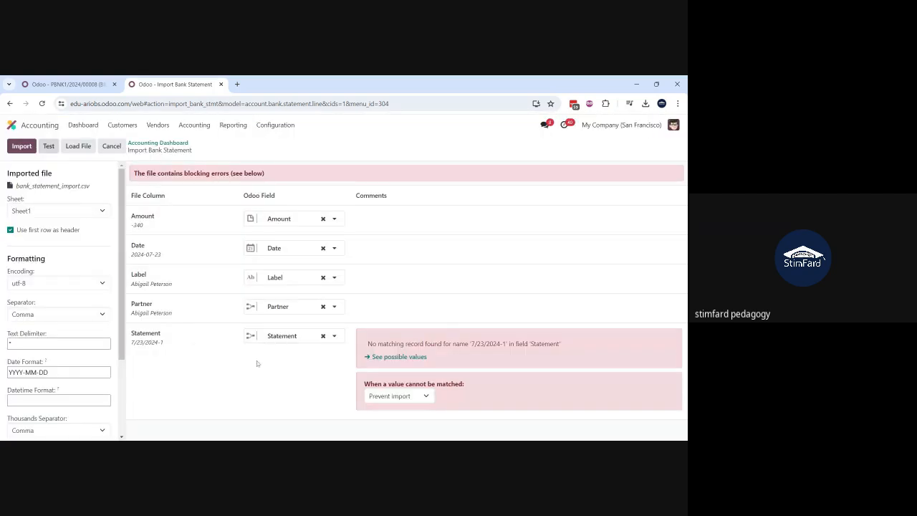
left_click(401, 409)
mouse_move(140, 346)
left_click(52, 149)
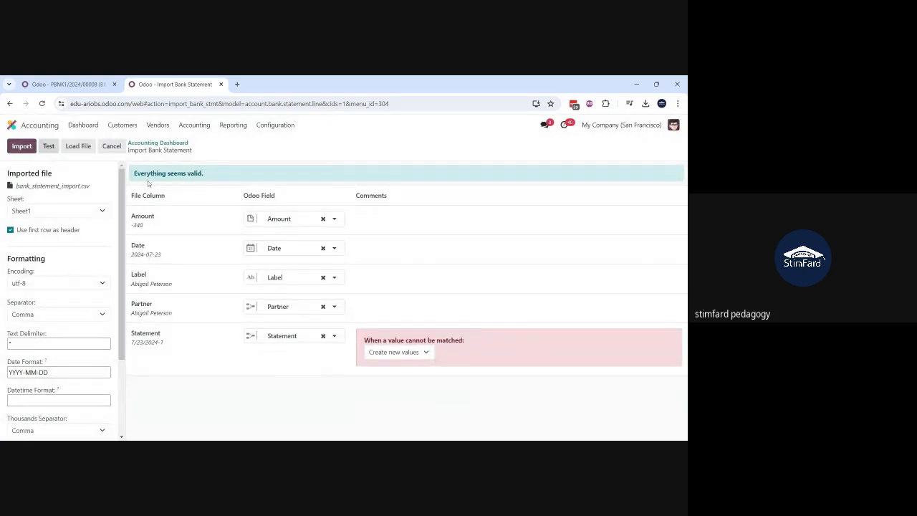
left_click(22, 147)
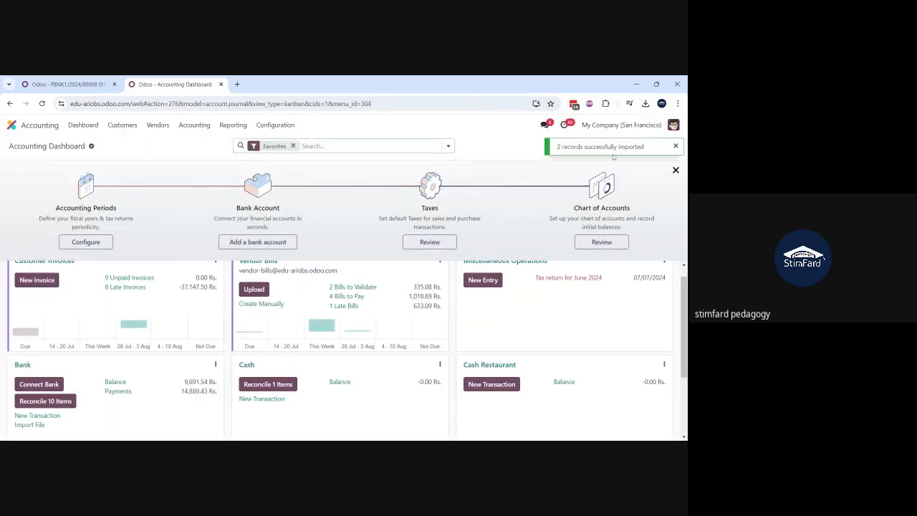
Step: In the Bank journal's reconciliation, match the -340.00 transaction to Outstanding Payments entry PBNK1/2024/00008 instead of BILL/2024/07/0003
scroll(200, 316, "down", 1)
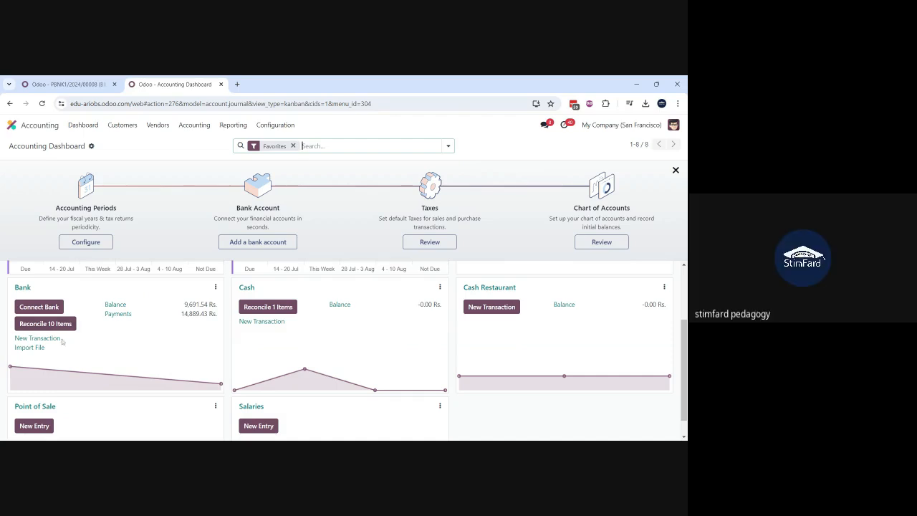
left_click(34, 327)
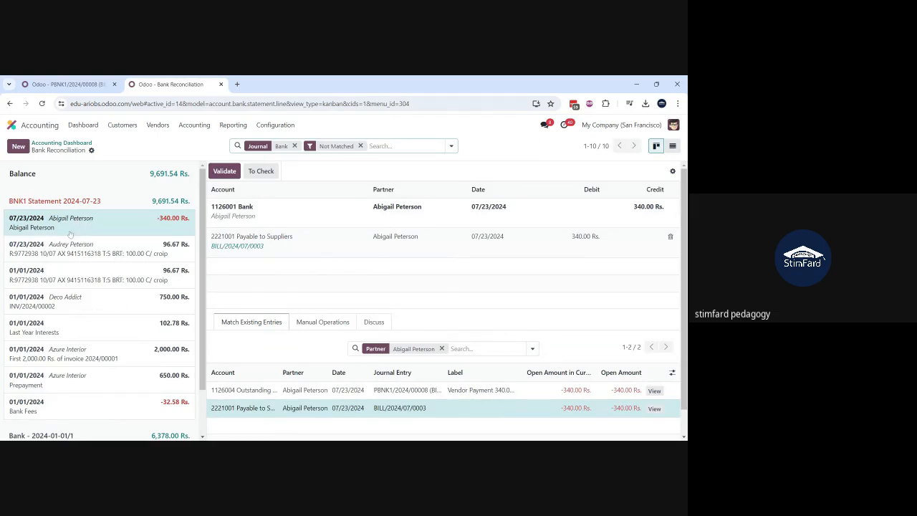
left_click(242, 390)
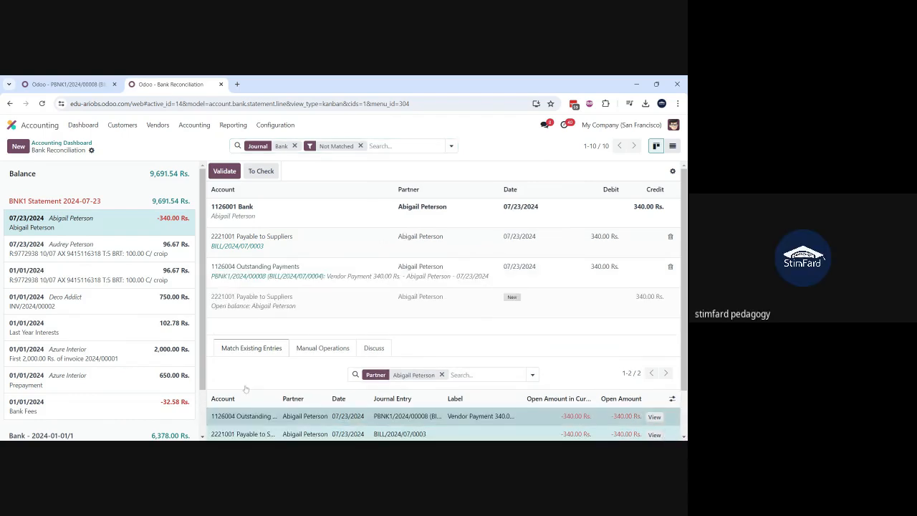
scroll(246, 389, "down", 1)
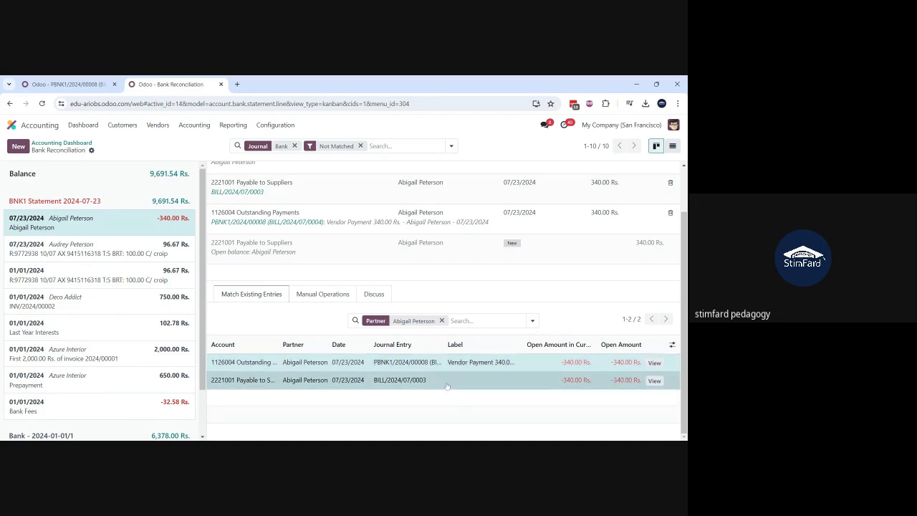
left_click(361, 385)
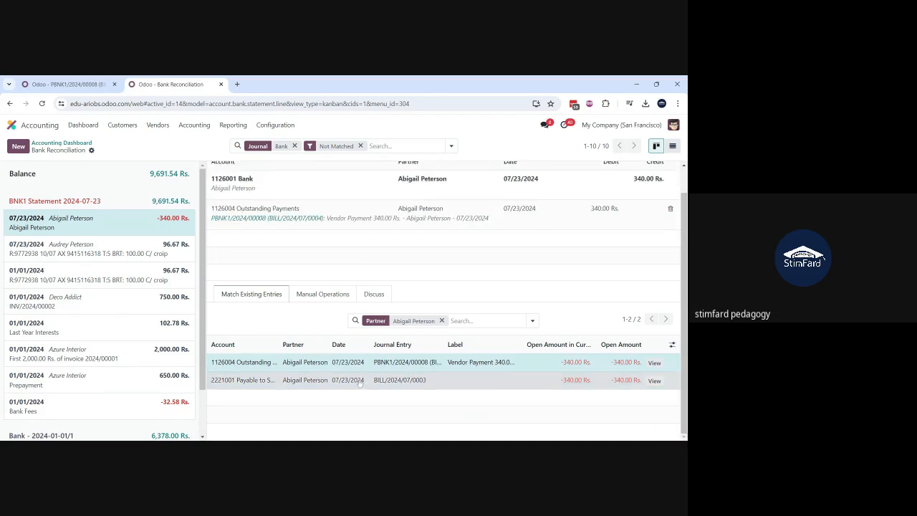
Step: Review the matched journal items of the -340.00 transaction and validate the reconciliation
scroll(442, 216, "up", 1)
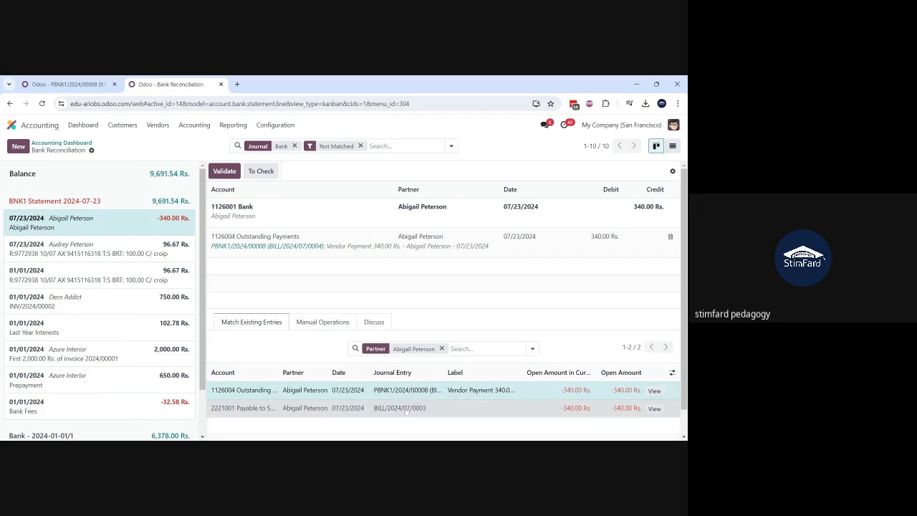
scroll(403, 424, "down", 1)
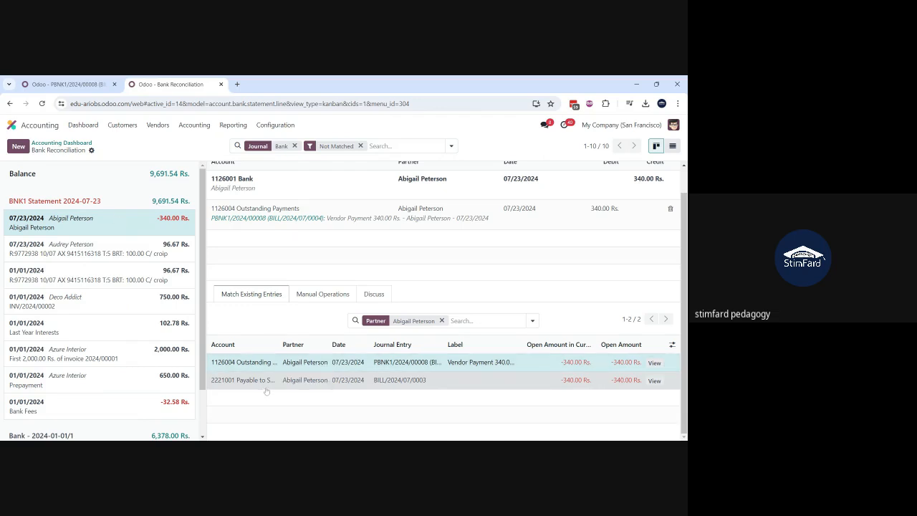
scroll(265, 391, "up", 1)
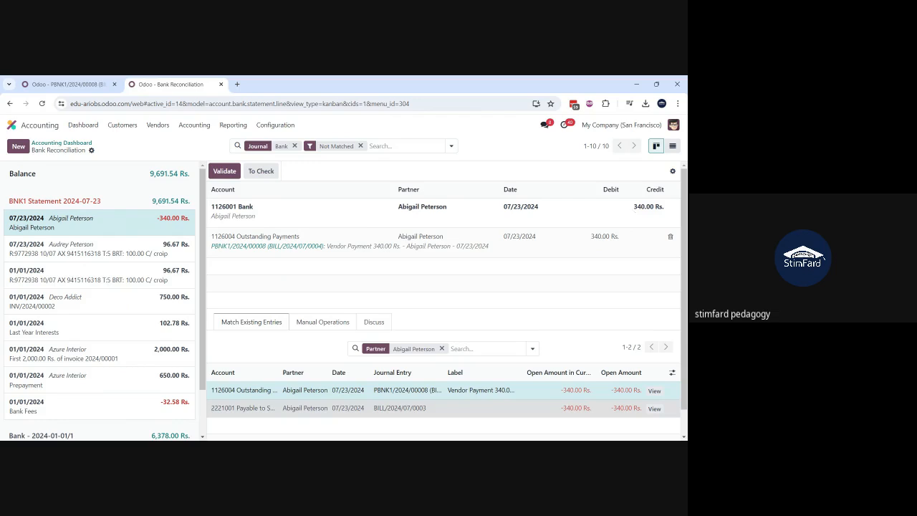
left_click(223, 172)
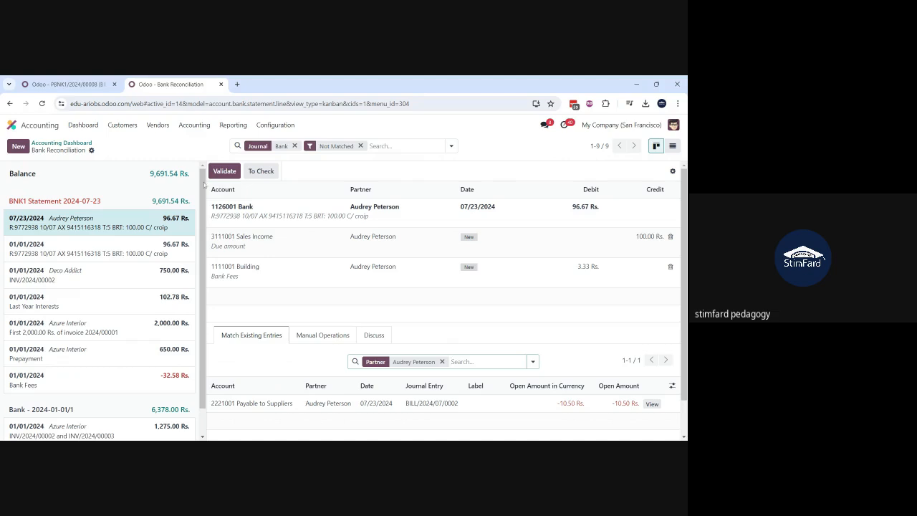
Step: Return to vendor bill BILL/2024/07/0004 and check its payment status, log and amount due
left_click(65, 84)
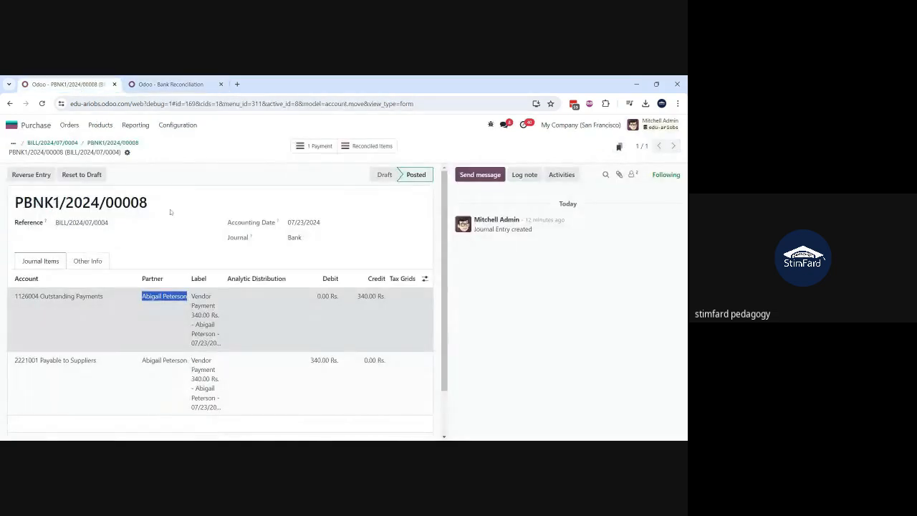
left_click(73, 143)
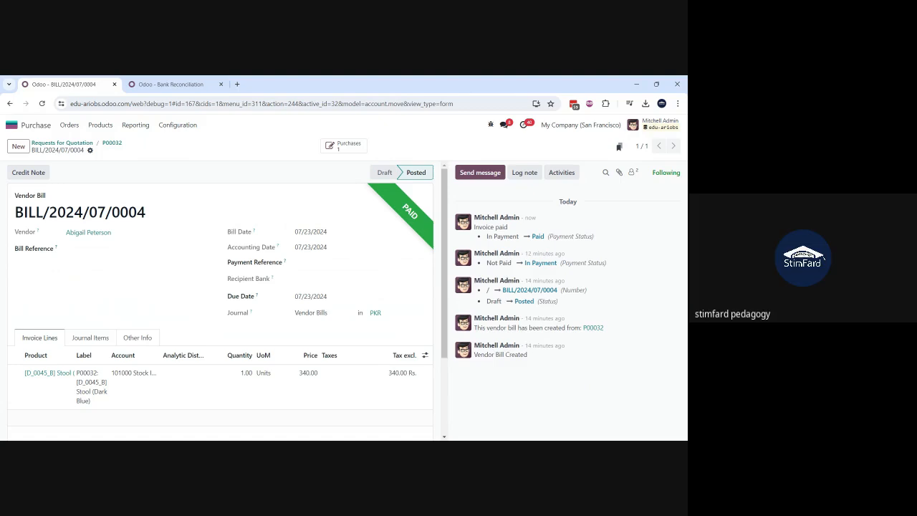
scroll(303, 241, "down", 3)
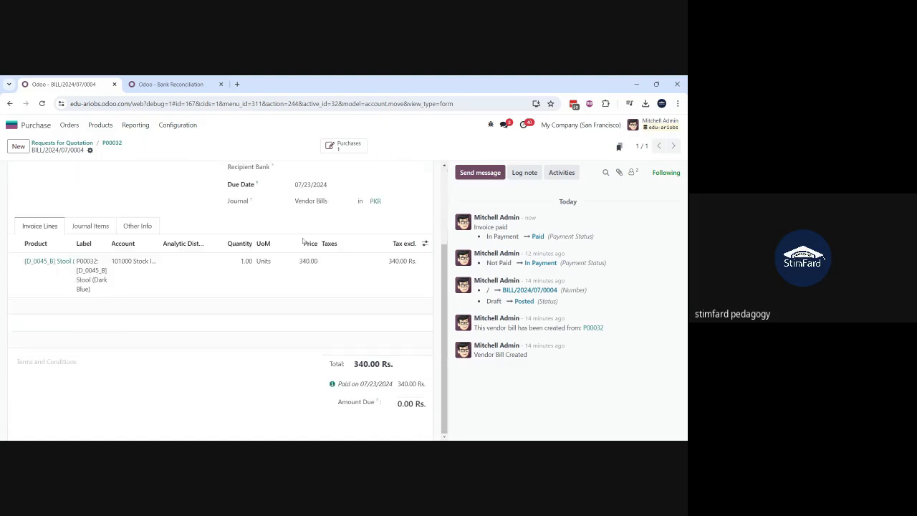
Step: View the bill's linked payment PBNK1/2024/00008 and its matched bank transaction, and return to the bill
left_click(332, 384)
left_click(316, 416)
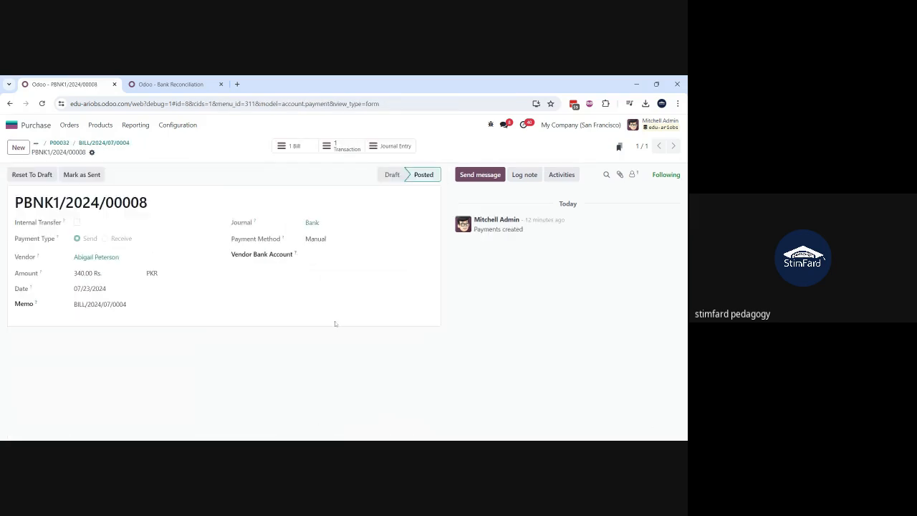
left_click(342, 149)
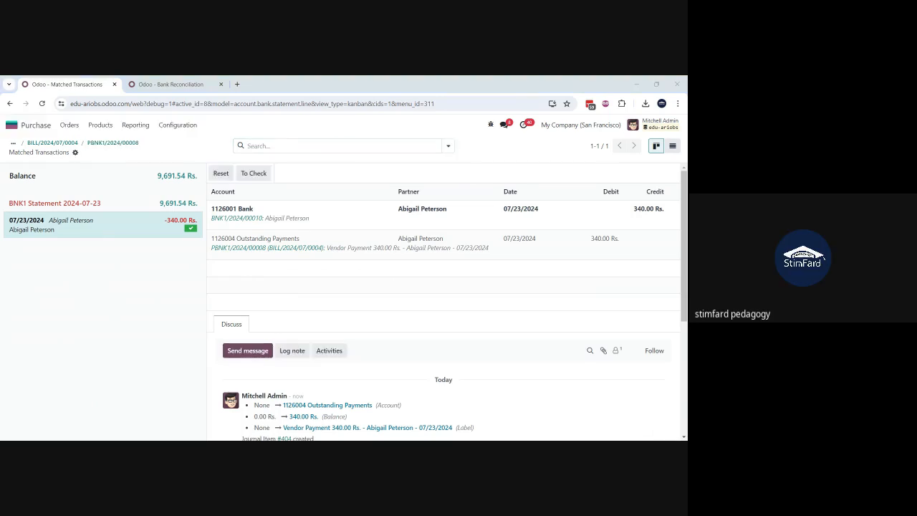
left_click(126, 143)
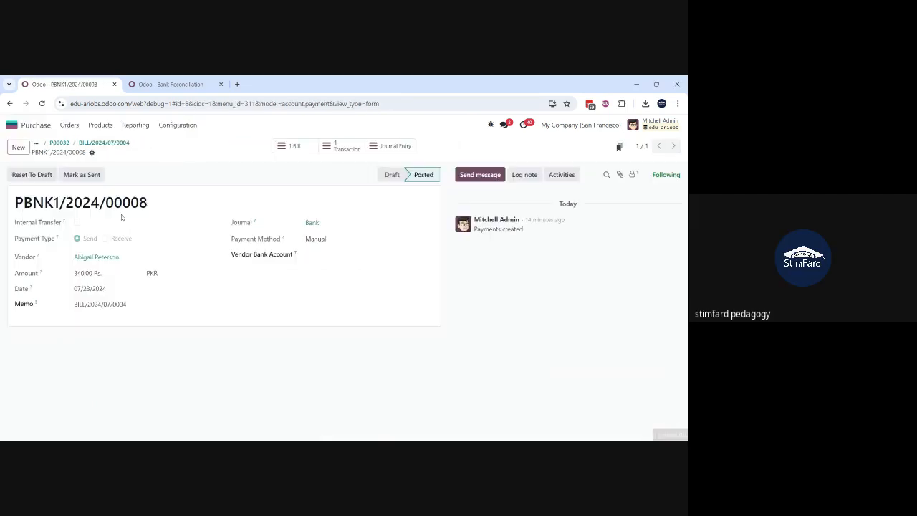
left_click(110, 143)
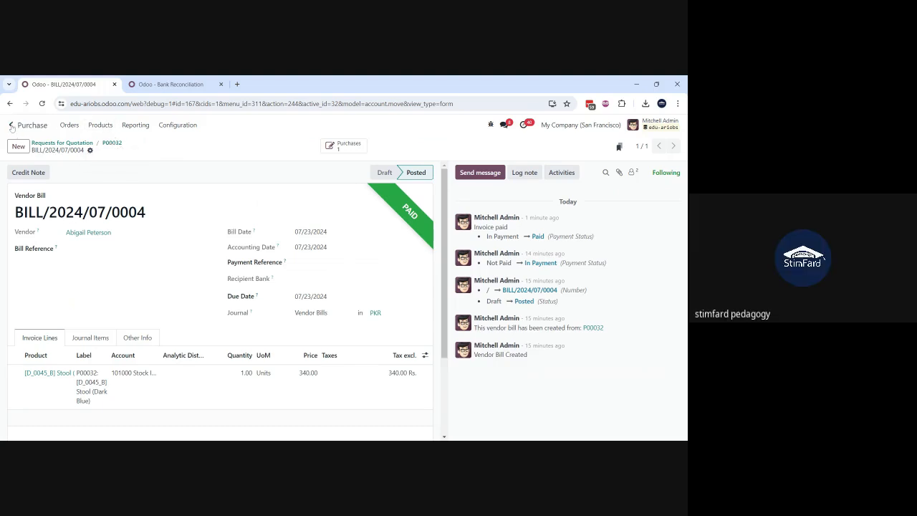
Step: List the customer payments in Accounting and filter them by No Bank Matching
left_click(197, 83)
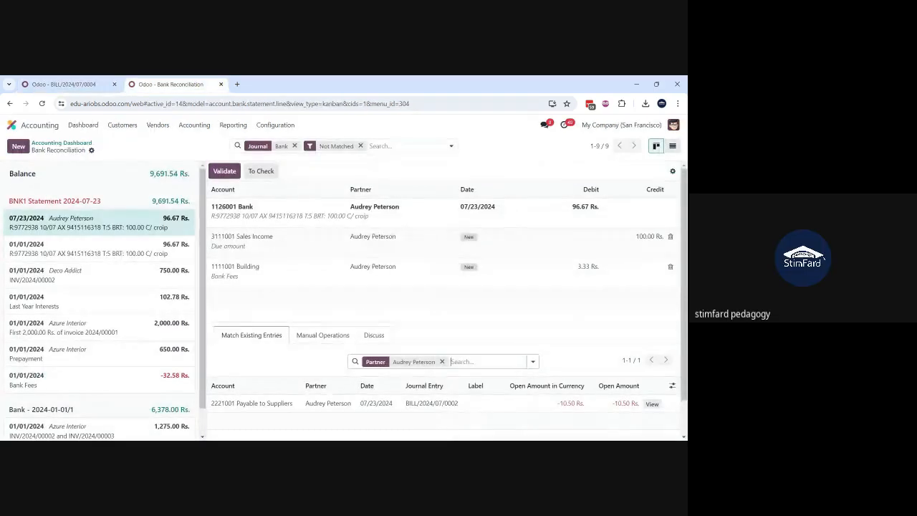
left_click(129, 126)
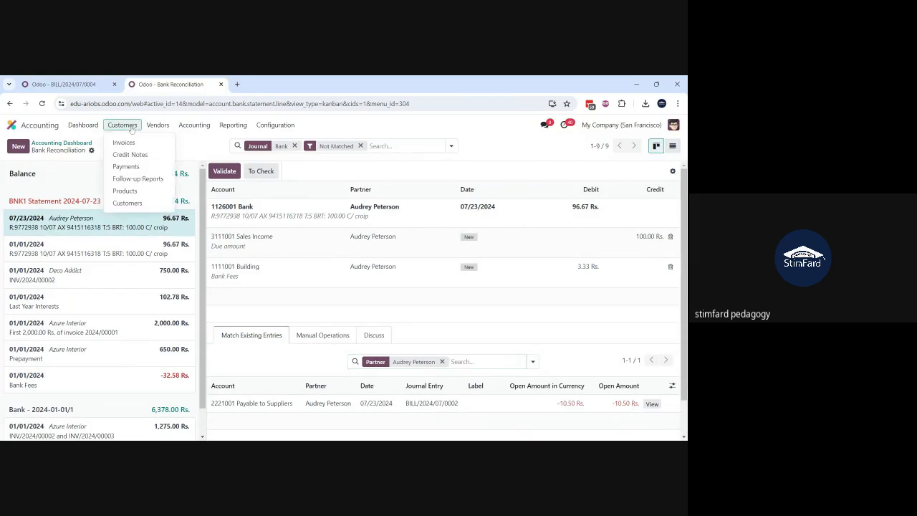
left_click(127, 166)
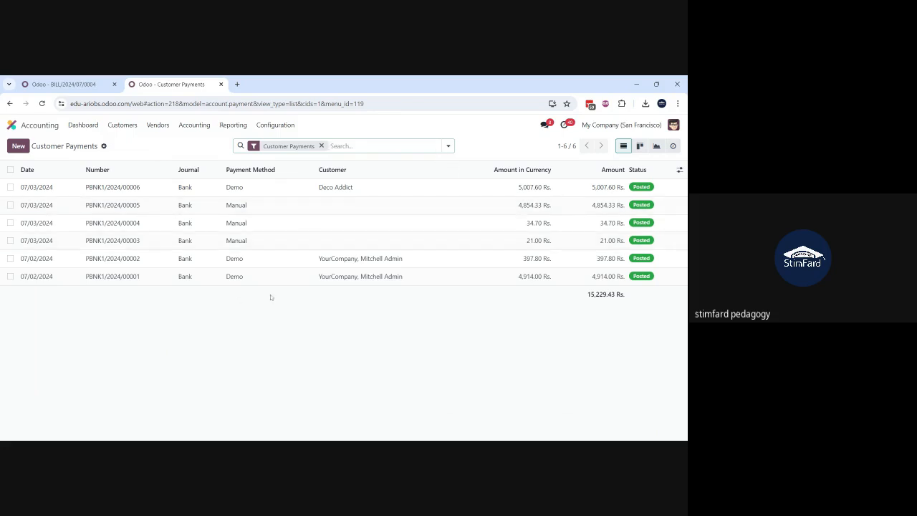
left_click(449, 146)
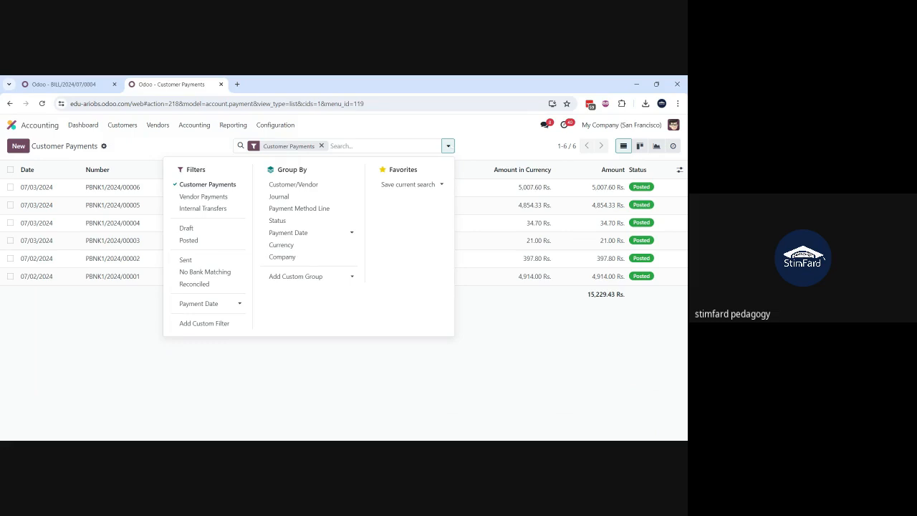
left_click(201, 272)
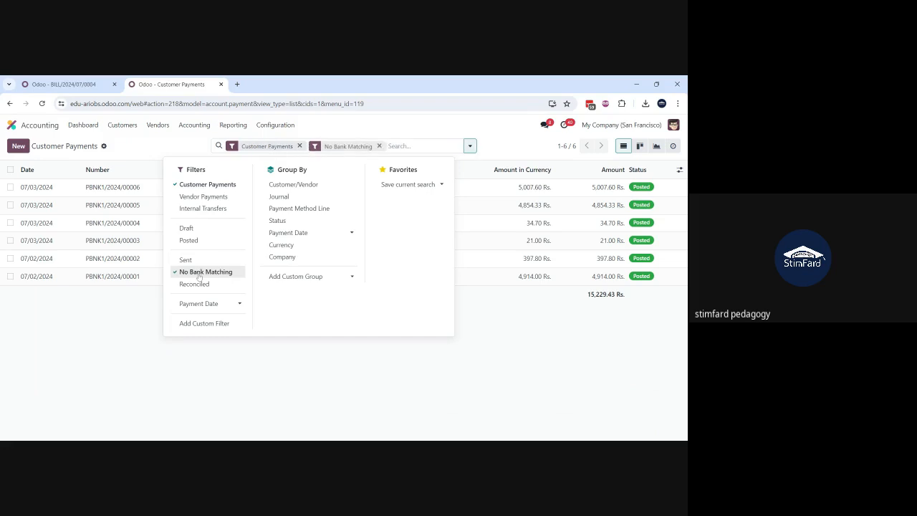
left_click(150, 318)
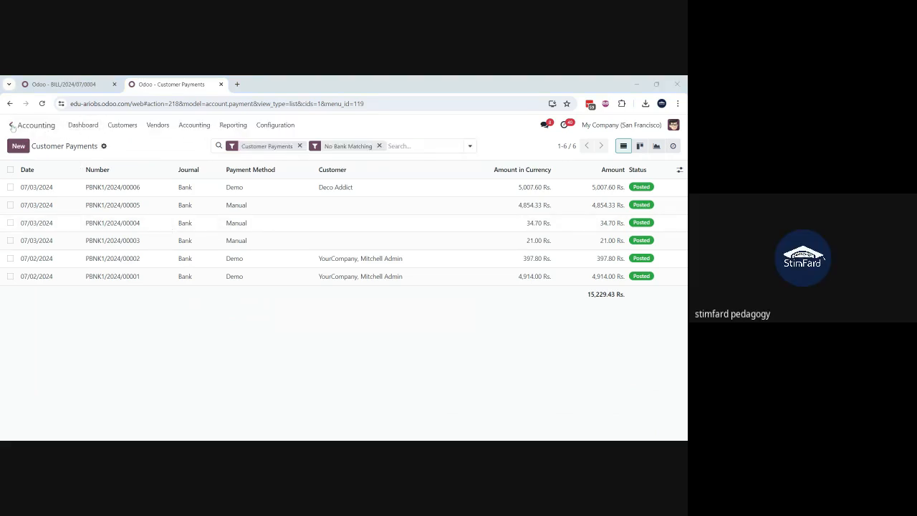
Step: Leave the vendor bill for the Odoo apps overview and switch to the Excel workbook listing the purchase stages
left_click(82, 83)
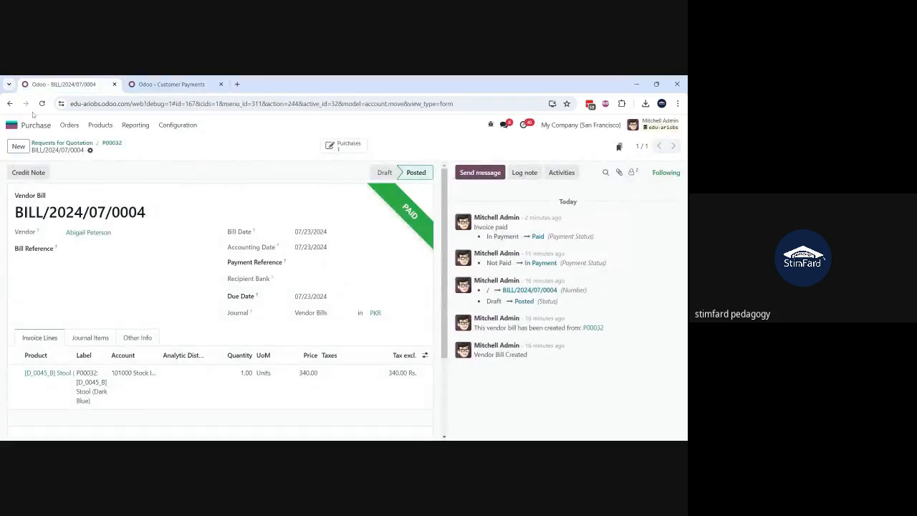
left_click(11, 126)
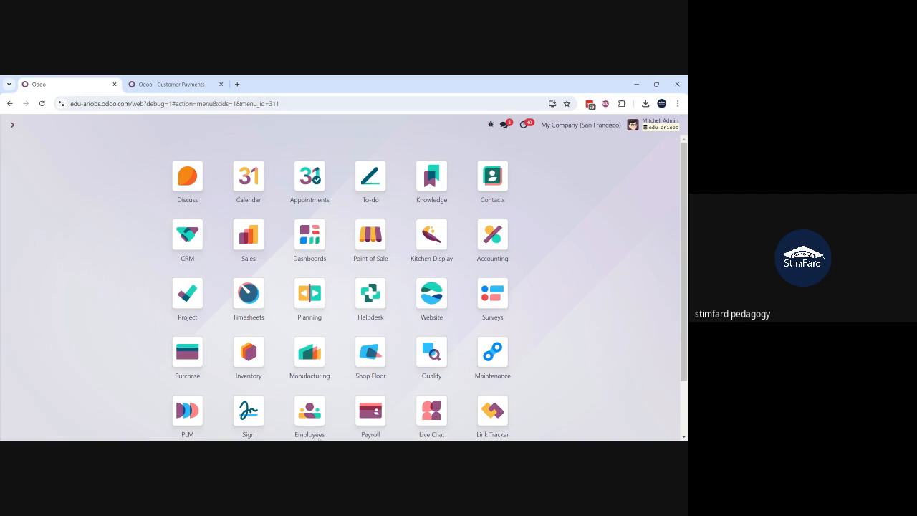
left_click(432, 440)
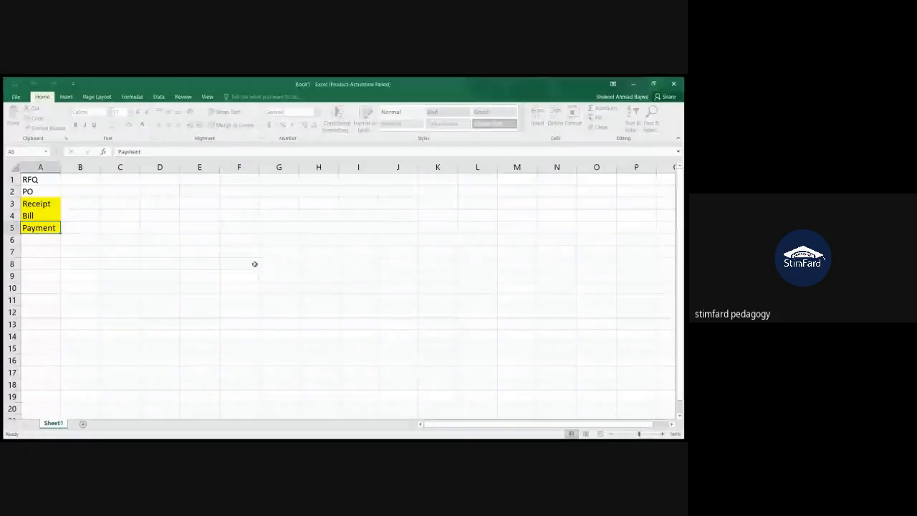
Step: Insert a blank row above RFQ and add Reconciliation below Payment, fitting column A to its contents
left_click(11, 179)
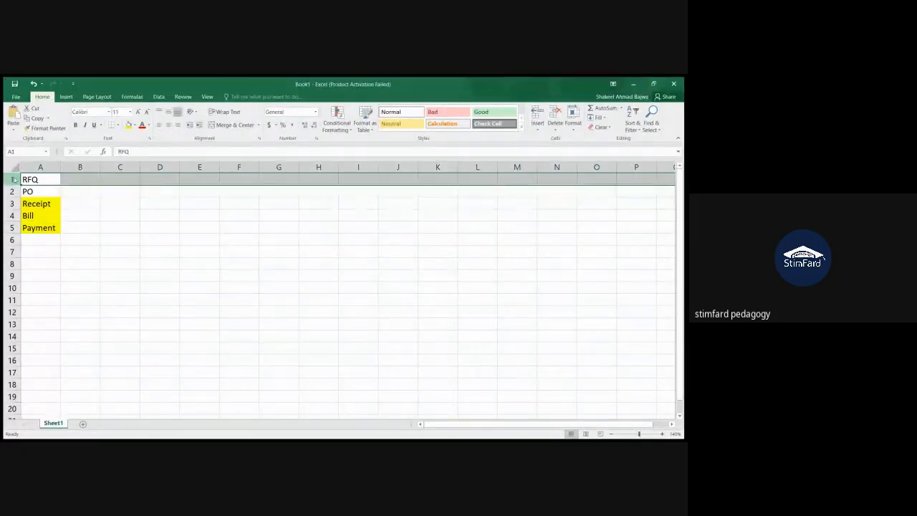
key("ctrl+shift+plus")
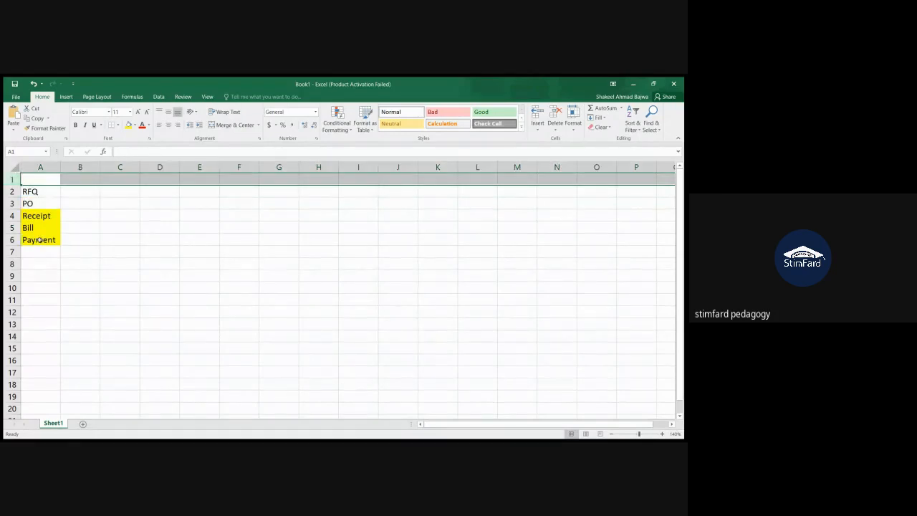
left_click(39, 258)
left_click(38, 251)
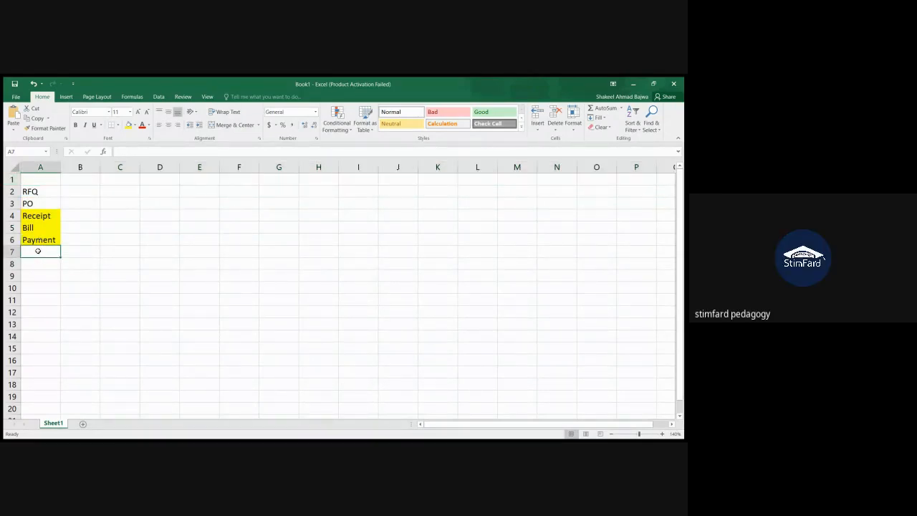
type("Reconciliation")
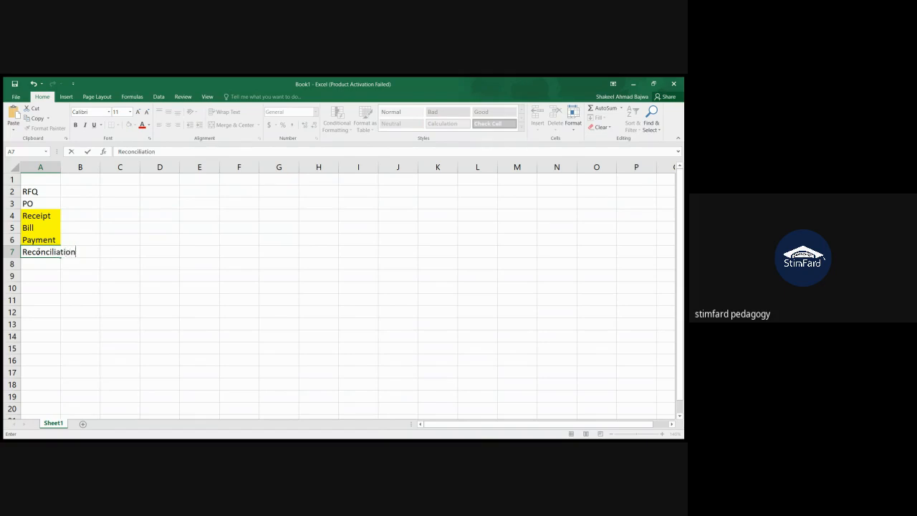
left_click(64, 278)
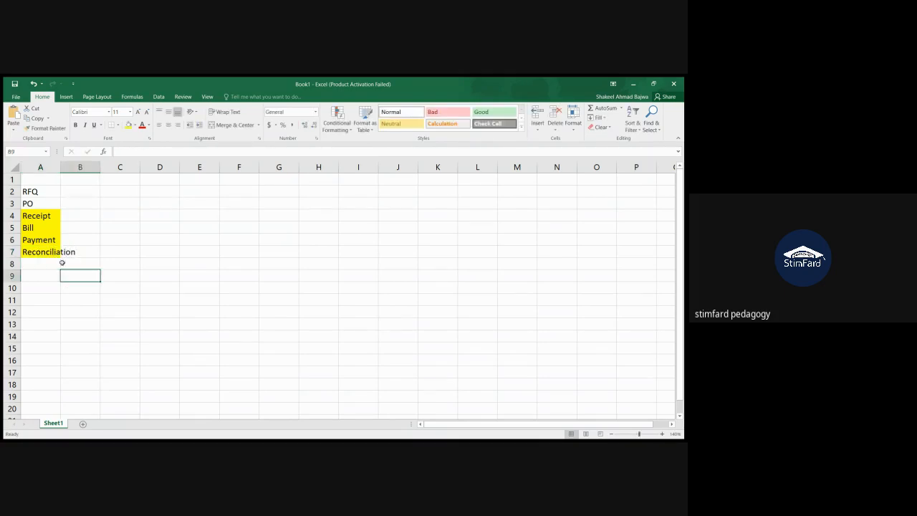
double_click(60, 168)
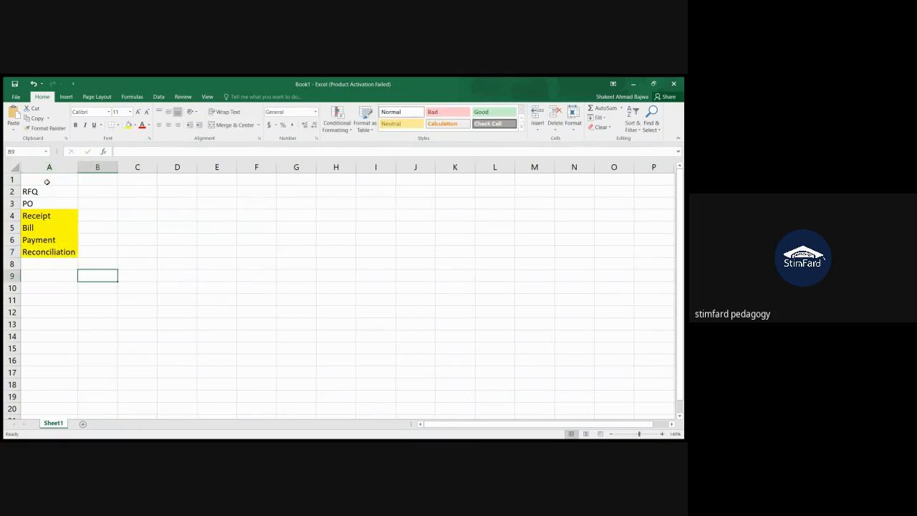
Step: Enter the heading Purchase in cell A1 and make it bold
left_click(47, 182)
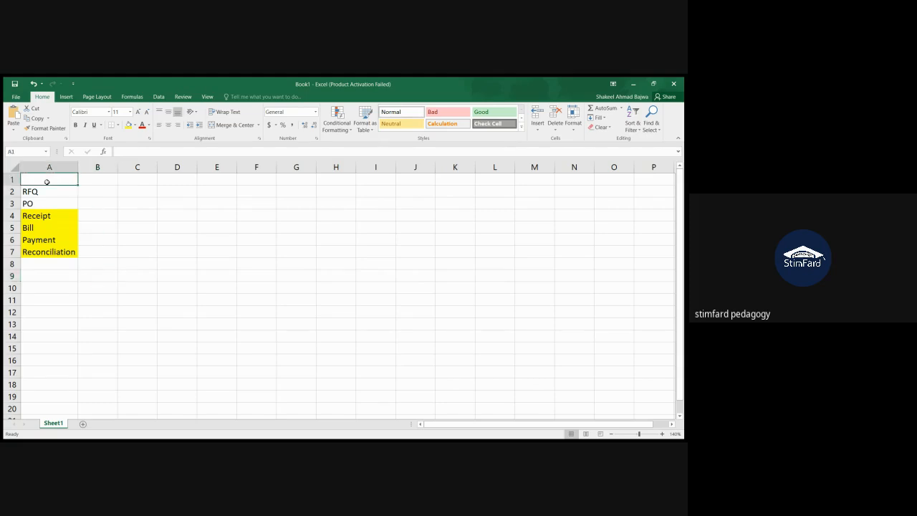
type("Purc")
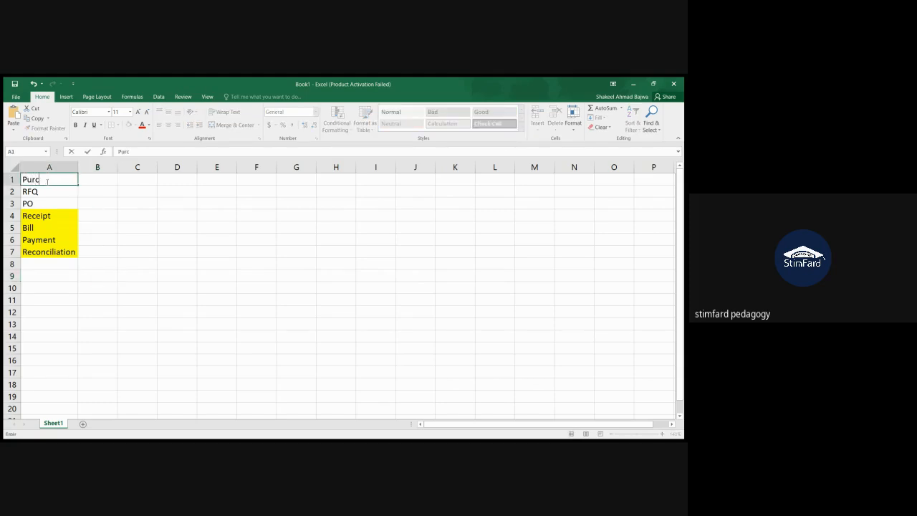
type("hase")
left_click(98, 208)
left_click(53, 180)
key("ctrl+b")
Step: Enter the heading Sale in cell B1 and make it bold
left_click(102, 180)
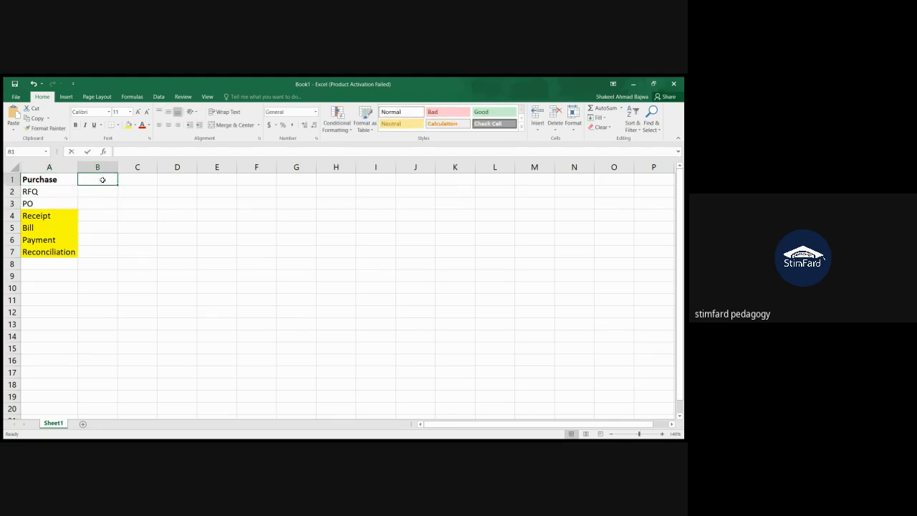
type("Sale")
key("Return")
key("ctrl+b")
left_click(103, 180)
key("ctrl+b")
Step: List Quotation and SO in cells B2 and B3 under Sale, with Quotation in regular weight
left_click(105, 195)
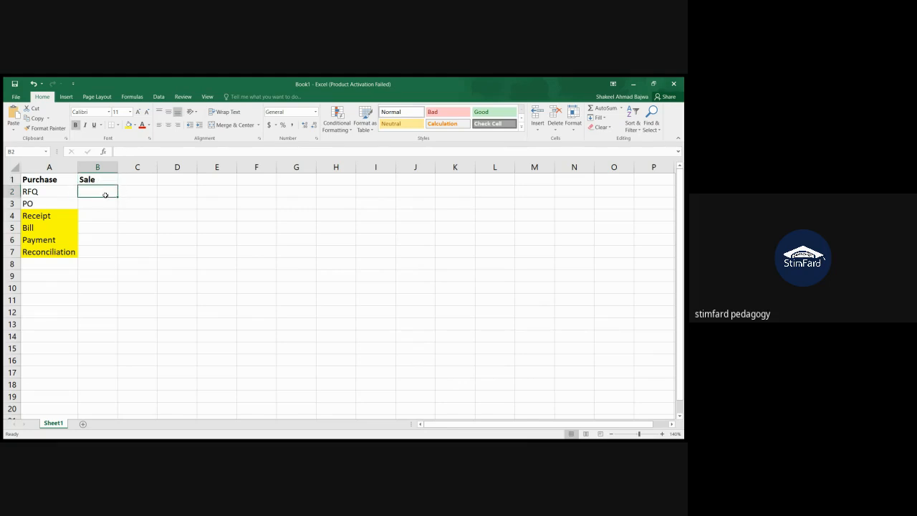
type("Quot")
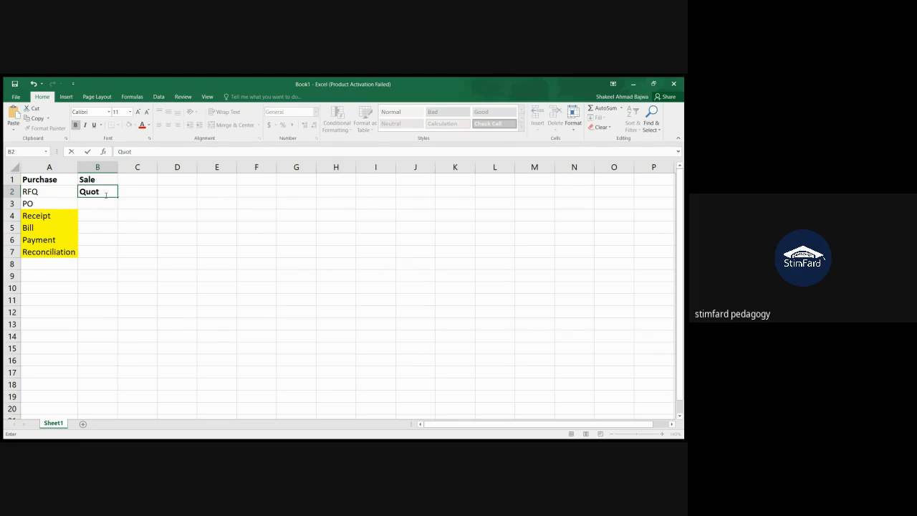
type("ation")
key("Return")
type("SO")
key("Return")
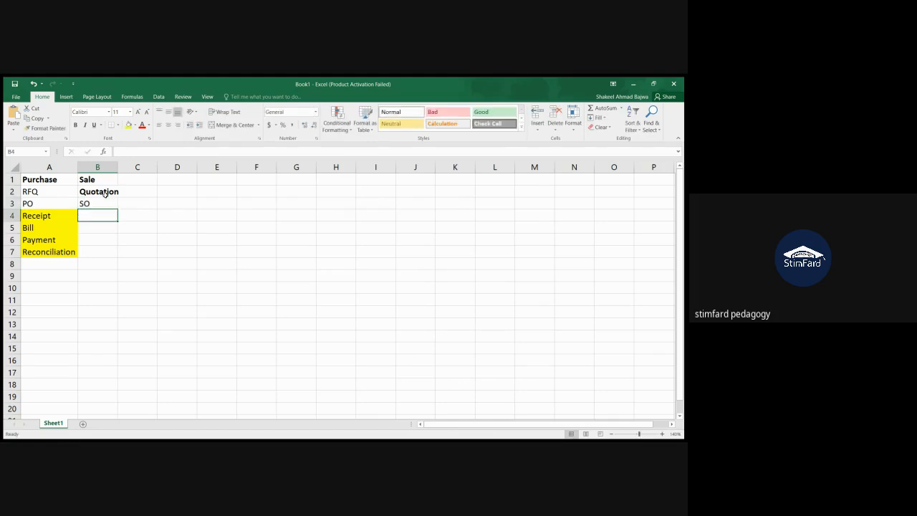
left_click(105, 193)
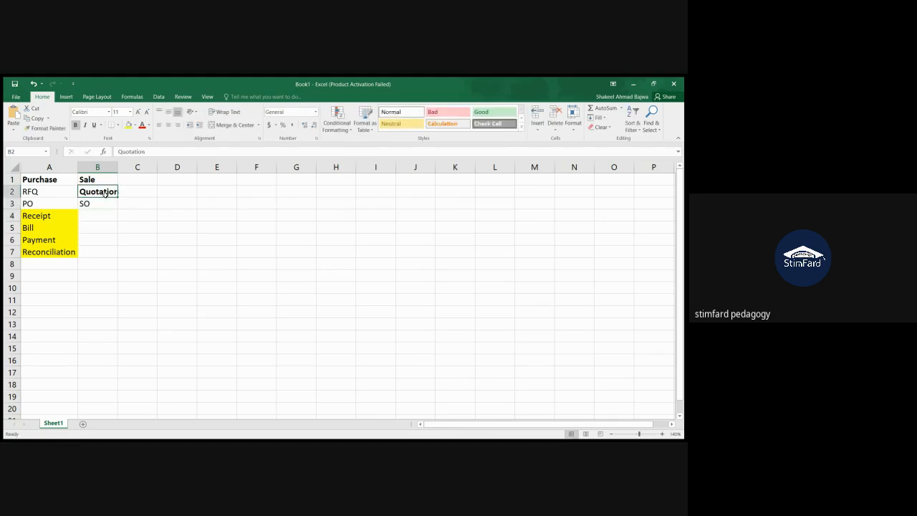
left_click(74, 126)
Step: Continue the Sale column with Delivery, Invoice and Receipt in cells B4 to B6
left_click(99, 217)
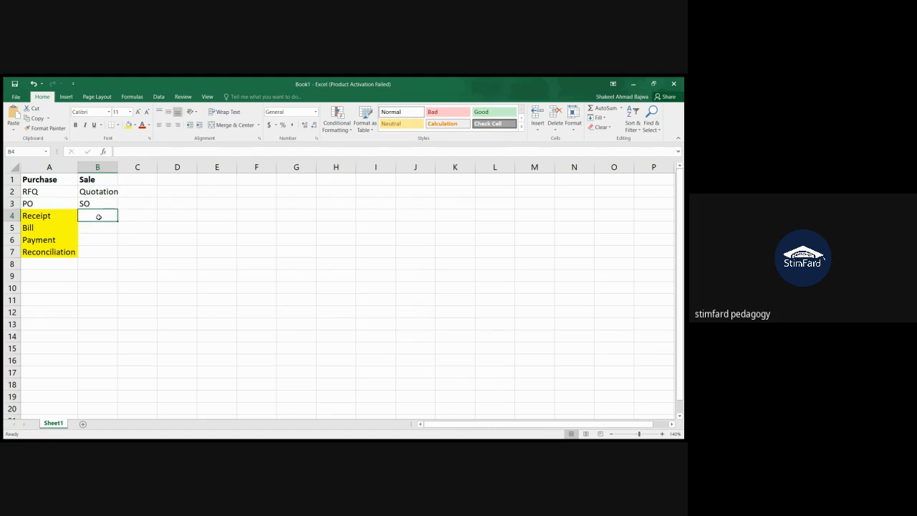
type("Delivery")
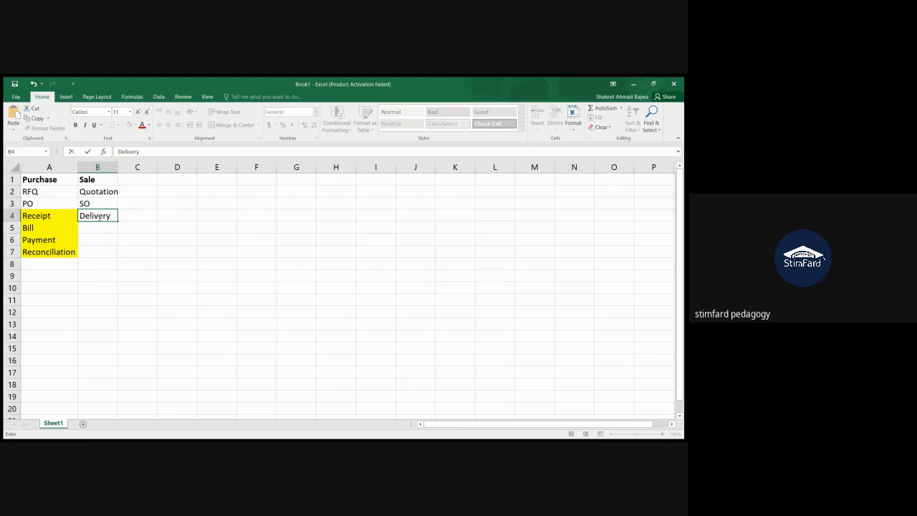
key("Return")
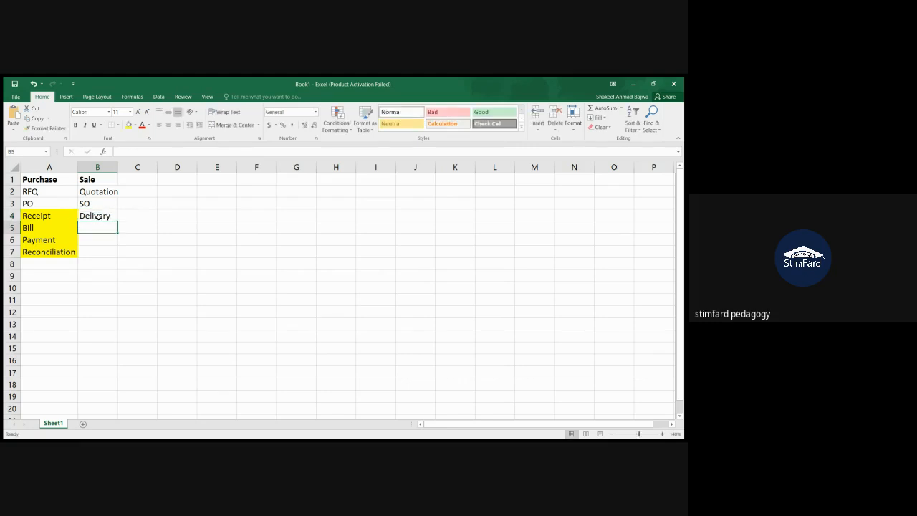
type("Invoice")
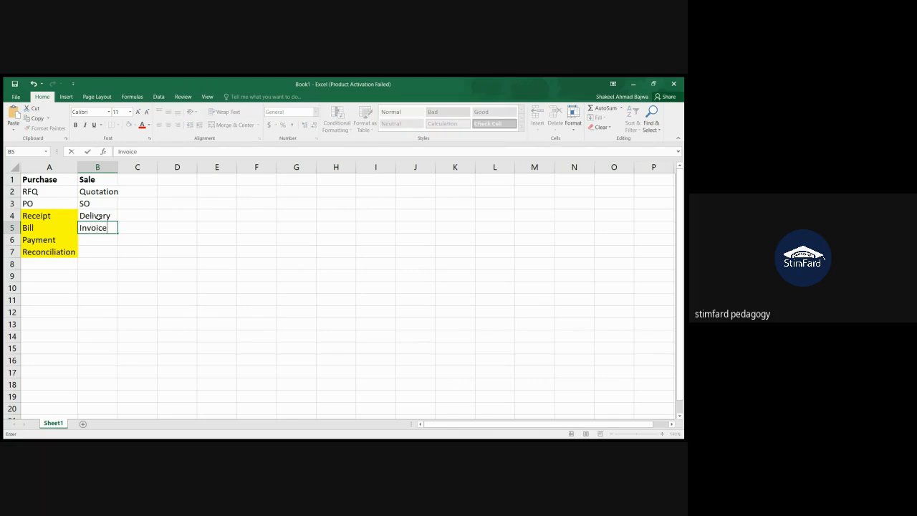
key("Return")
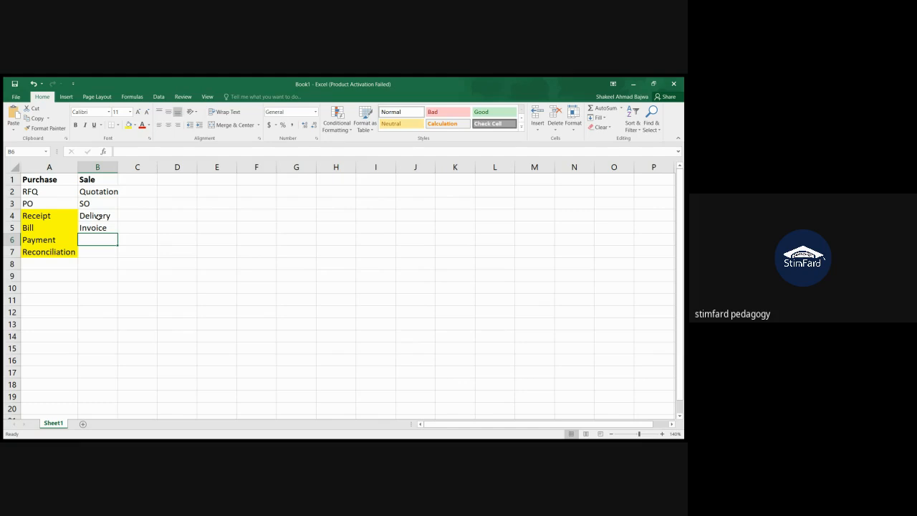
type("Receipt")
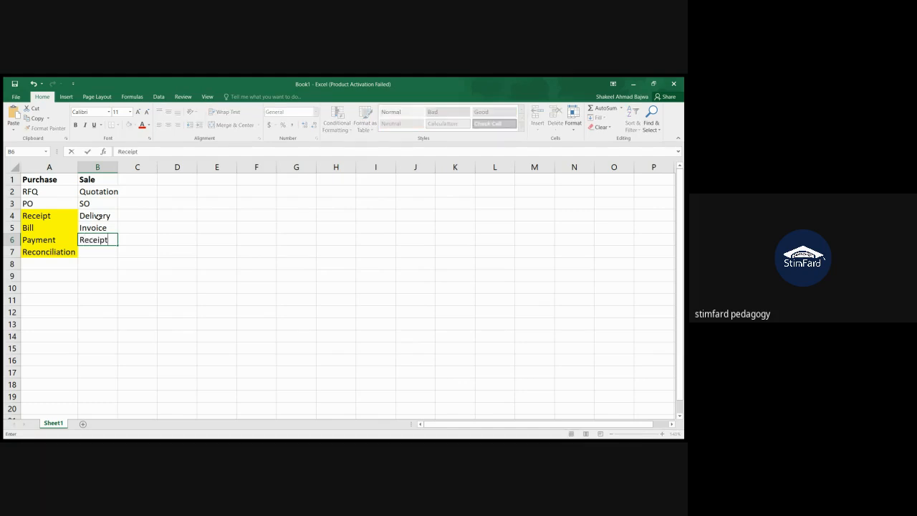
key("Return")
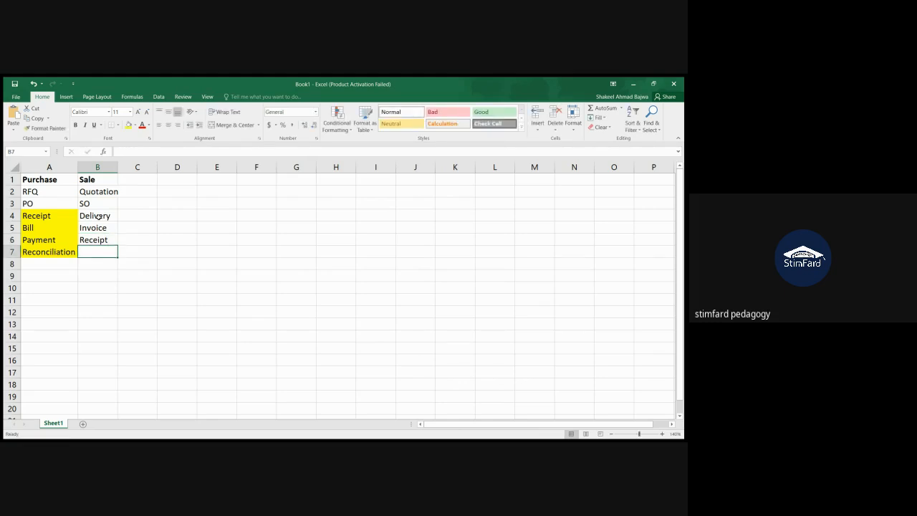
Step: Add Reconciliation in cell B7 and fit column B to its contents
type("Rec")
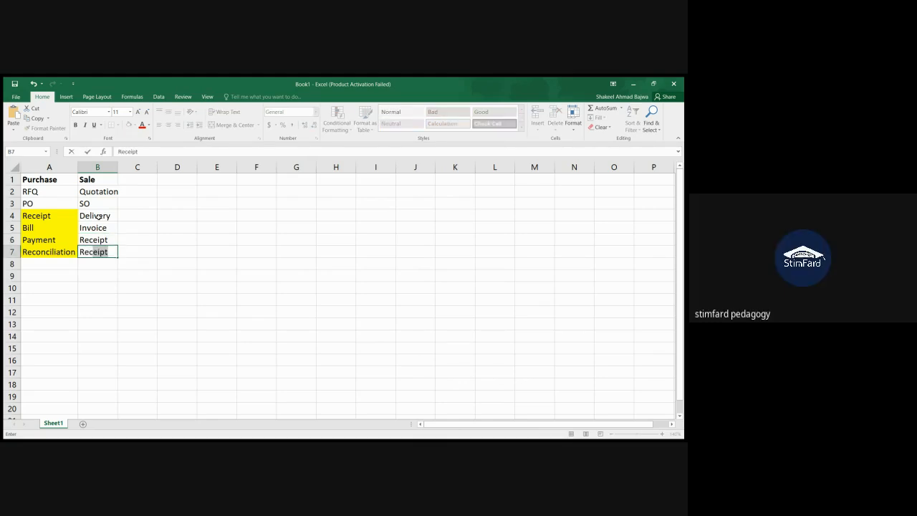
type("onciliation")
left_click(107, 278)
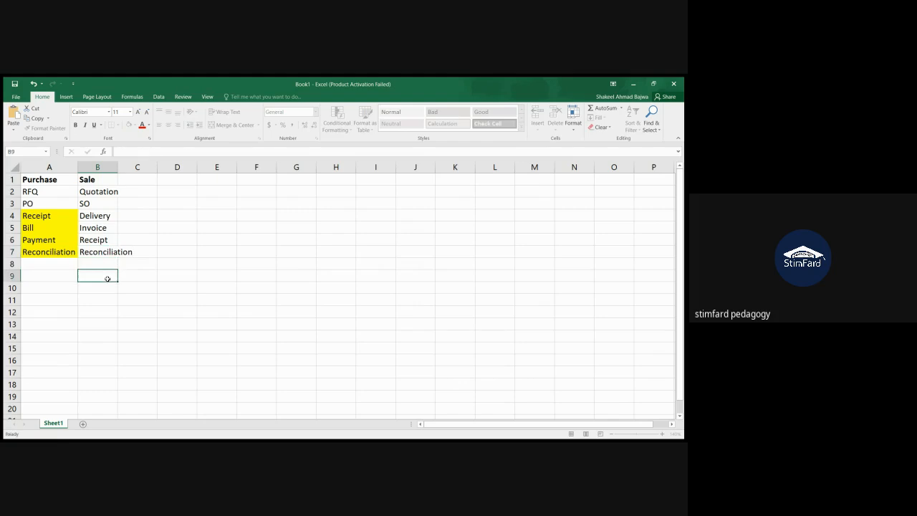
double_click(117, 166)
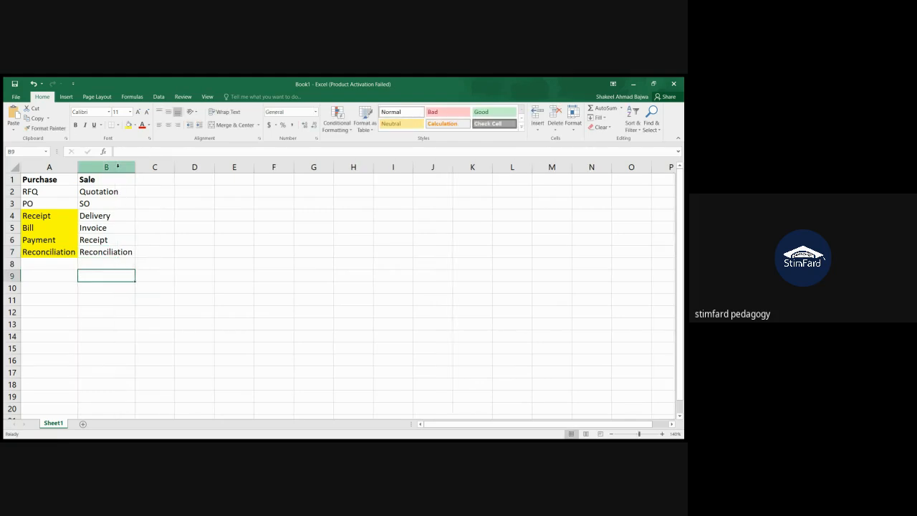
Step: Fill the Sale stages from Delivery to Reconciliation, cells B4 to B7, with yellow
left_click(120, 193)
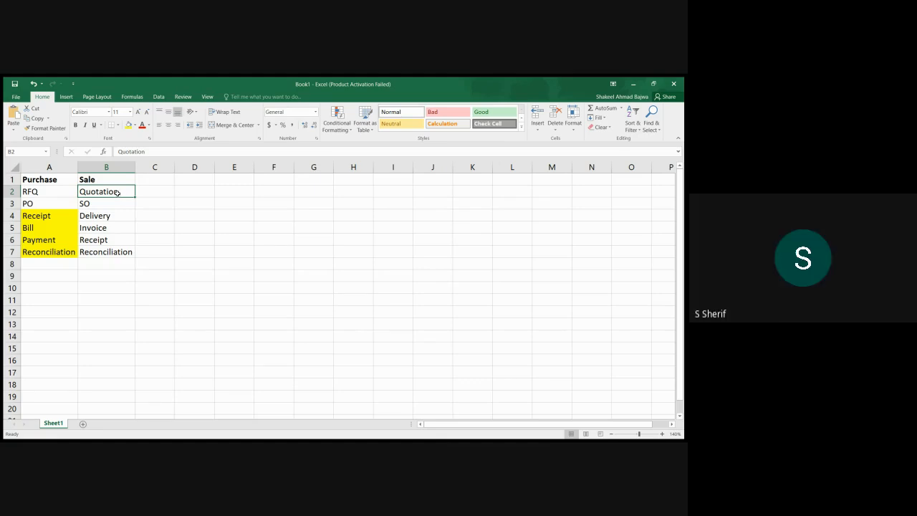
left_click(108, 215)
left_click_drag(108, 215, 108, 251)
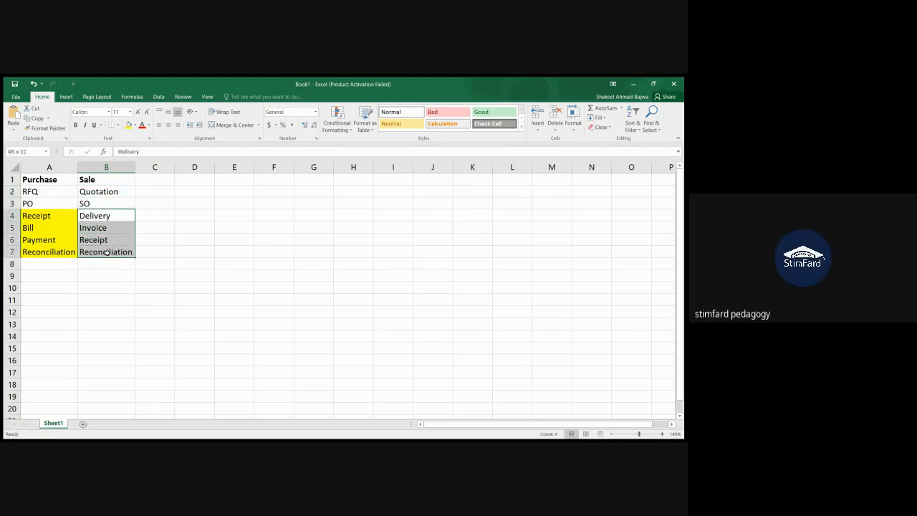
left_click(128, 125)
left_click(160, 264)
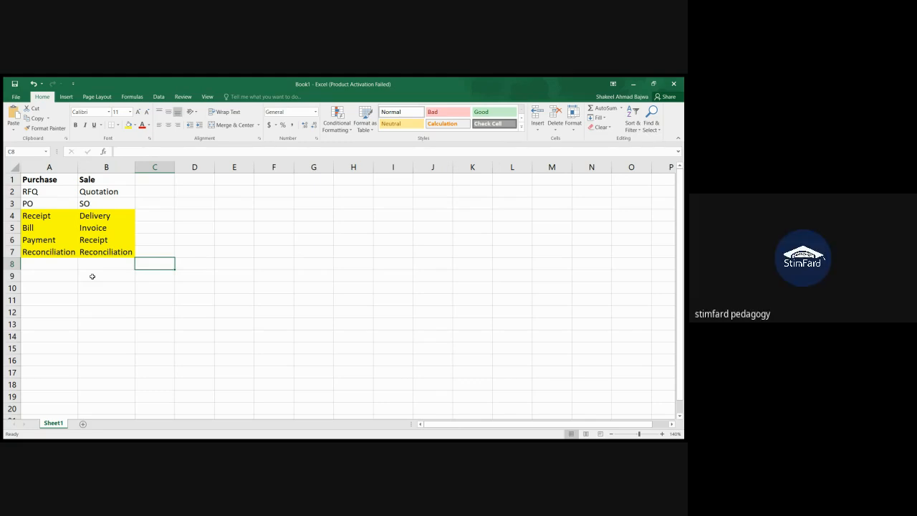
left_click(197, 297)
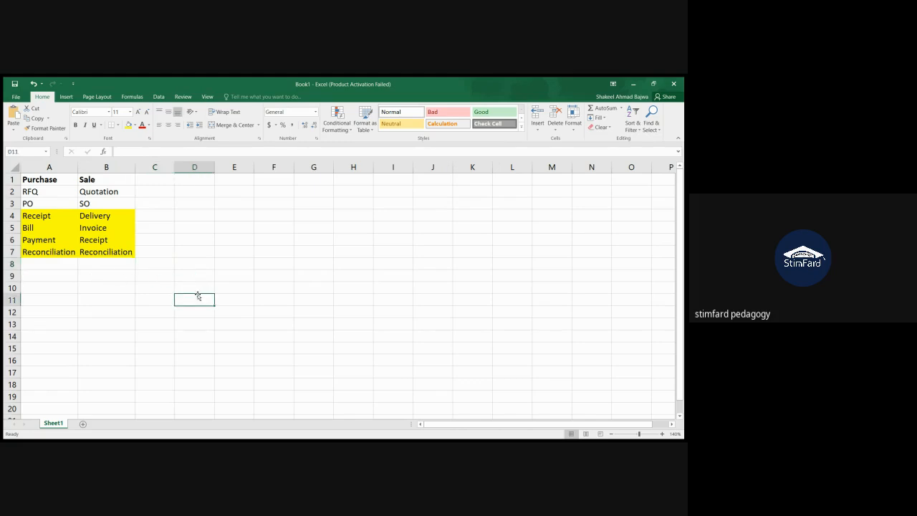
Step: Switch to Odoo in the browser and open the Sales app
key("alt+Tab")
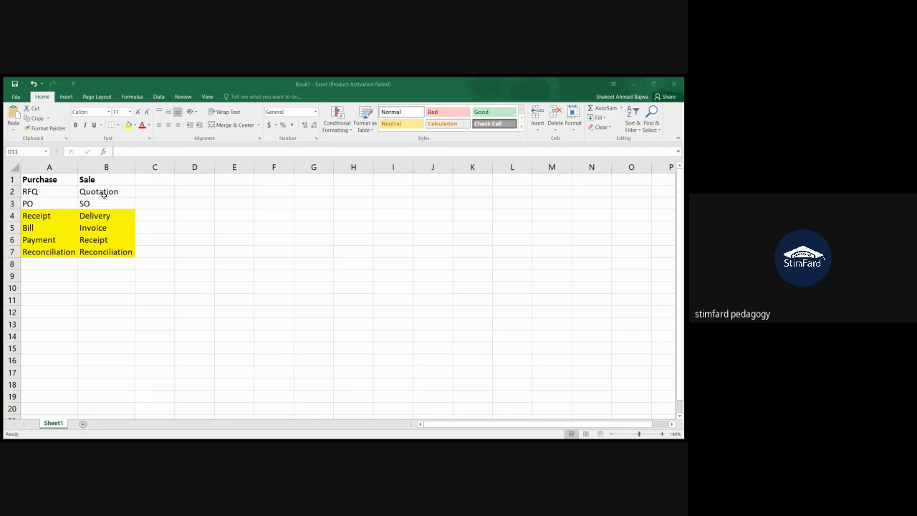
key("ctrl+c")
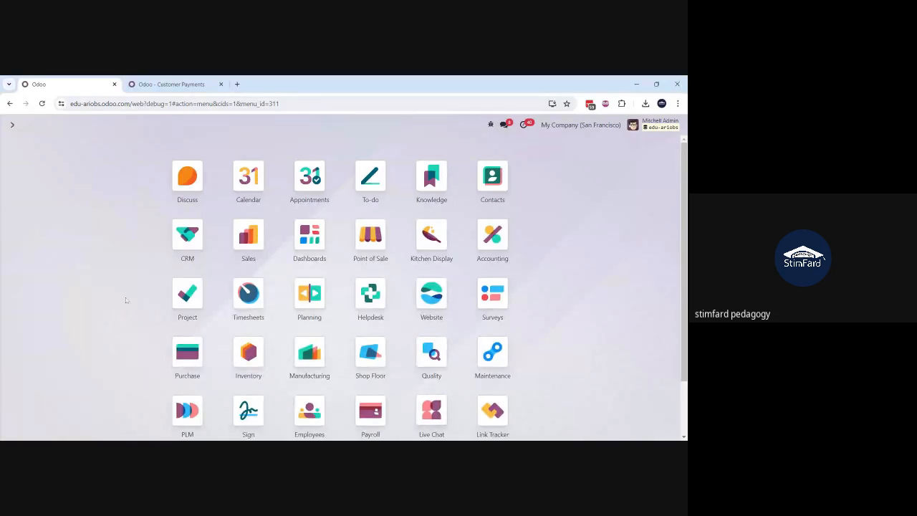
type("/sal")
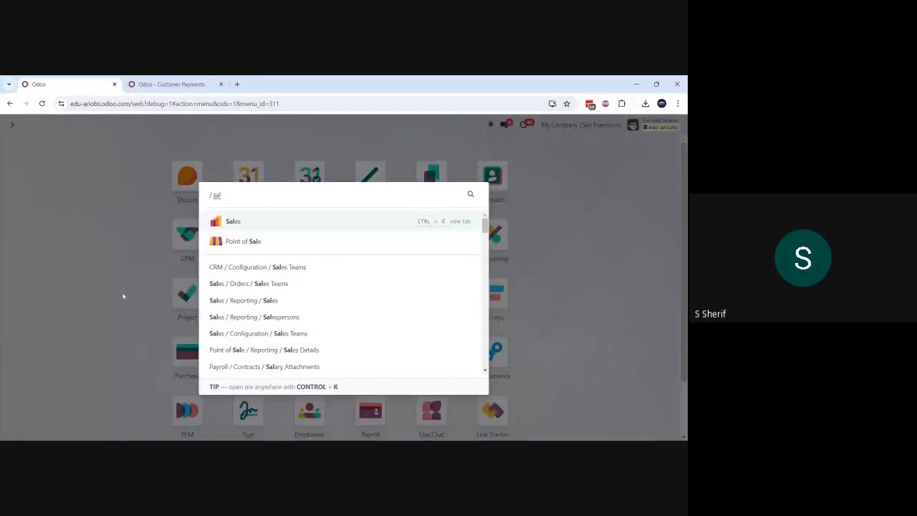
key("Return")
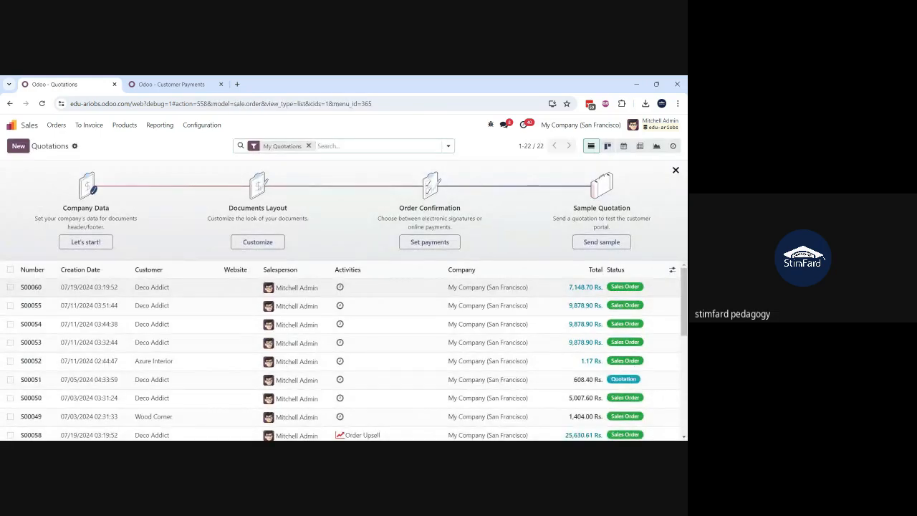
Step: Review sales orders S00060 and S00052 from the quotations list
left_click(124, 293)
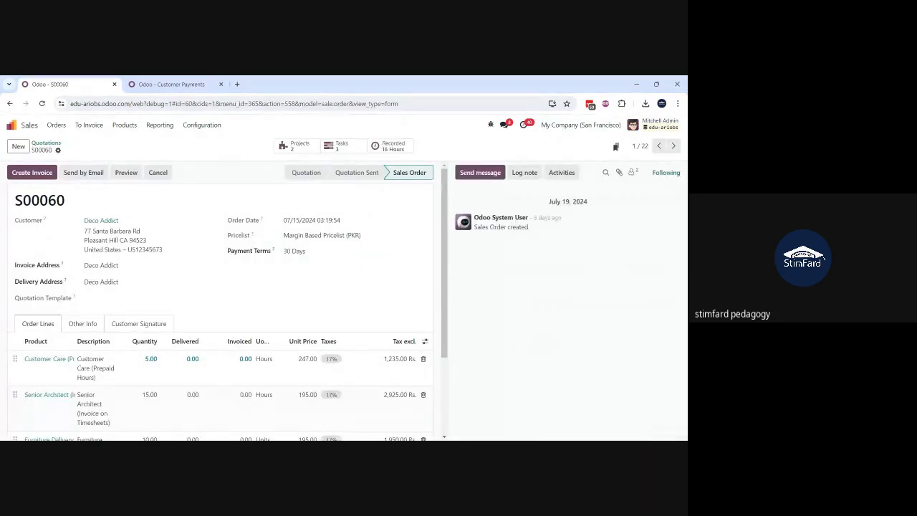
scroll(124, 297, "down", 2)
scroll(223, 301, "up", 2)
left_click(46, 144)
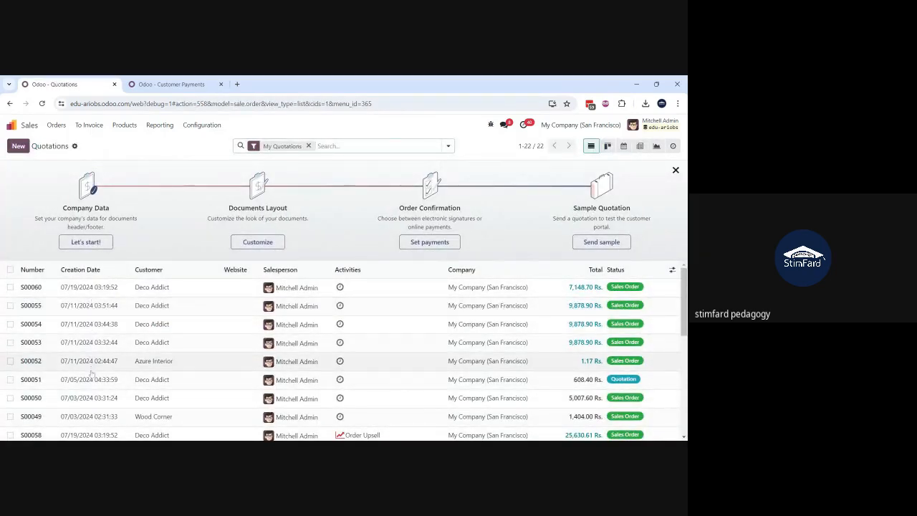
left_click(91, 369)
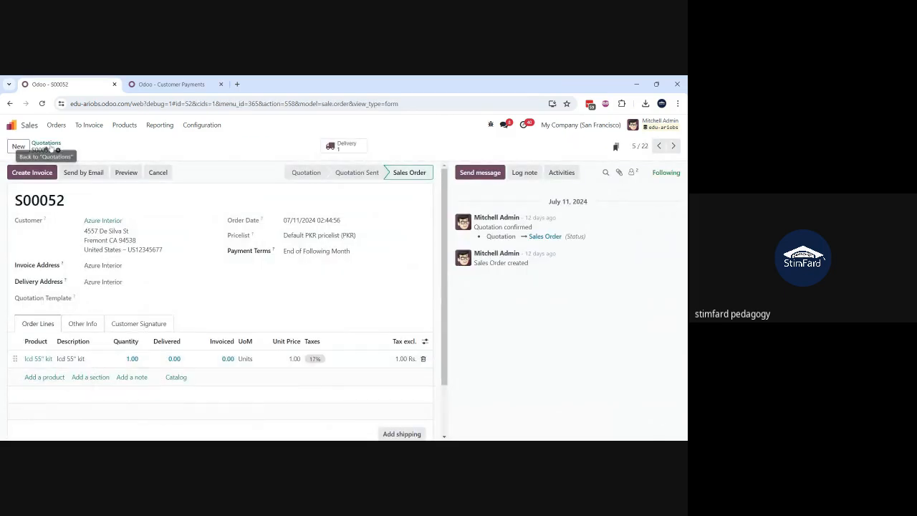
scroll(88, 319, "down", 1)
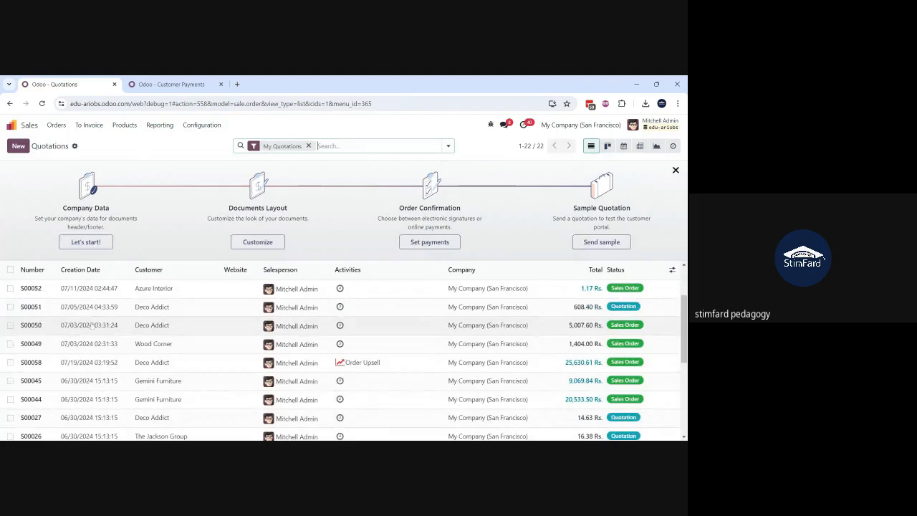
Step: Open quotation S00051, widen its Product column and open the Stool product's record from the order line
left_click(93, 310)
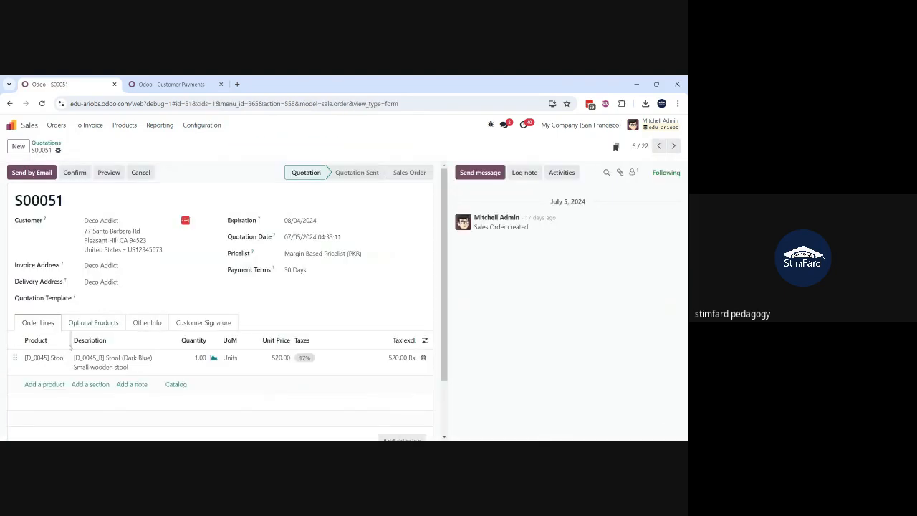
mouse_move(69, 347)
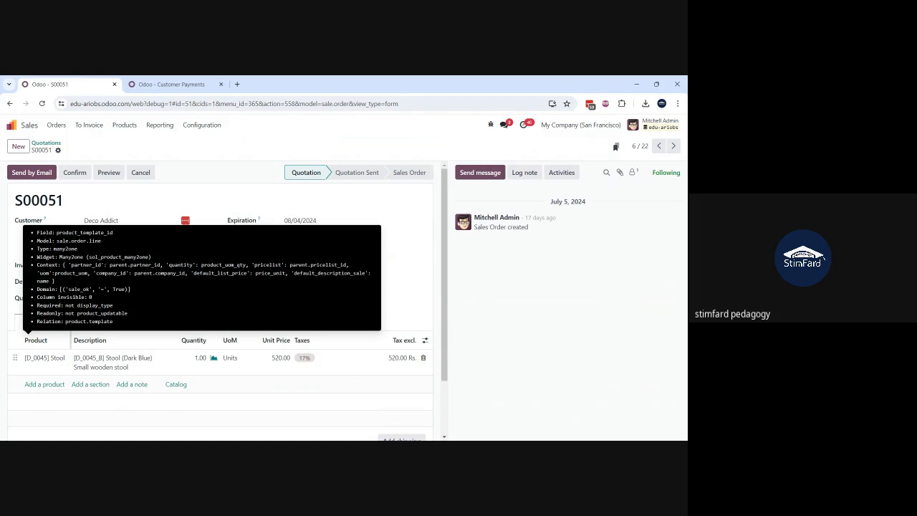
left_click_drag(71, 344, 93, 355)
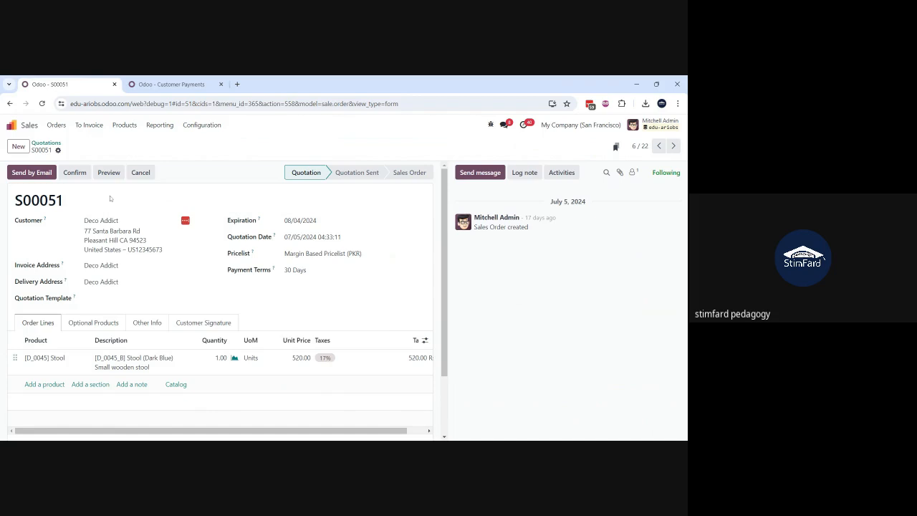
left_click(57, 360)
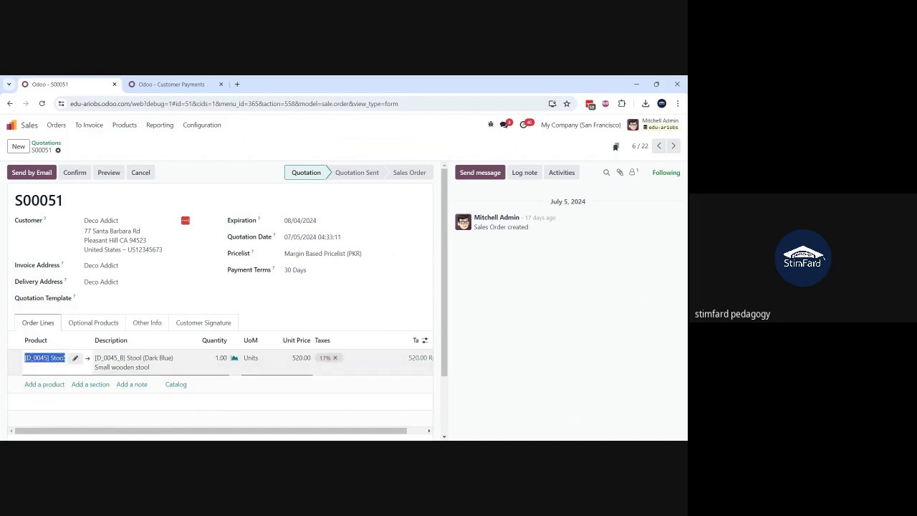
left_click(88, 358)
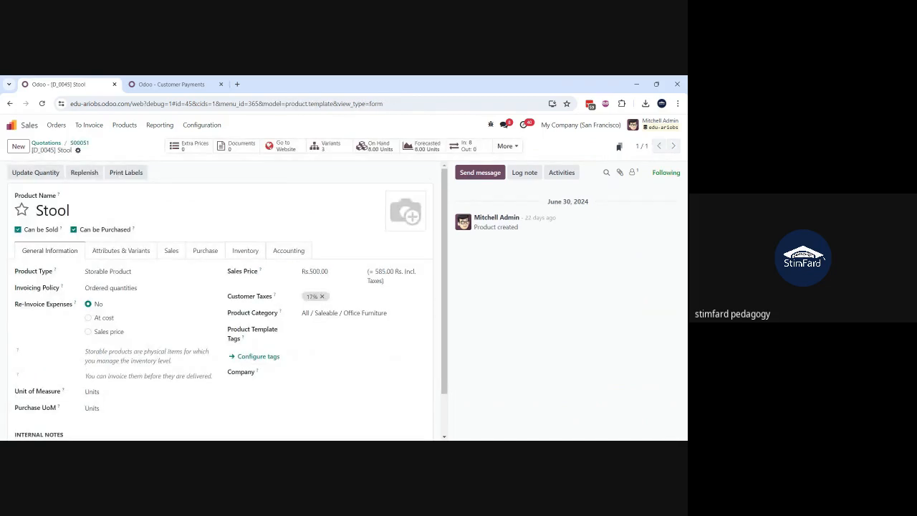
Step: Examine the Stool's inventory settings, general information and colour variants, and return to quotation S00051
left_click(244, 251)
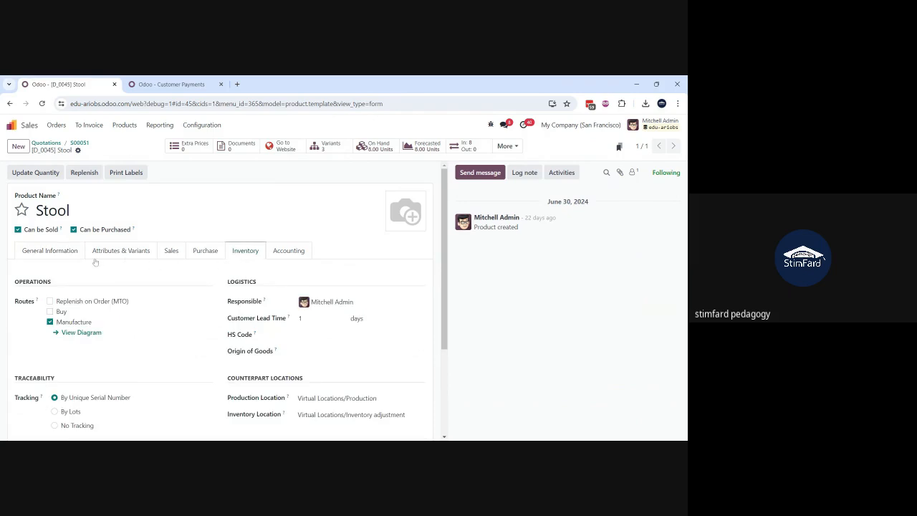
left_click(51, 250)
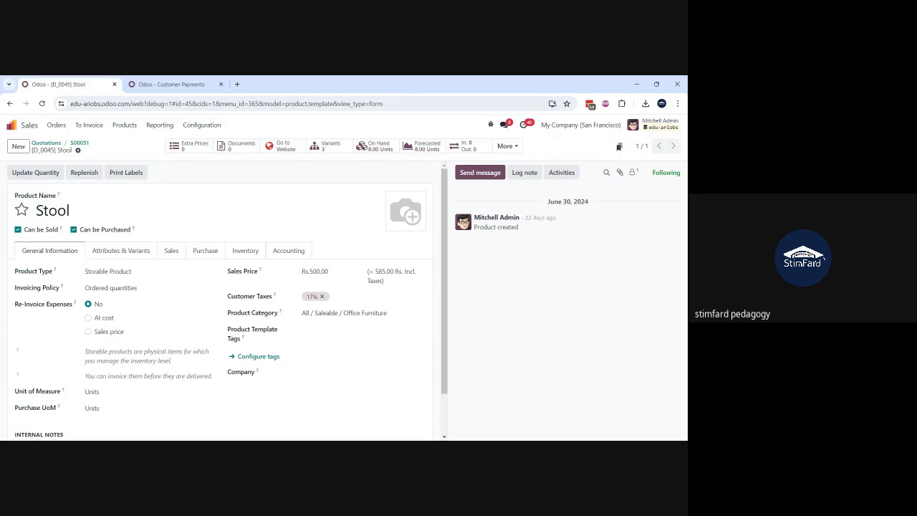
left_click(331, 147)
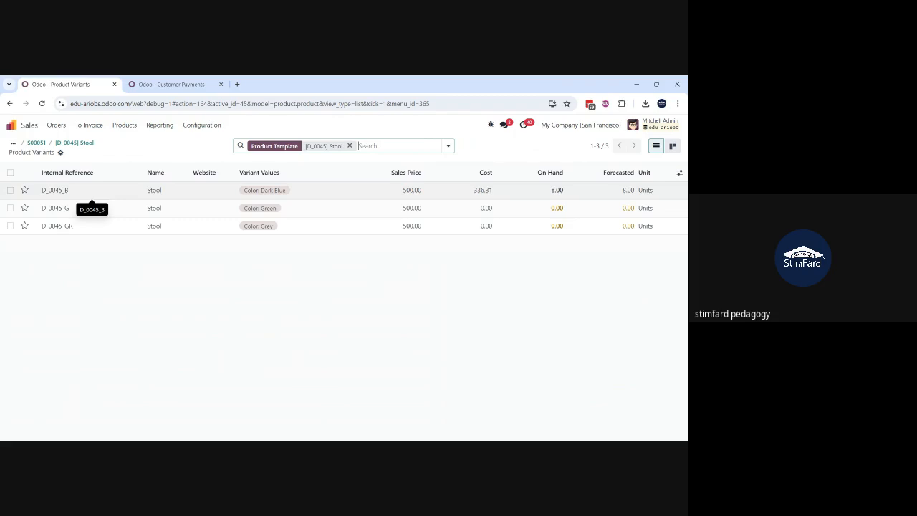
left_click(73, 142)
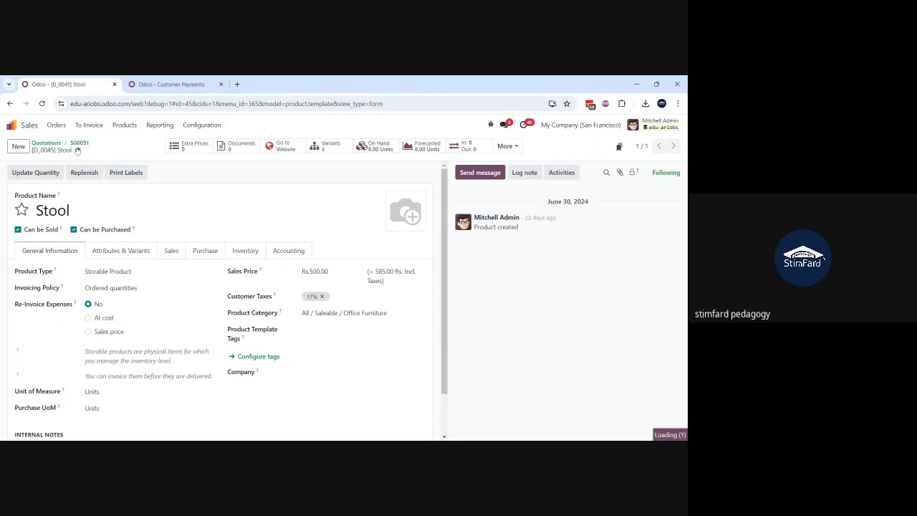
left_click(79, 143)
Step: Create a new quotation and fill in the customer's name
left_click(19, 147)
type("audr")
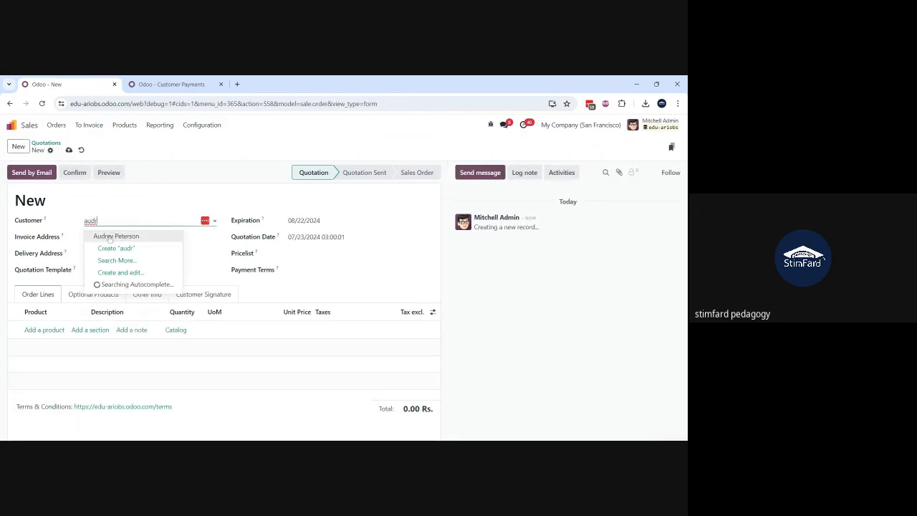
key("Return")
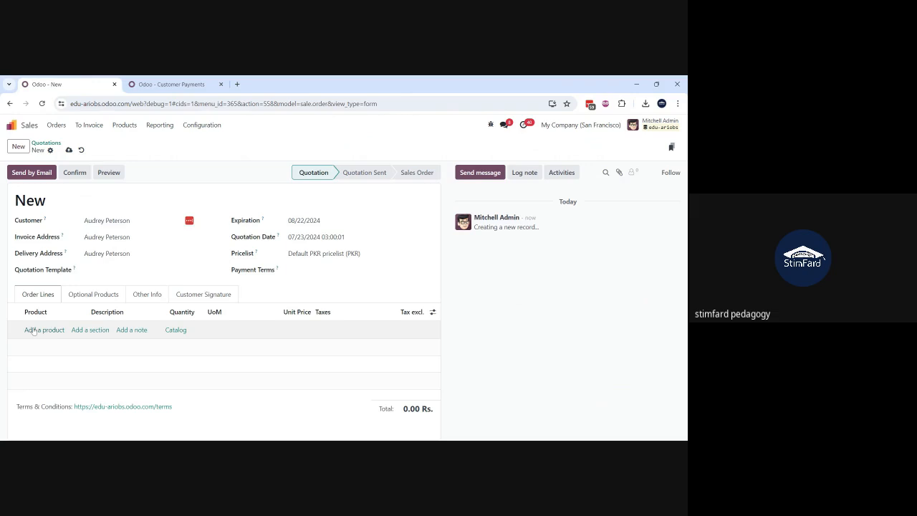
Step: Add one [D_0045] Stool in Dark Blue to the order lines, and save and confirm the quotation
left_click(28, 330)
type("d")
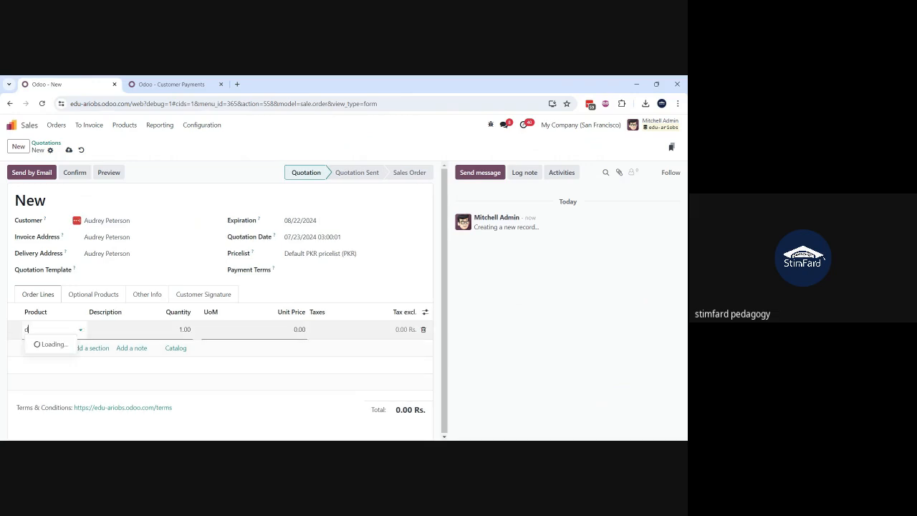
type("_0045")
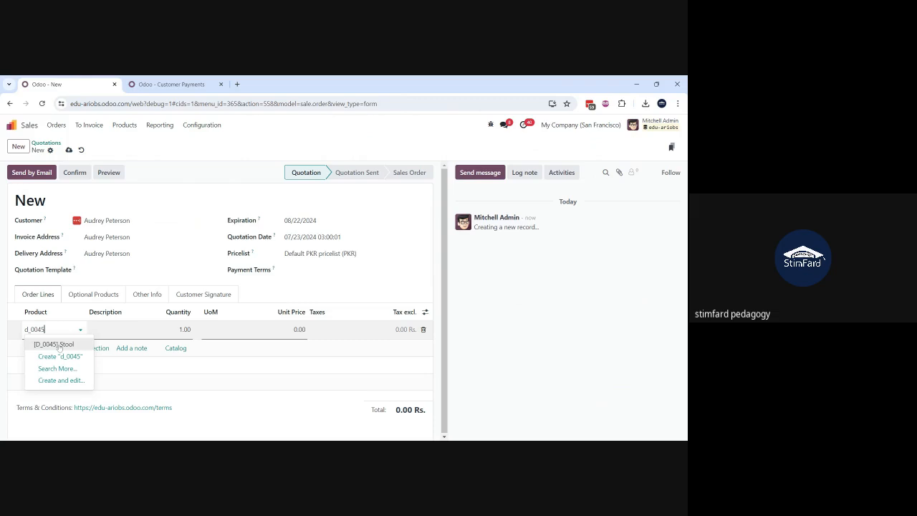
left_click(57, 345)
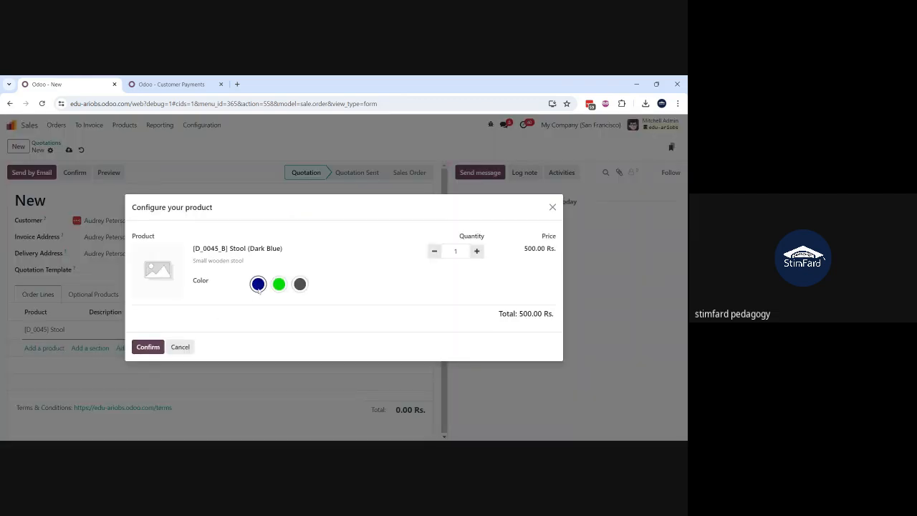
left_click(143, 347)
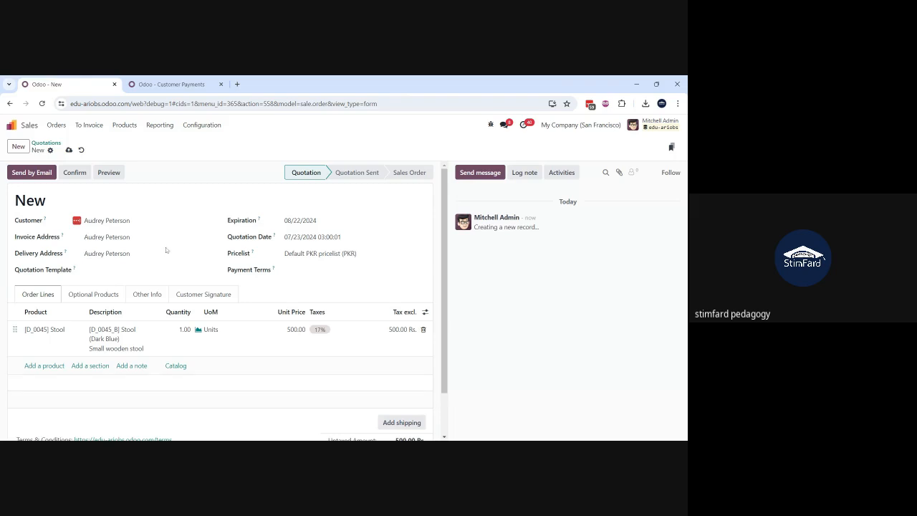
left_click(69, 150)
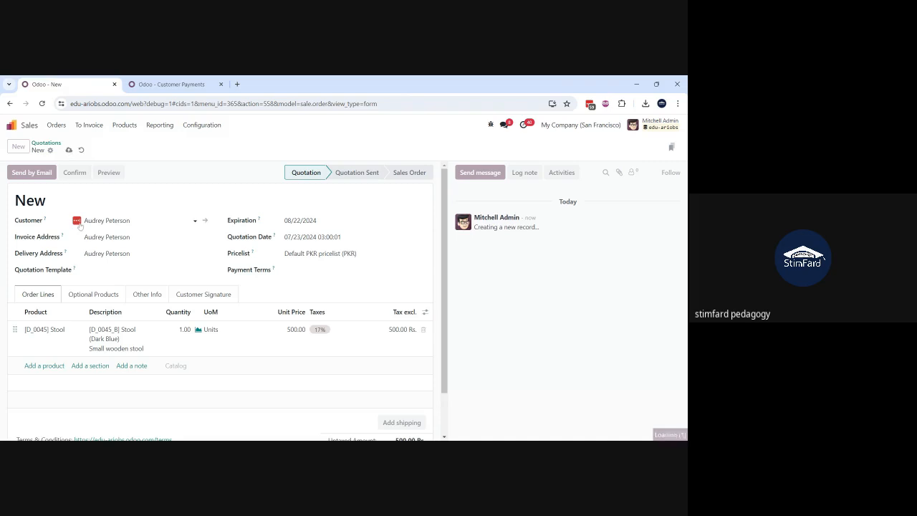
left_click(73, 173)
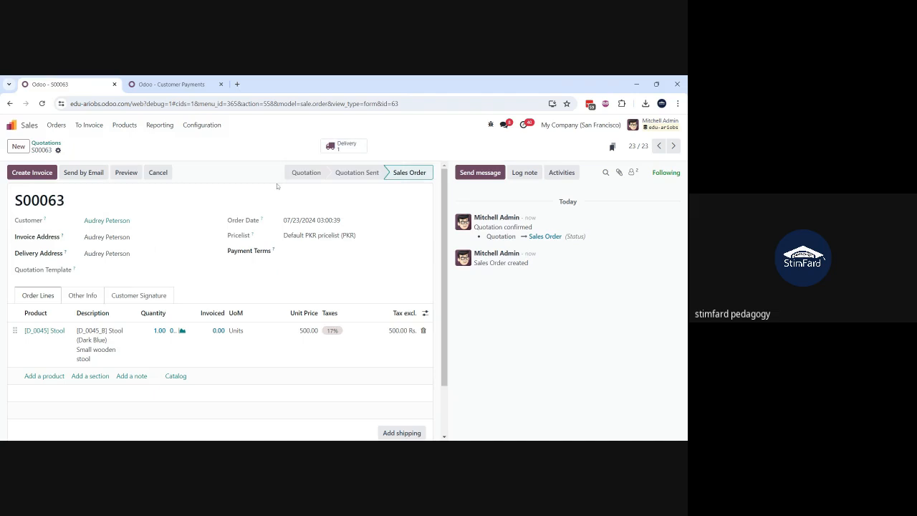
Step: Open the order's delivery, check and save the Stool's stock move details, and validate the transfer
left_click(332, 148)
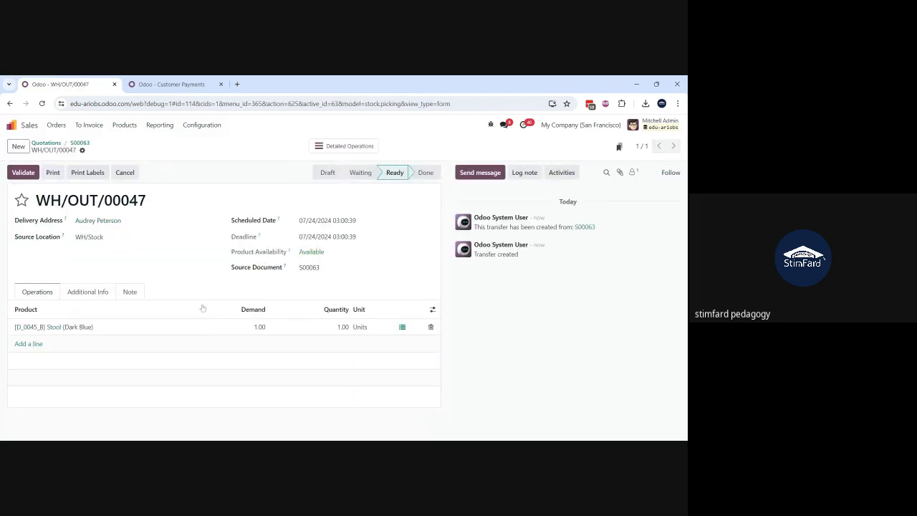
left_click(402, 328)
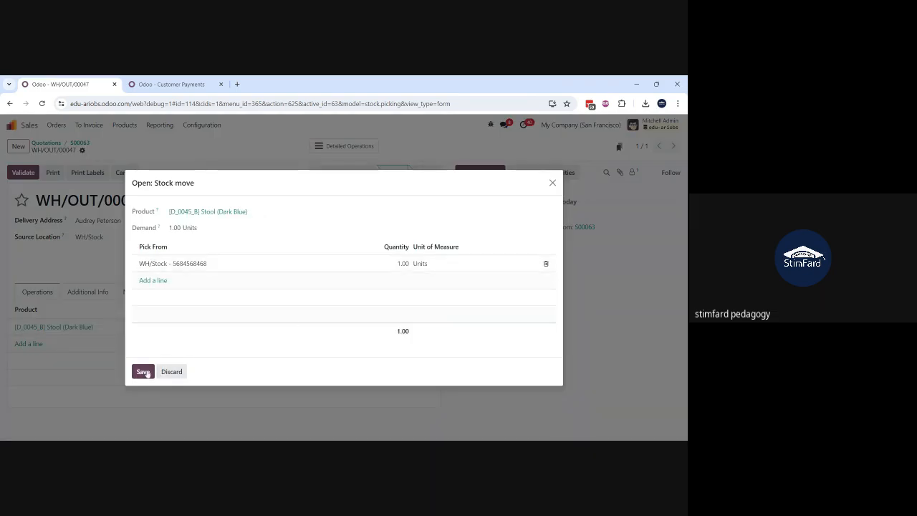
left_click(144, 372)
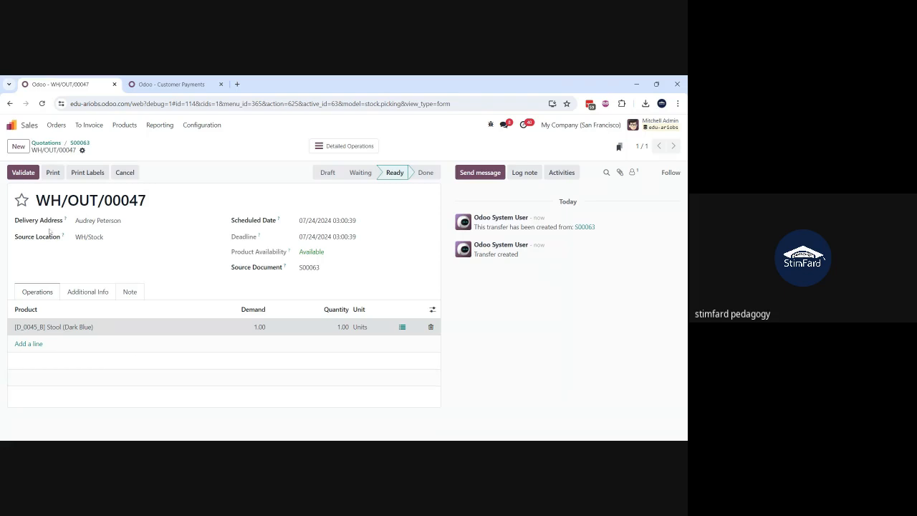
left_click(23, 173)
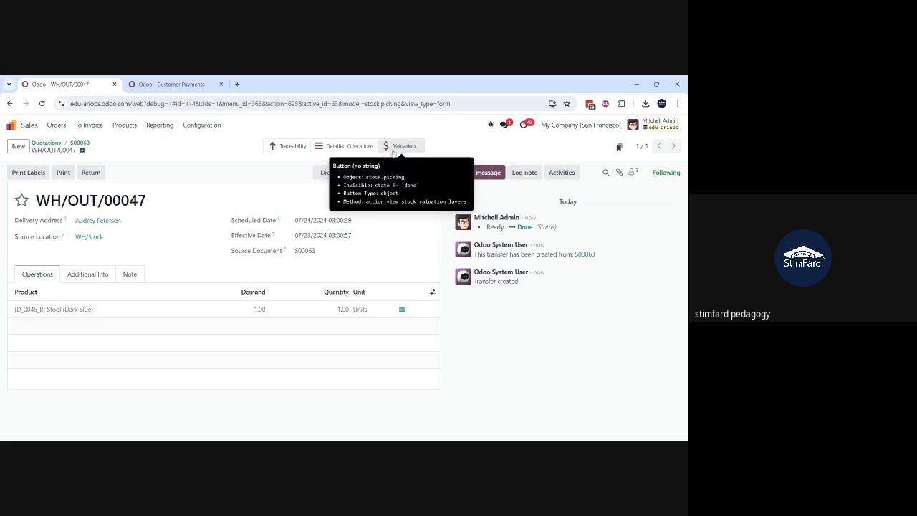
Step: Examine the delivery's stock valuation journal entry for the Stool, widening the Account column to read the full account names
left_click(393, 146)
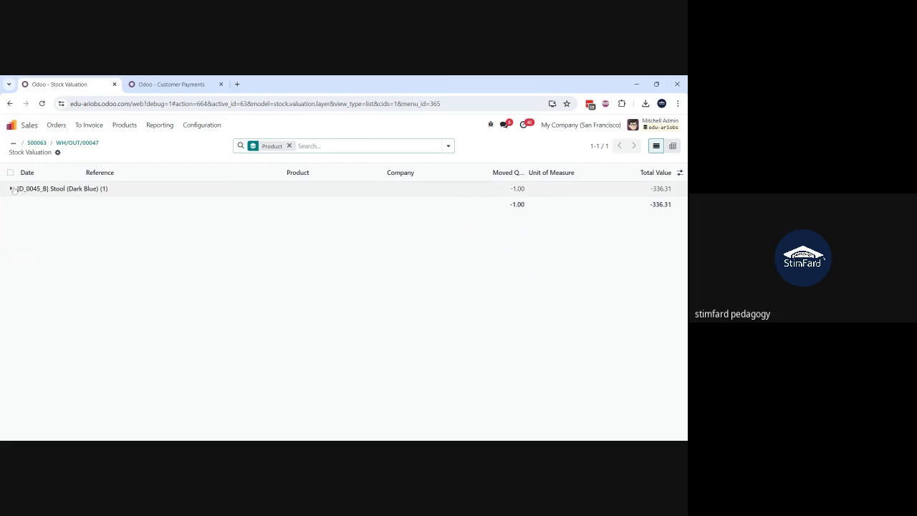
left_click(34, 189)
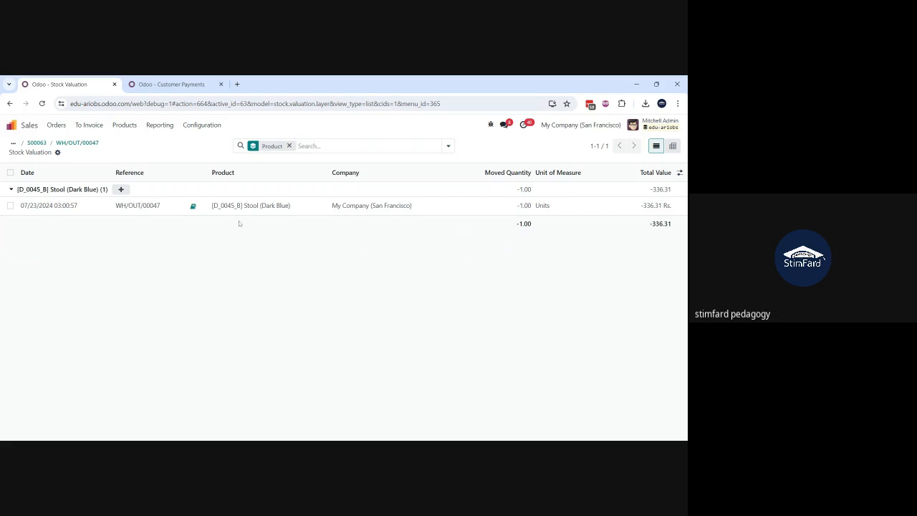
left_click(193, 206)
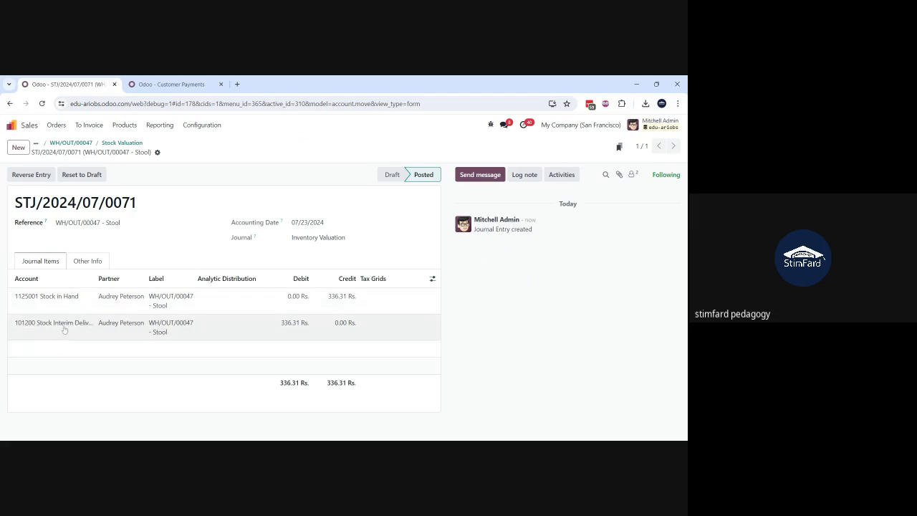
left_click_drag(97, 280, 146, 280)
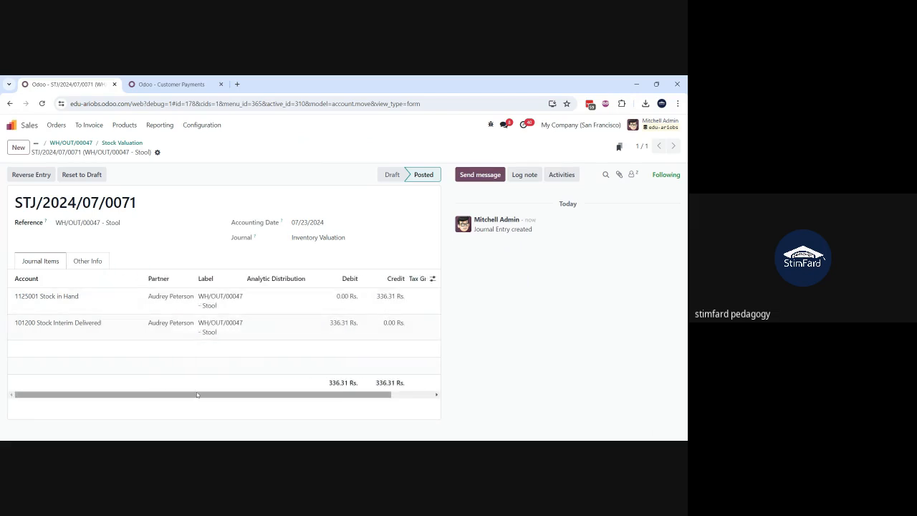
left_click_drag(185, 397, 137, 399)
mouse_move(127, 395)
left_mouse_down()
mouse_move(169, 394)
mouse_move(127, 394)
left_mouse_up()
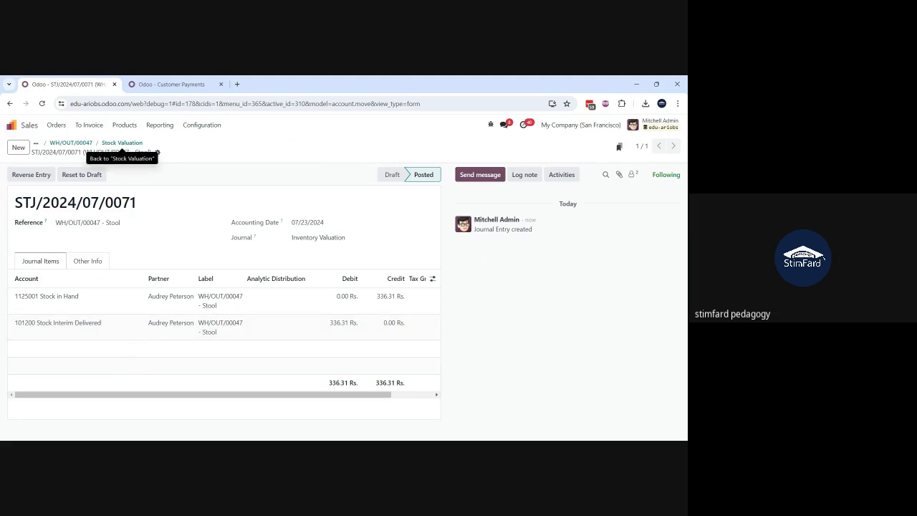
left_click(122, 145)
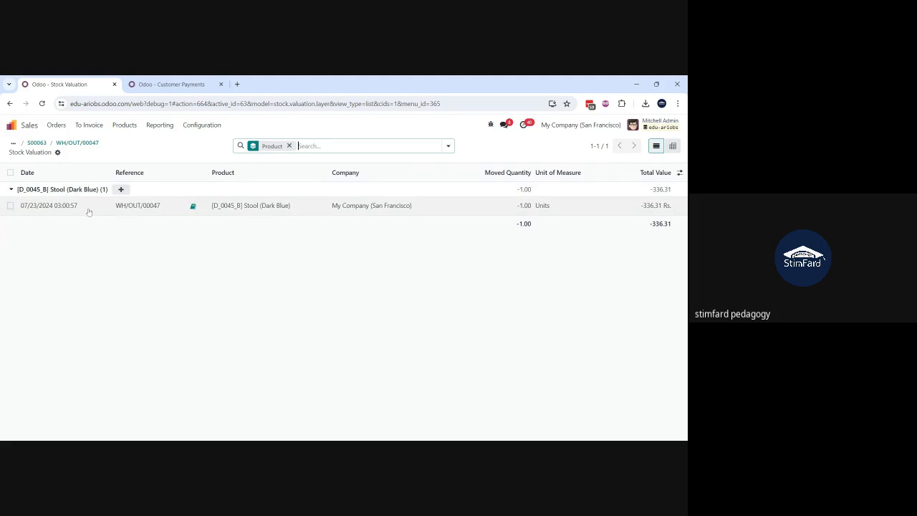
Step: Return to sales order S00063 and create a draft regular invoice from it
left_click(37, 144)
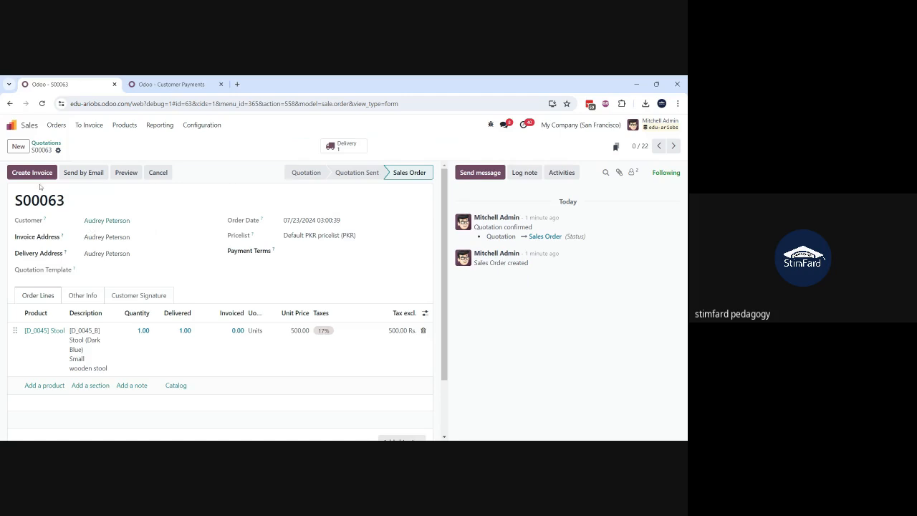
left_click(32, 175)
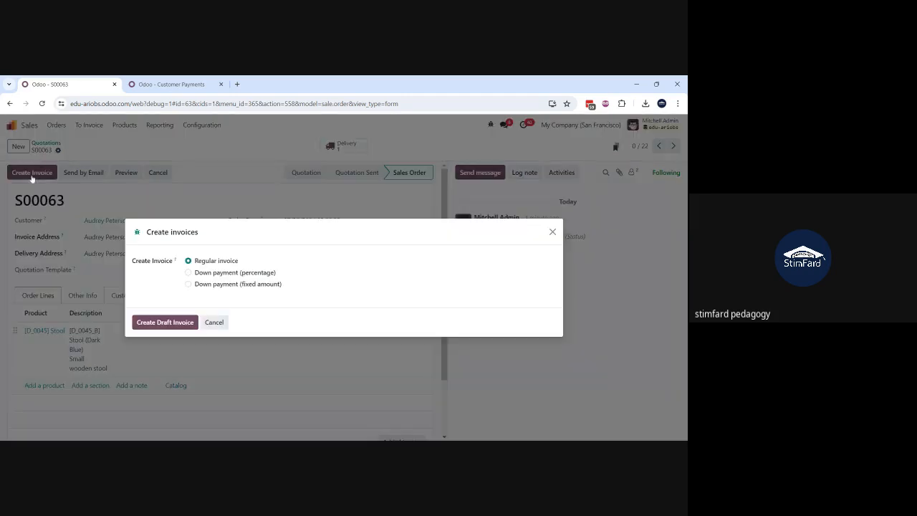
left_click(154, 322)
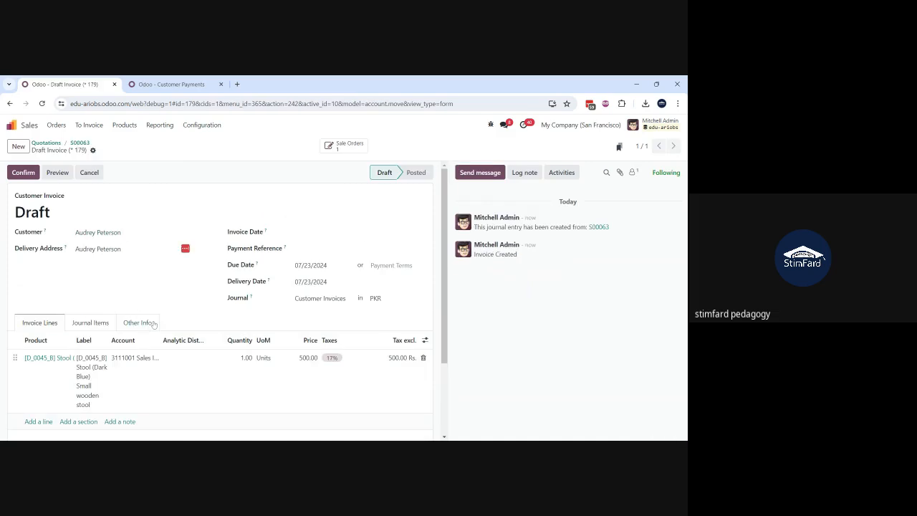
Step: Confirm the Stool's draft customer invoice and display its journal items
left_click(23, 174)
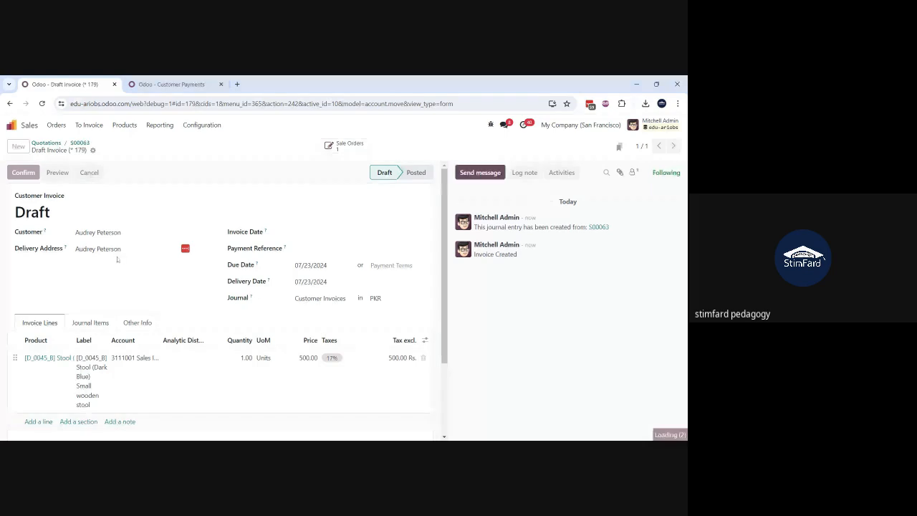
scroll(117, 260, "down", 2)
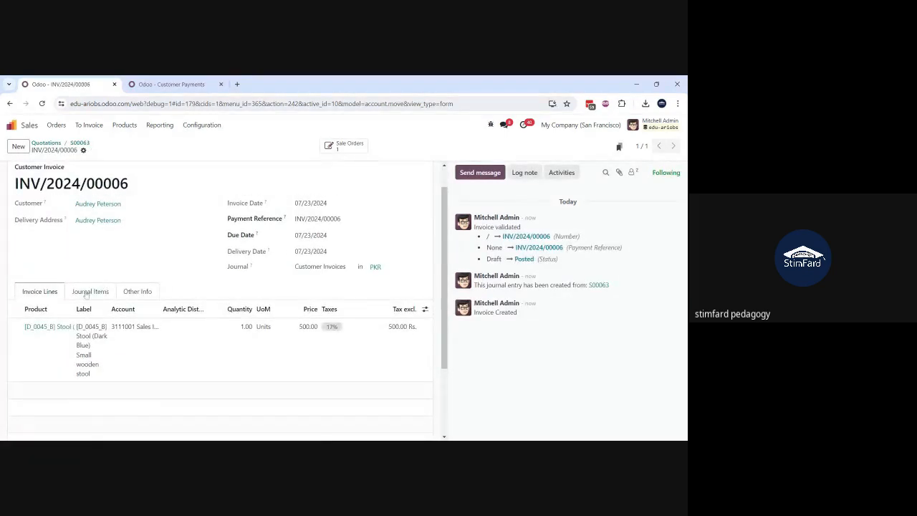
left_click(87, 293)
Step: Examine the posted invoice's income, interim stock, cost, tax and receivable entries, widening the Account column to read the full account names
scroll(86, 295, "down", 1)
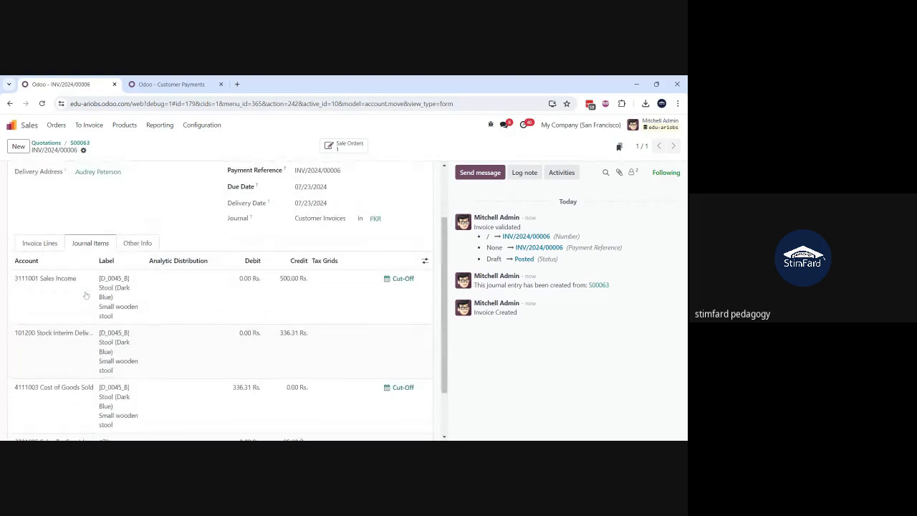
scroll(85, 294, "up", 1)
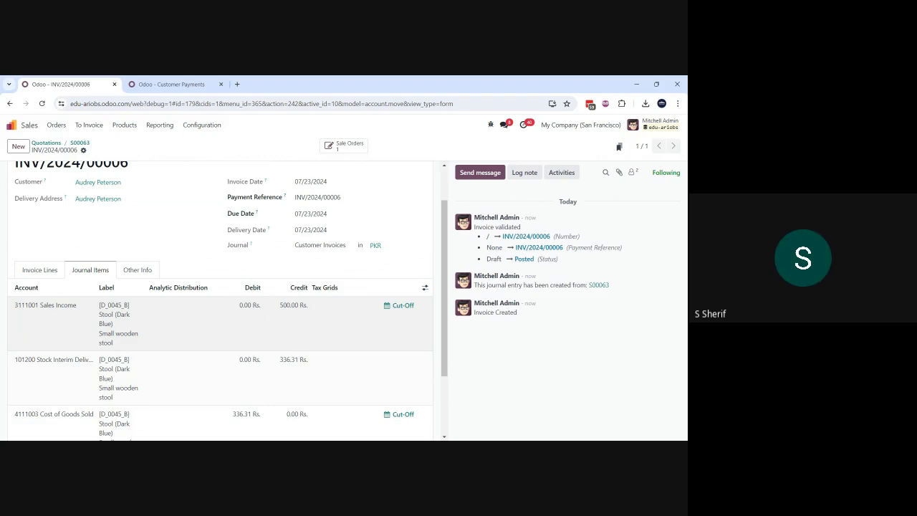
scroll(228, 301, "down", 1)
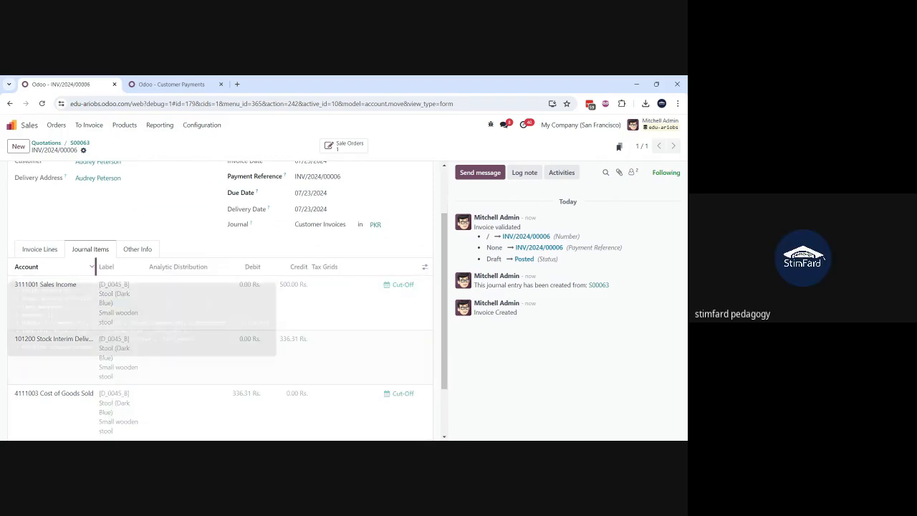
left_click_drag(96, 267, 127, 266)
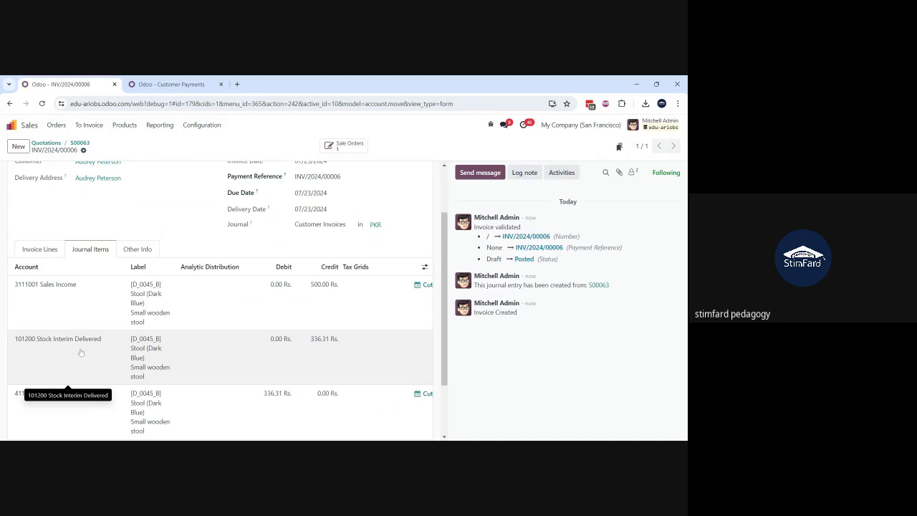
scroll(70, 409, "down", 1)
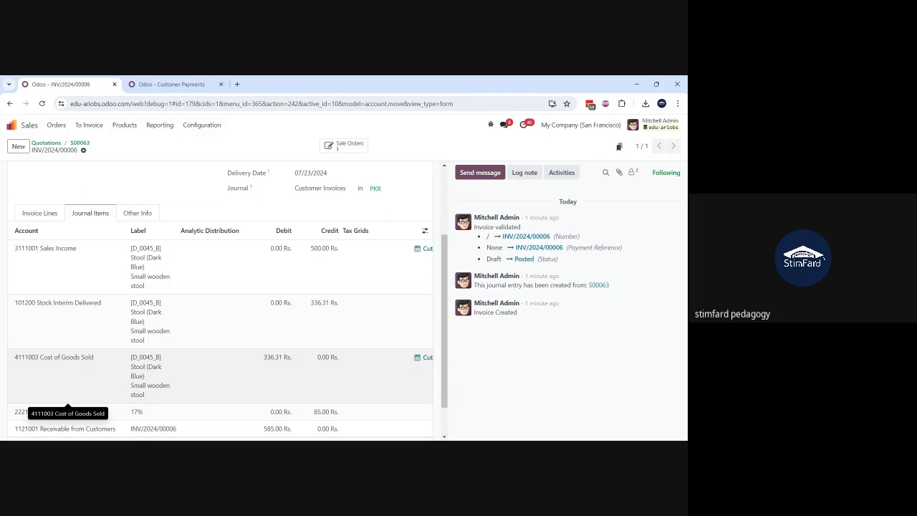
scroll(220, 301, "down", 1)
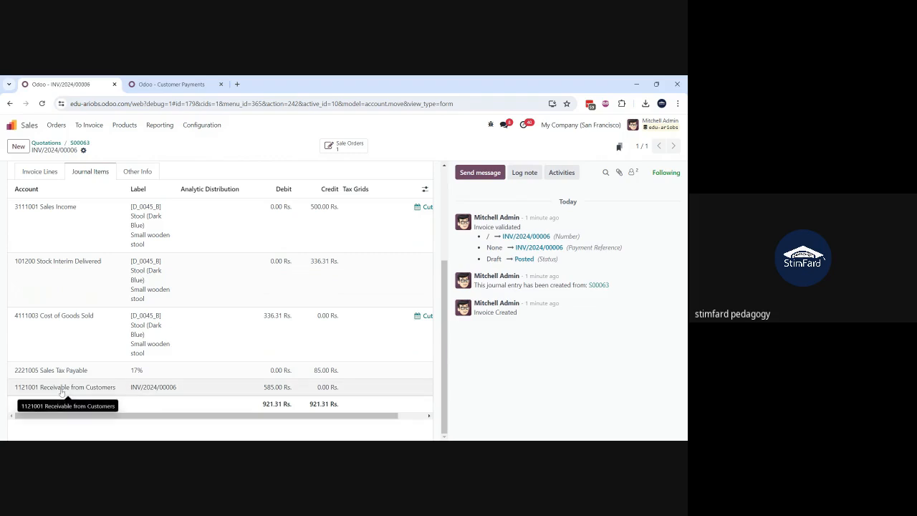
scroll(62, 393, "up", 1)
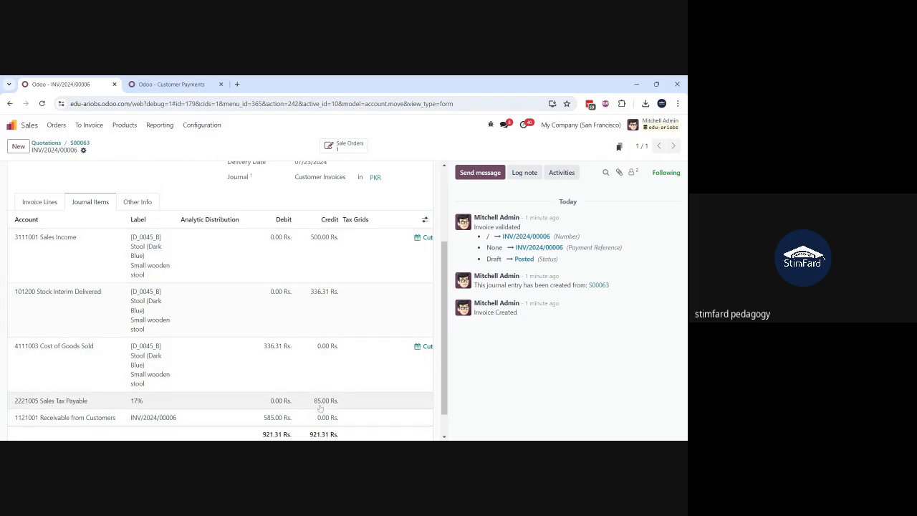
scroll(321, 408, "down", 1)
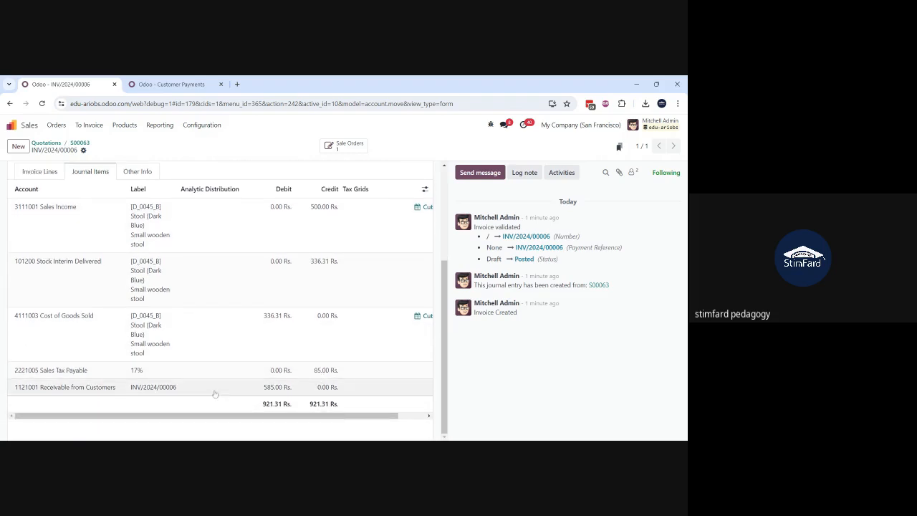
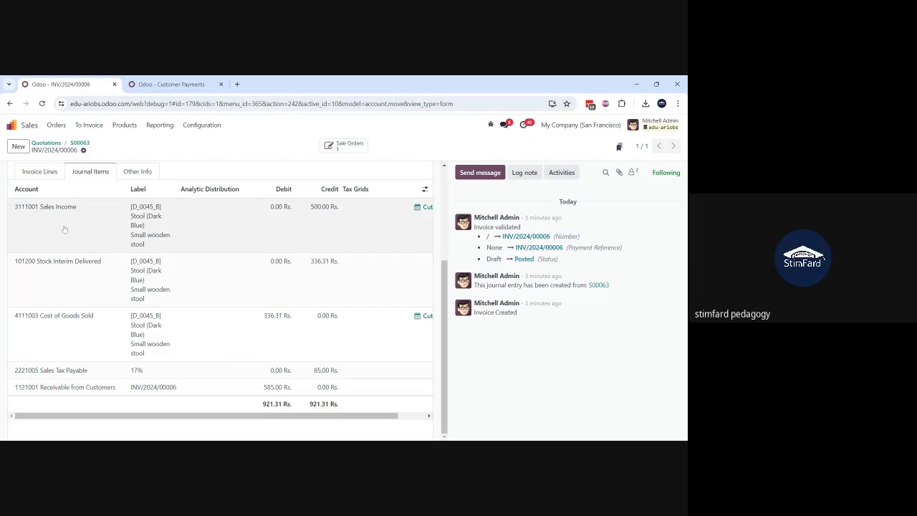
Step: Register a payment of 585.00 Rs. for invoice INV/2024/00006 through the Bank journal with the Manual method
left_click(35, 171)
scroll(72, 270, "up", 3)
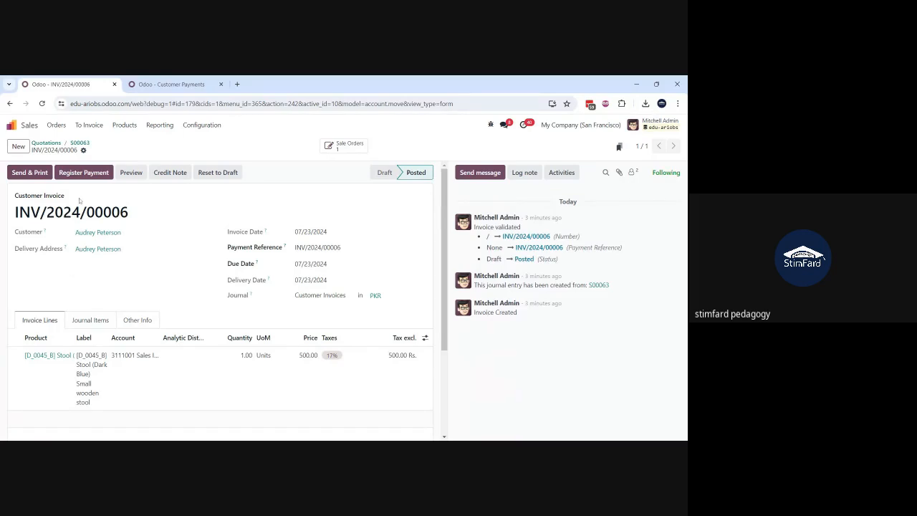
left_click(77, 173)
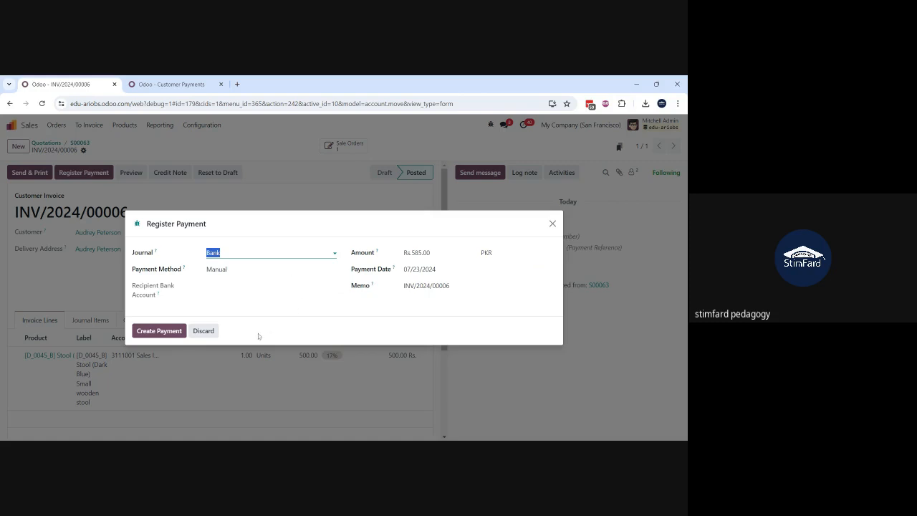
left_click(149, 333)
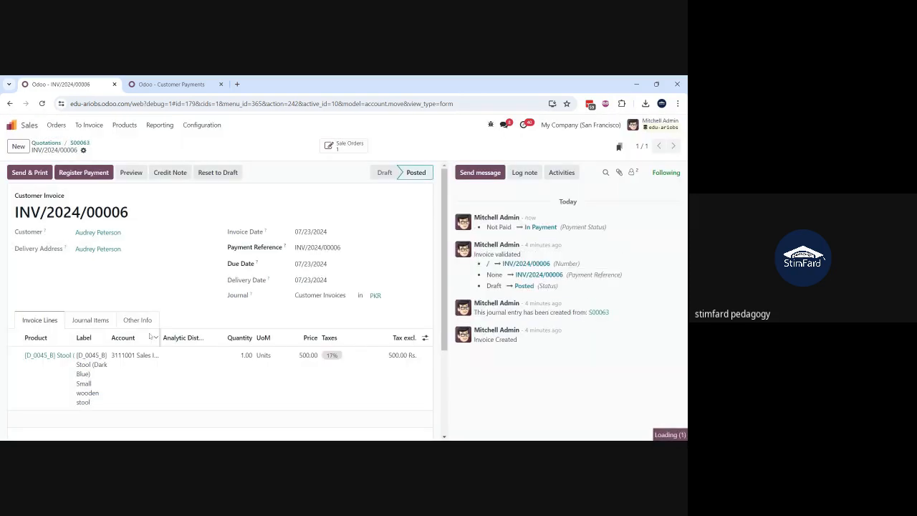
Step: Open the registered payment's journal entry from the invoice totals and widen the Account column to read the full account names
scroll(151, 336, "down", 3)
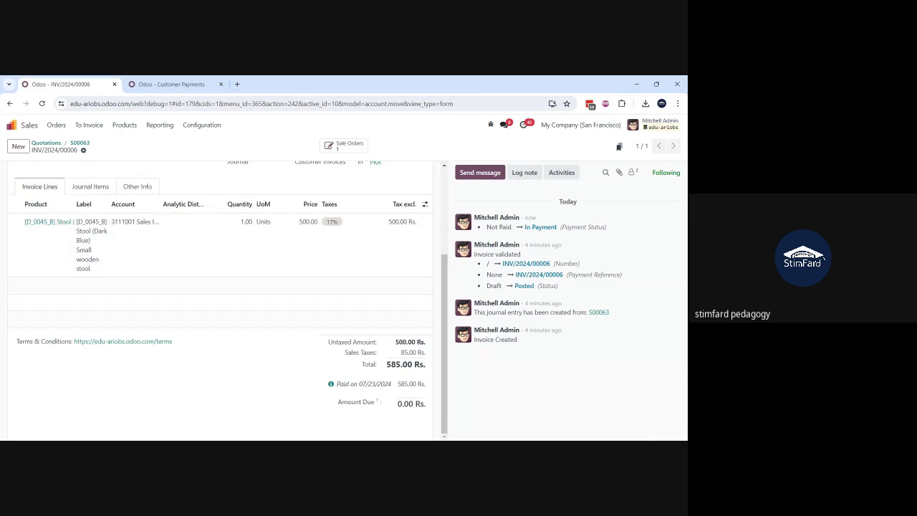
left_click(331, 385)
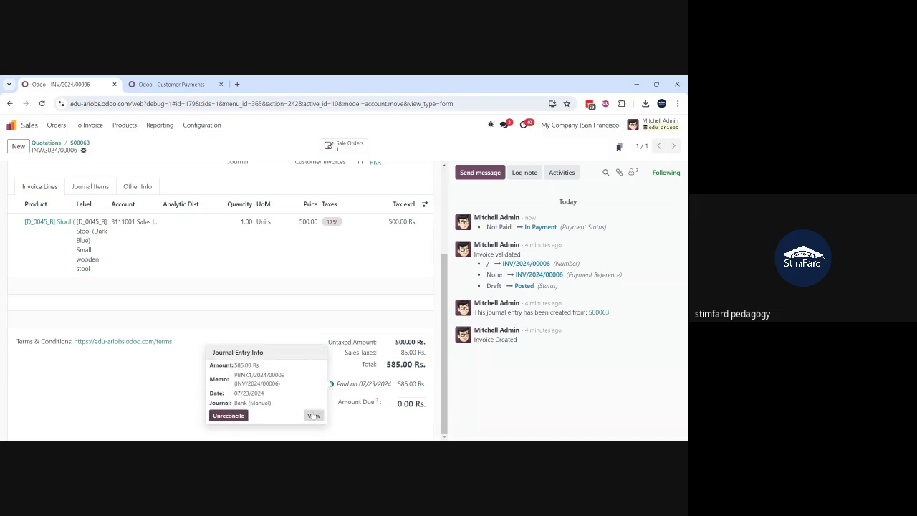
left_click(313, 416)
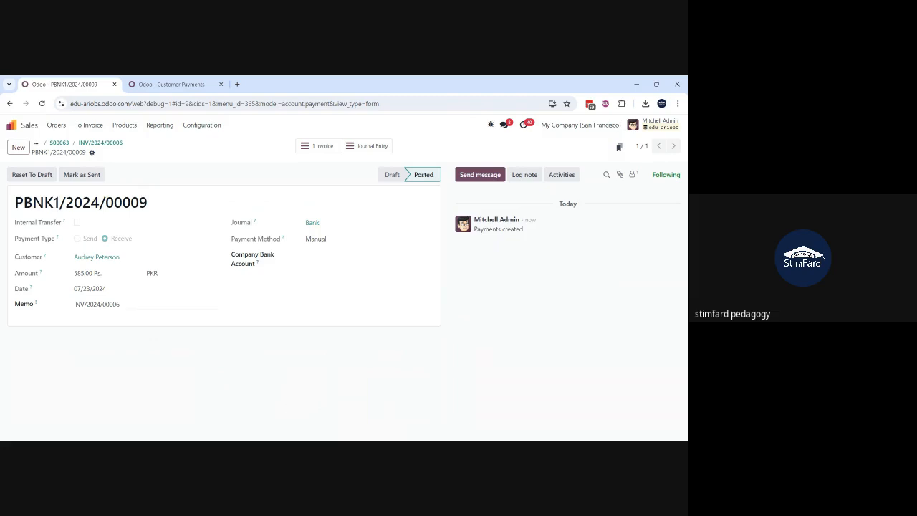
left_click(370, 146)
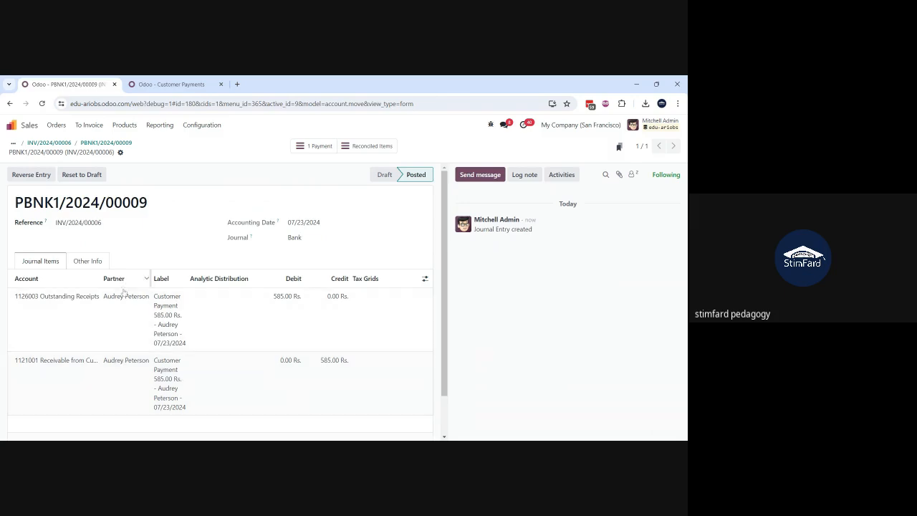
left_click_drag(103, 284, 150, 281)
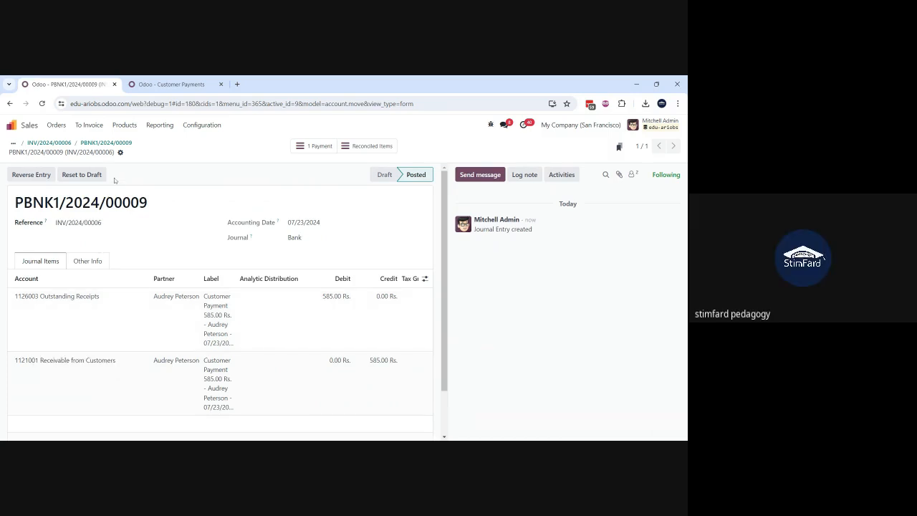
Step: Return to invoice INV/2024/00006 and check its payment status
left_click(65, 144)
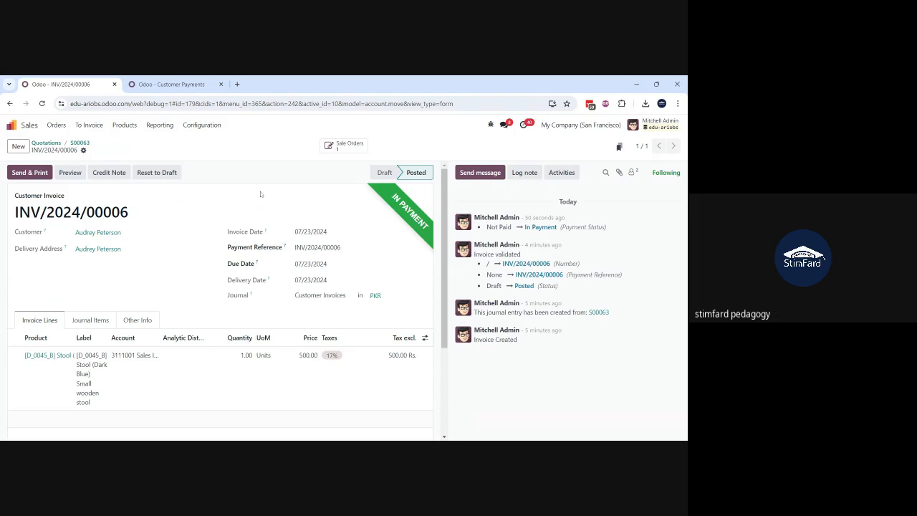
scroll(166, 312, "down", 1)
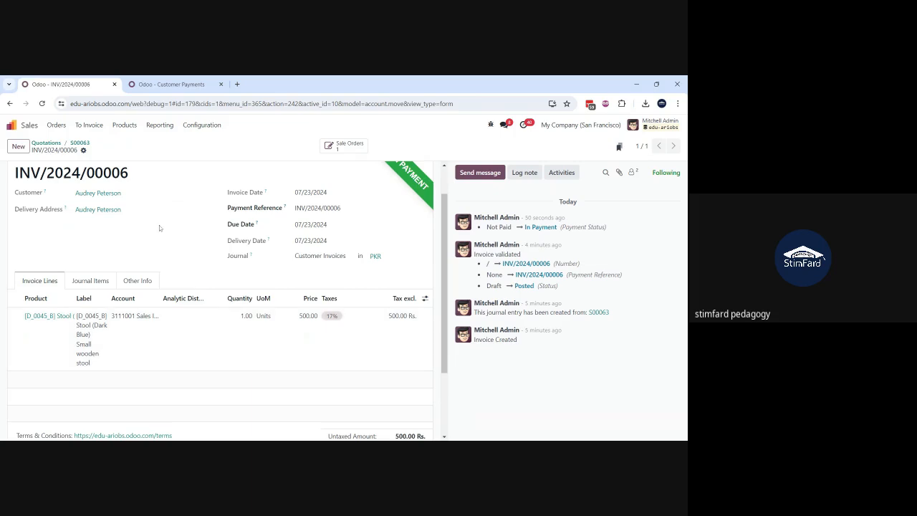
scroll(159, 227, "up", 1)
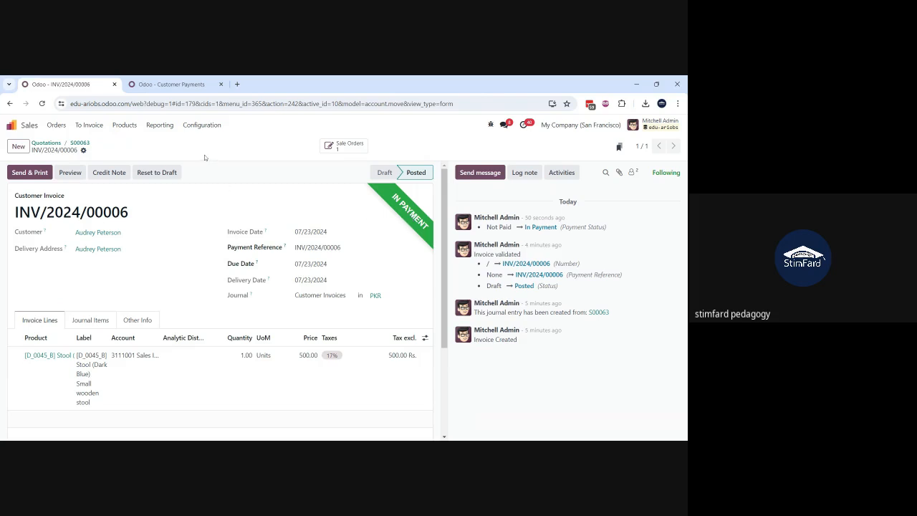
Step: Go to the Accounting dashboard and view the Bank journal's new transaction form, discarding it without saving
left_click(169, 83)
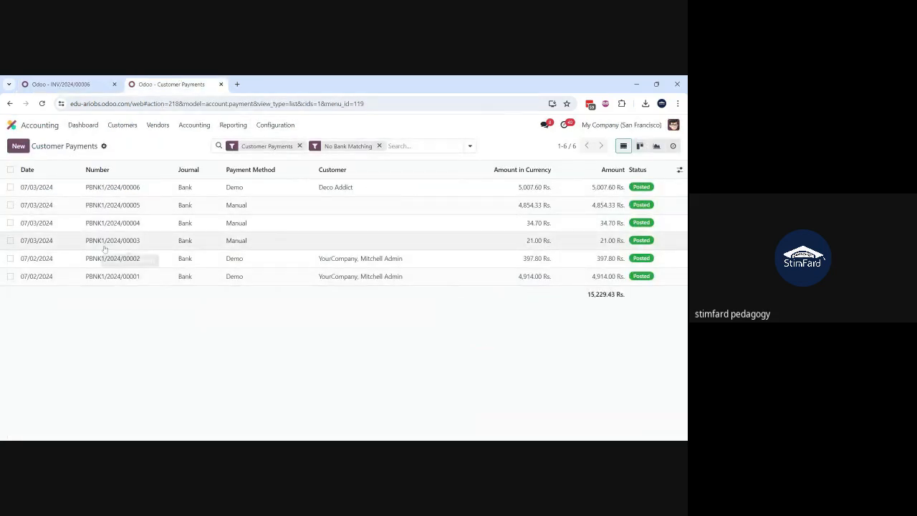
left_click(82, 126)
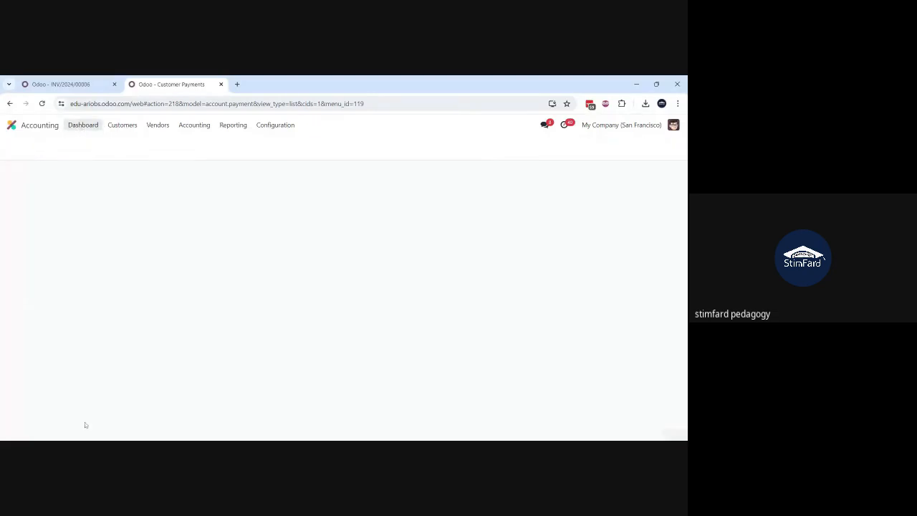
scroll(100, 380, "down", 3)
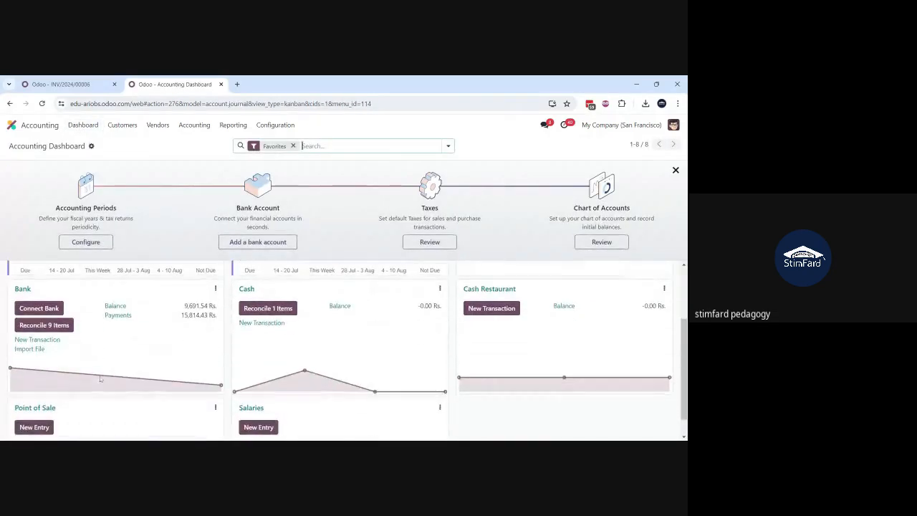
left_click(55, 339)
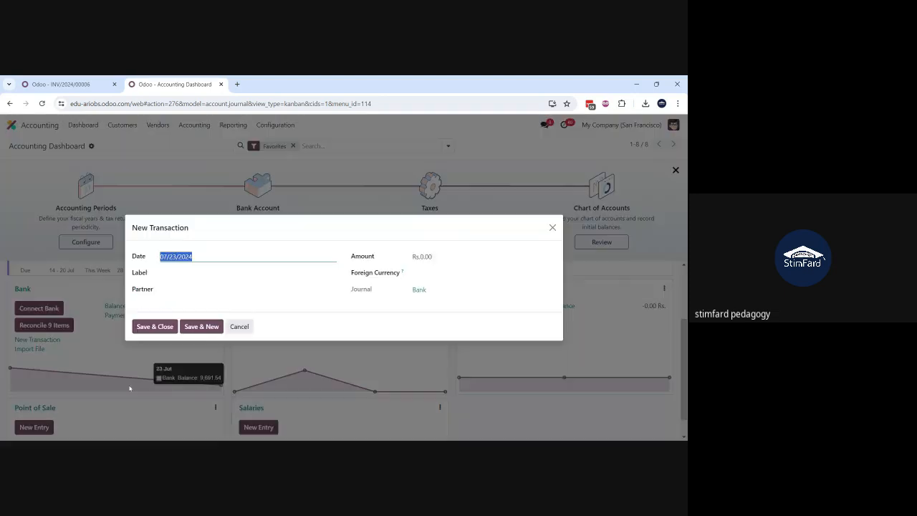
left_click(239, 327)
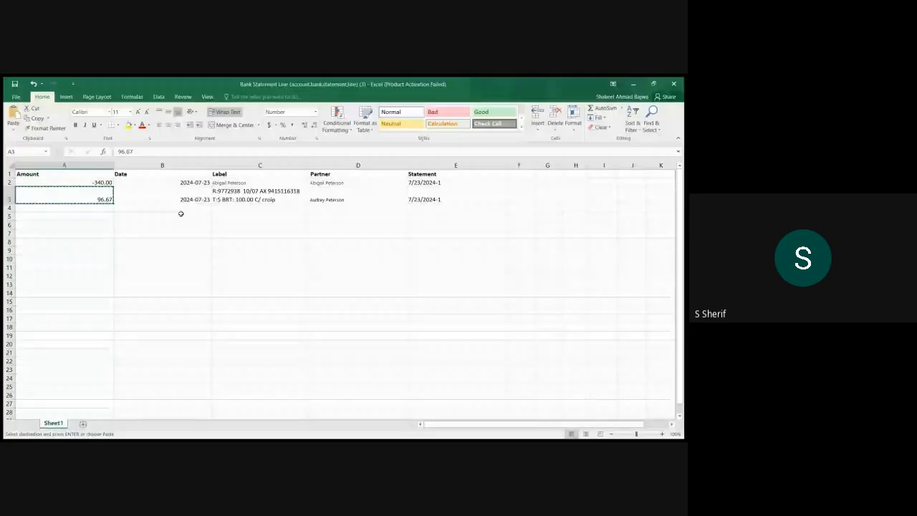
Step: In the Excel bank statement file, delete the -340.00 line and set the remaining line's amount to 585
key("Escape")
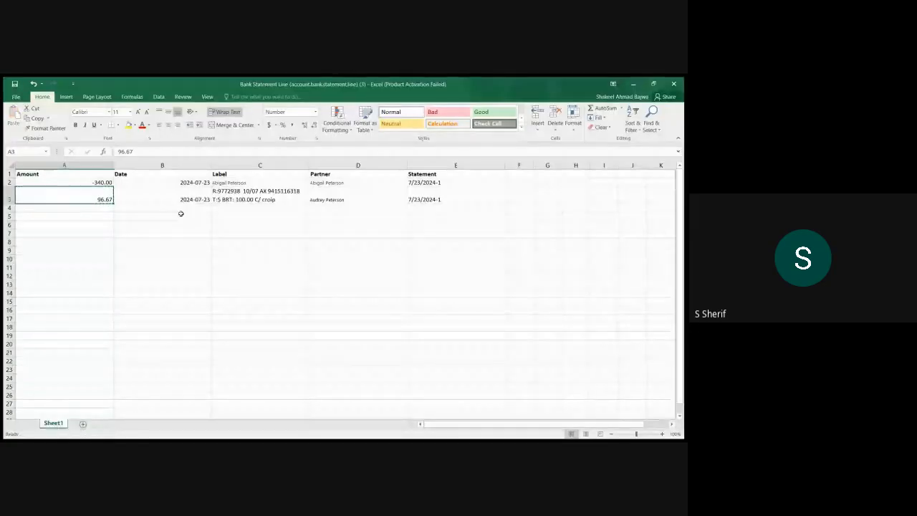
left_click(7, 182)
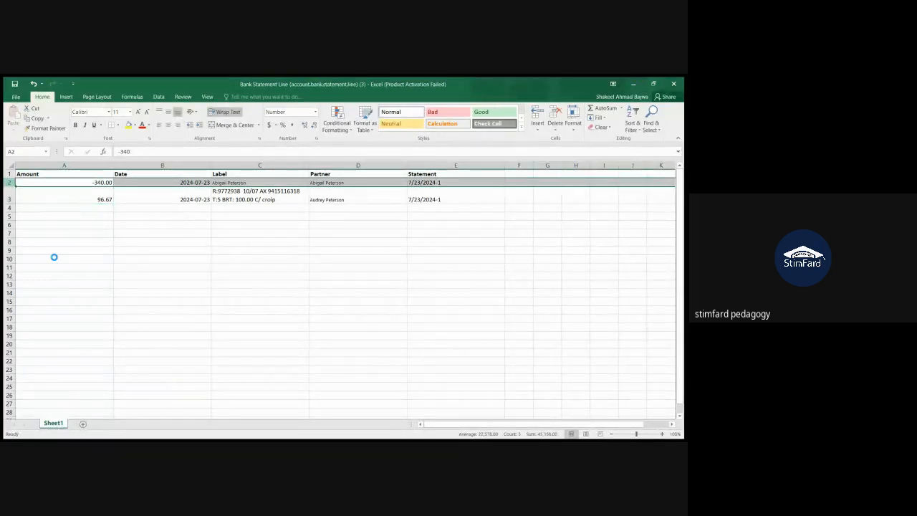
key("ctrl+minus")
left_click(99, 191)
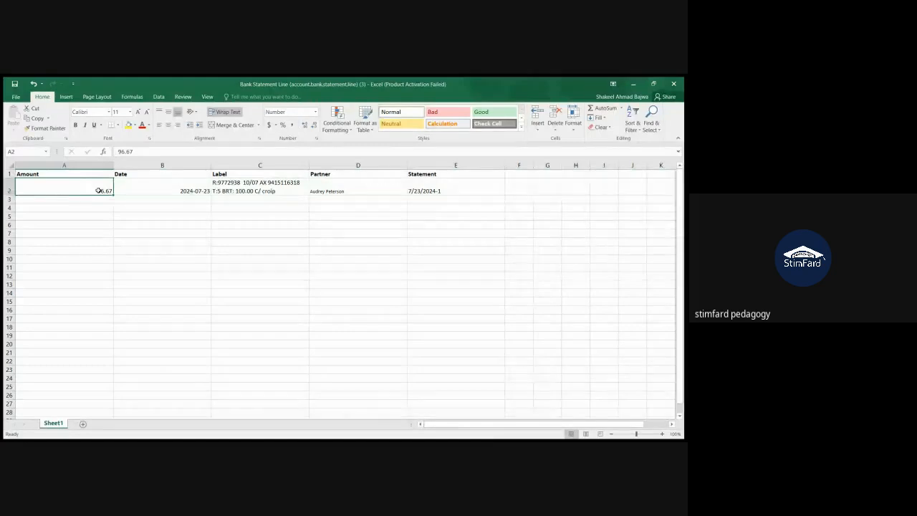
type("585")
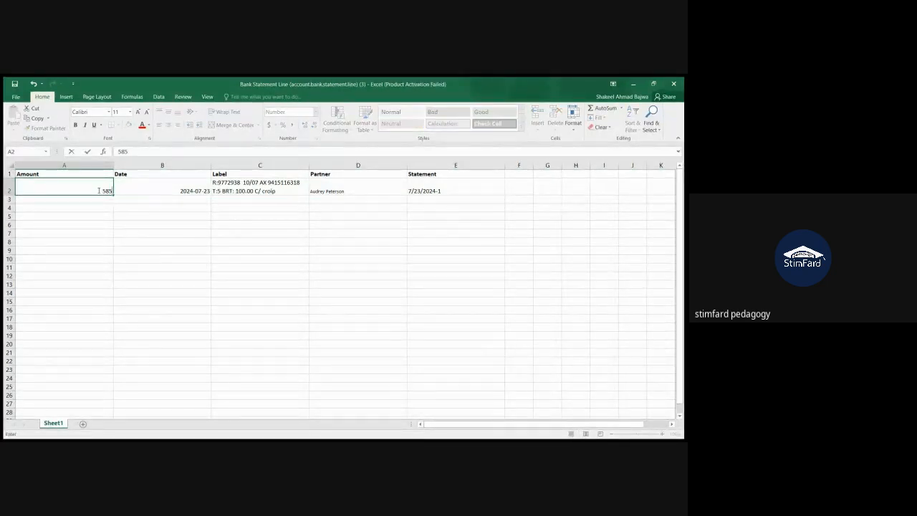
left_click(214, 190)
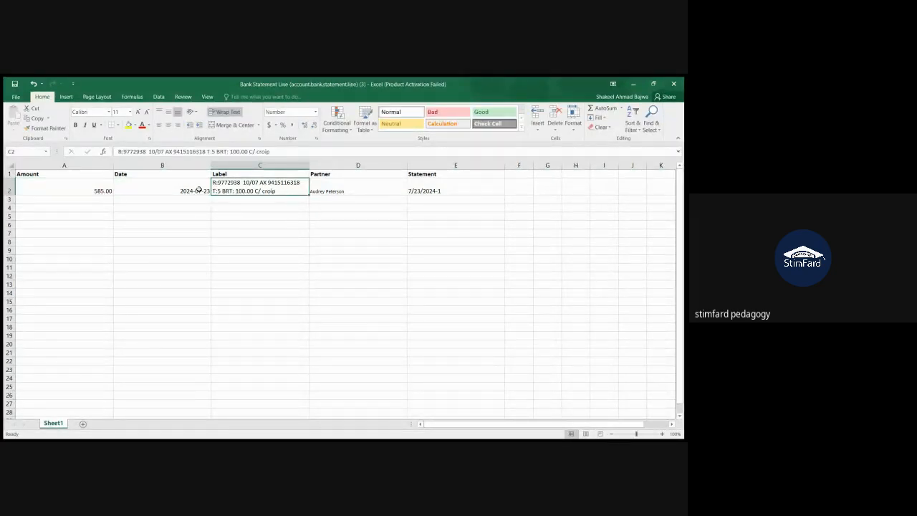
Step: Review the statement line's date, label, partner, statement reference and amount in the spreadsheet
left_click(199, 190)
left_click(256, 192)
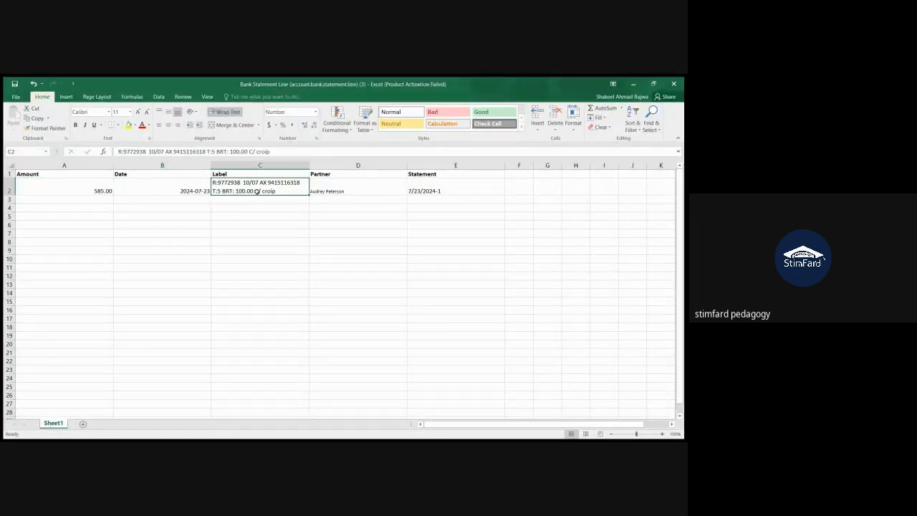
left_click(333, 190)
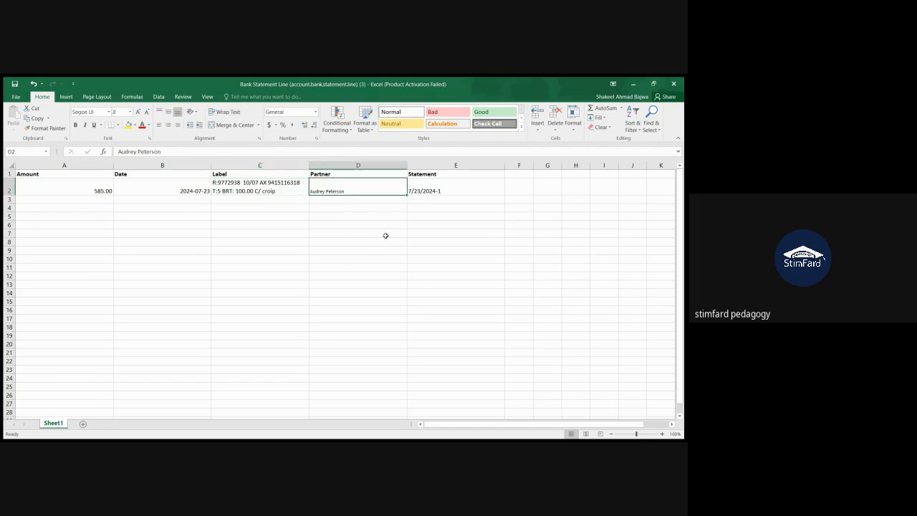
left_click(425, 190)
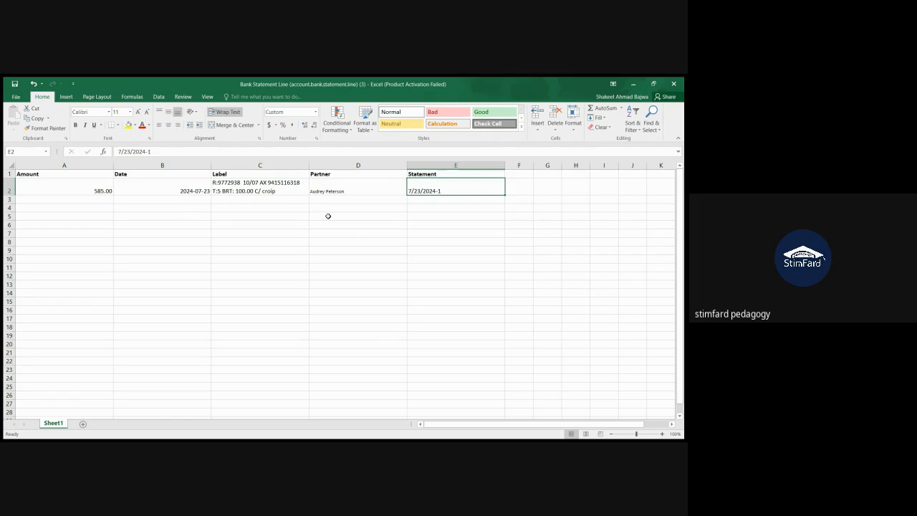
left_click(91, 189)
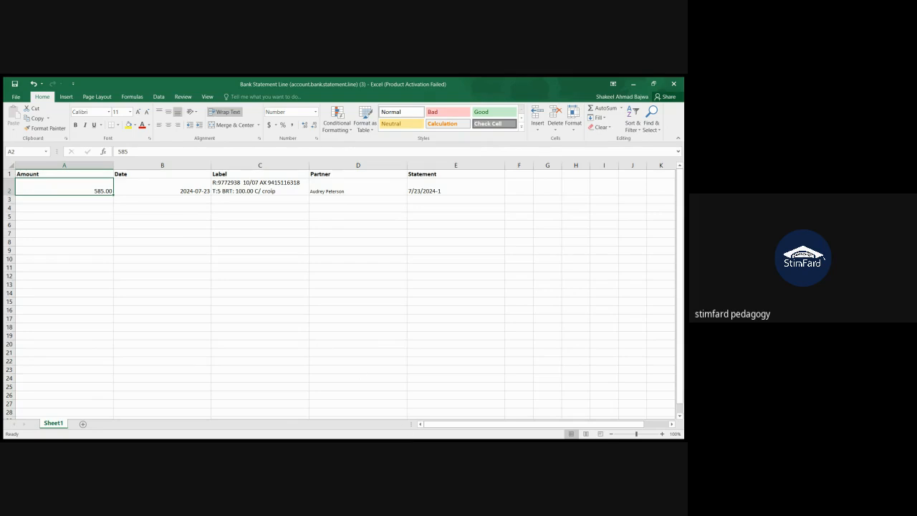
Step: Switch back to Odoo, then test and import the bank_statement_import.csv file as a bank statement
key("alt+Tab")
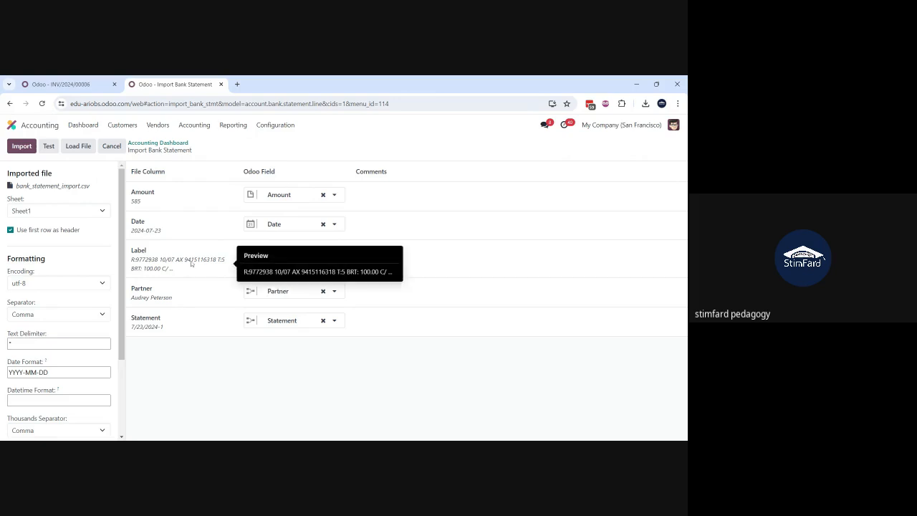
left_click(49, 147)
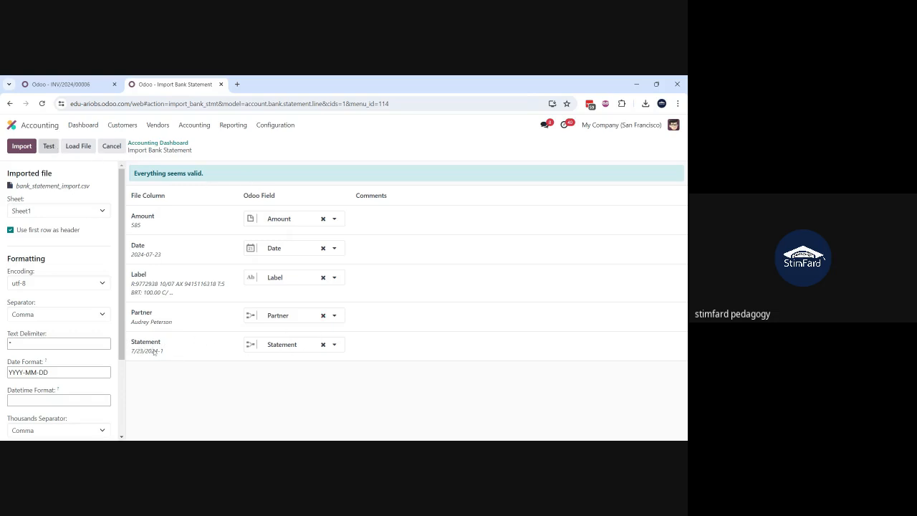
left_click(20, 146)
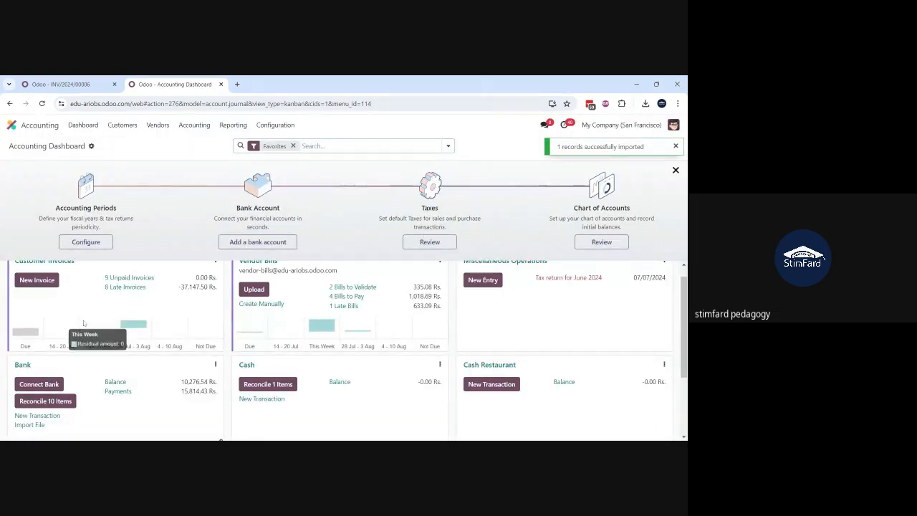
Step: Open the Bank journal's reconciliation and validate the 585.00 Rs. statement line against the payment for INV/2024/00006
scroll(79, 326, "down", 2)
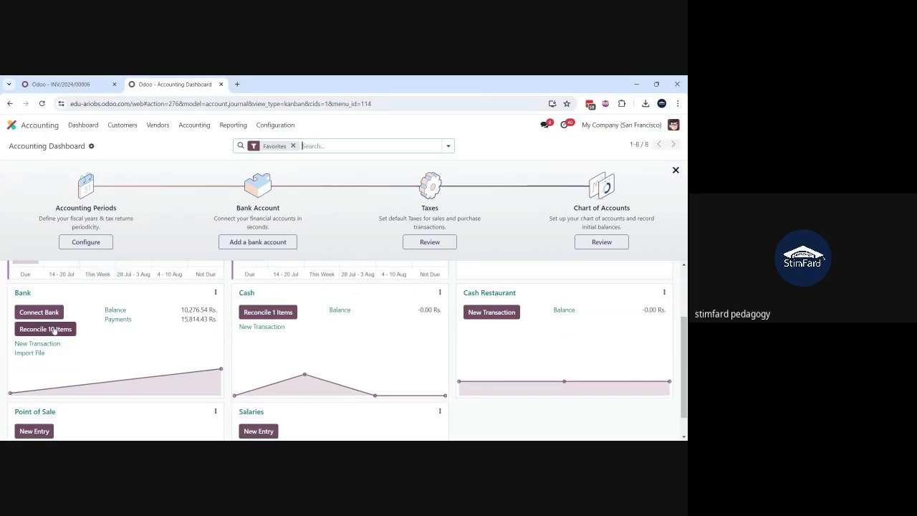
left_click(54, 328)
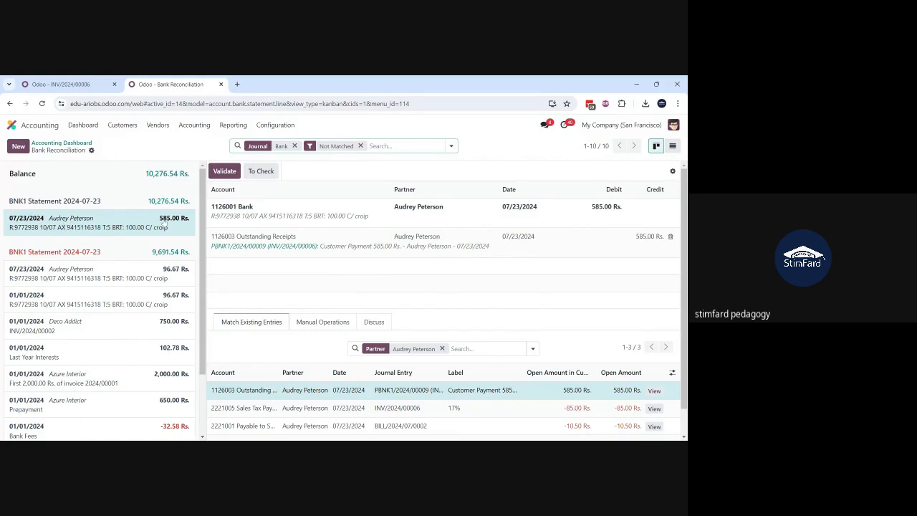
scroll(159, 245, "down", 1)
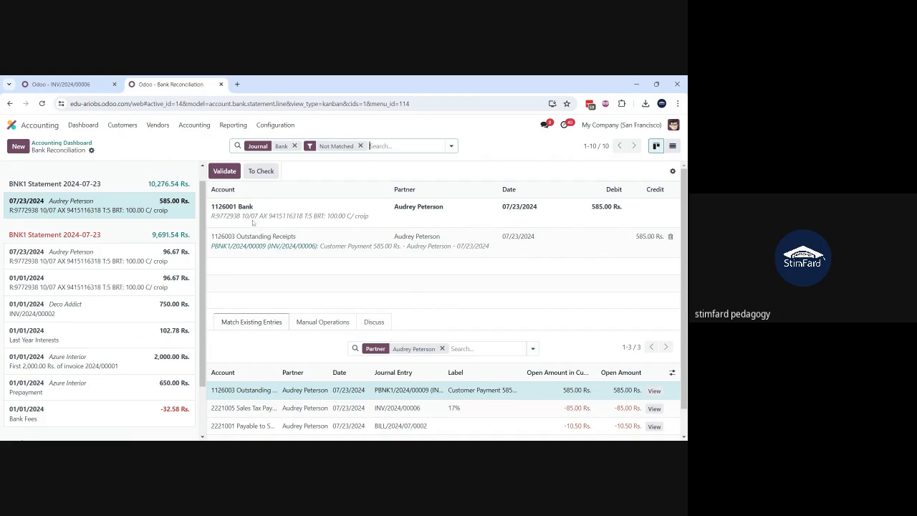
left_click(228, 172)
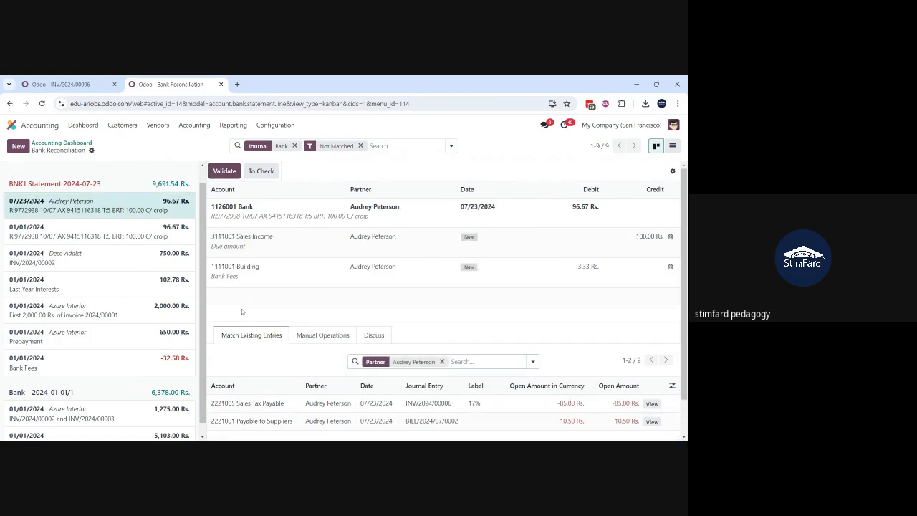
Step: Reload invoice INV/2024/00006 and check its updated payment status and totals
left_click(79, 86)
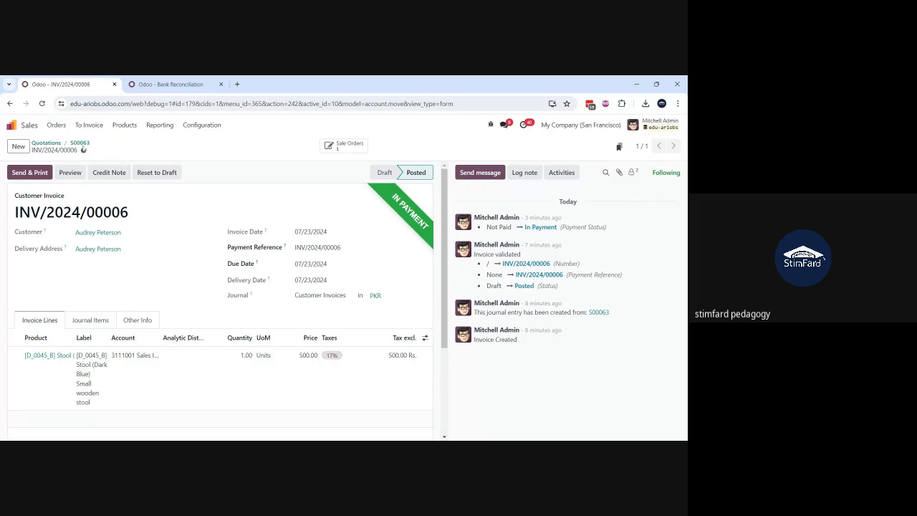
left_click(41, 103)
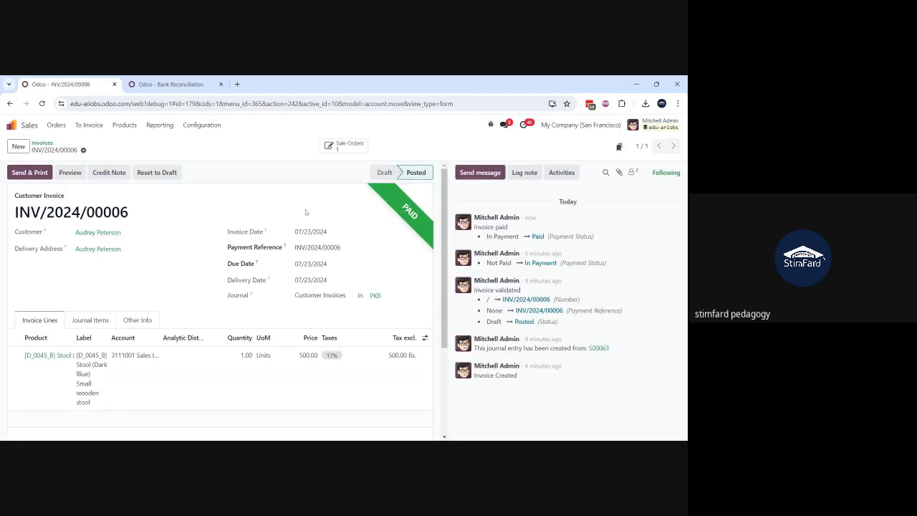
scroll(168, 337, "down", 3)
scroll(168, 341, "up", 2)
scroll(169, 340, "up", 1)
scroll(168, 340, "down", 3)
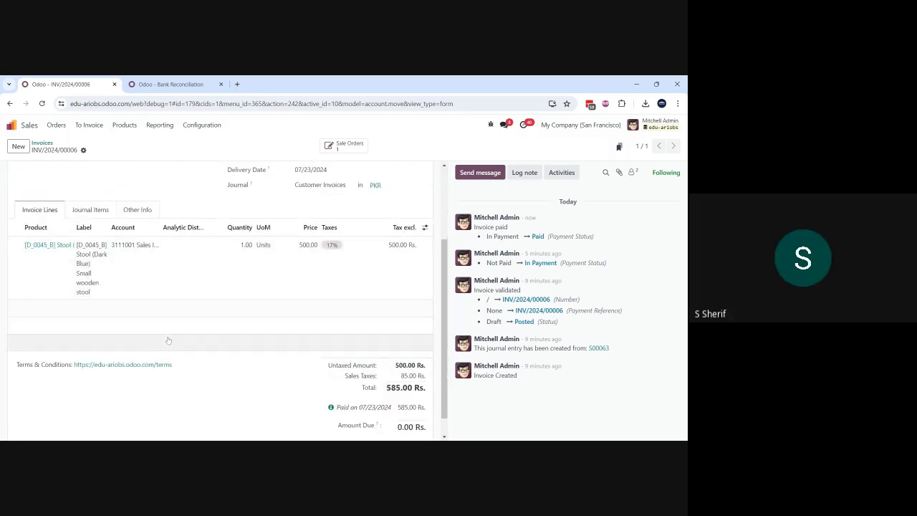
Step: Open the payment behind the paid Stool invoice and examine its journal entry and reconciled items, widening the account column
left_click(331, 408)
left_click(312, 403)
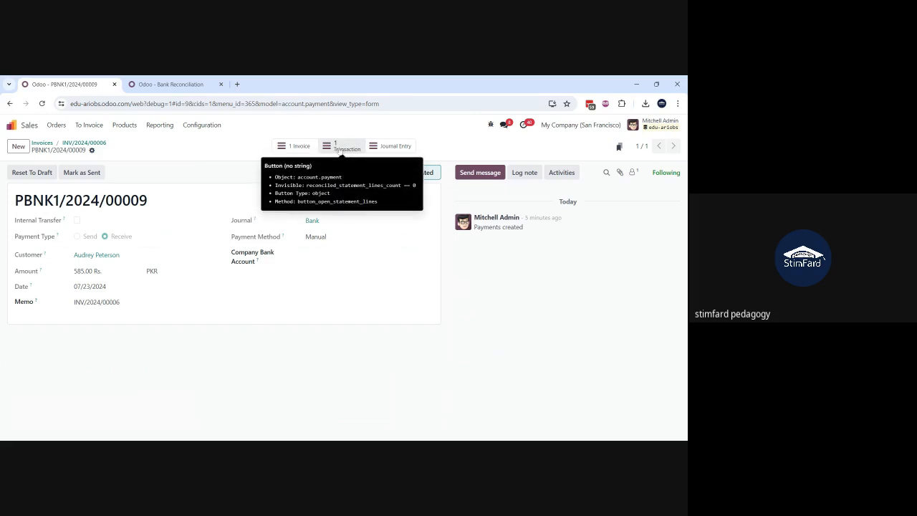
left_click(386, 147)
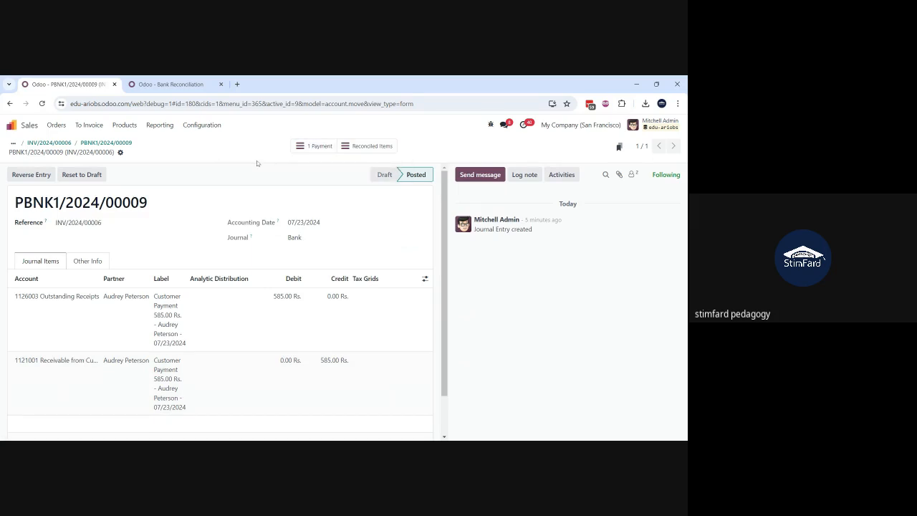
left_click(364, 146)
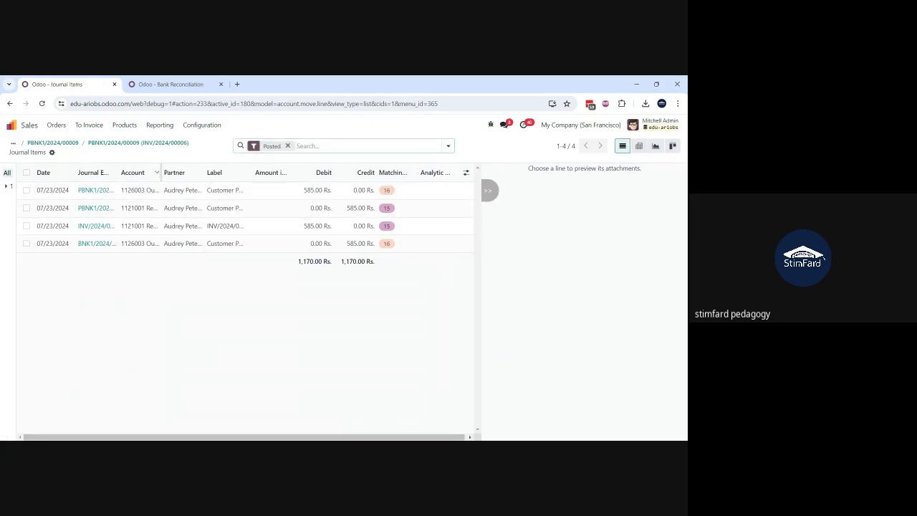
left_click_drag(160, 172, 234, 161)
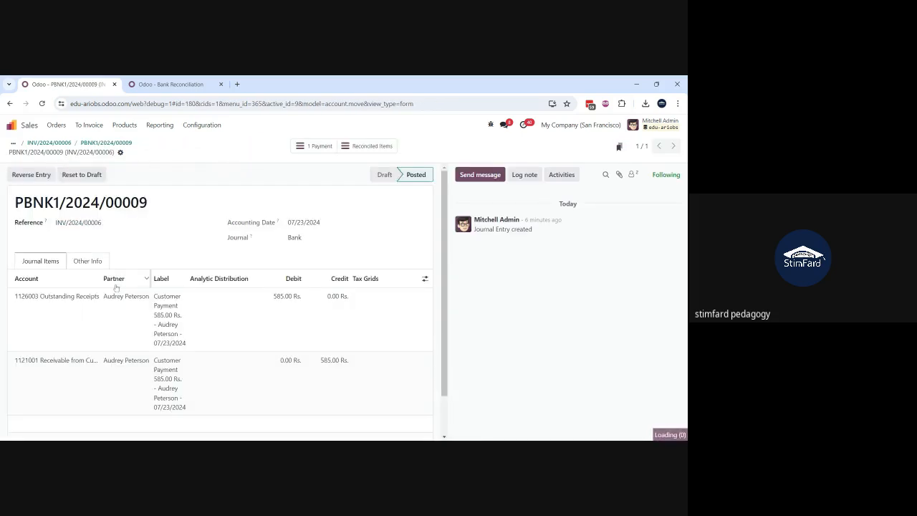
Step: View the bank transaction matched to the payment, then return to the Stool invoice
left_click(106, 143)
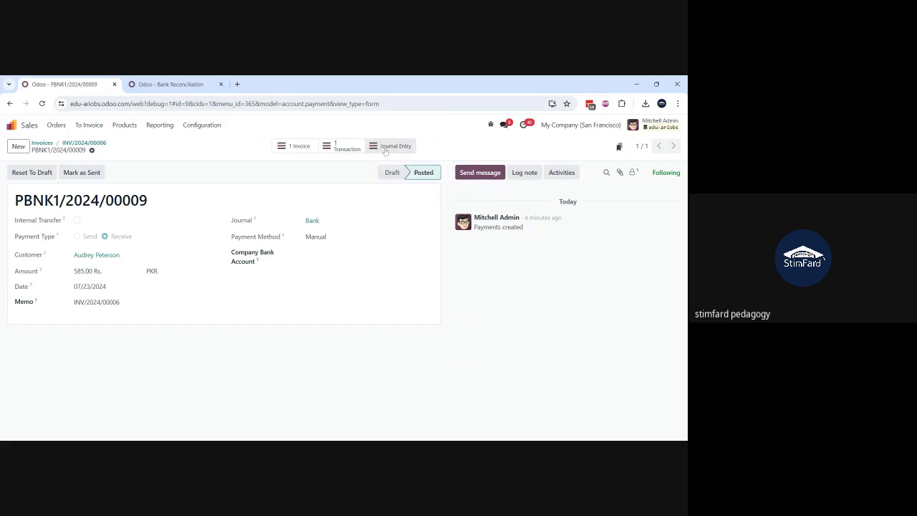
left_click(342, 147)
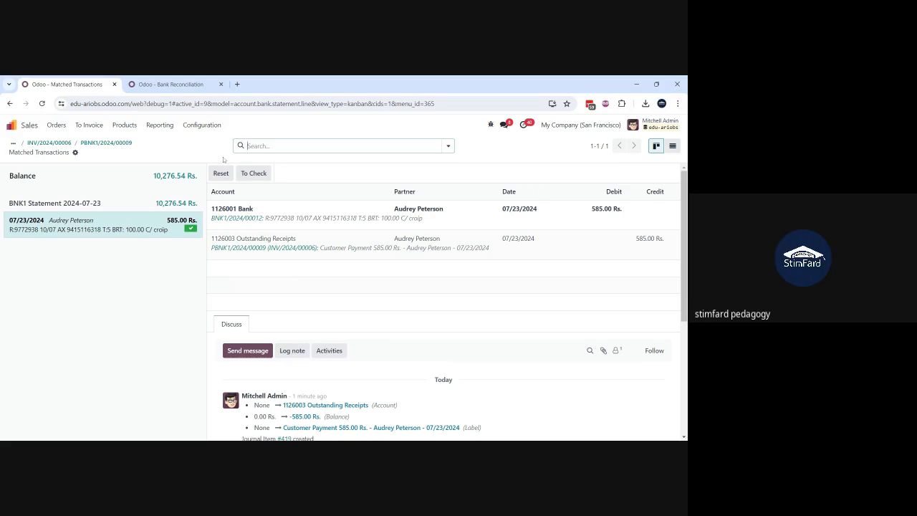
left_click(40, 146)
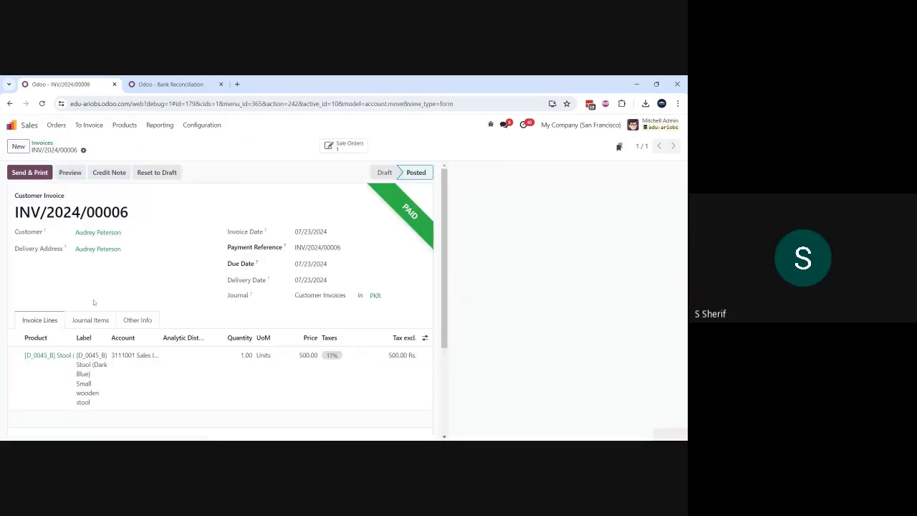
Step: Open the 07/23/2024 Stool sales order from the sales orders list and duplicate it as a new quotation
left_click(40, 144)
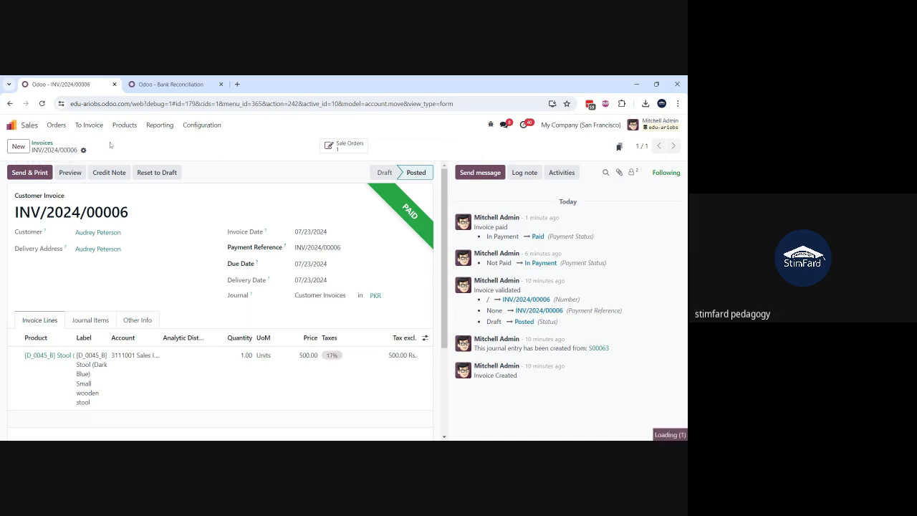
left_click(56, 125)
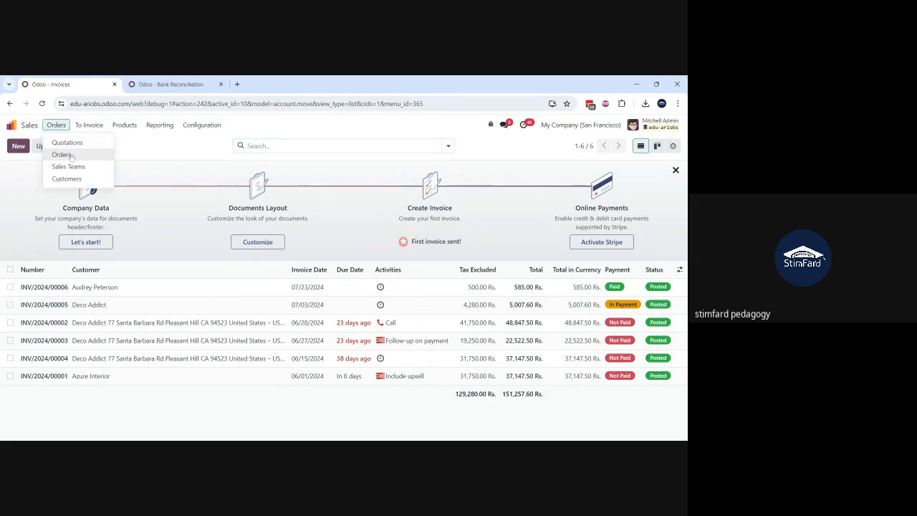
left_click(63, 155)
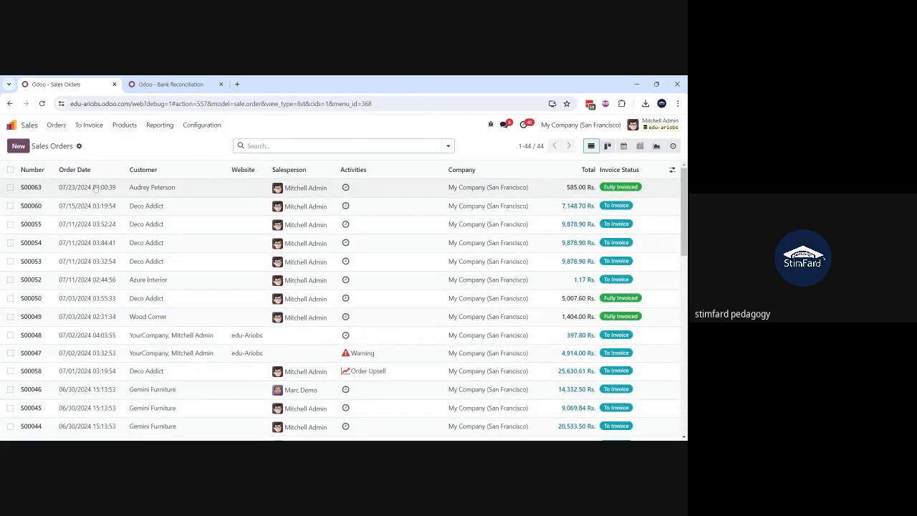
left_click(96, 187)
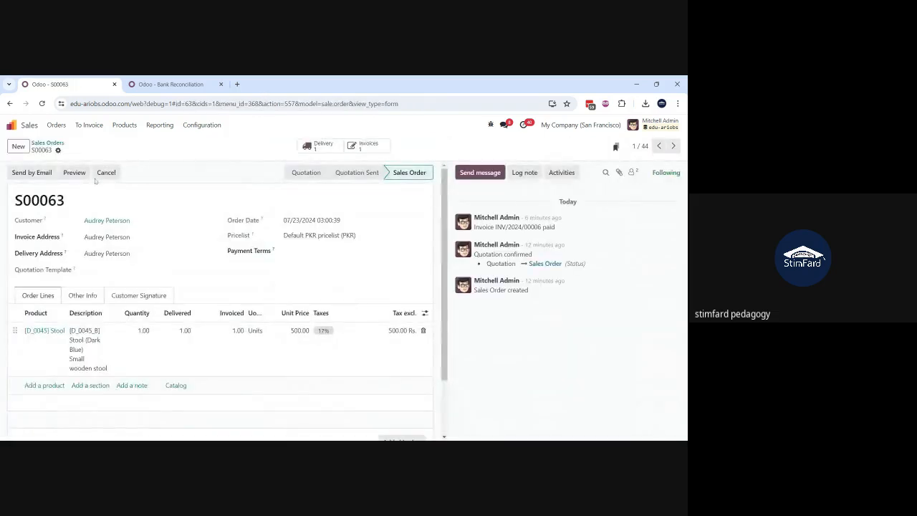
left_click(58, 150)
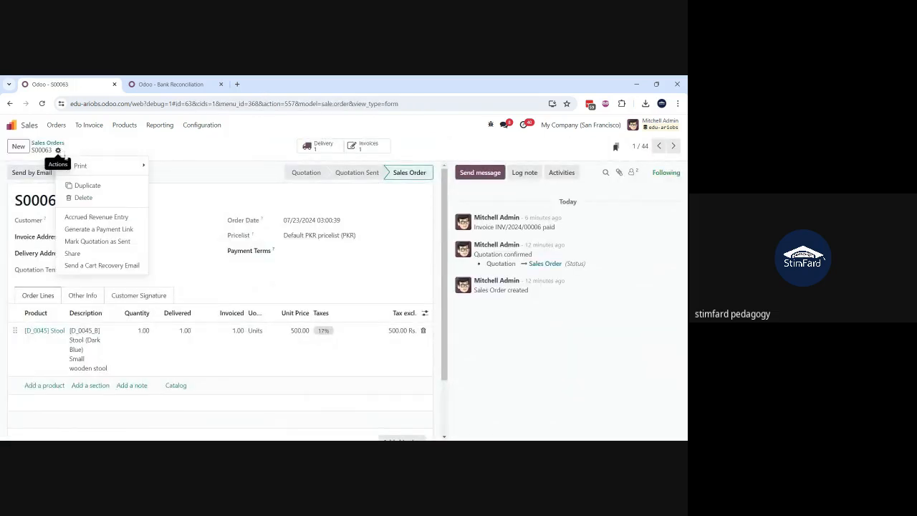
left_click(85, 195)
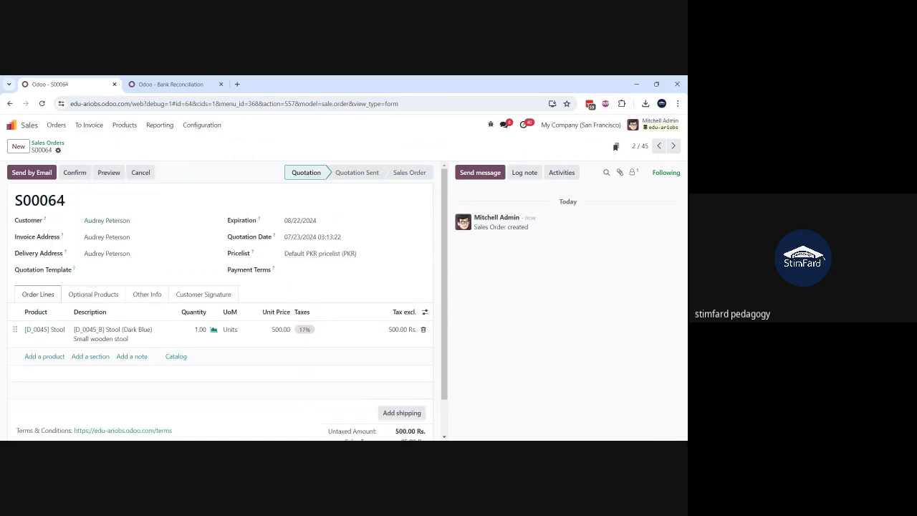
Step: Confirm the duplicated quotation as a sales order, set its payment terms to 30 Days and save it
left_click(75, 173)
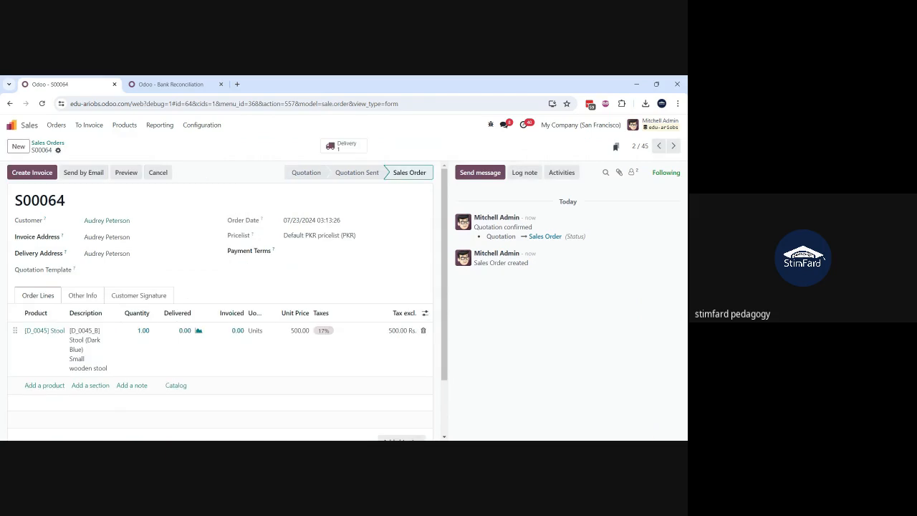
left_click(347, 252)
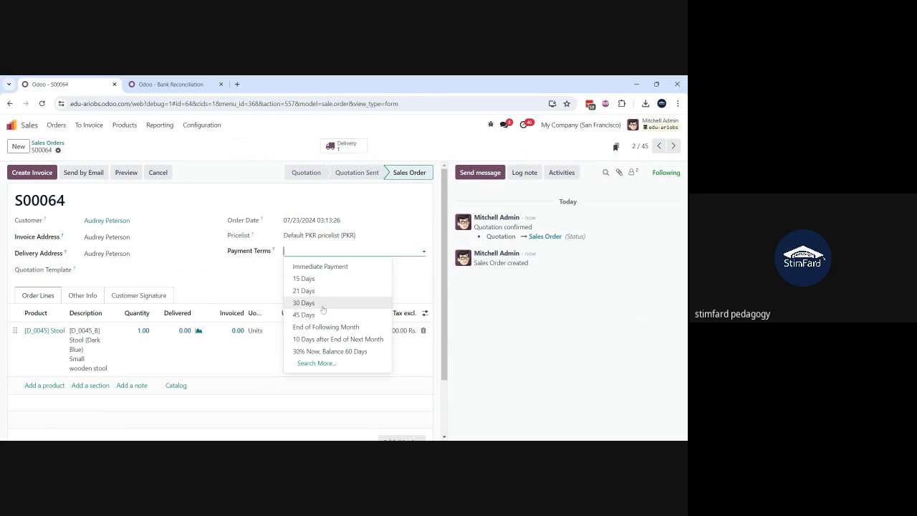
left_click(321, 305)
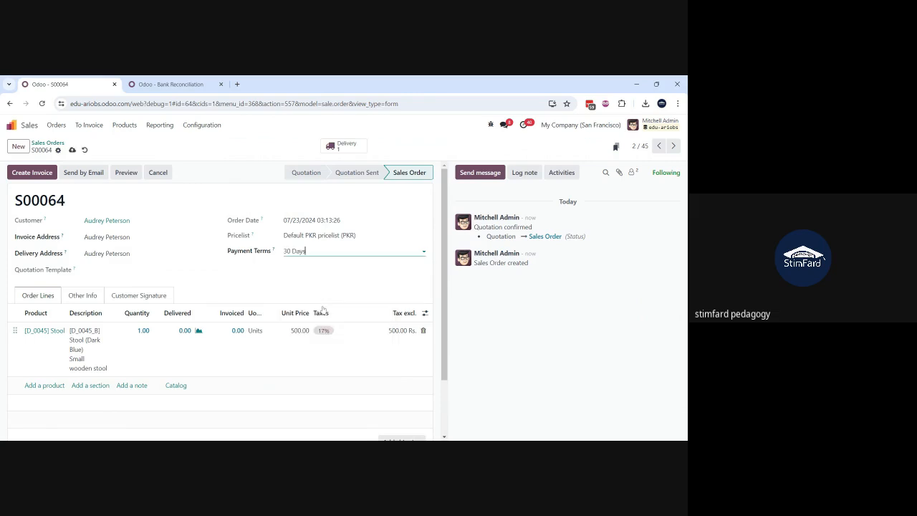
left_click(72, 151)
Step: Validate the new order's delivery, then create a regular draft invoice from the sales order
left_click(341, 147)
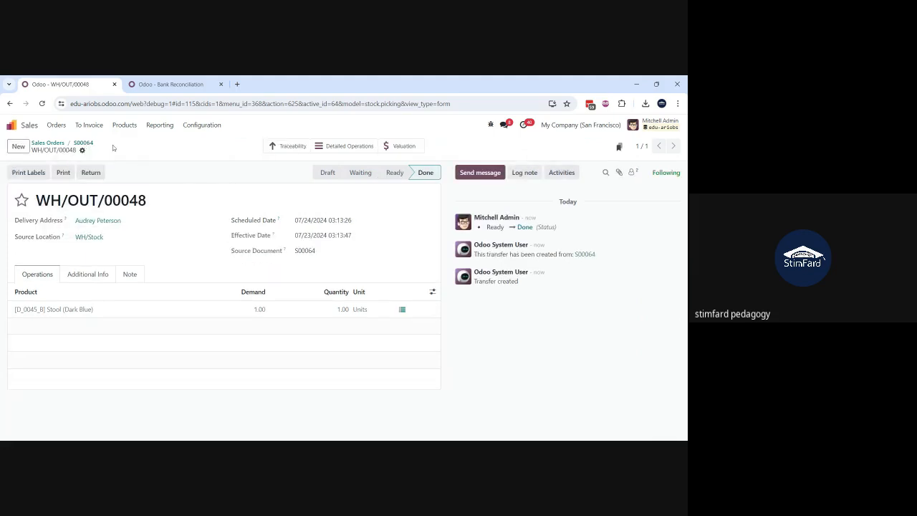
left_click(83, 142)
left_click(26, 174)
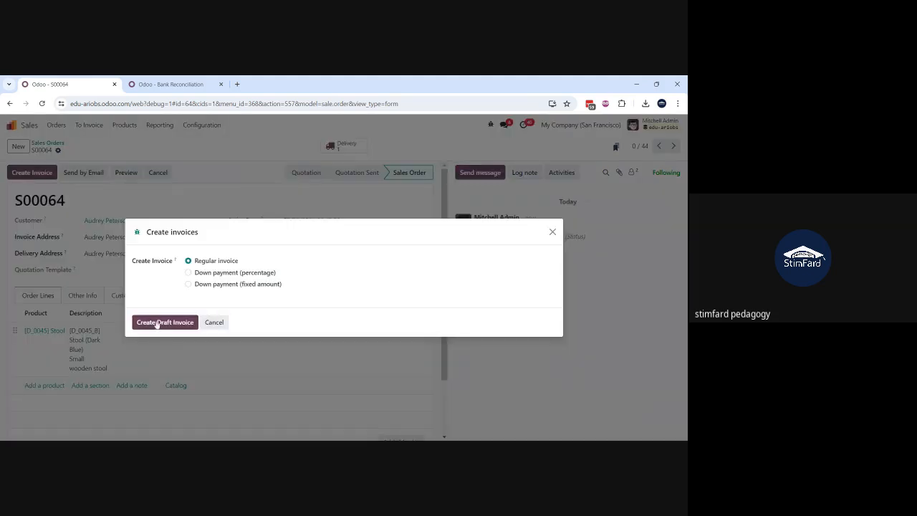
left_click(157, 323)
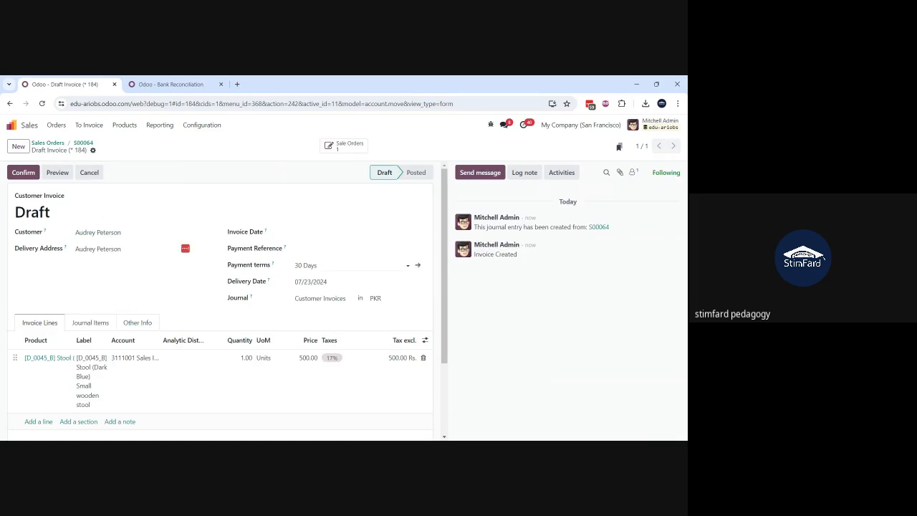
Step: Check the draft invoice's payment terms, keep them at 30 Days, and confirm the invoice
left_click(310, 265)
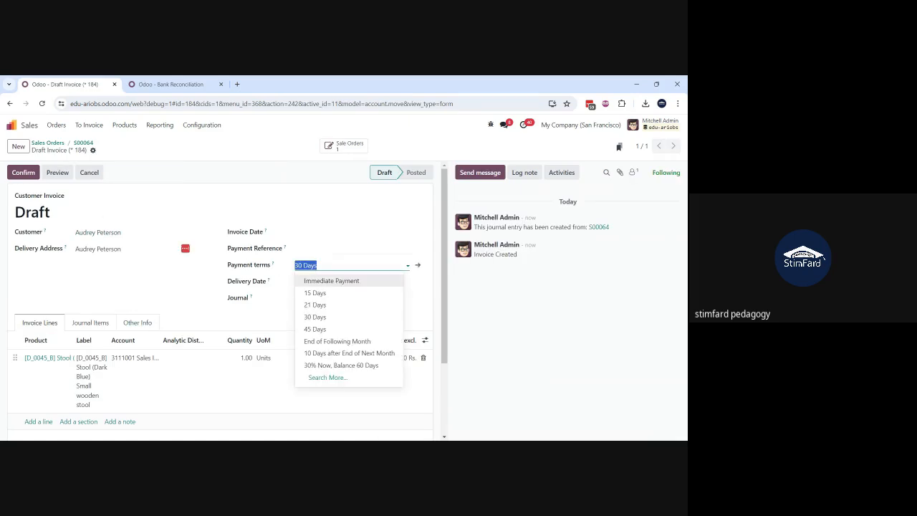
left_click(296, 185)
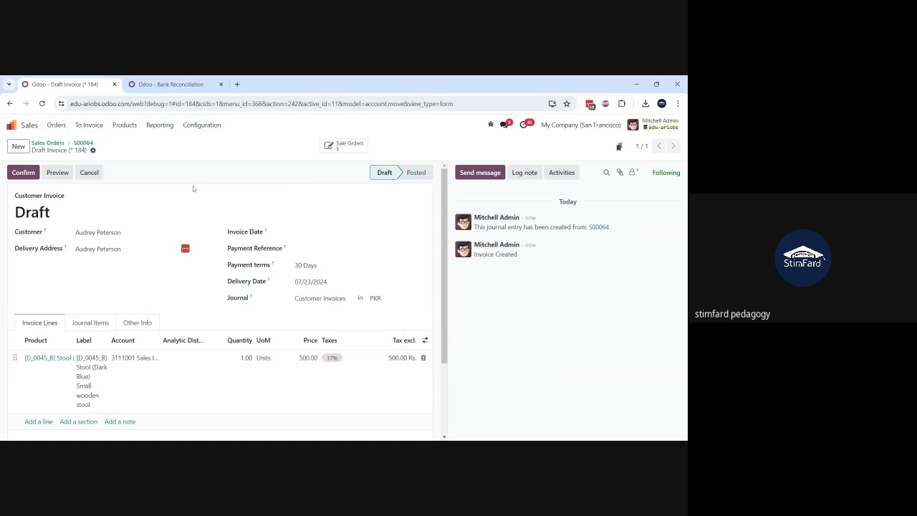
left_click(23, 172)
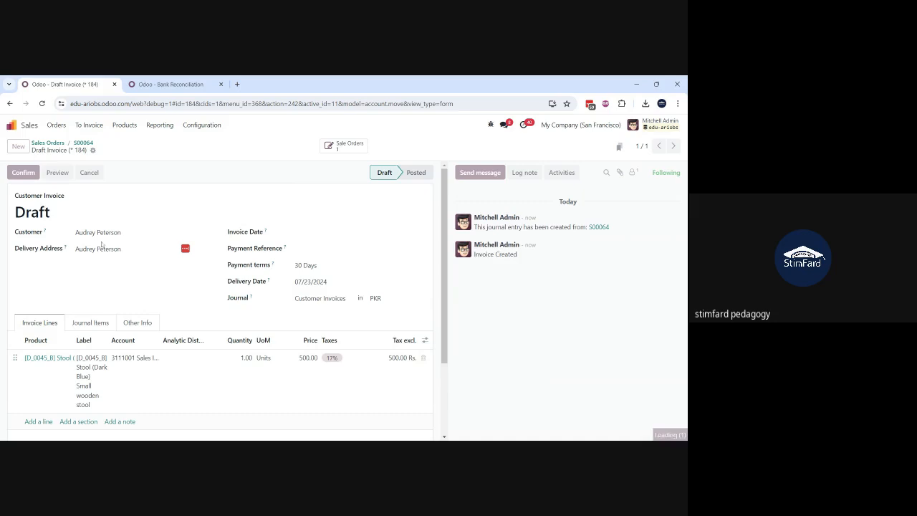
Step: Review the journal items of the newly posted invoice
left_click(91, 320)
scroll(95, 322, "down", 3)
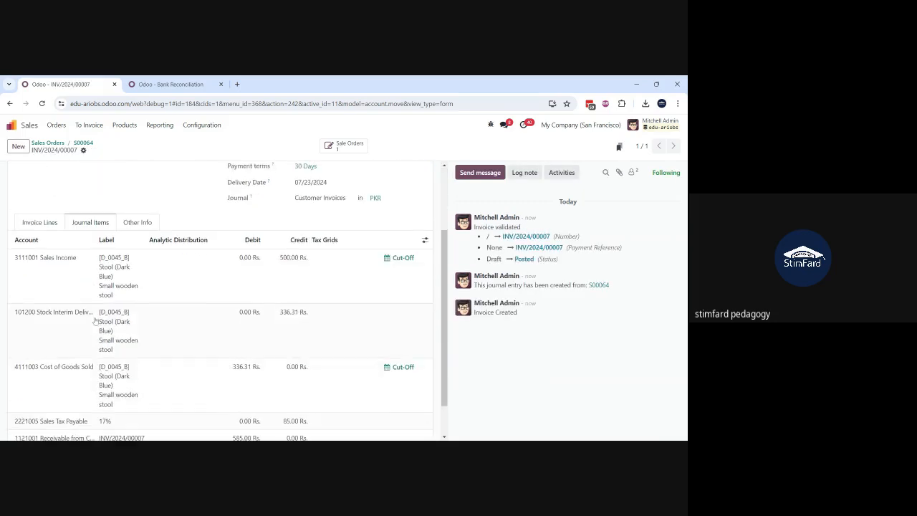
scroll(94, 321, "up", 3)
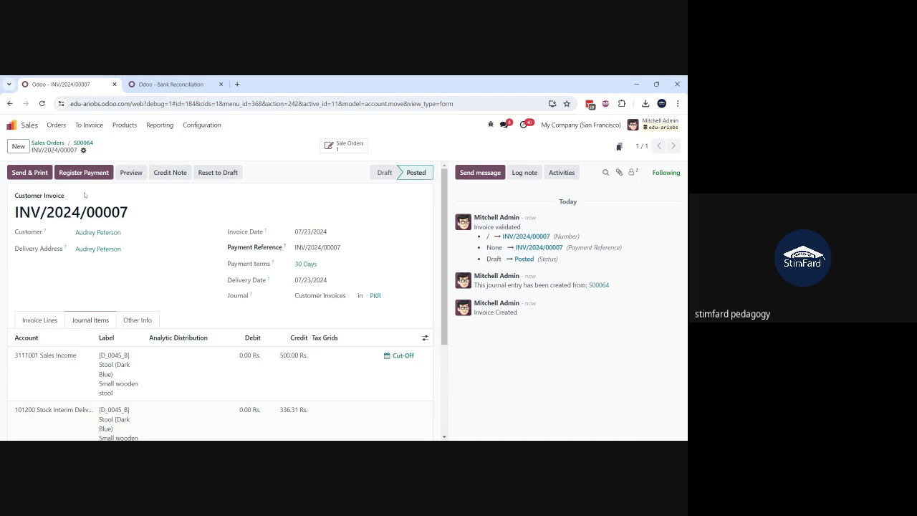
Step: Open the Aged Receivable report in Accounting, compare it with the new invoice, and expand that customer's outstanding lines
left_click(156, 85)
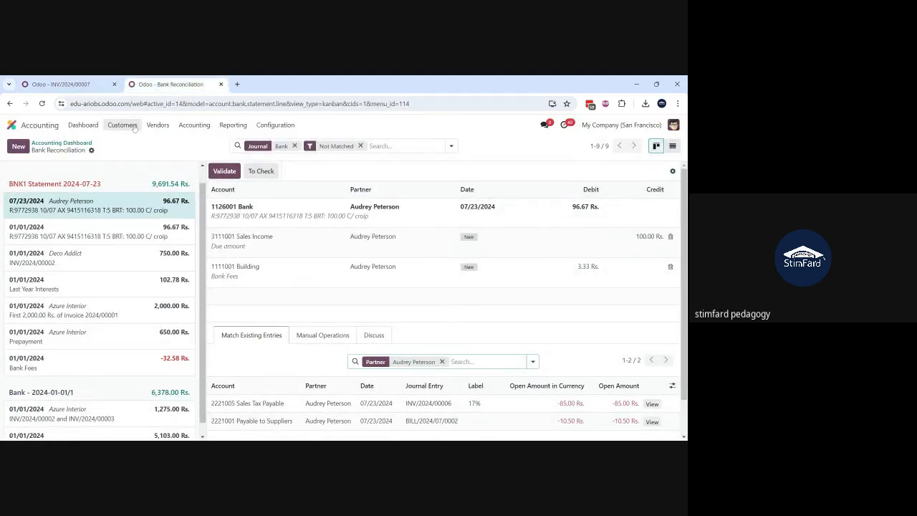
left_click(233, 125)
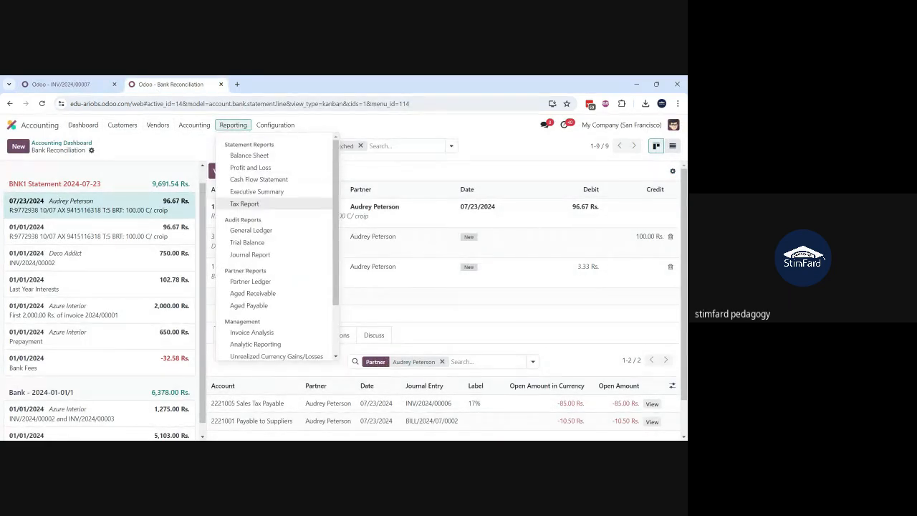
left_click(276, 294)
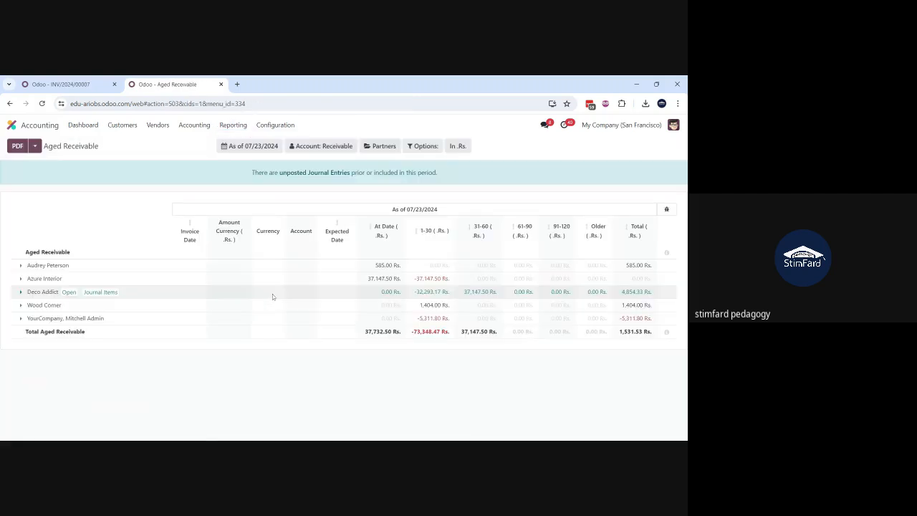
left_click(76, 87)
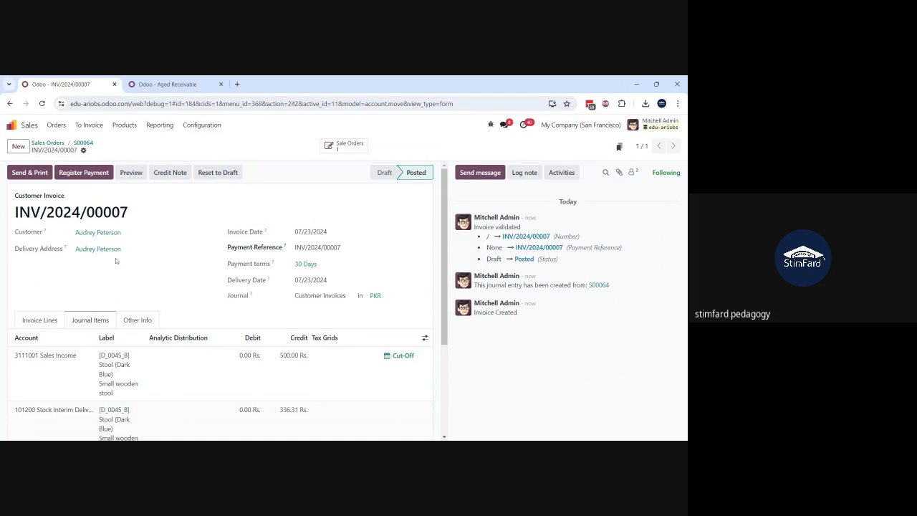
left_click(167, 84)
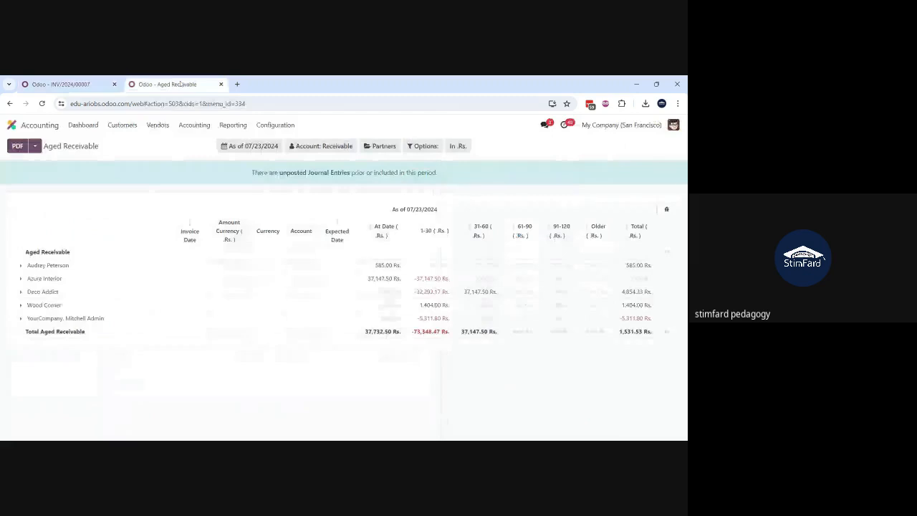
left_click(85, 86)
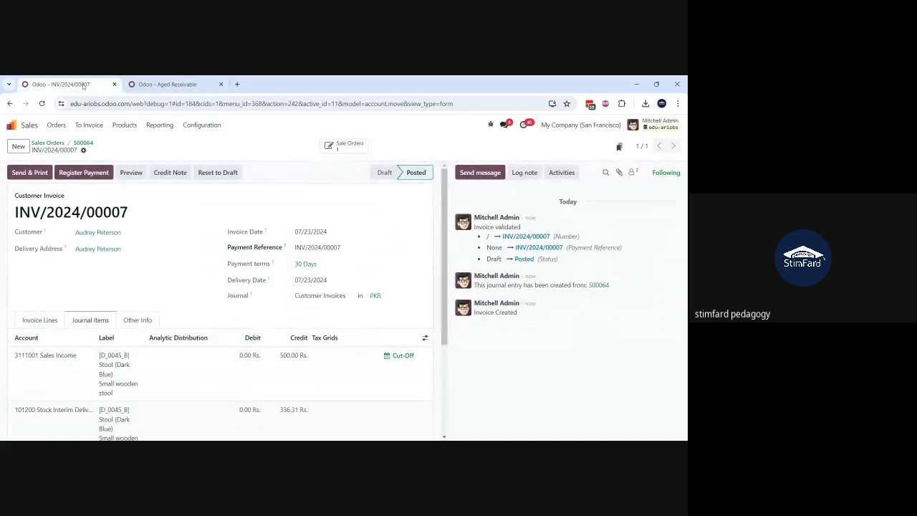
left_click(158, 86)
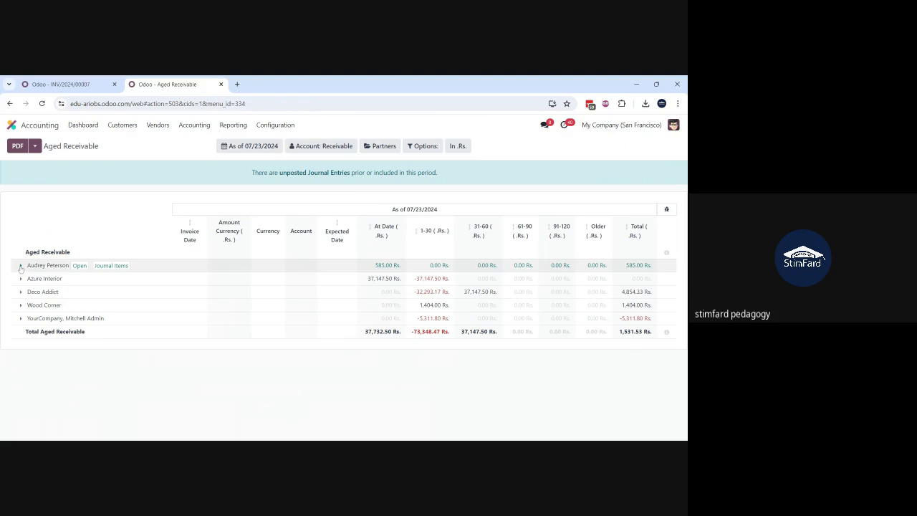
left_click(21, 266)
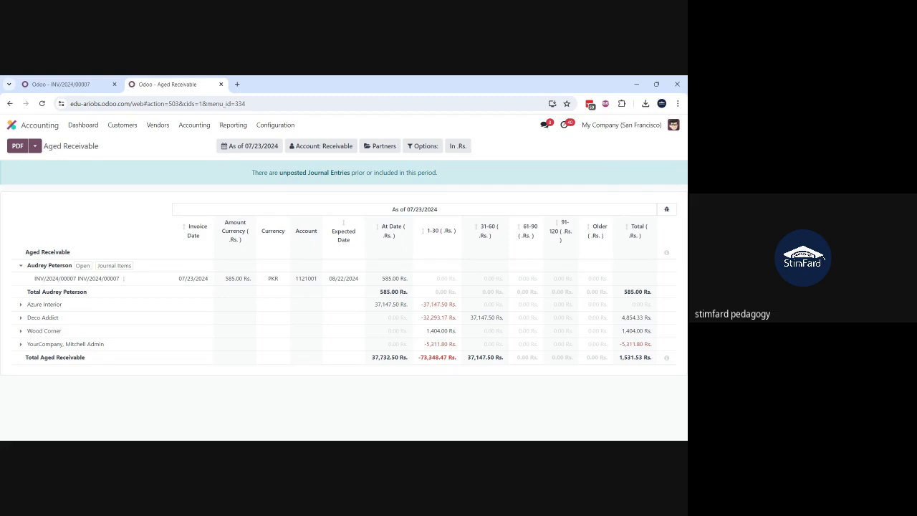
Step: Open the Aged Payable report to examine outstanding vendor balances
left_click(191, 127)
left_click(230, 123)
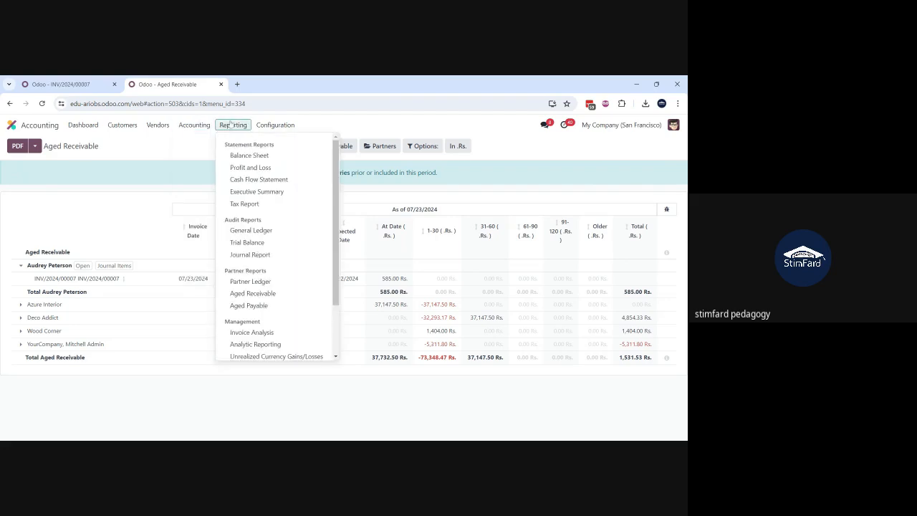
left_click(268, 305)
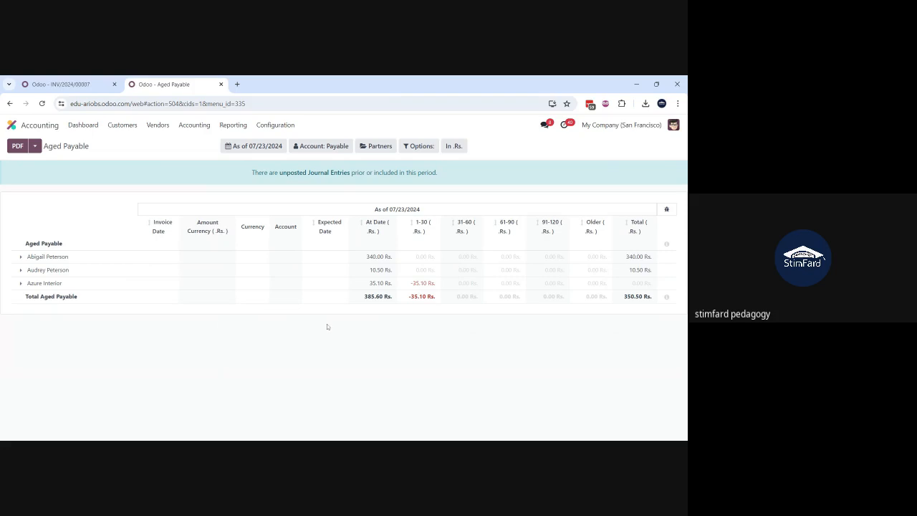
Step: Expand the outstanding bill lines of all three vendors in the Aged Payable report
left_click(20, 284)
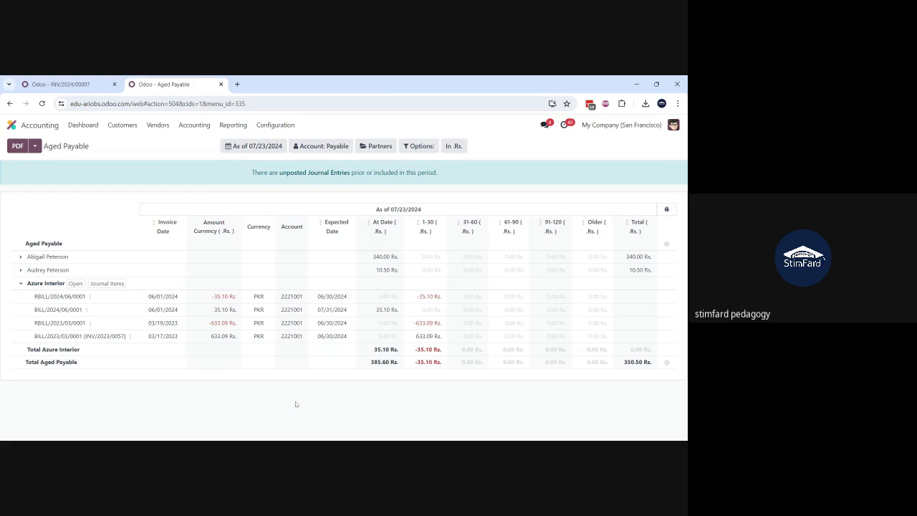
left_click(21, 270)
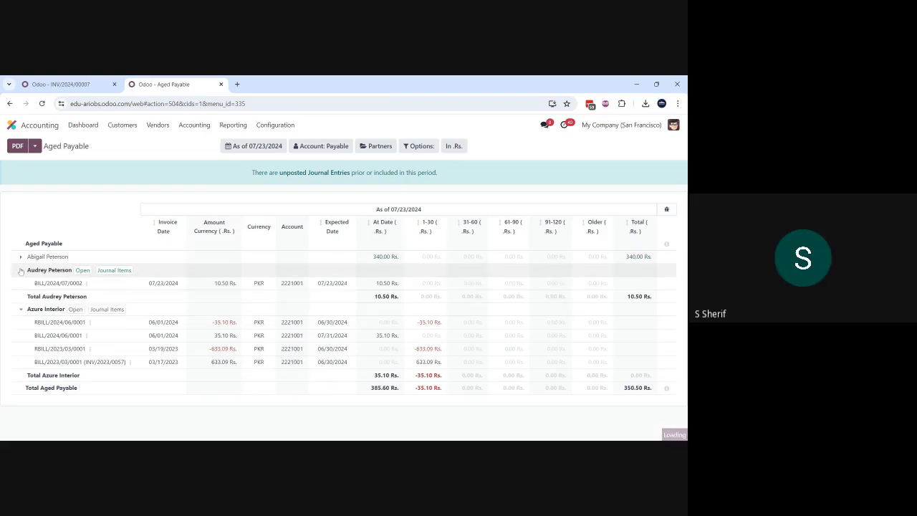
left_click(20, 258)
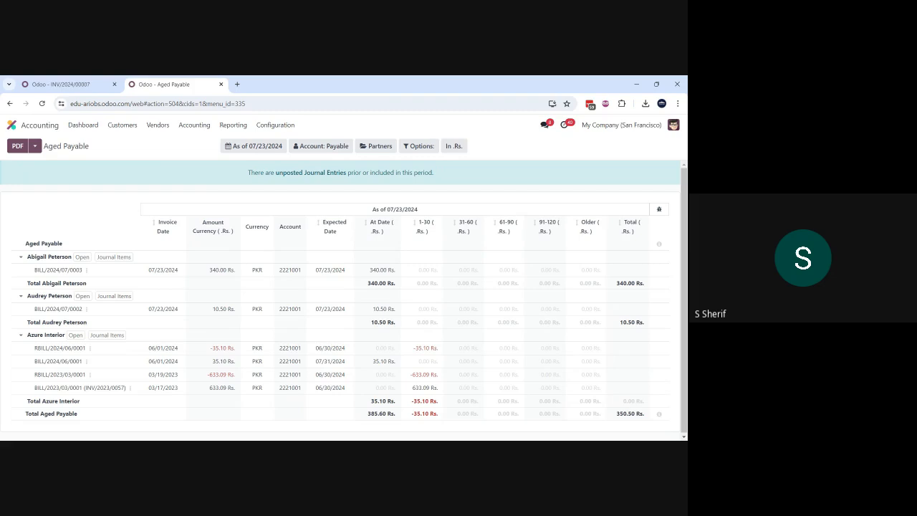
Step: Open the customer Follow-up Reports and view Deco Addict's overdue items
left_click(122, 125)
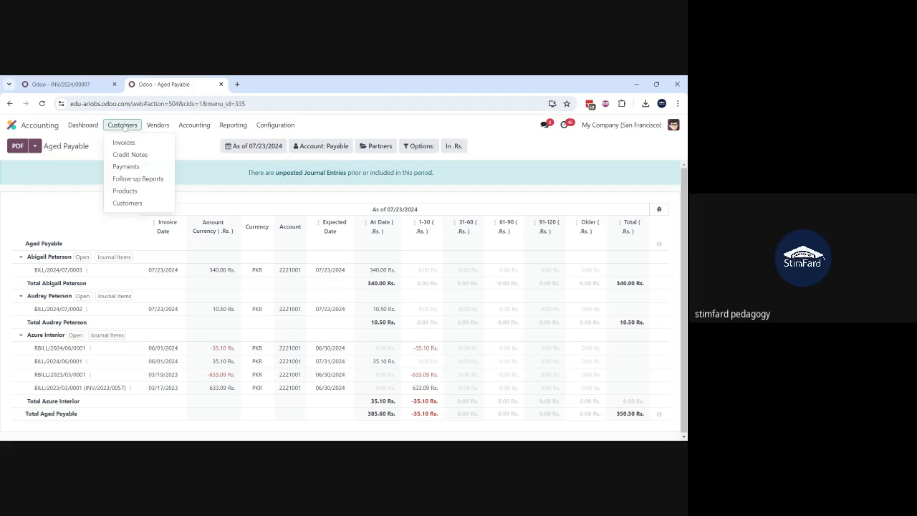
left_click(146, 183)
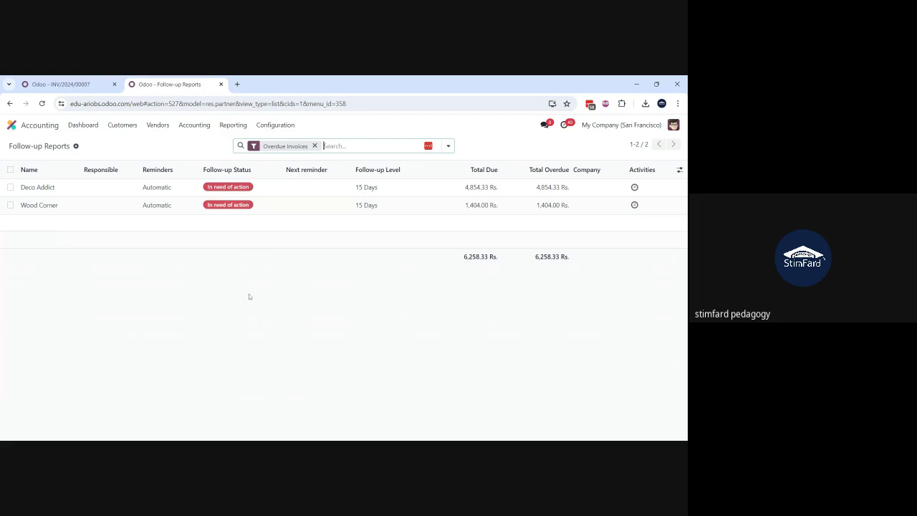
left_click(109, 189)
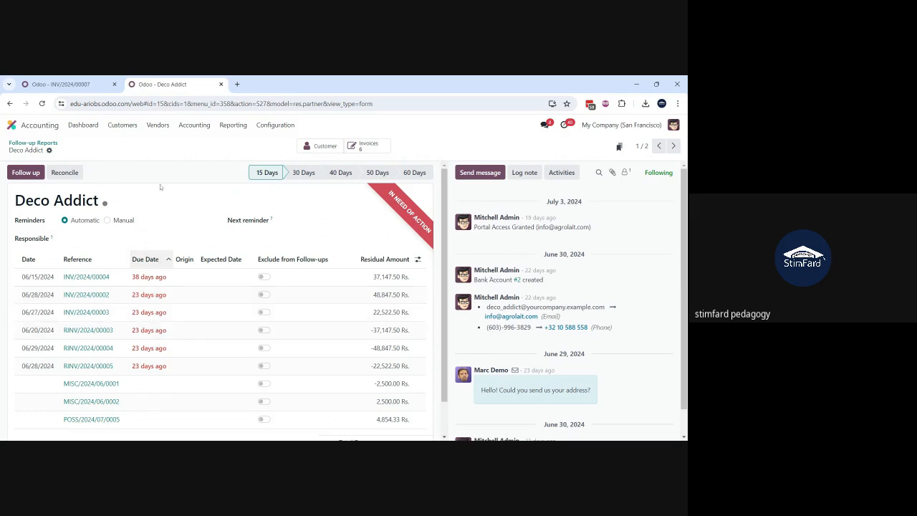
Step: Review Deco Addict's Payment Reminder follow-up, keep Print and Email enabled with invoices attached, and send and print it
left_click(25, 177)
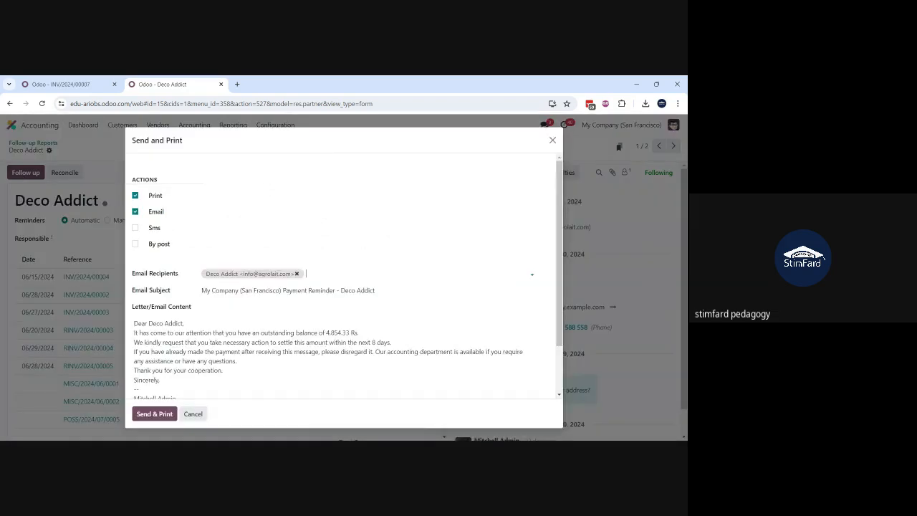
scroll(178, 217, "down", 2)
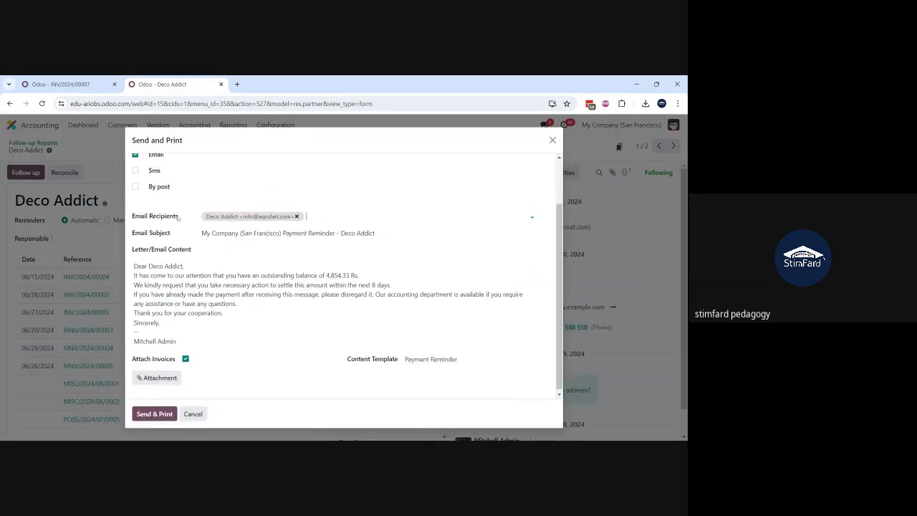
scroll(344, 276, "up", 2)
scroll(344, 276, "down", 2)
scroll(344, 276, "up", 2)
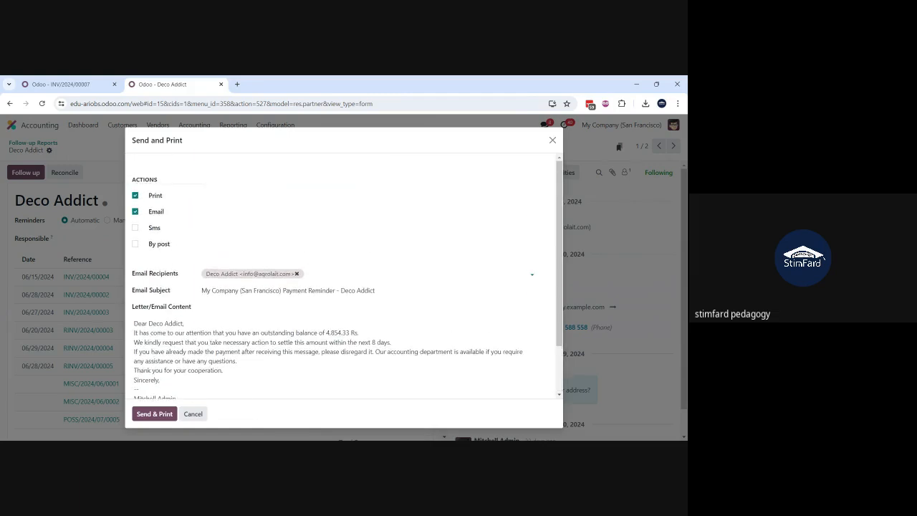
scroll(344, 276, "down", 2)
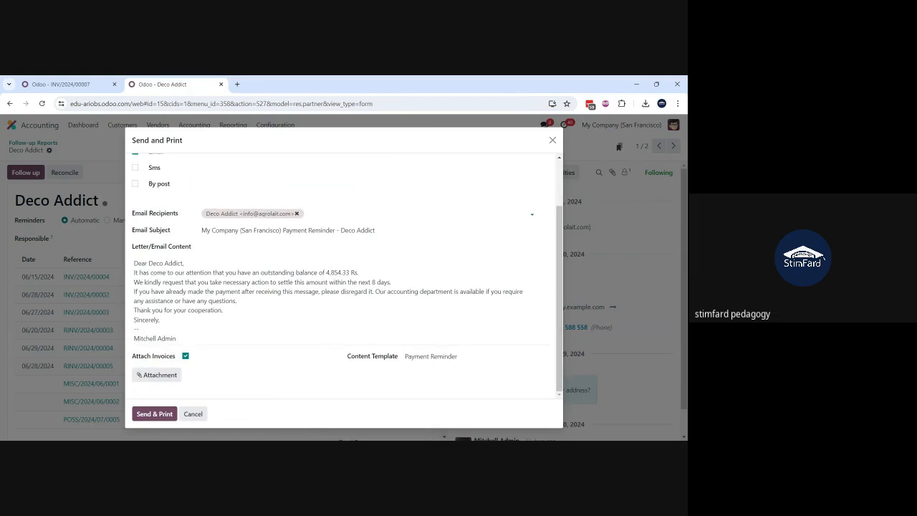
scroll(344, 276, "up", 2)
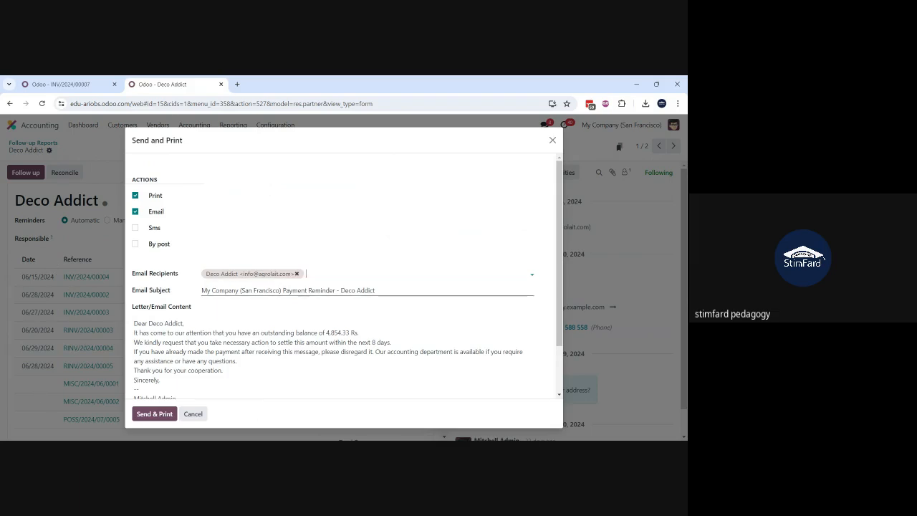
left_click(136, 195)
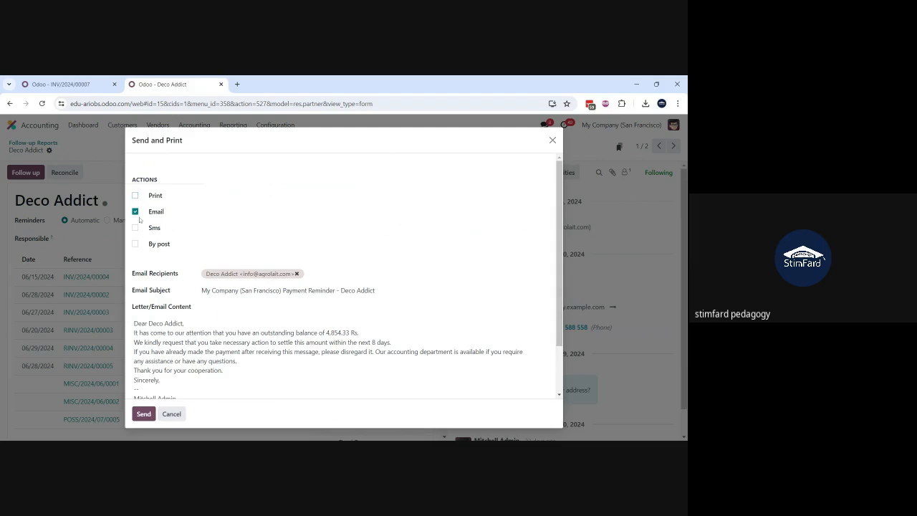
left_click(135, 195)
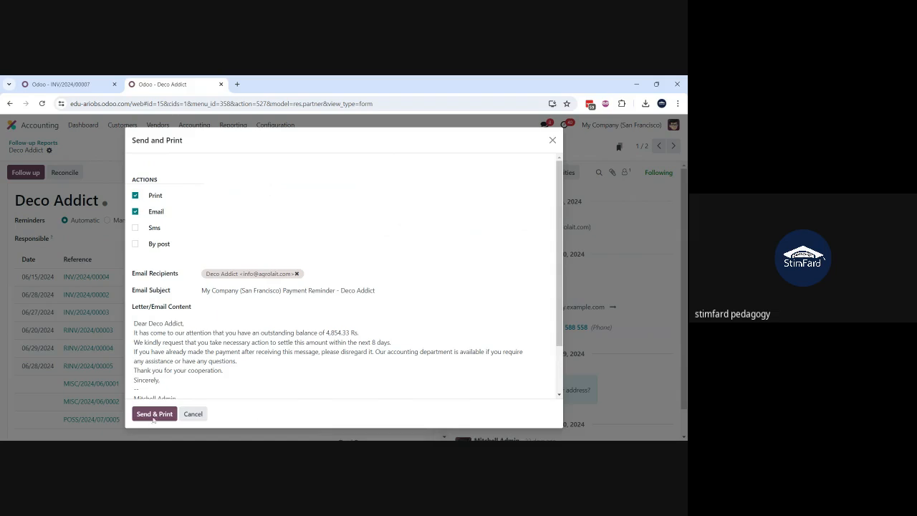
left_click(154, 413)
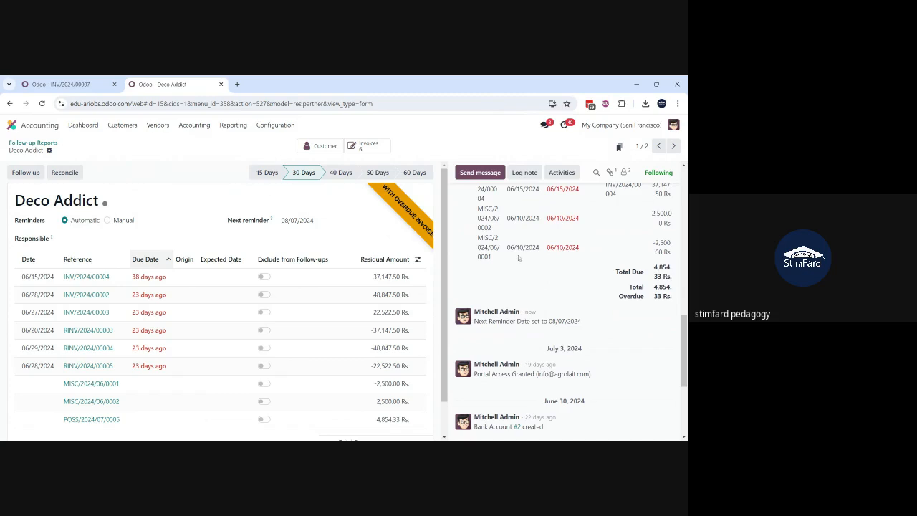
Step: Examine the sent reminder message and its overdue invoice table in Deco Addict's communication history
scroll(519, 258, "up", 4)
scroll(518, 258, "up", 10)
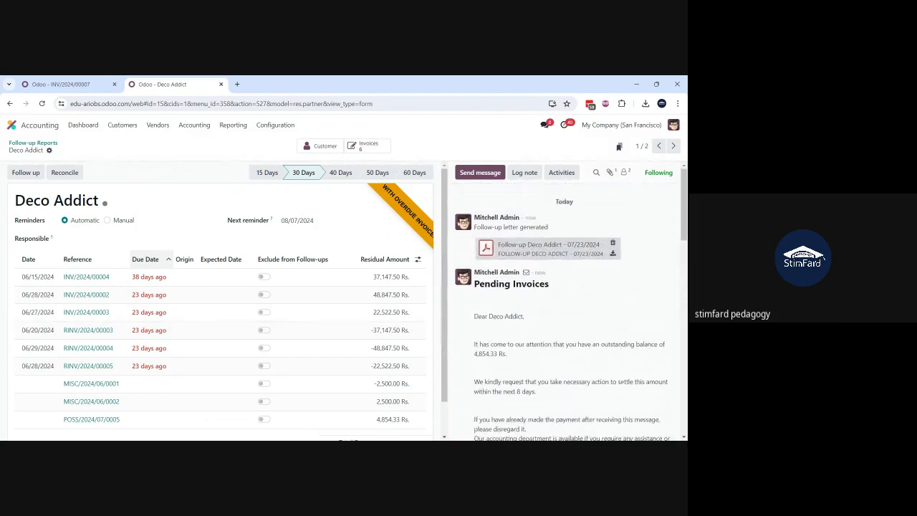
scroll(528, 341, "down", 4)
scroll(528, 339, "down", 3)
scroll(528, 338, "up", 6)
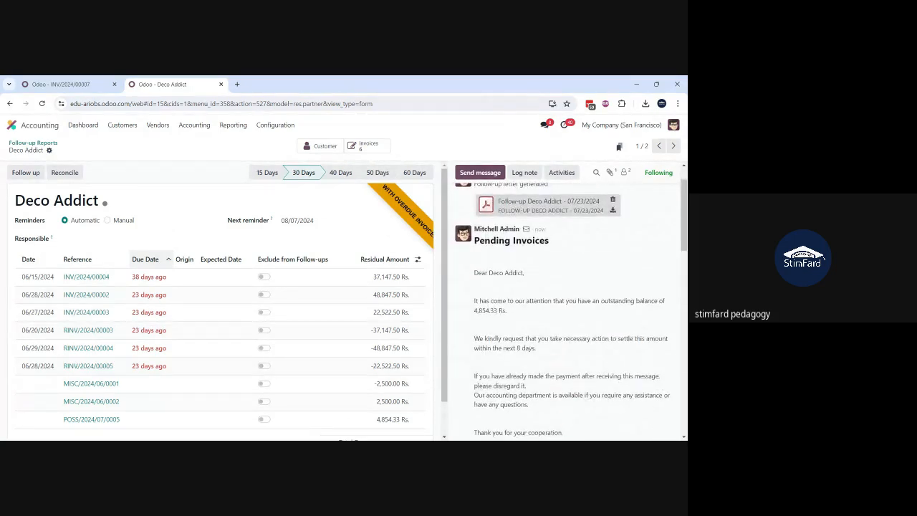
scroll(566, 308, "down", 5)
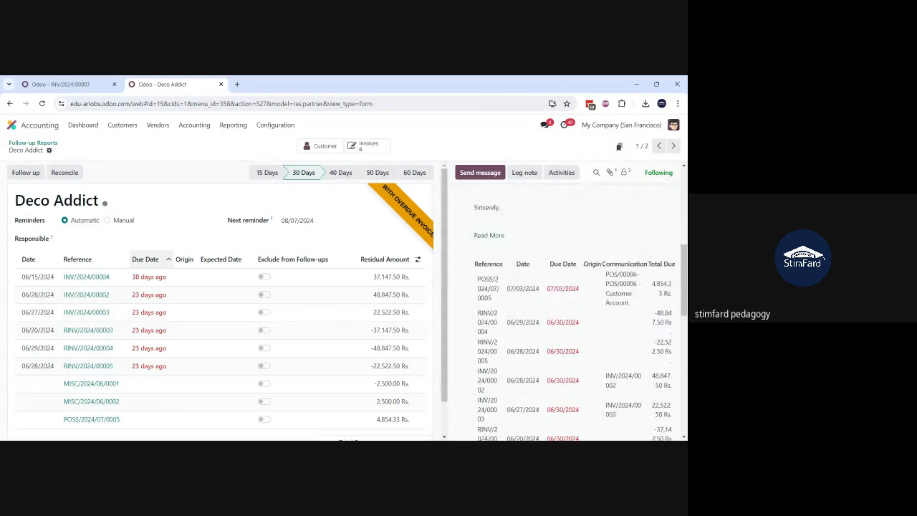
scroll(566, 309, "down", 5)
scroll(543, 246, "up", 10)
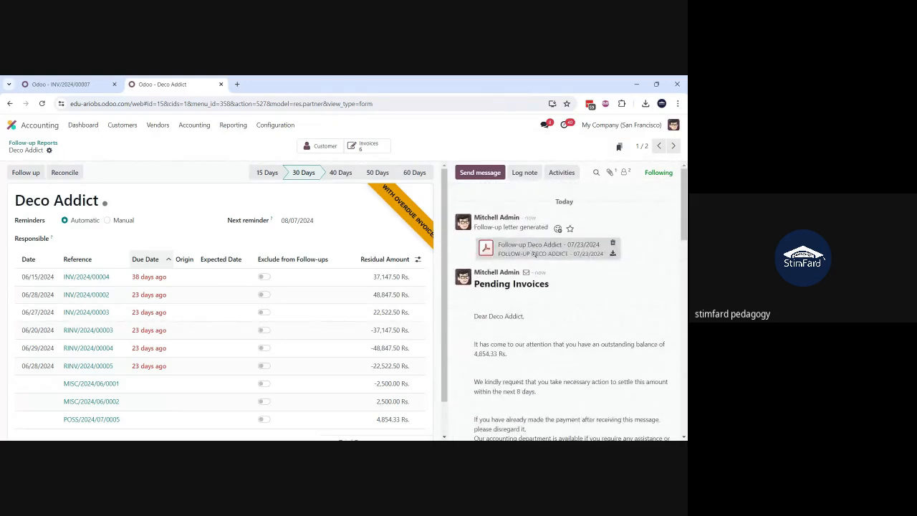
Step: Open the generated follow-up letter PDF for Deco Addict, read through both pages, and close it
left_click(532, 253)
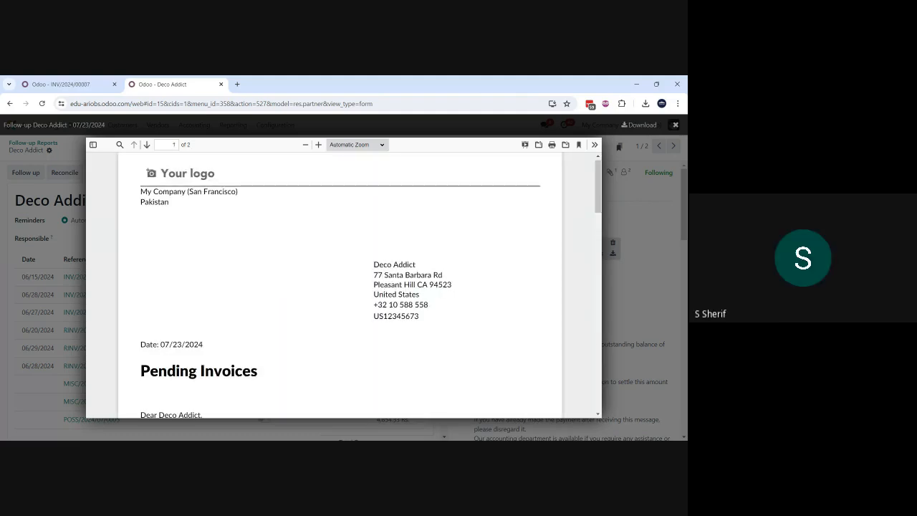
scroll(281, 294, "down", 5)
scroll(341, 287, "down", 10)
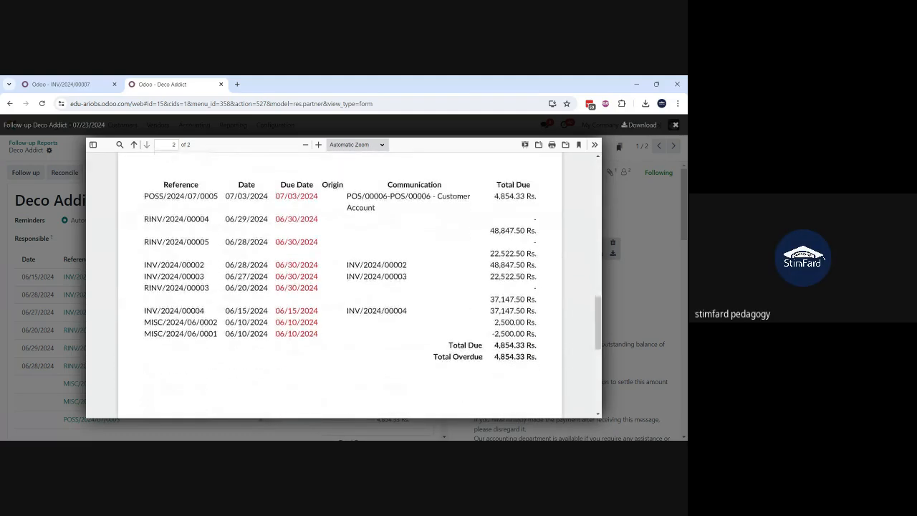
scroll(341, 284, "up", 15)
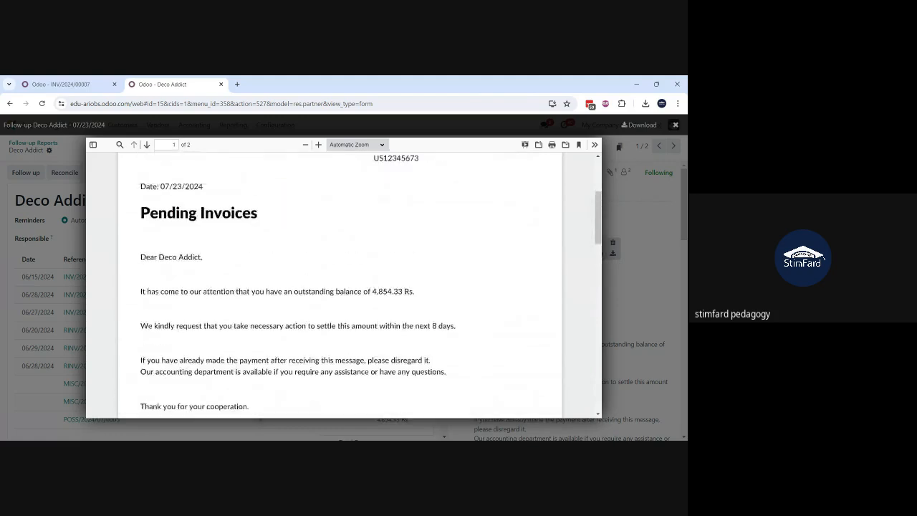
left_click(676, 126)
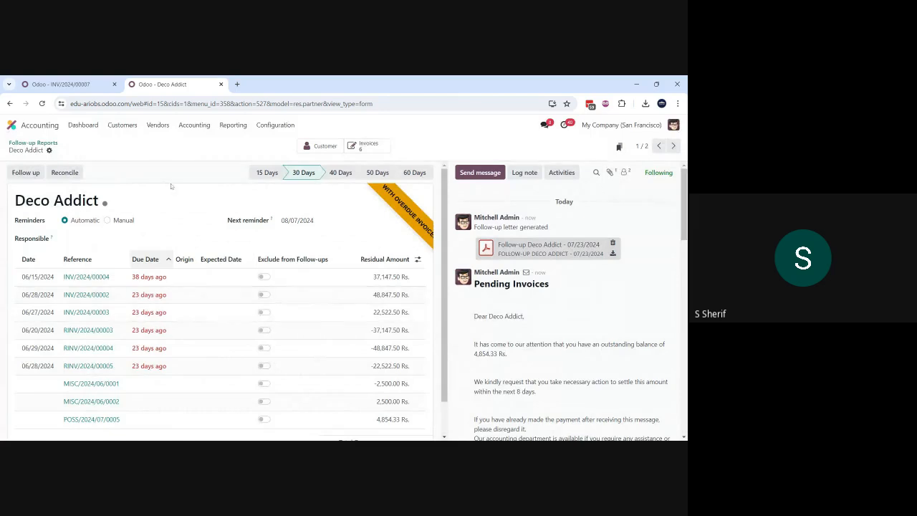
Step: Recheck the follow-up statuses in the Follow-up Reports list, and review the configured Follow-up Levels
left_click(132, 127)
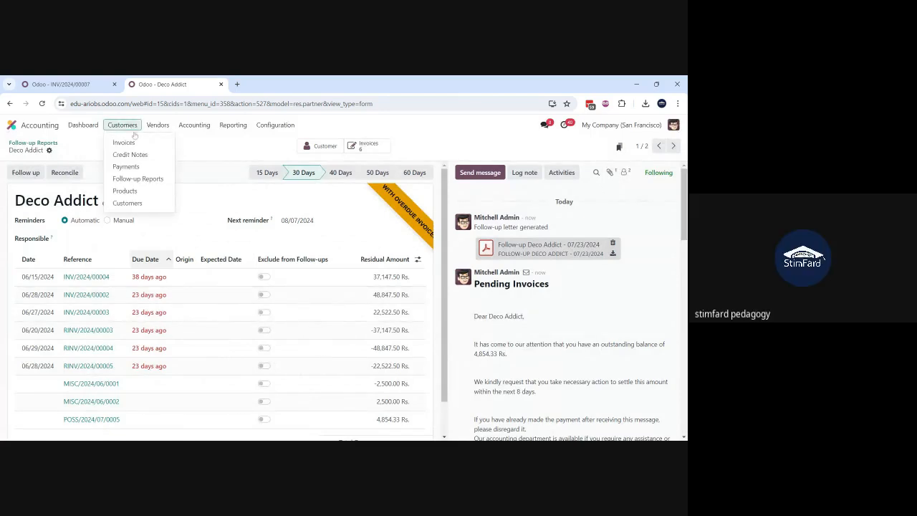
left_click(137, 182)
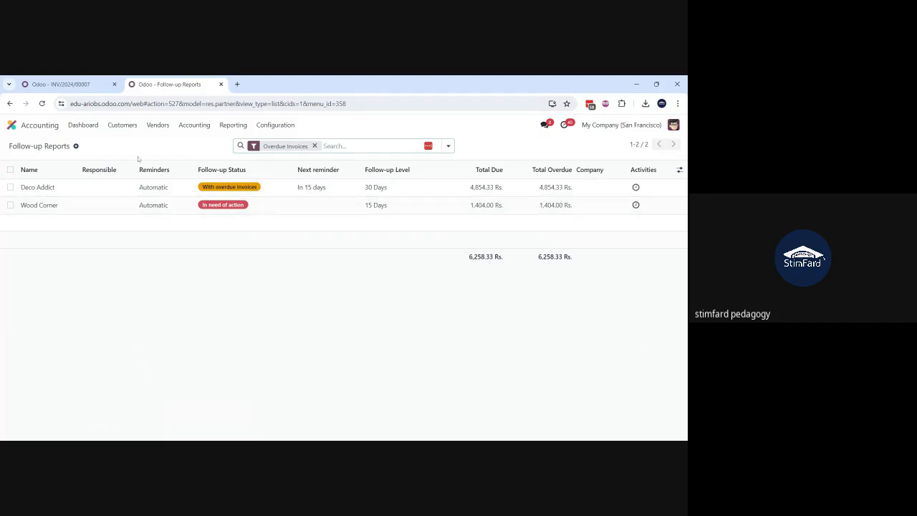
left_click(272, 126)
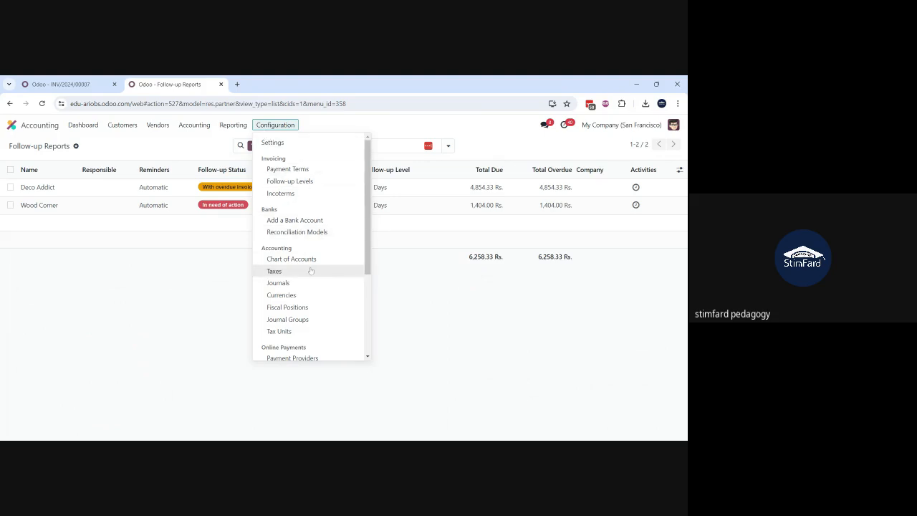
left_click(290, 181)
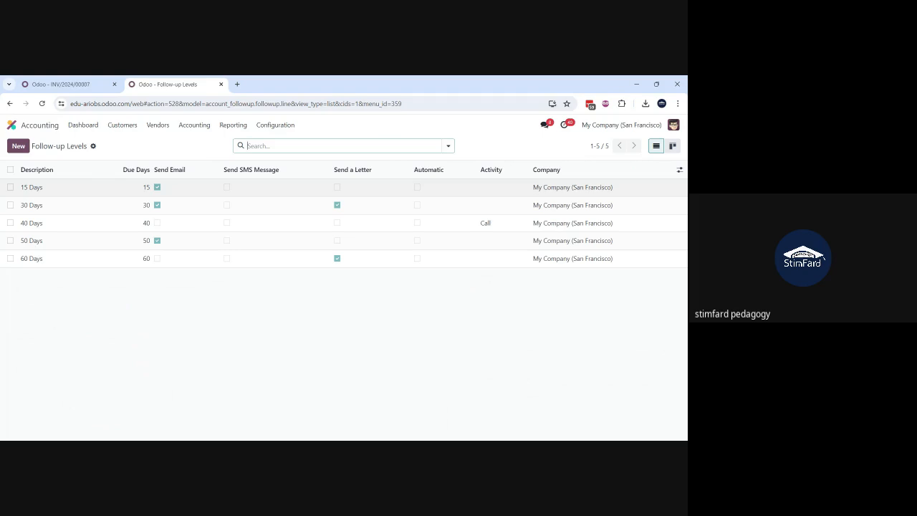
left_click_drag(172, 191, 227, 246)
left_click(227, 244)
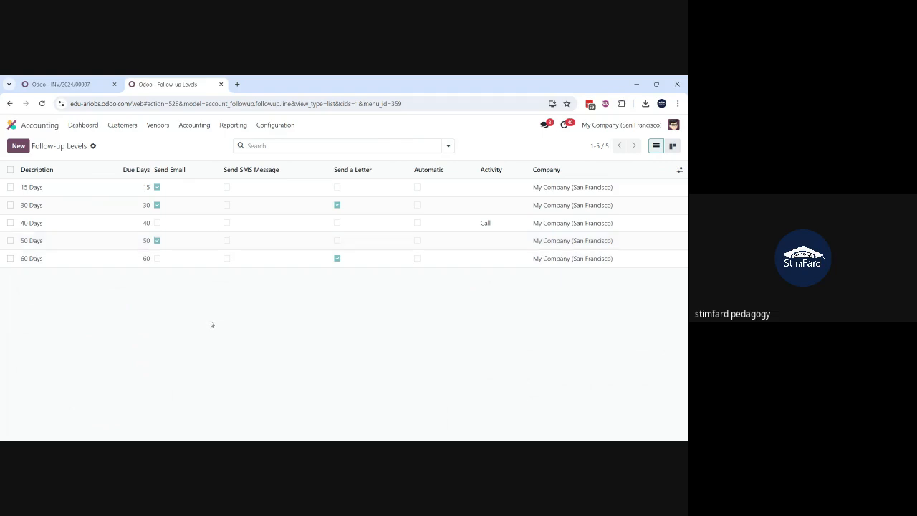
Step: Inspect the 15 Days follow-up level's reminder delay, notification and activity settings, and return to the Follow-up Levels list
left_click(72, 189)
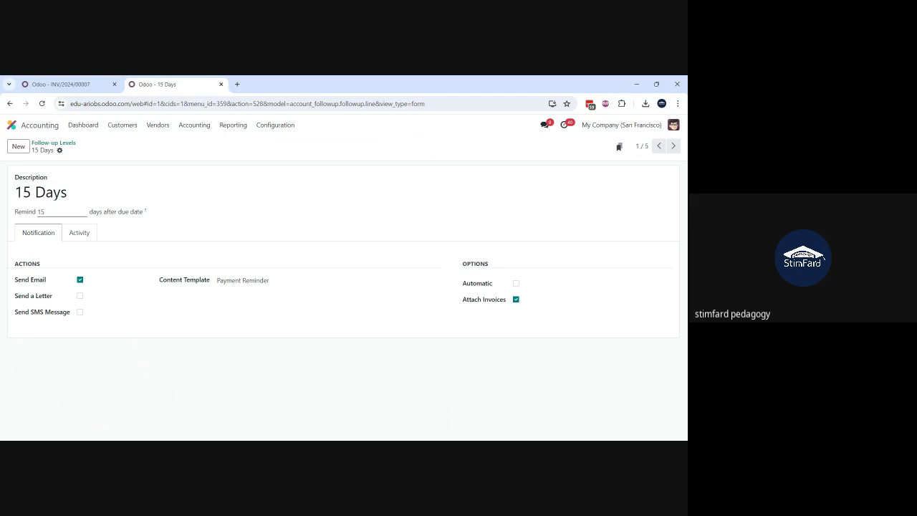
double_click(40, 213)
left_click(154, 212)
left_click(86, 236)
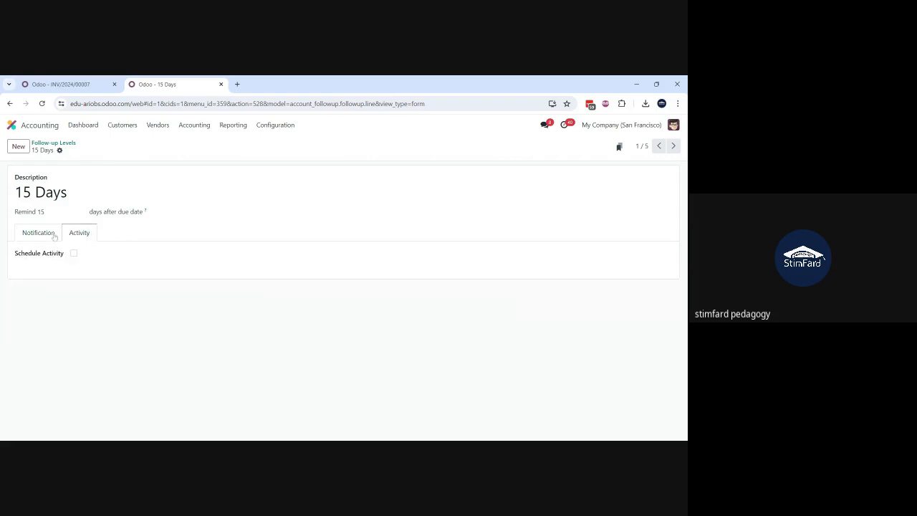
left_click(55, 237)
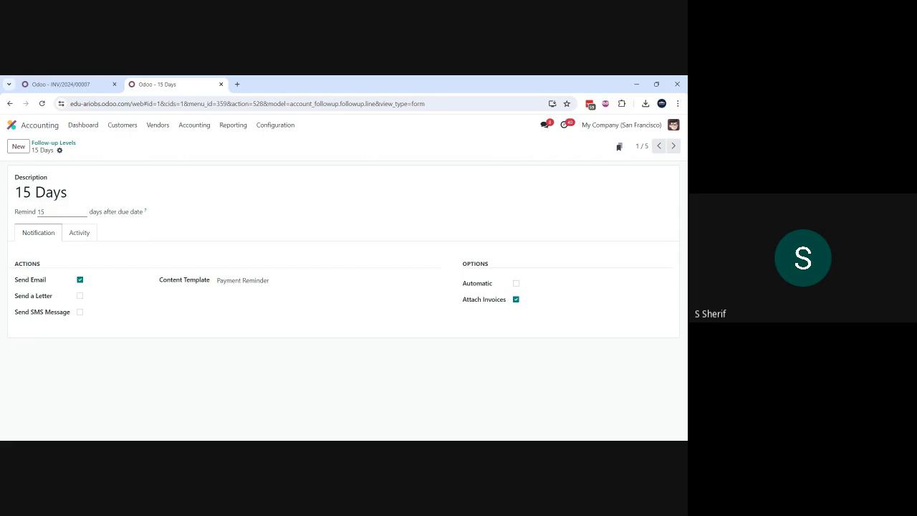
left_click(52, 143)
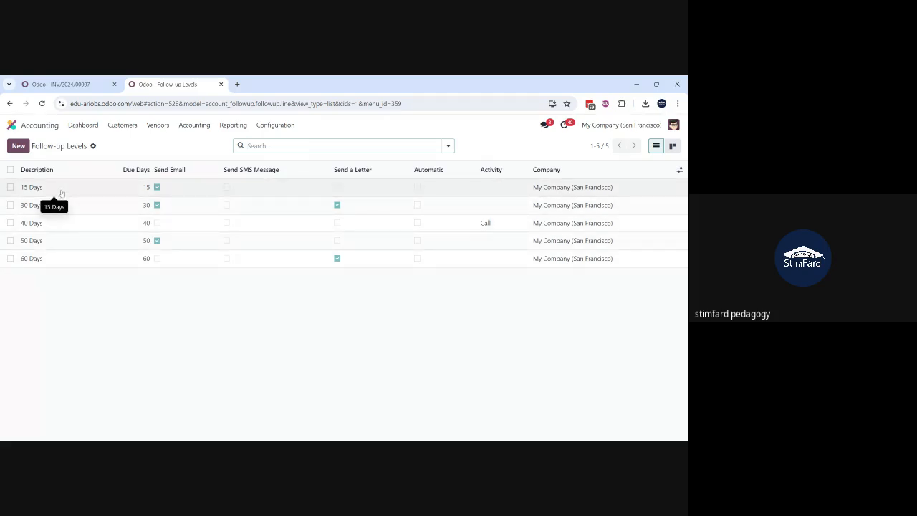
left_click_drag(61, 207, 48, 309)
left_click(48, 310)
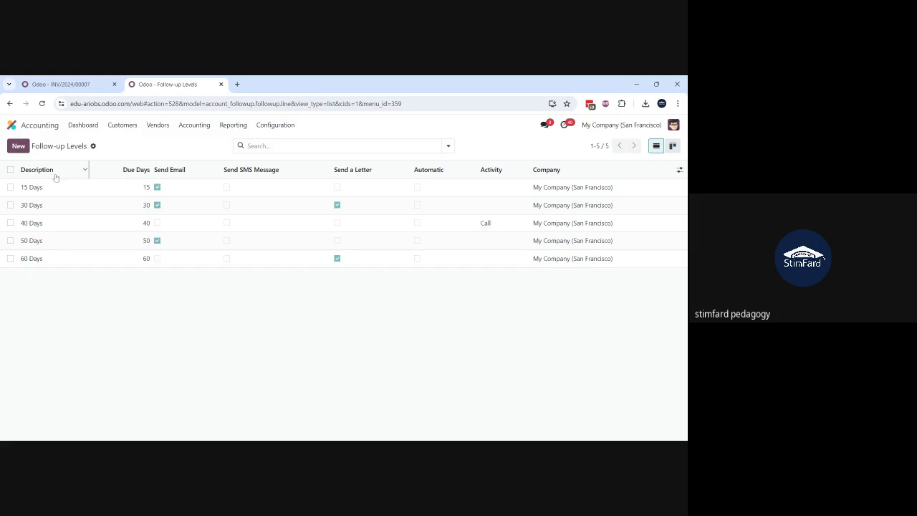
Step: Return to the app overview, search the available menus for "state", and clear the search term
left_click(11, 126)
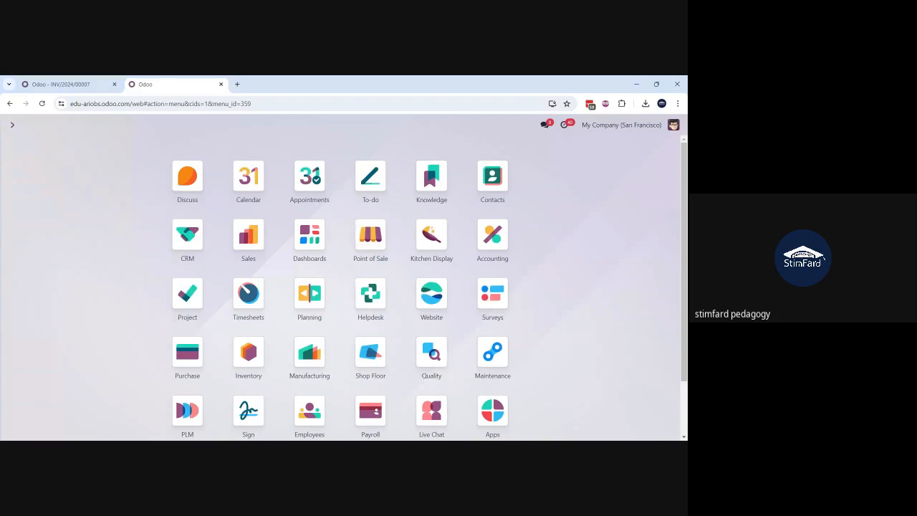
type("state")
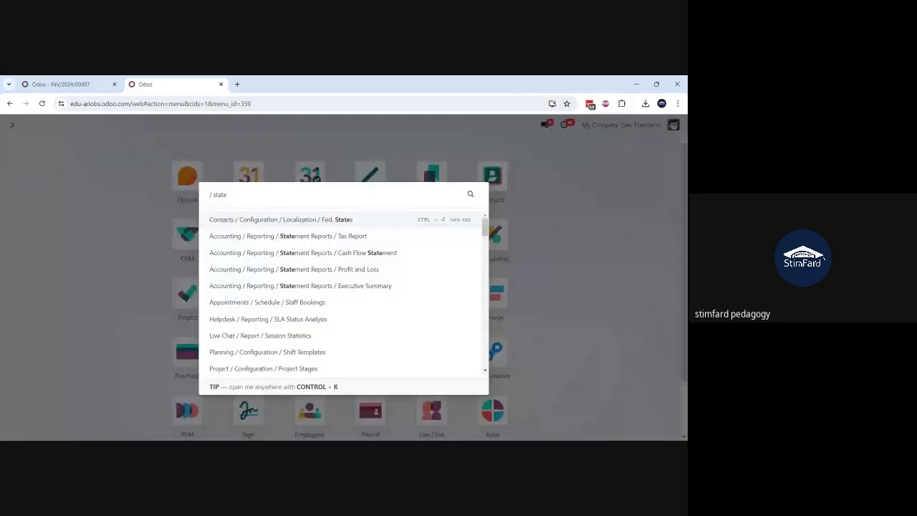
key("BackSpace")
key("BackSpace")
key("BackSpace")
key("BackSpace")
key("BackSpace")
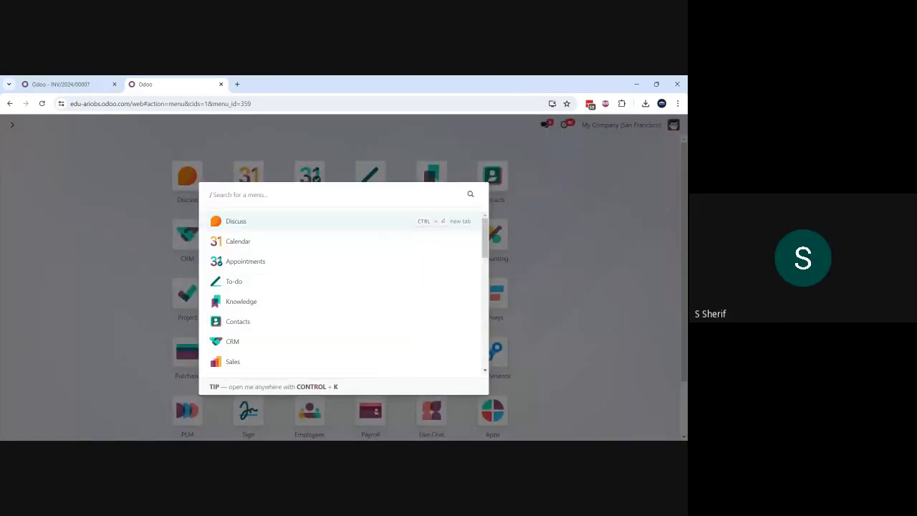
Step: Search the menus for "custome" and open the Customers list under Sales Orders
type("cuso")
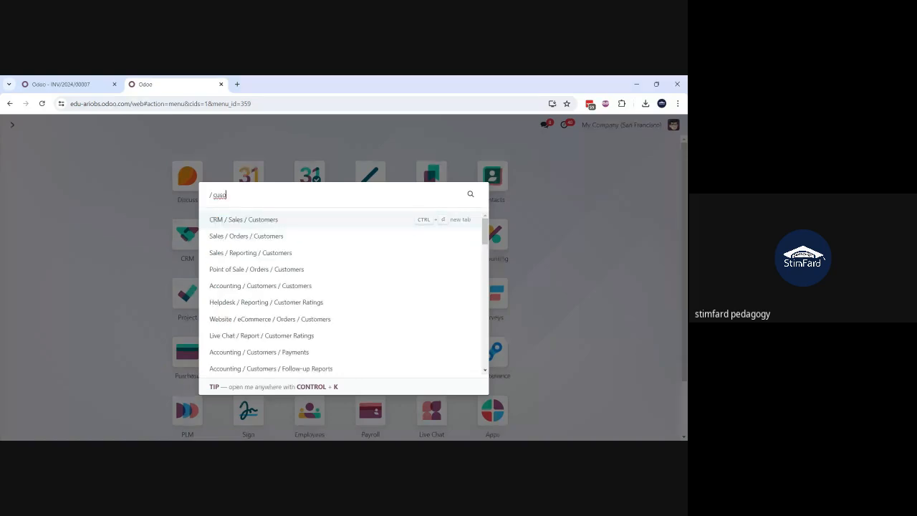
key("BackSpace")
type("to")
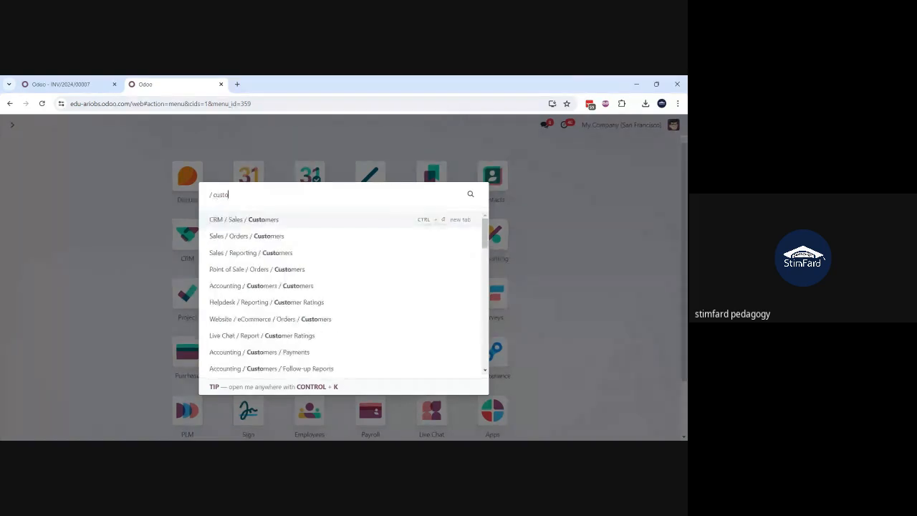
type("me")
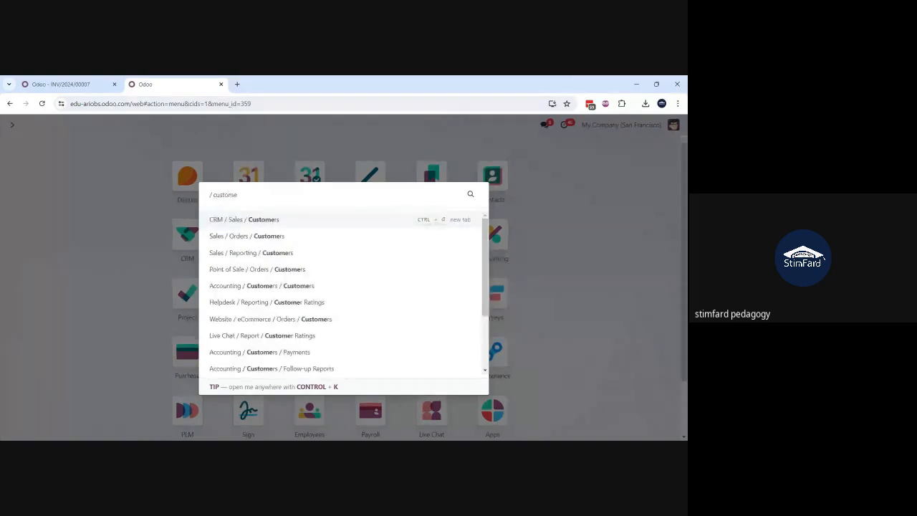
left_click(253, 243)
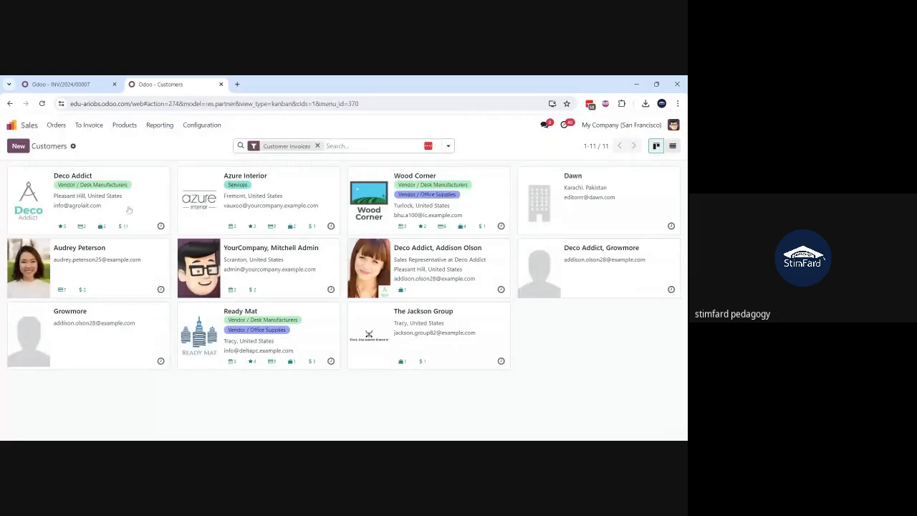
Step: Open the Deco Addict customer record, change its address country to India, and save the record
left_click(129, 209)
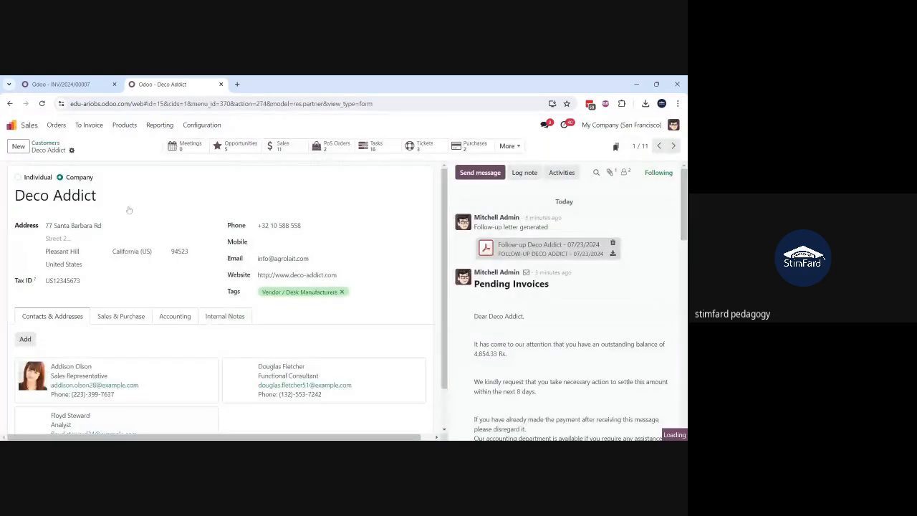
left_click(68, 264)
type("indi")
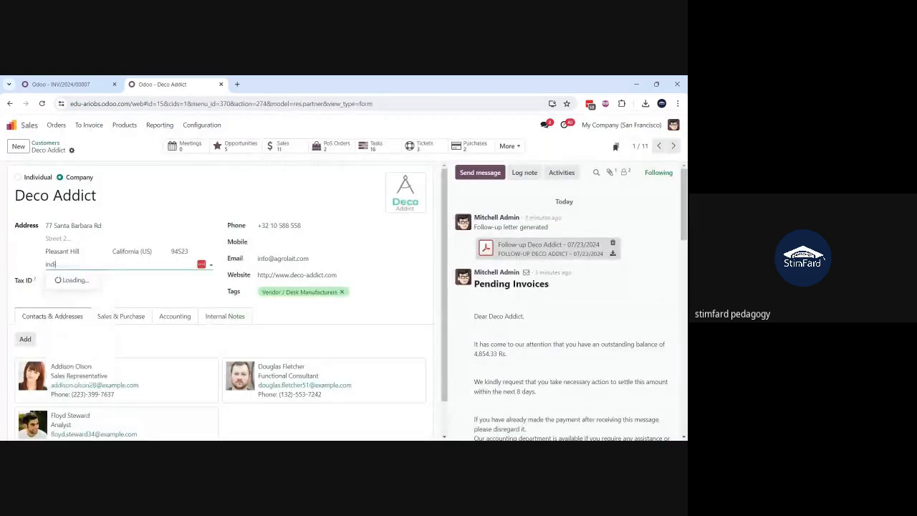
left_click(81, 290)
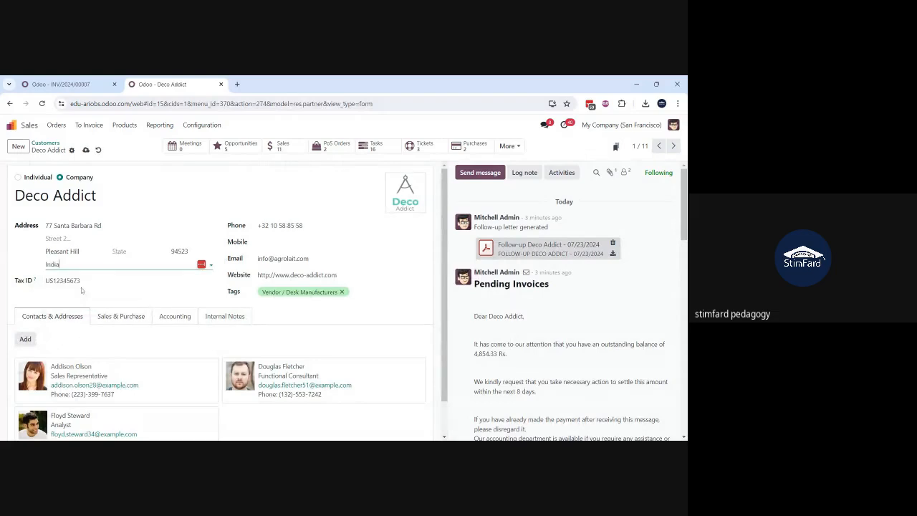
left_click(86, 150)
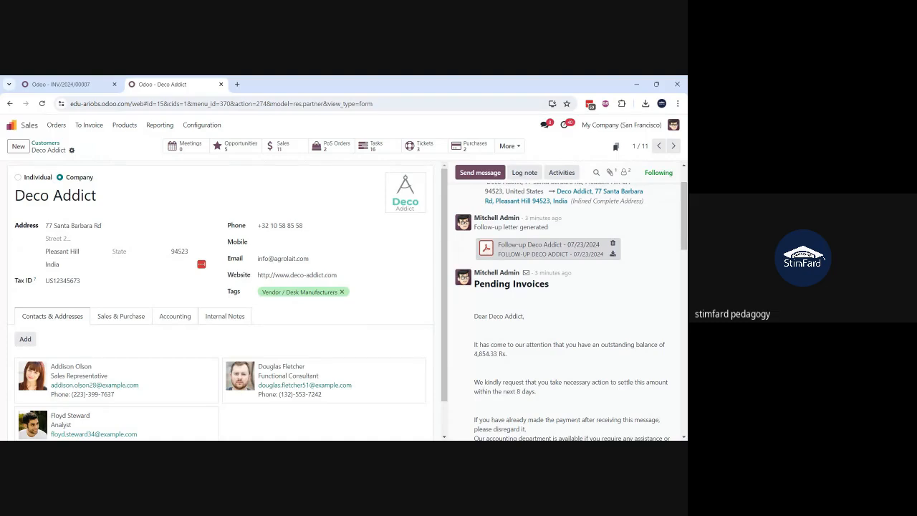
Step: Review Deco Addict's accounting details and its sales and purchase settings for customer statement options
scroll(168, 306, "down", 1)
left_click(165, 281)
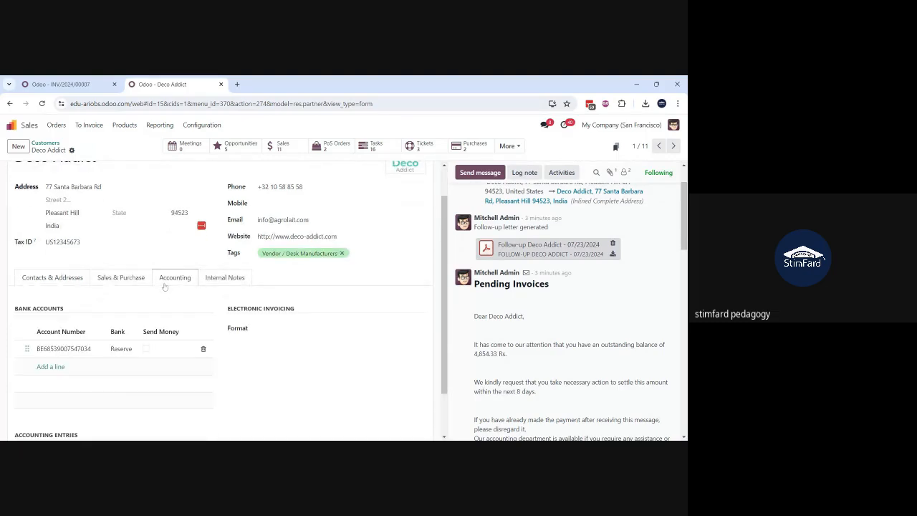
scroll(165, 287, "down", 1)
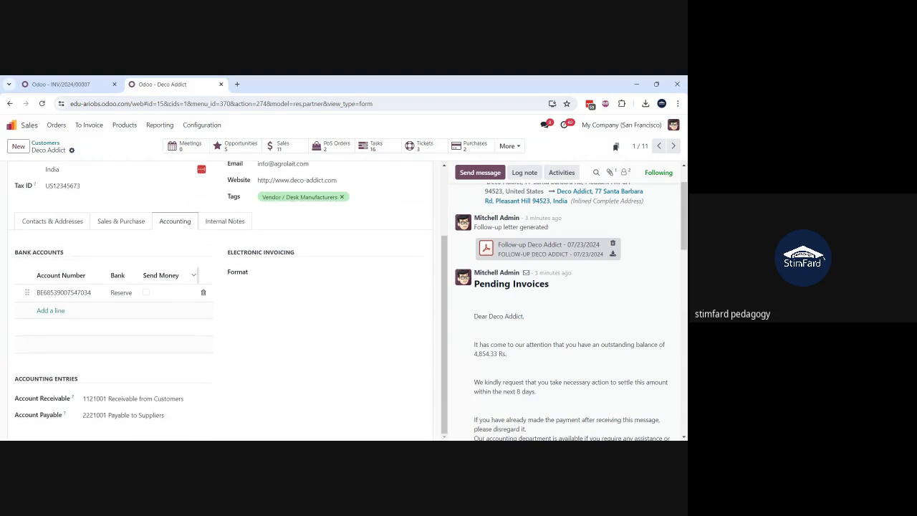
left_click(120, 226)
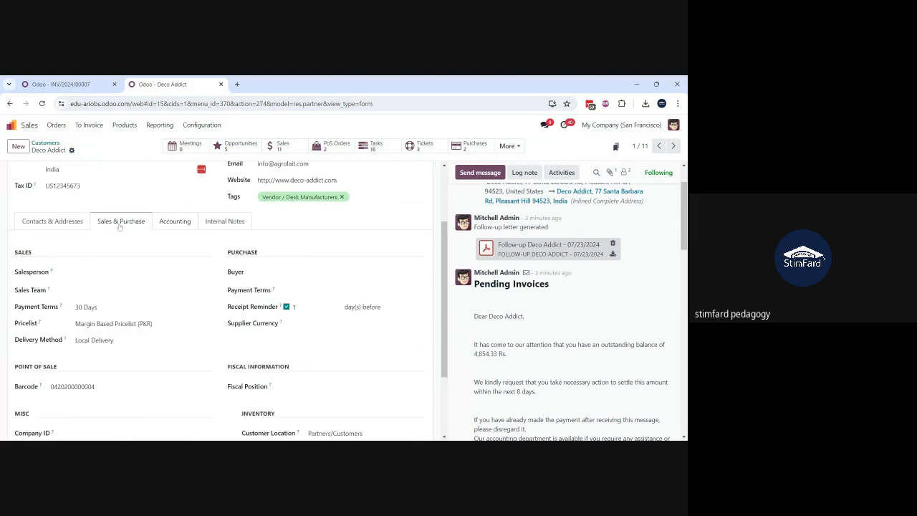
scroll(120, 226, "down", 2)
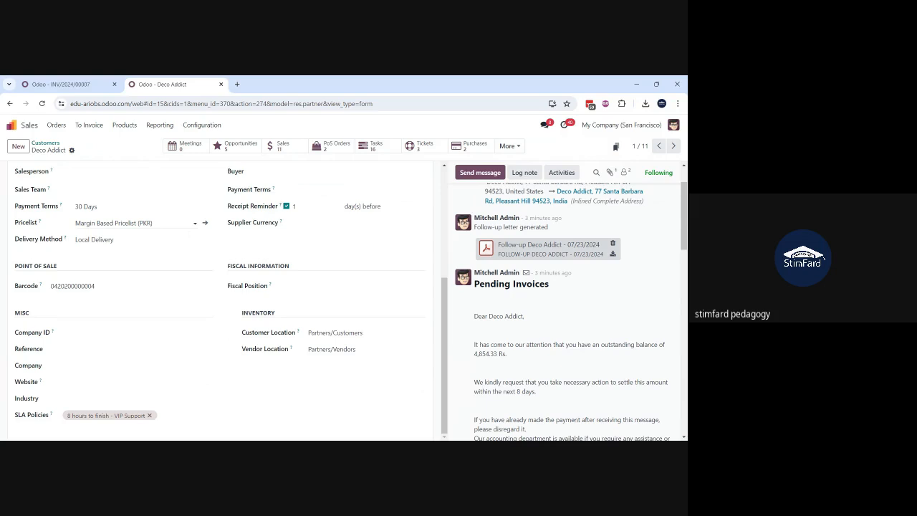
scroll(160, 266, "up", 2)
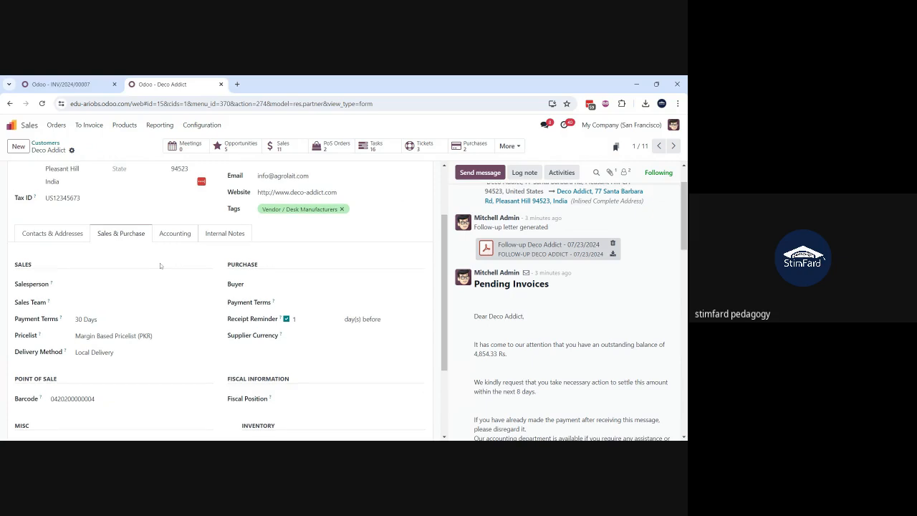
scroll(161, 266, "up", 2)
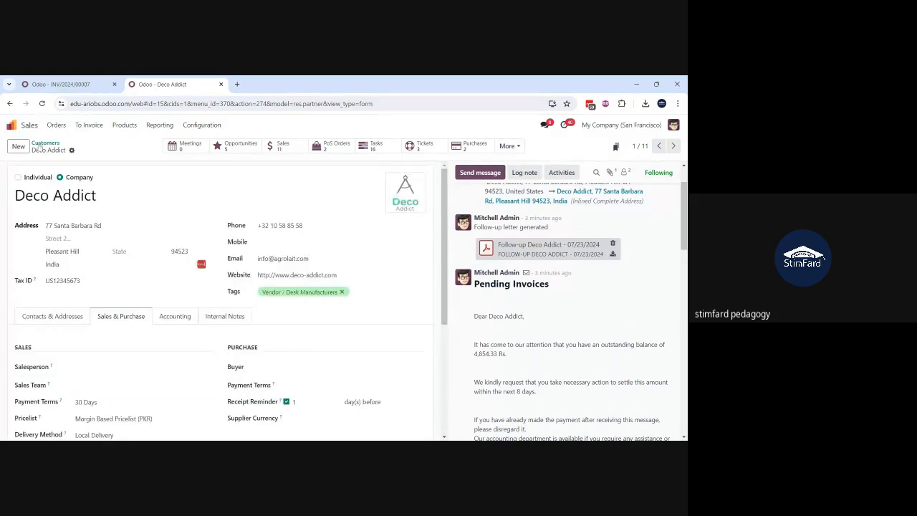
Step: Open the individual customer listed directly below Deco Addict, set the address country to India, and save the record
left_click(45, 144)
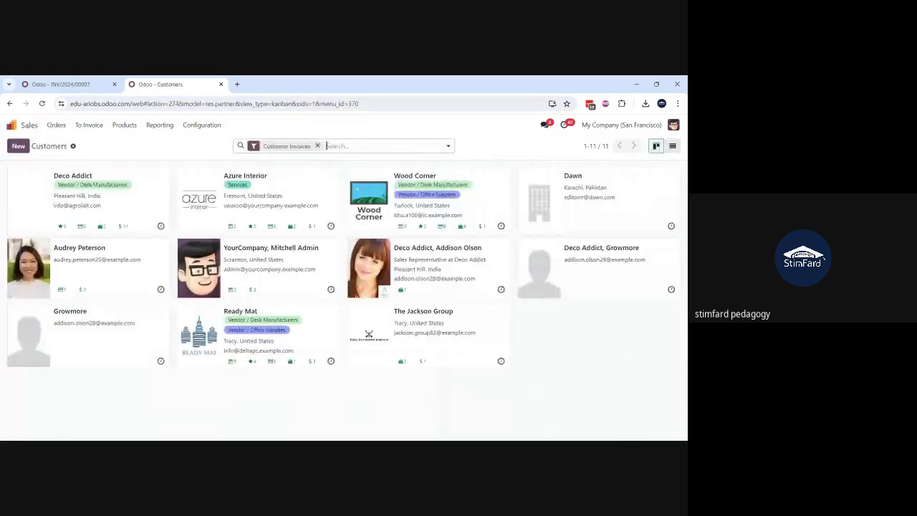
left_click(130, 282)
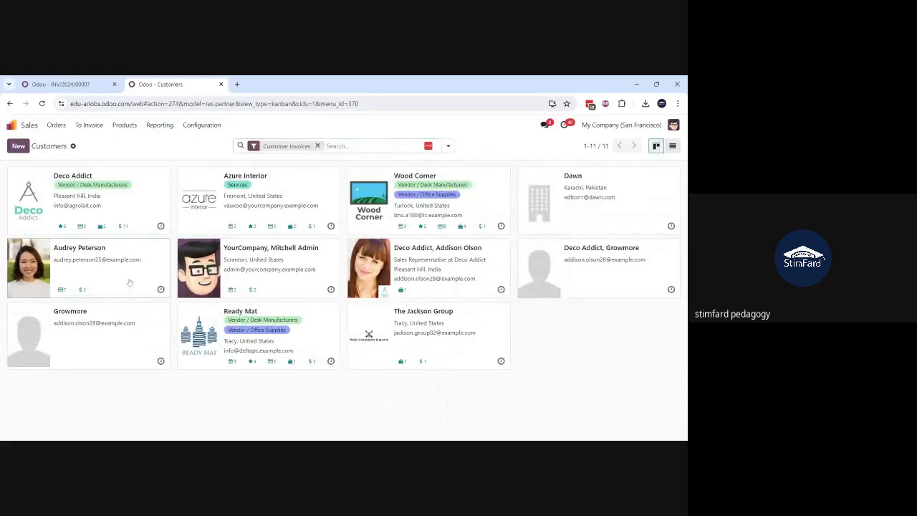
left_click(130, 279)
type("indi")
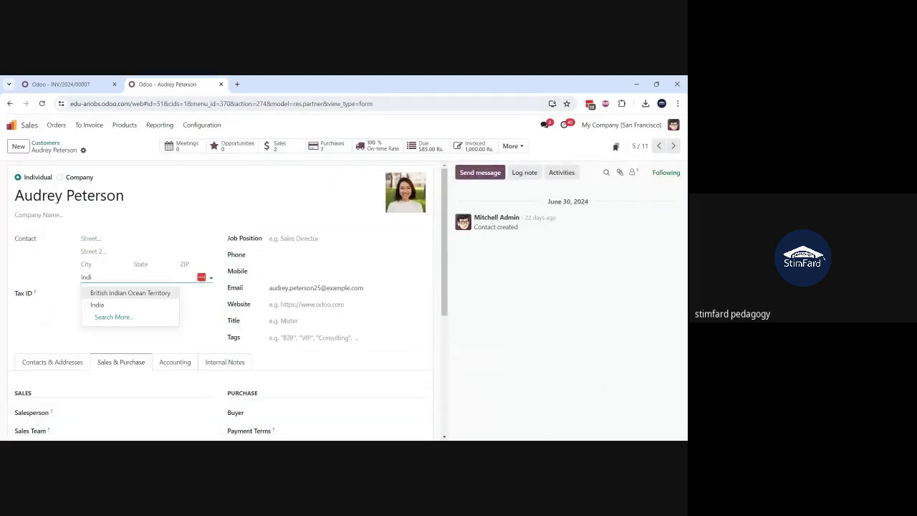
left_click(129, 306)
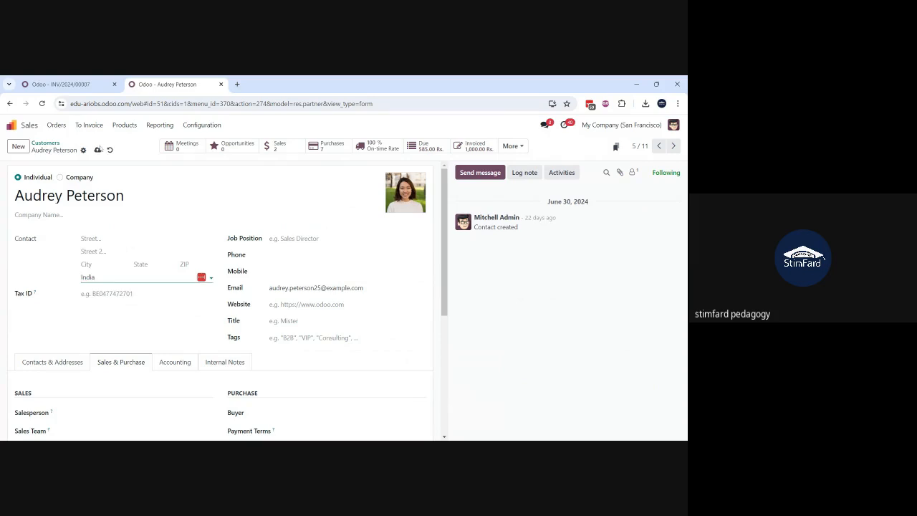
left_click(97, 150)
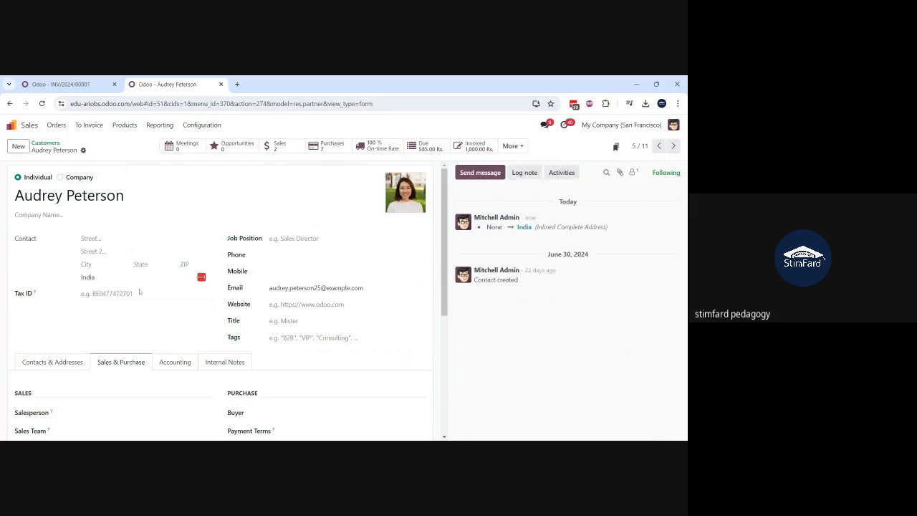
Step: Review the individual customer's sales and purchase settings and accounting details
scroll(143, 229, "down", 3)
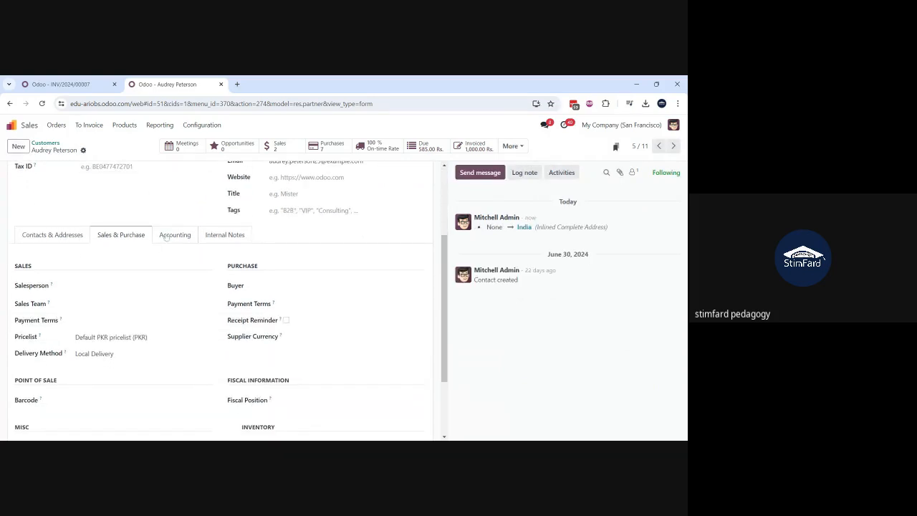
scroll(161, 238, "down", 2)
scroll(166, 237, "up", 3)
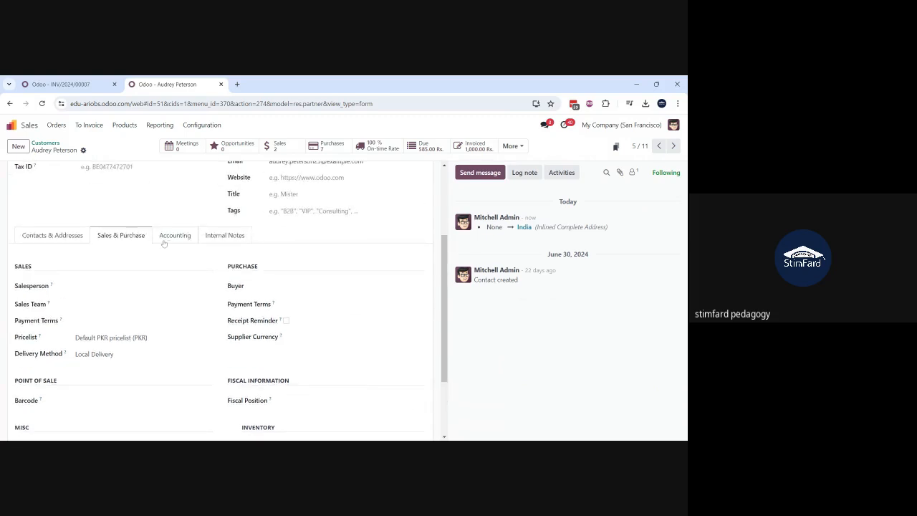
left_click(165, 241)
scroll(182, 245, "up", 3)
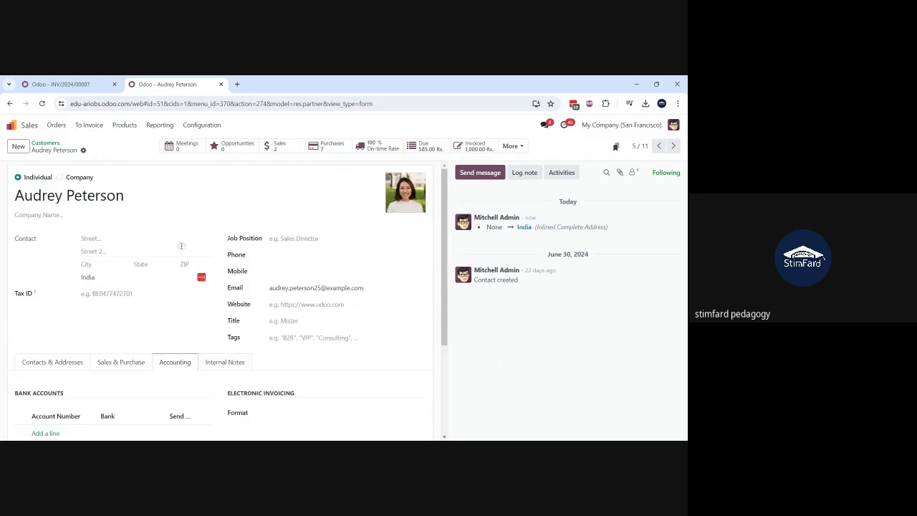
Step: Open the Apps catalogue and search its modules for "statemen"
left_click(12, 125)
type("apps")
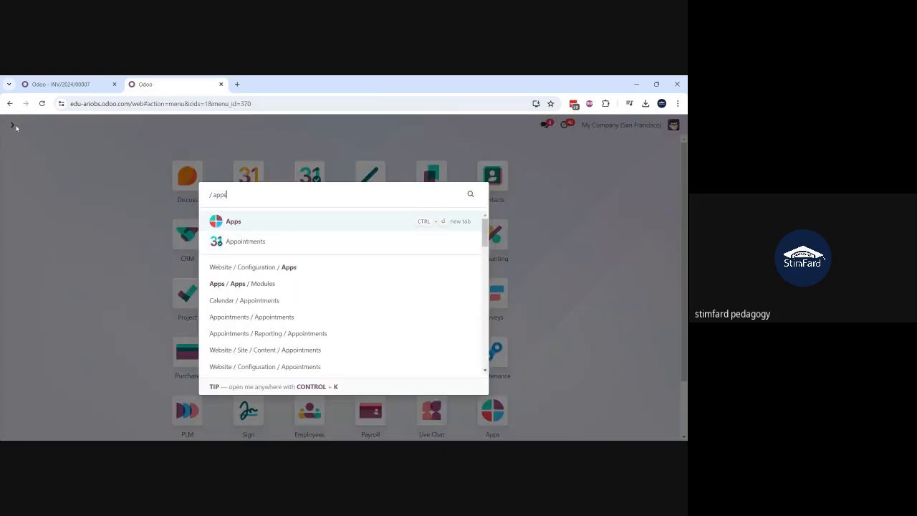
key("Return")
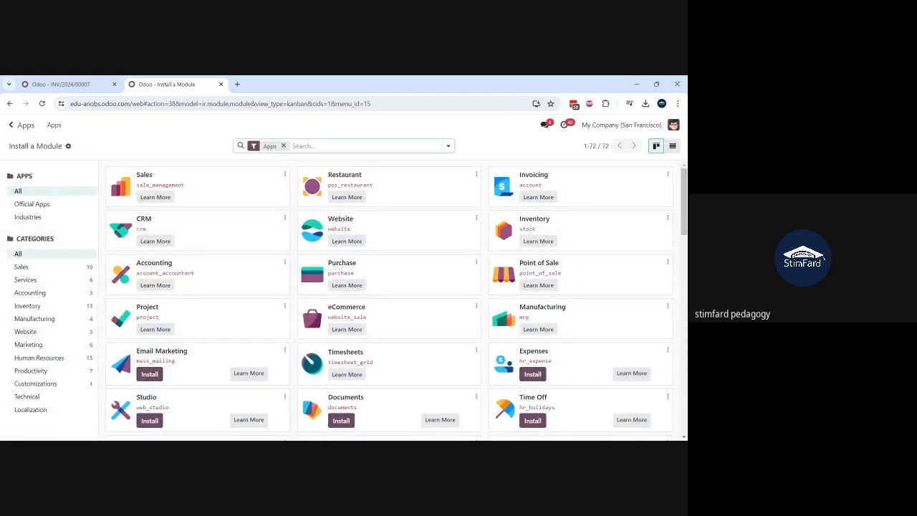
type("statemen")
key("Return")
type("t")
key("BackSpace")
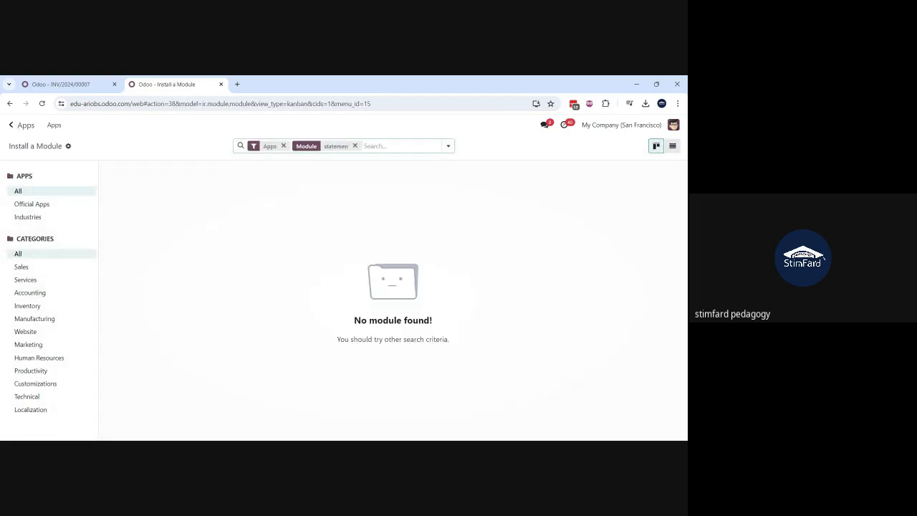
Step: Remove the Apps filter from the module search and open the module information for Accounting Customer Statements
left_click(284, 146)
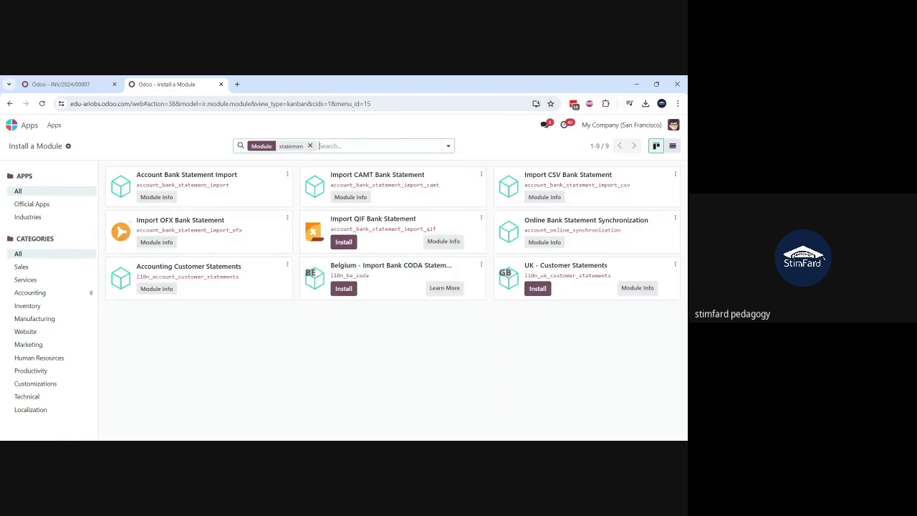
left_click(287, 265)
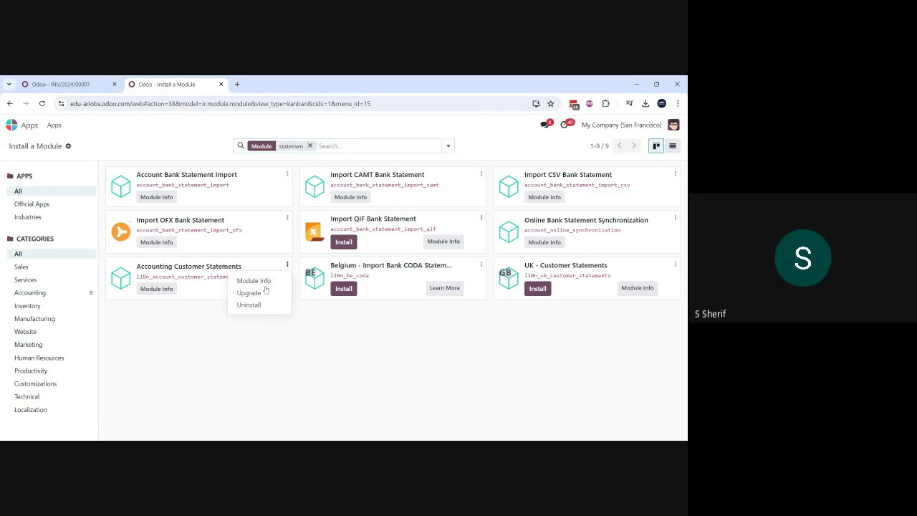
left_click(265, 290)
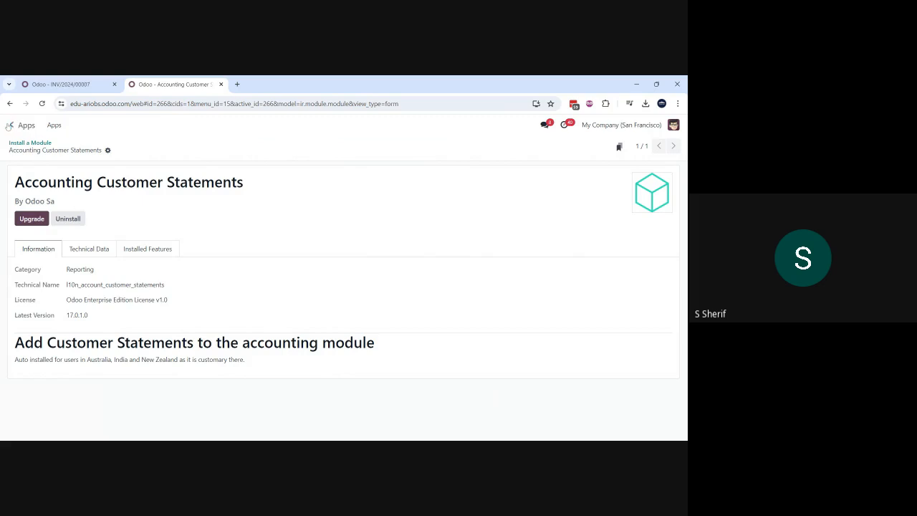
Step: Open the Accounting app and look through its available statement, audit, partner and management reports
left_click(20, 126)
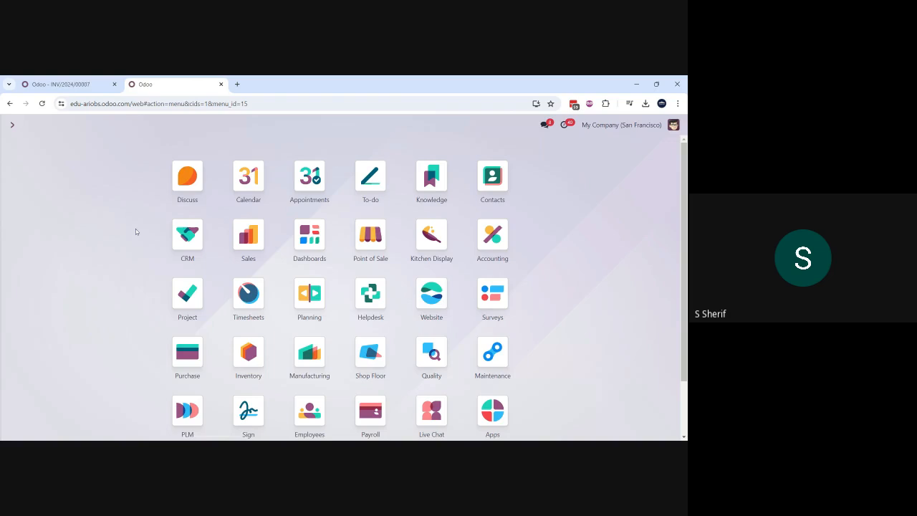
type("acc")
key("Return")
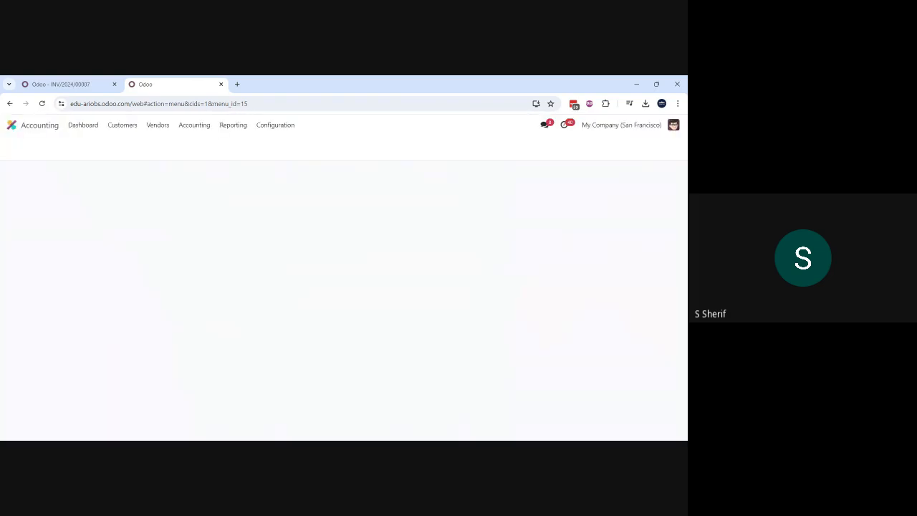
left_click(233, 126)
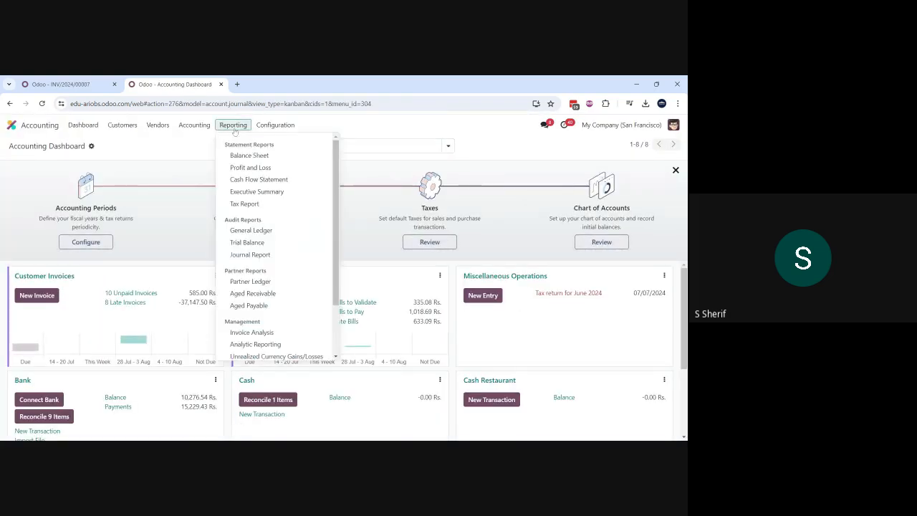
scroll(250, 205, "down", 3)
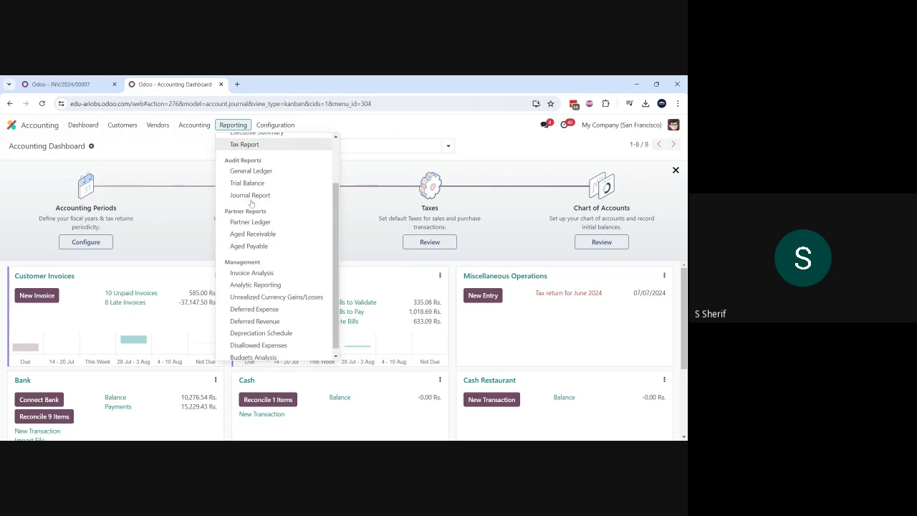
scroll(250, 204, "up", 2)
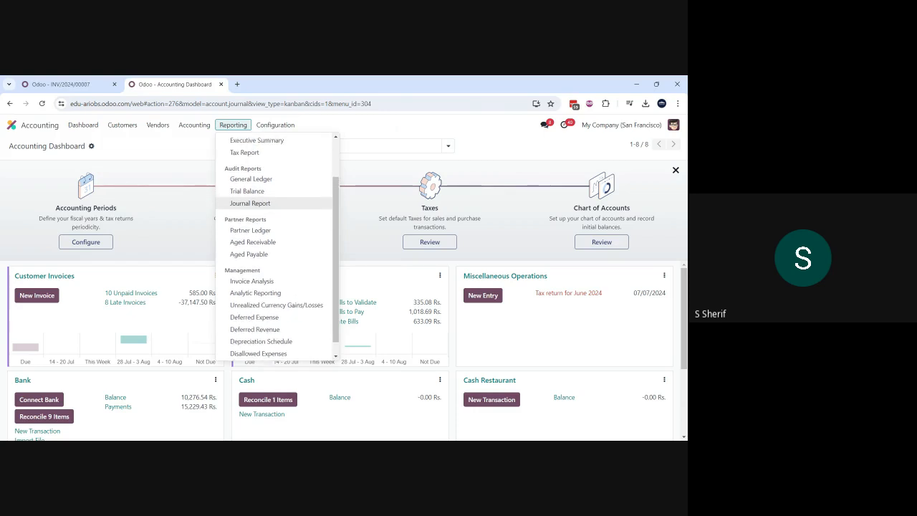
scroll(250, 204, "up", 1)
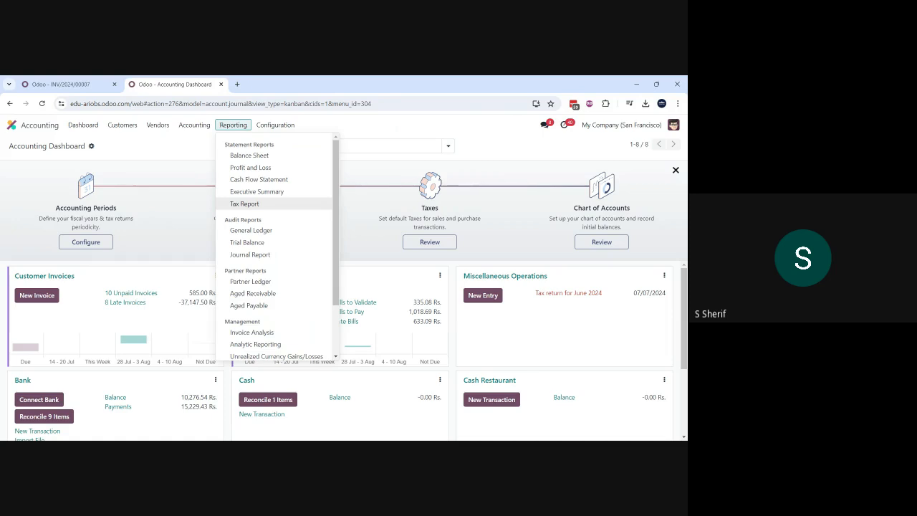
Step: Open customer invoice INV/2024/00007, duplicate it, and confirm the duplicate
mouse_move(124, 128)
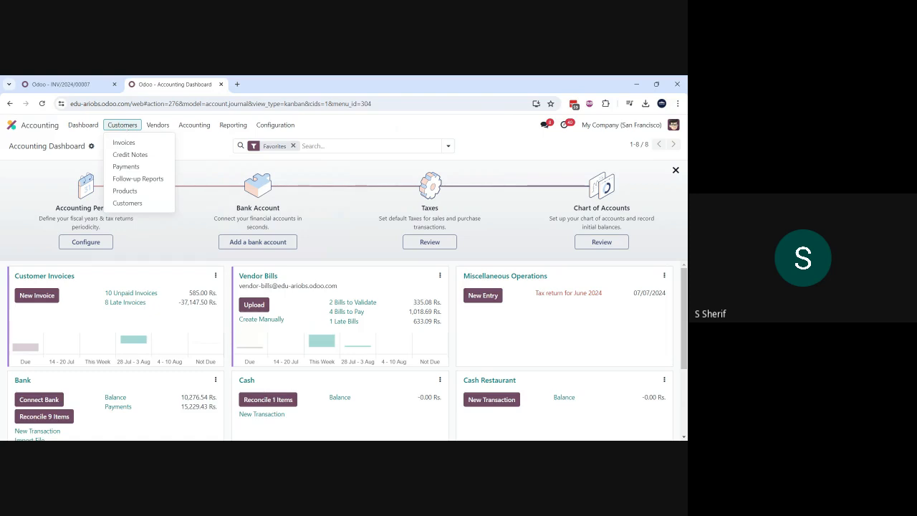
left_click(121, 143)
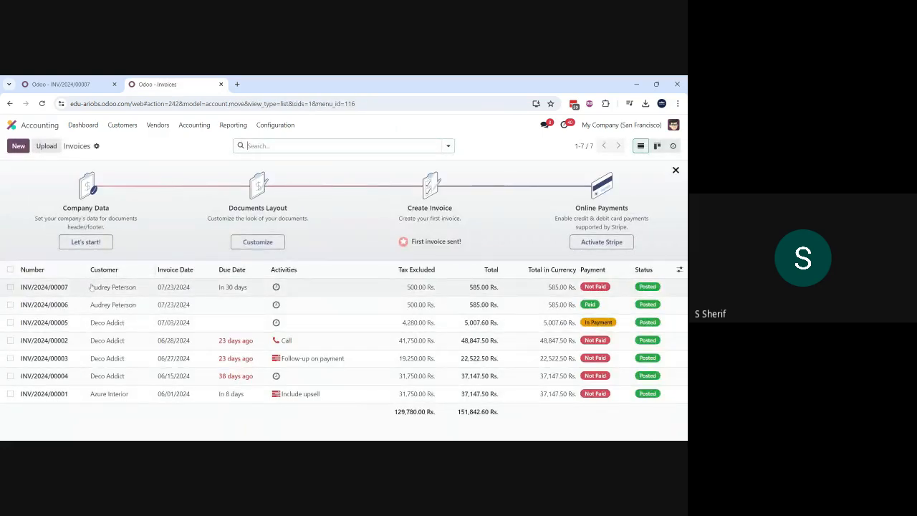
left_click(93, 288)
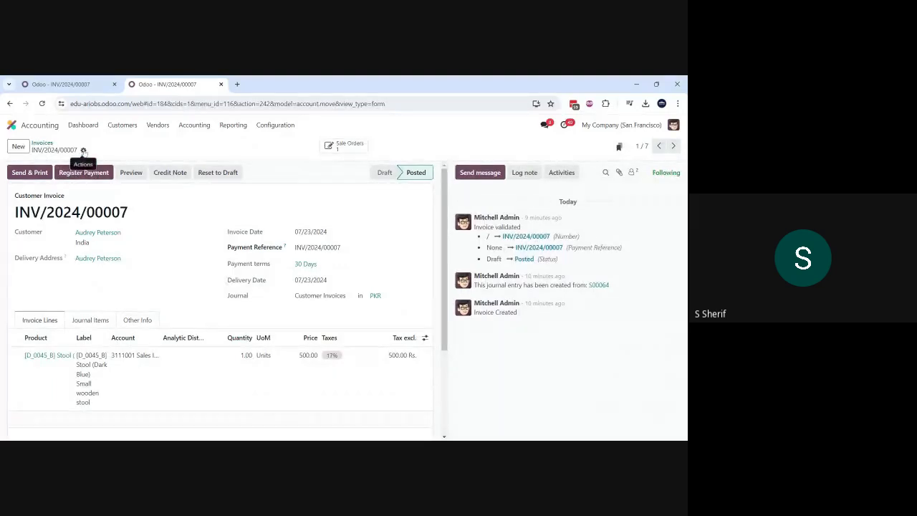
left_click(83, 150)
left_click(111, 185)
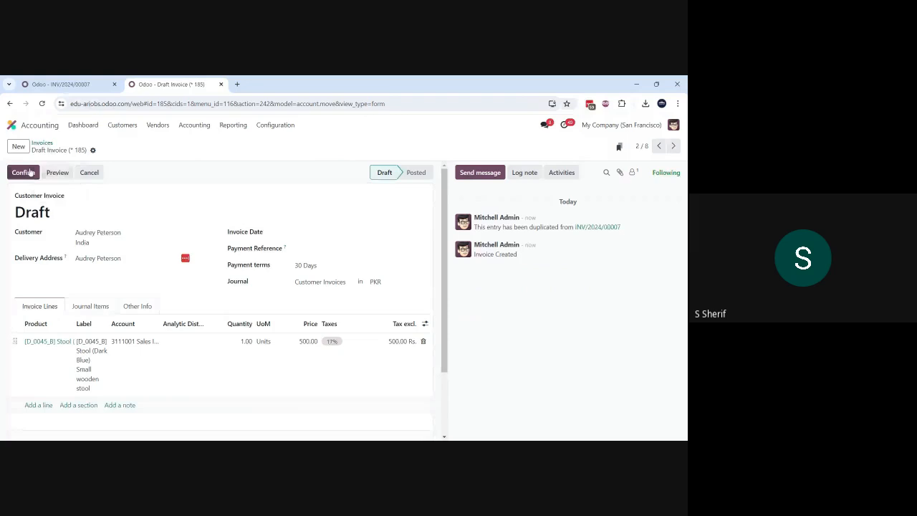
left_click(23, 173)
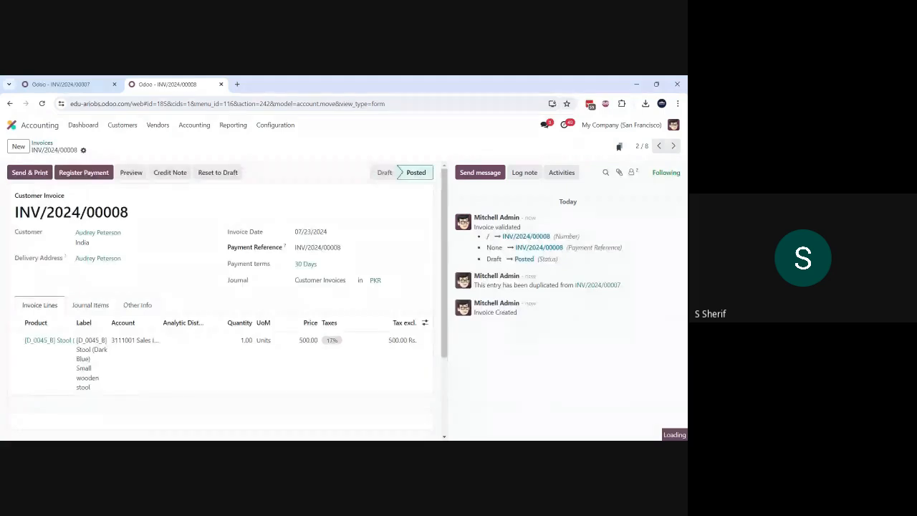
Step: Open the customer record from the duplicated invoice and review its accounting details and sales and purchase settings
left_click(111, 232)
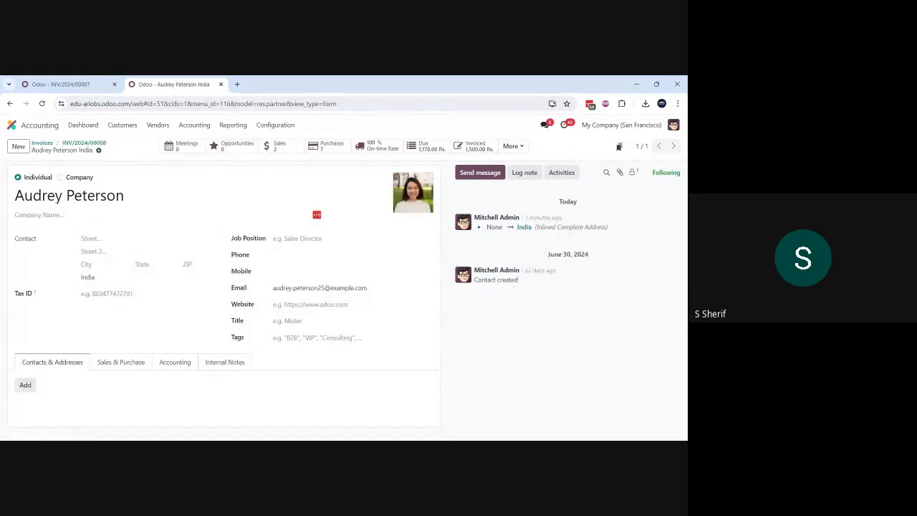
left_click(175, 364)
scroll(172, 368, "down", 2)
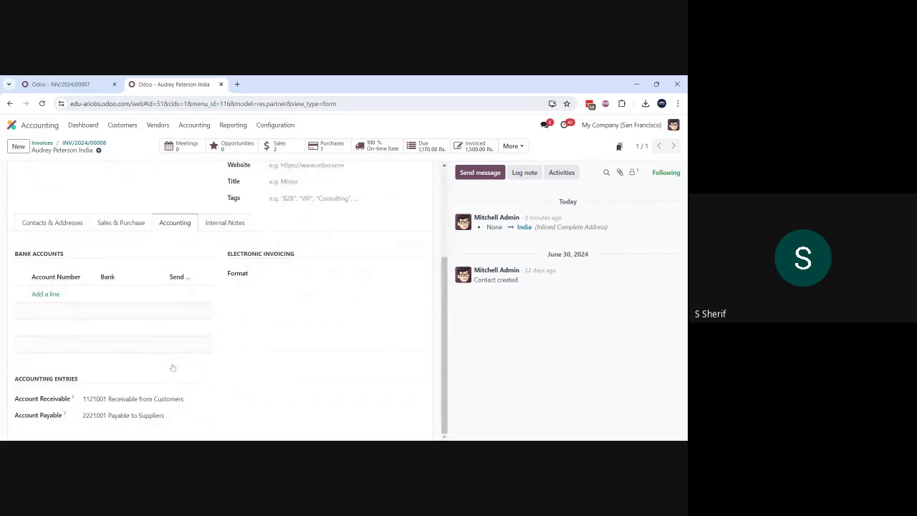
left_click(124, 223)
scroll(124, 223, "down", 2)
scroll(222, 301, "up", 5)
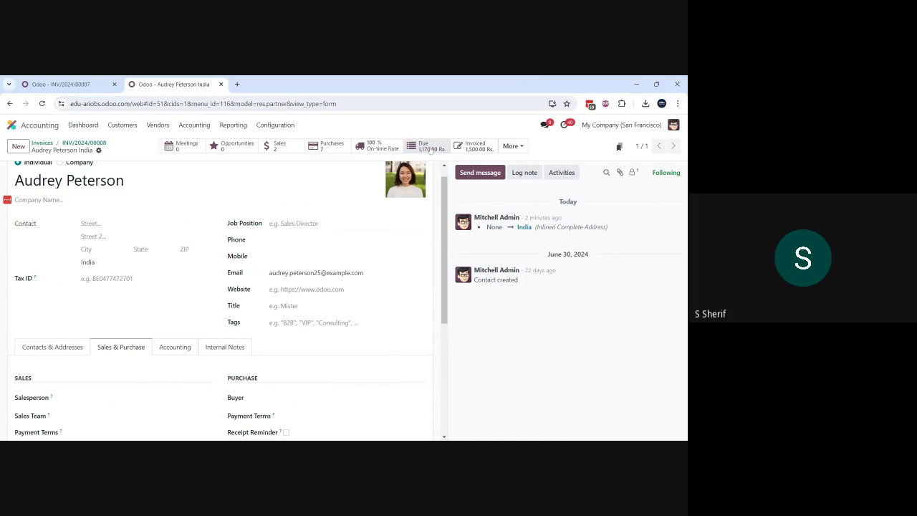
Step: View the customer's partner ledger items, then open the overall Partner Ledger report and expand the first partner's entries
left_click(511, 145)
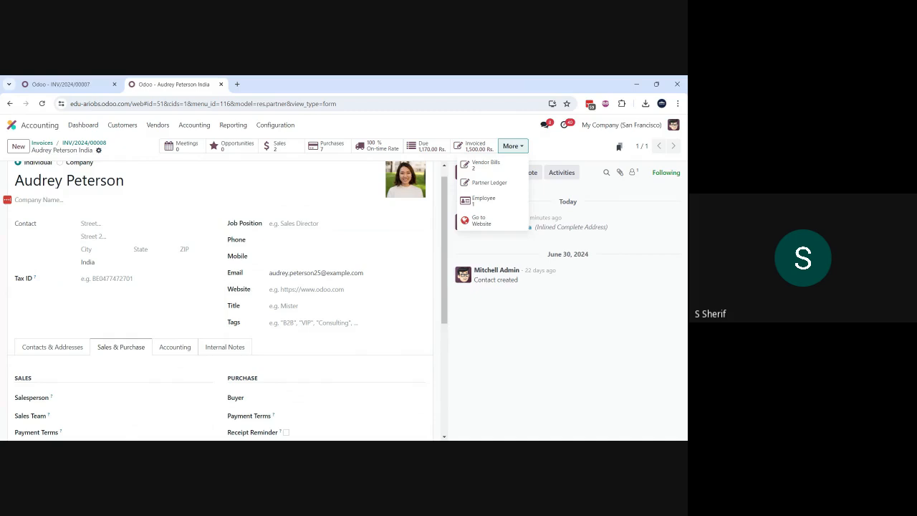
left_click(488, 185)
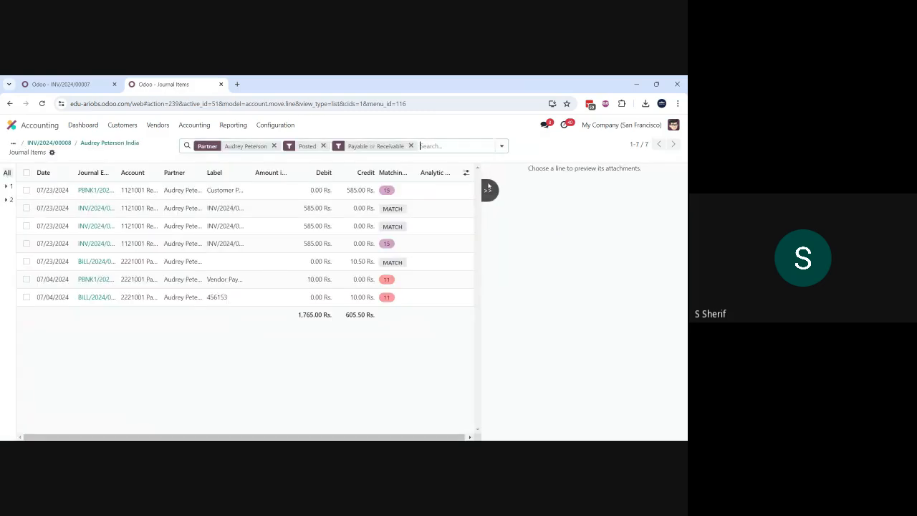
left_click(233, 126)
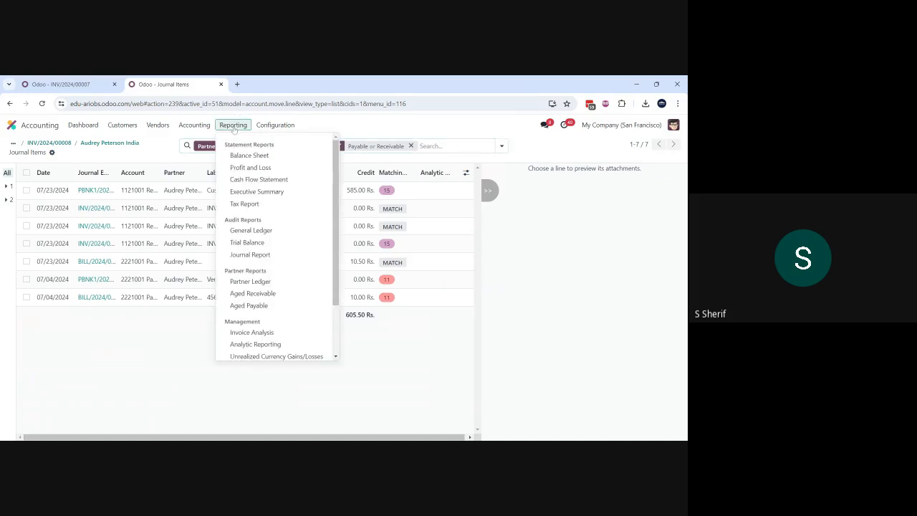
left_click(262, 283)
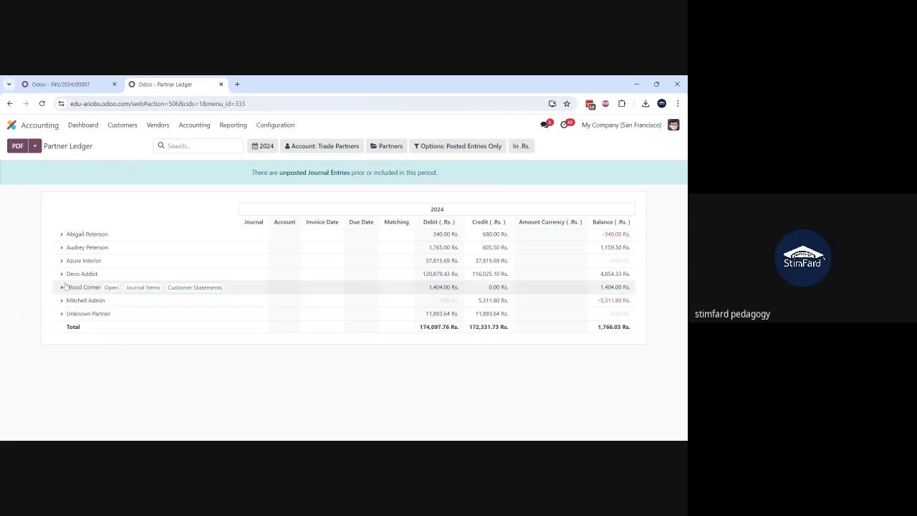
left_click(72, 235)
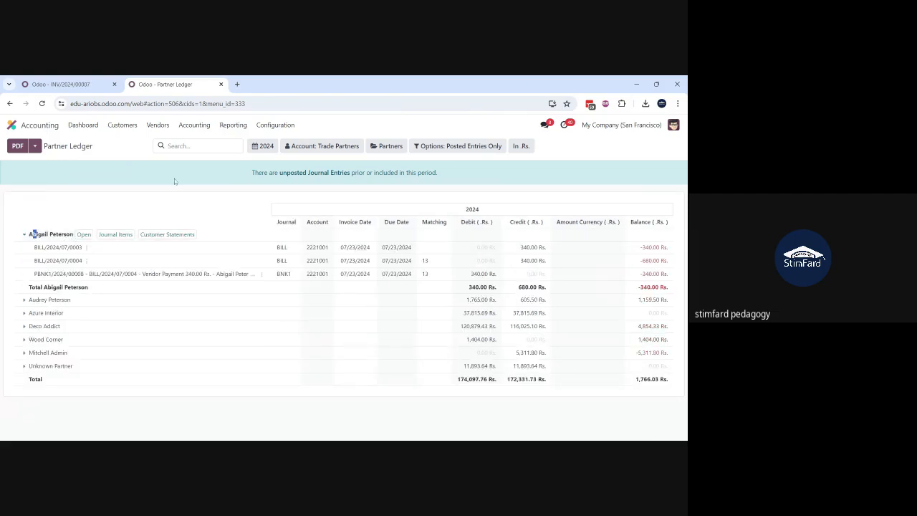
Step: Filter the Partner Ledger report to show only the first listed partner
left_click(328, 147)
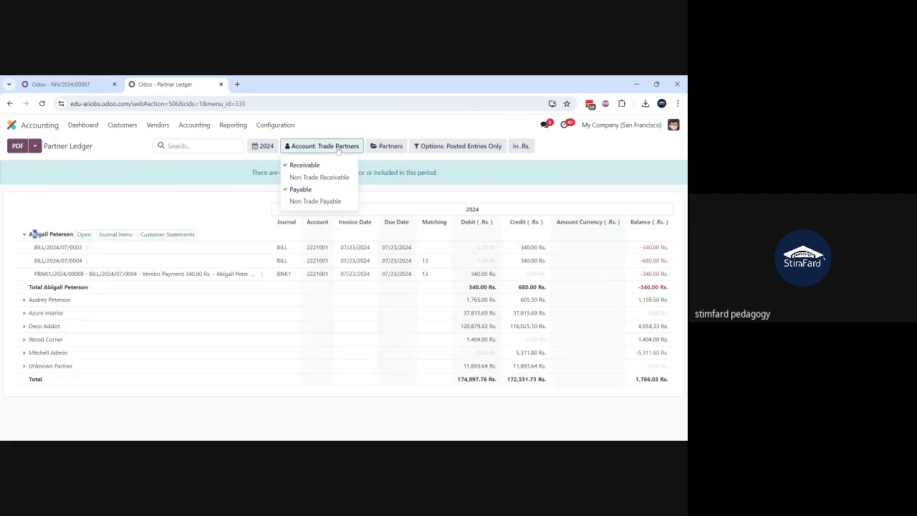
left_click(382, 146)
left_click(431, 166)
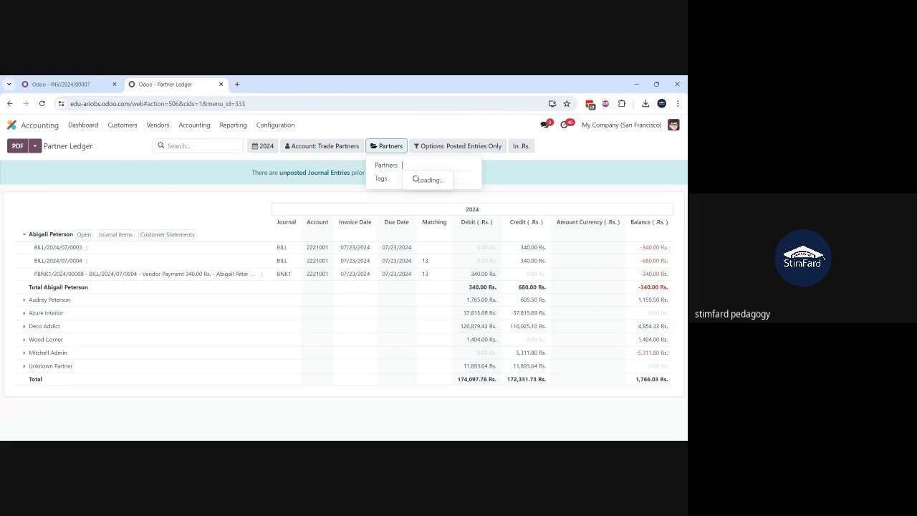
left_click(434, 180)
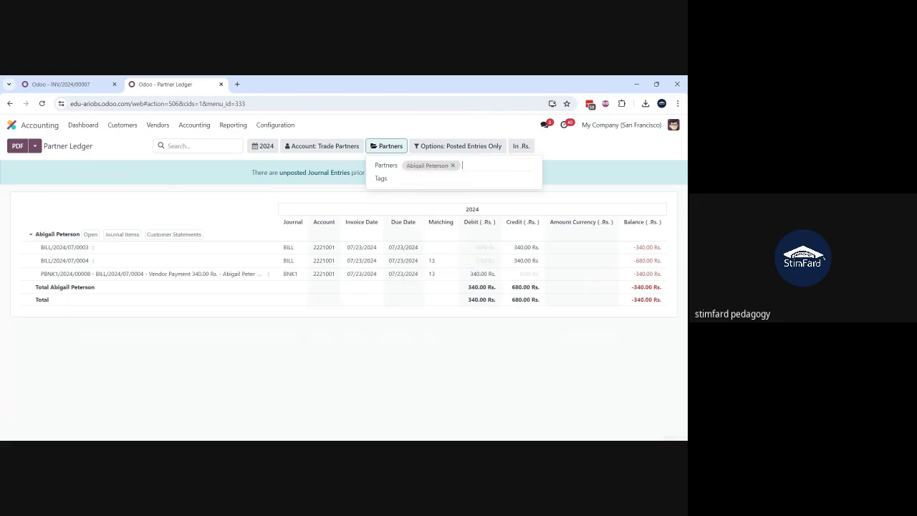
left_click(140, 177)
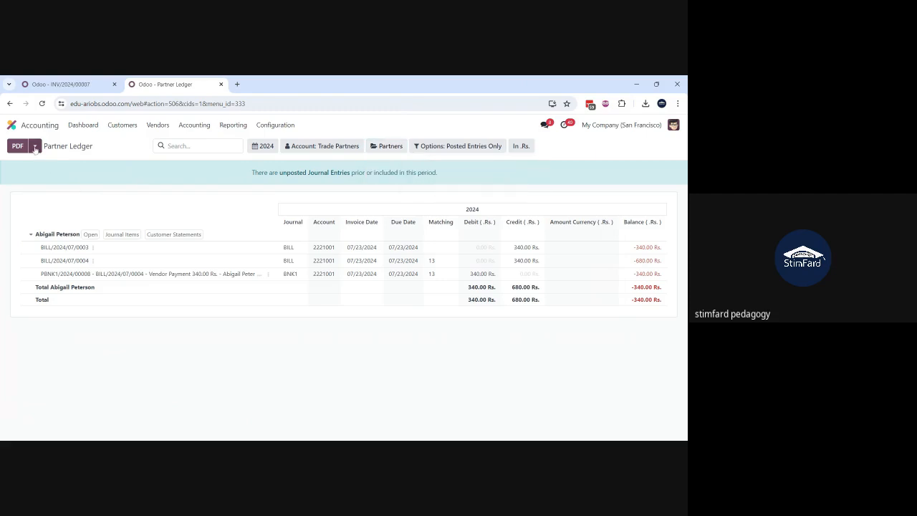
Step: Export the filtered Partner Ledger as a PDF, view the file, and close it
left_click(35, 146)
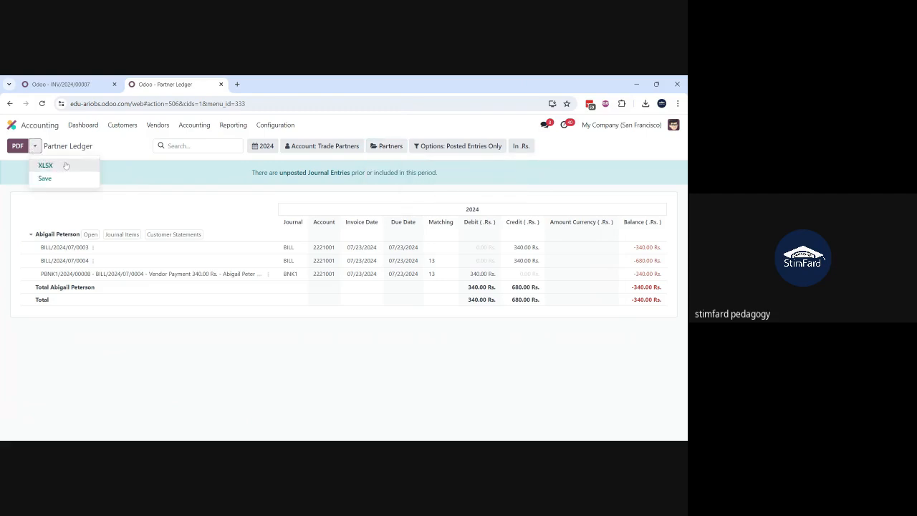
left_click(22, 149)
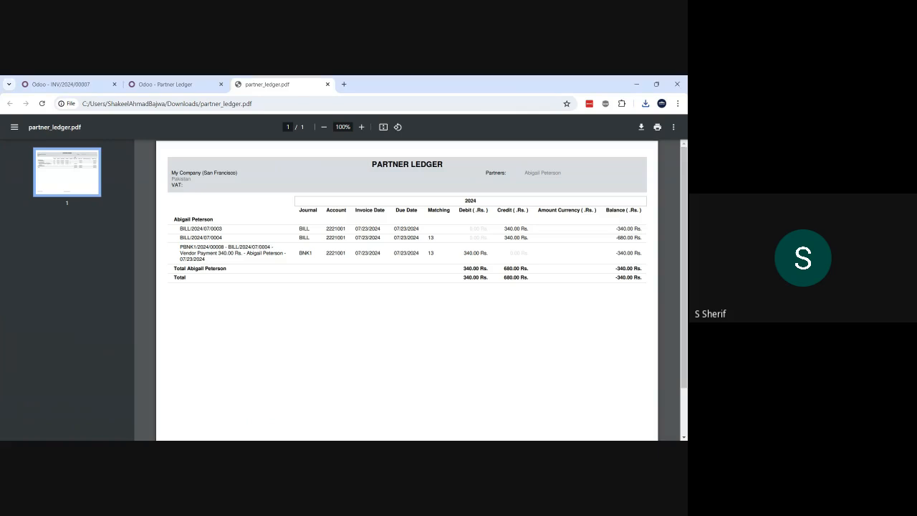
left_click(327, 84)
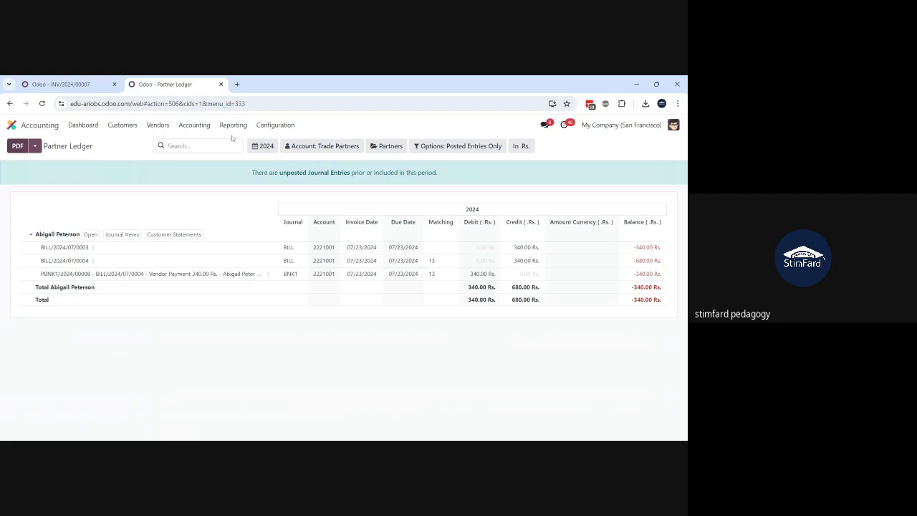
Step: Open the list of taxes in the Accounting configuration
left_click(275, 125)
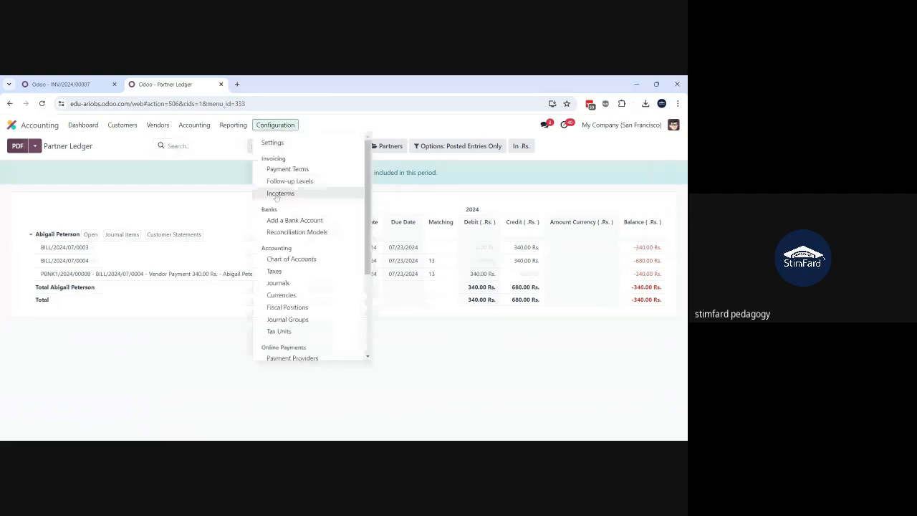
scroll(276, 197, "down", 2)
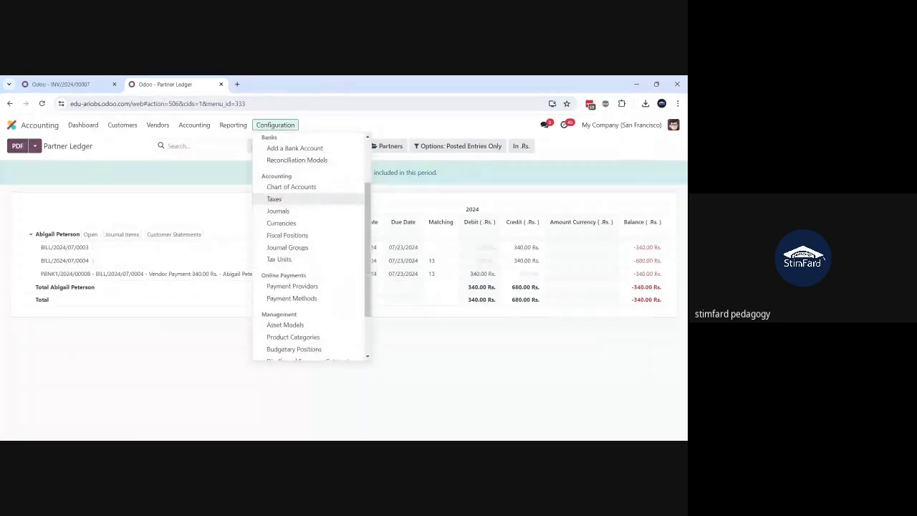
left_click(275, 198)
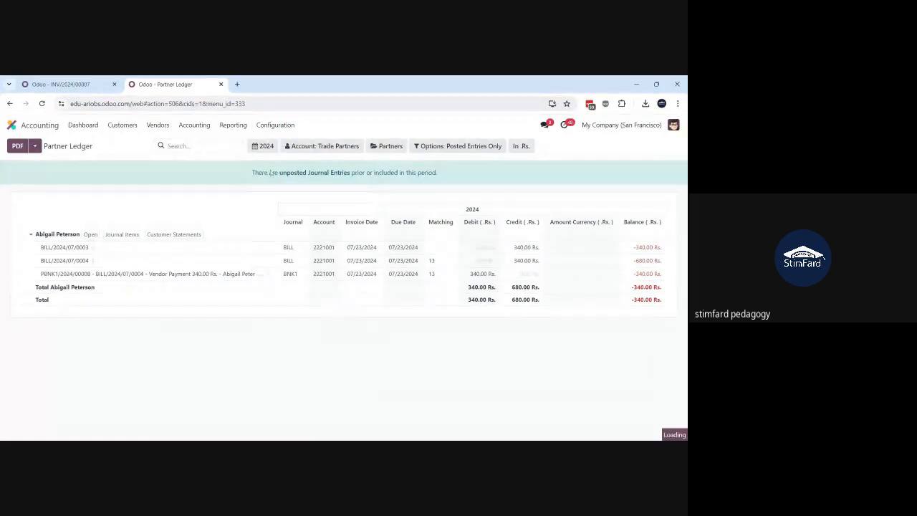
Step: Create a new asset model in the Accounting configuration and name it Laptops
left_click(267, 126)
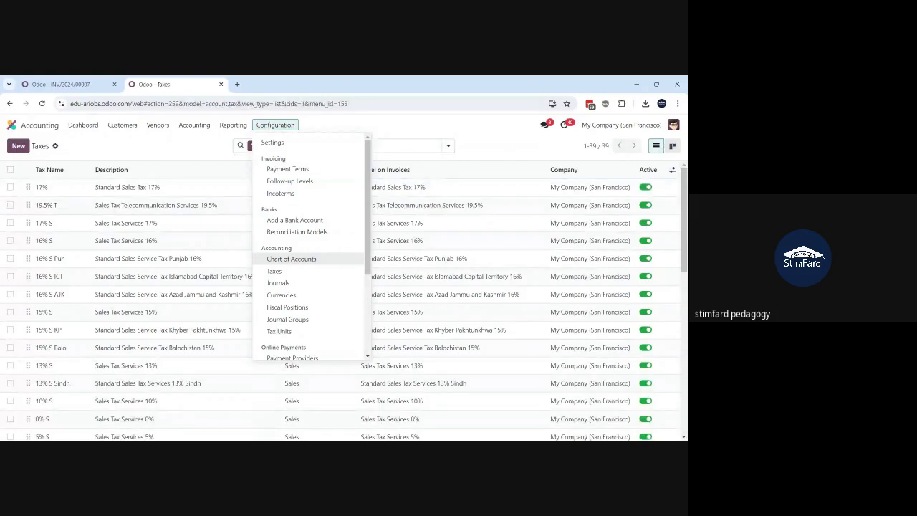
scroll(301, 295, "down", 3)
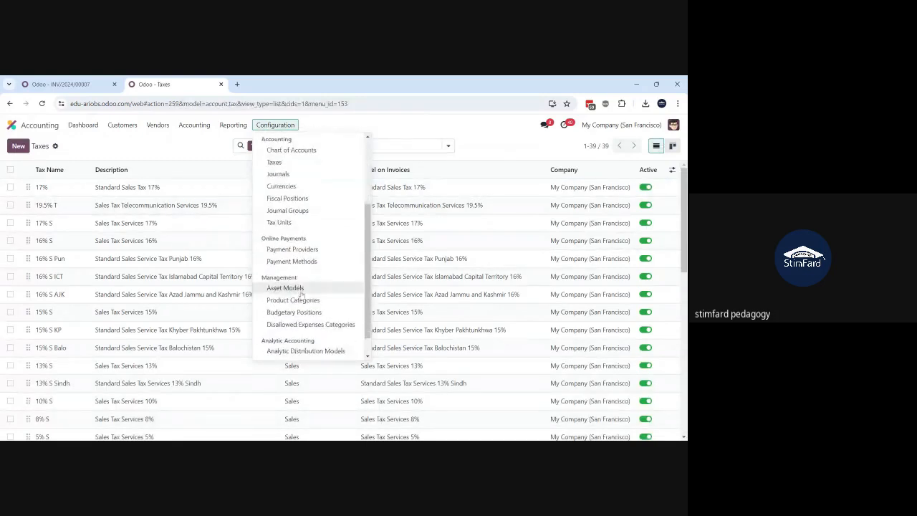
scroll(301, 294, "down", 1)
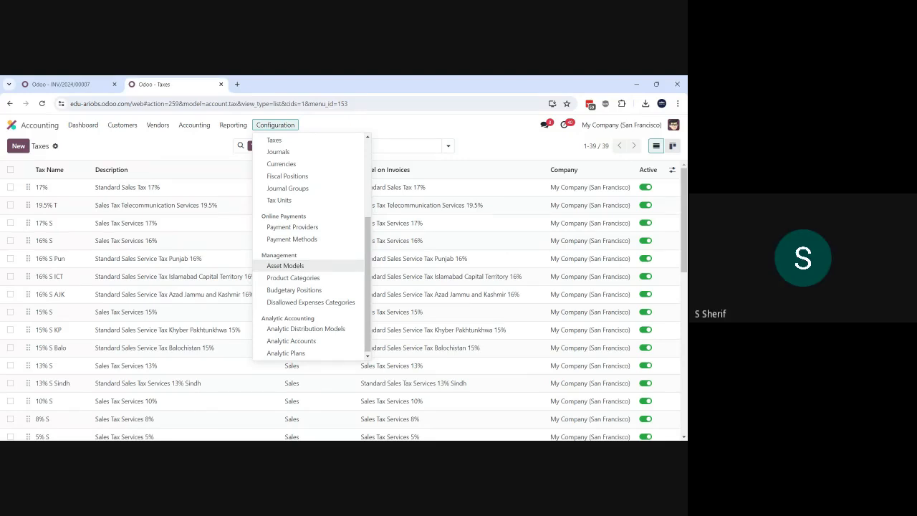
left_click(295, 268)
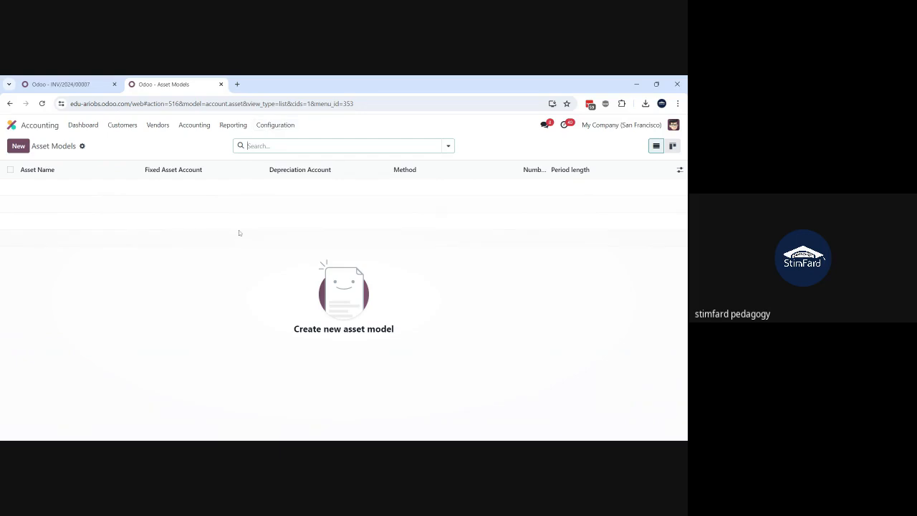
left_click(18, 146)
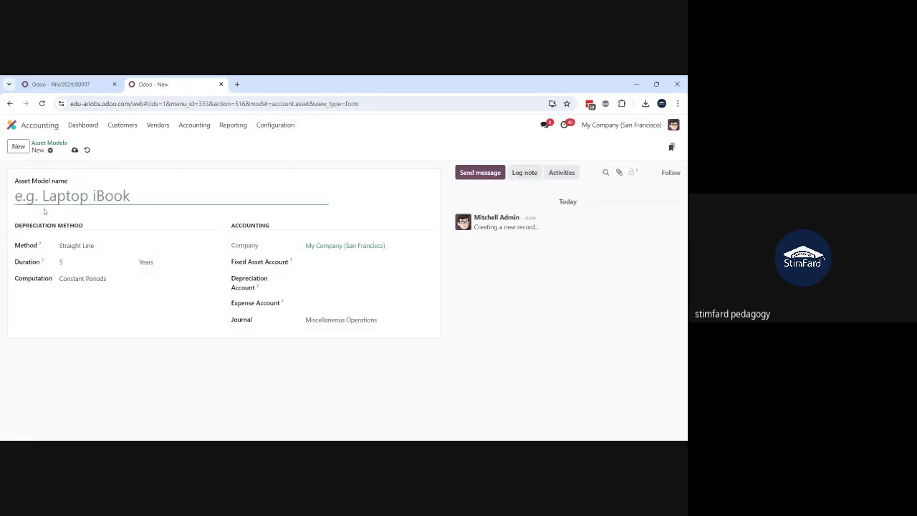
type("Lapt")
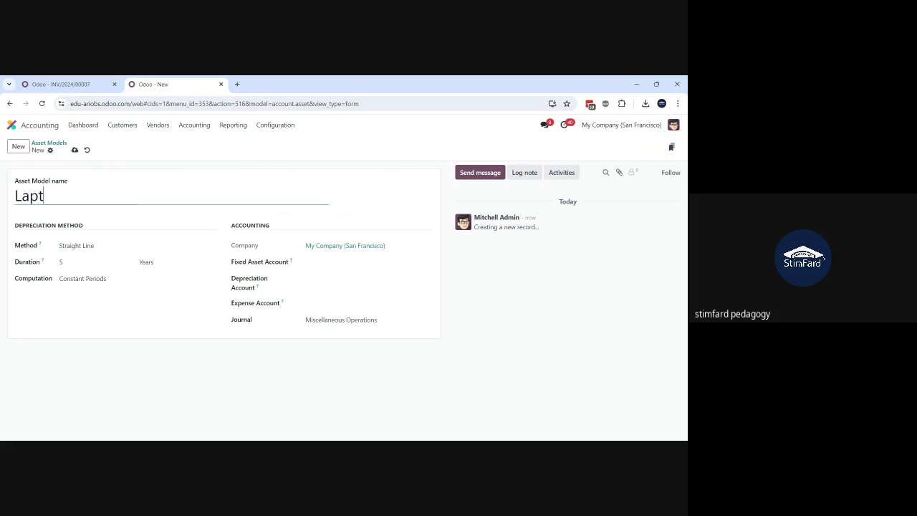
type("ops")
Step: Keep the Straight Line depreciation method and set the Laptops model's duration to 36 months
left_click(98, 248)
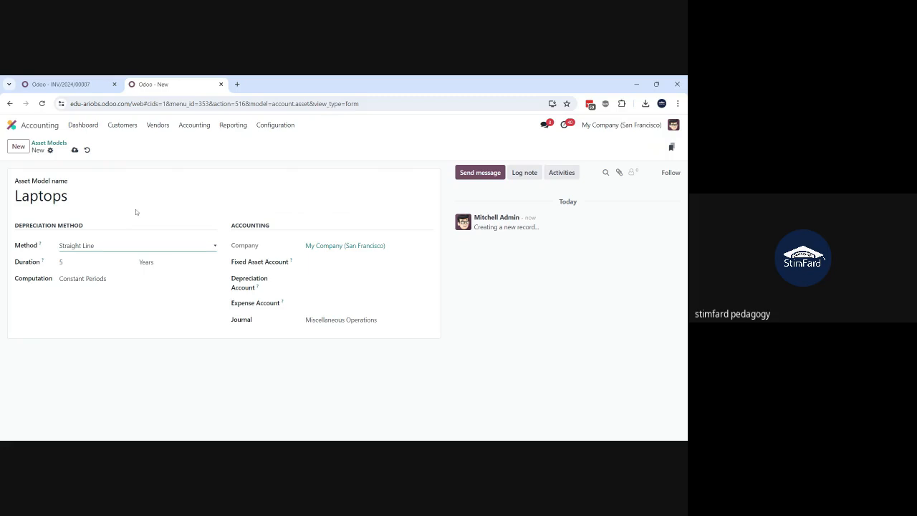
left_click(92, 265)
double_click(92, 263)
key("BackSpace")
type("3")
double_click(61, 262)
type("336")
key("BackSpace")
key("BackSpace")
type("65")
left_click(172, 262)
left_click(171, 276)
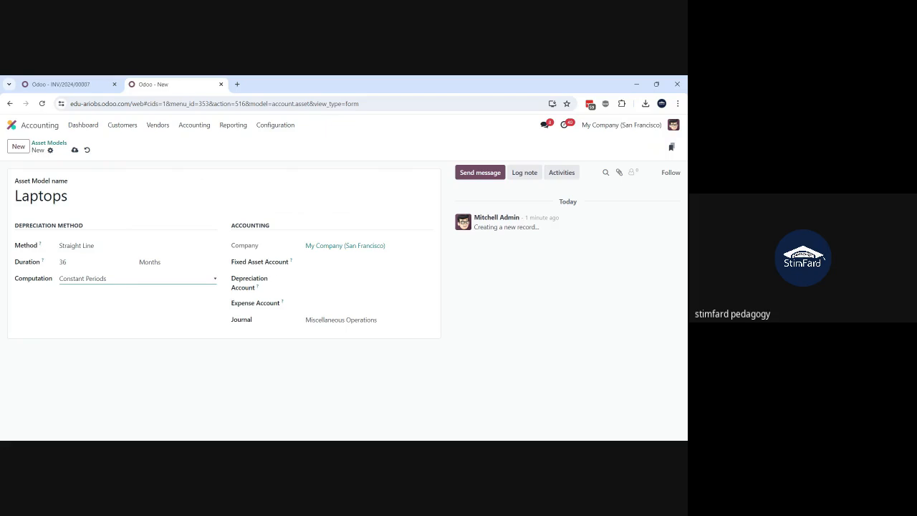
Step: Set the asset model's Fixed Asset Account to 1111003 Tools and Equipment
left_click(367, 263)
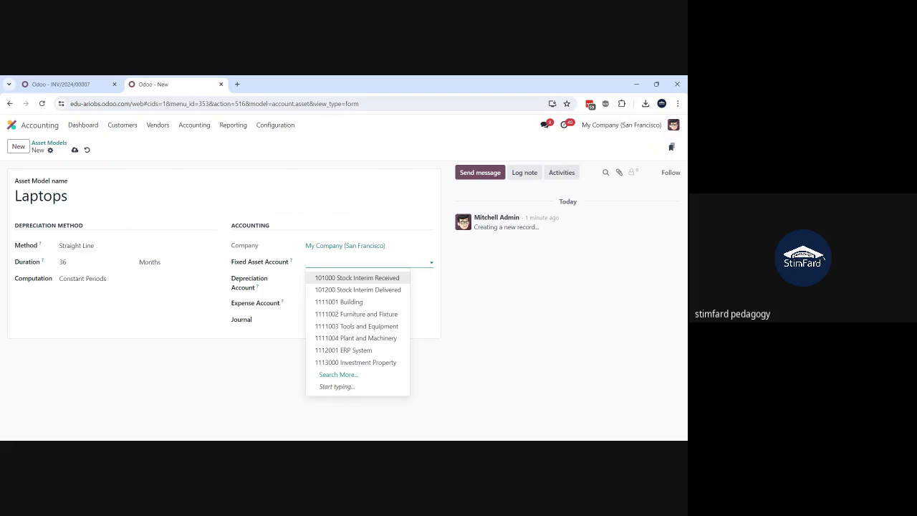
type("f")
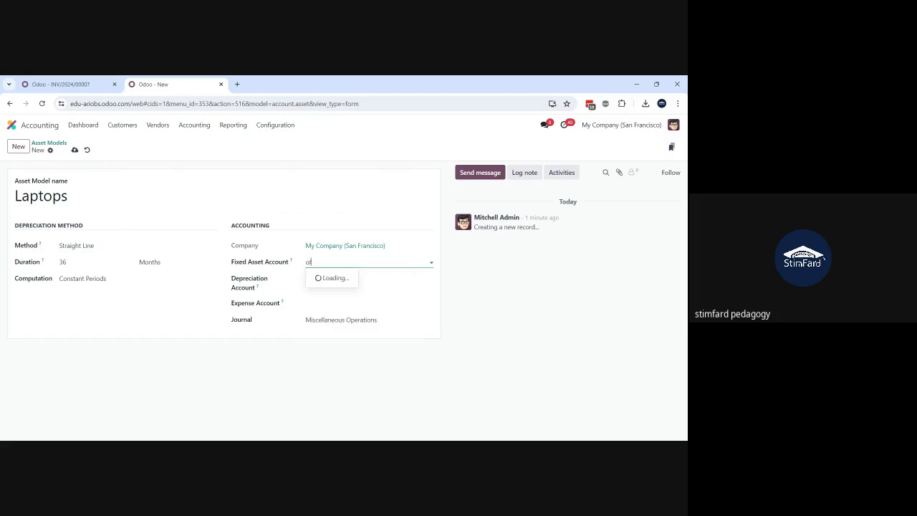
key("BackSpace")
key("BackSpace")
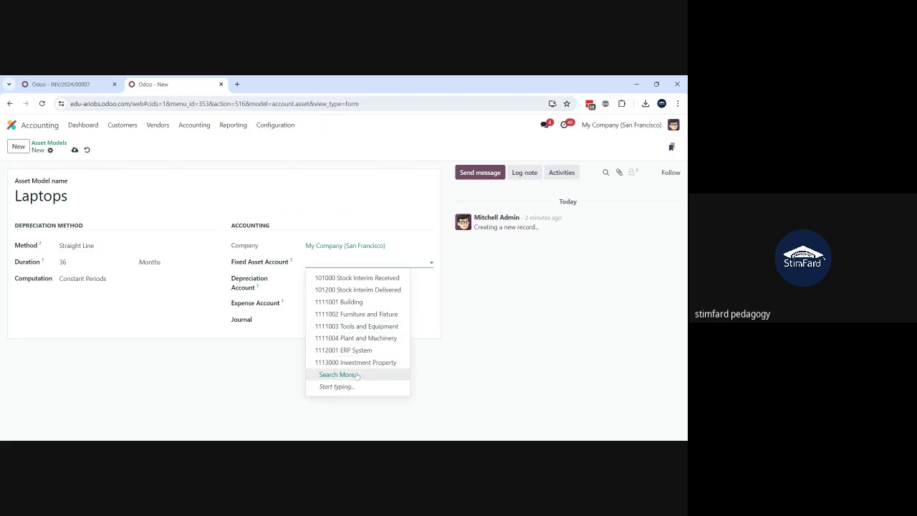
left_click(361, 330)
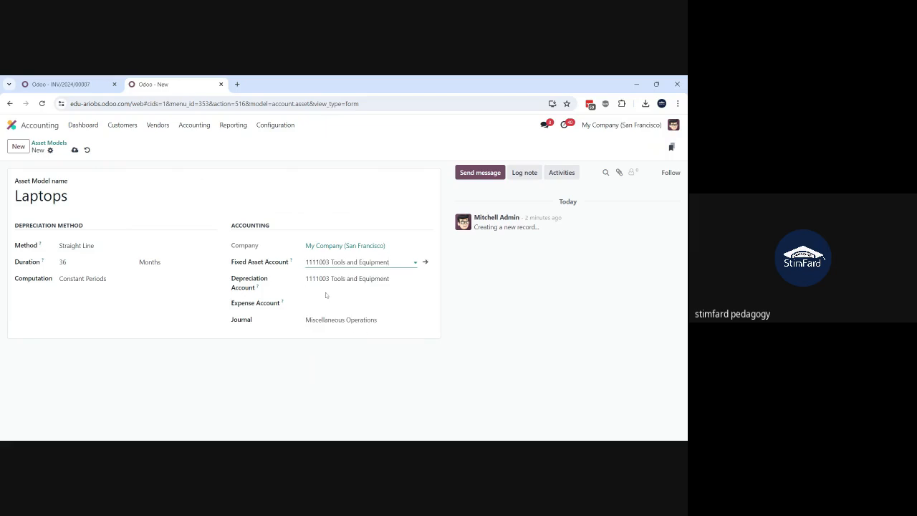
left_click(348, 279)
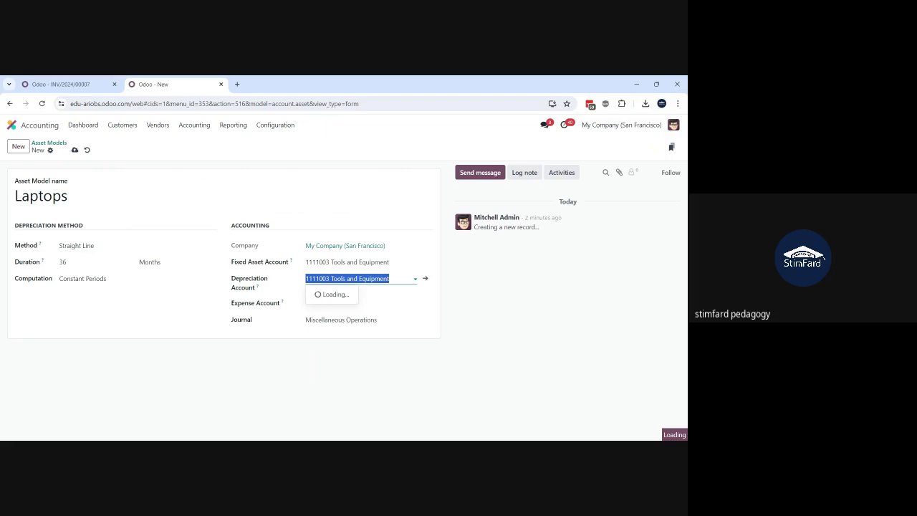
type("a")
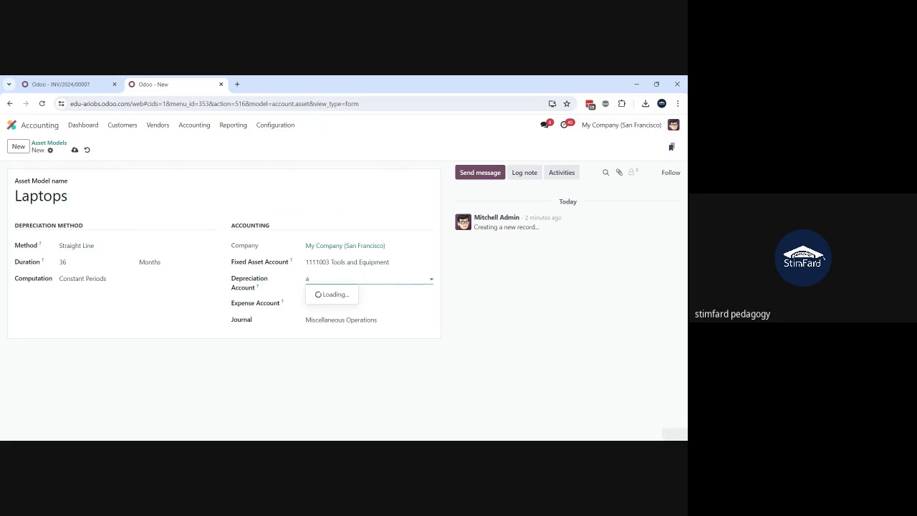
type("cc")
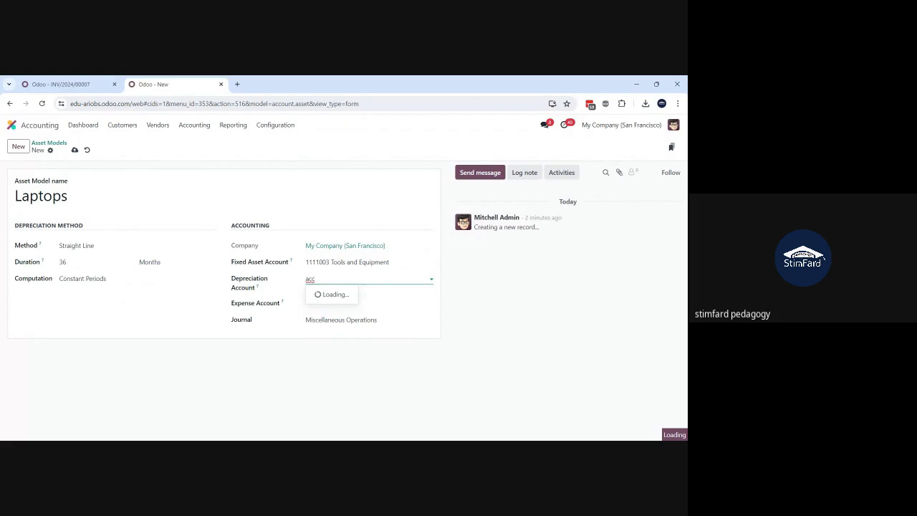
key("BackSpace")
key("BackSpace")
left_click(480, 342)
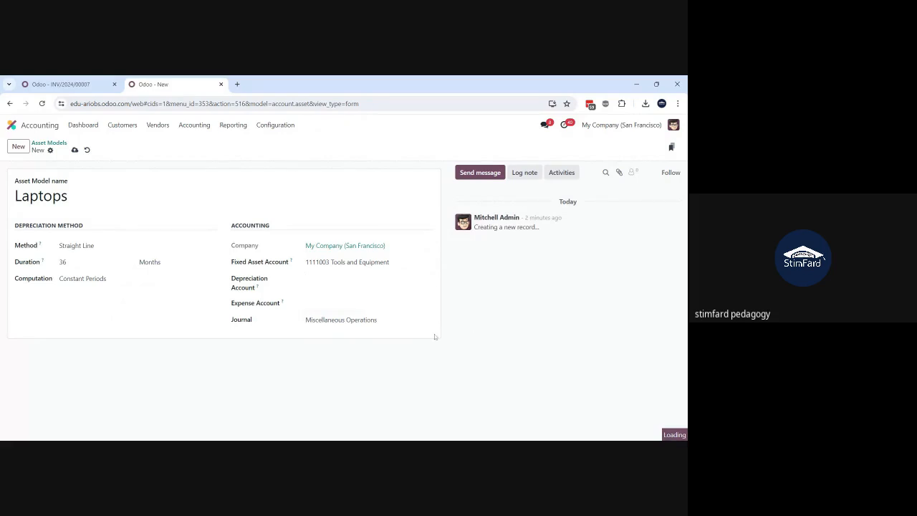
Step: Set the asset model's Depreciation Account to 1111003 Tools and Equipment
left_click(358, 279)
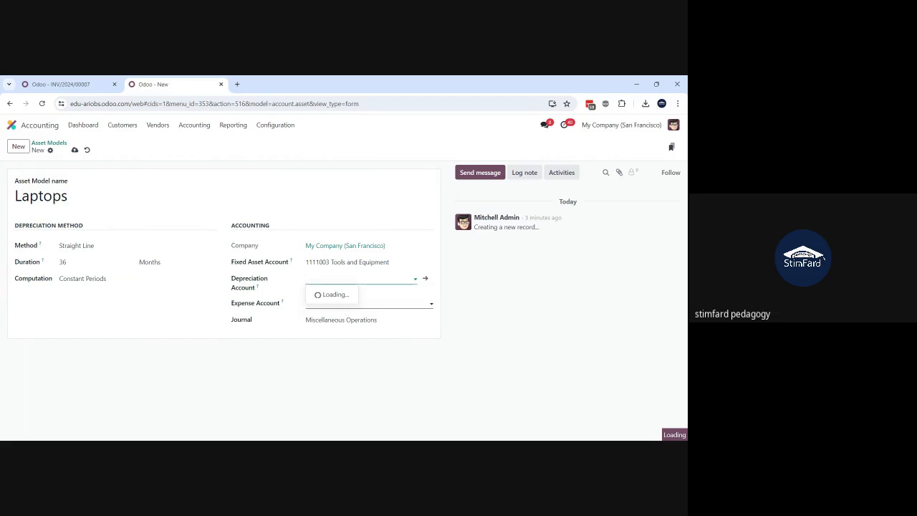
left_click(374, 276)
type("100")
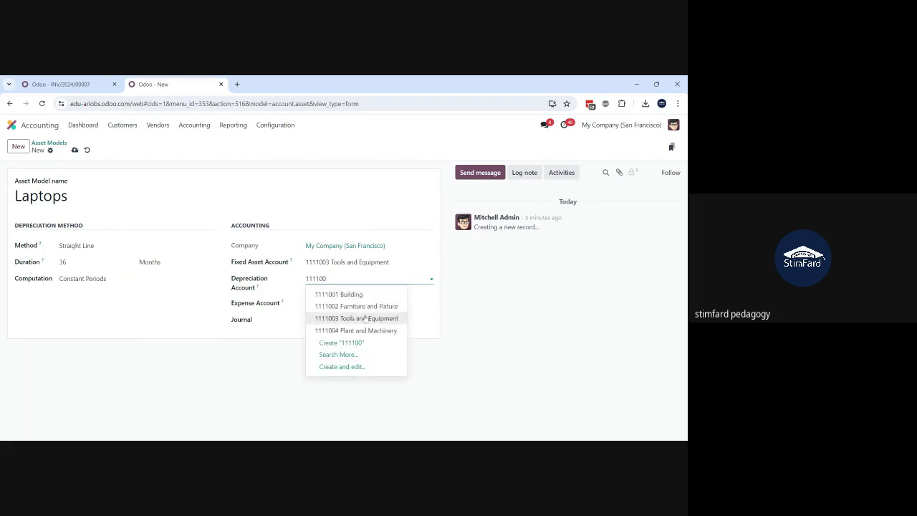
left_click(363, 321)
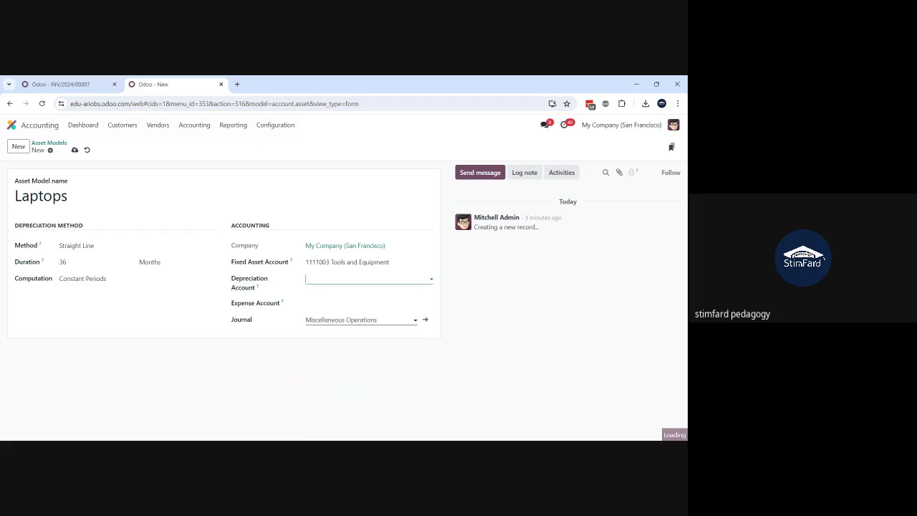
Step: Set the Expense Account to 4221019 Depreciation Expenses and save the asset model
left_click(363, 303)
type("dep")
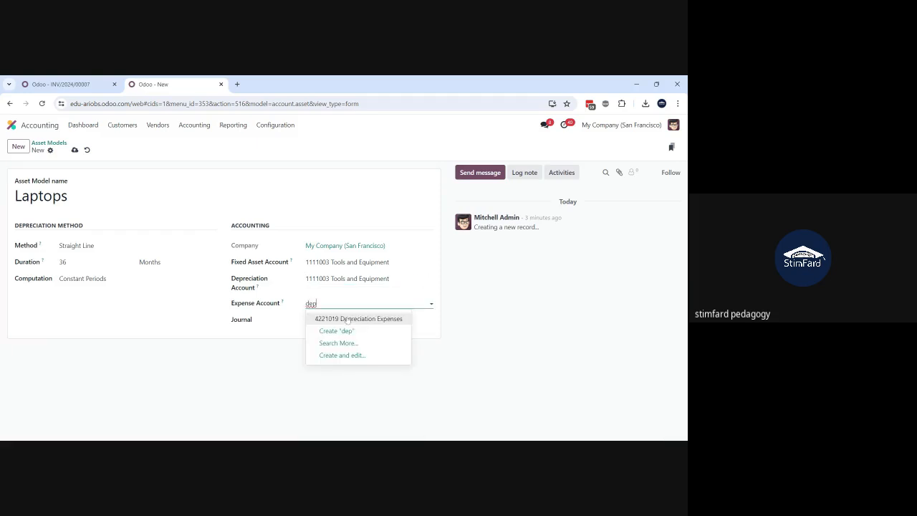
left_click(346, 319)
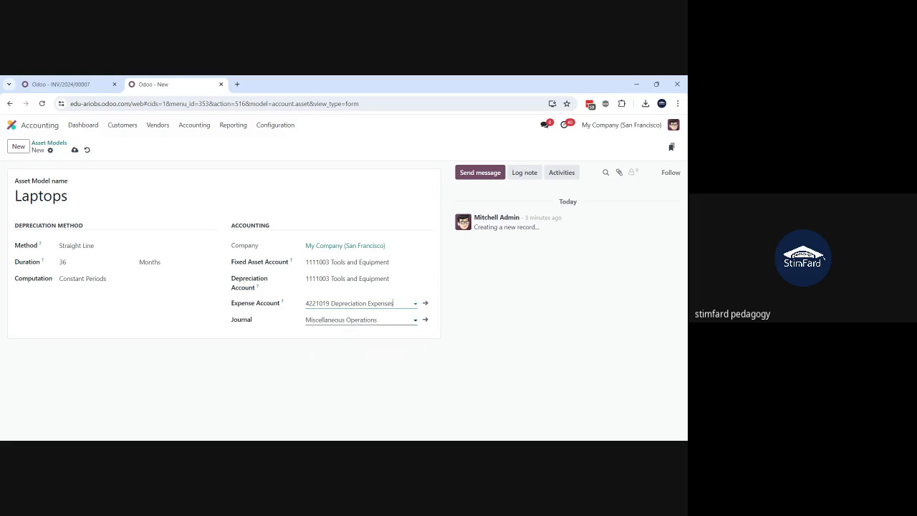
left_click(75, 149)
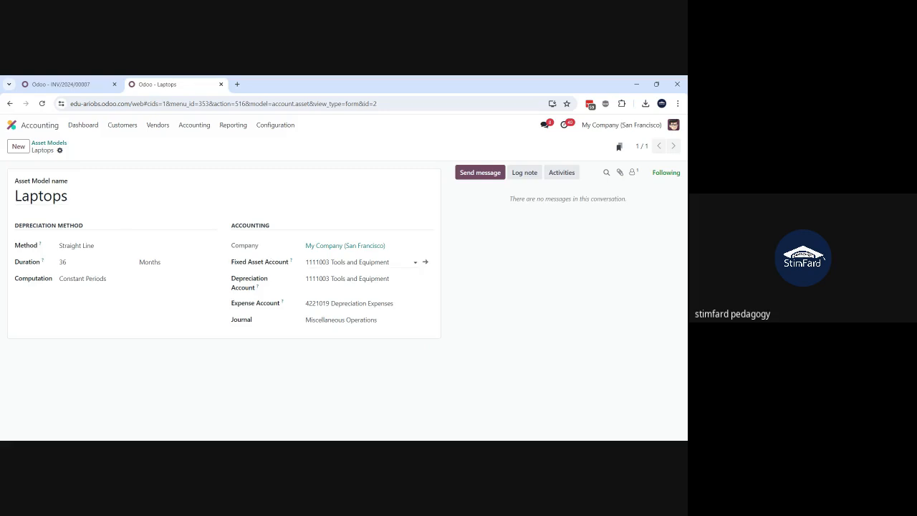
left_click(359, 262)
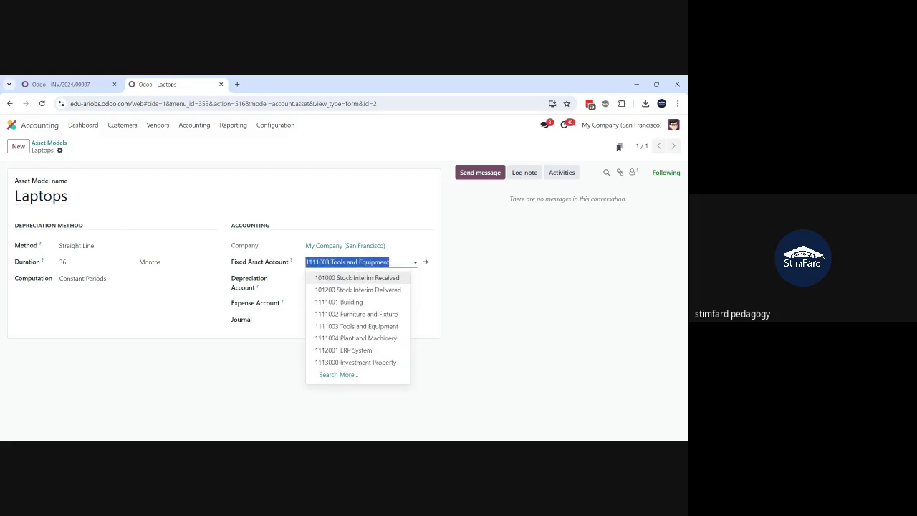
left_click(492, 308)
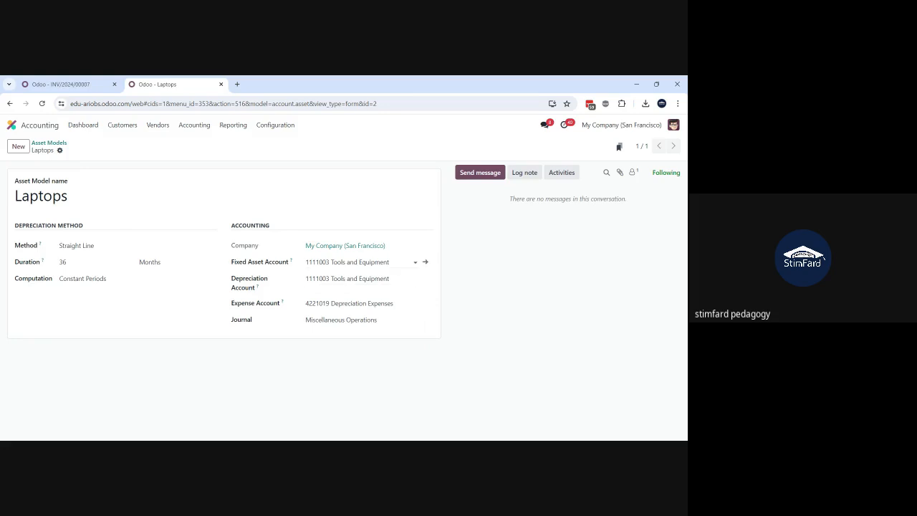
left_click(358, 263)
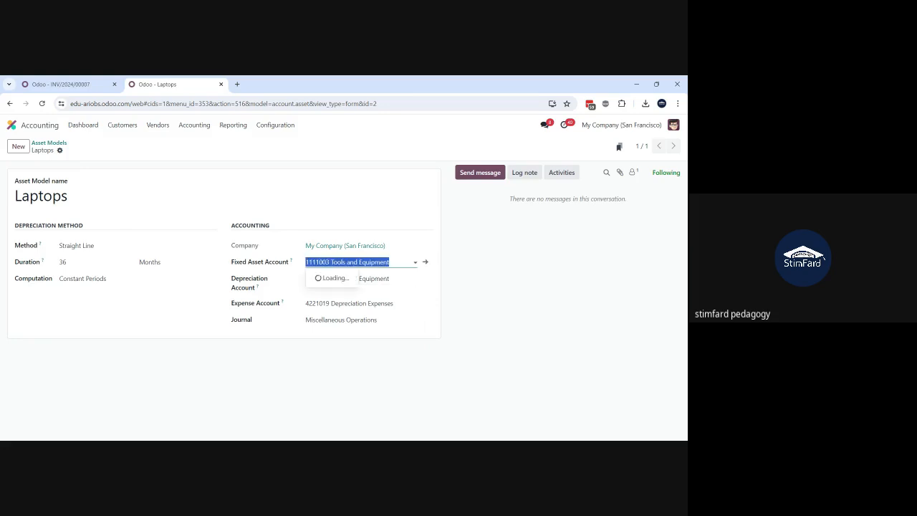
left_click(492, 273)
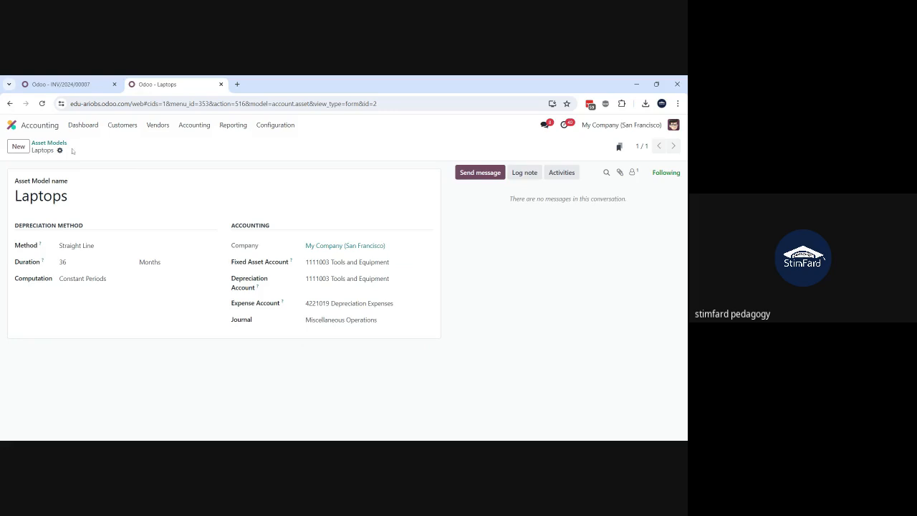
Step: Search the Chart of Accounts for "tools" and open the full record of the Tools and Equipment account
left_click(276, 126)
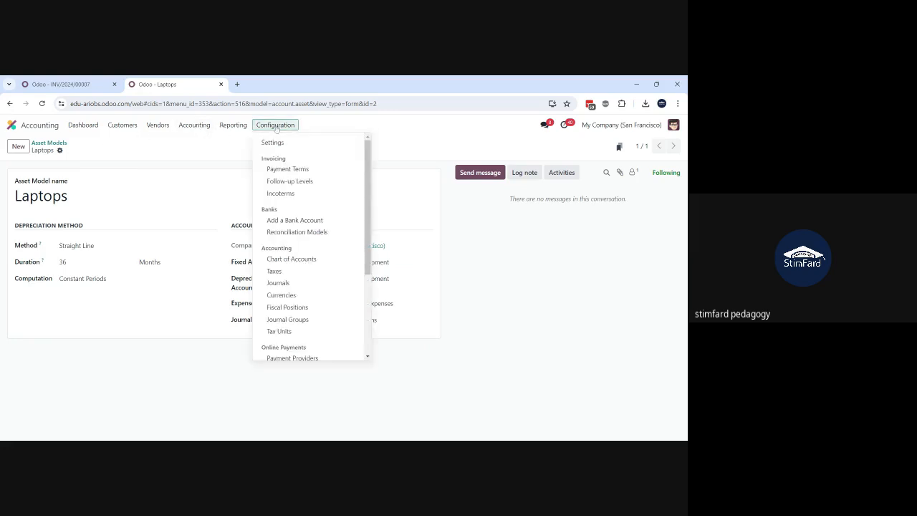
left_click(309, 260)
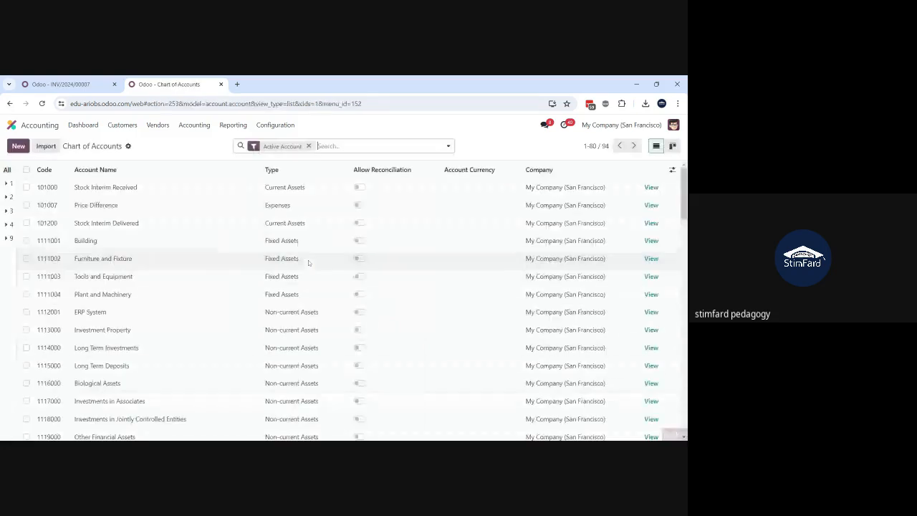
type("t")
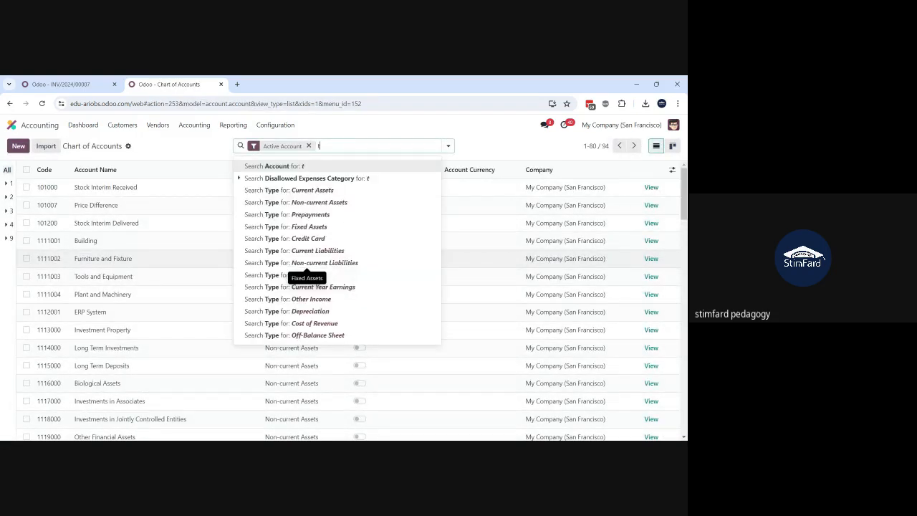
type("ools")
key("Return")
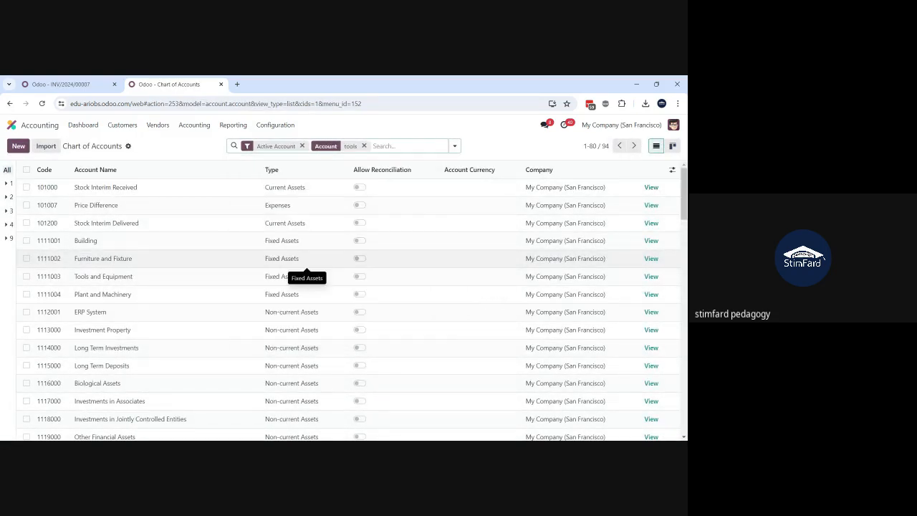
left_click(118, 187)
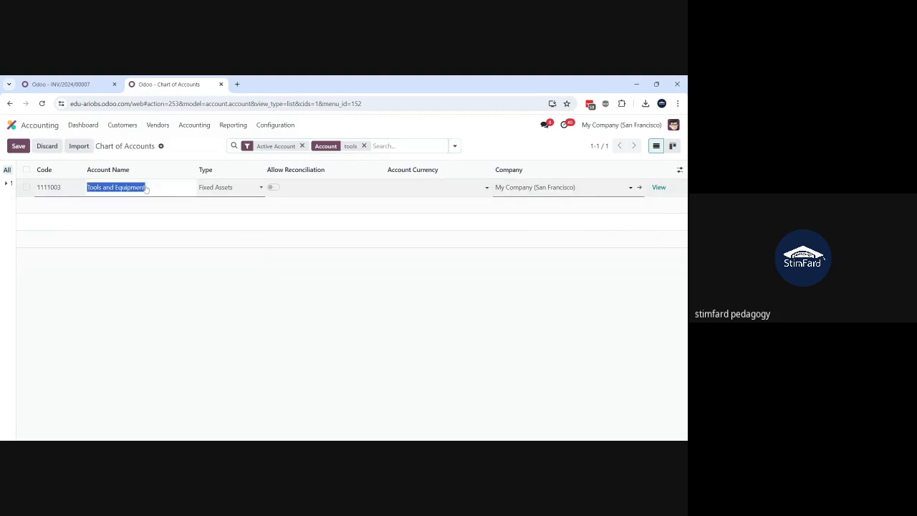
left_click(148, 231)
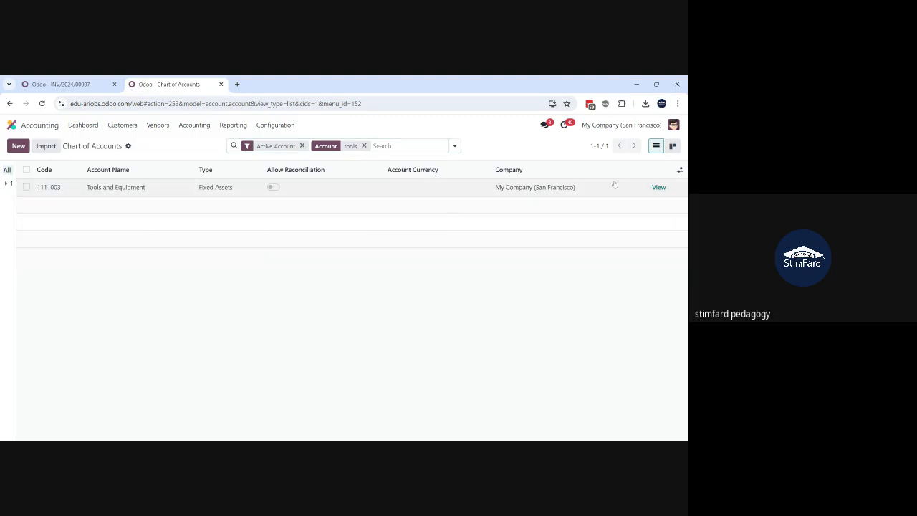
left_click(658, 188)
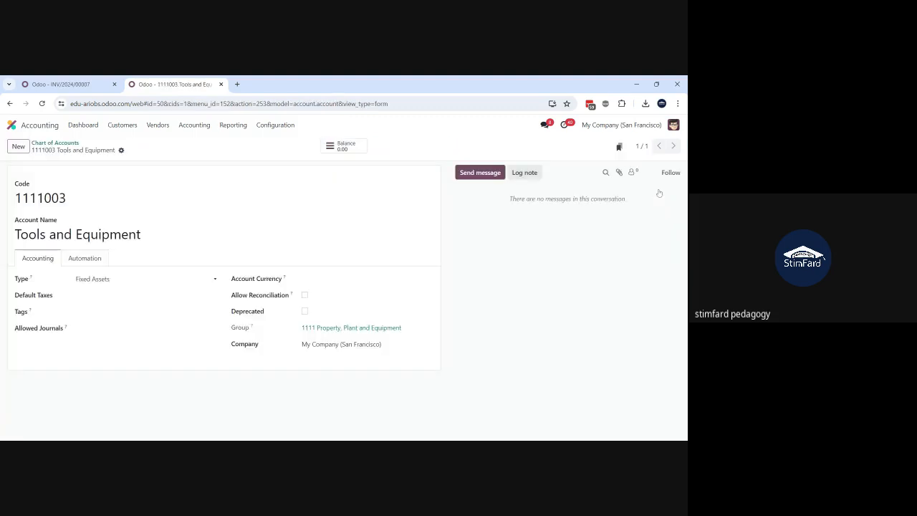
Step: Set the Tools and Equipment account to automate assets as Create in draft, using the Laptops asset model
left_click(88, 261)
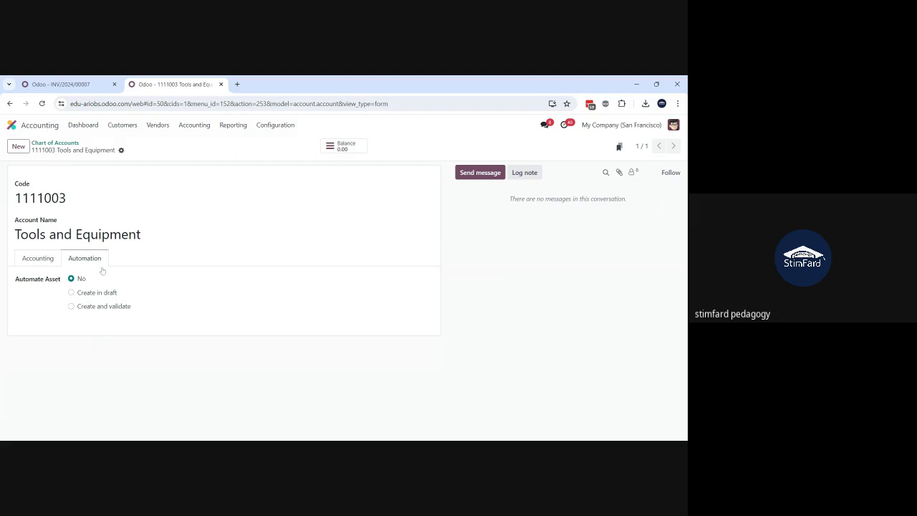
left_click(71, 292)
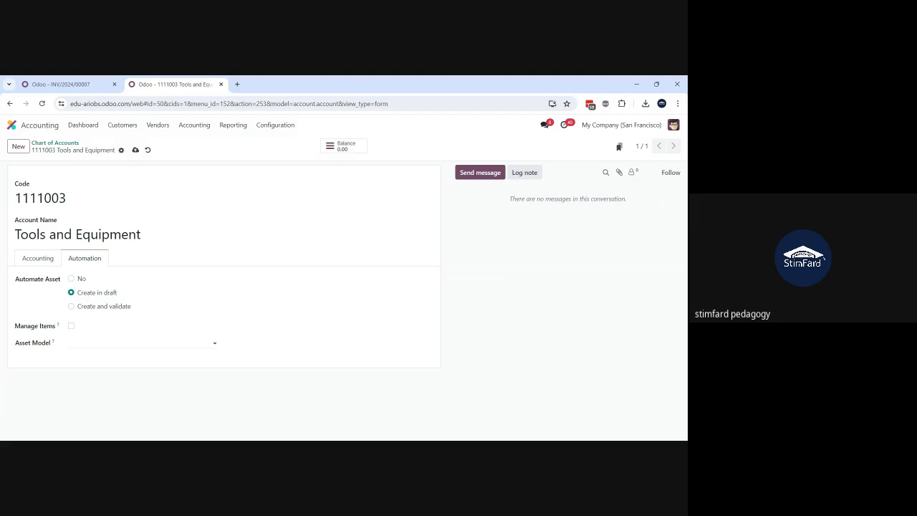
left_click(107, 342)
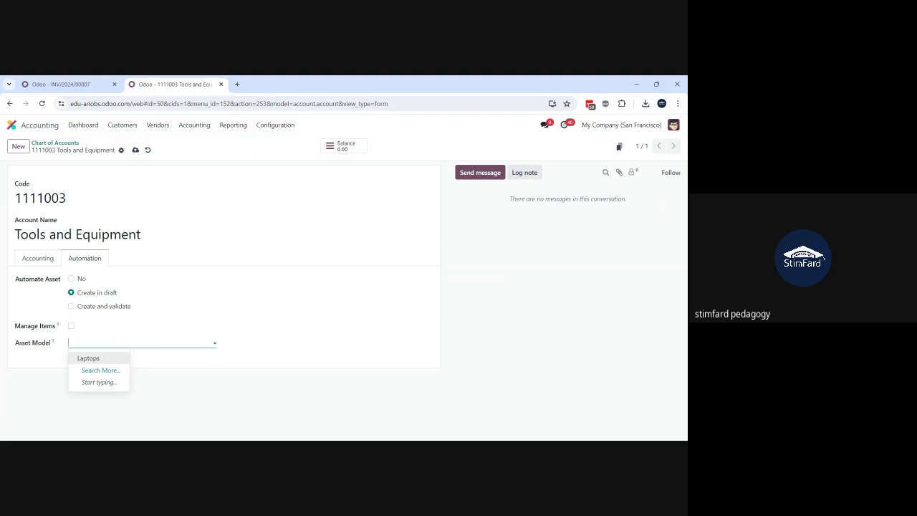
left_click(99, 360)
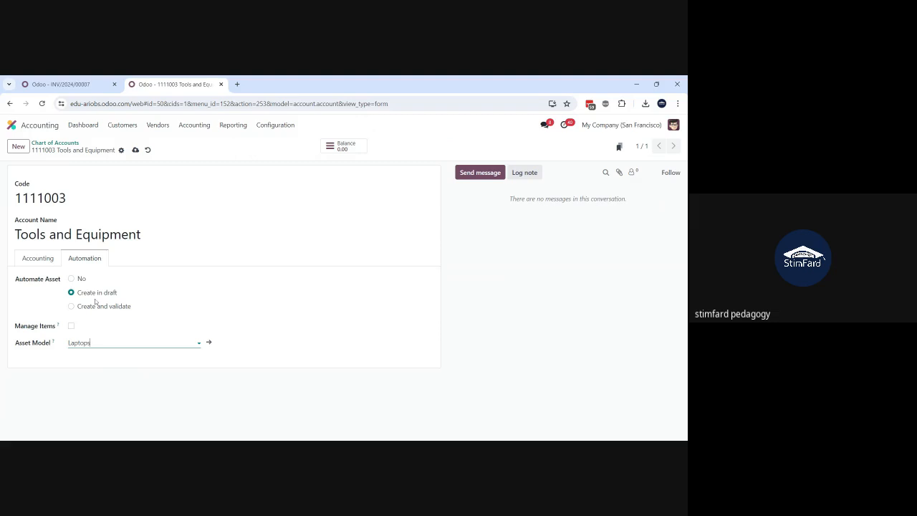
left_click(141, 234)
left_click_drag(141, 235, 6, 236)
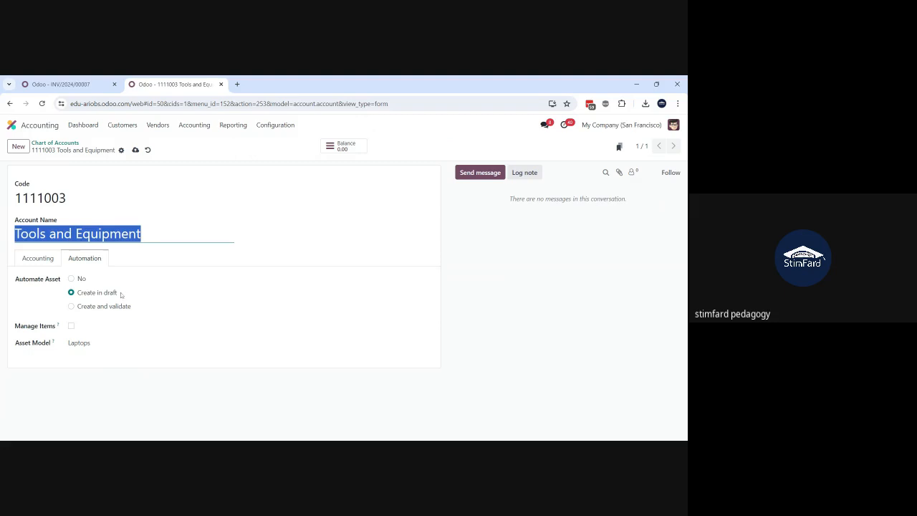
left_click_drag(120, 293, 83, 297)
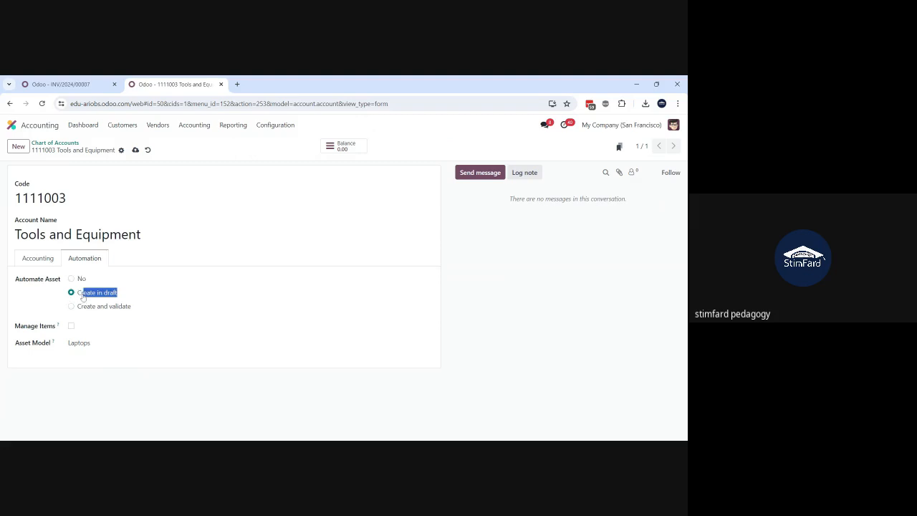
left_click_drag(133, 310, 79, 313)
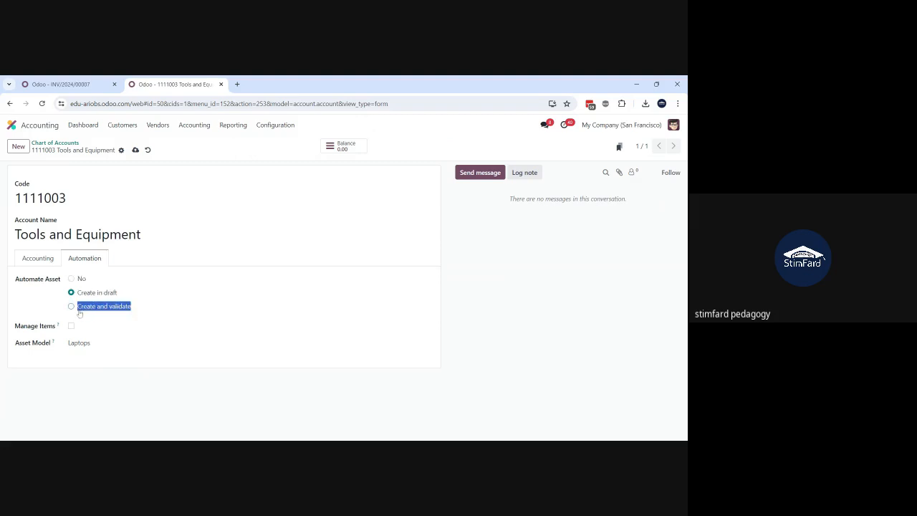
left_click(42, 298)
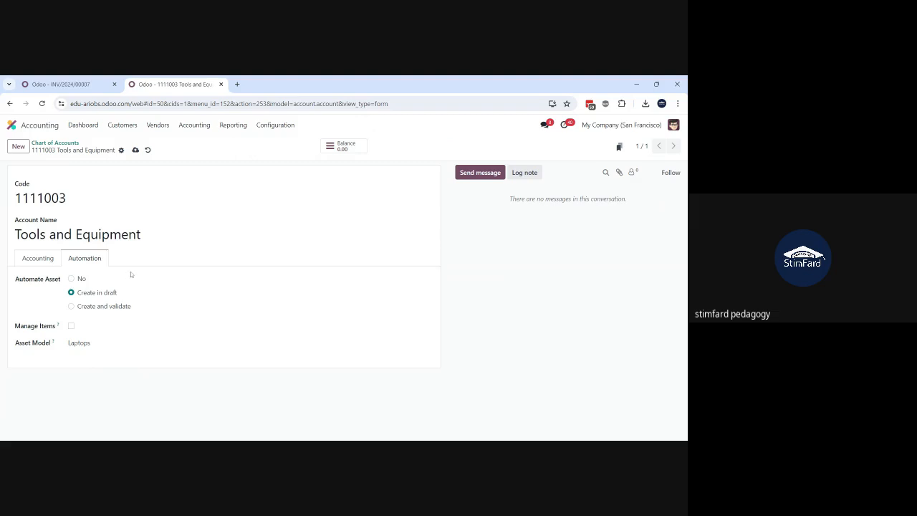
left_click_drag(145, 236, 8, 230)
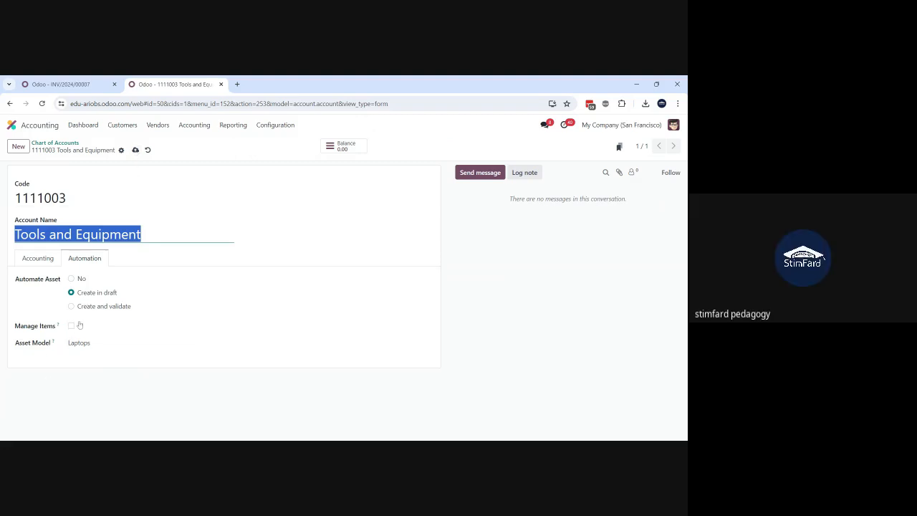
Step: Enable Manage Items in the Tools and Equipment account's automation settings and save the account
left_click(72, 326)
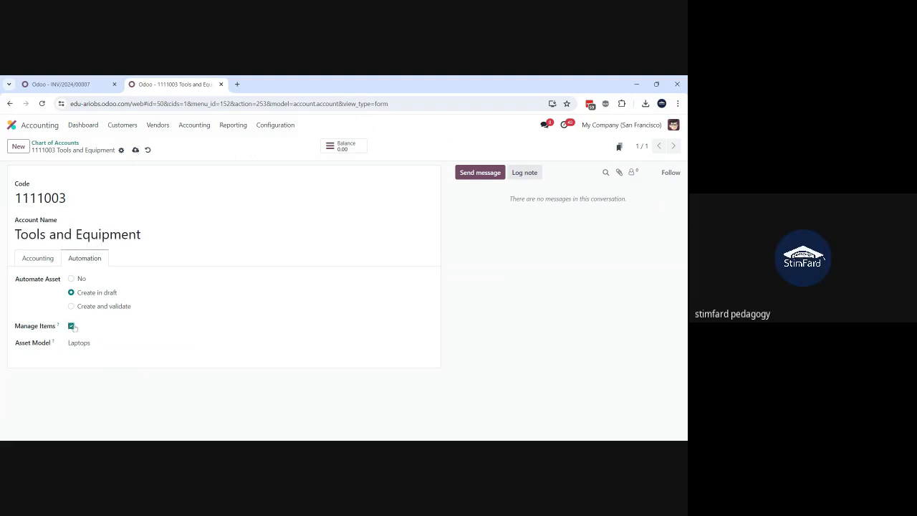
left_click(136, 151)
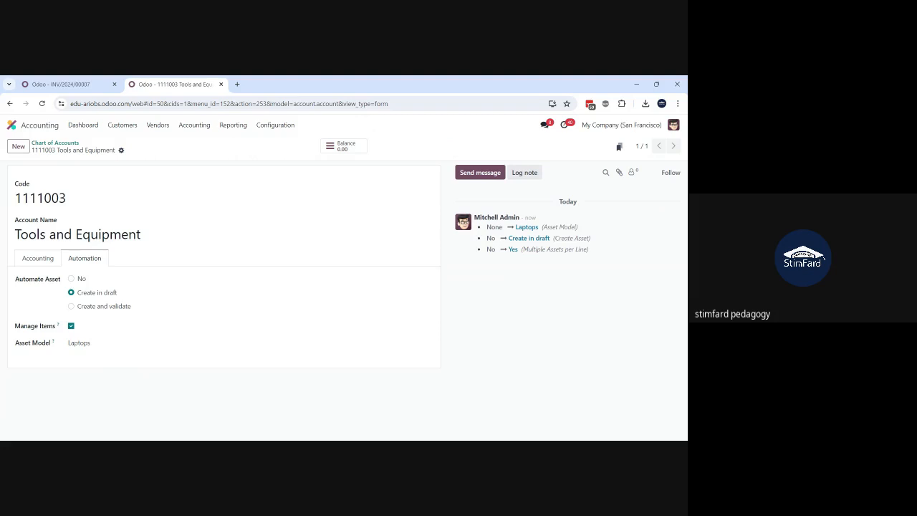
triple_click(137, 234)
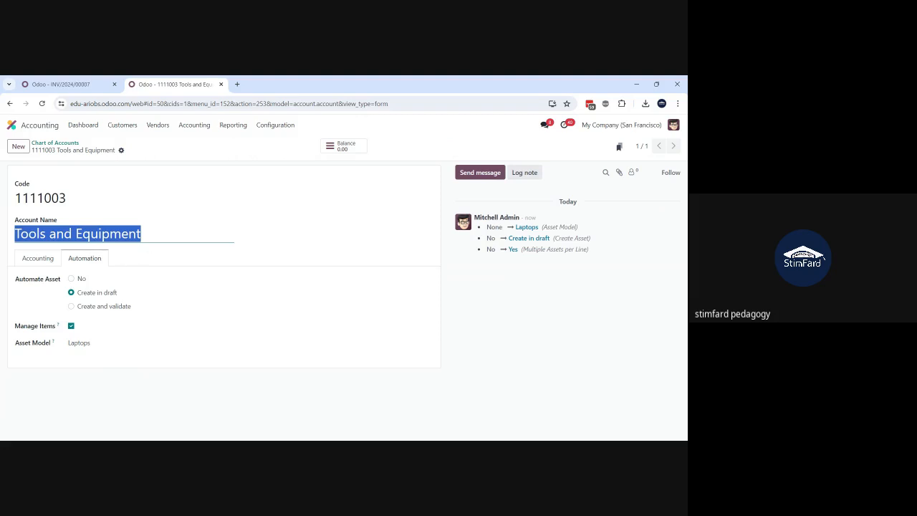
left_click(156, 235)
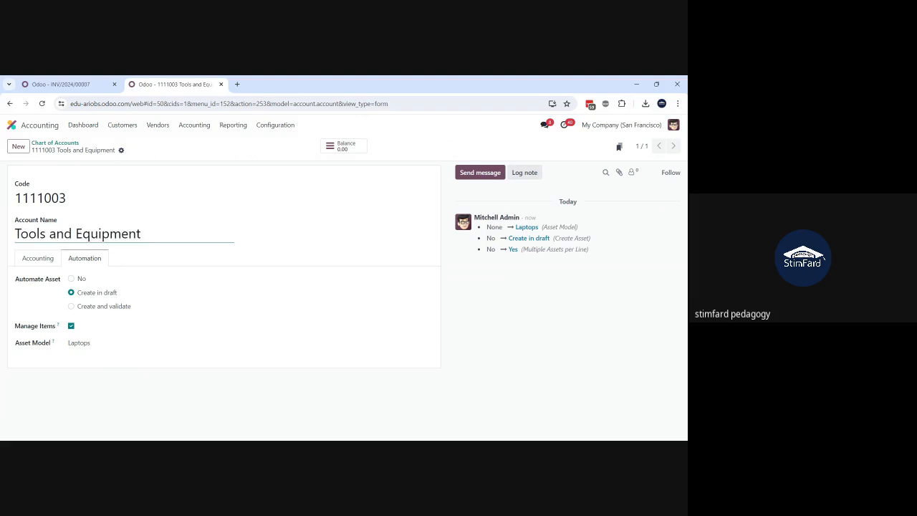
key("shift+Left")
key("shift+Left")
key("shift+Left")
key("shift+Left")
key("shift+Left")
key("shift+Left")
key("shift+Left")
key("shift+Left")
key("shift+Left")
key("shift+Left")
key("shift+Left")
key("shift+Left")
key("shift+Left")
key("shift+Left")
key("shift+Left")
key("shift+Left")
key("shift+Left")
key("shift+Left")
key("shift+Left")
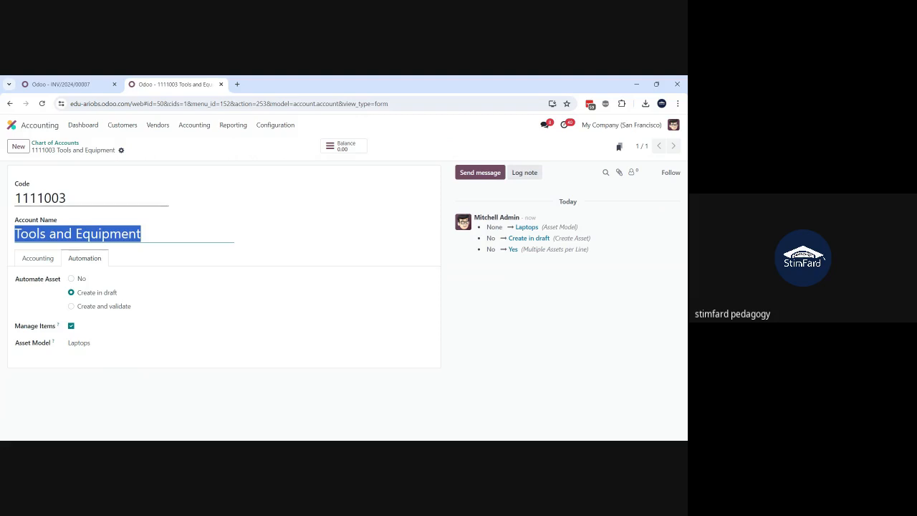
left_click(164, 149)
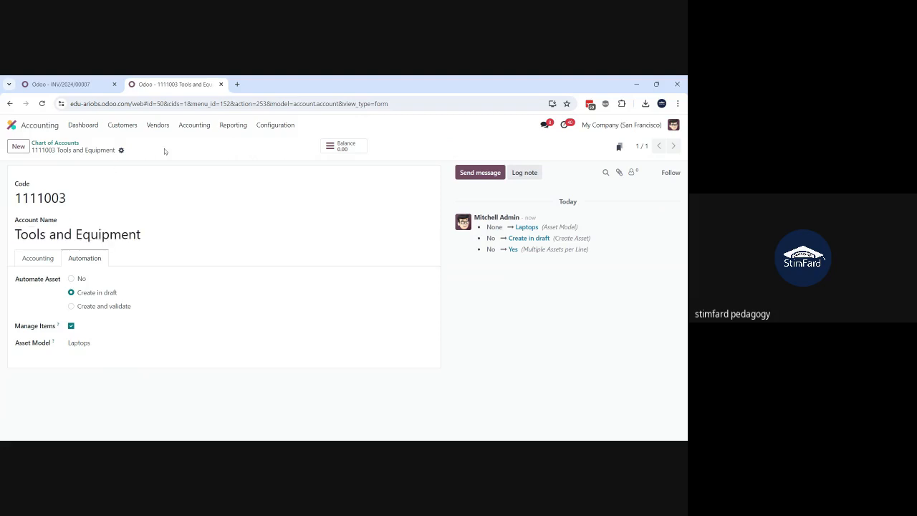
left_click_drag(144, 235, 15, 235)
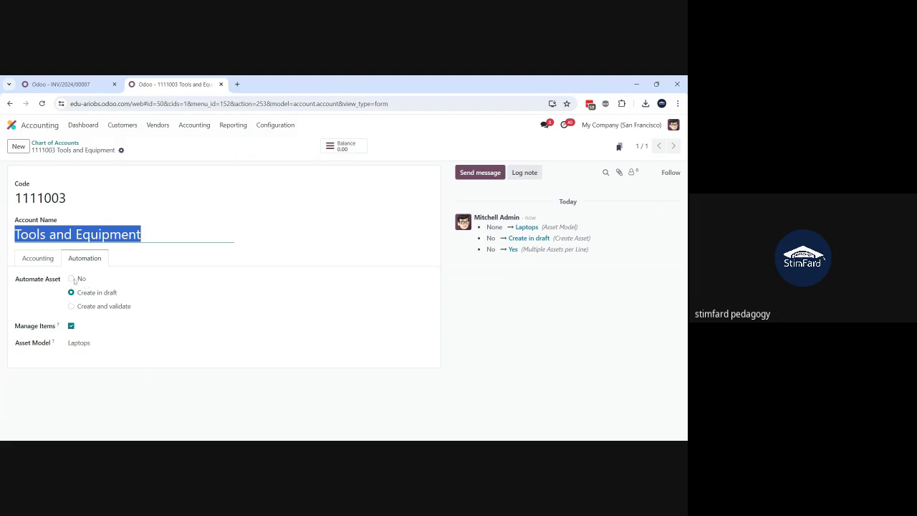
left_click(142, 235)
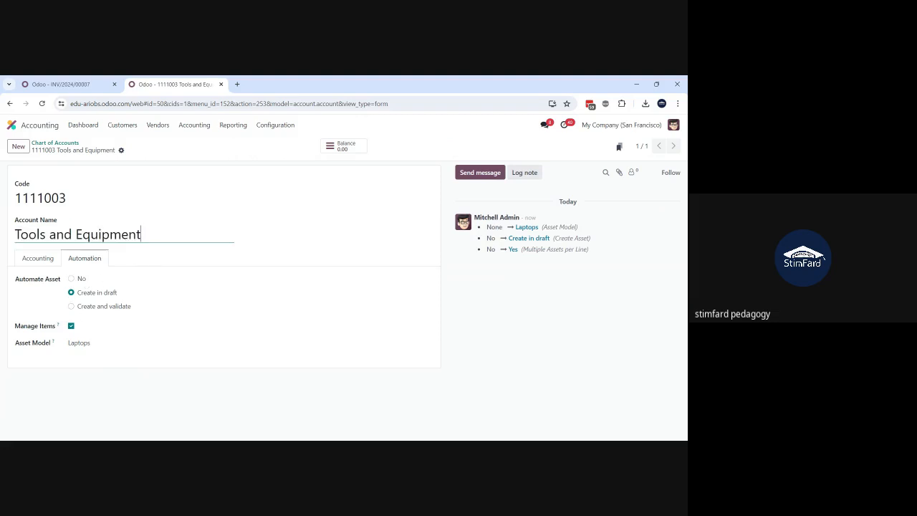
left_click_drag(142, 234, 15, 234)
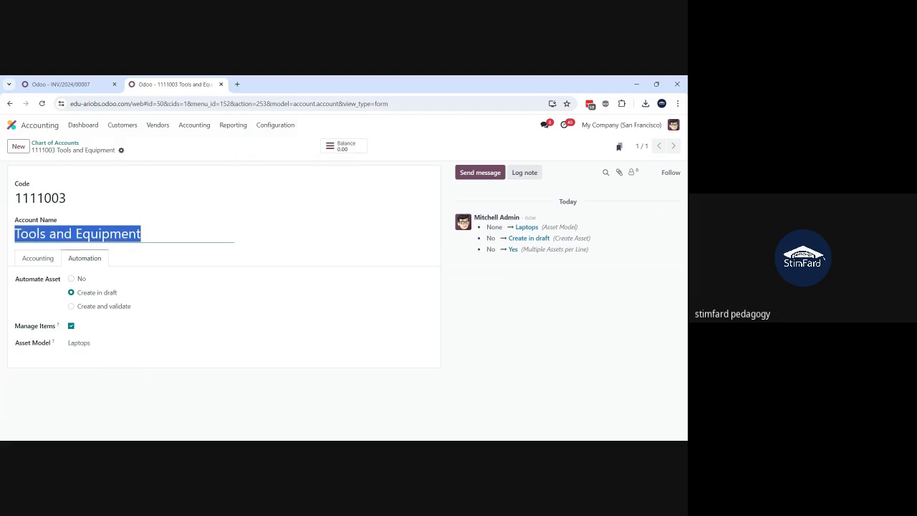
left_click(142, 235)
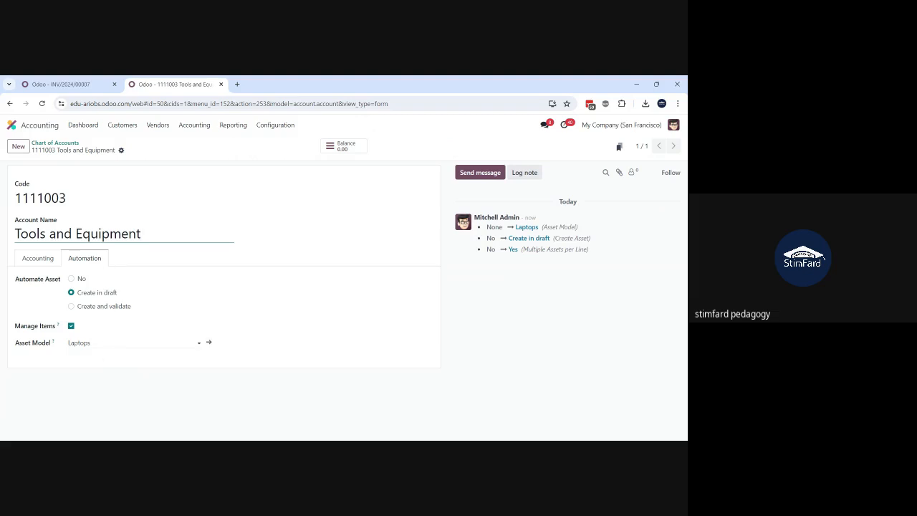
left_click(93, 343)
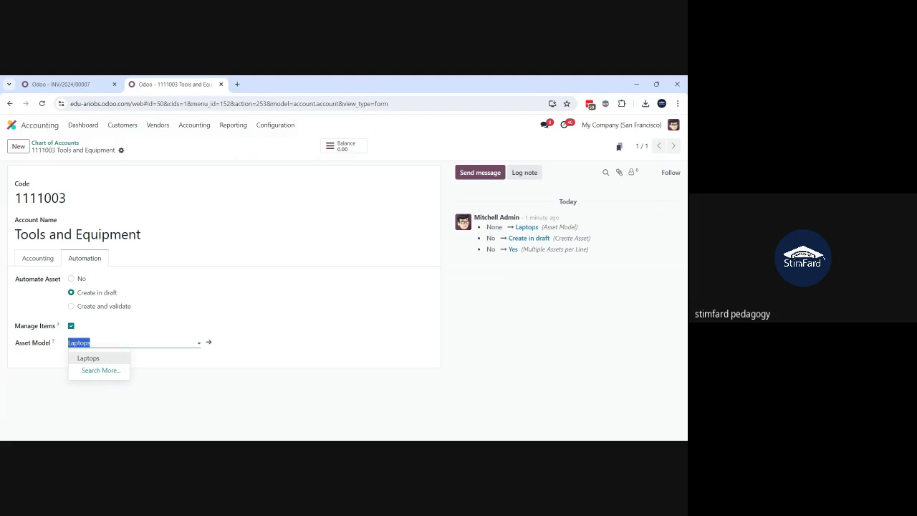
left_click(201, 164)
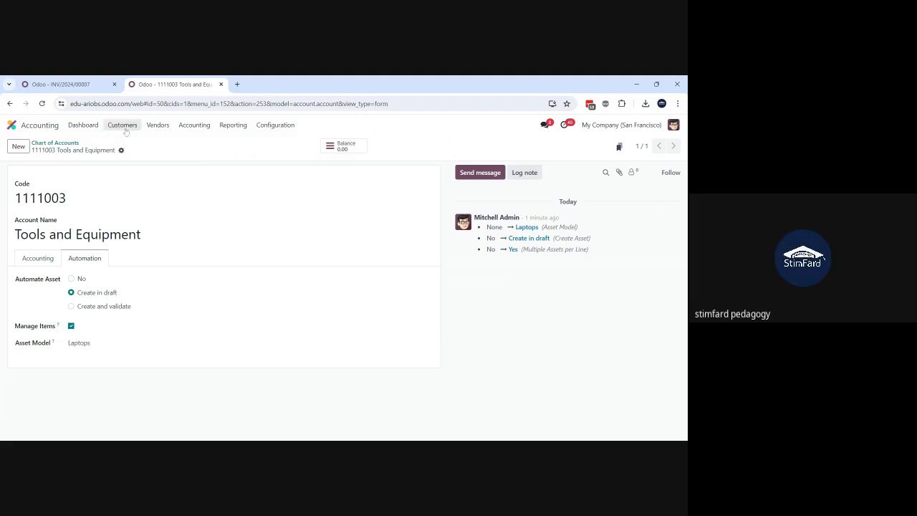
Step: Create a new vendor bill, choose the vendor from the full partner list, and set the bill reference to 4646
left_click(157, 127)
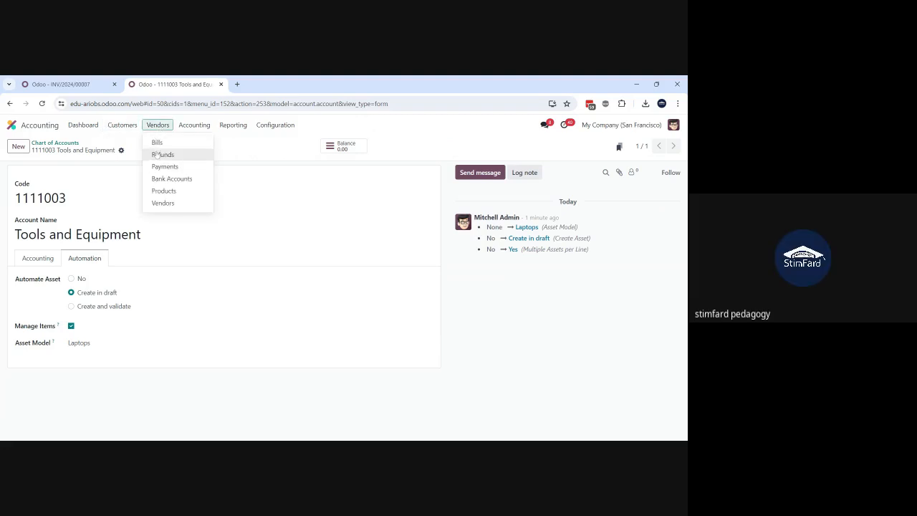
left_click(155, 147)
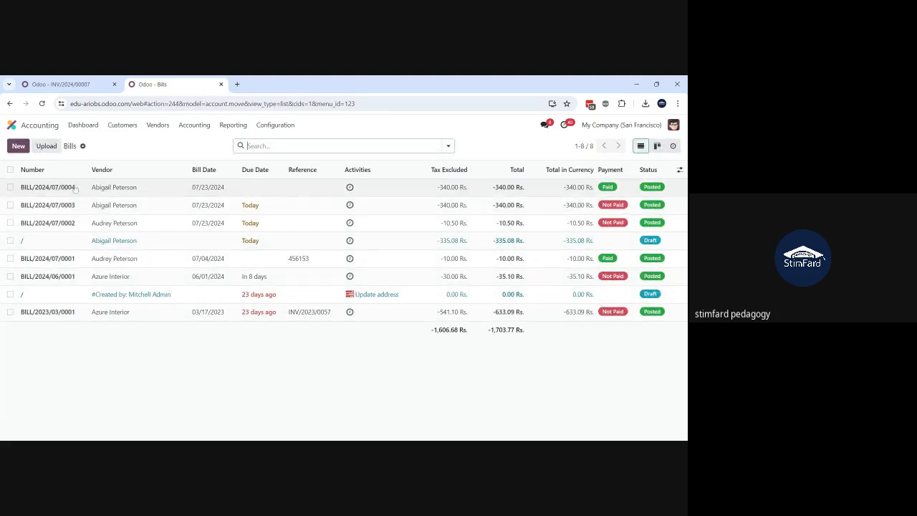
left_click(23, 149)
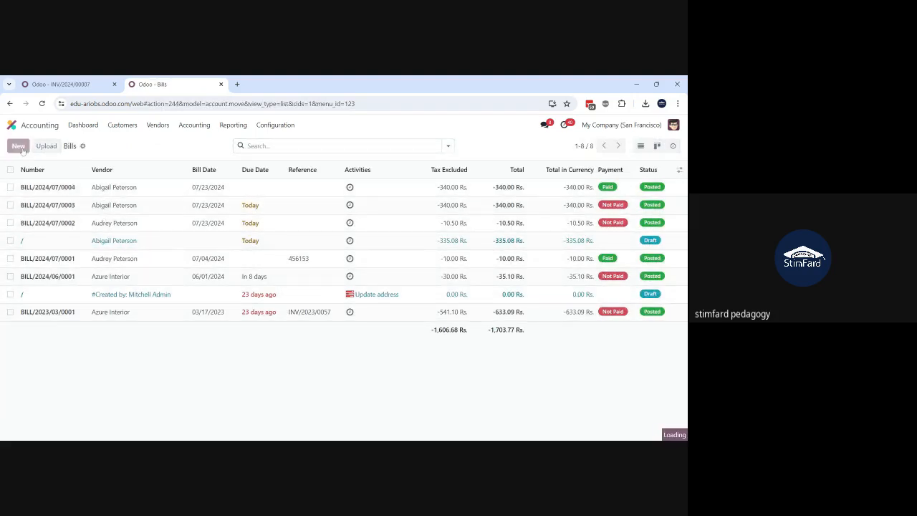
left_click(136, 232)
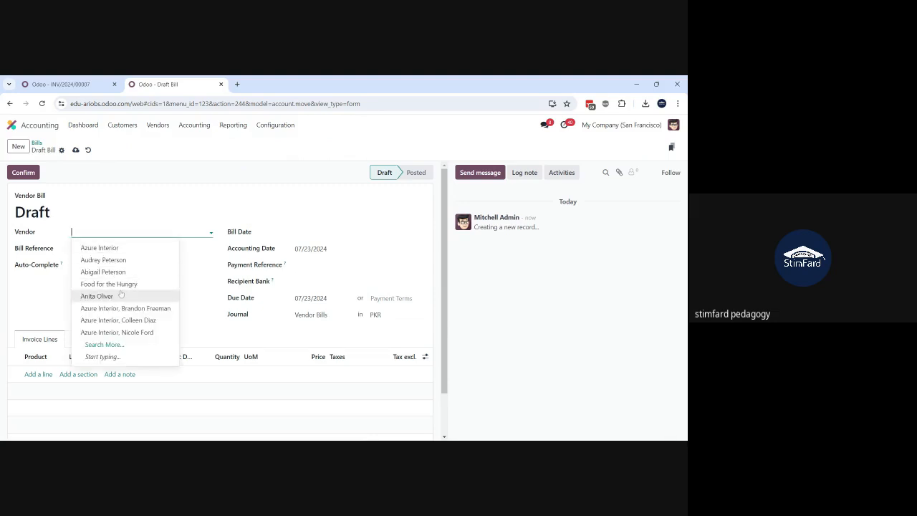
left_click(111, 348)
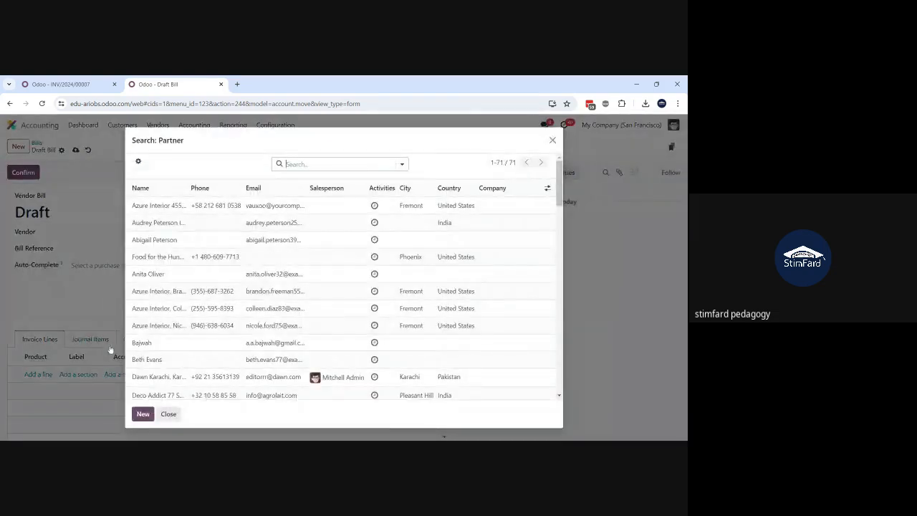
scroll(233, 329, "down", 2)
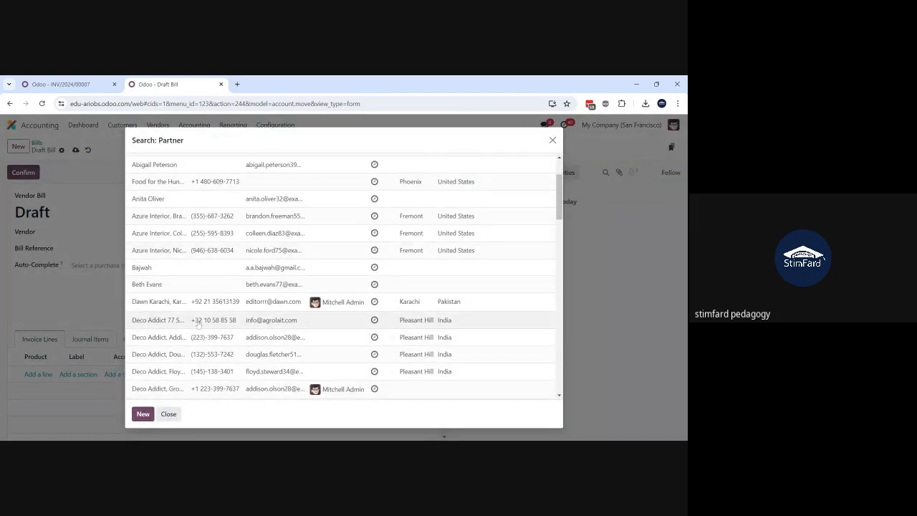
left_click(147, 287)
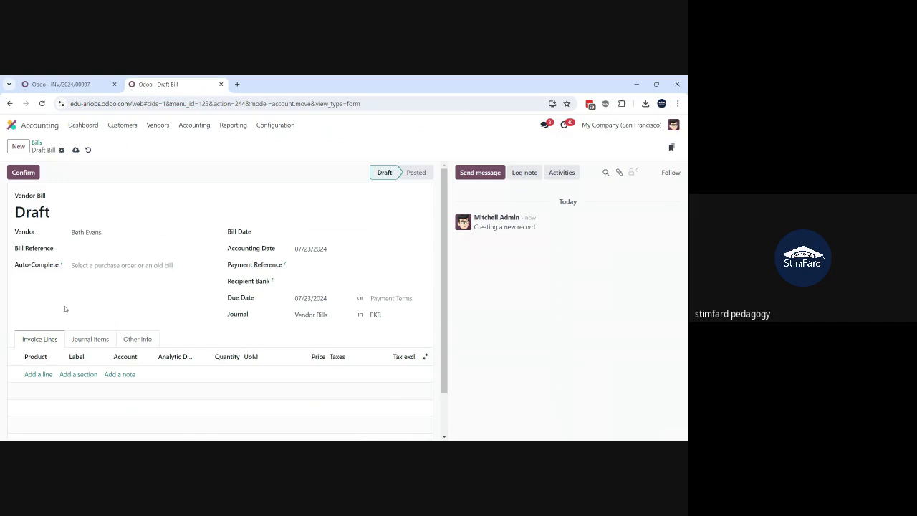
left_click(137, 248)
type("4646")
Step: Add an invoice line to the bill and open the full creation form for a new product called laptop
left_click(35, 375)
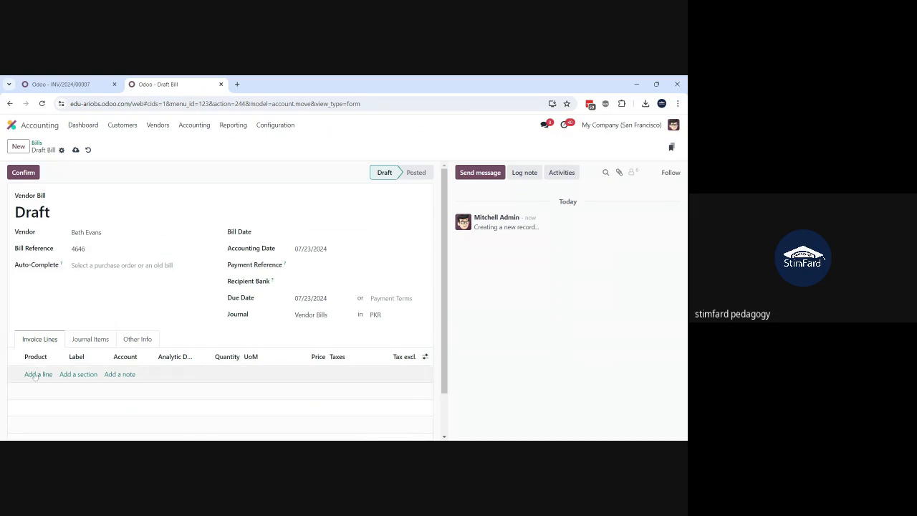
type("lap")
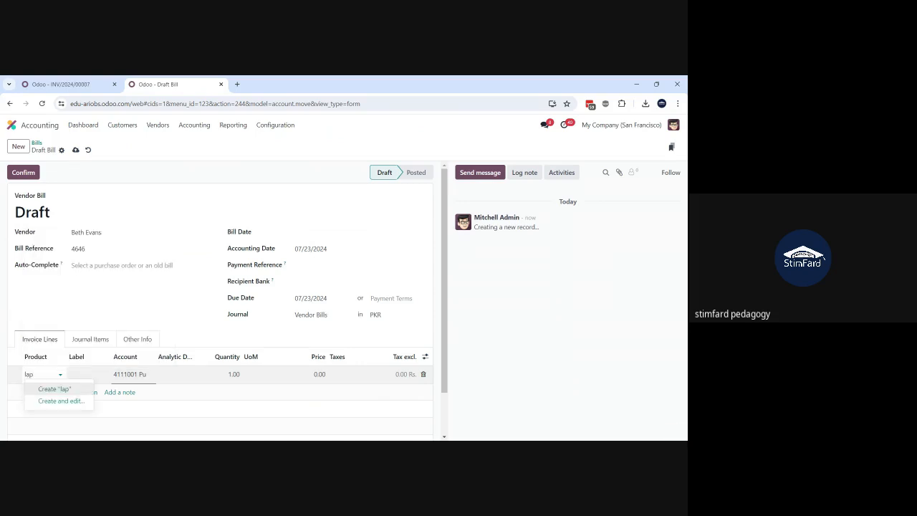
type("top")
left_click(51, 400)
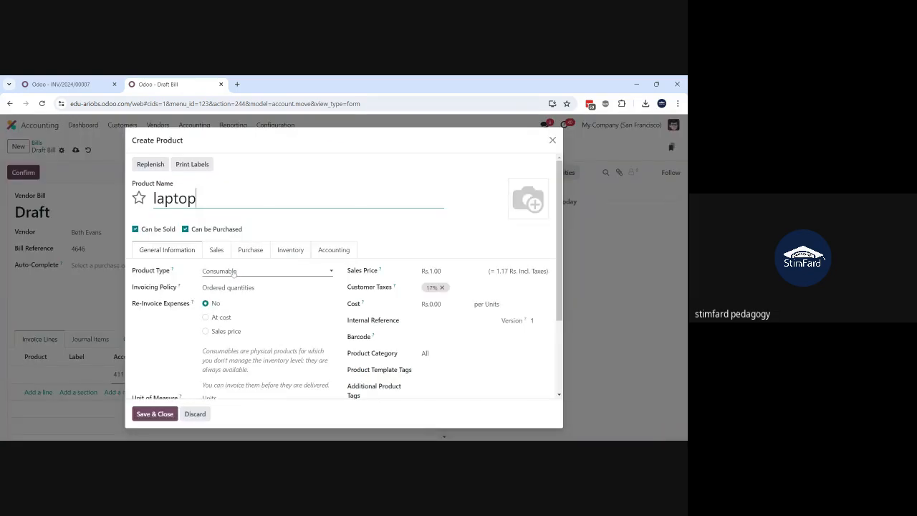
Step: Name the new product "laptop HP Corei7 13th Gen", set its type to Storable Product, and save it
type("HP Corei7 !3th")
key("BackSpace")
key("BackSpace")
key("BackSpace")
key("BackSpace")
key("BackSpace")
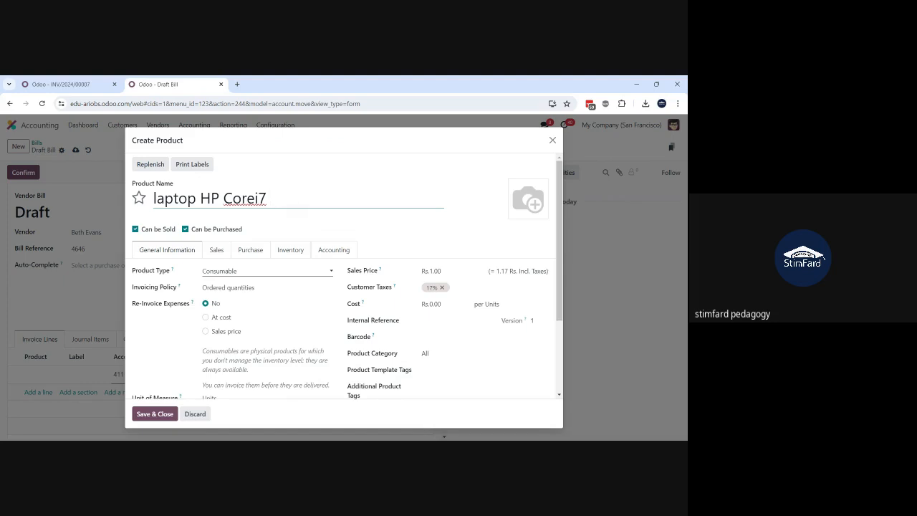
type("13th Gen")
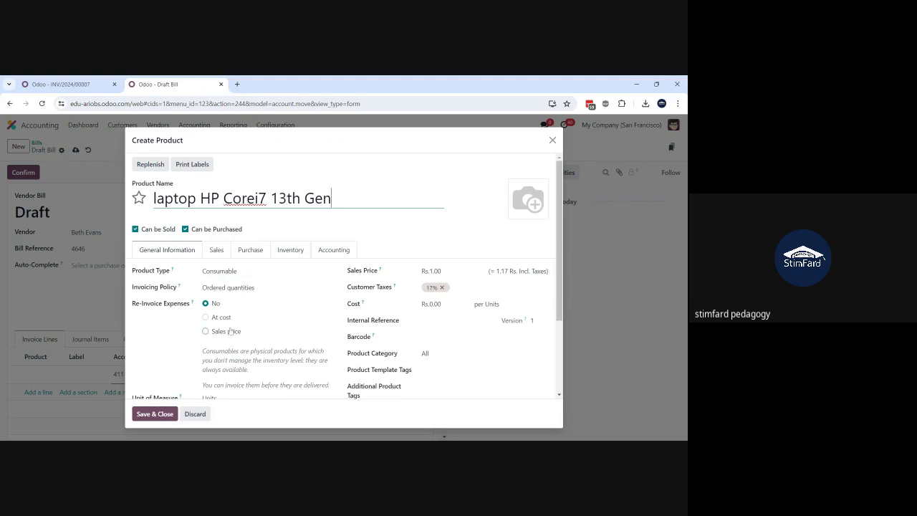
left_click(238, 273)
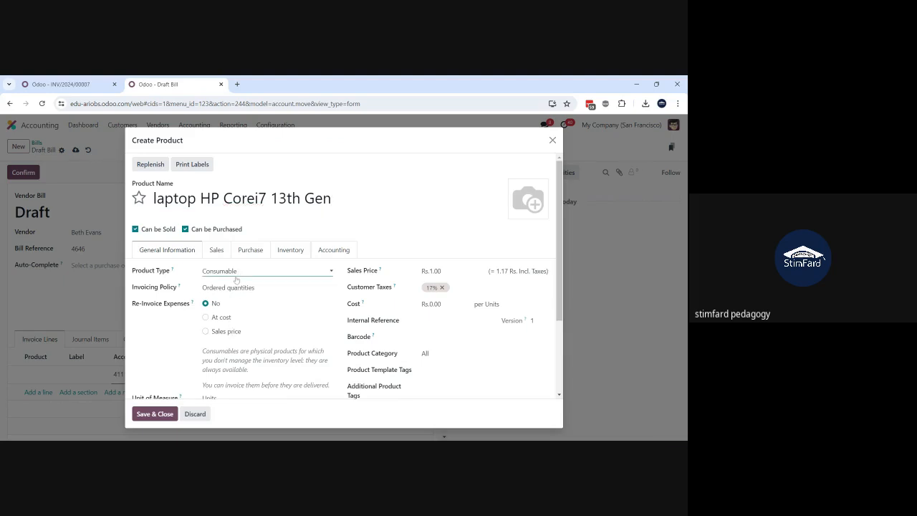
left_click(234, 295)
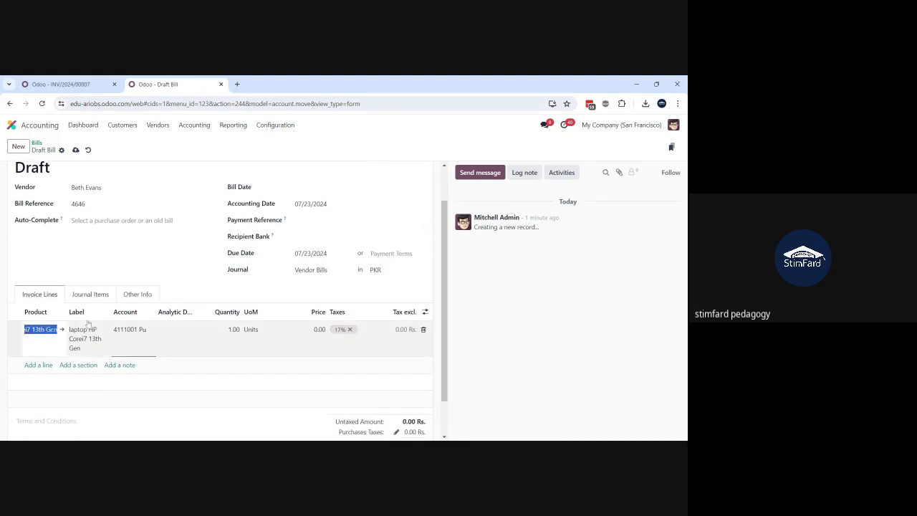
Step: Open the laptop product's record, set its Expense Account to 1111003 Tools and Equipment, save it, and return to the draft bill
left_click(63, 330)
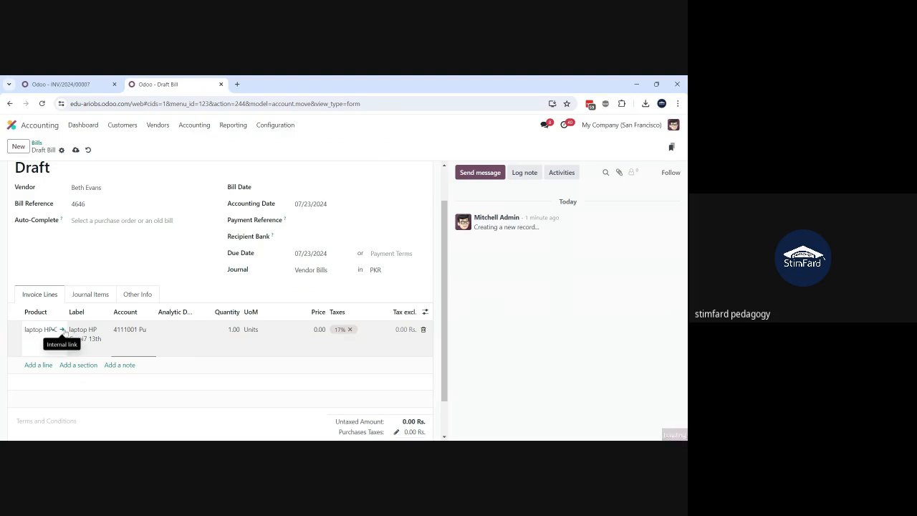
left_click(63, 330)
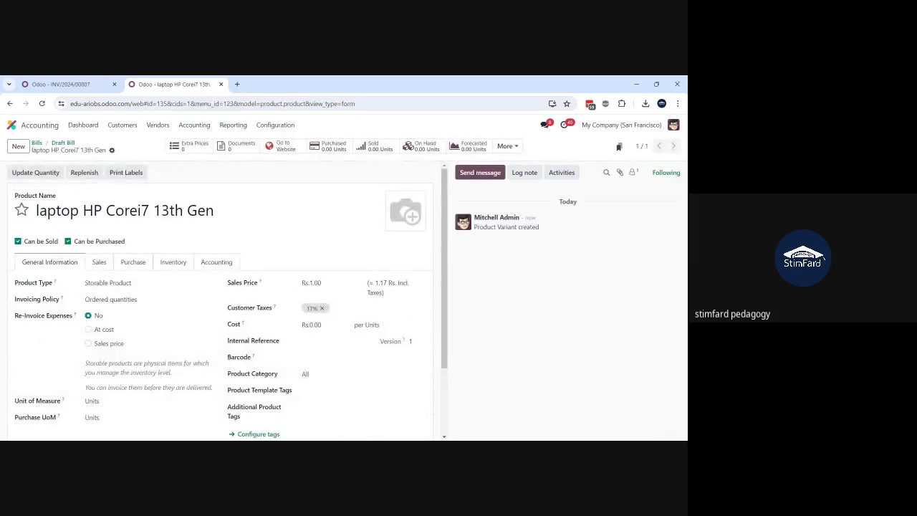
left_click(209, 266)
left_click(365, 313)
type("too")
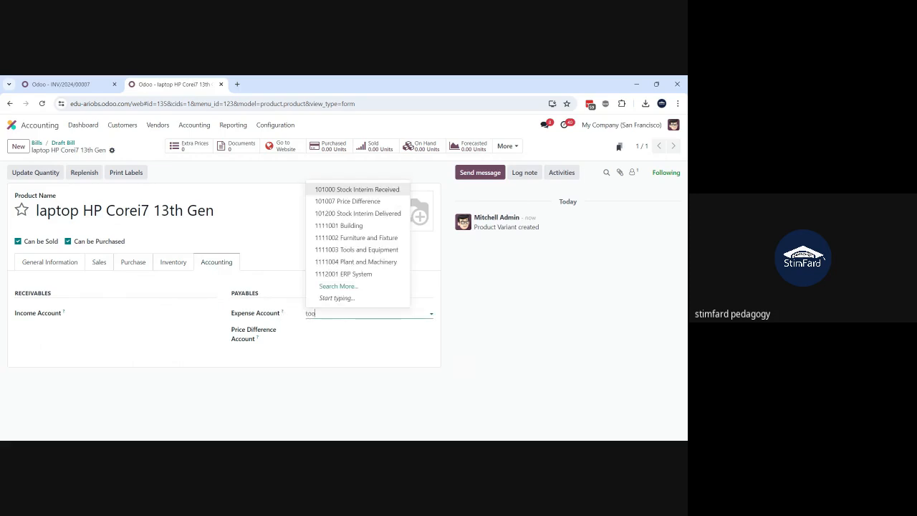
left_click(336, 330)
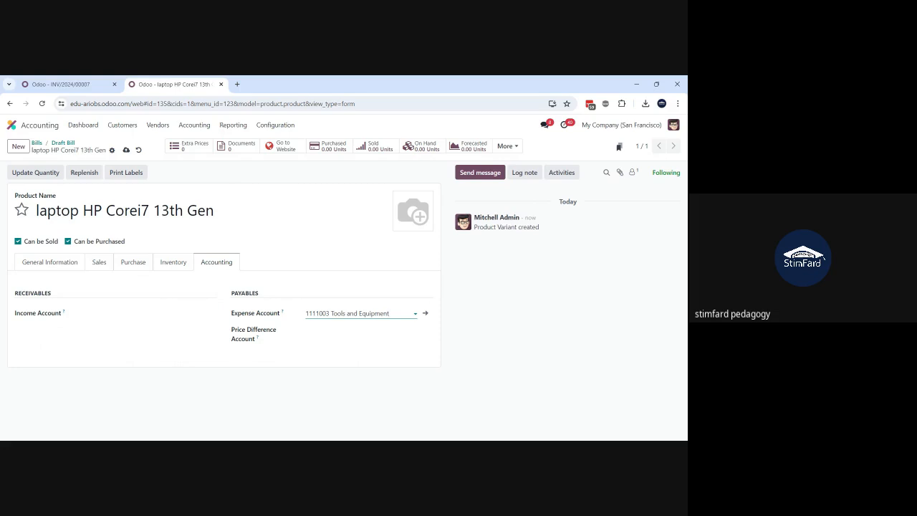
left_click(126, 150)
left_click(63, 142)
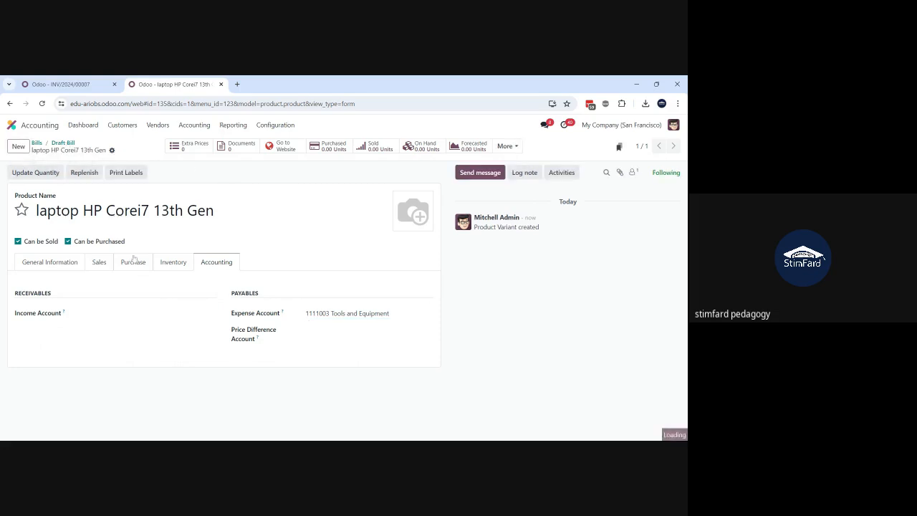
Step: Replace the draft bill's existing laptop line with a new line for the product laptop HP Corei7 13th Gen
left_click(424, 374)
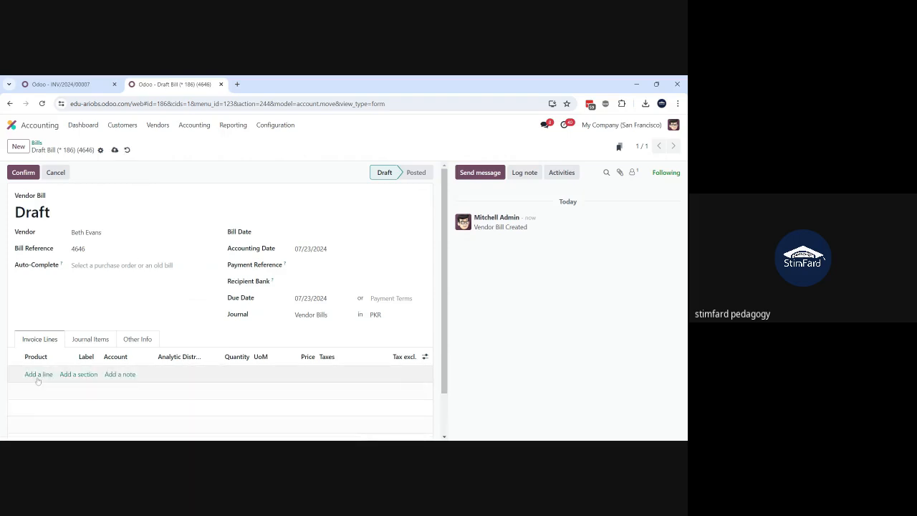
left_click(38, 378)
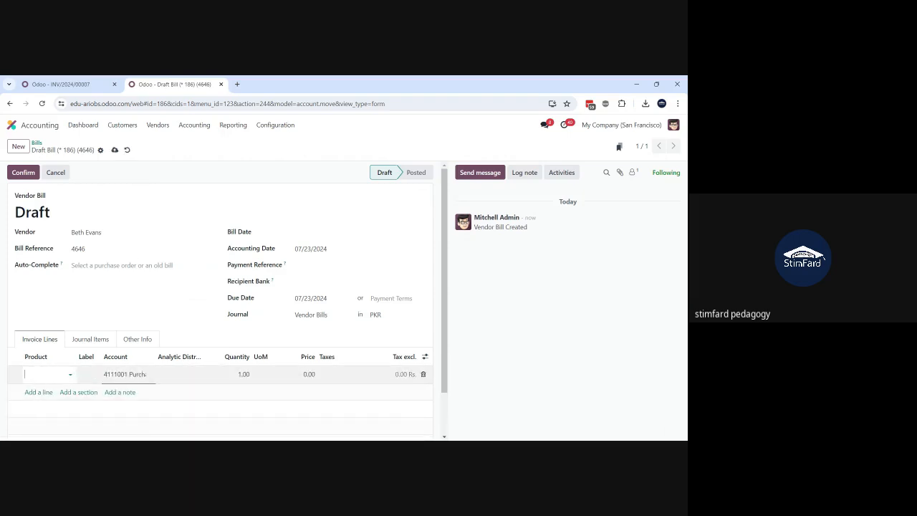
type("lapto")
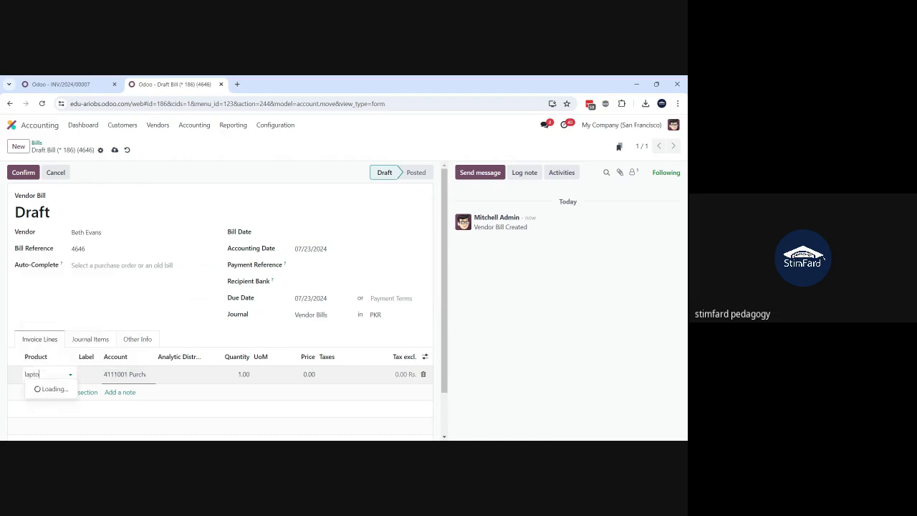
left_click(60, 389)
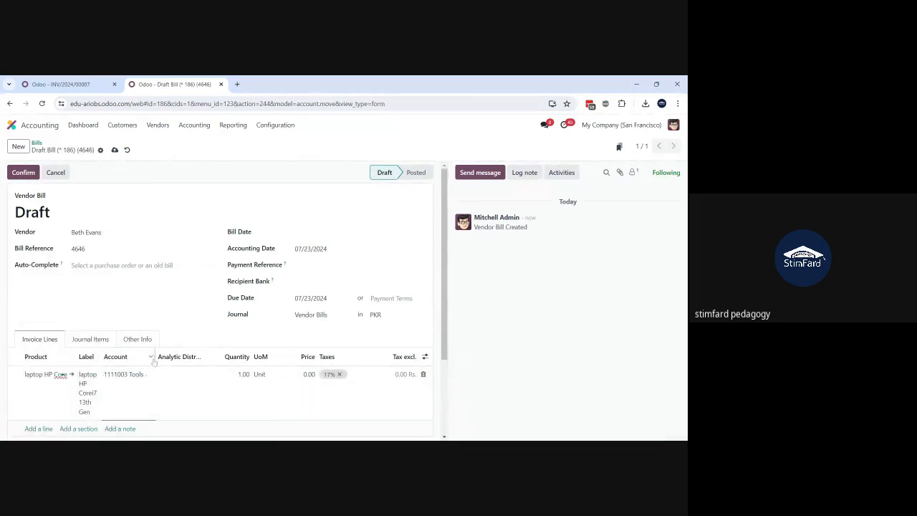
Step: Widen the Account column to check the laptop line's full account name, and save the draft bill
left_click_drag(153, 361, 214, 358)
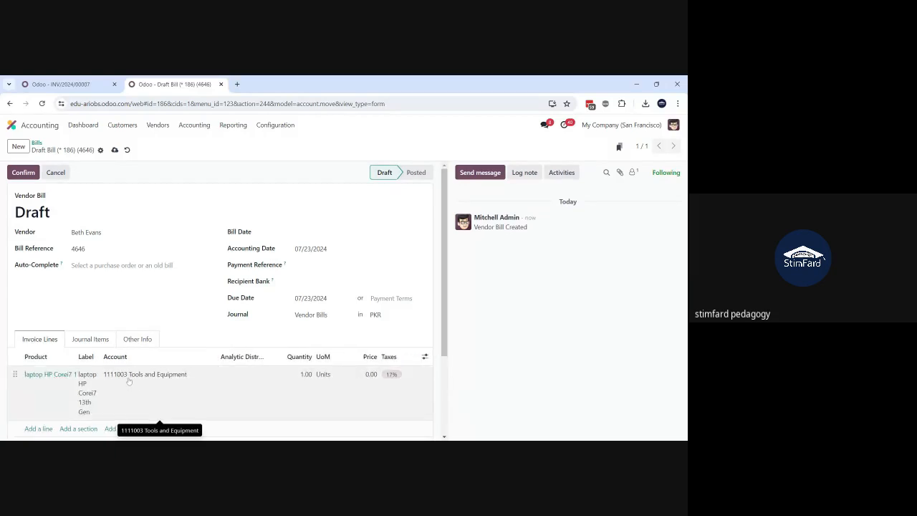
scroll(129, 382, "down", 1)
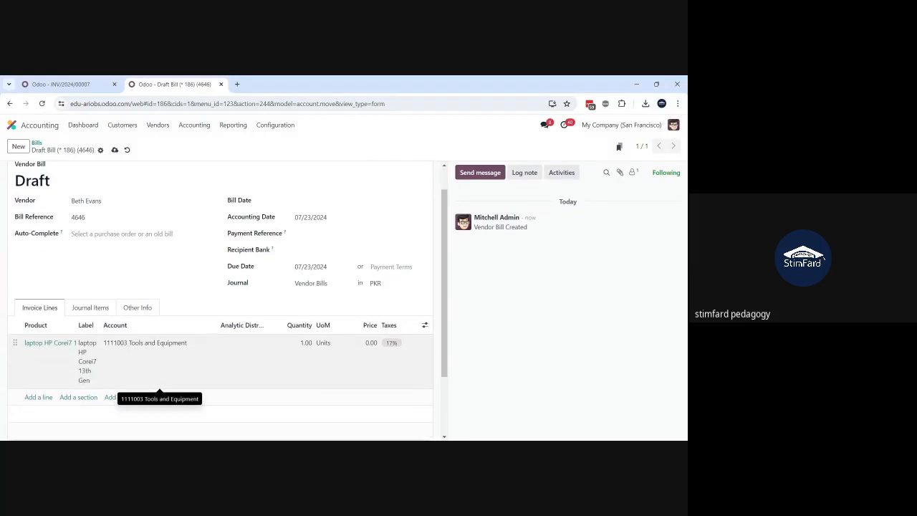
scroll(129, 382, "up", 1)
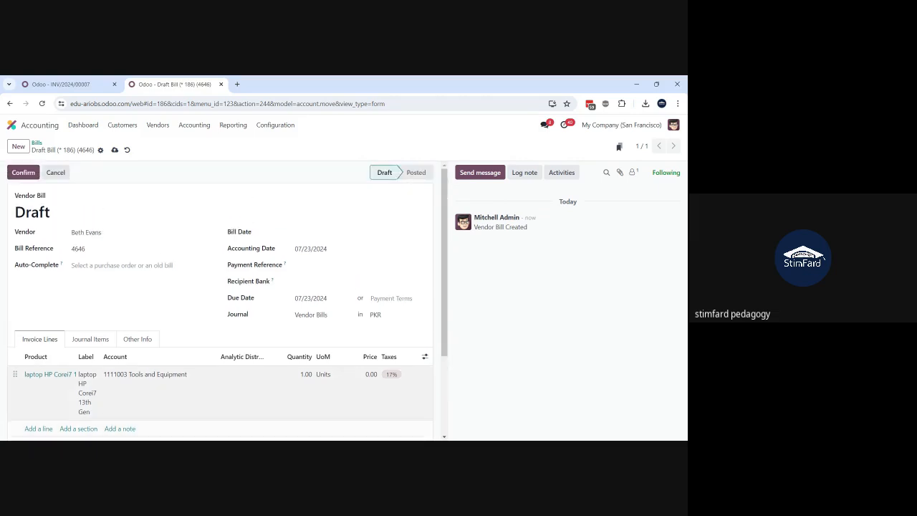
left_click(114, 150)
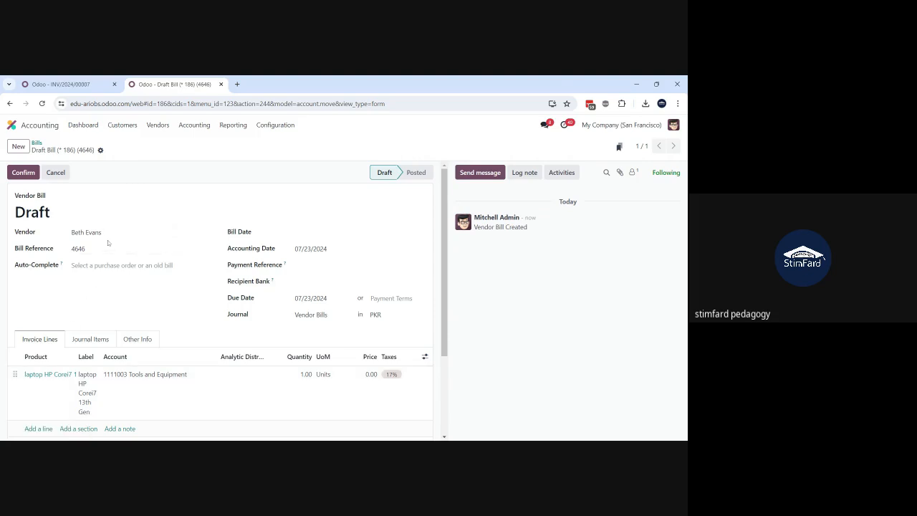
scroll(102, 317, "down", 1)
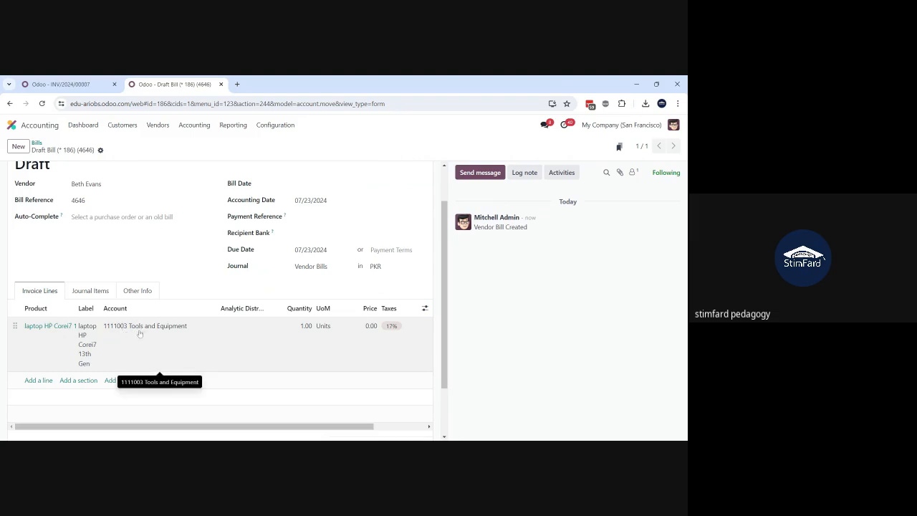
left_click(190, 331)
left_click_drag(191, 331, 102, 335)
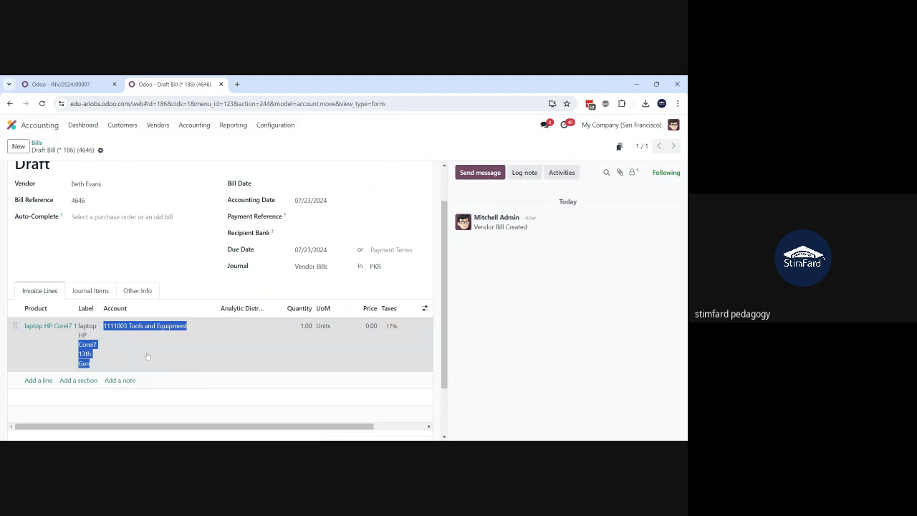
left_click(171, 253)
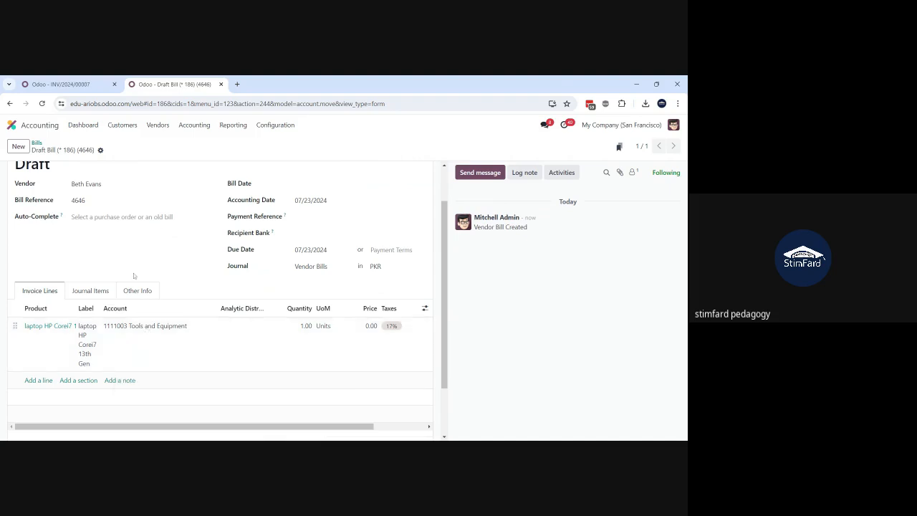
scroll(133, 276, "up", 2)
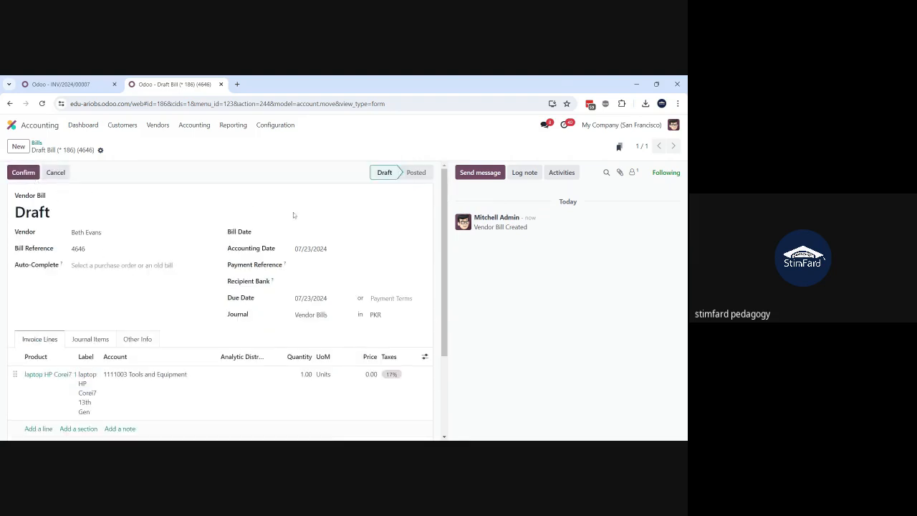
Step: Set the bill date to 07/23/2024, save the bill, and confirm it
left_click(318, 234)
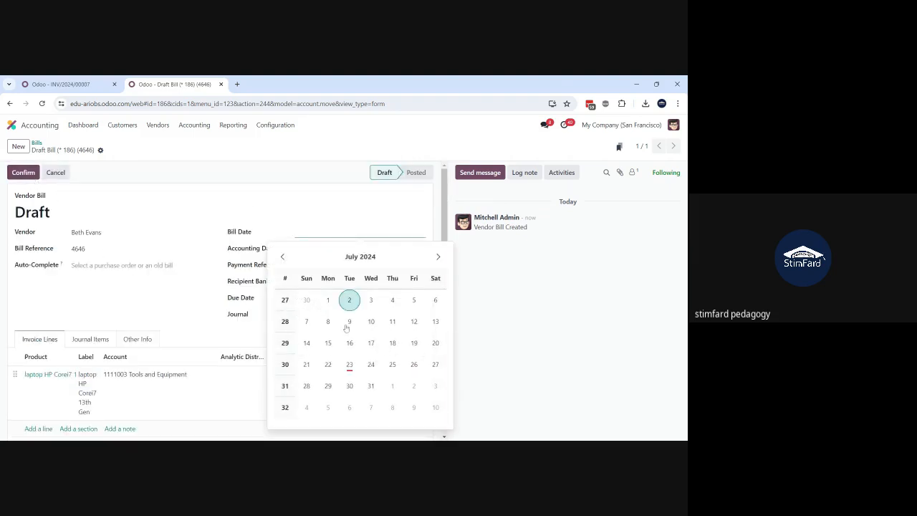
left_click(350, 365)
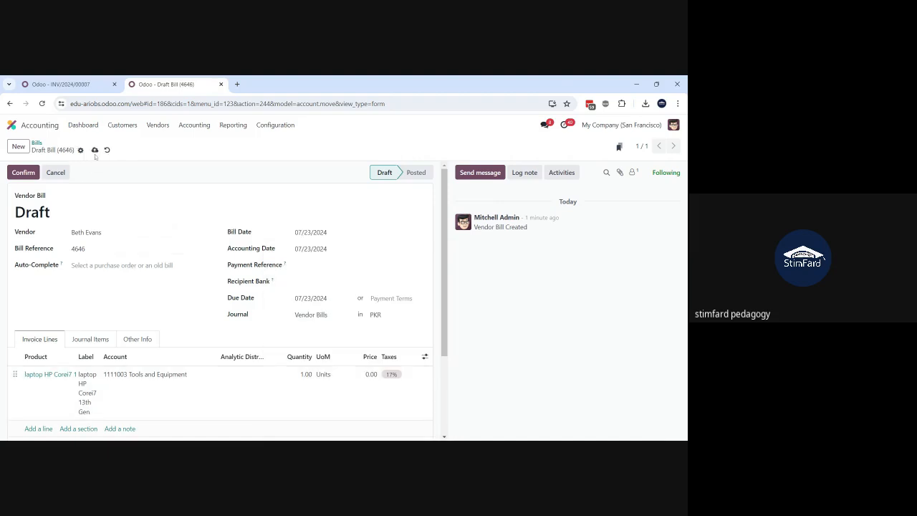
left_click(94, 150)
left_click(22, 174)
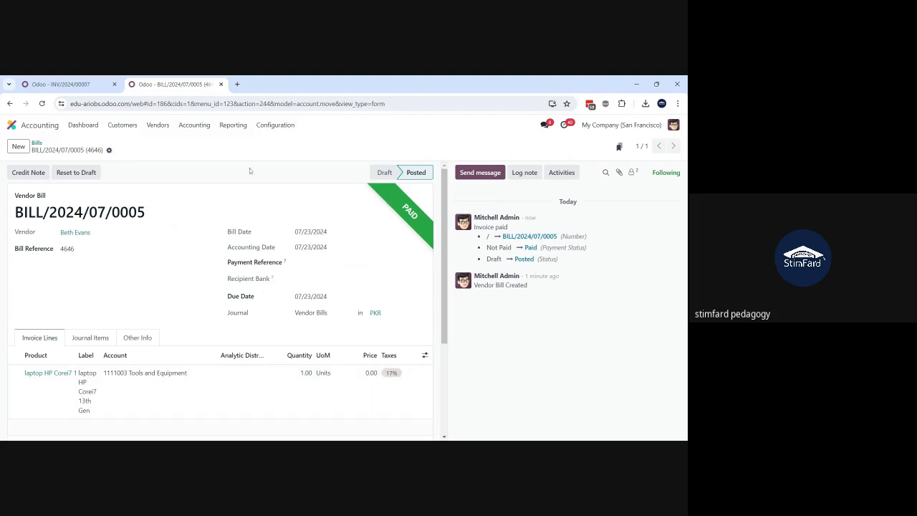
Step: Duplicate the posted laptop bill and set the laptop line's price to 300000 on the copy
left_click(109, 150)
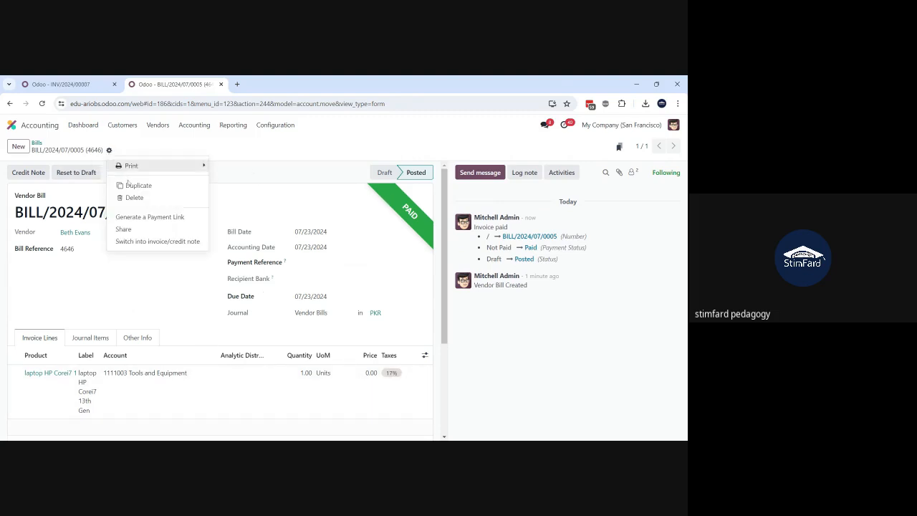
left_click(137, 187)
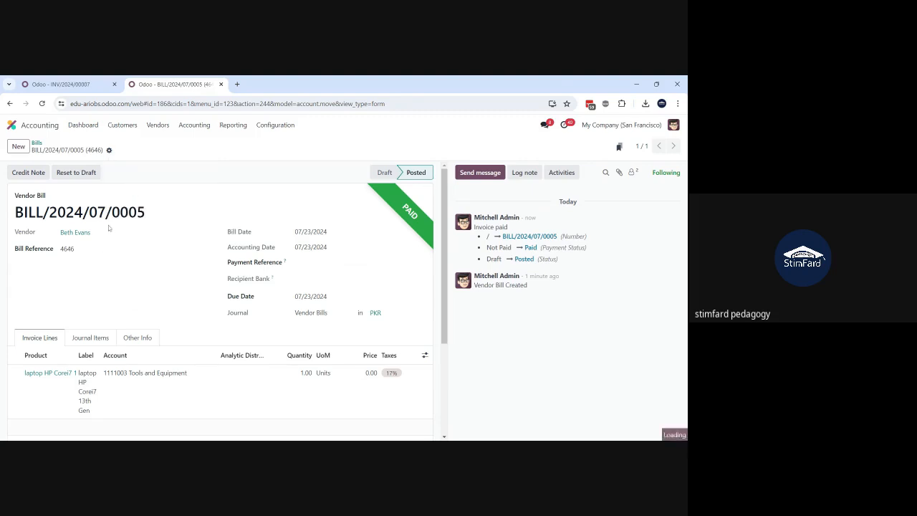
left_click(367, 380)
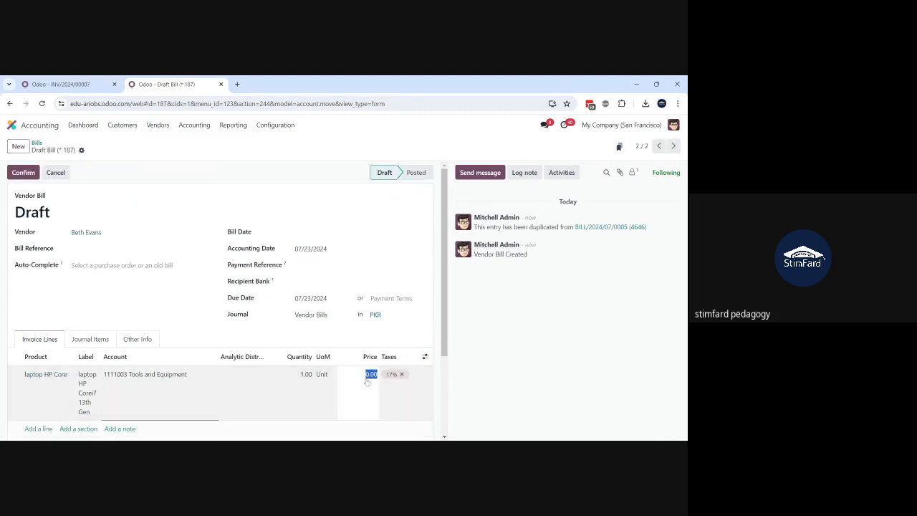
type("300000")
Step: Save the duplicated bill with bill date 07/23/2024 and confirm it
left_click(129, 193)
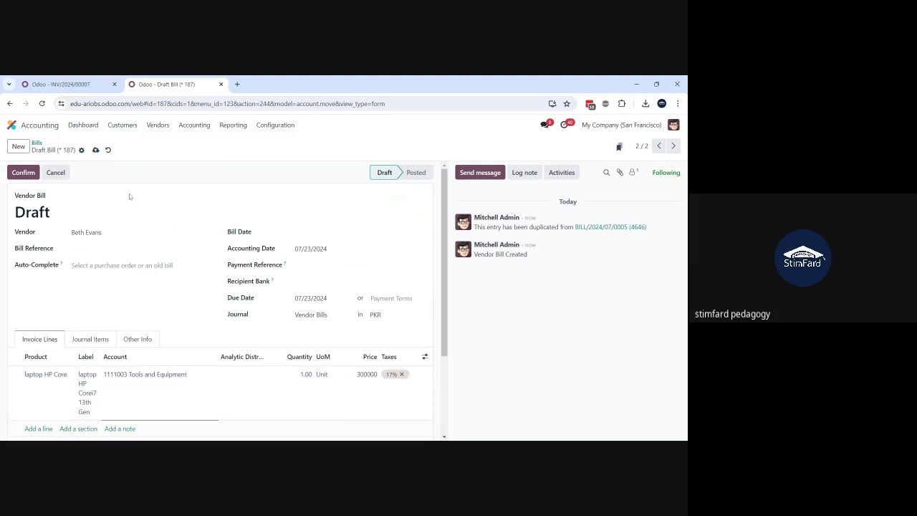
left_click(96, 149)
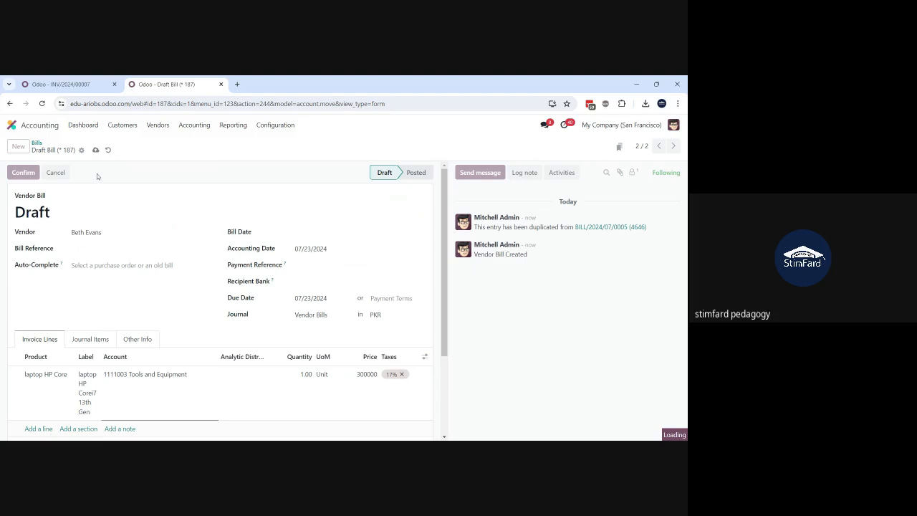
left_click(328, 233)
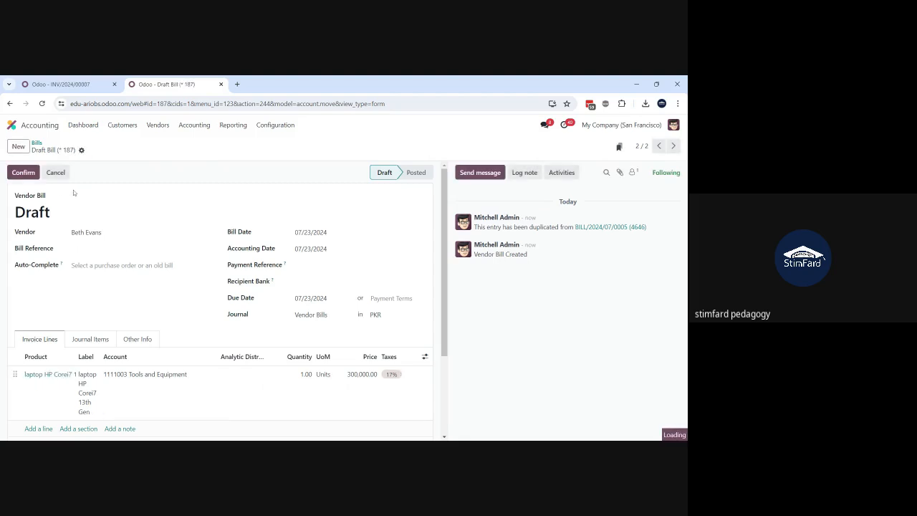
left_click(23, 175)
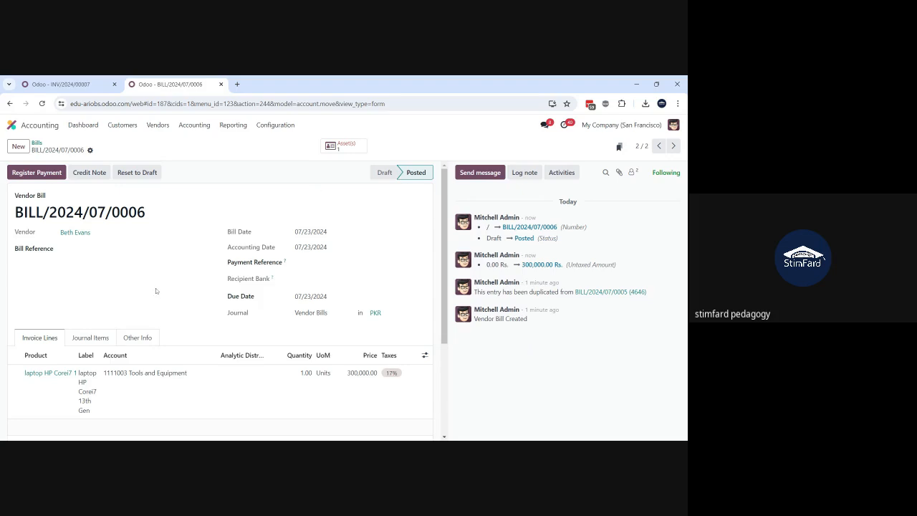
Step: Review the posted bill's journal items and return to its invoice lines
left_click(82, 339)
scroll(75, 348, "down", 1)
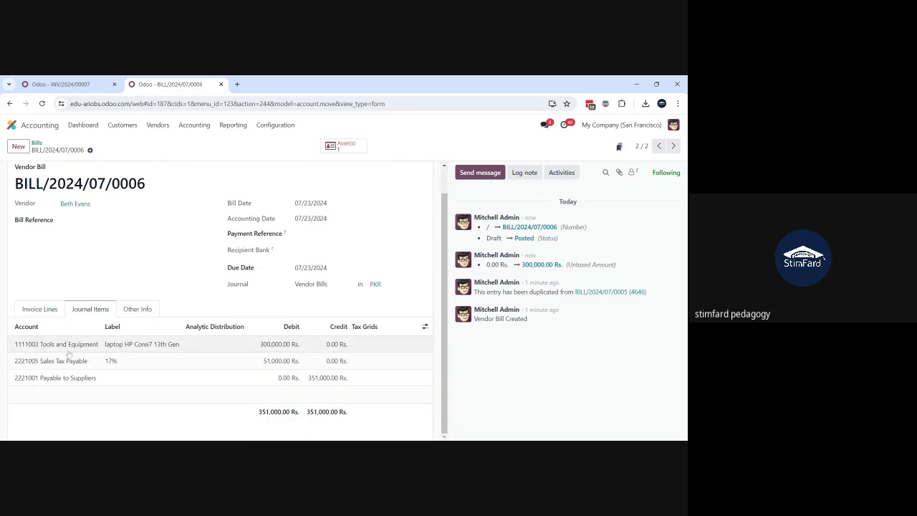
left_click(33, 310)
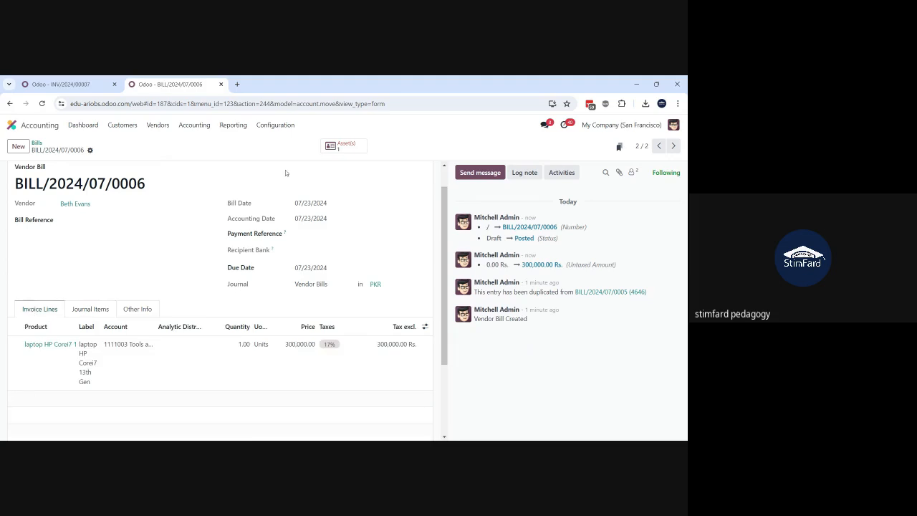
Step: Open the draft asset linked to the bill and review its depreciation settings and related bills
left_click(344, 146)
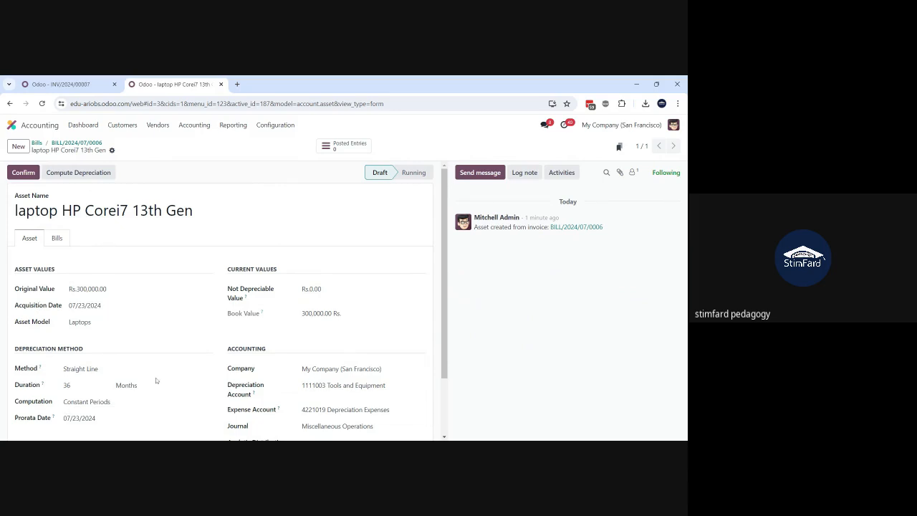
scroll(155, 380, "down", 1)
scroll(155, 380, "up", 1)
scroll(81, 412, "down", 2)
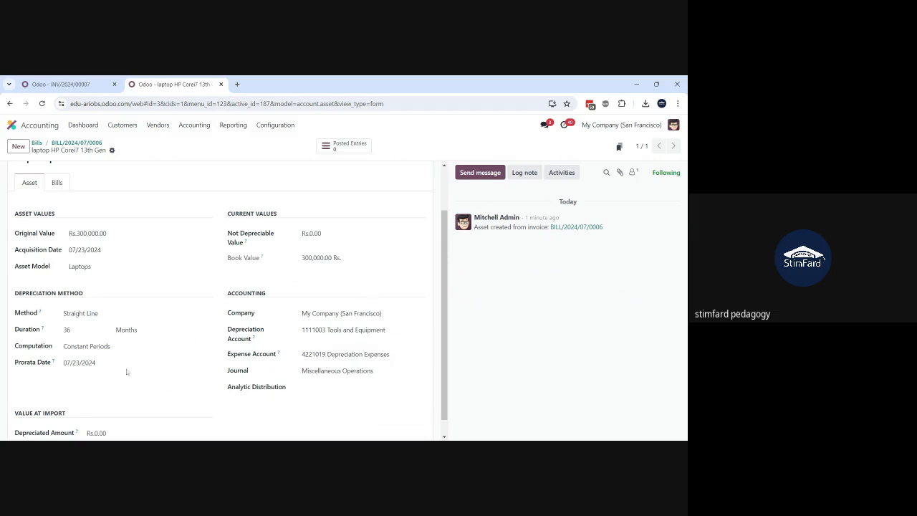
scroll(193, 373, "up", 1)
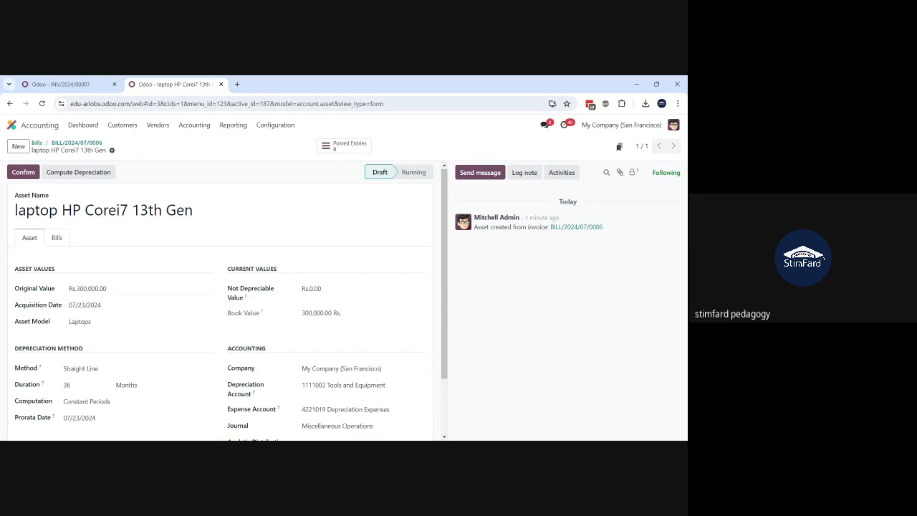
left_click(57, 239)
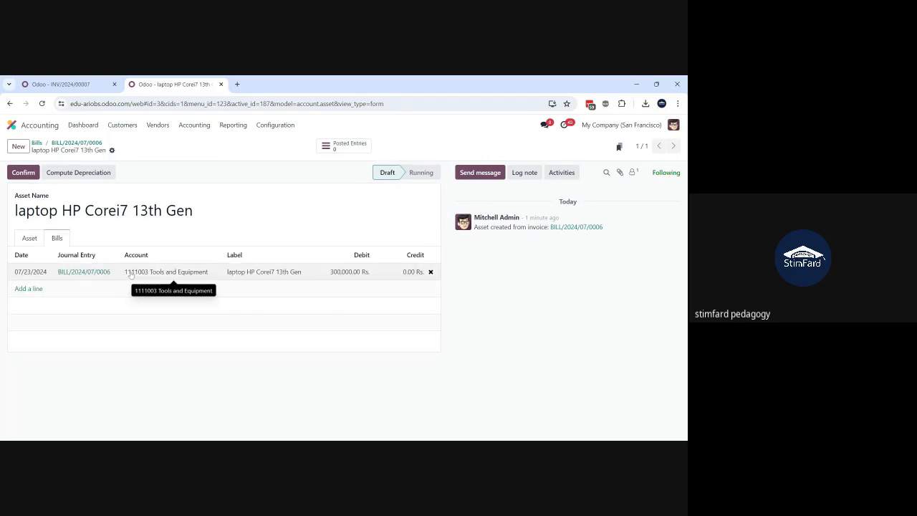
left_click(28, 239)
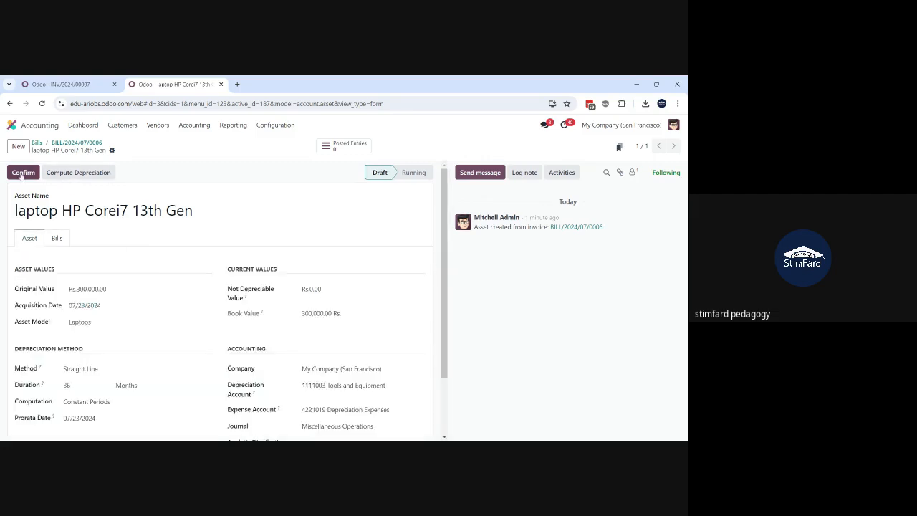
Step: Compute the laptop asset's depreciation and view the resulting depreciation board
left_click(71, 176)
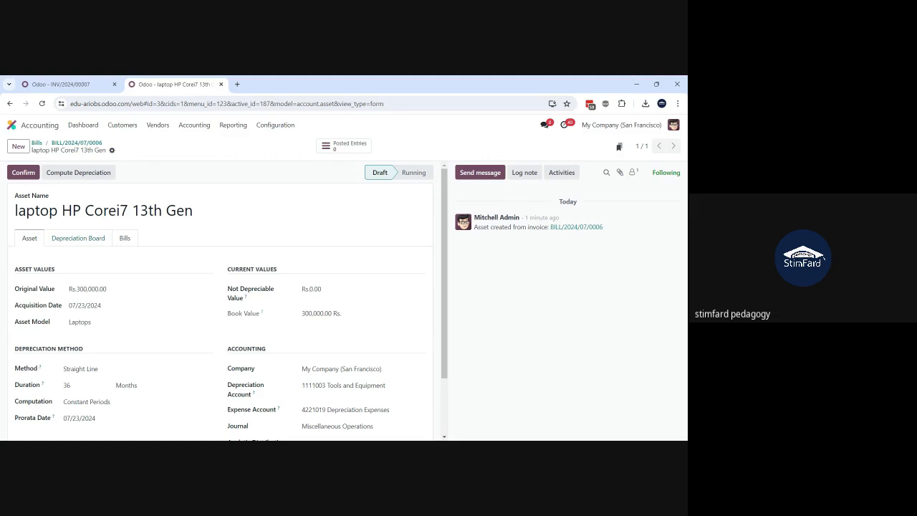
left_click(89, 242)
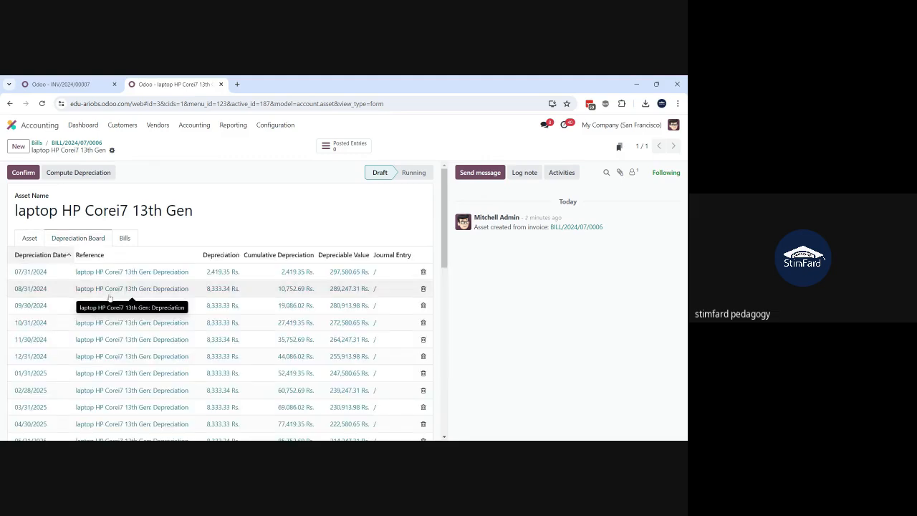
scroll(110, 299, "down", 6)
scroll(110, 297, "up", 6)
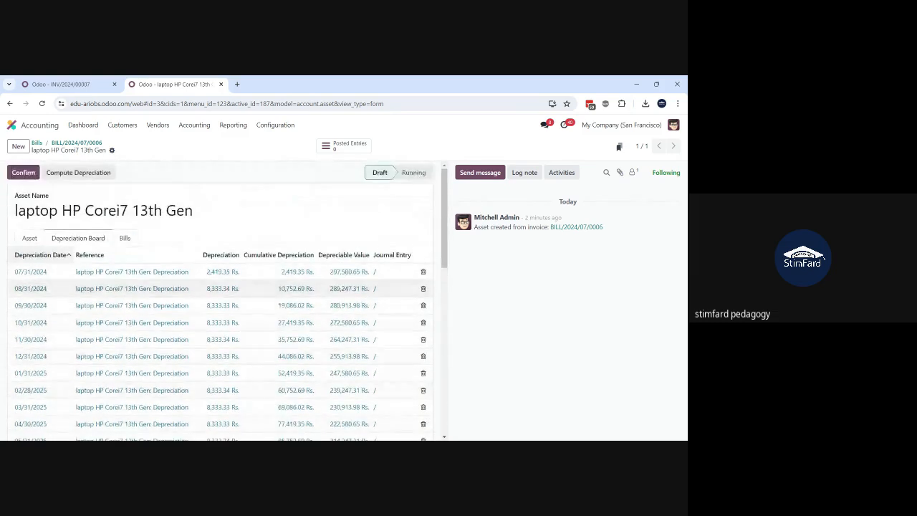
Step: Check the asset's depreciation duration and examine the monthly depreciation board through to its final entry
left_click(29, 240)
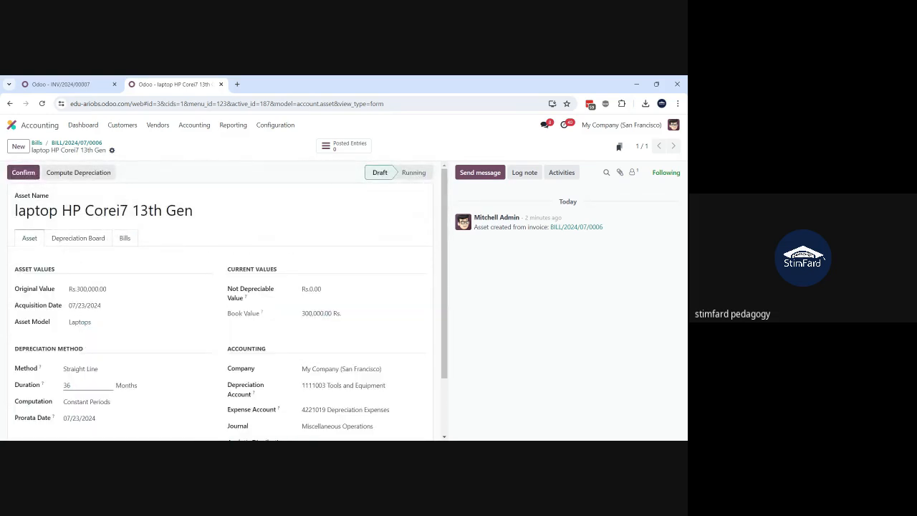
double_click(68, 386)
left_click(74, 241)
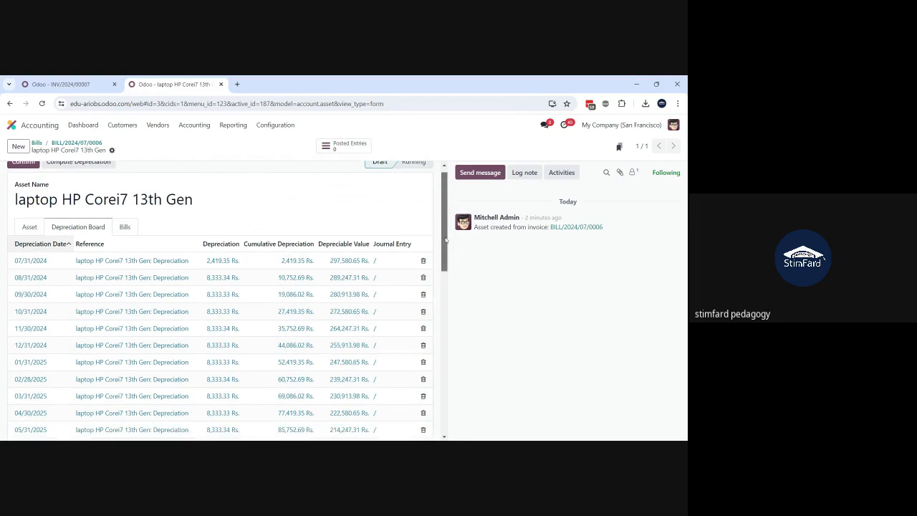
left_click_drag(446, 233, 408, 221)
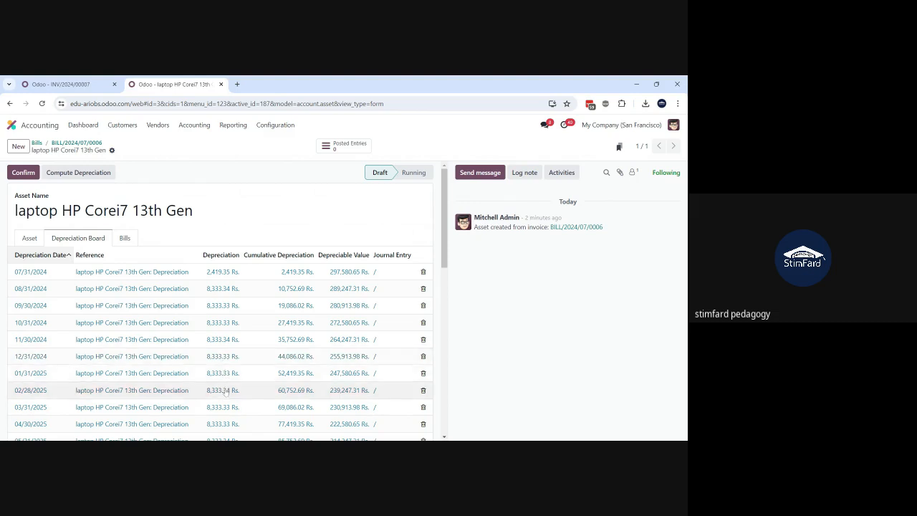
scroll(228, 408, "down", 2)
scroll(228, 408, "down", 5)
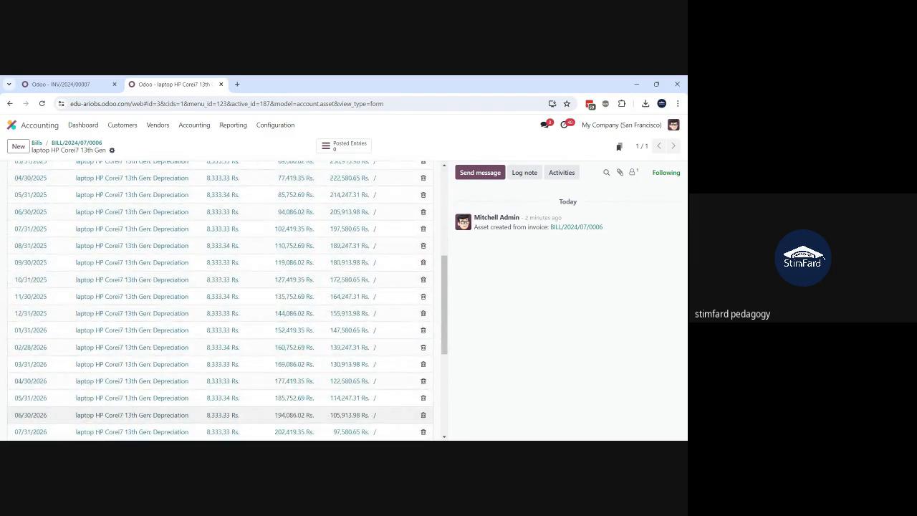
scroll(228, 408, "down", 4)
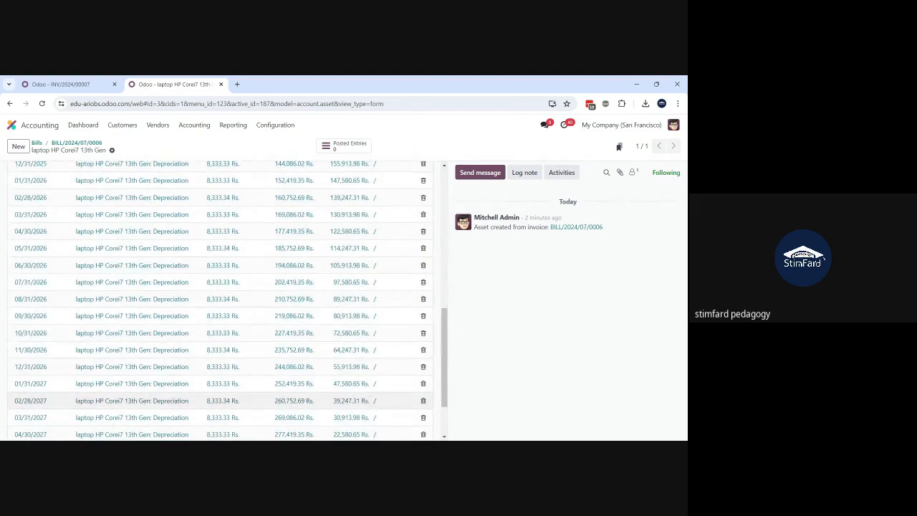
scroll(228, 407, "down", 2)
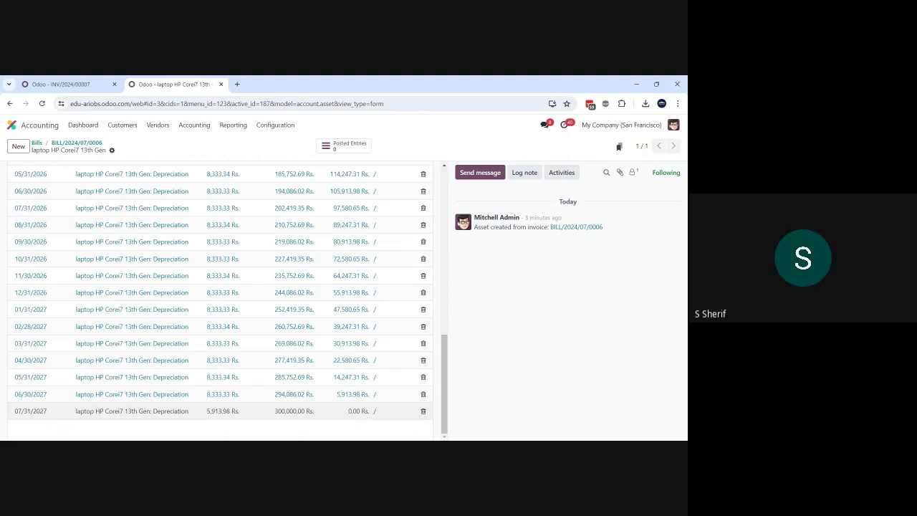
scroll(173, 308, "up", 8)
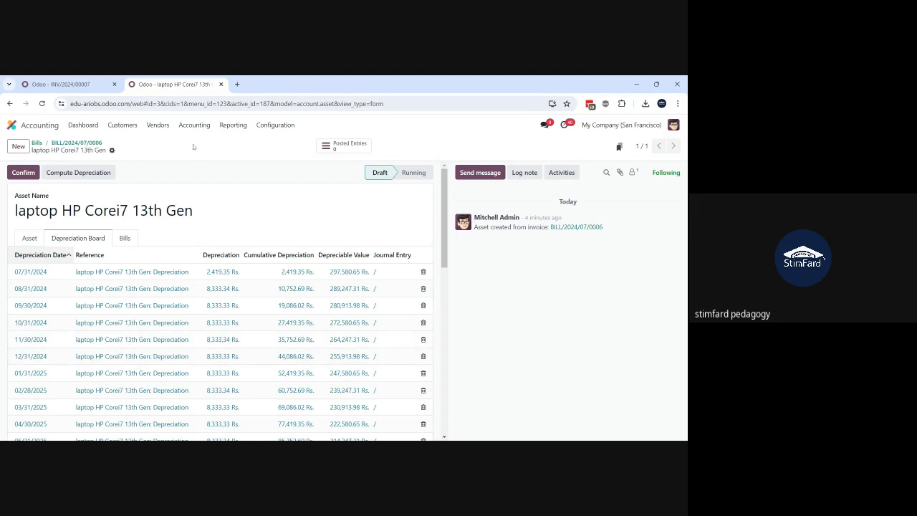
Step: Open the journal entries list, group it by journal and remove the Posted filter so draft entries are included
left_click(193, 126)
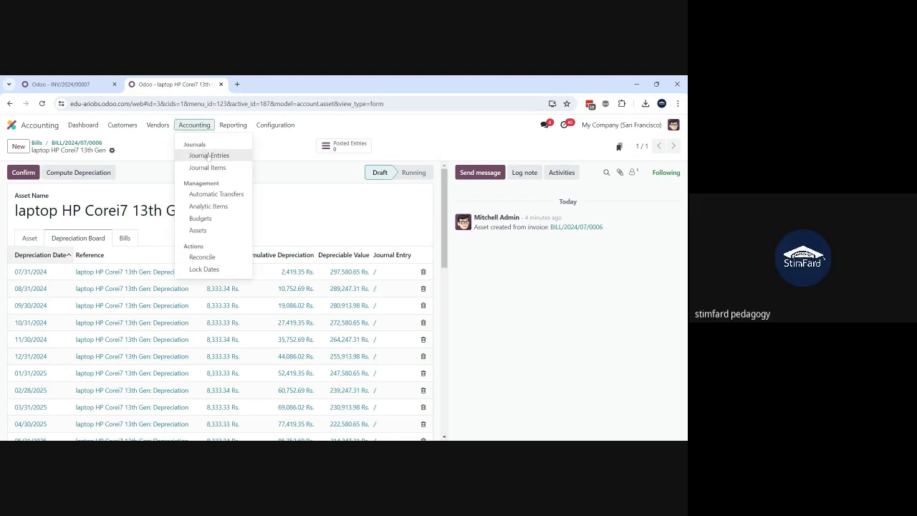
left_click(210, 157)
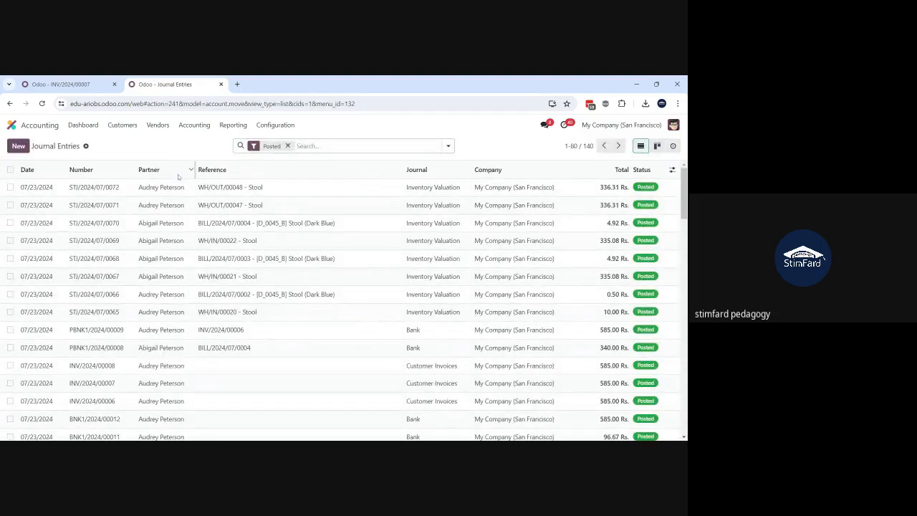
left_click(448, 146)
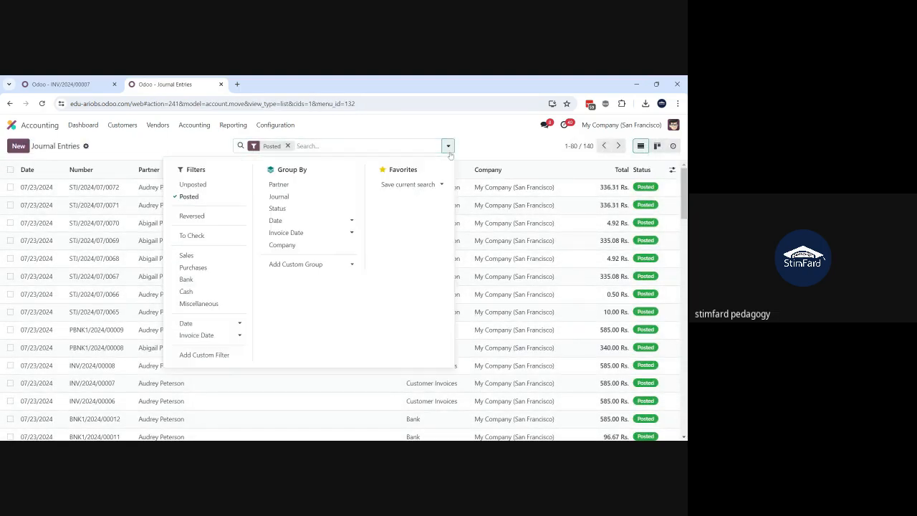
left_click(287, 199)
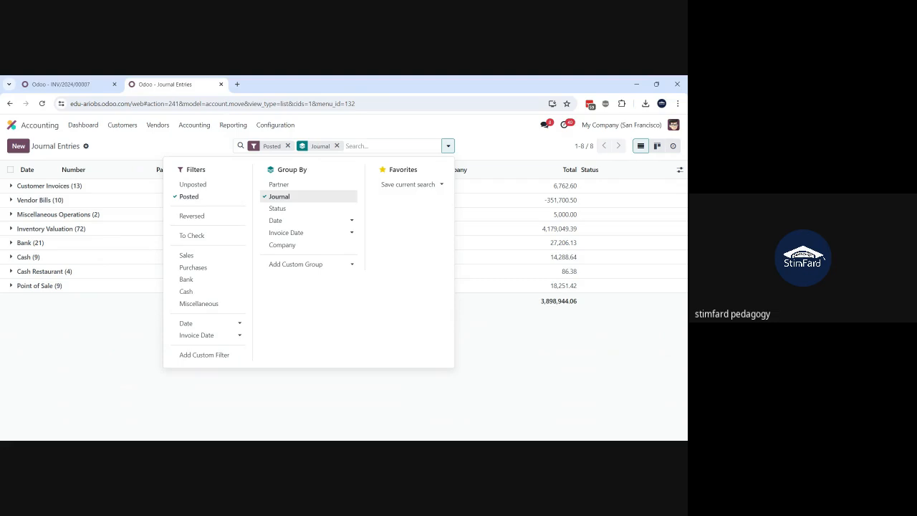
left_click(64, 330)
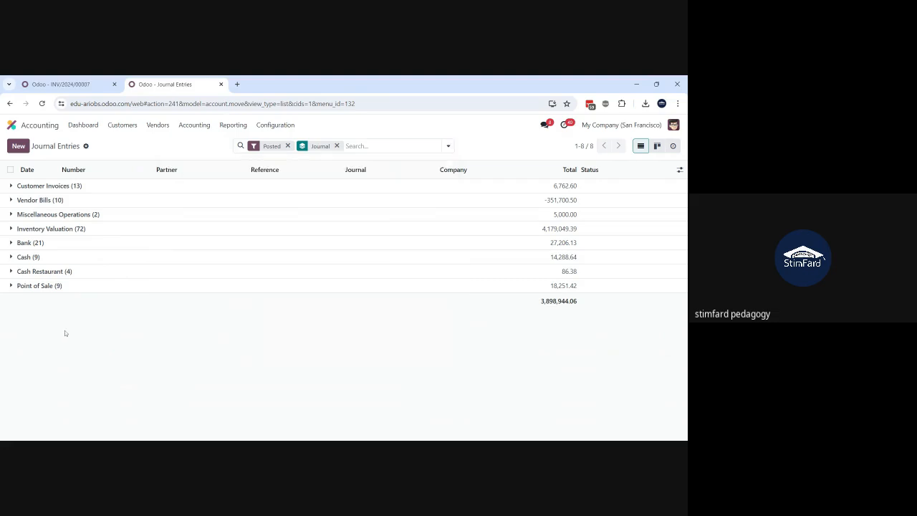
left_click(289, 146)
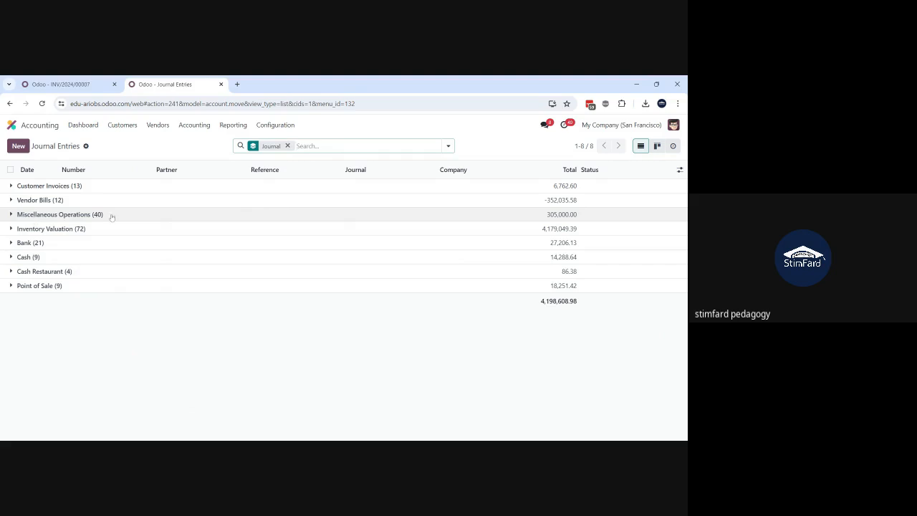
Step: Expand the Miscellaneous Operations group and look through the laptop's monthly draft depreciation entries
left_click(50, 215)
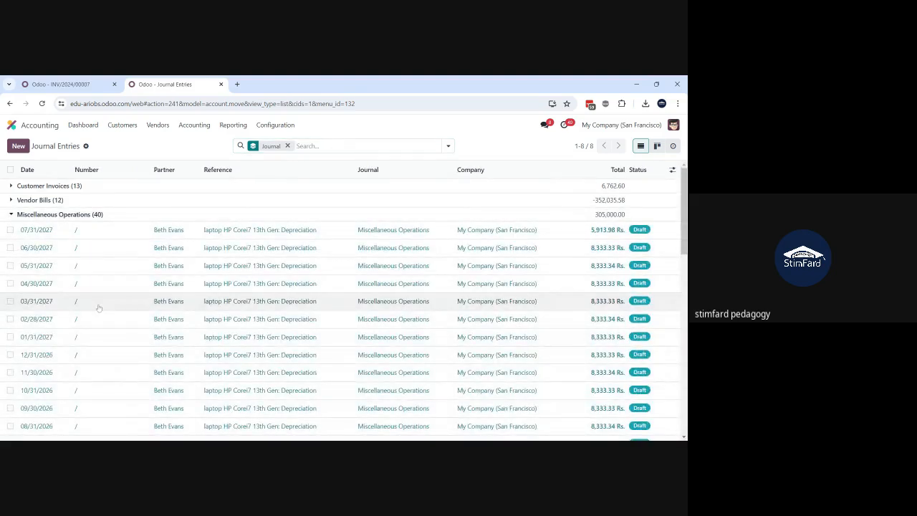
scroll(99, 308, "down", 5)
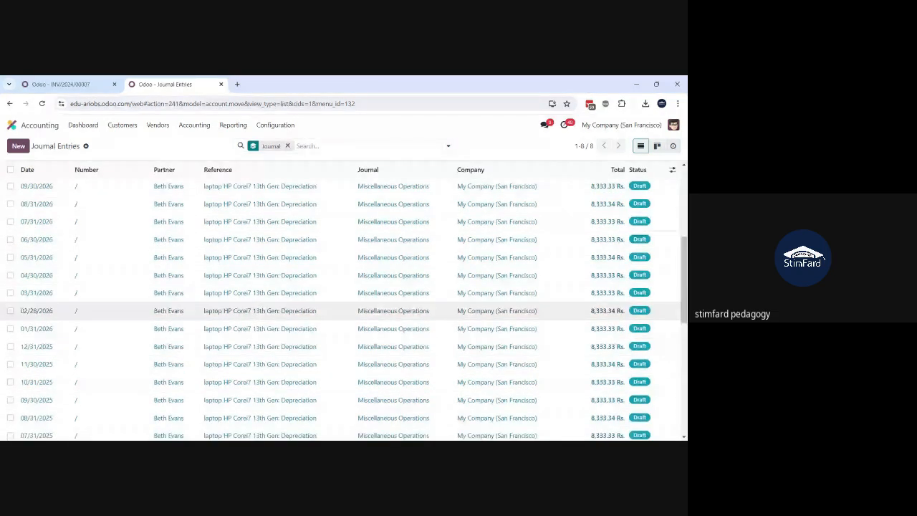
scroll(99, 308, "up", 5)
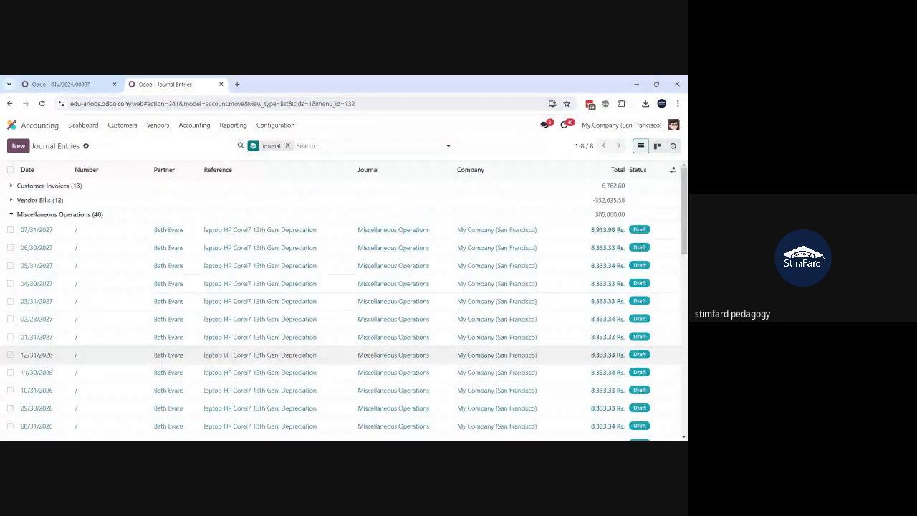
Step: Review the journal items of the 07/31/2027 and 06/30/2027 laptop depreciation entries, returning to the journal entries list
left_click(228, 238)
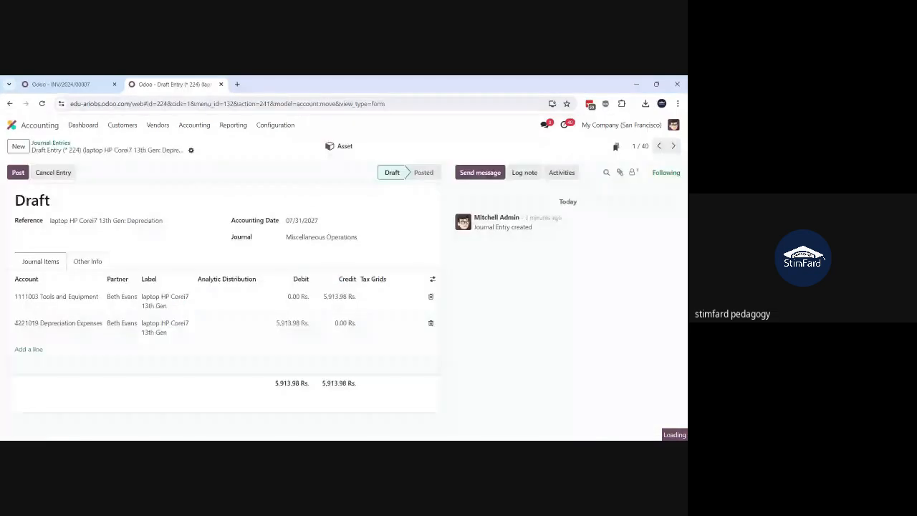
left_click(51, 143)
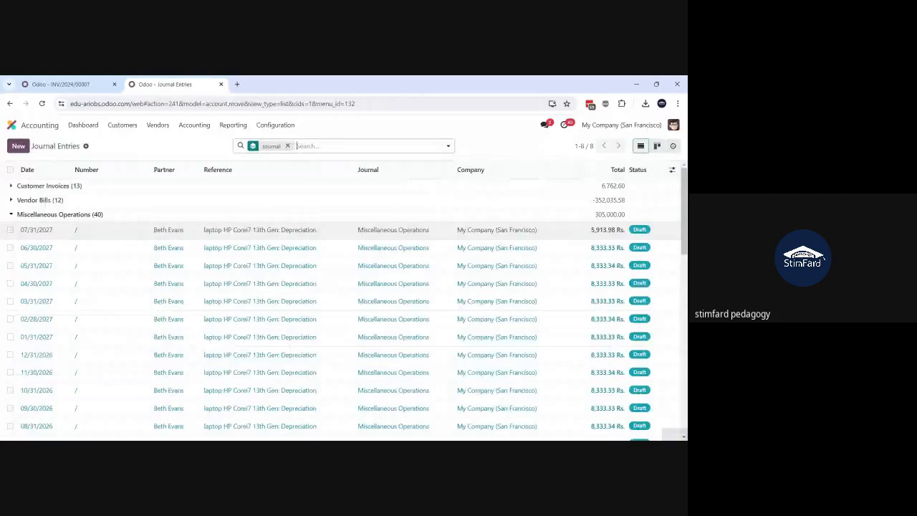
left_click(171, 255)
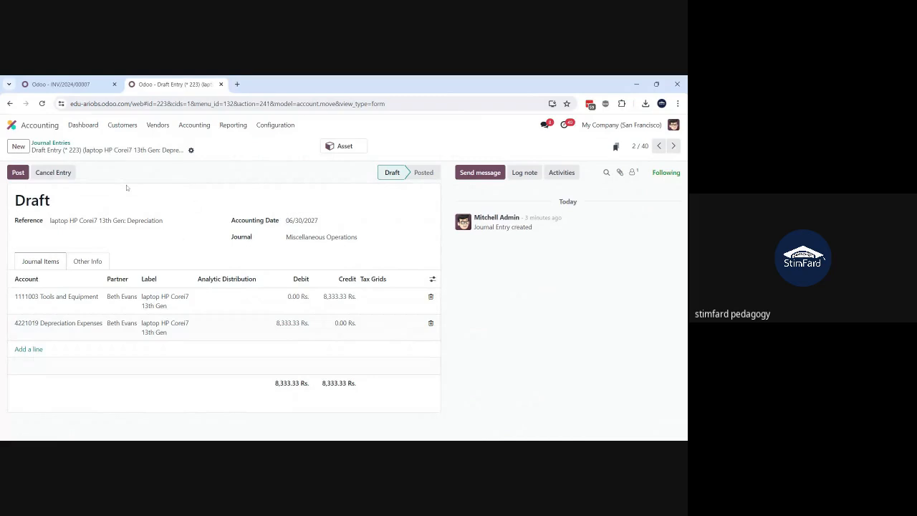
left_click(51, 147)
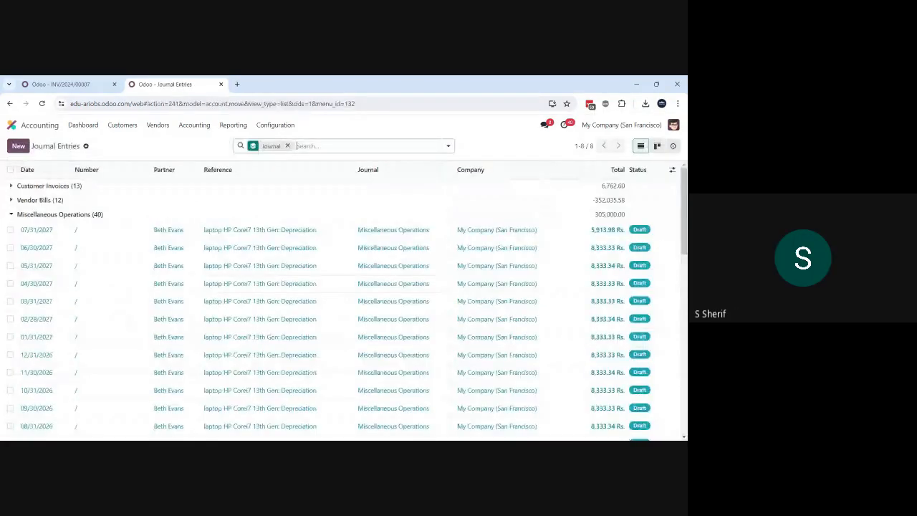
left_click(95, 85)
left_click(163, 85)
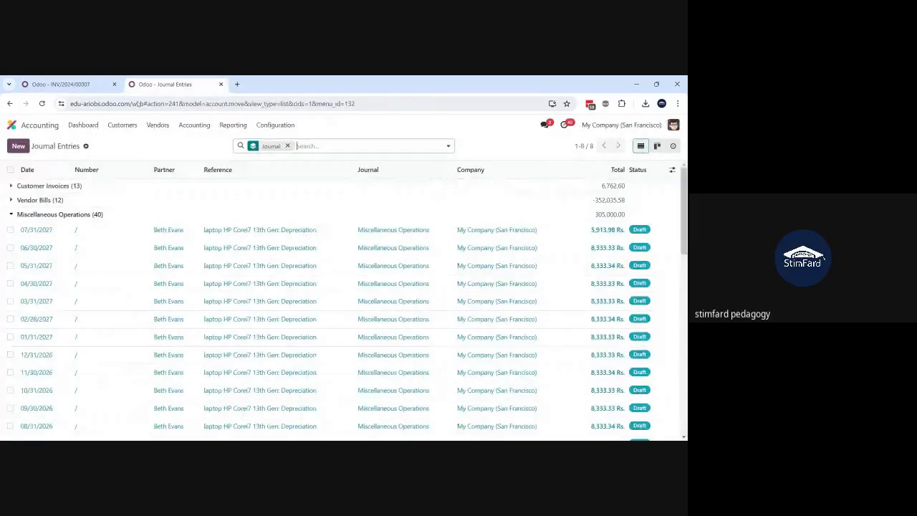
Step: Open the laptop vendor bill BILL/2024/07/0006 from the bills list and look over its details
left_click(158, 125)
left_click(161, 143)
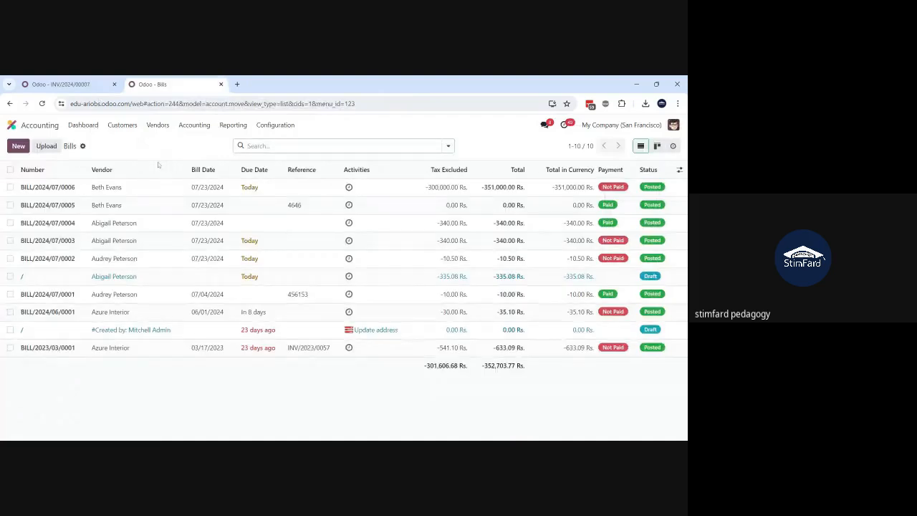
left_click(154, 187)
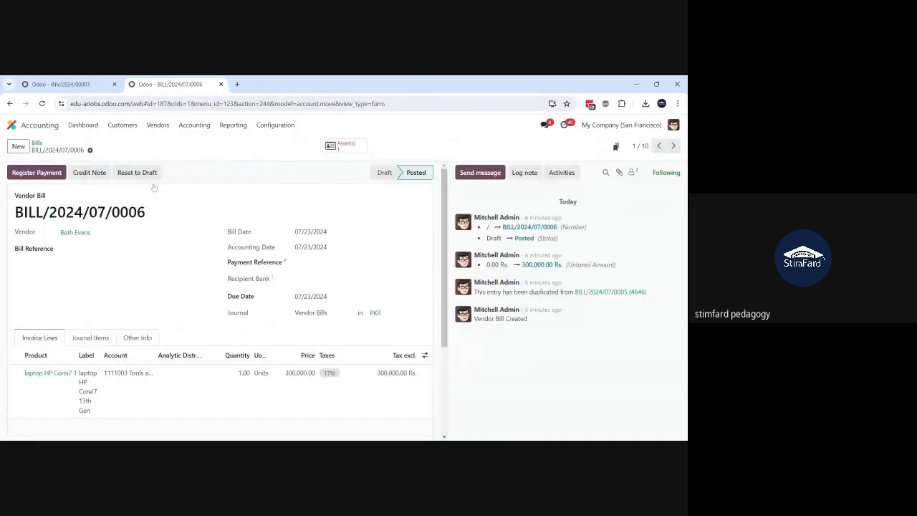
scroll(153, 187, "down", 2)
scroll(154, 187, "up", 2)
Step: Return to the Accounting dashboard and look over all of its journal cards
left_click(12, 127)
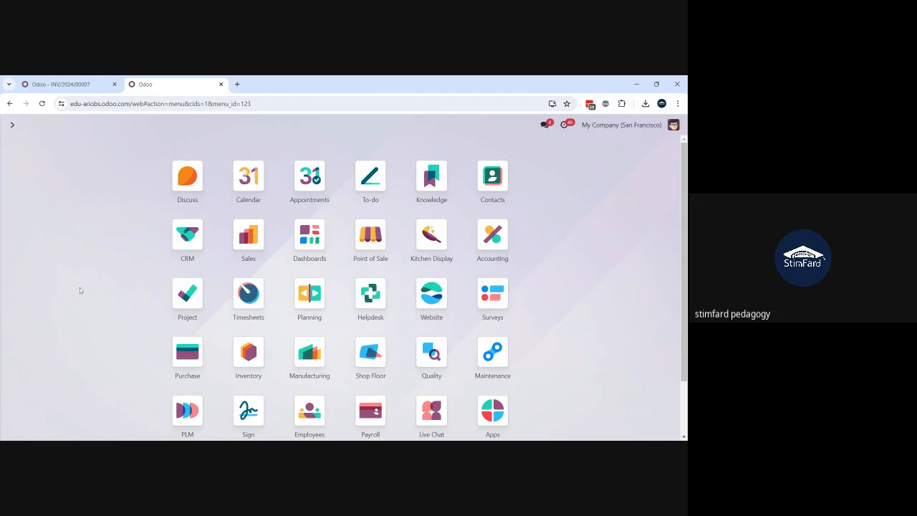
type("accoun")
key("Return")
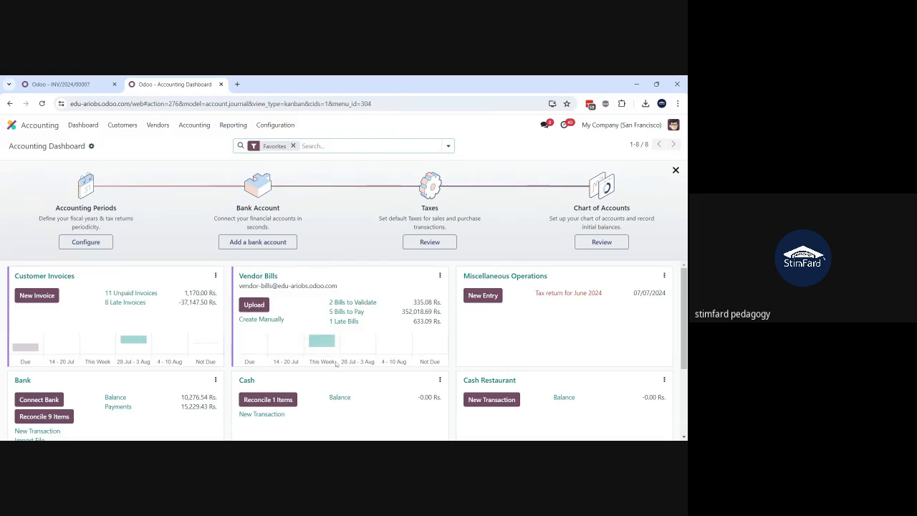
scroll(333, 363, "down", 2)
scroll(333, 363, "up", 2)
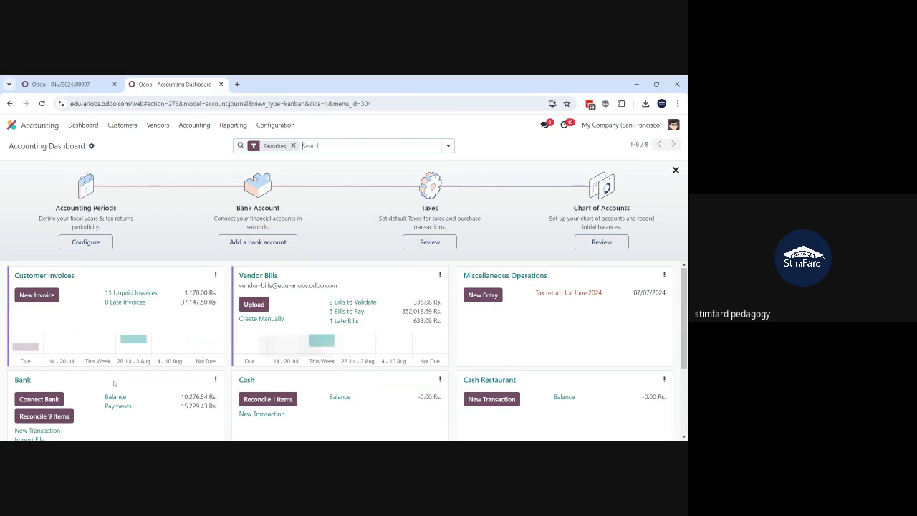
scroll(114, 384, "down", 1)
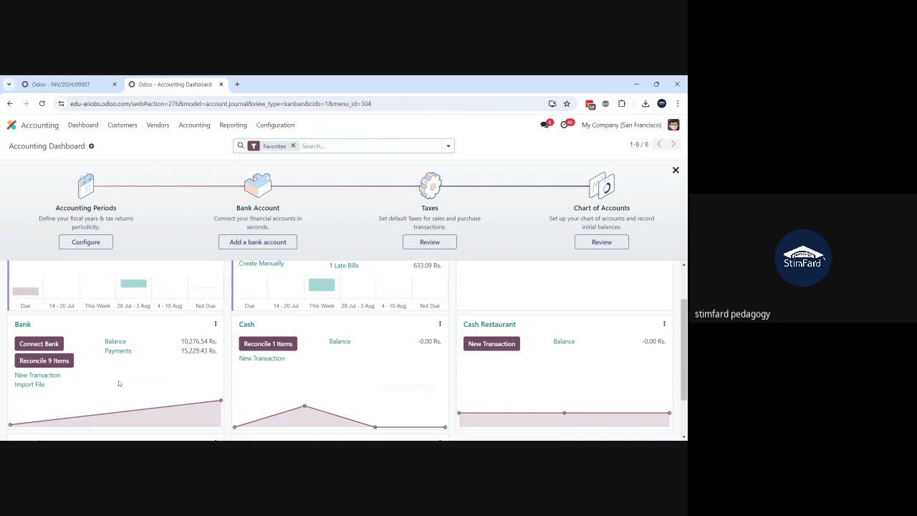
scroll(119, 383, "down", 1)
scroll(344, 351, "up", 2)
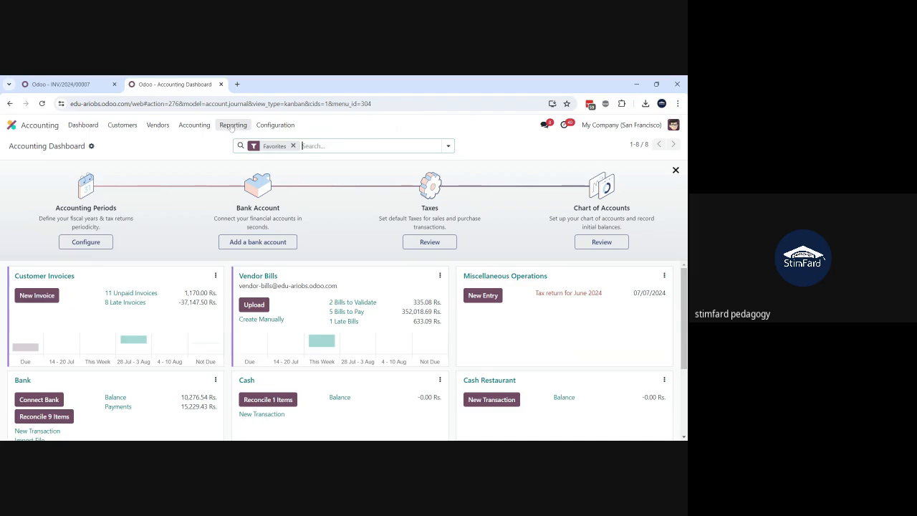
scroll(311, 316, "down", 3)
scroll(311, 316, "up", 3)
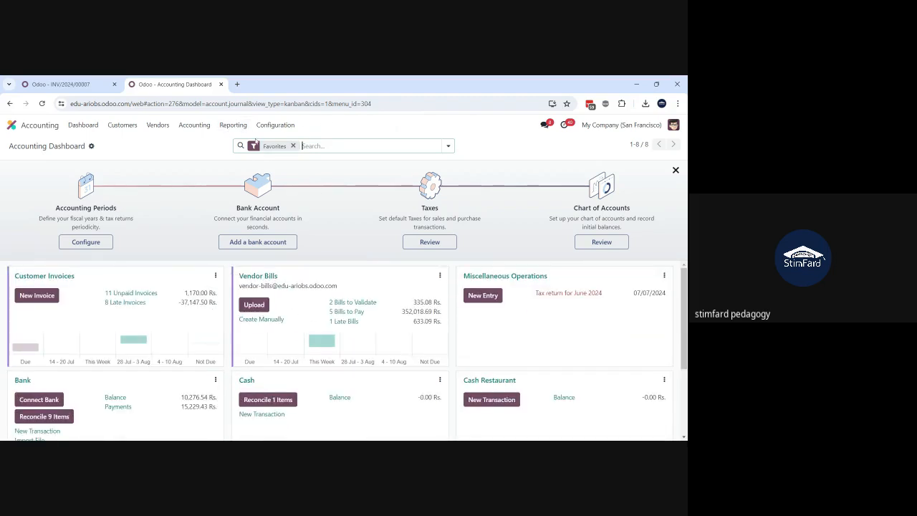
left_click(272, 127)
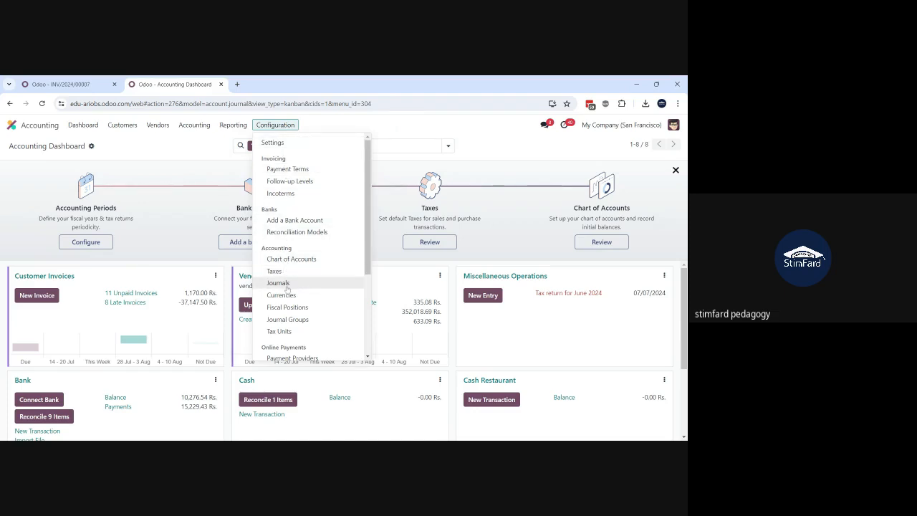
left_click(180, 154)
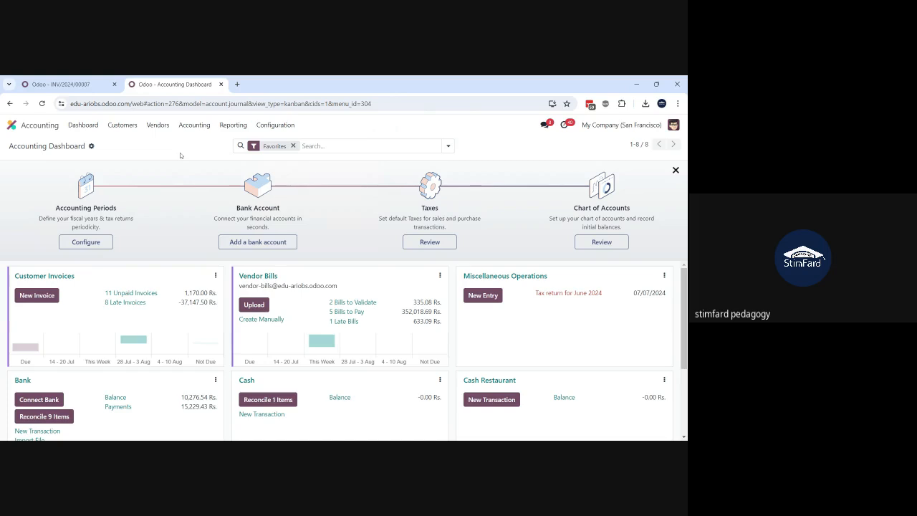
Step: Open the Balance Sheet report and review its assets, liabilities and equity sections
left_click(233, 126)
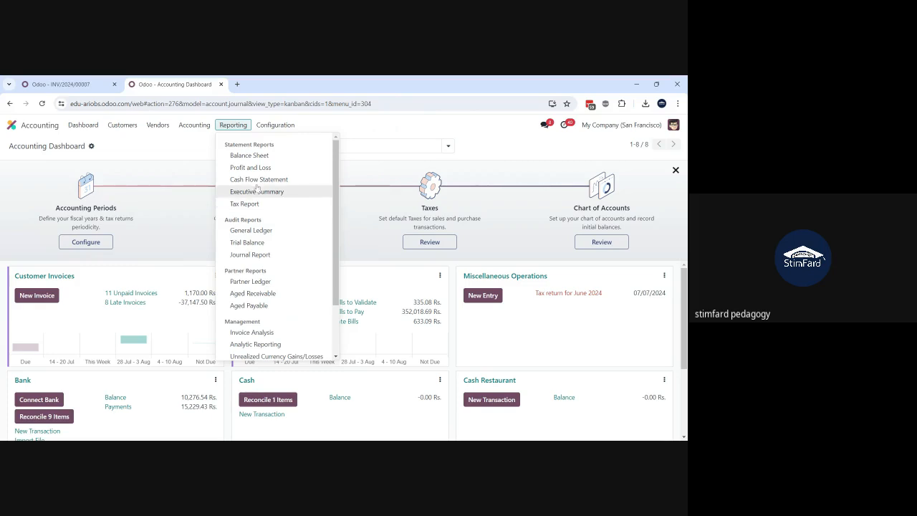
left_click(256, 157)
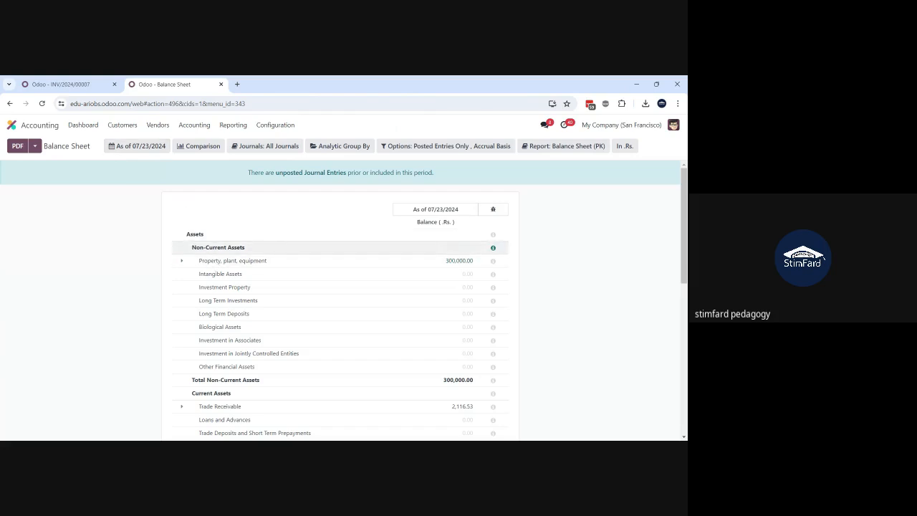
scroll(222, 312, "down", 3)
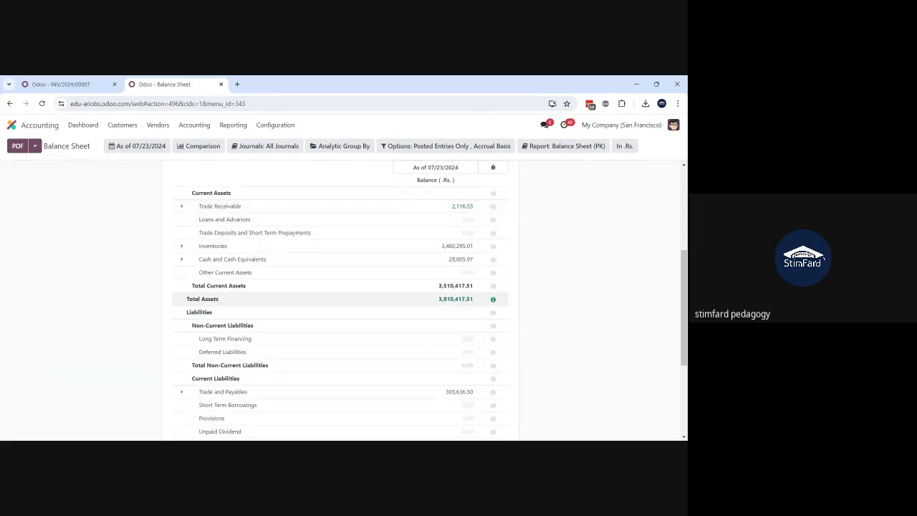
scroll(213, 324, "down", 1)
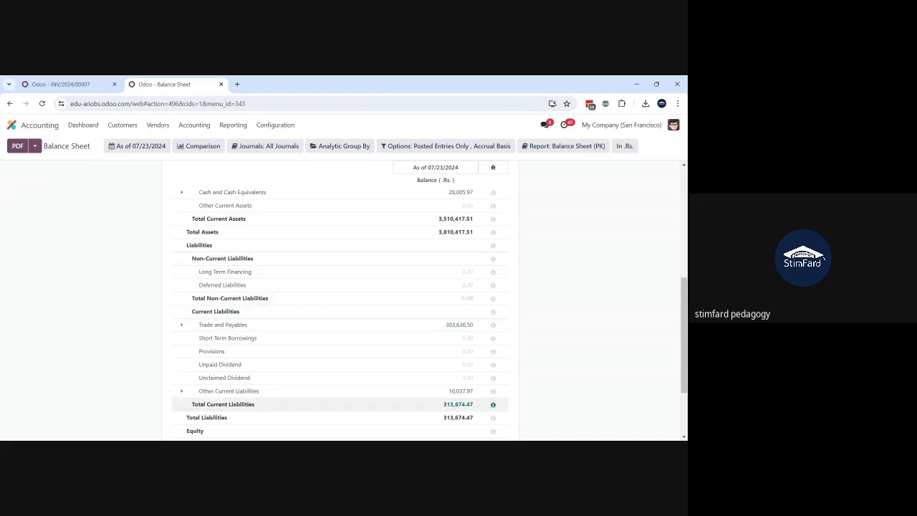
scroll(286, 404, "down", 2)
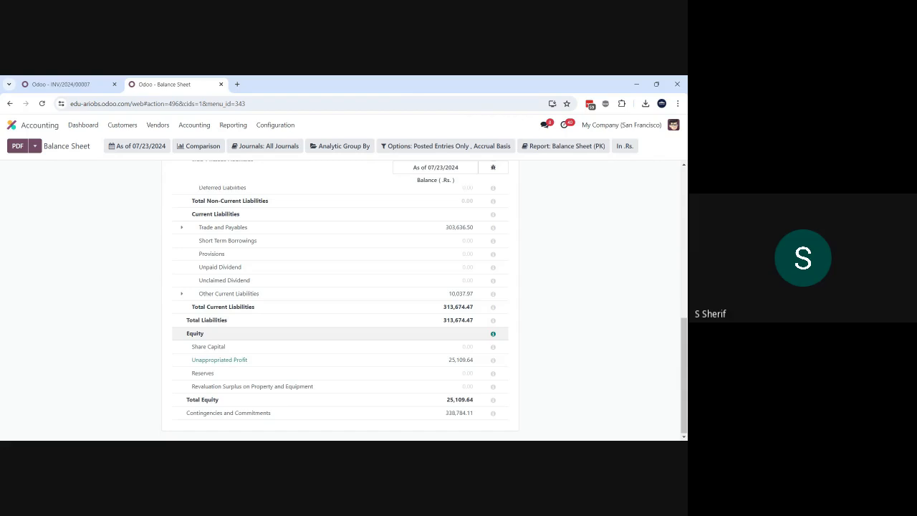
scroll(341, 333, "up", 10)
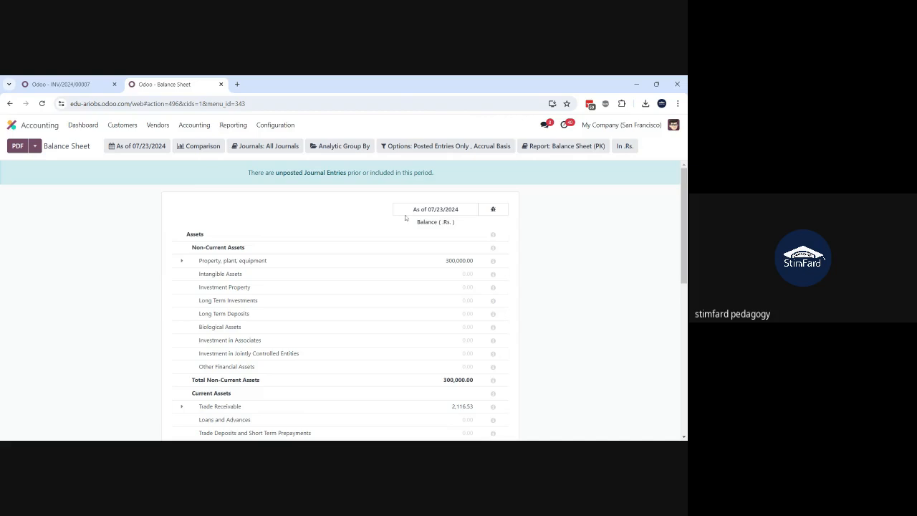
left_click(134, 148)
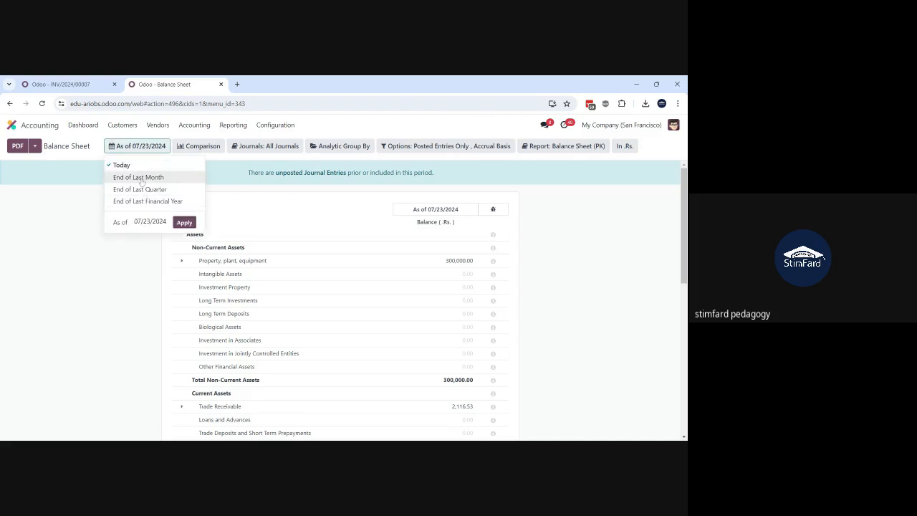
left_click(151, 223)
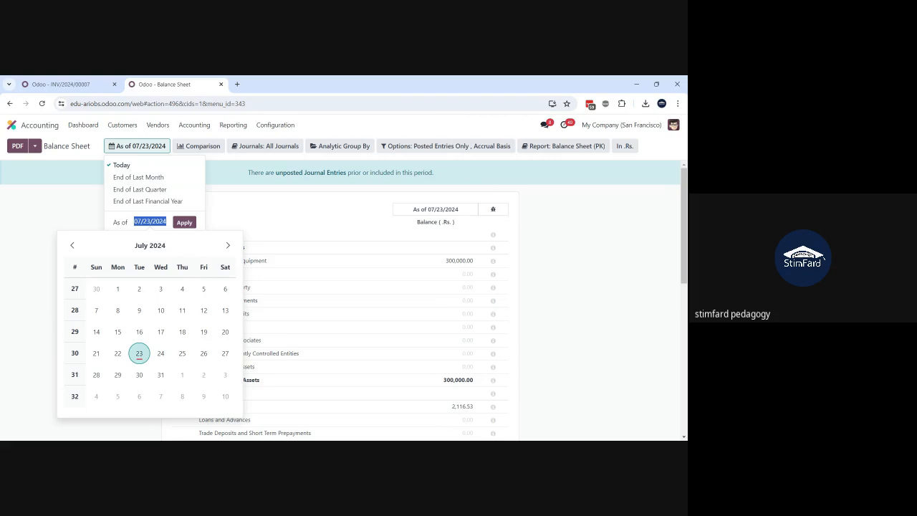
left_click(258, 186)
Step: Add a comparison with the same period last year to the Balance Sheet, using 1 period
left_click(191, 151)
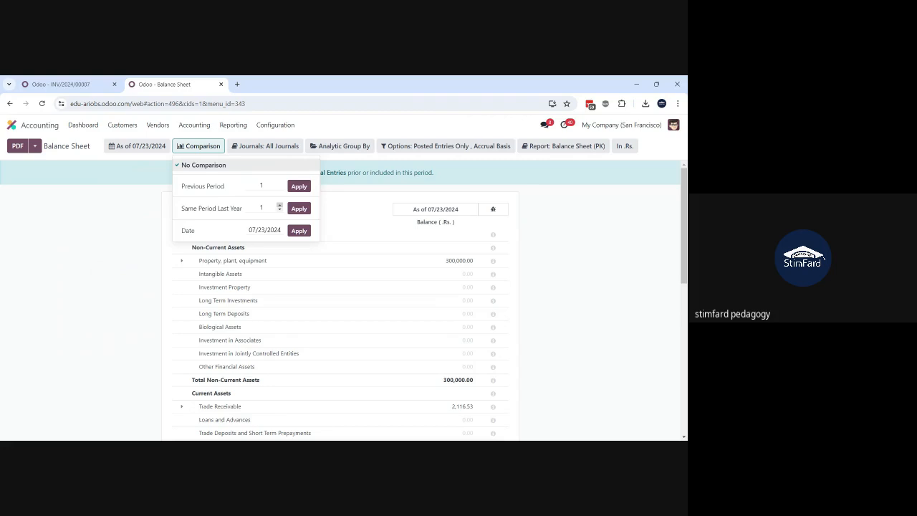
left_click(299, 208)
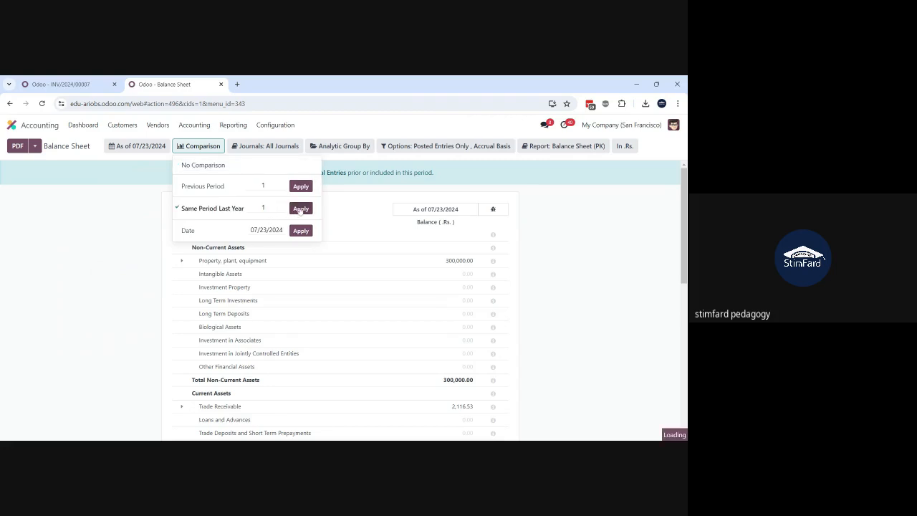
left_click(574, 235)
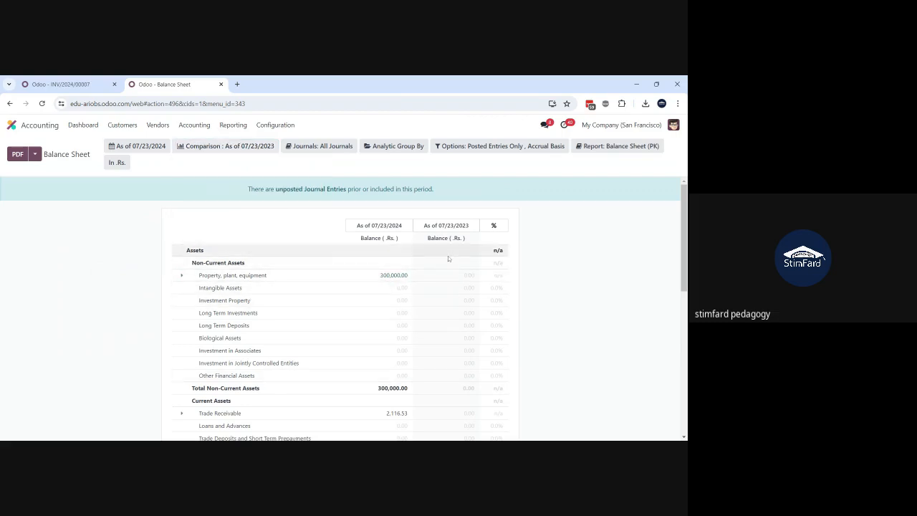
Step: Look over the Balance Sheet's asset lines side by side with the same period last year
scroll(443, 372, "down", 3)
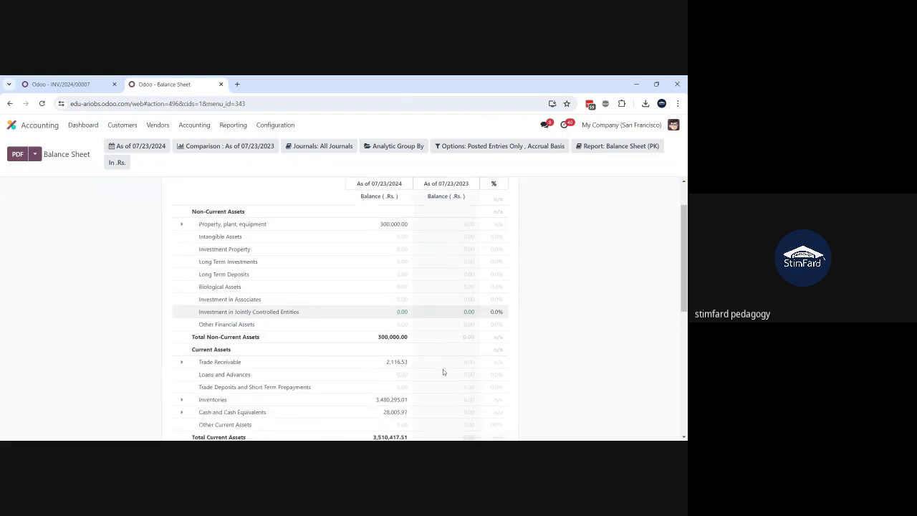
scroll(442, 370, "up", 3)
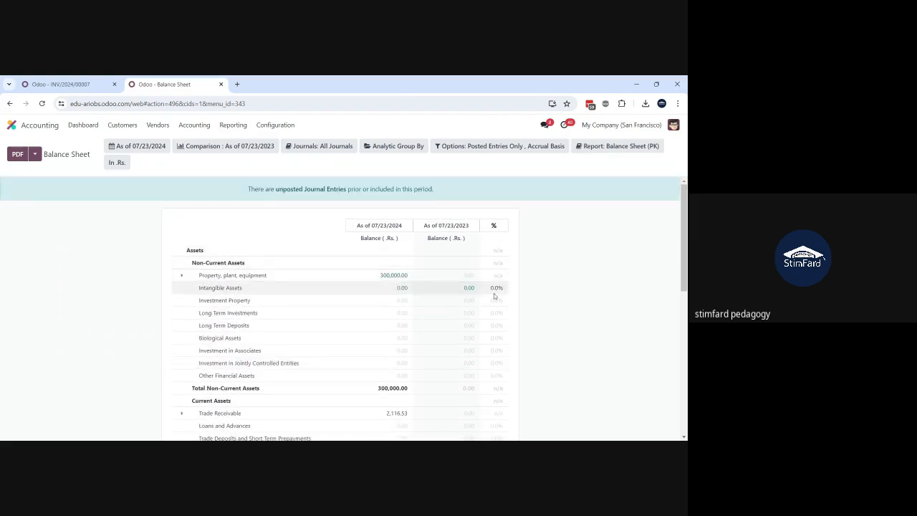
scroll(344, 309, "down", 2)
scroll(344, 309, "up", 2)
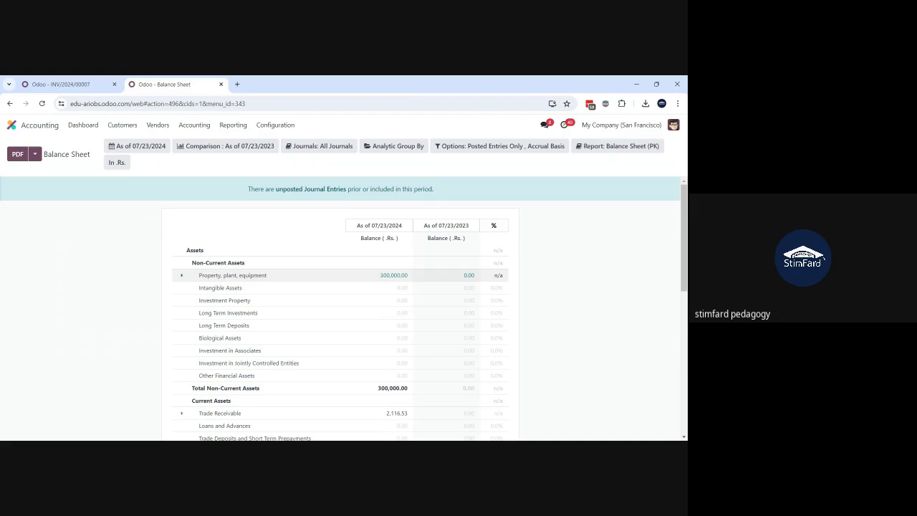
Step: Switch the Balance Sheet date to End of Last Month, and set it back to Today
left_click(231, 147)
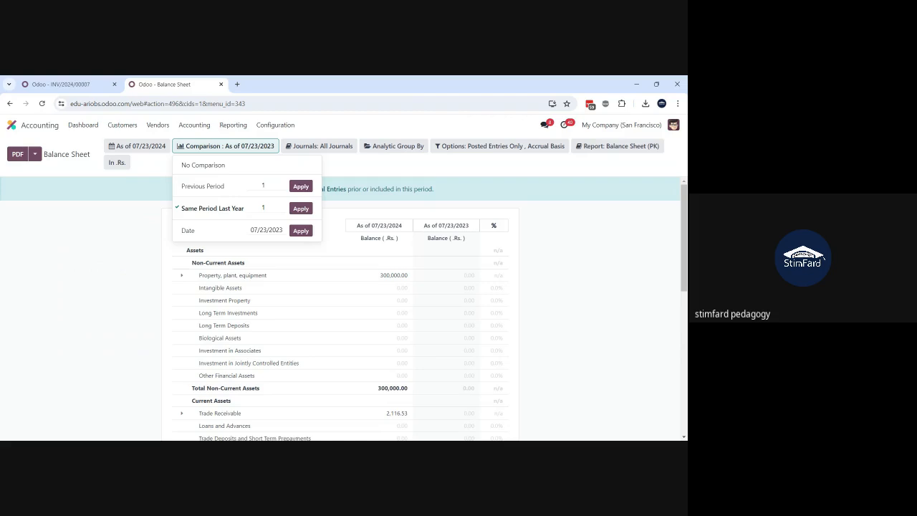
left_click(153, 147)
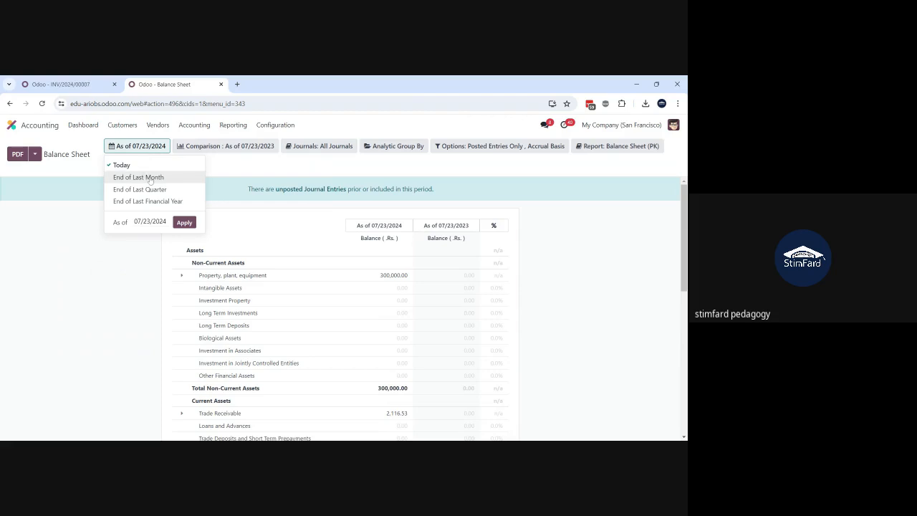
left_click(150, 178)
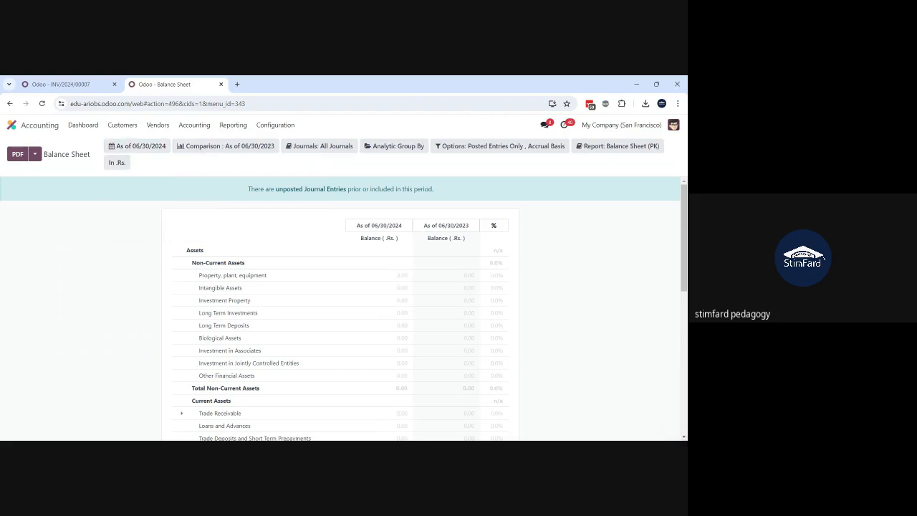
left_click(146, 147)
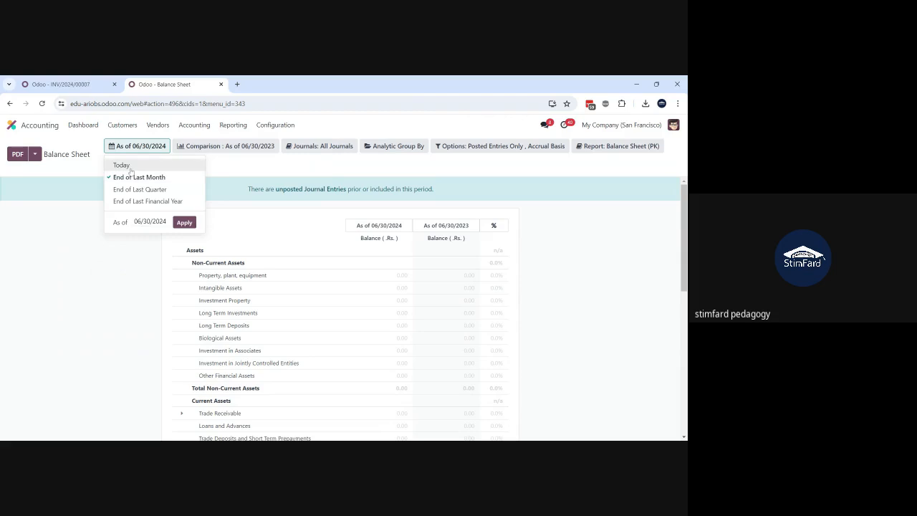
left_click(122, 165)
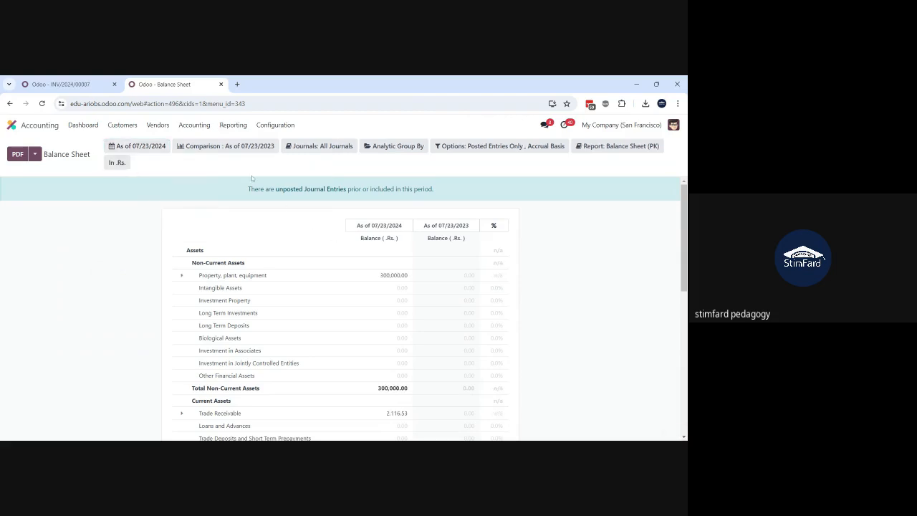
Step: Change the Balance Sheet comparison to Previous Period with 1 period and review the report down to equity
left_click(226, 147)
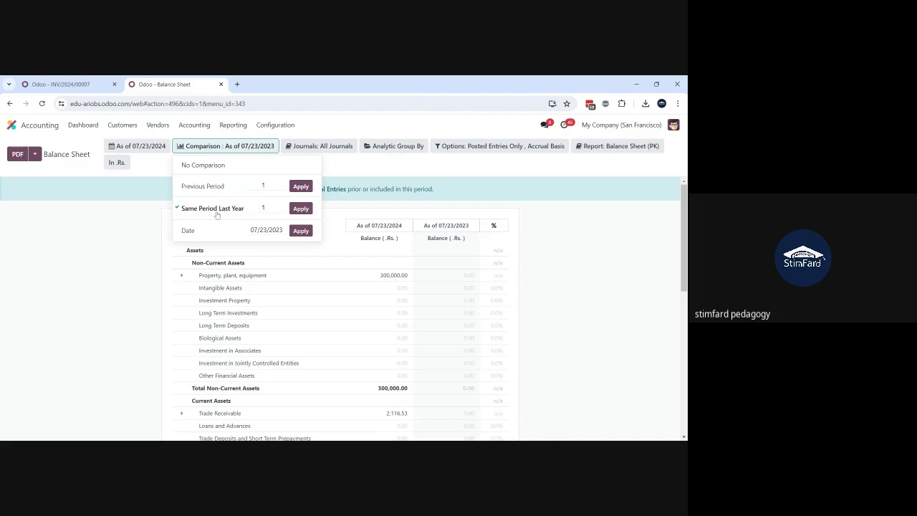
left_click(300, 186)
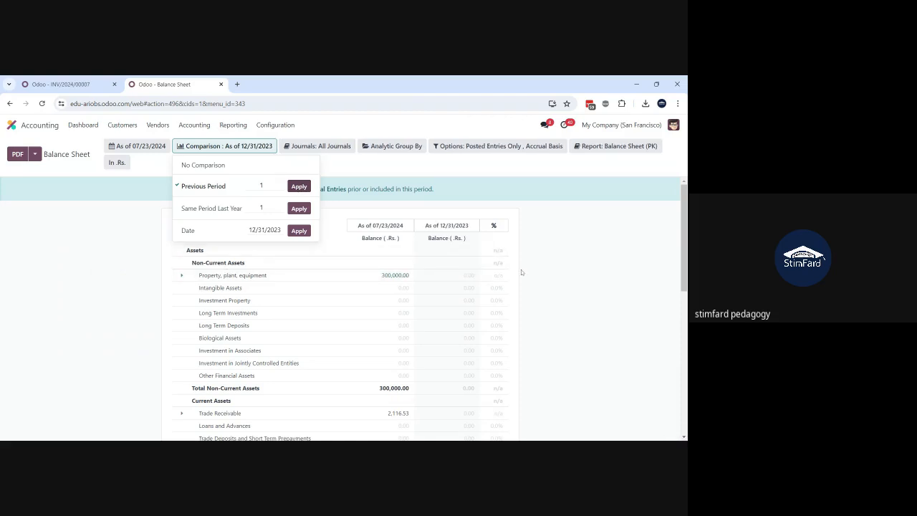
left_click(566, 258)
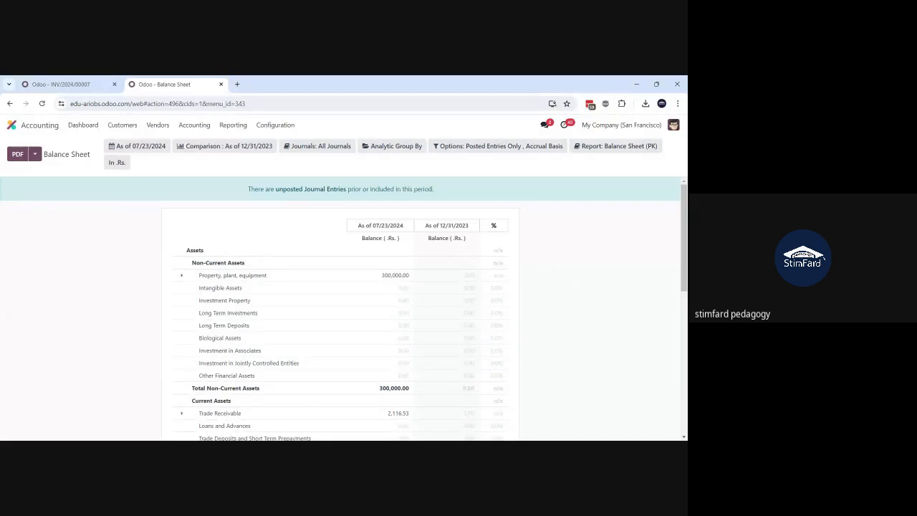
scroll(455, 305, "down", 8)
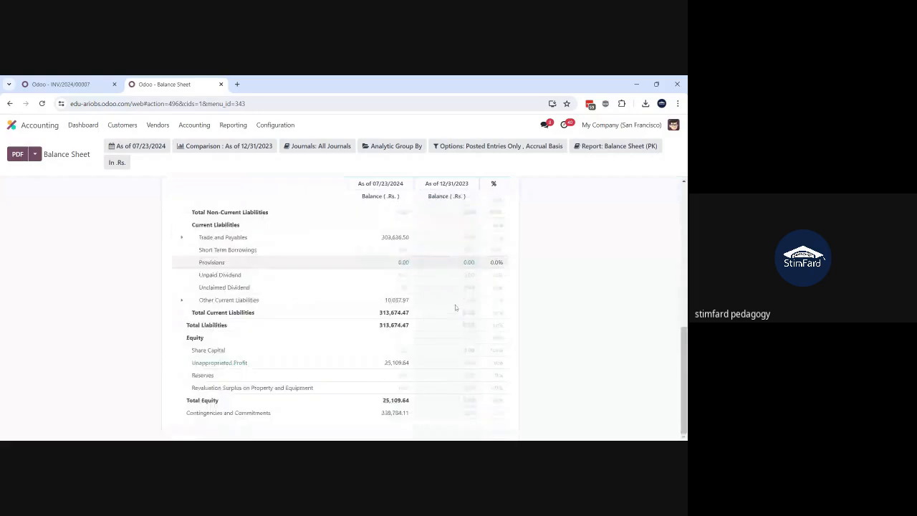
scroll(455, 307, "up", 10)
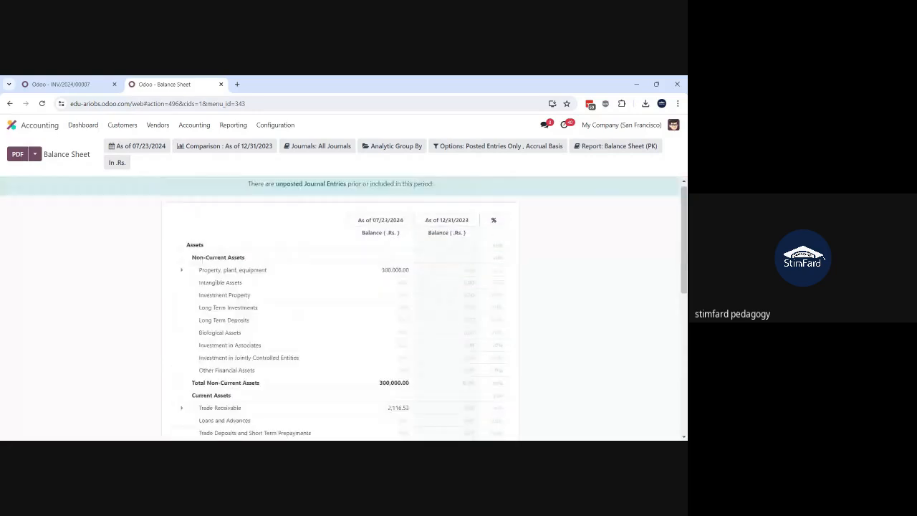
scroll(565, 271, "up", 1)
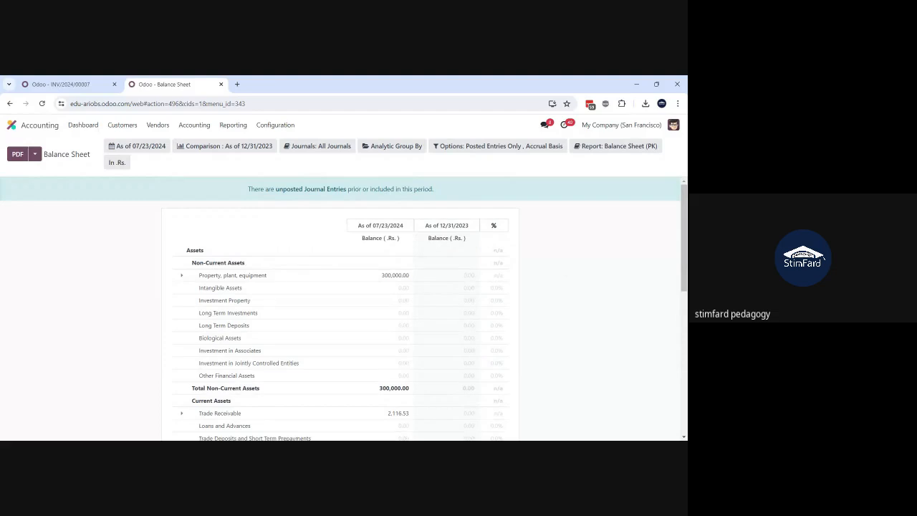
Step: Examine the Balance Sheet's available journal filters, entry options and report variants without changing any of them
left_click(313, 147)
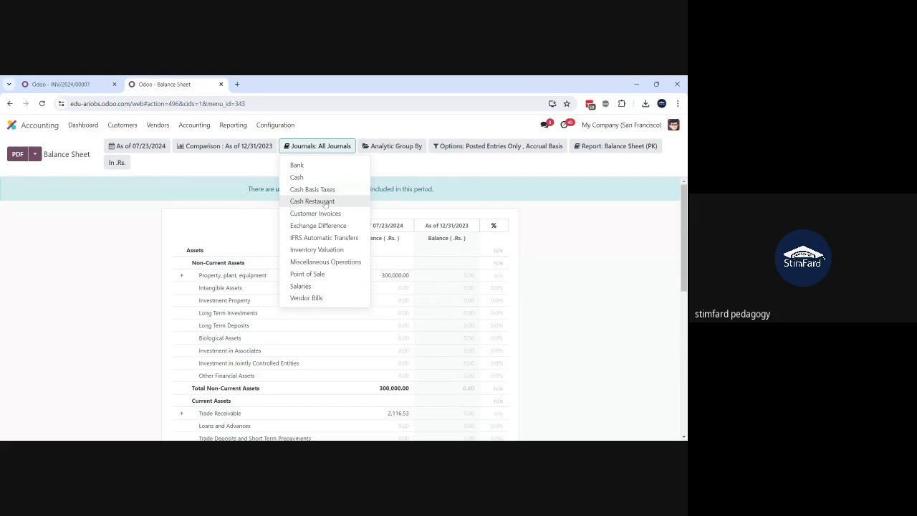
left_click(486, 146)
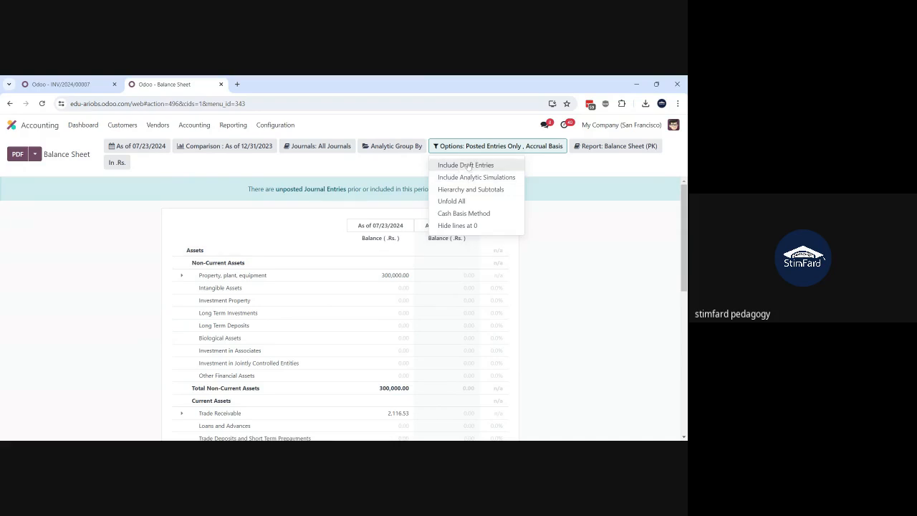
left_click(581, 144)
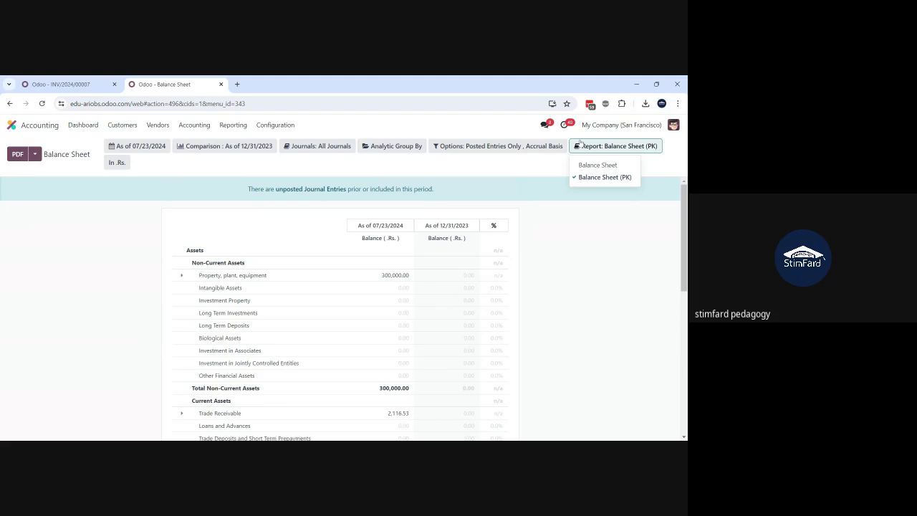
left_click(543, 167)
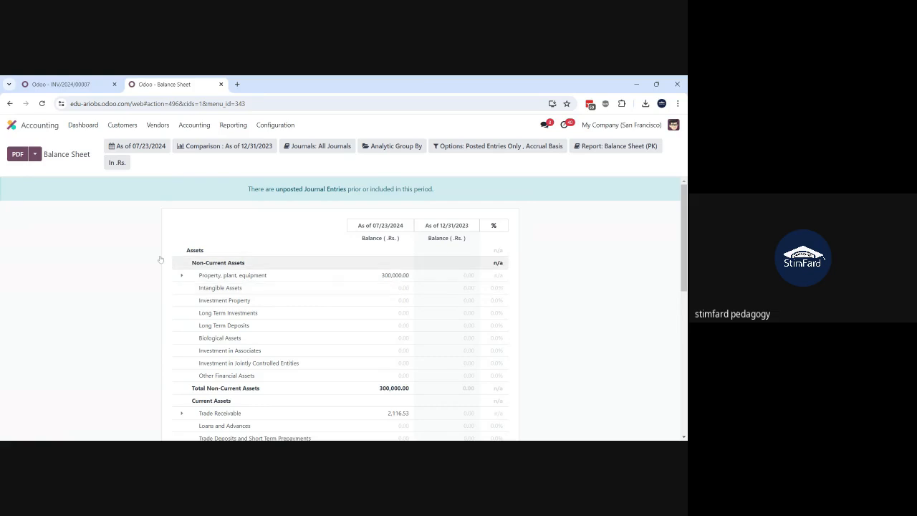
Step: Check the file formats offered for saving the Balance Sheet as a document, and cancel the export
left_click(35, 155)
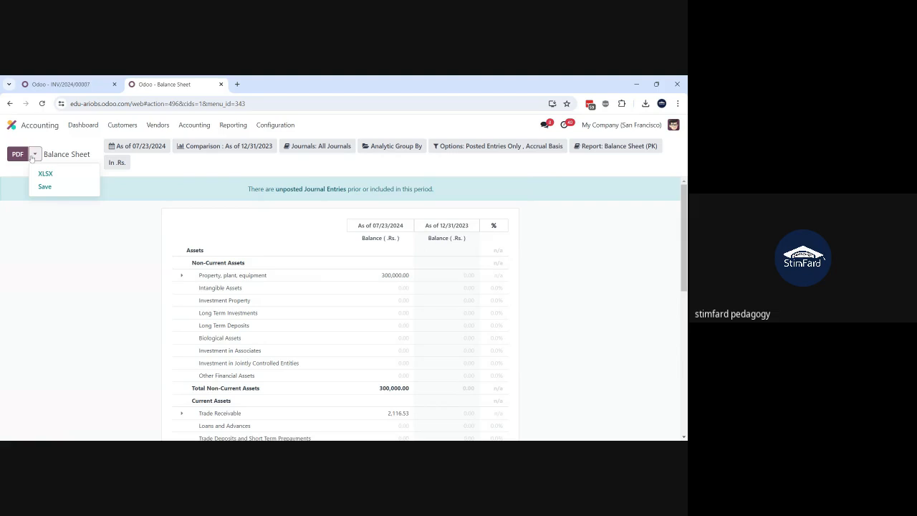
left_click(44, 186)
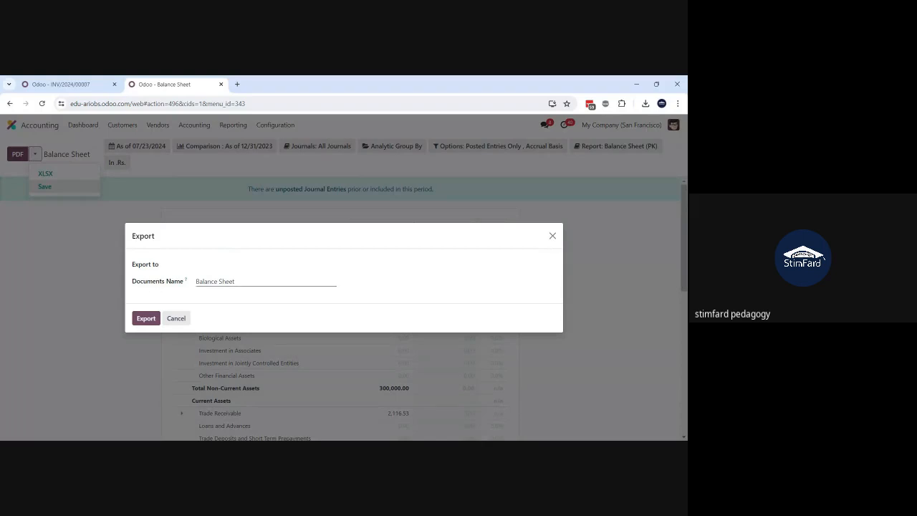
left_click(360, 264)
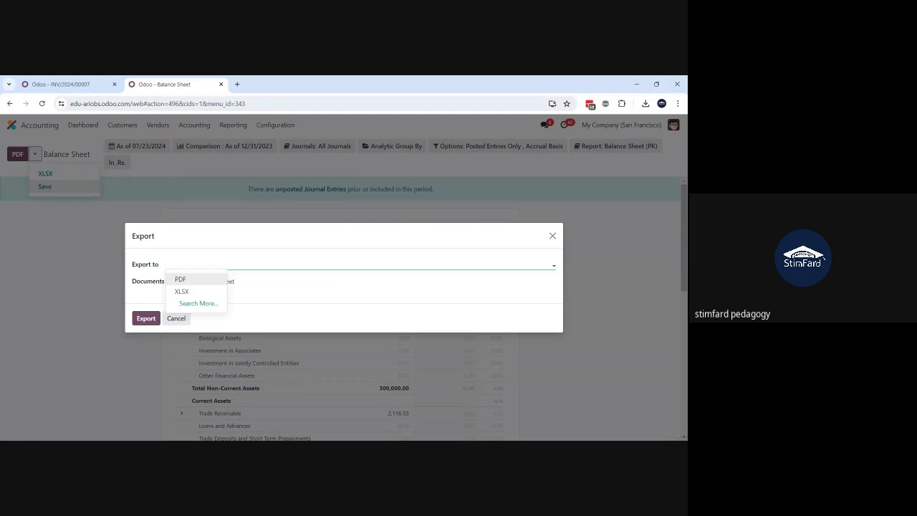
left_click(234, 239)
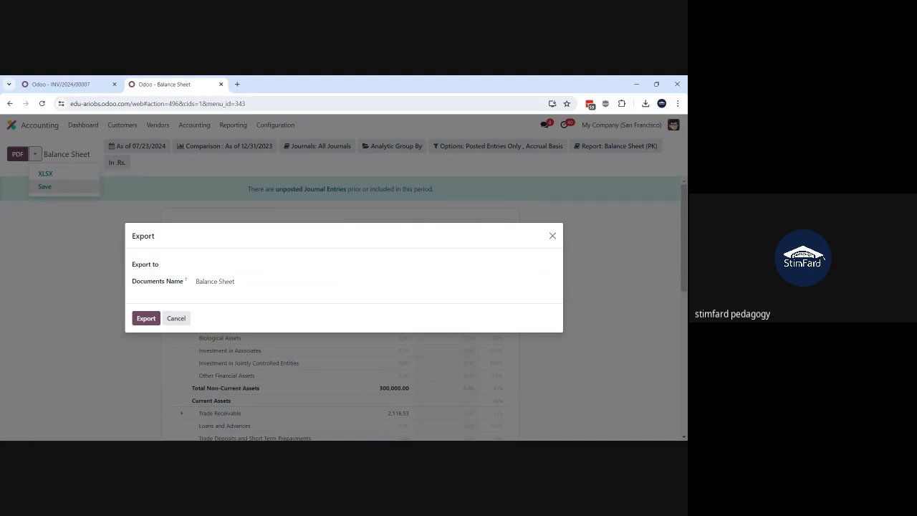
left_click(176, 318)
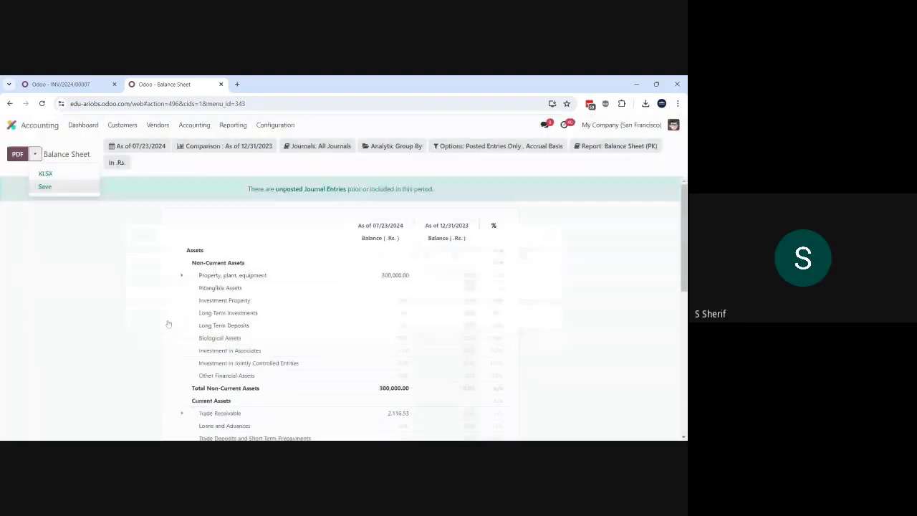
left_click(131, 199)
Step: Open the Profit and Loss report and set its period to This Month
left_click(228, 129)
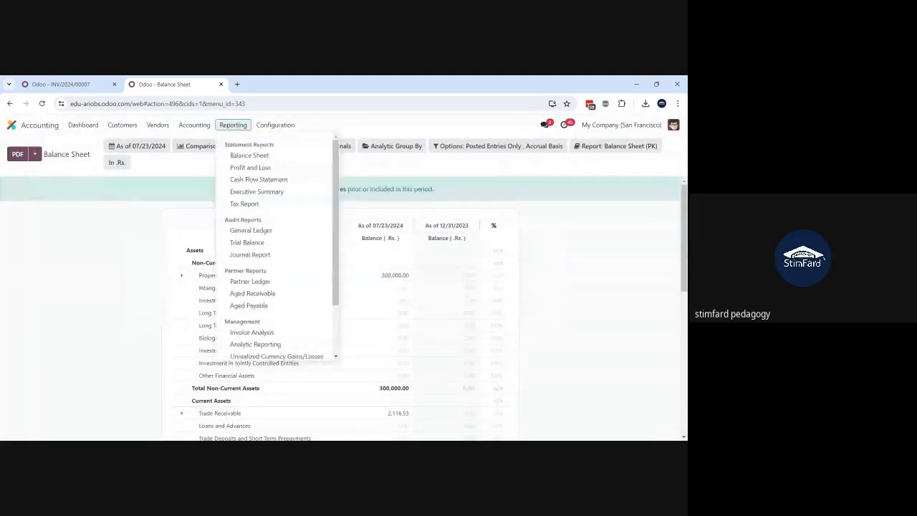
left_click(246, 171)
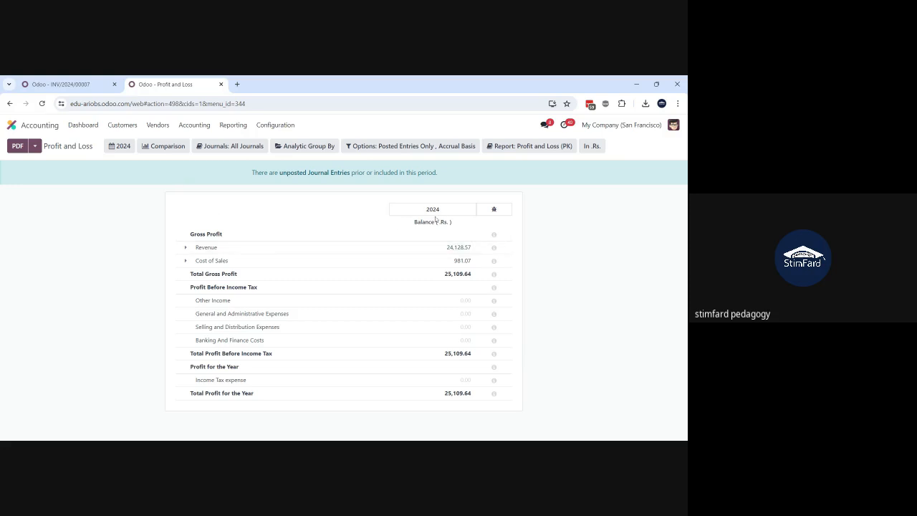
left_click(119, 146)
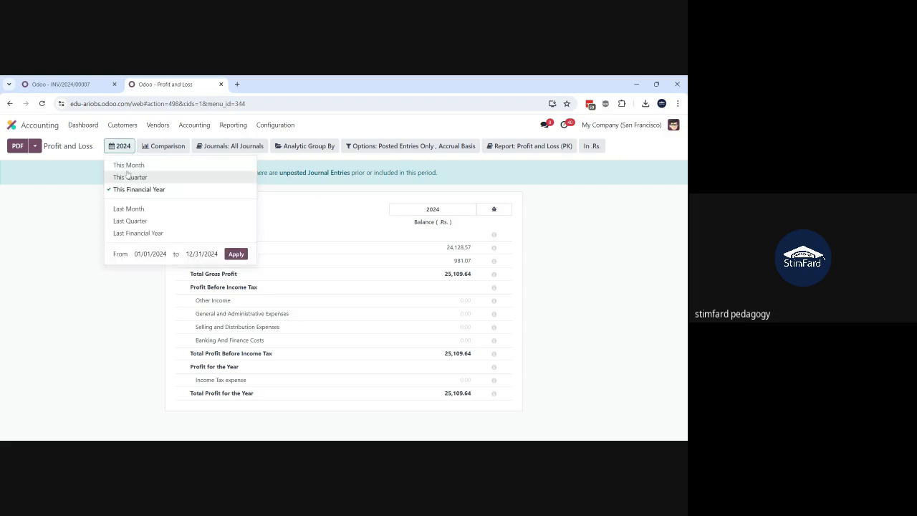
left_click(129, 177)
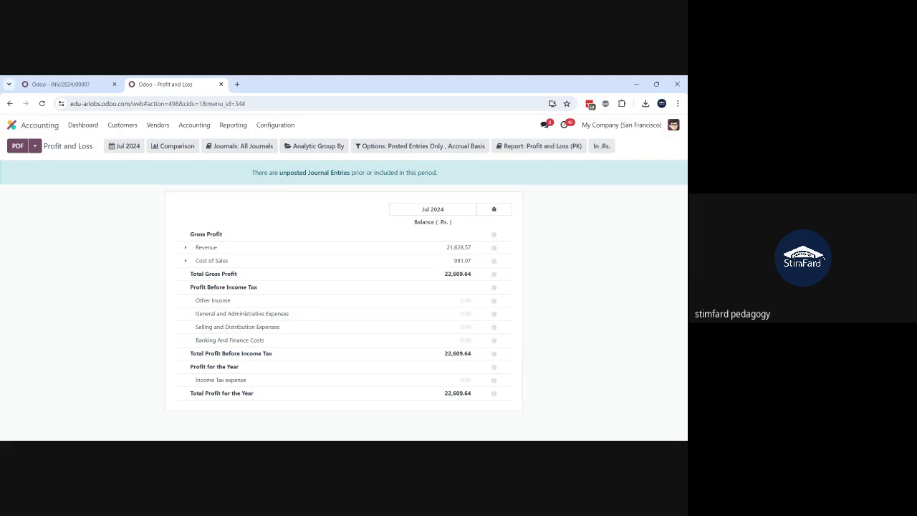
Step: Add a Previous Period comparison with 1 period to the Profit and Loss report
left_click(163, 145)
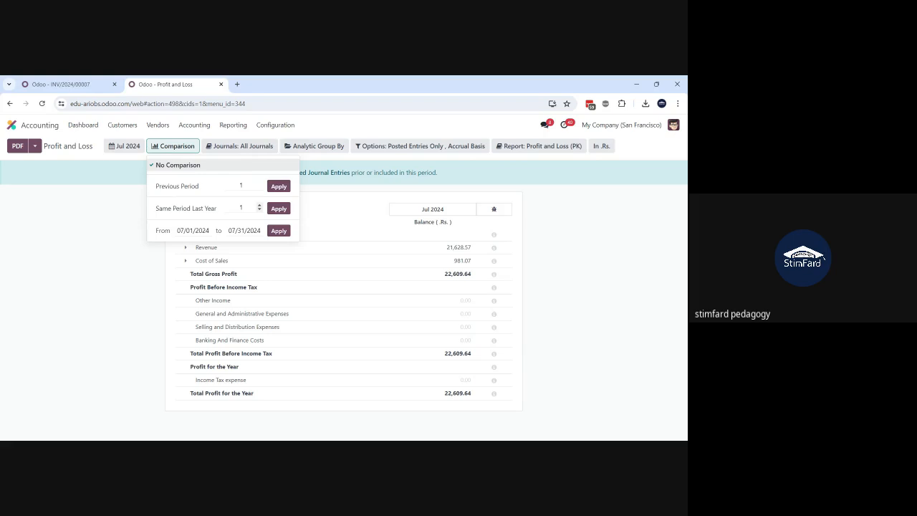
left_click(277, 187)
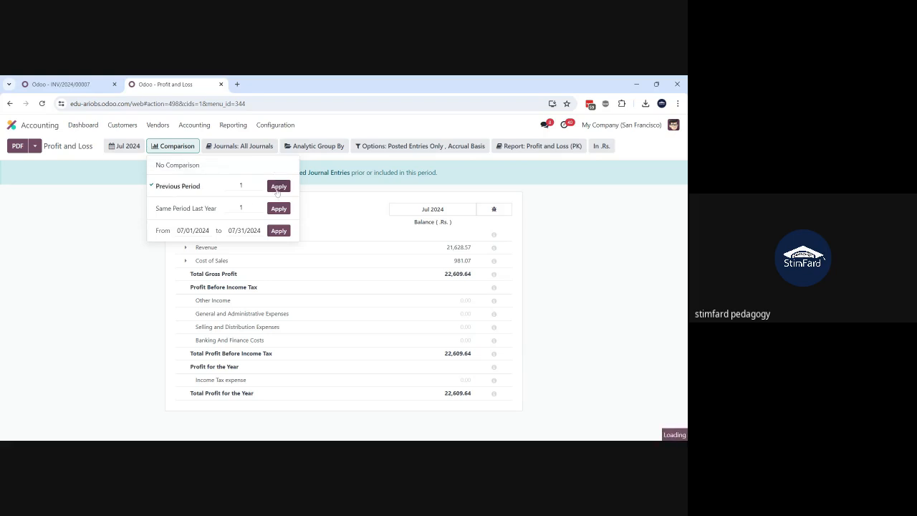
left_click(569, 247)
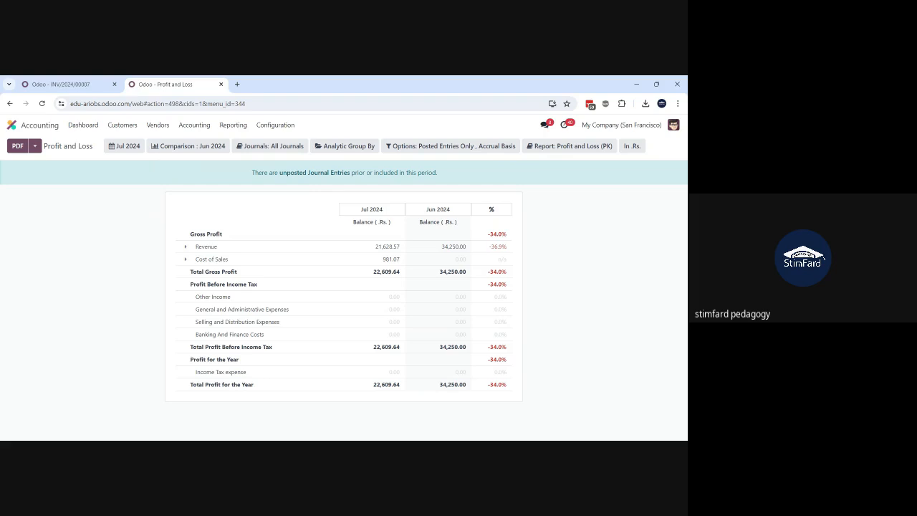
Step: Extend the Profit and Loss comparison to 6 previous periods and check the report's export choices
left_click(189, 147)
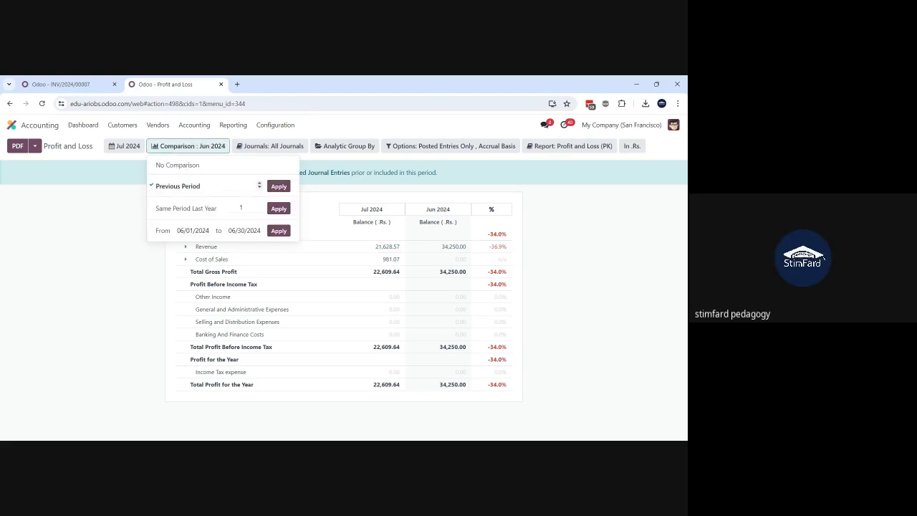
type("6")
left_click(280, 187)
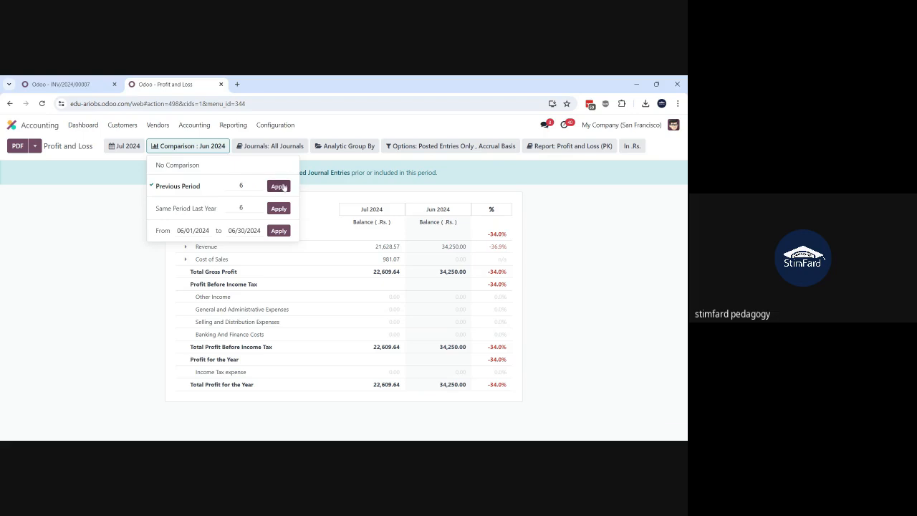
left_click(589, 251)
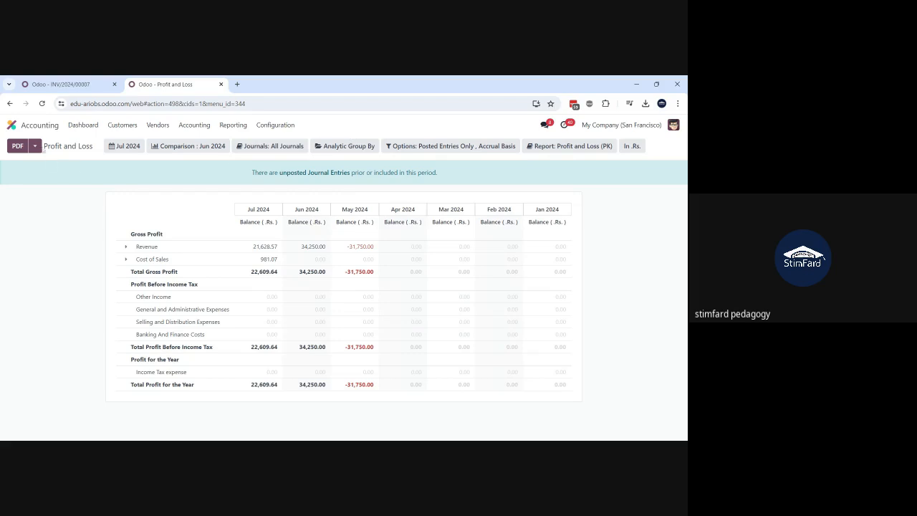
left_click(35, 146)
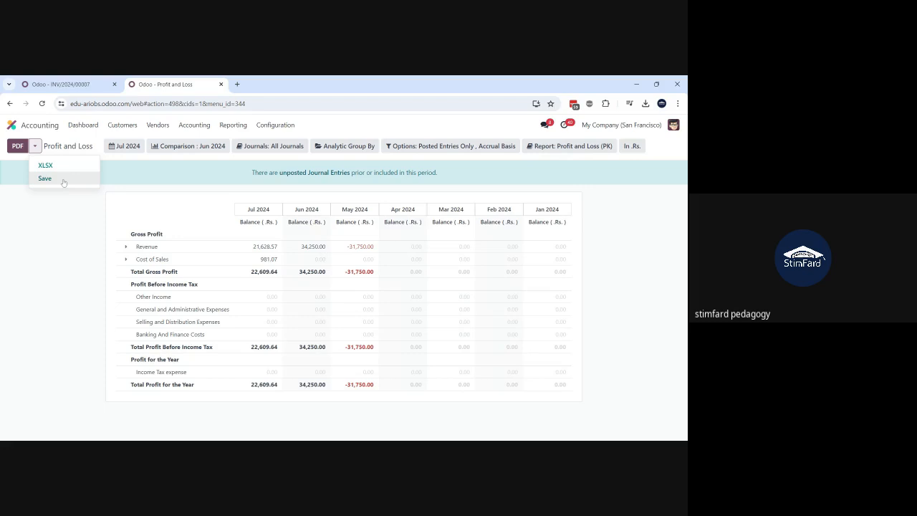
left_click(58, 248)
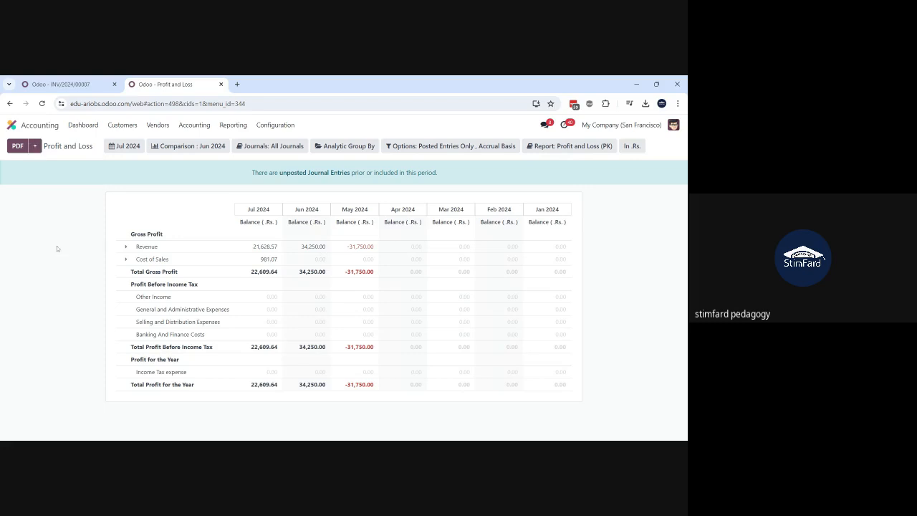
Step: Open the Cash Flow Statement, expand Advance Payments received from customers and review the statement through to the closing balance
left_click(232, 127)
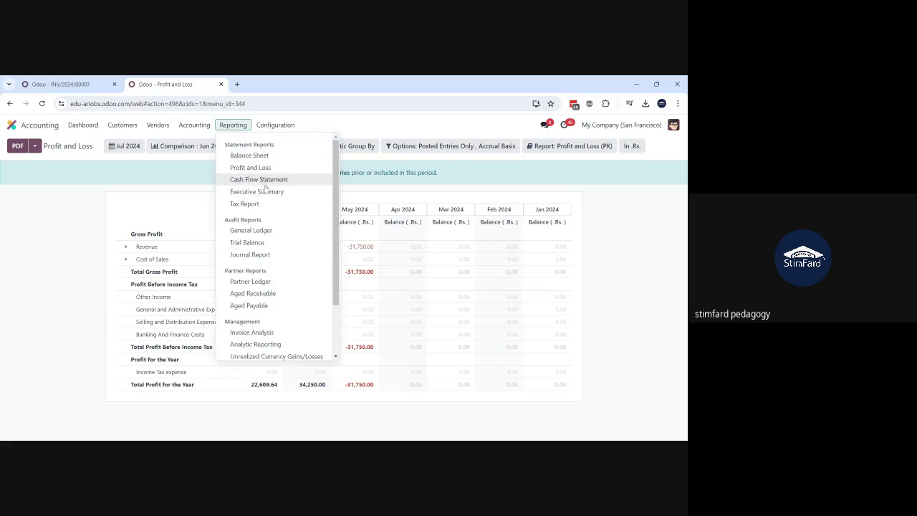
left_click(262, 181)
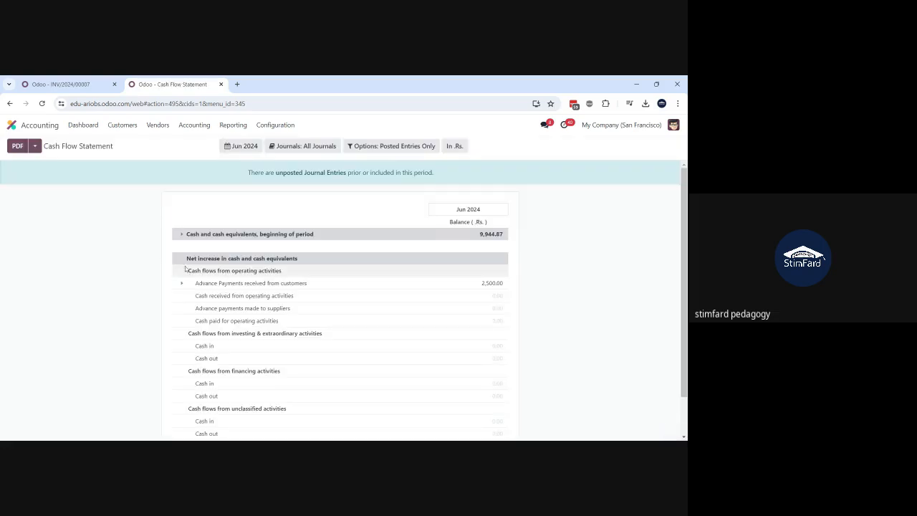
left_click(183, 283)
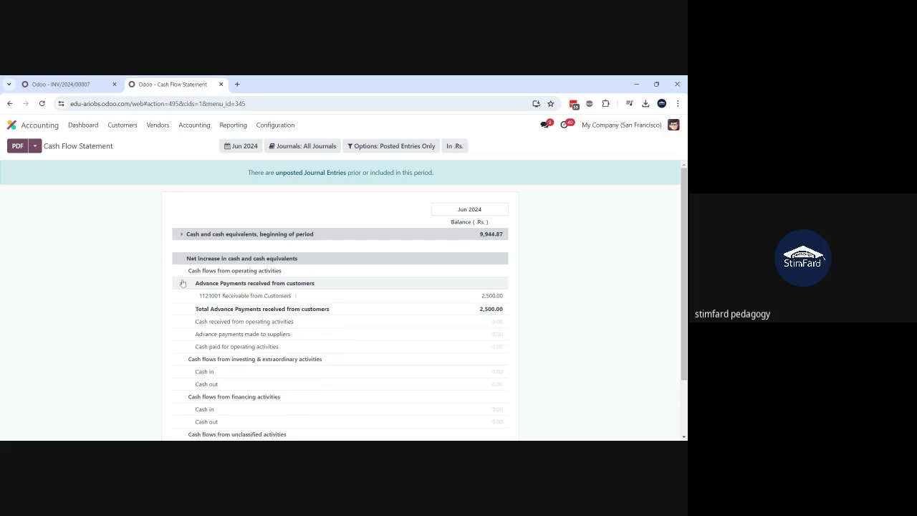
scroll(185, 334, "down", 2)
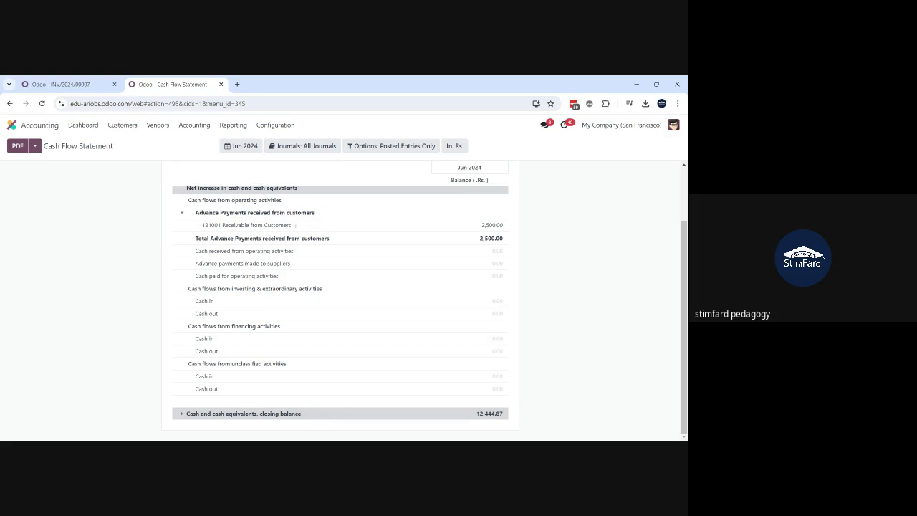
scroll(325, 334, "up", 2)
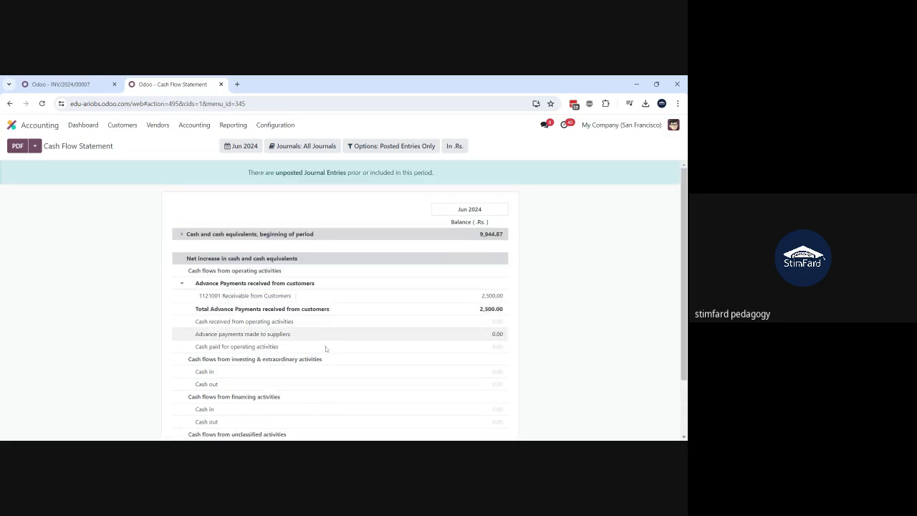
scroll(330, 406, "down", 2)
scroll(330, 406, "up", 2)
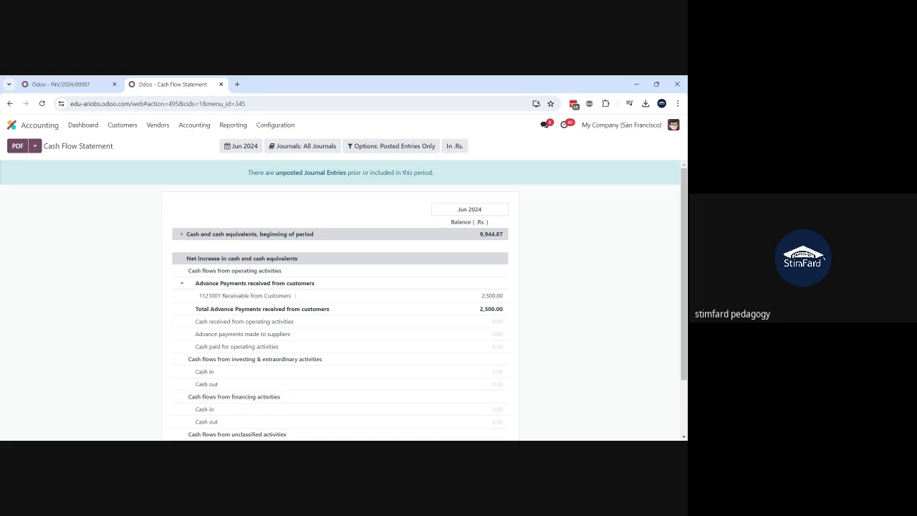
scroll(341, 315, "down", 2)
scroll(341, 315, "up", 2)
Step: Open the Executive Summary report and review its sections from Cash through to Position
left_click(234, 126)
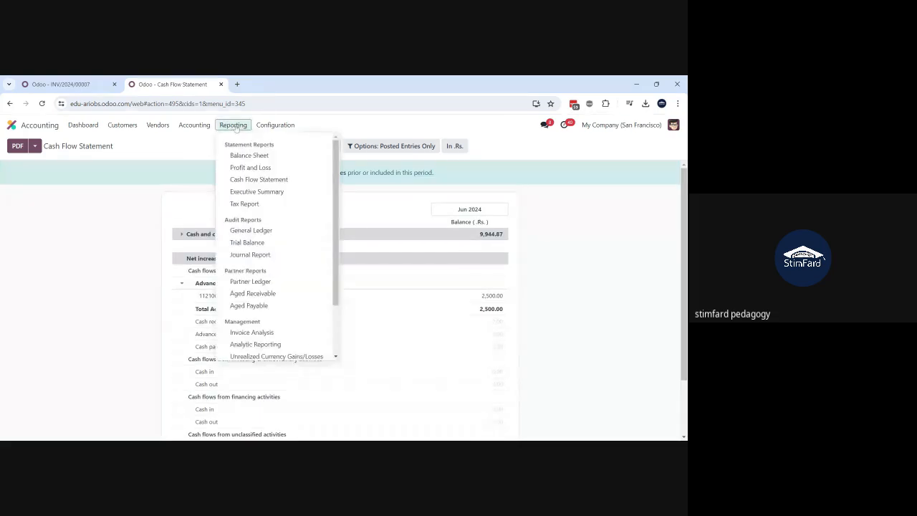
left_click(272, 192)
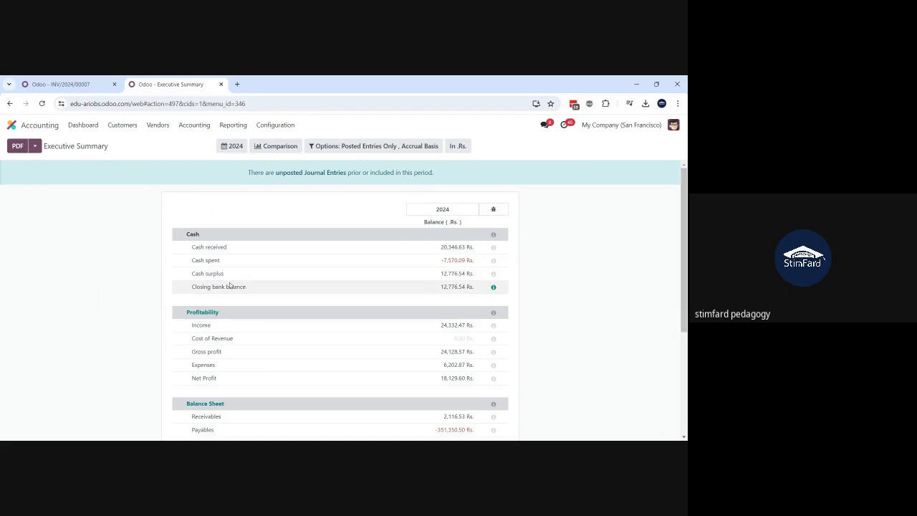
scroll(232, 307, "down", 2)
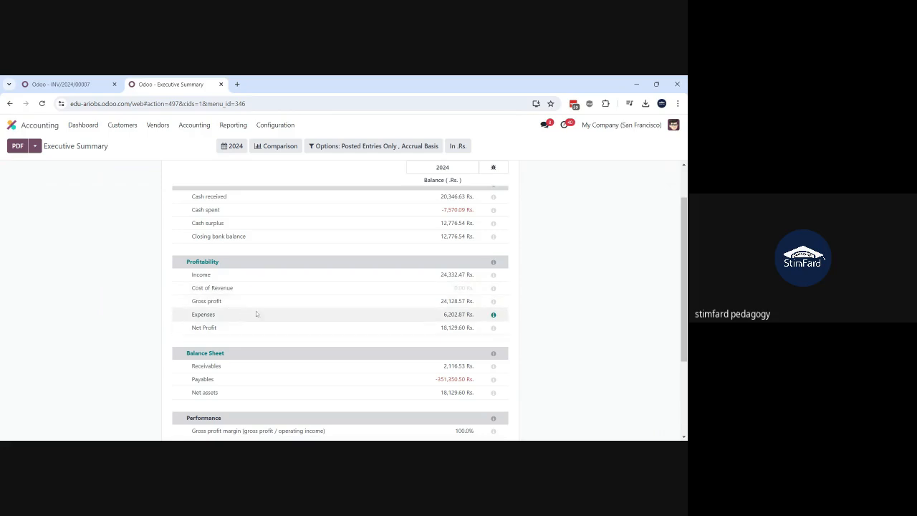
scroll(233, 321, "down", 2)
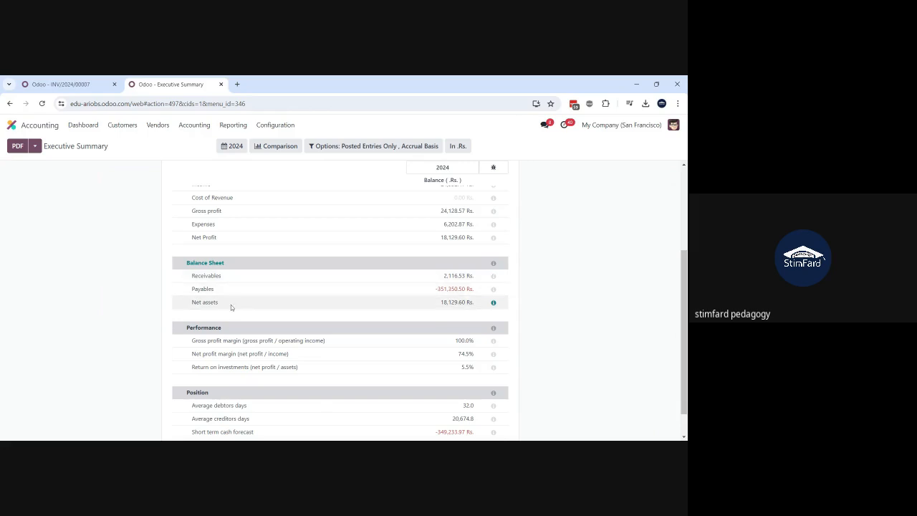
scroll(231, 305, "down", 1)
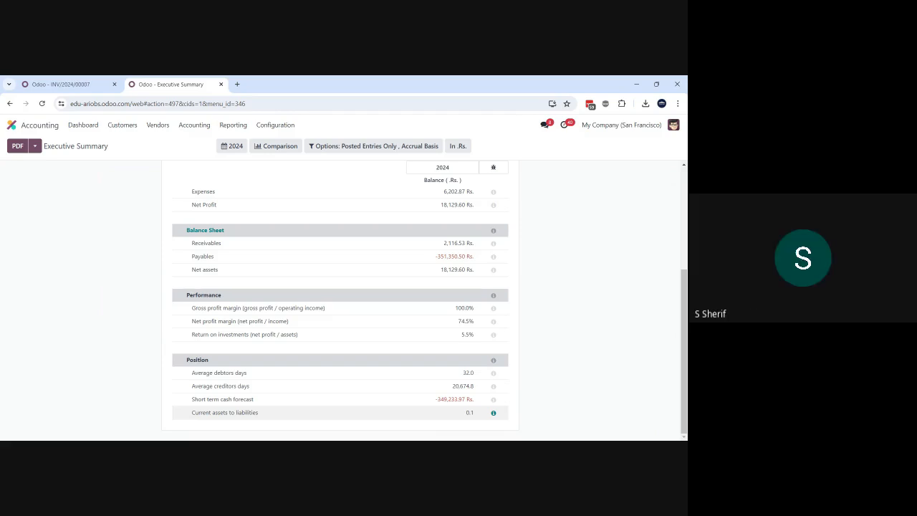
Step: Inspect the formula details behind Average debtors days in the Executive Summary, close them and look over the report again
left_click(494, 373)
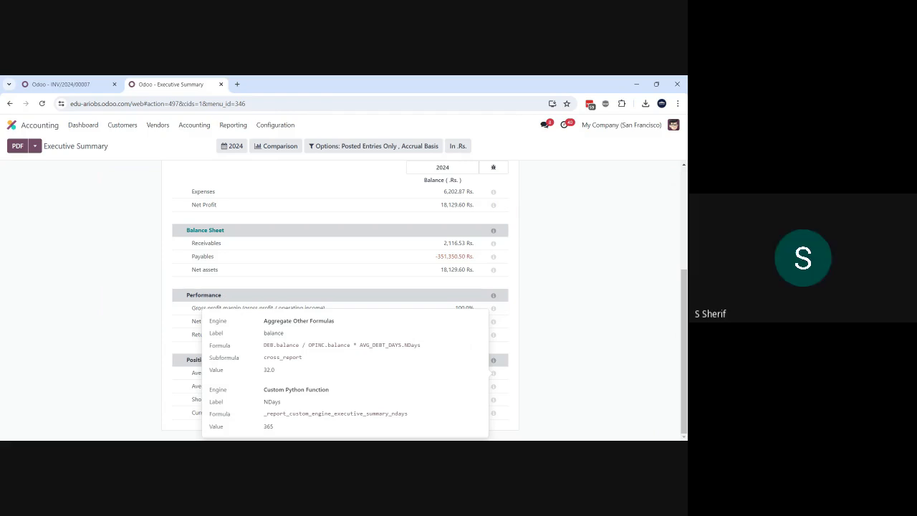
left_click(534, 368)
scroll(413, 230, "up", 2)
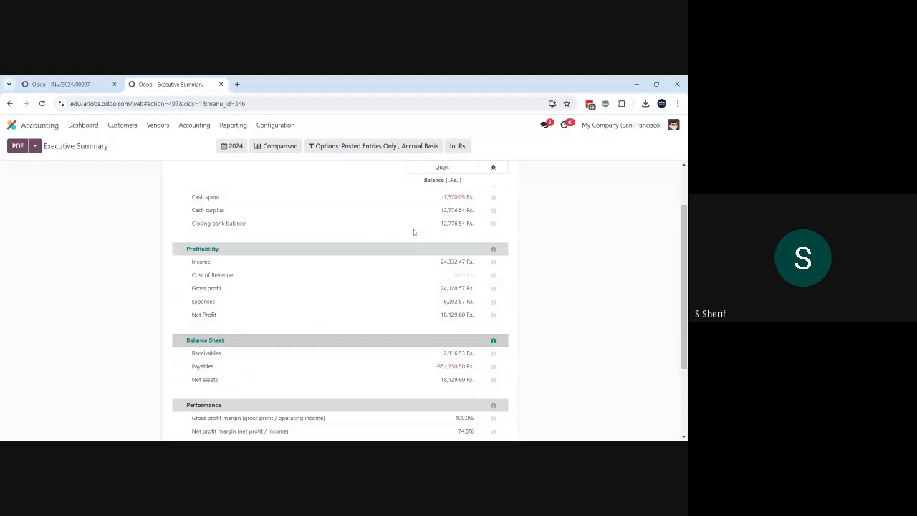
scroll(414, 229, "down", 3)
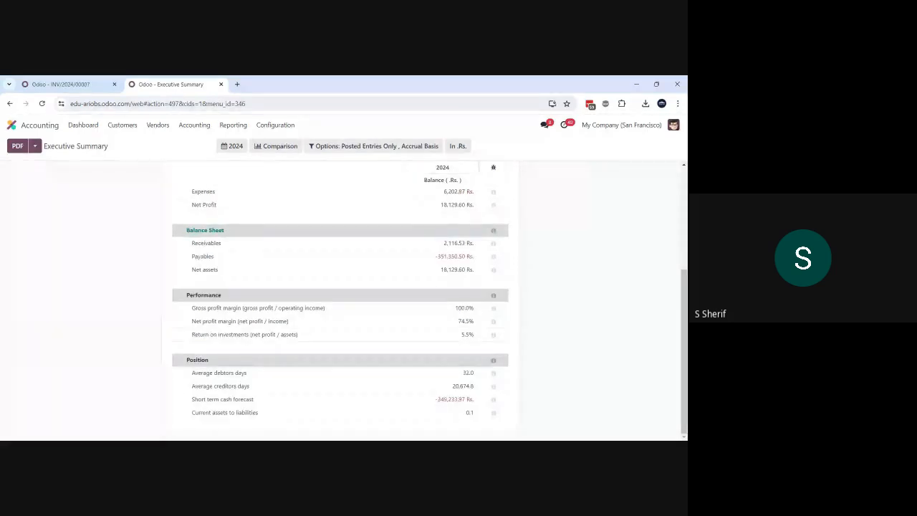
scroll(413, 287, "up", 5)
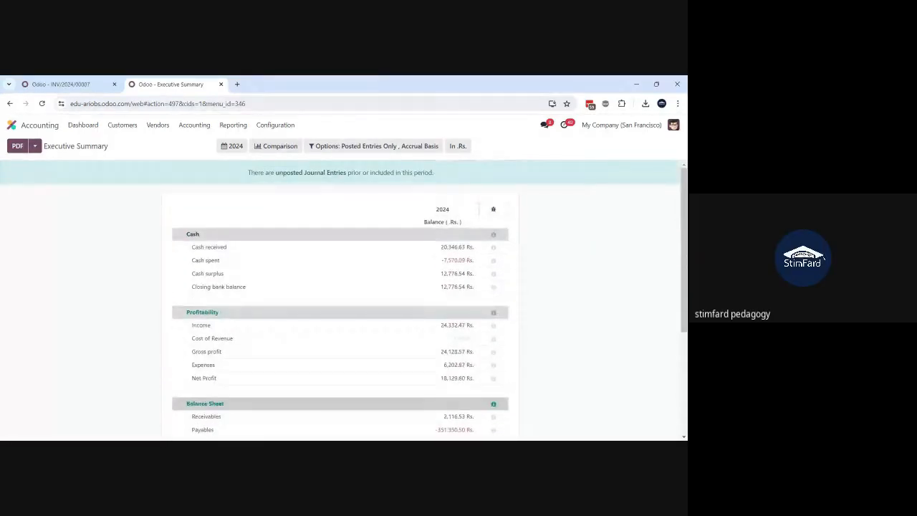
Step: Open the General Ledger and expand the Sales Income account to examine its individual entries
left_click(237, 125)
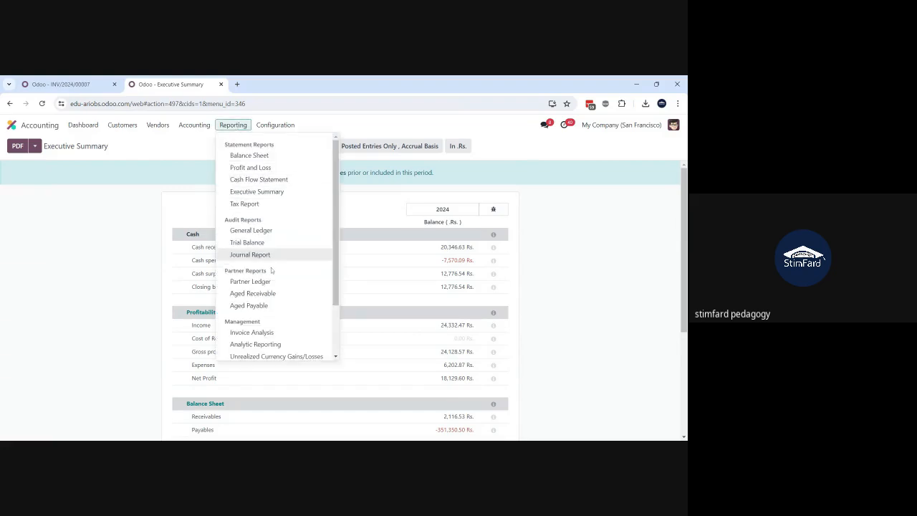
scroll(271, 270, "down", 1)
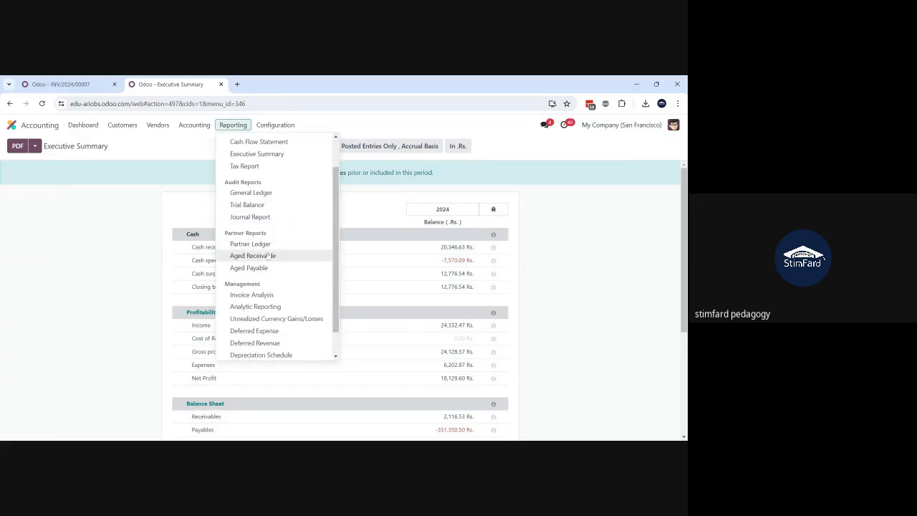
left_click(274, 195)
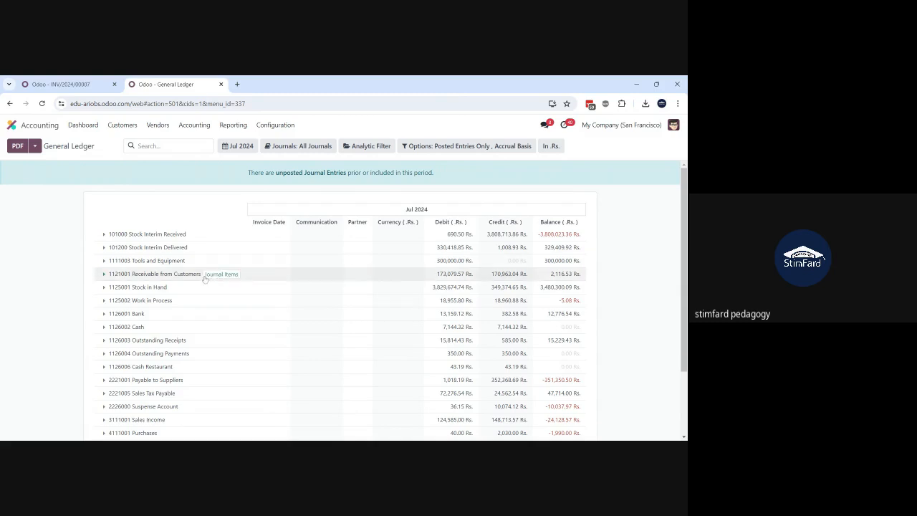
scroll(204, 279, "down", 2)
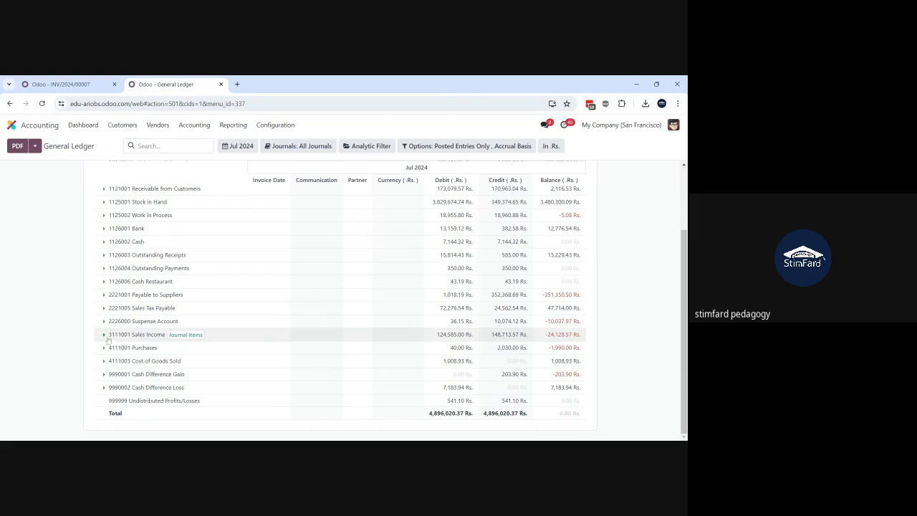
left_click(104, 335)
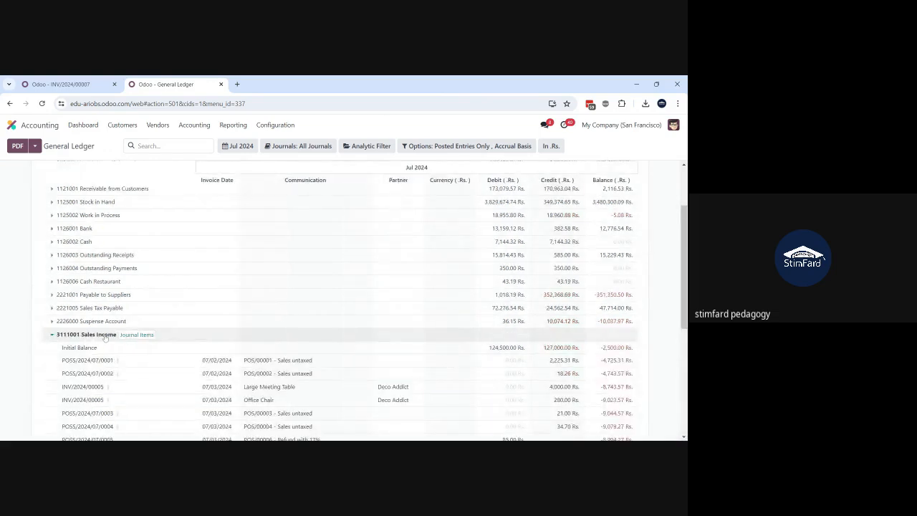
scroll(111, 336, "down", 2)
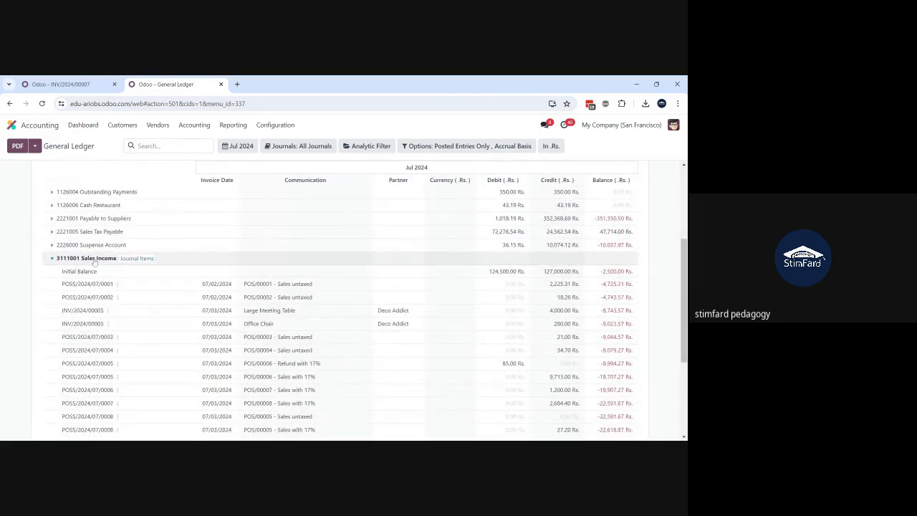
scroll(115, 378, "down", 2)
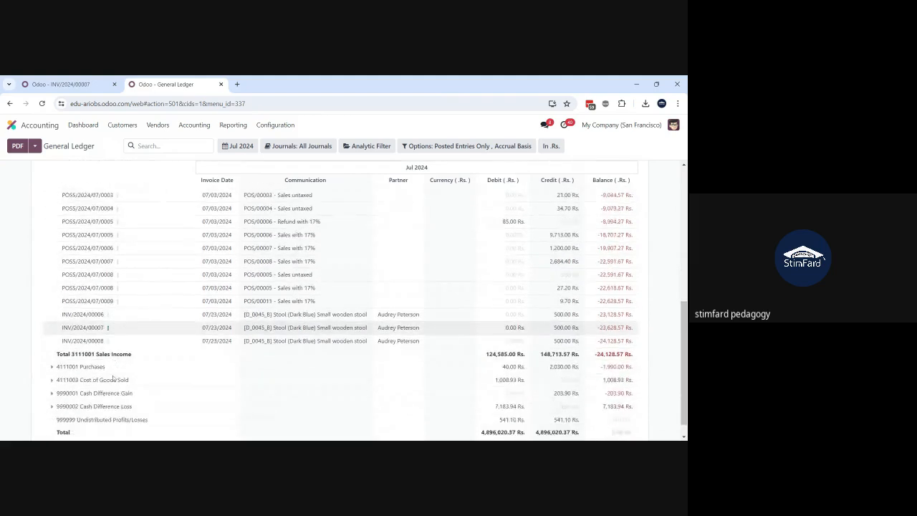
scroll(118, 373, "up", 2)
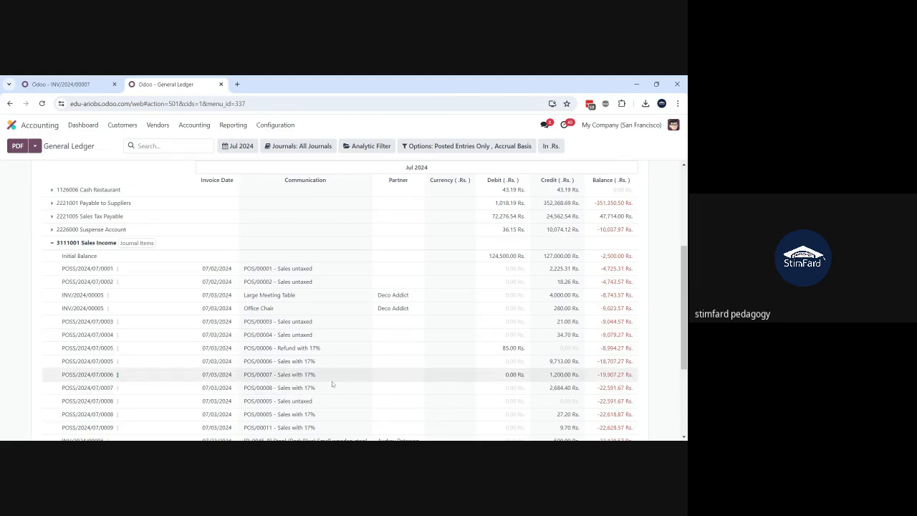
scroll(174, 339, "down", 3)
scroll(174, 339, "up", 2)
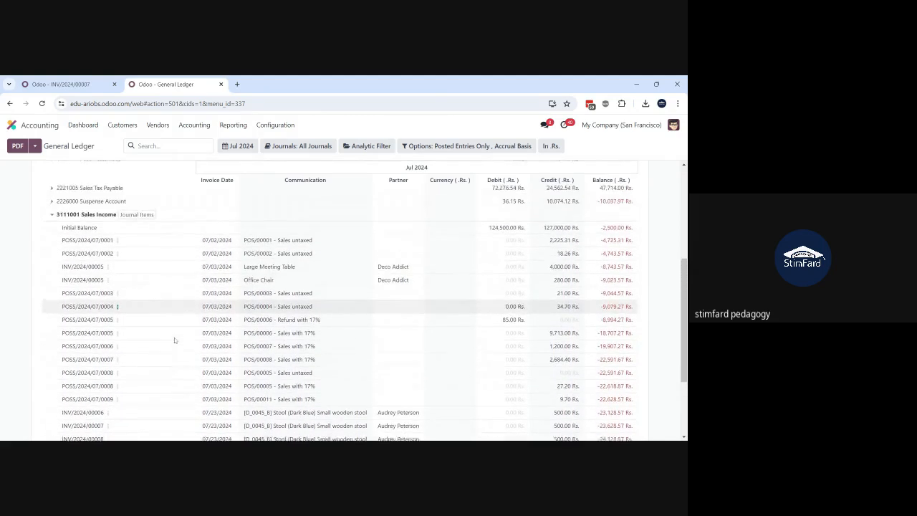
Step: View the journal entry behind the Large Meeting Table line under Sales Income, review the invoice and return to the General Ledger
left_click(118, 245)
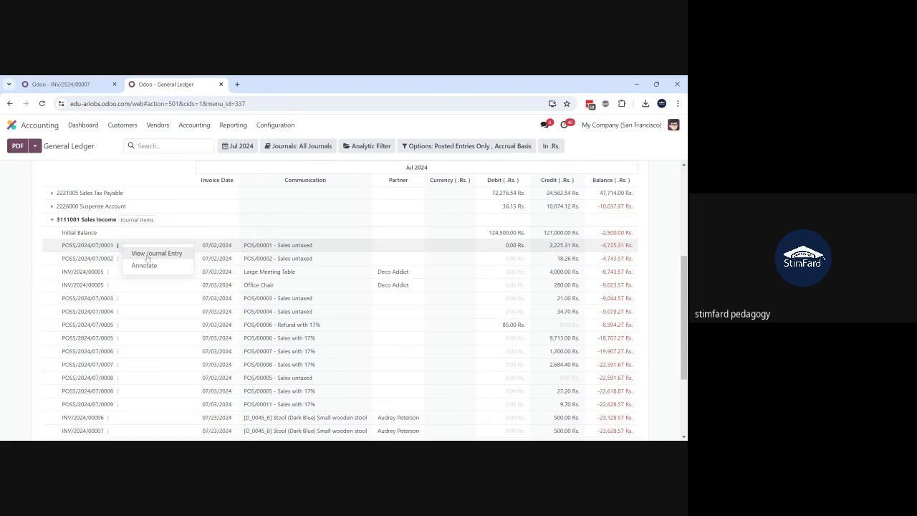
left_click(108, 273)
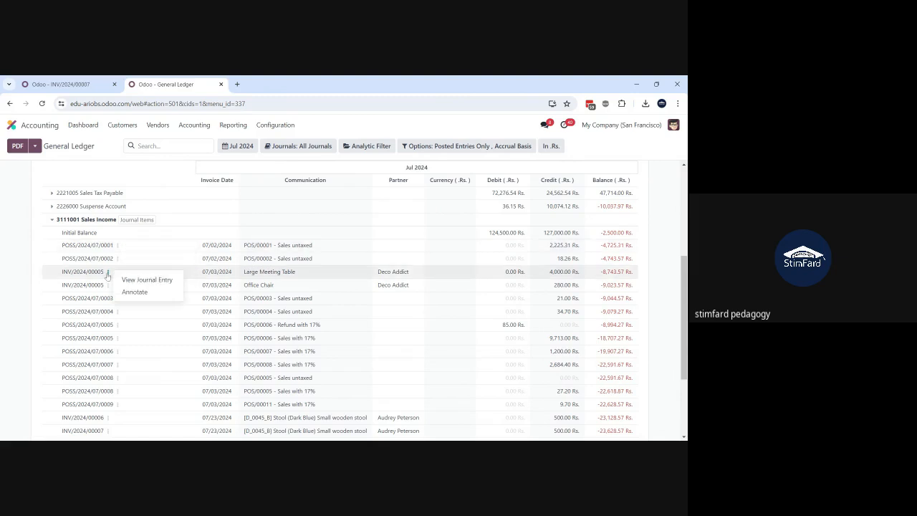
left_click(133, 280)
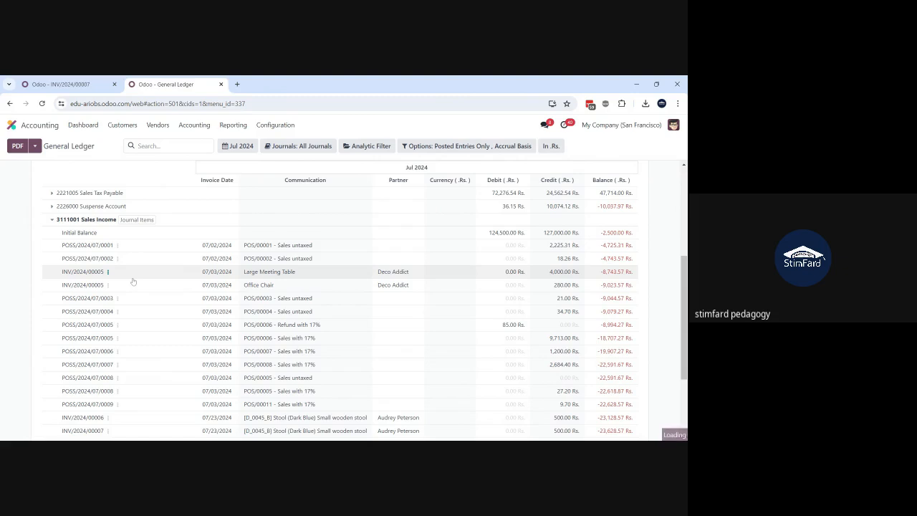
scroll(222, 302, "down", 2)
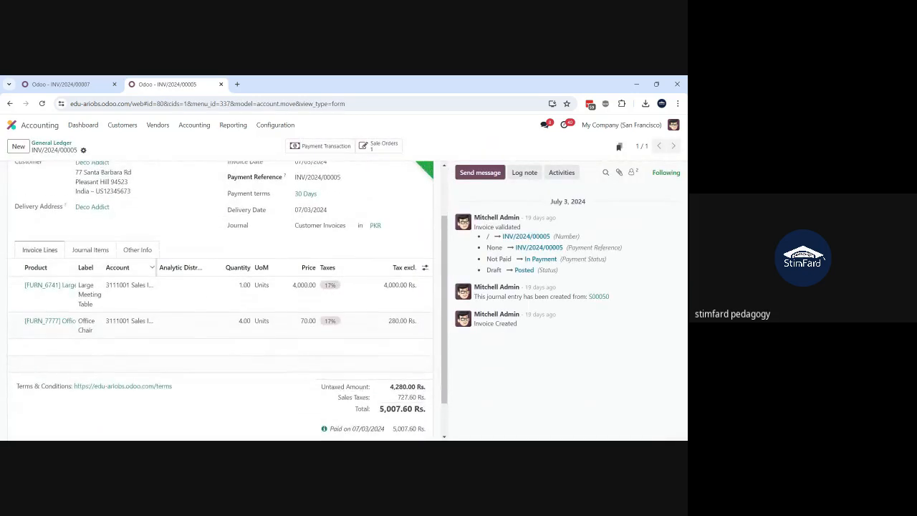
scroll(223, 301, "up", 2)
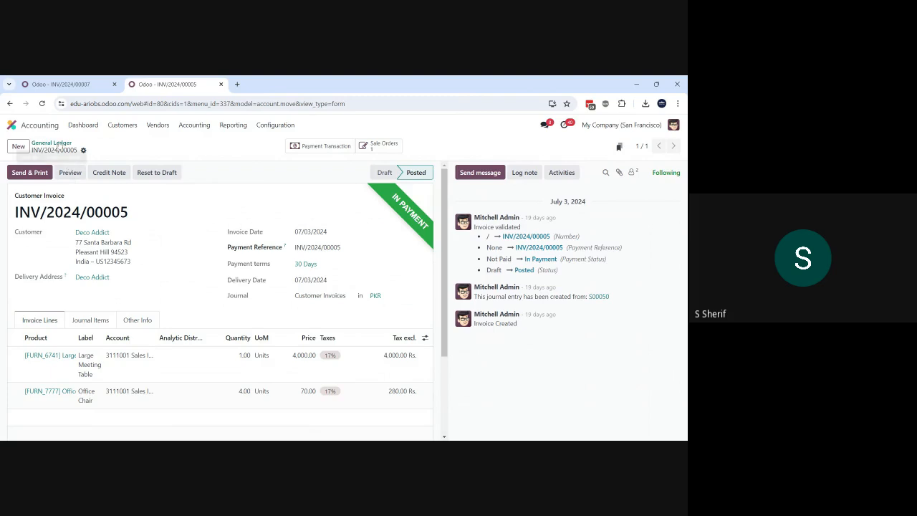
left_click(52, 145)
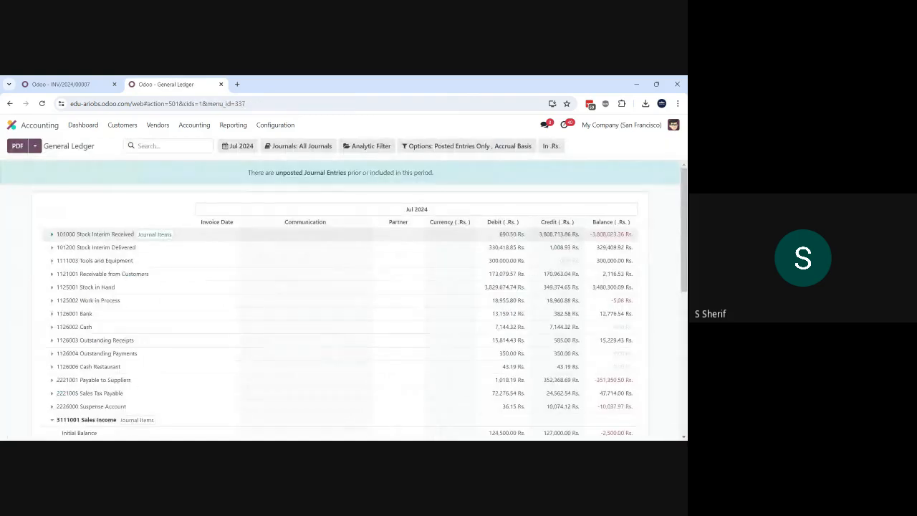
Step: Open the Trial Balance report, expand the 1 Assets group and check the available period options without changing the period
left_click(227, 125)
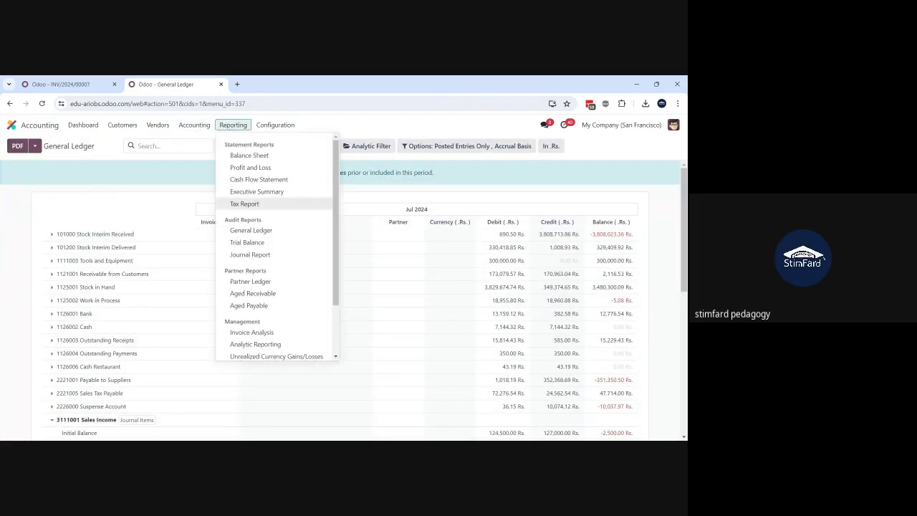
left_click(263, 244)
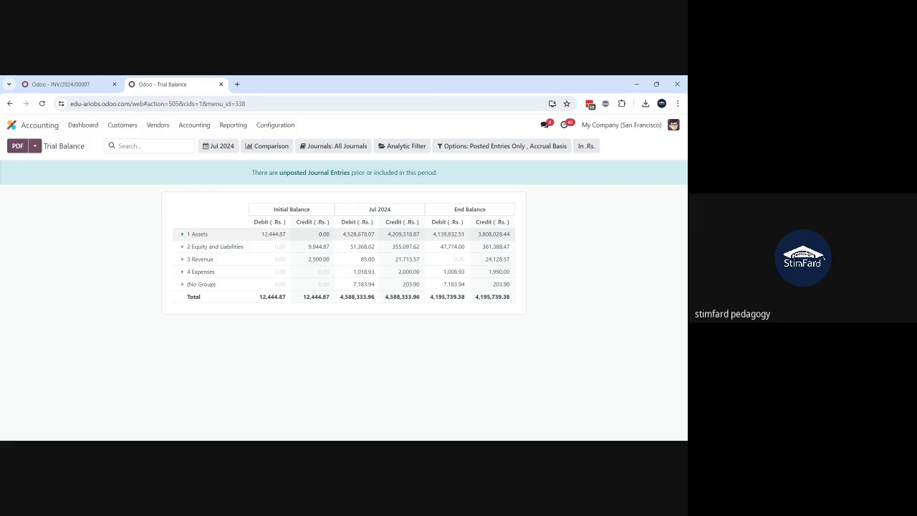
left_click(193, 234)
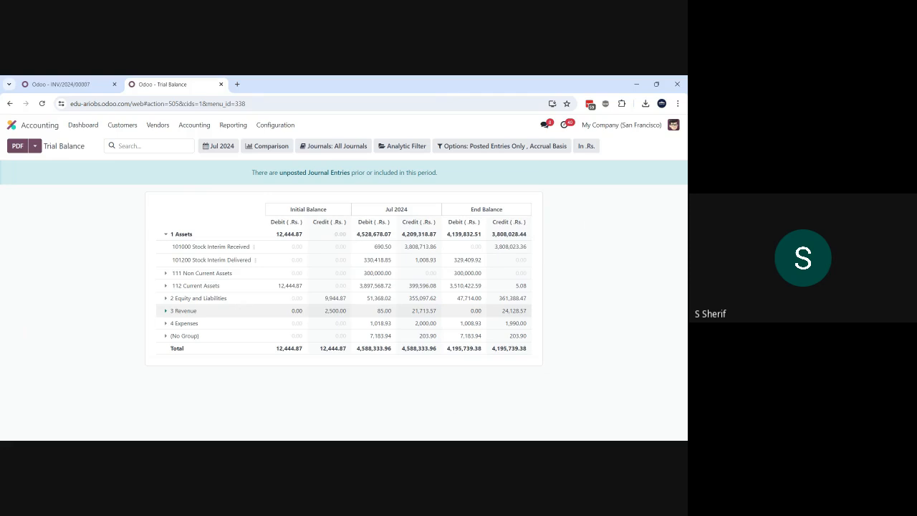
left_click(221, 147)
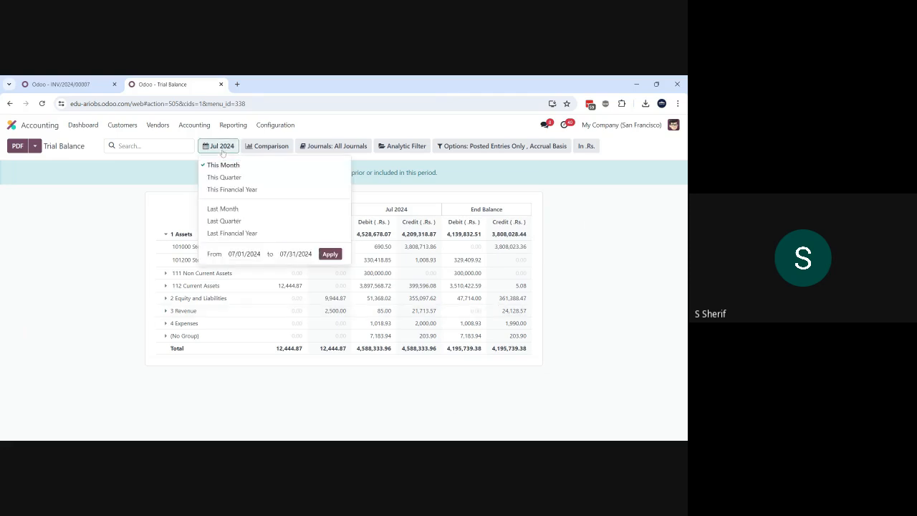
left_click(184, 179)
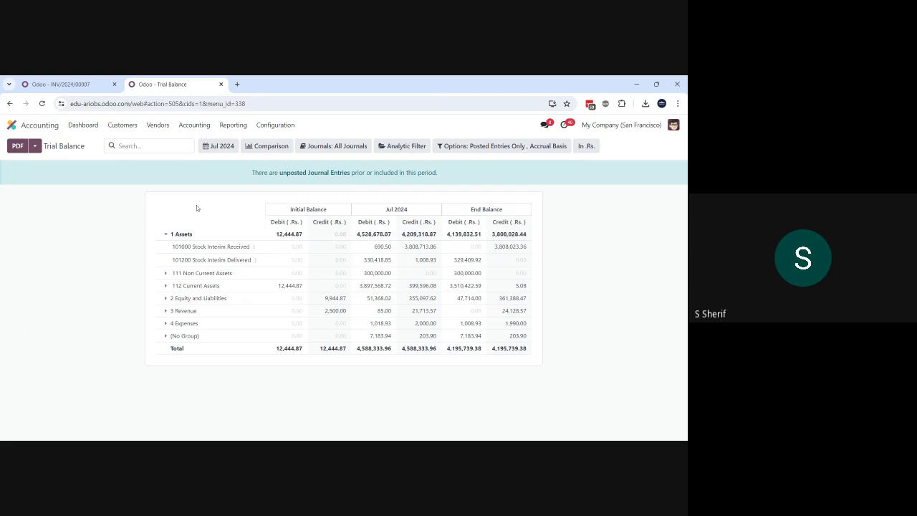
Step: Expand 112 Current Assets and 1121 Trade Receivable to view the receivable account, and collapse the whole 1 Assets group
left_click(166, 285)
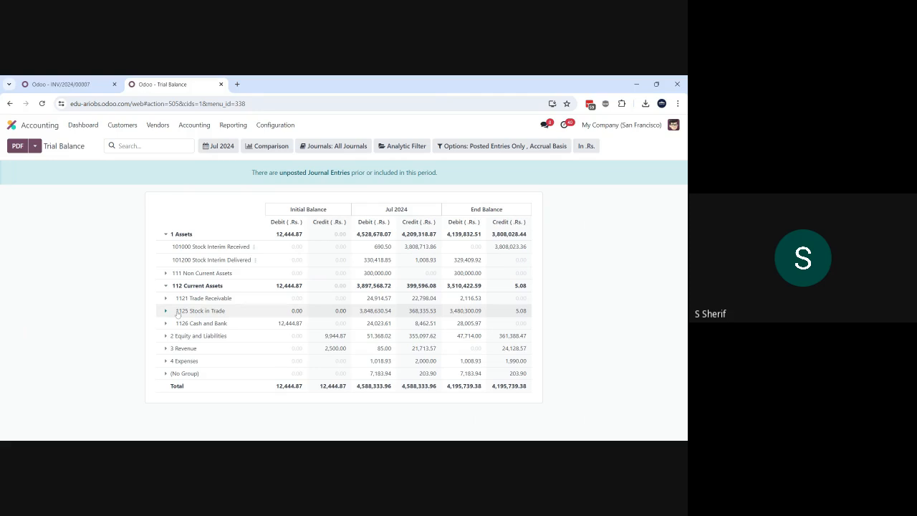
left_click(166, 299)
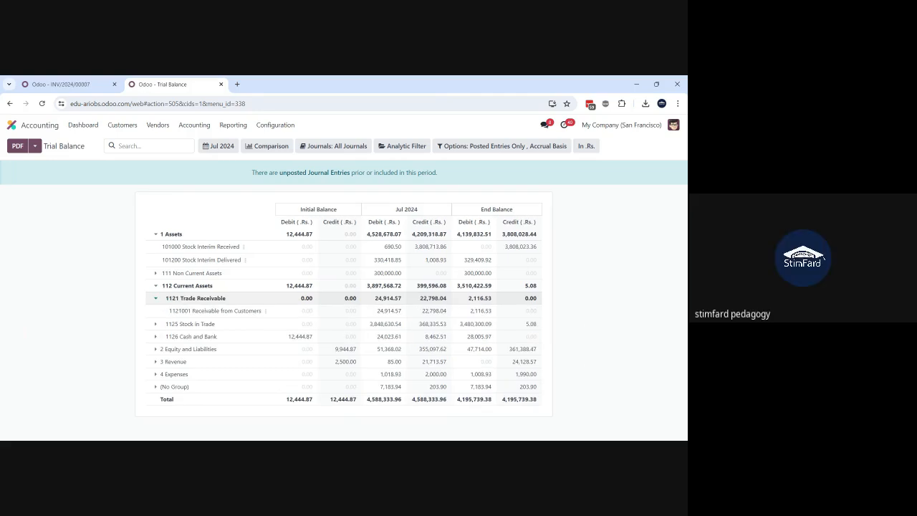
left_click(167, 302)
left_click(157, 237)
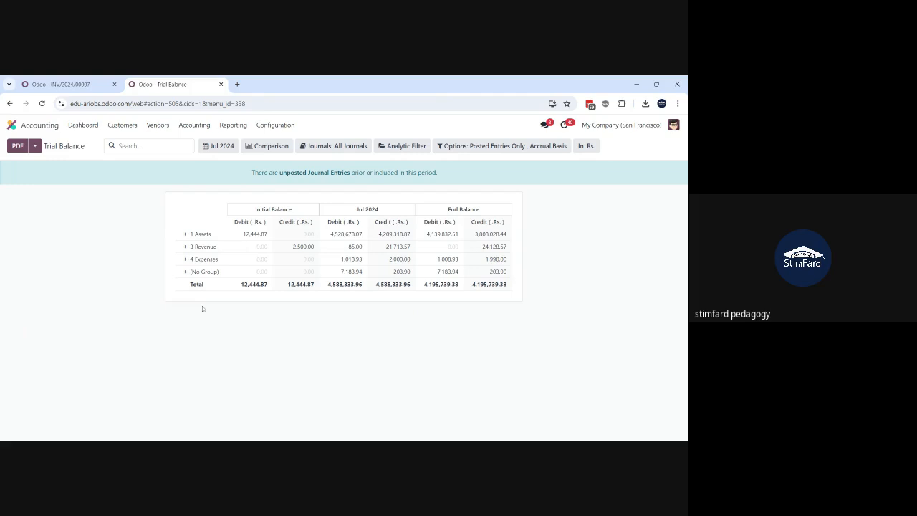
Step: Reopen the 1 Assets group and drill into 111 Non Current Assets and 112 Current Assets, down to 1121 Trade Receivable
left_click(186, 236)
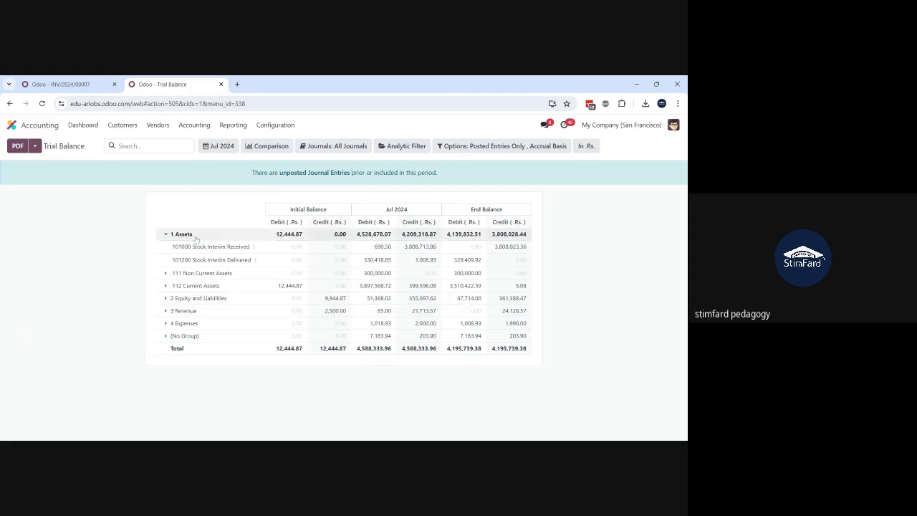
left_click(165, 275)
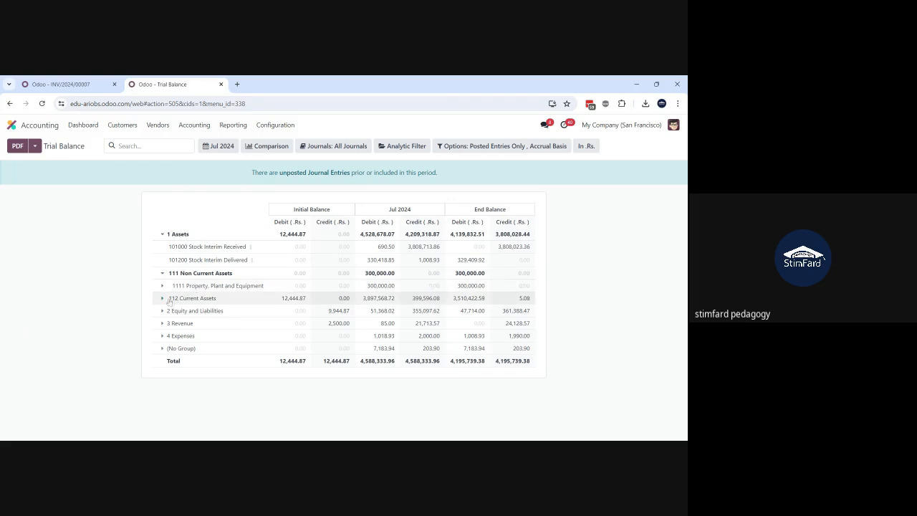
left_click(164, 300)
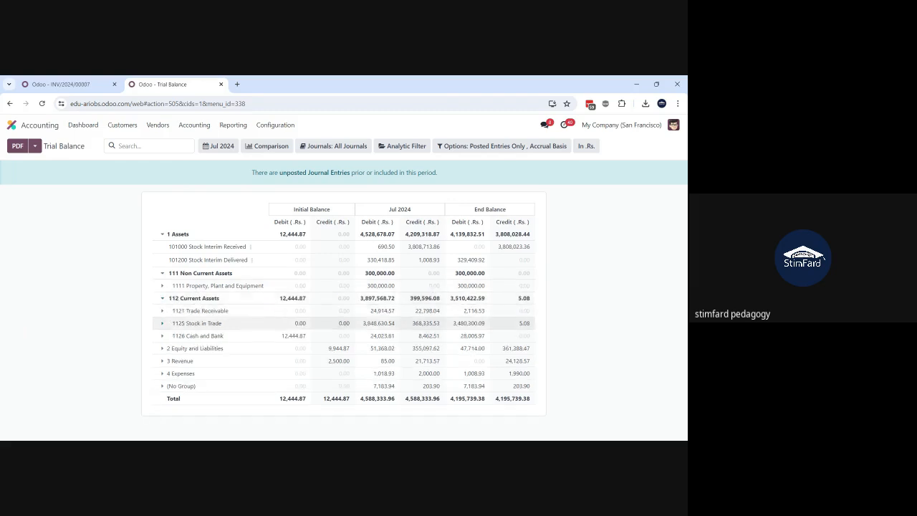
left_click(162, 313)
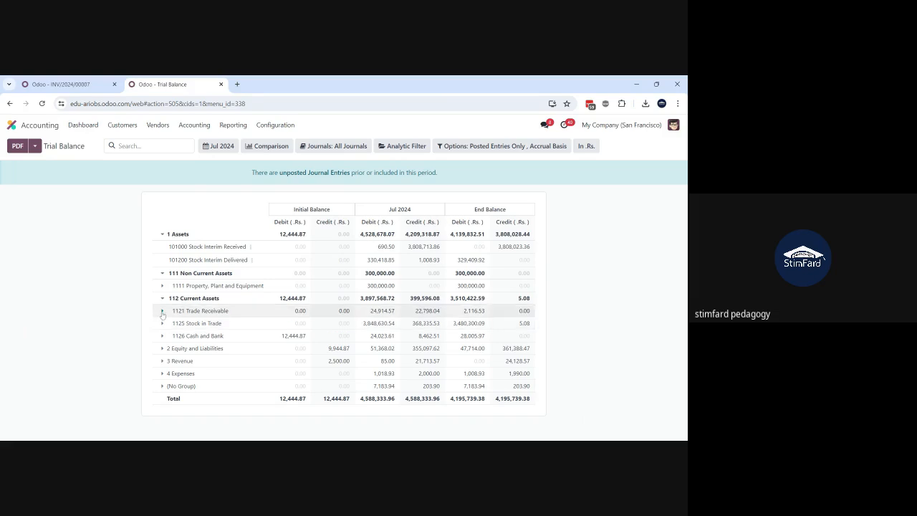
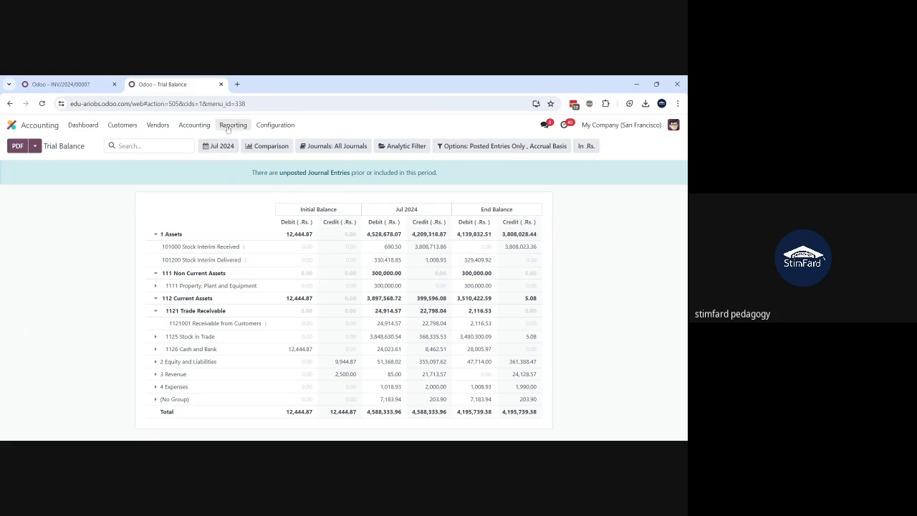
Step: Open the Invoice Analysis report from the accounting management reports
left_click(228, 128)
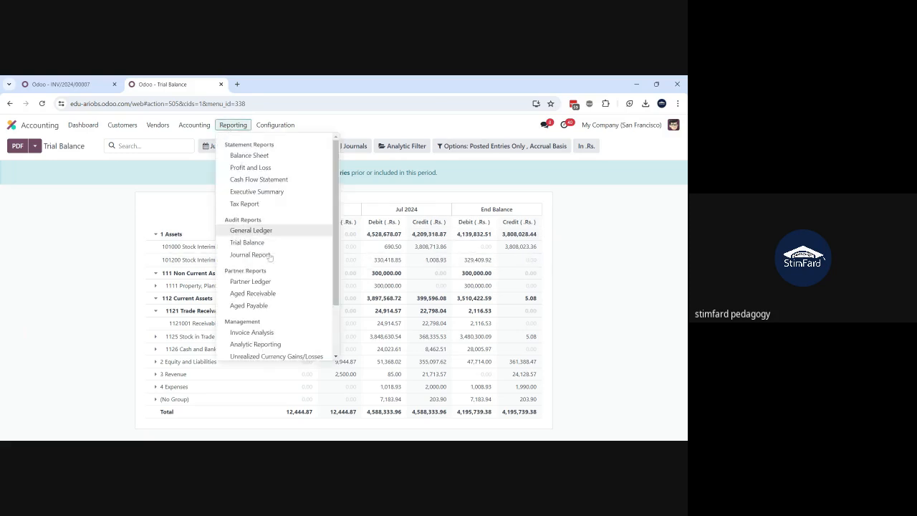
scroll(266, 273, "down", 2)
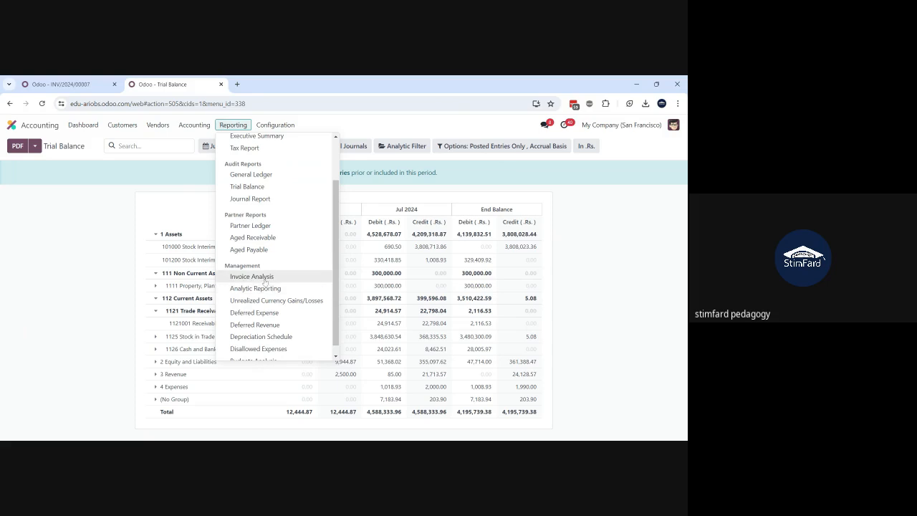
left_click(264, 279)
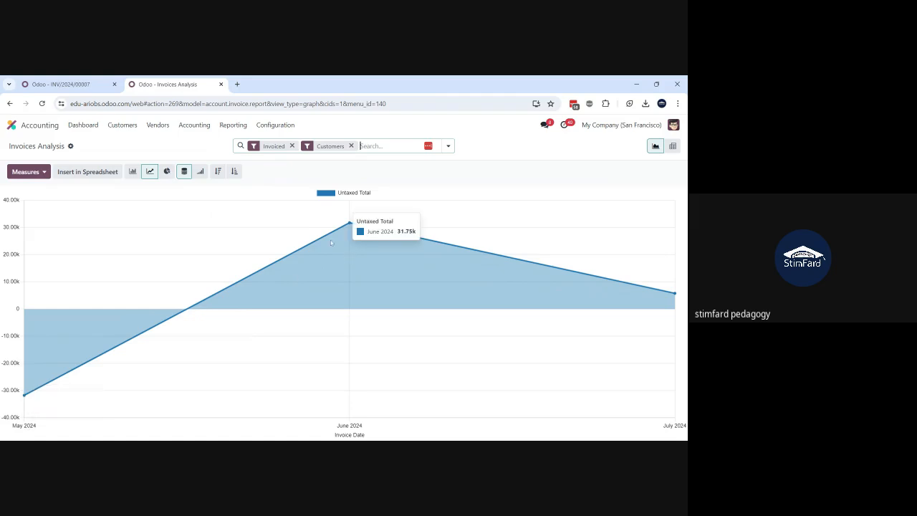
mouse_move(675, 320)
Step: Display the invoice analysis as a bar chart sorted in descending order, and change it to a pie chart
left_click(133, 172)
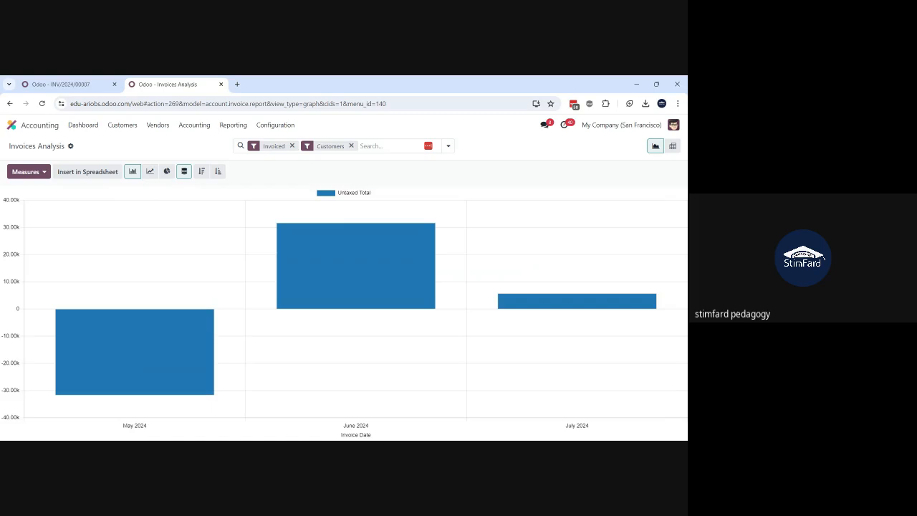
left_click(201, 171)
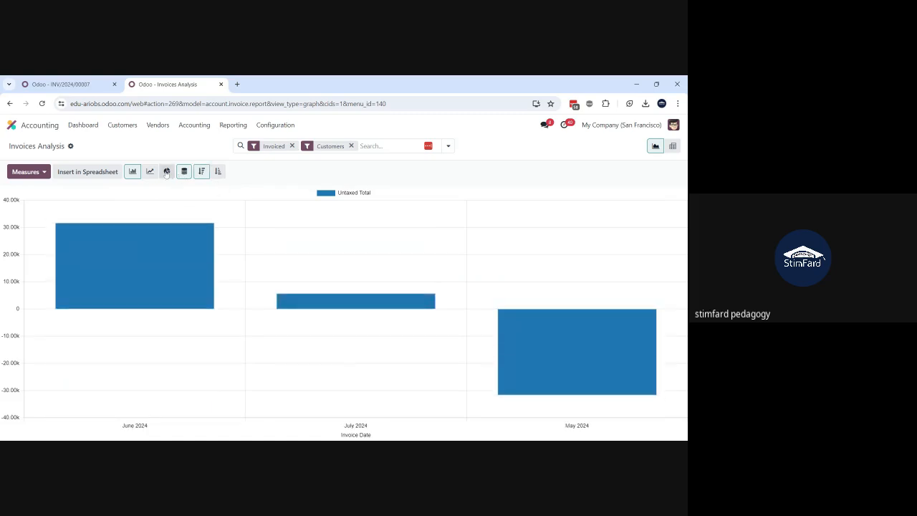
left_click(166, 171)
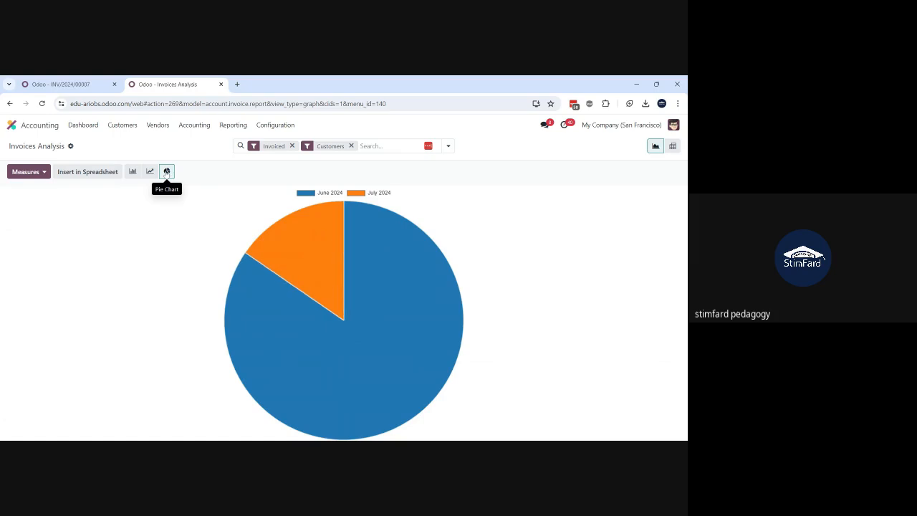
mouse_move(366, 327)
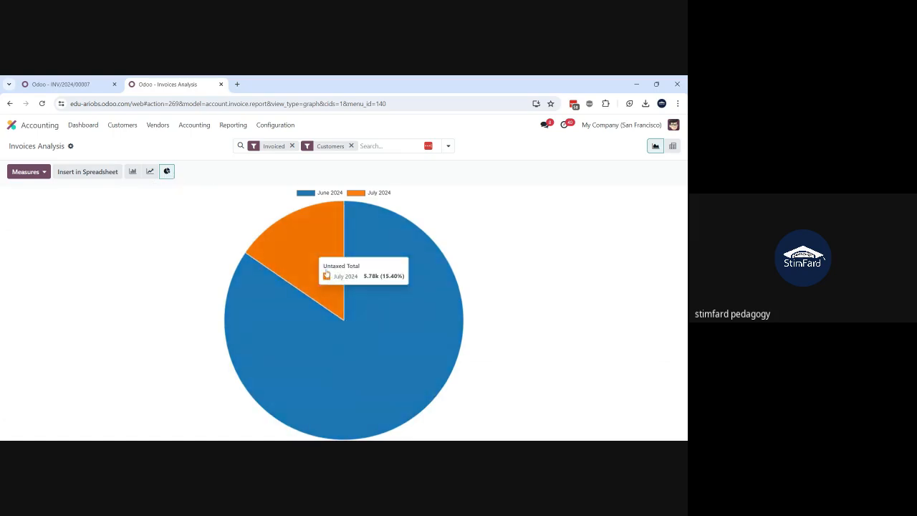
Step: Set the pie chart's measure to Margin and switch the report to the pivot view
left_click(43, 173)
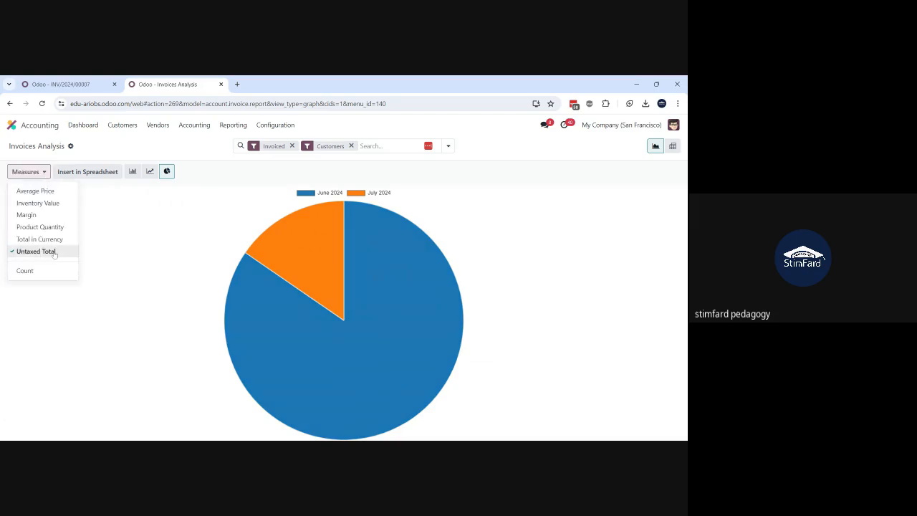
left_click(35, 219)
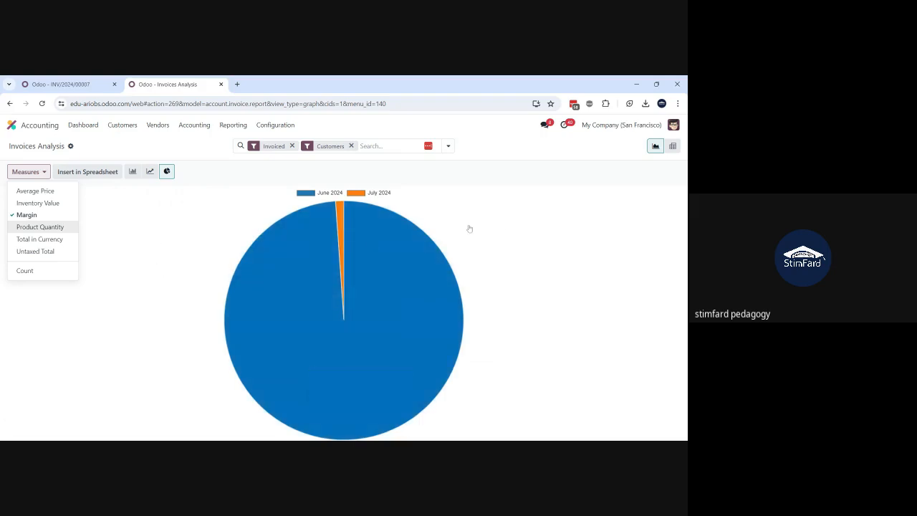
left_click(501, 225)
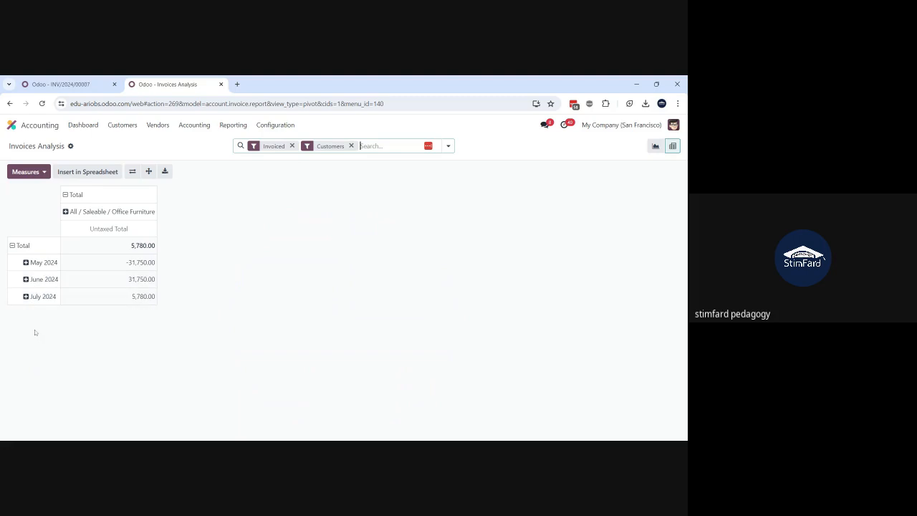
Step: Collapse the pivot table's existing column and row groups, and group the columns by date per month
left_click(66, 195)
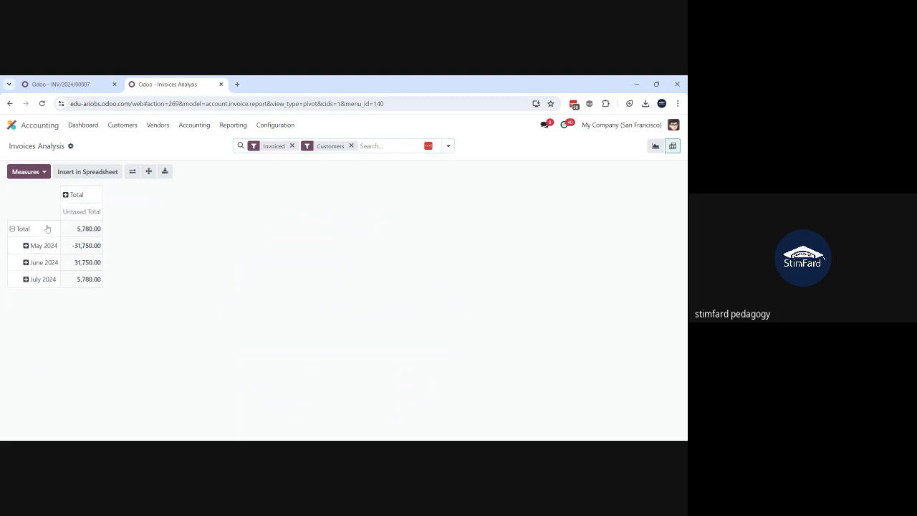
left_click(16, 231)
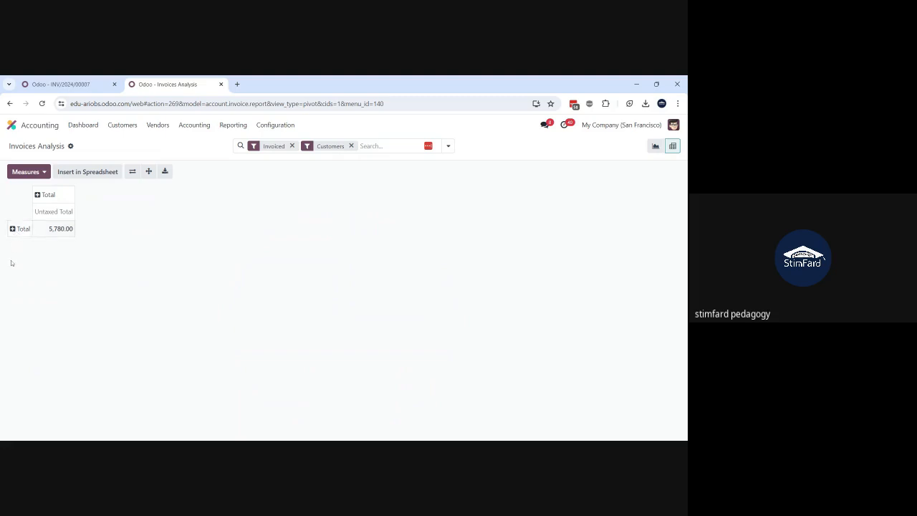
left_click(38, 198)
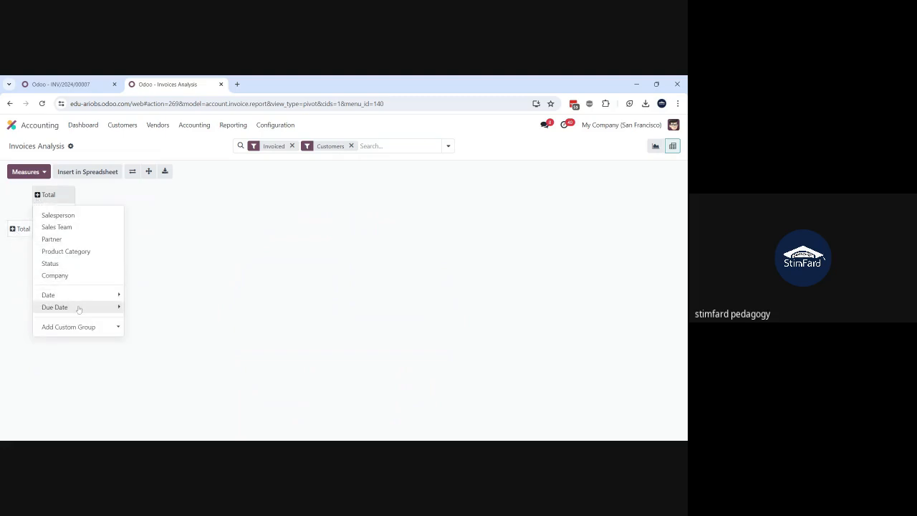
mouse_move(82, 295)
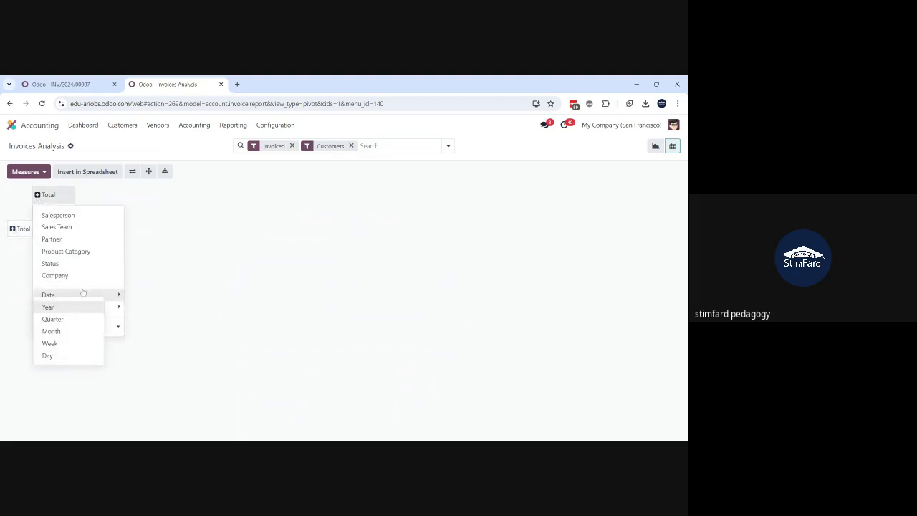
left_click(79, 332)
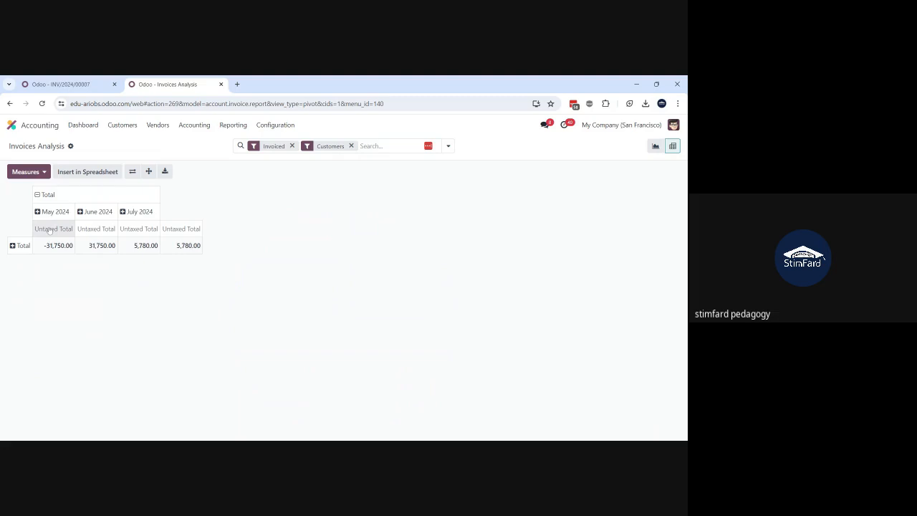
Step: Add the Total in Currency measure to the pivot table alongside Untaxed Total
left_click(44, 172)
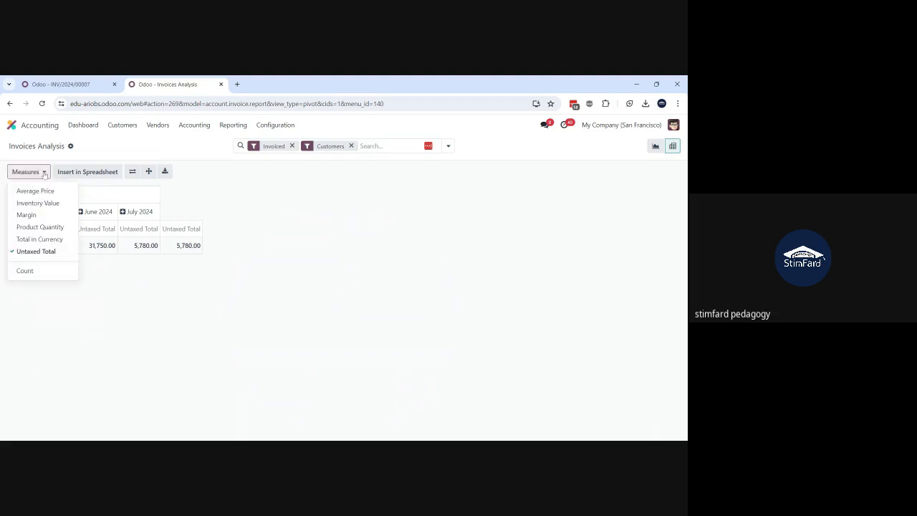
left_click(20, 240)
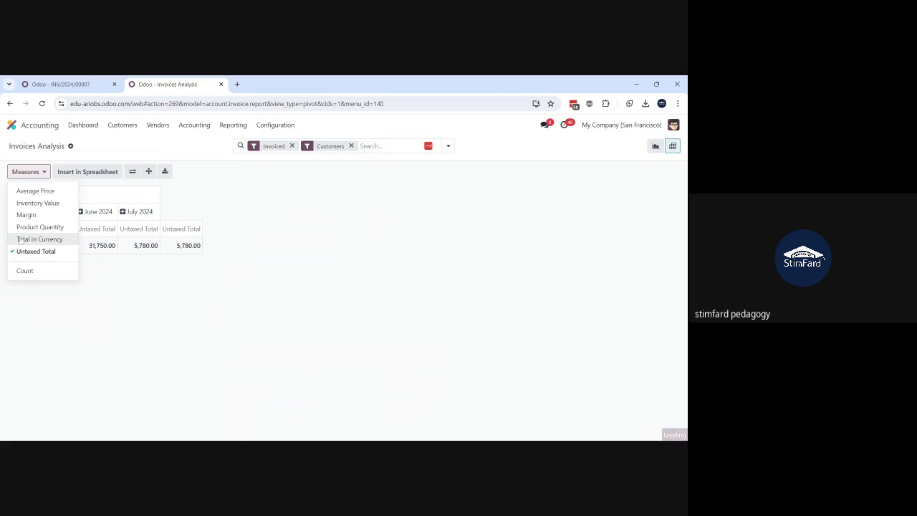
left_click(8, 309)
Step: Group the pivot table's total row by Partner and collapse that grouping again
left_click(12, 246)
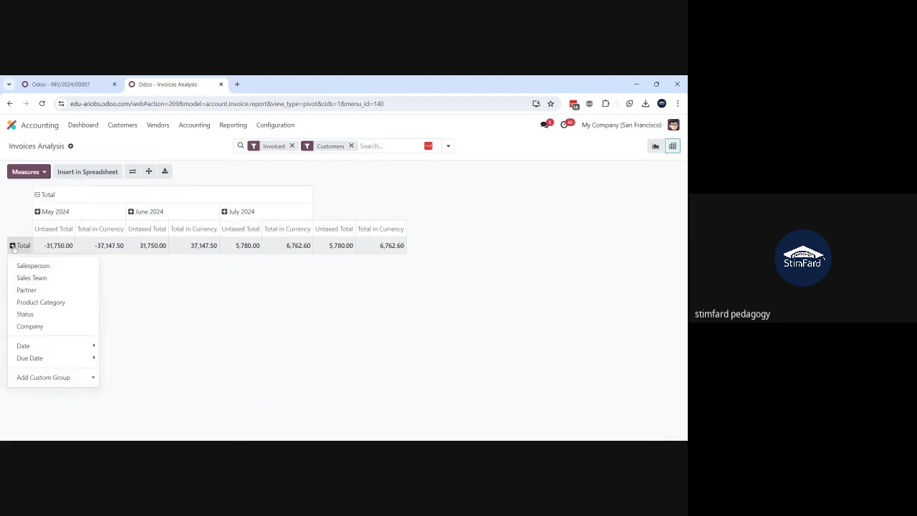
left_click(26, 290)
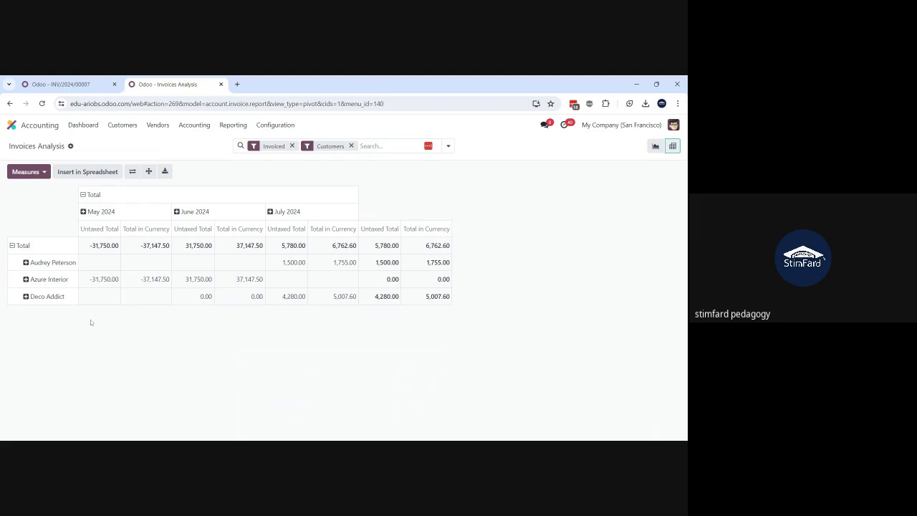
left_click(12, 246)
Step: Group the pivot table's total row by Product Category and collapse that grouping again
left_click(13, 246)
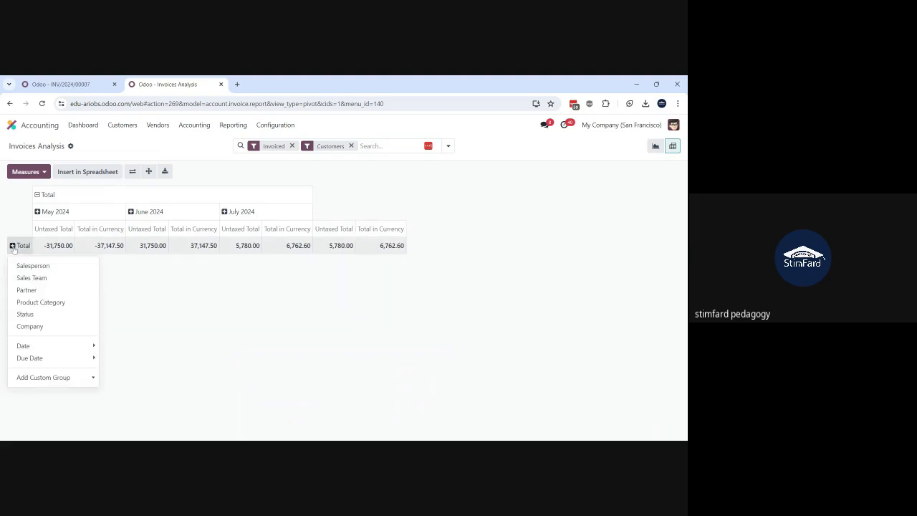
left_click(29, 305)
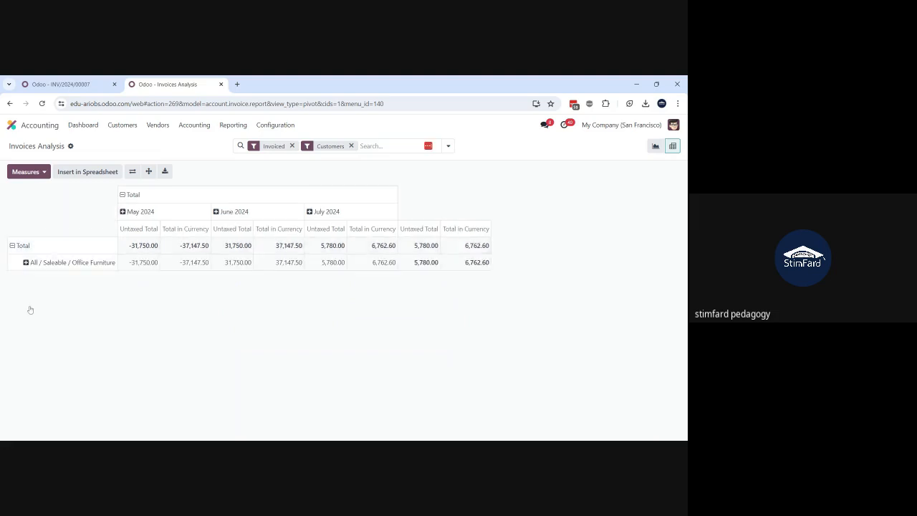
left_click(12, 246)
Step: Group the pivot table's total row by Sales Team and collapse that grouping again
left_click(12, 246)
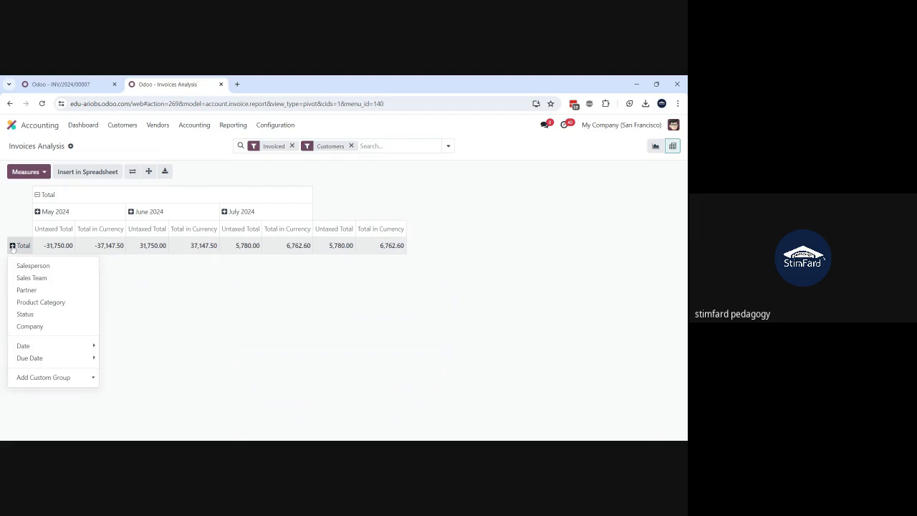
left_click(39, 278)
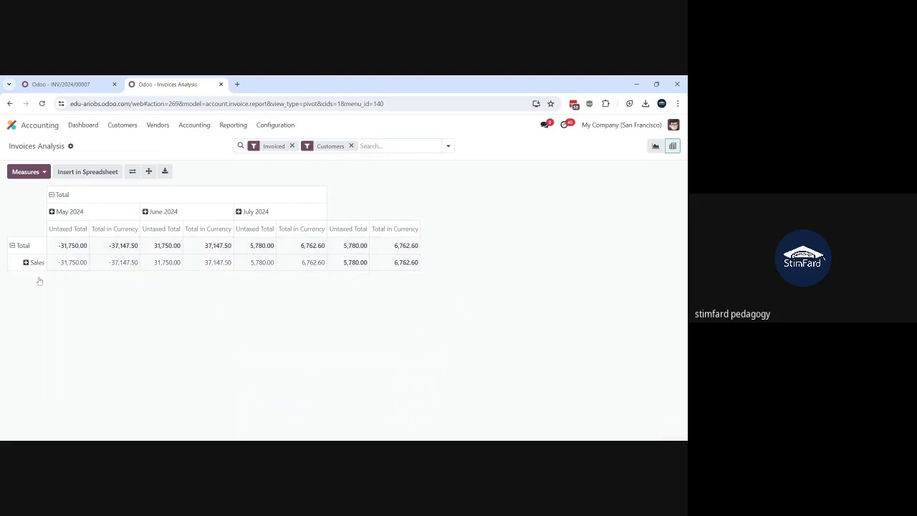
left_click(15, 246)
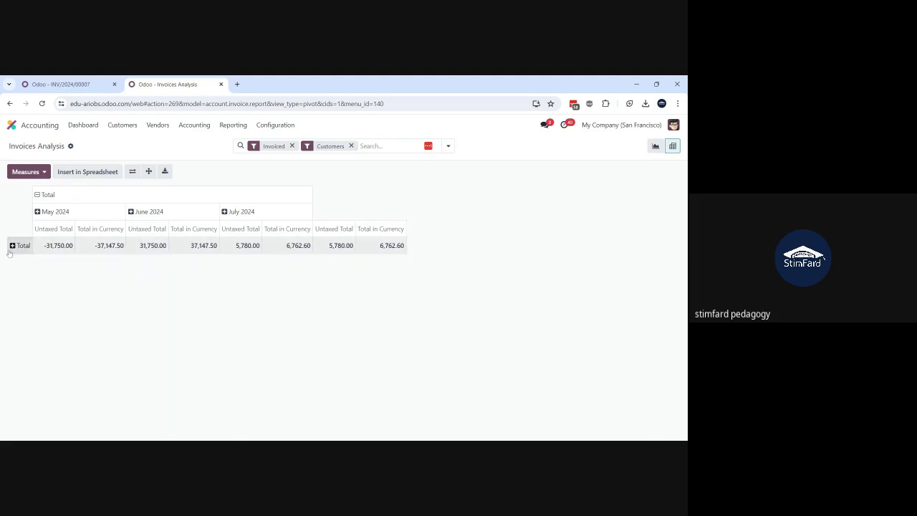
Step: Group the pivot table's rows by Sales Team and break the Sales row down by Partner
left_click(10, 249)
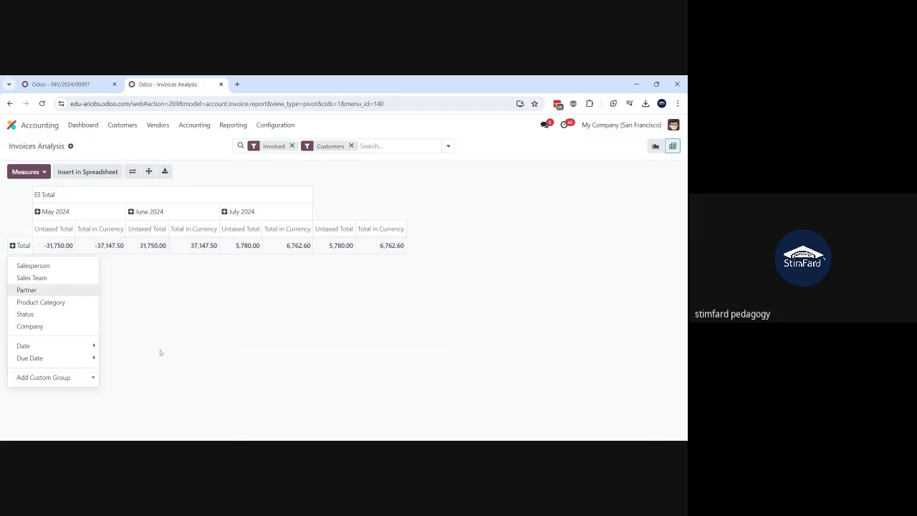
left_click(46, 280)
left_click(29, 263)
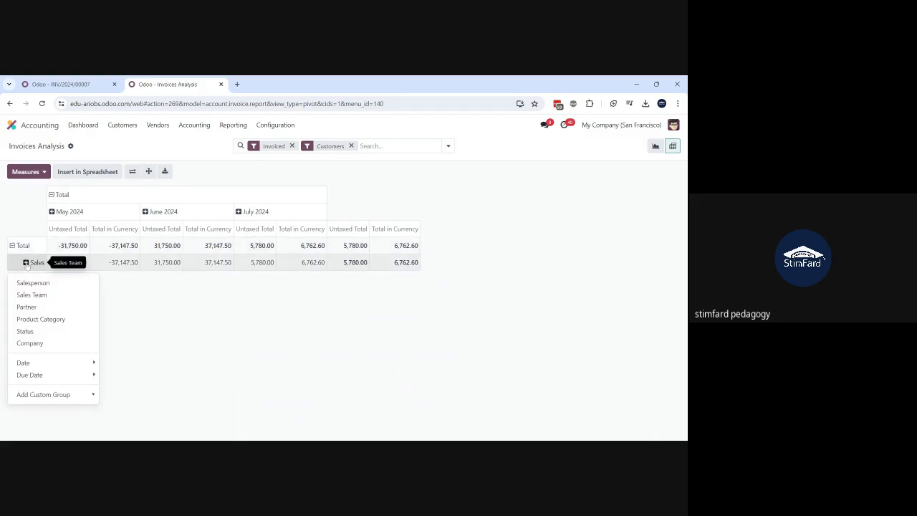
left_click(26, 307)
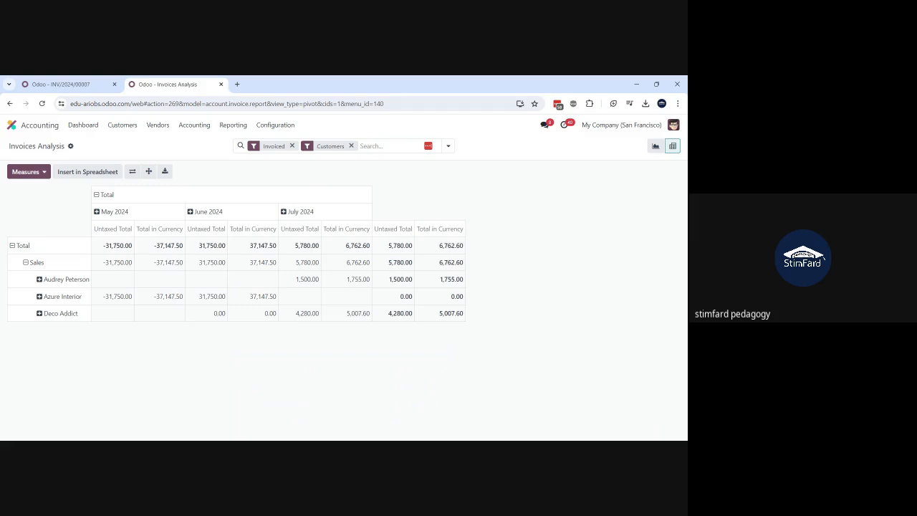
Step: Download the pivot table as an xlsx file and return to the overview of all apps
left_click(165, 174)
left_click(13, 126)
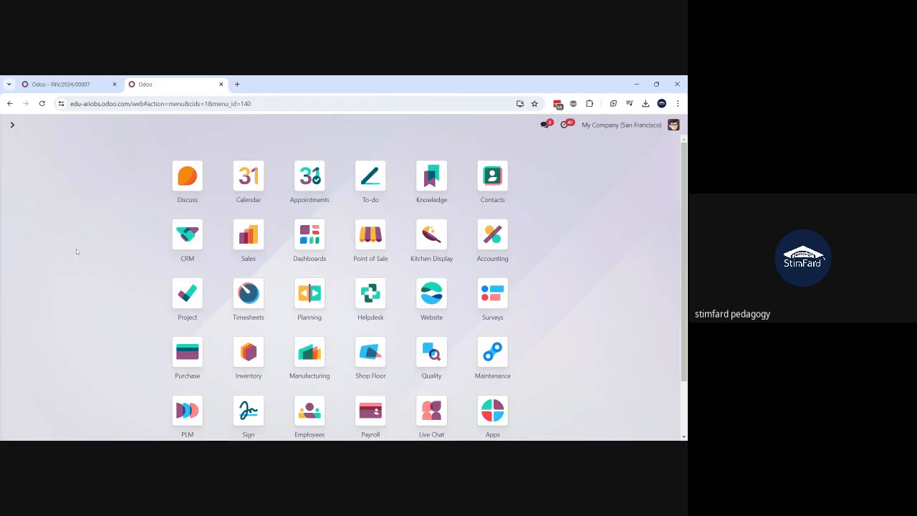